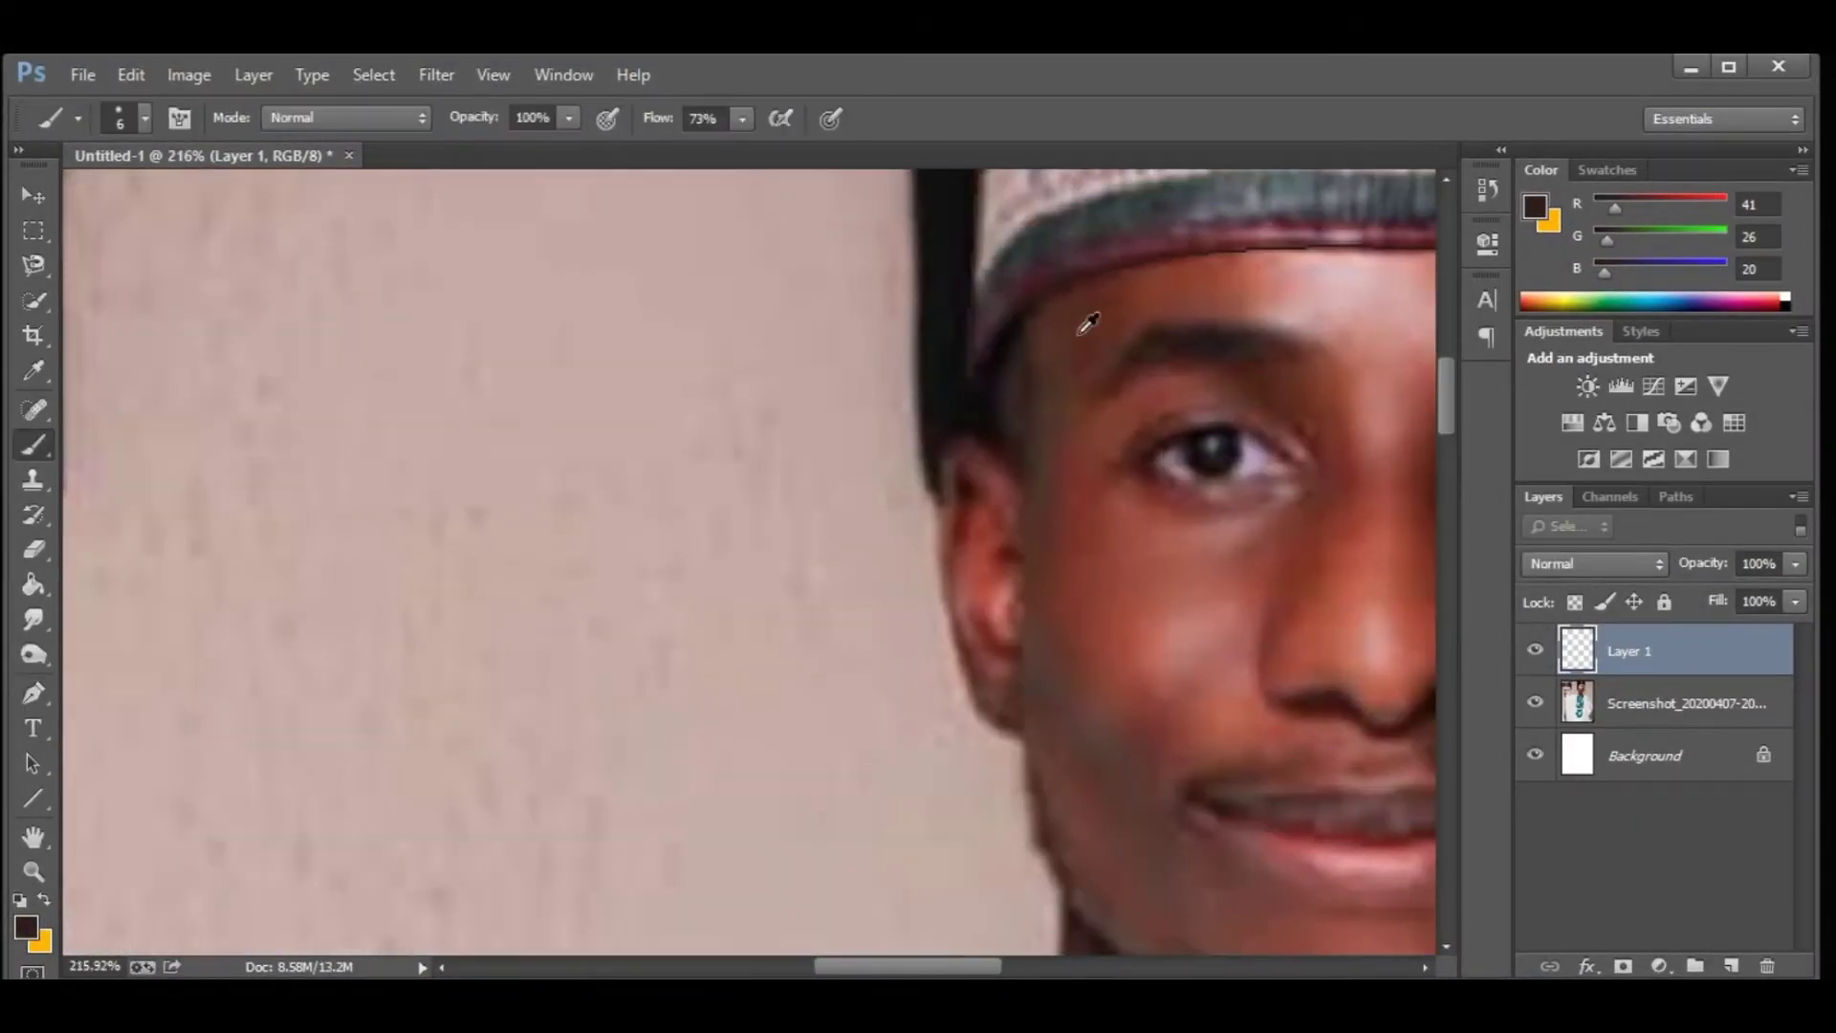
Sample a reddish-brown skin tone and undo the two misplaced path points.
left_click(1080, 579, "alt")
key("p")
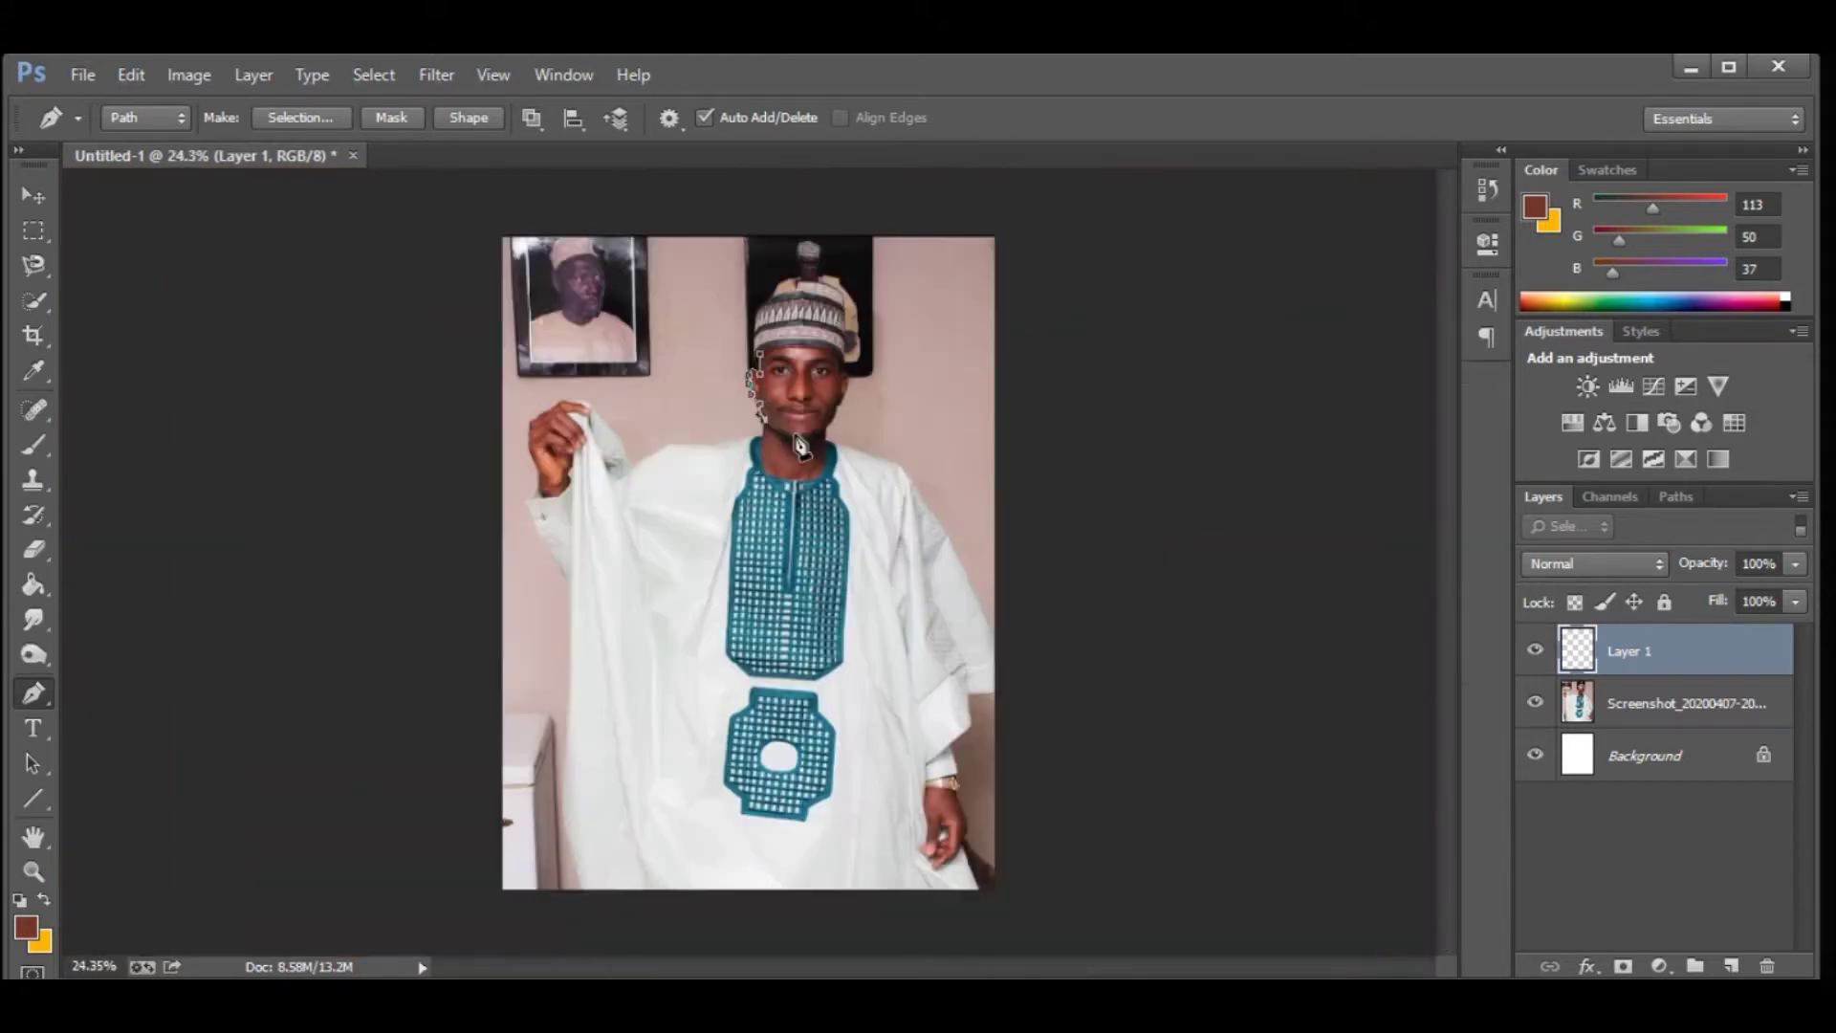
scroll(801, 445, "up", 10)
key("ctrl+alt+z")
key("ctrl+alt+z")
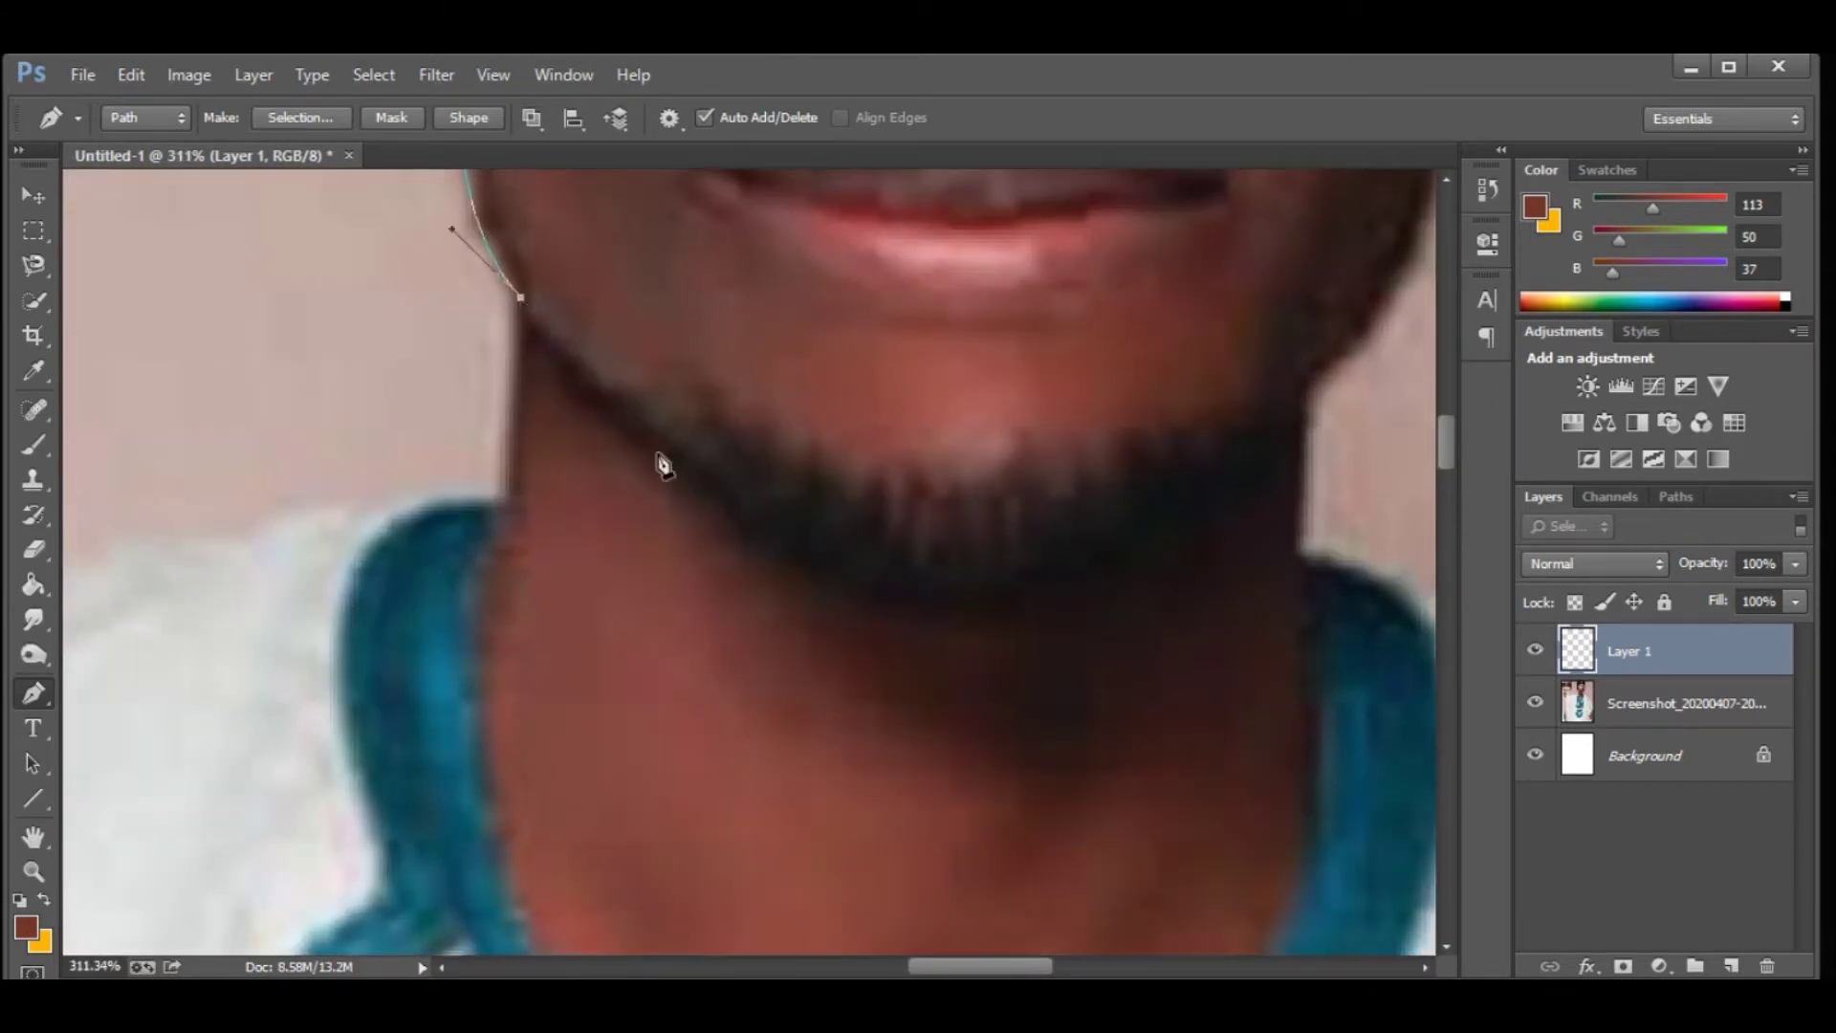
Curve the face path around both sides of the jaw and stroke it with the brush.
left_click_drag(652, 436, 717, 480)
left_click_drag(1025, 583, 1229, 542)
scroll(1223, 541, "down", 5)
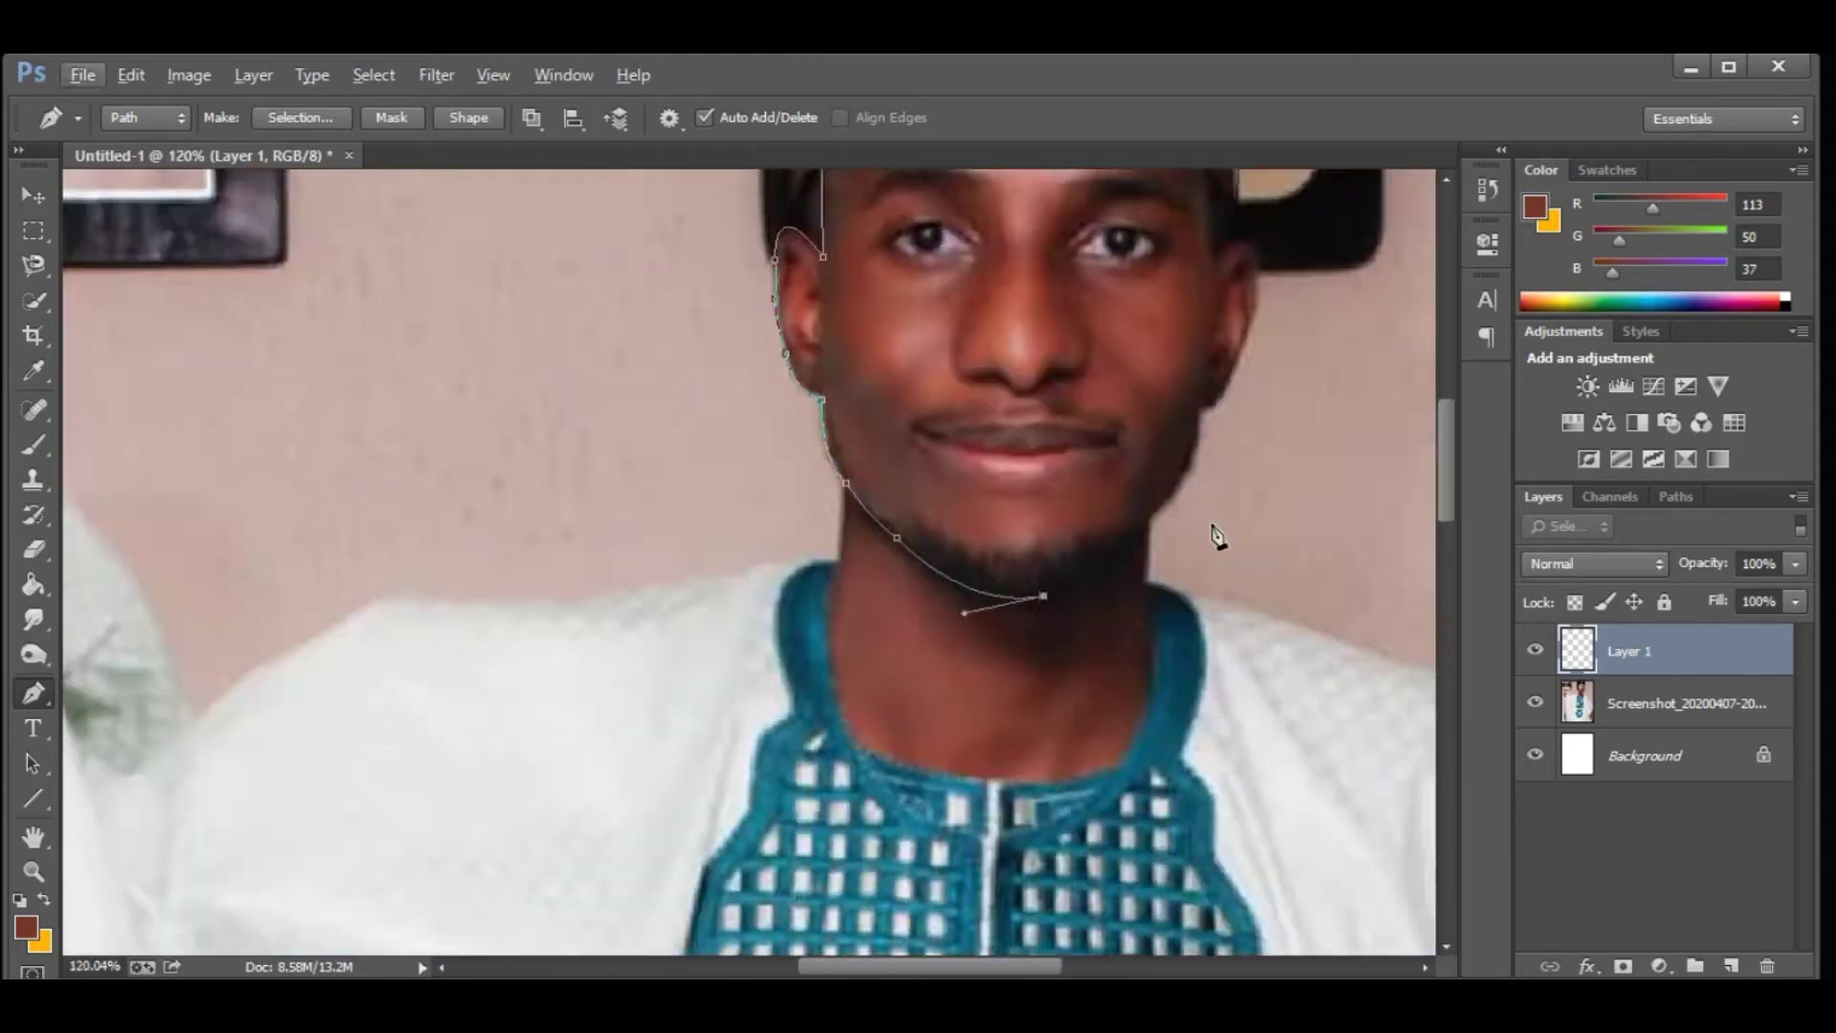
scroll(1052, 545, "up", 5)
mouse_move(1052, 545)
left_mouse_down()
mouse_move(1128, 376)
mouse_move(1097, 362)
left_mouse_up()
scroll(1176, 420, "down", 3)
scroll(1186, 426, "up", 2)
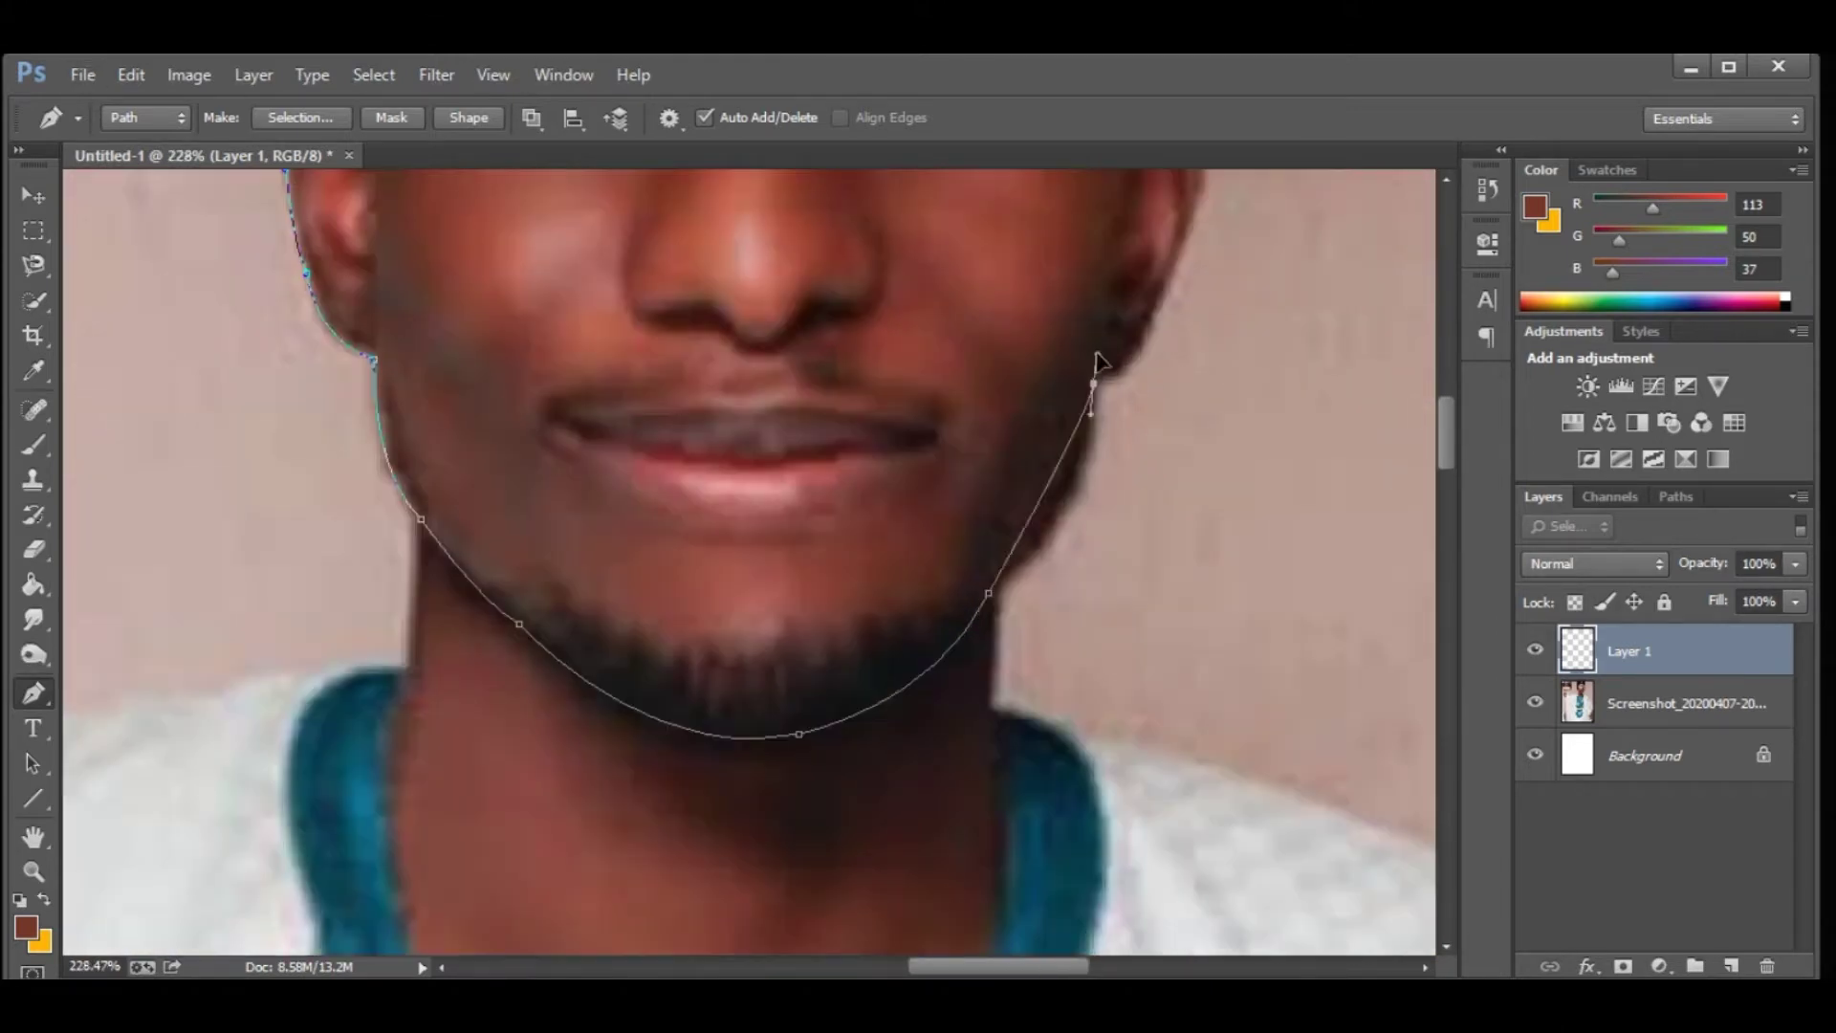
scroll(1100, 394, "down", 3)
scroll(1181, 274, "up", 3)
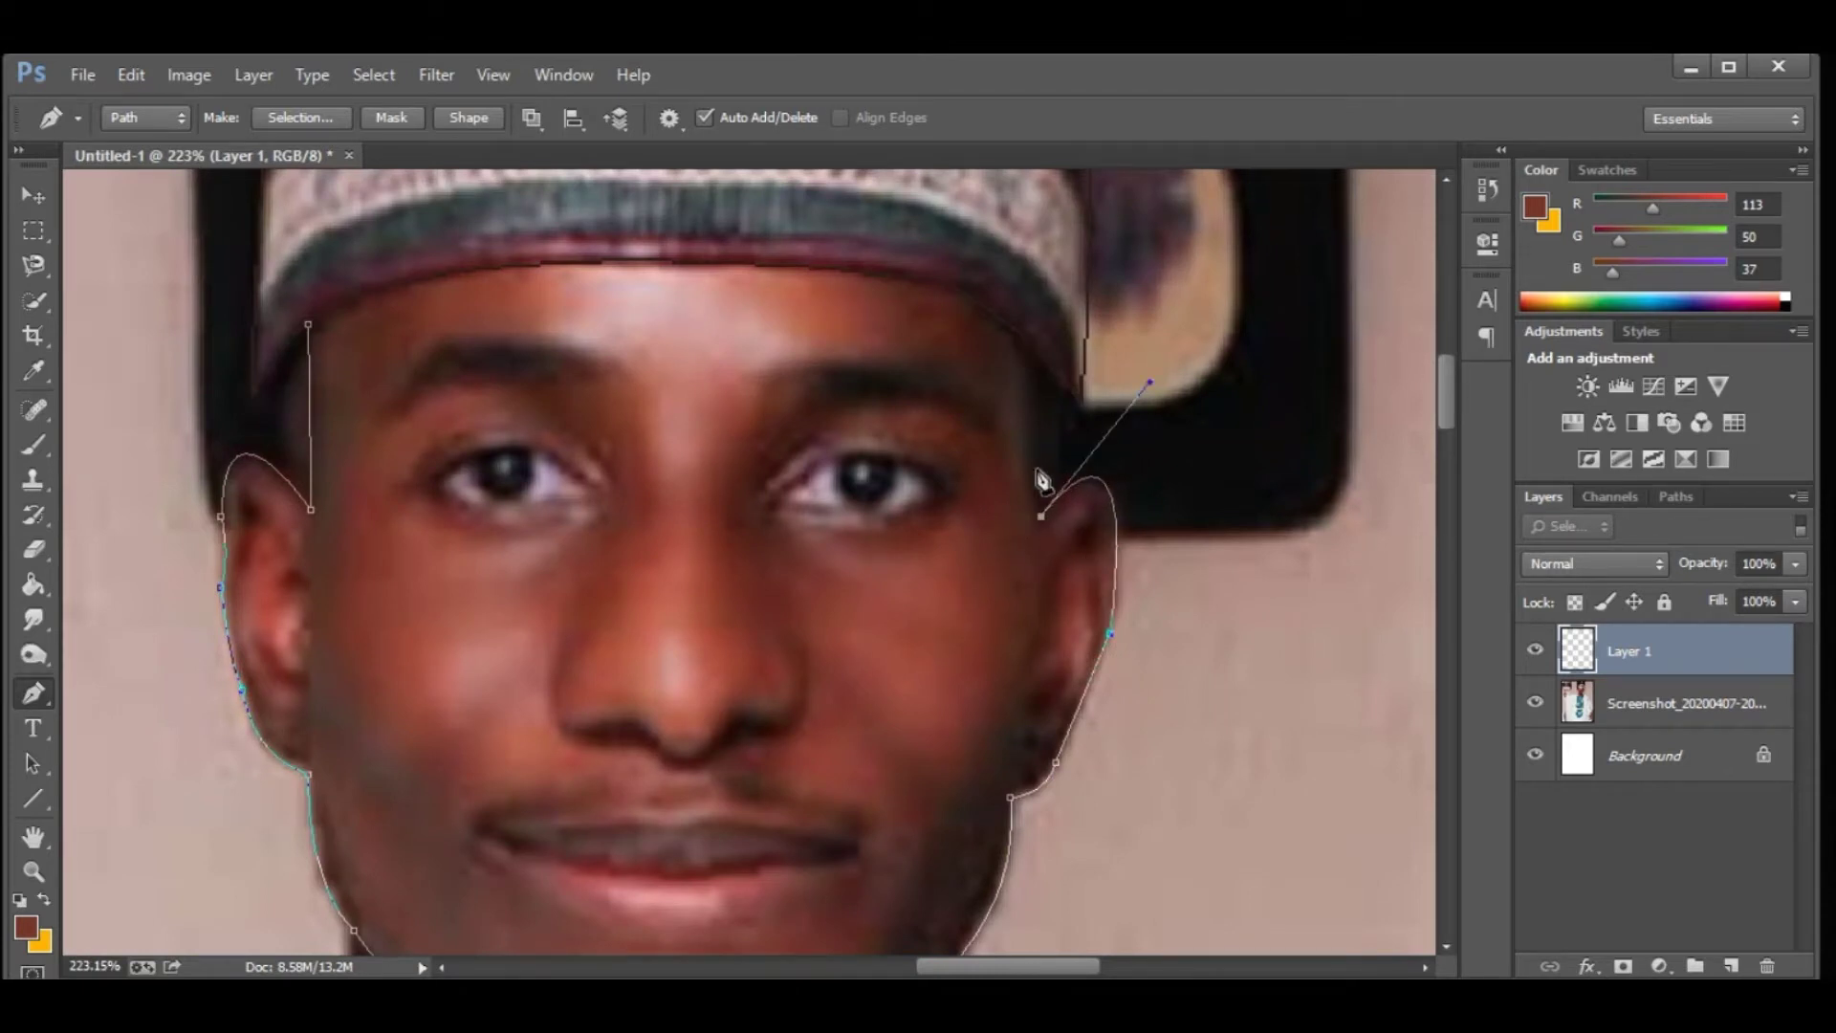
right_click(1032, 358)
left_click(1090, 670)
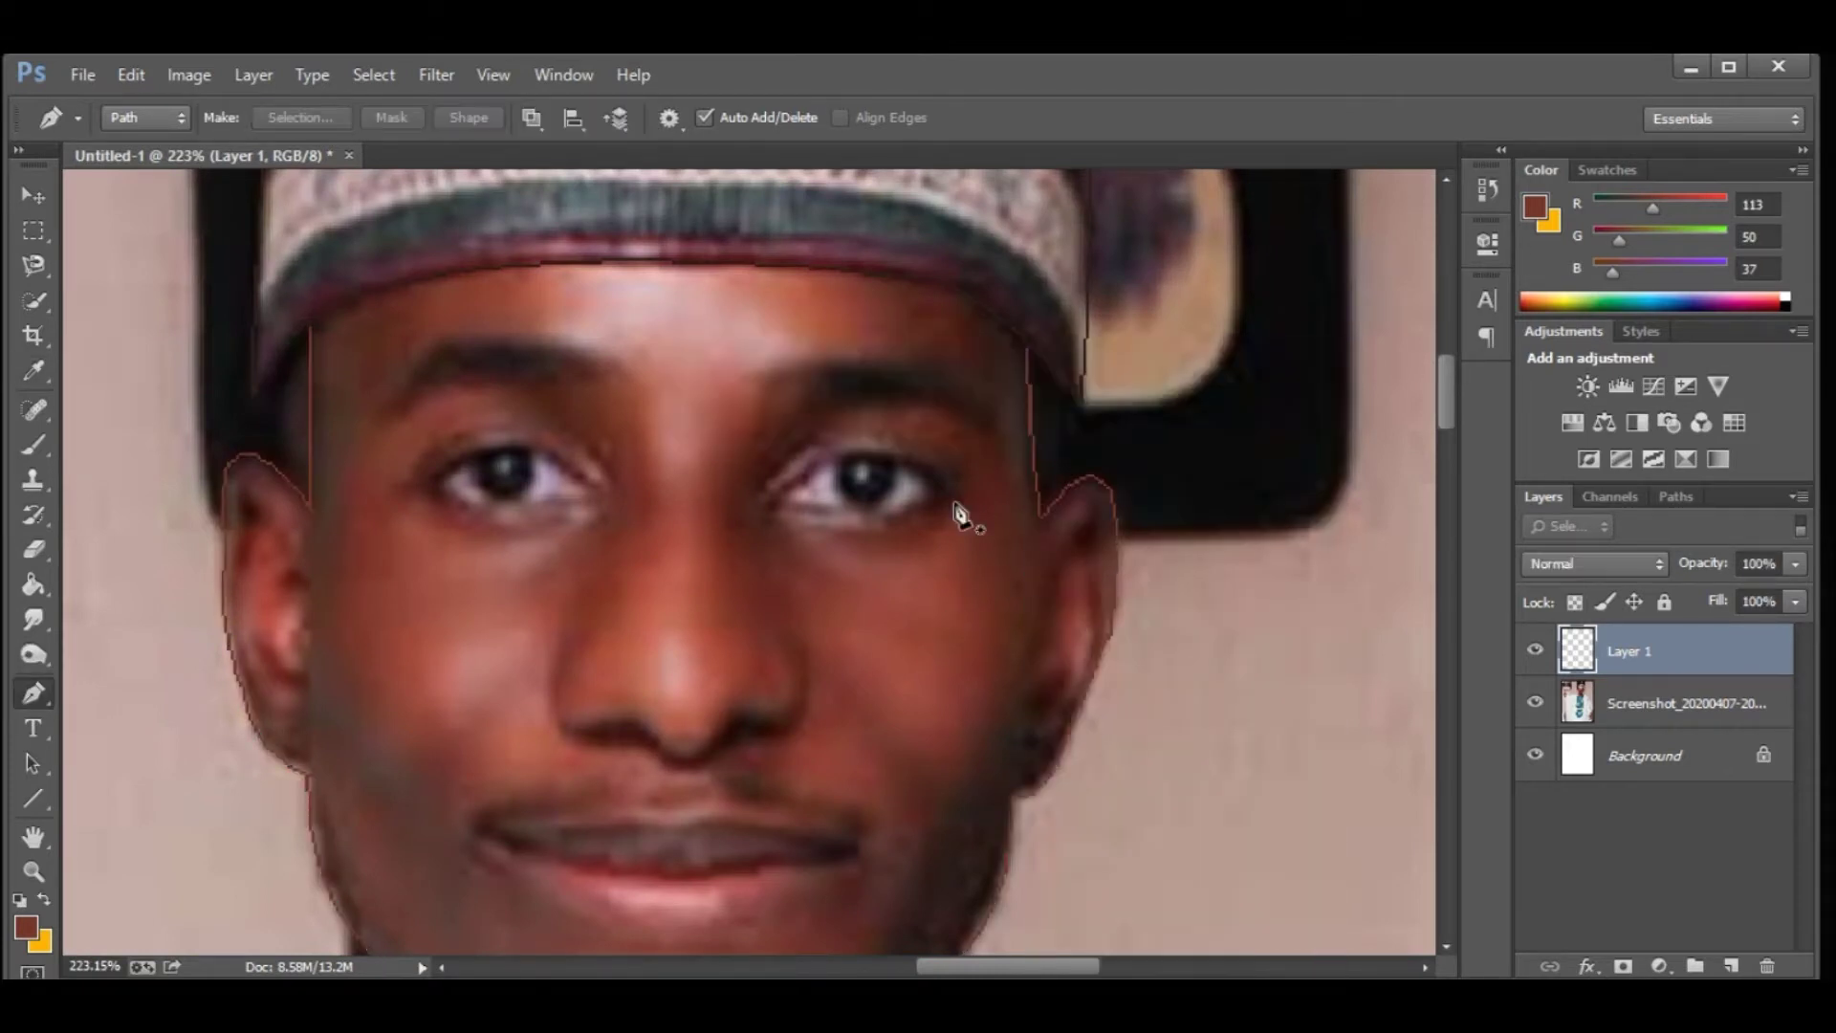
On a new empty layer, fill the traced path beside the cap.
scroll(962, 512, "down", 5)
scroll(967, 484, "up", 3)
key("ctrl+shift+alt+n")
scroll(1081, 550, "up", 3)
key("b")
scroll(984, 669, "down", 4)
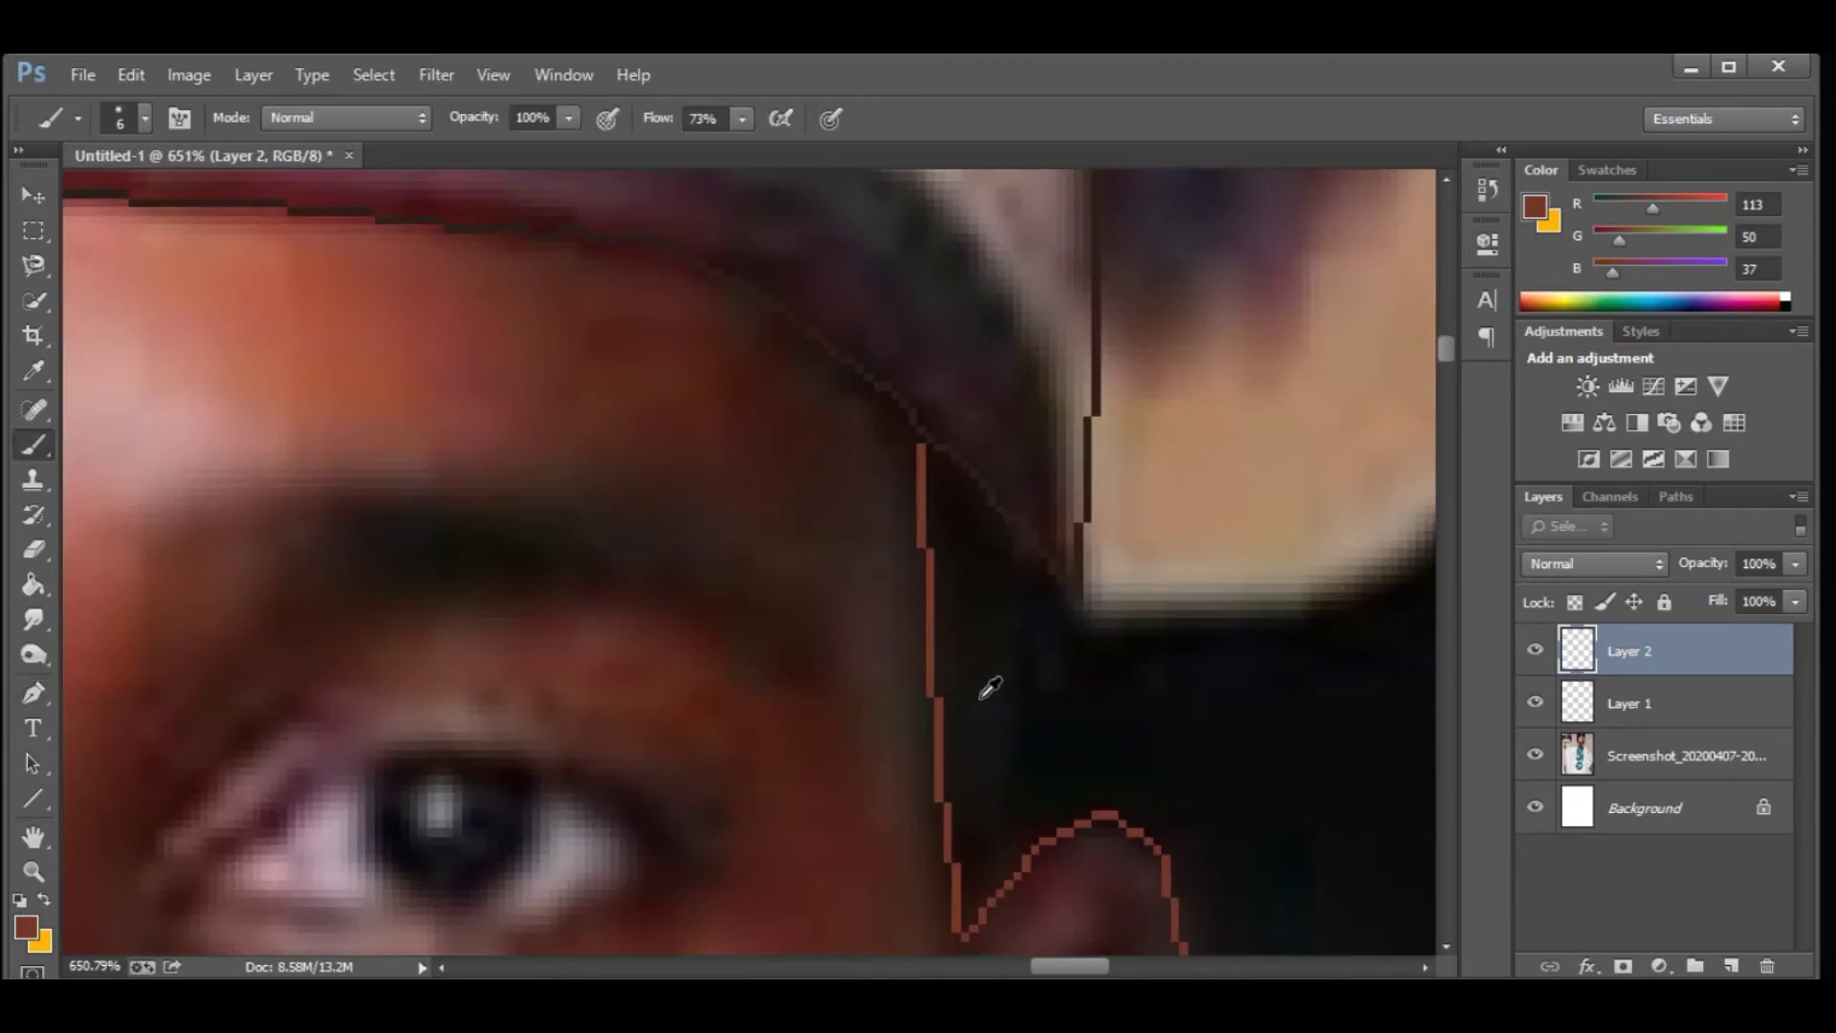
key("p")
scroll(1046, 756, "up", 2)
scroll(1308, 770, "down", 3)
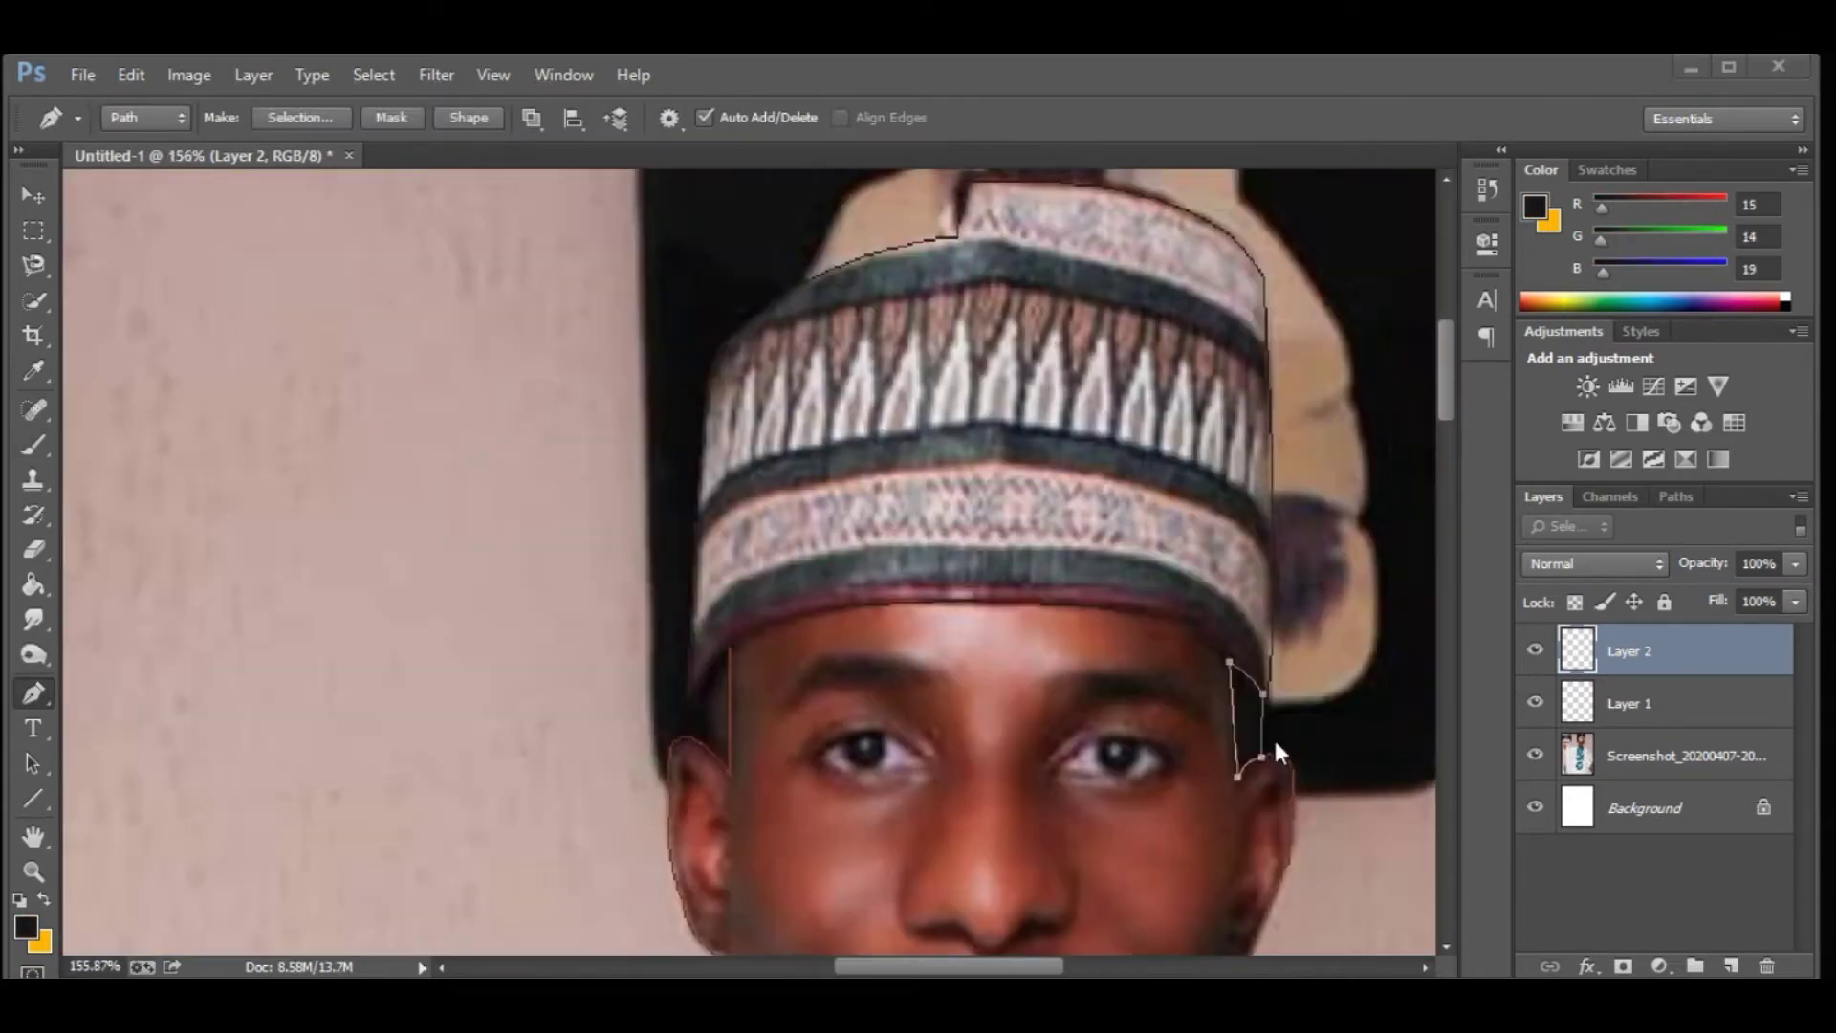
right_click(1258, 736)
left_click(1436, 318)
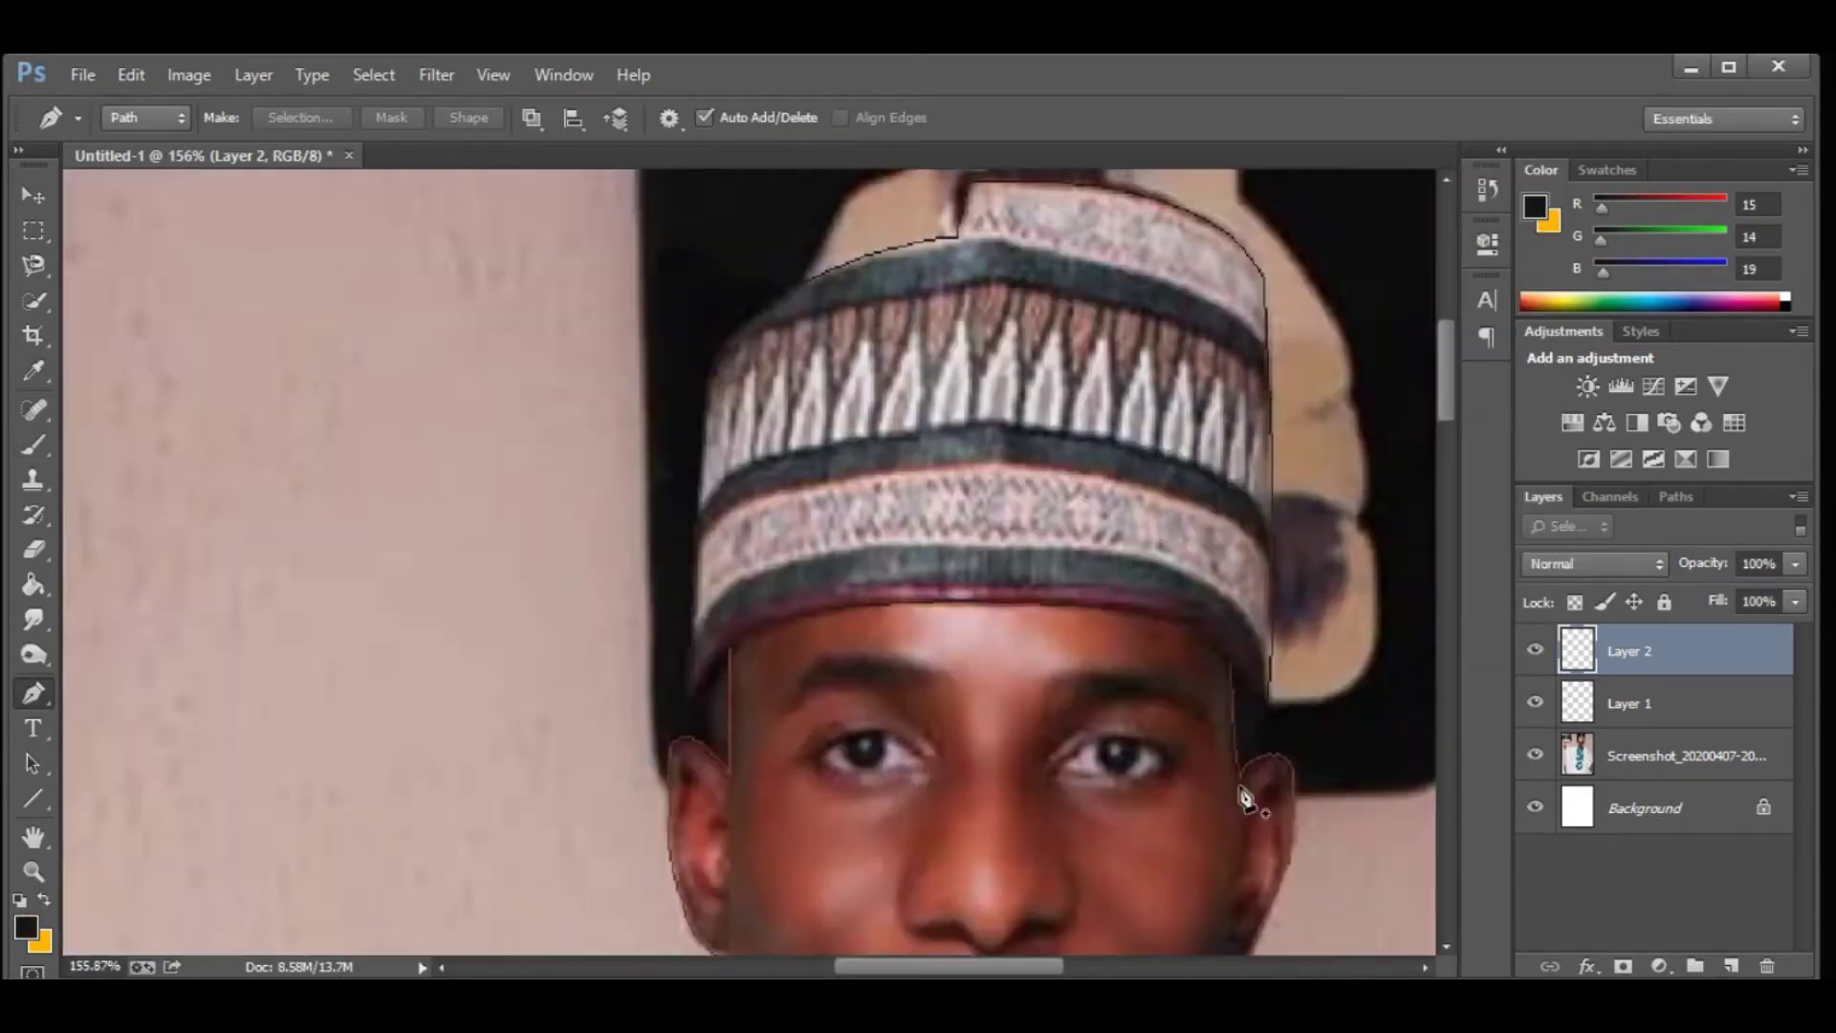
Trace and fill the ear path, then briefly hide the photo layer to check the lines.
scroll(786, 685, "up", 4)
scroll(786, 685, "down", 4)
scroll(786, 685, "up", 3)
left_click(792, 688)
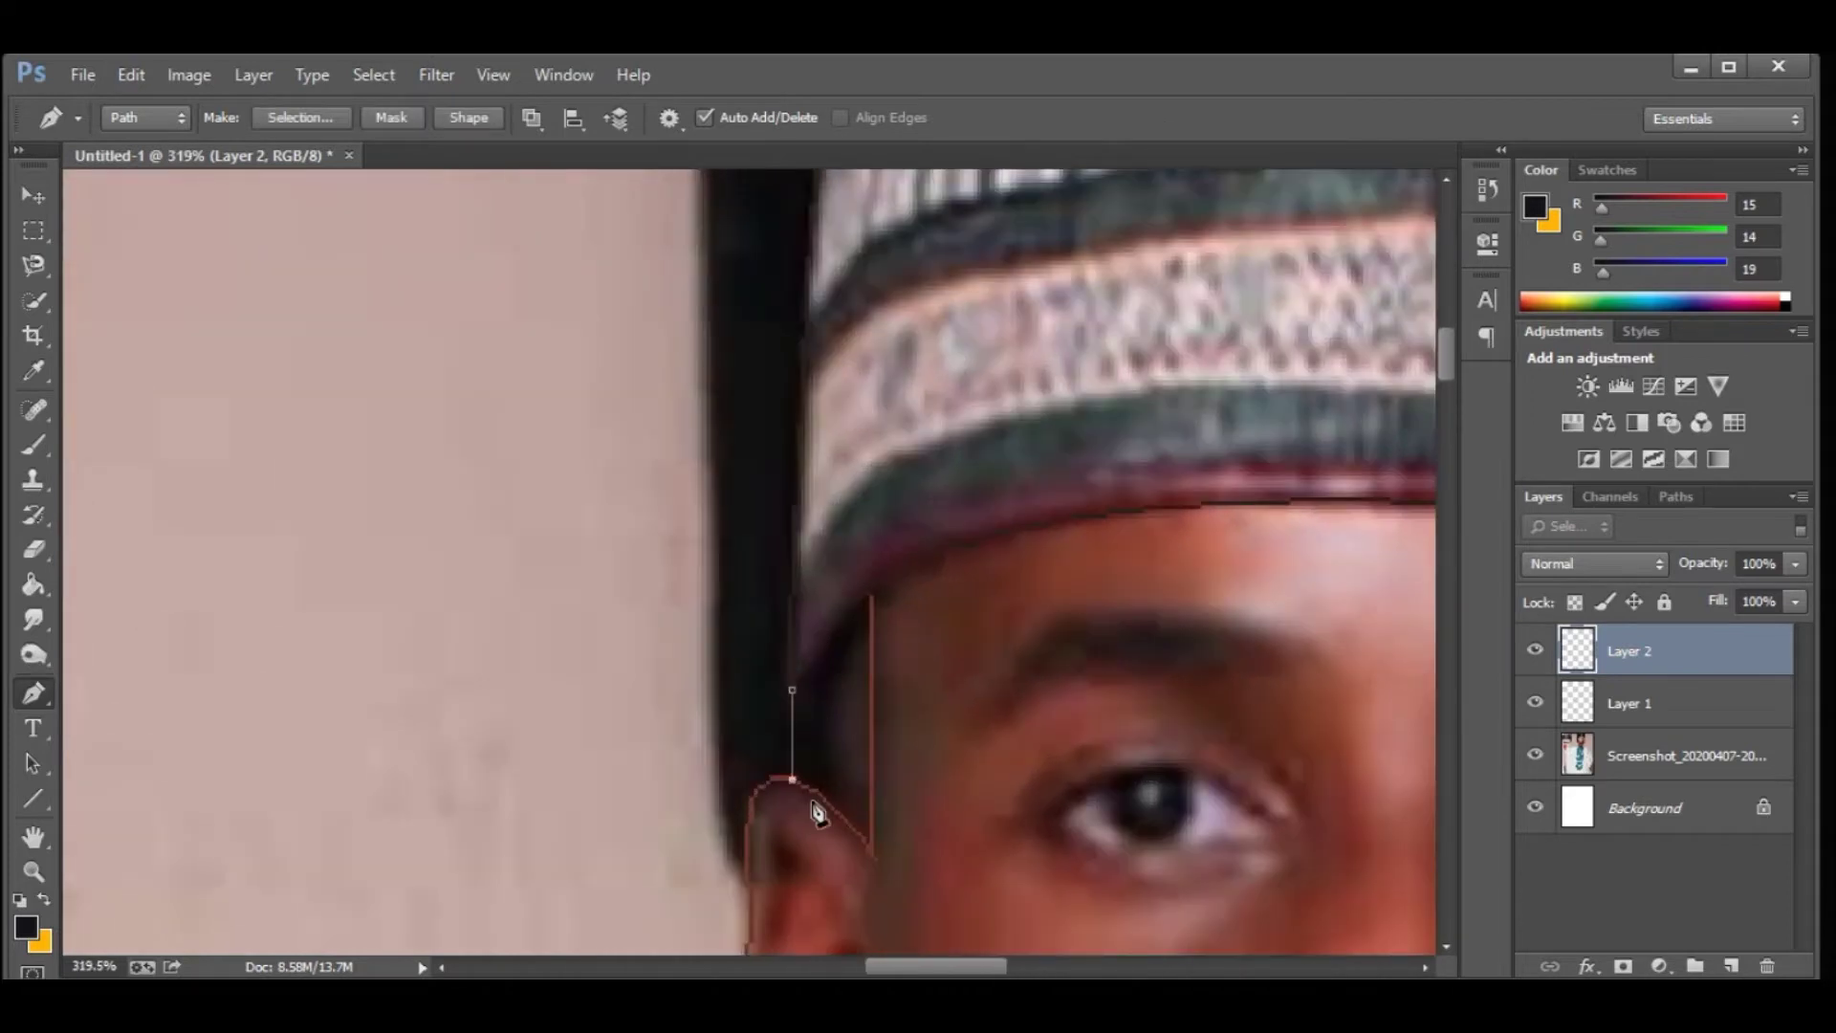
right_click(811, 763)
left_click(1024, 335)
left_click(1422, 307)
scroll(1213, 565, "down", 3)
left_click(1535, 755)
scroll(1272, 643, "down", 5)
left_click(1535, 755)
Sample a dark skin tone from the chin and stroke the jawline path.
key("b")
scroll(792, 536, "up", 5)
left_click(1032, 604, "alt")
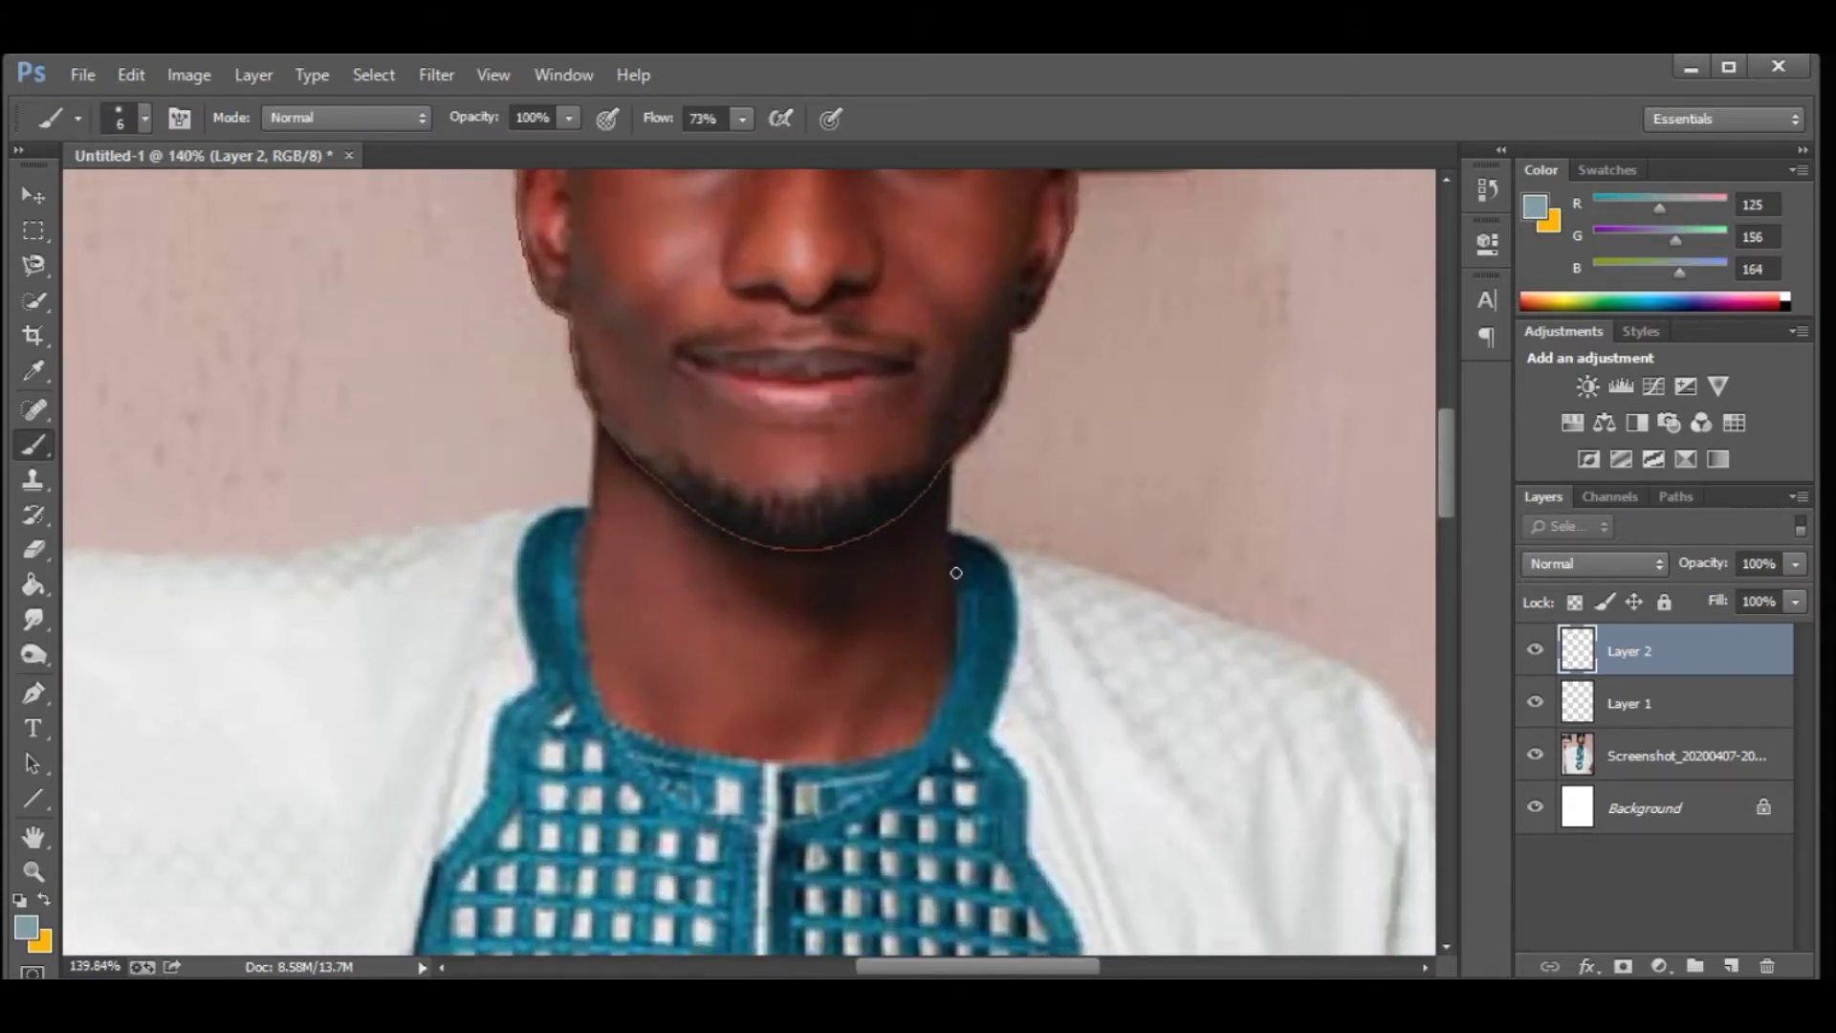
scroll(758, 622, "down", 5)
scroll(1135, 398, "up", 6)
left_click(1165, 385, "alt")
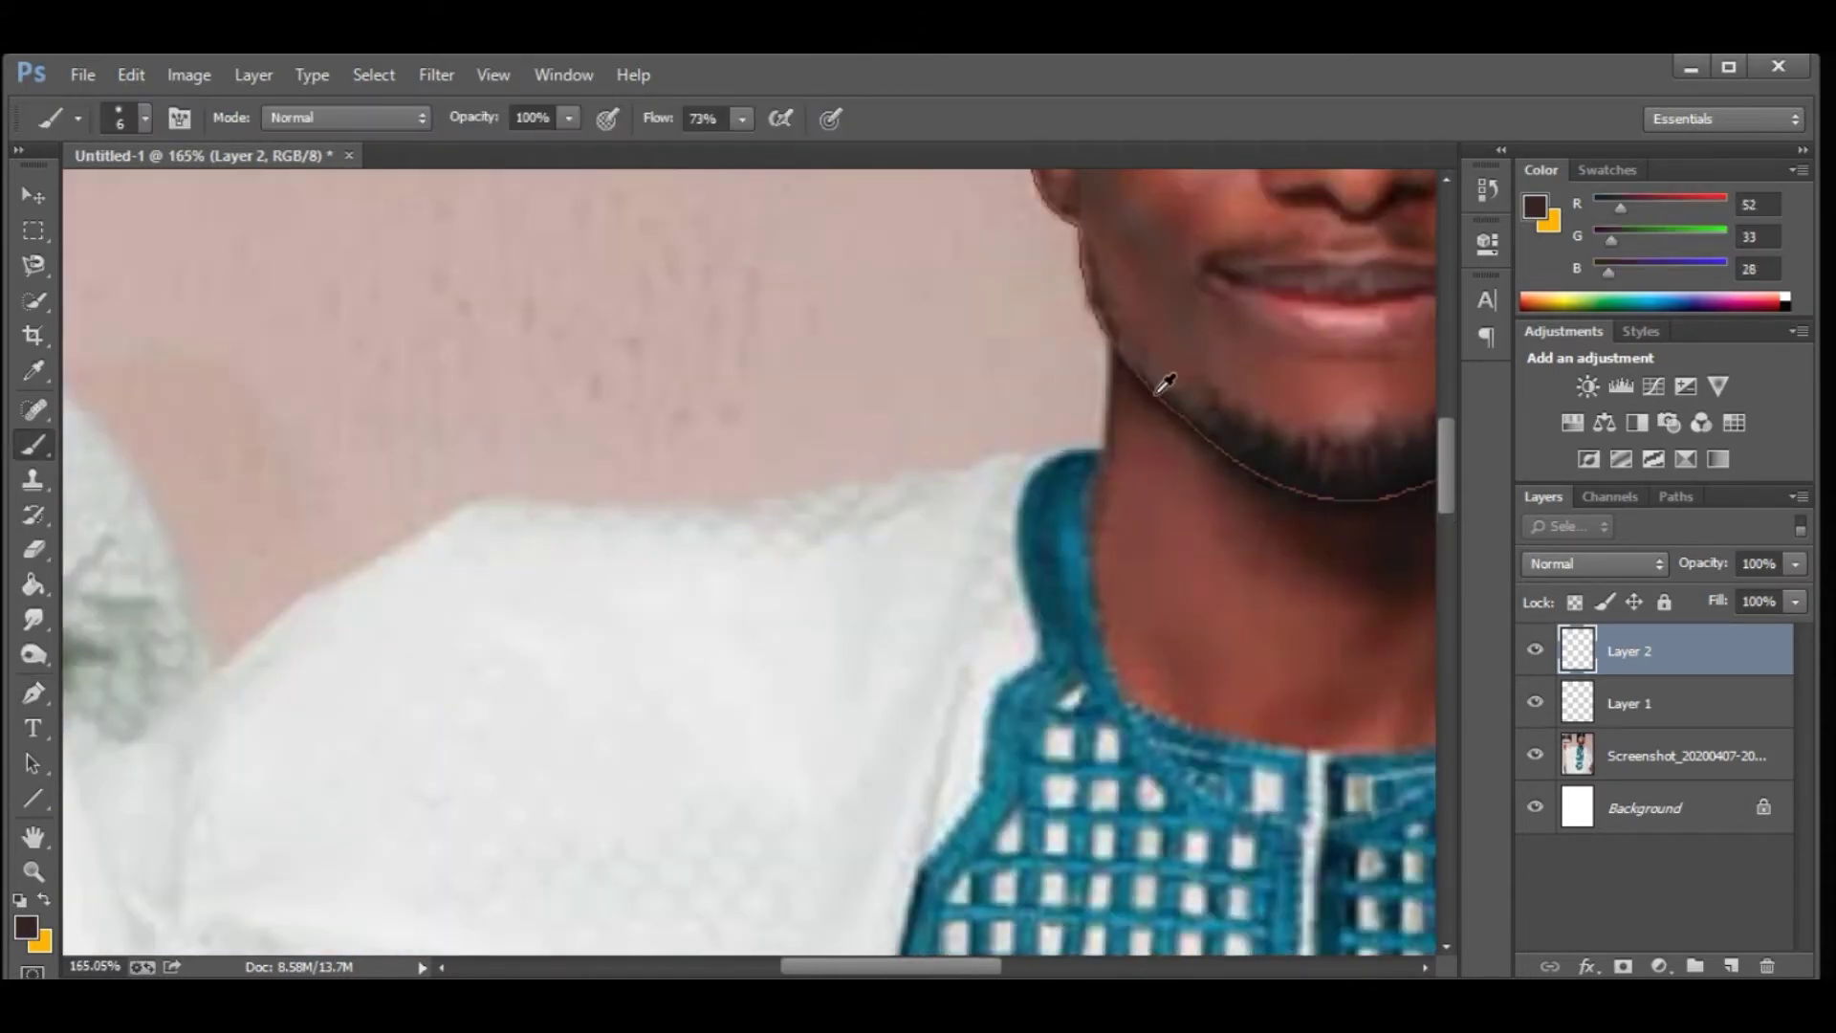
key("p")
right_click(1107, 402)
scroll(1318, 713, "down", 6)
scroll(1318, 712, "up", 6)
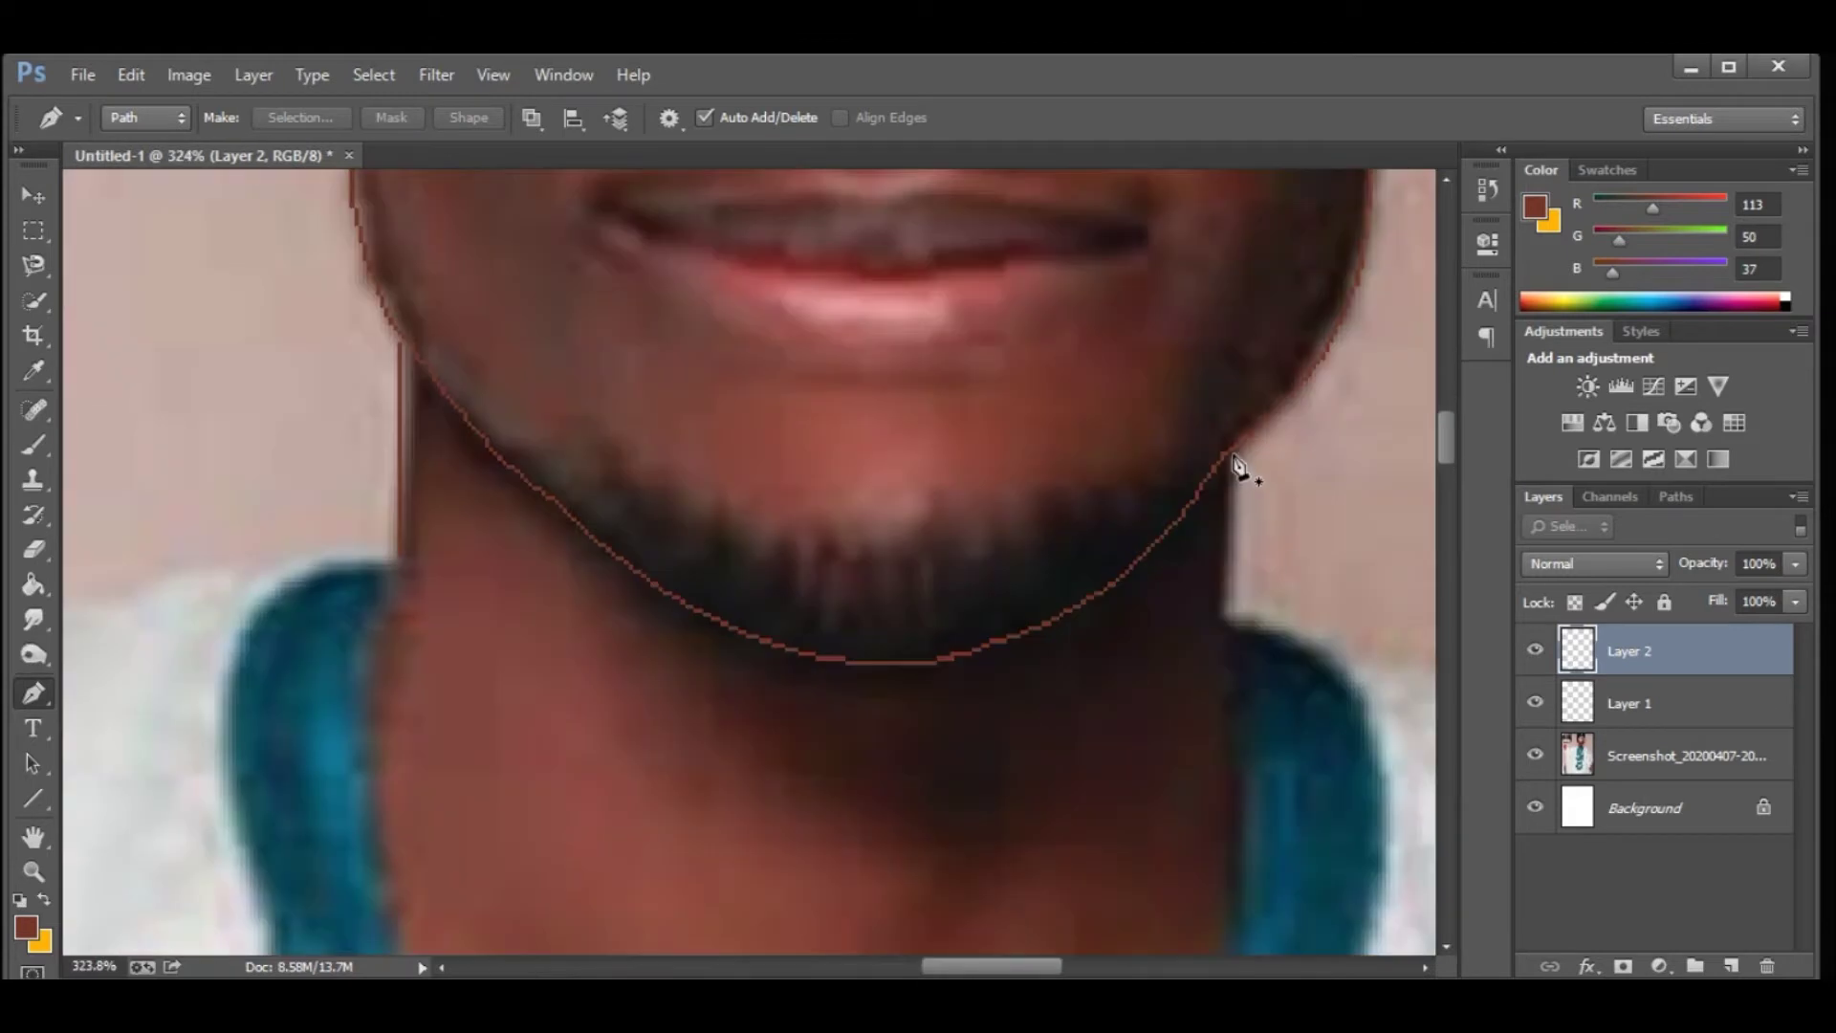
right_click(1229, 635)
key("Return")
Return to the first line layer, sample a grey robe tone and start the collar path at the neck.
key("alt+bracketleft")
key("b")
left_click(1338, 636, "alt")
key("p")
scroll(808, 603, "up", 3)
left_click(886, 607)
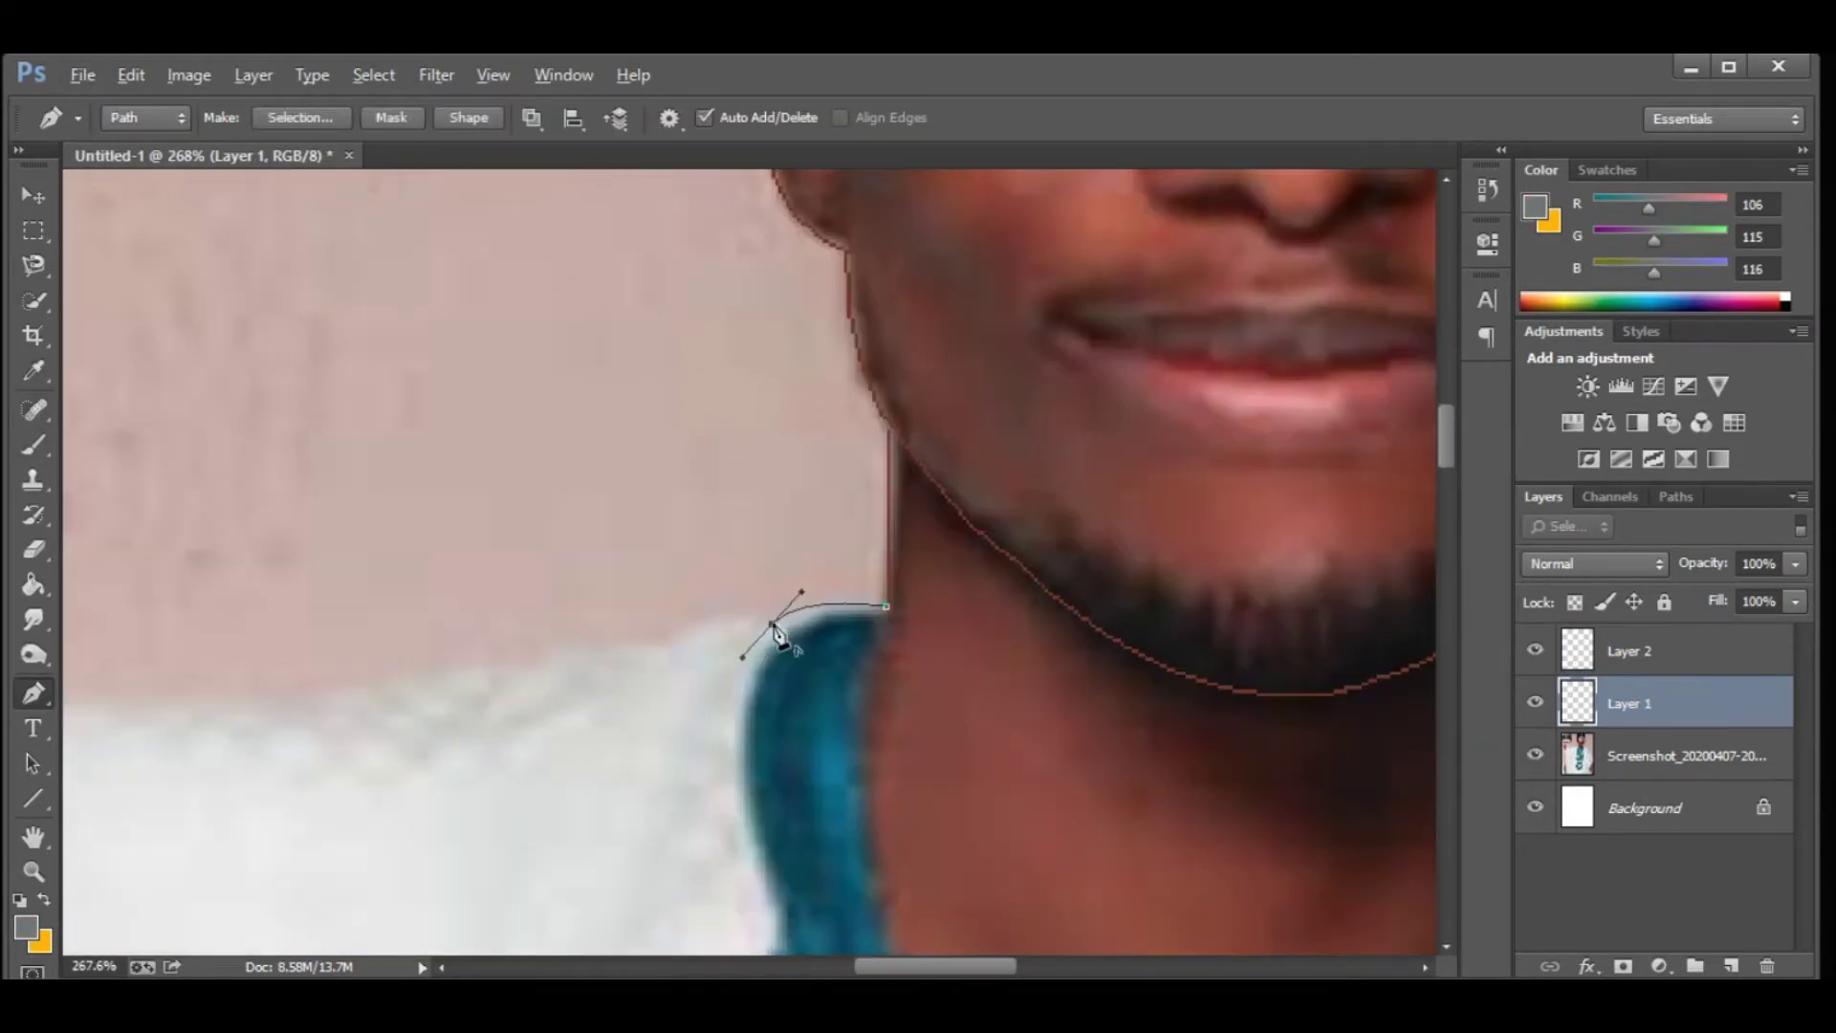
Extend the robe path around the raised hand's fingertip, fingers and back of the hand.
scroll(775, 626, "down", 6)
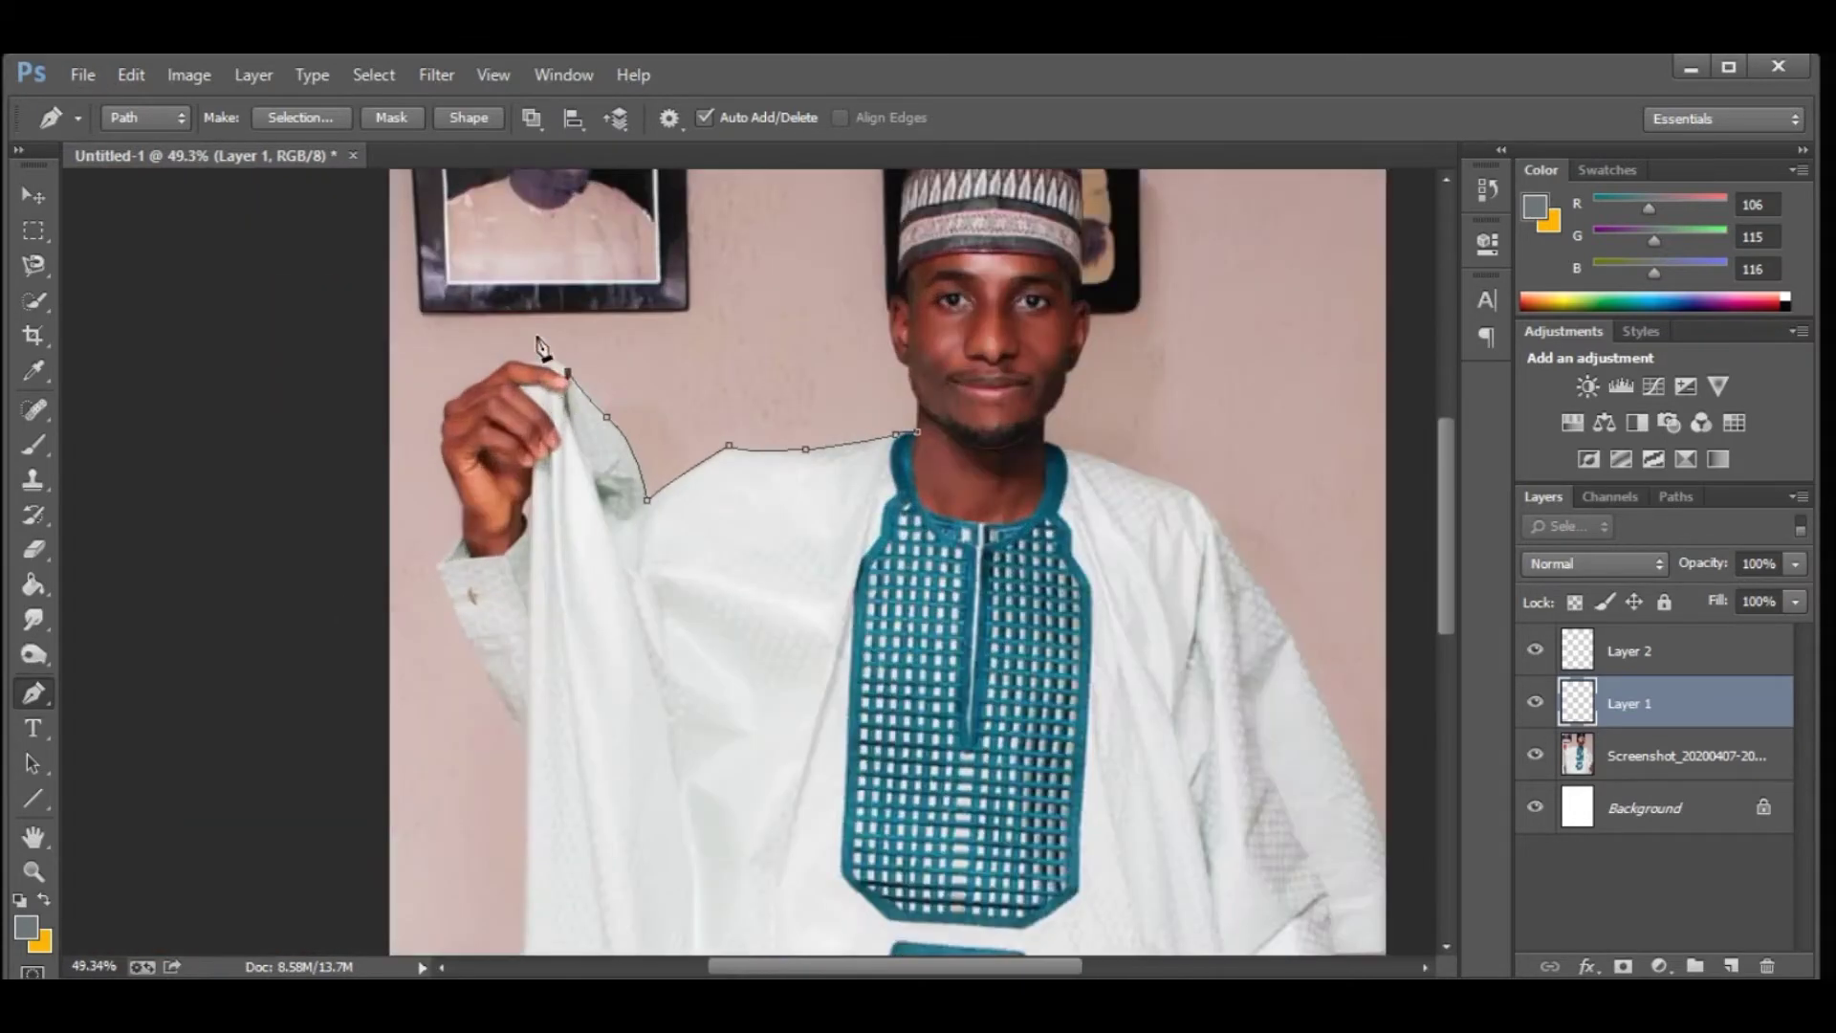
scroll(347, 612, "up", 5)
left_click_drag(526, 588, 459, 658)
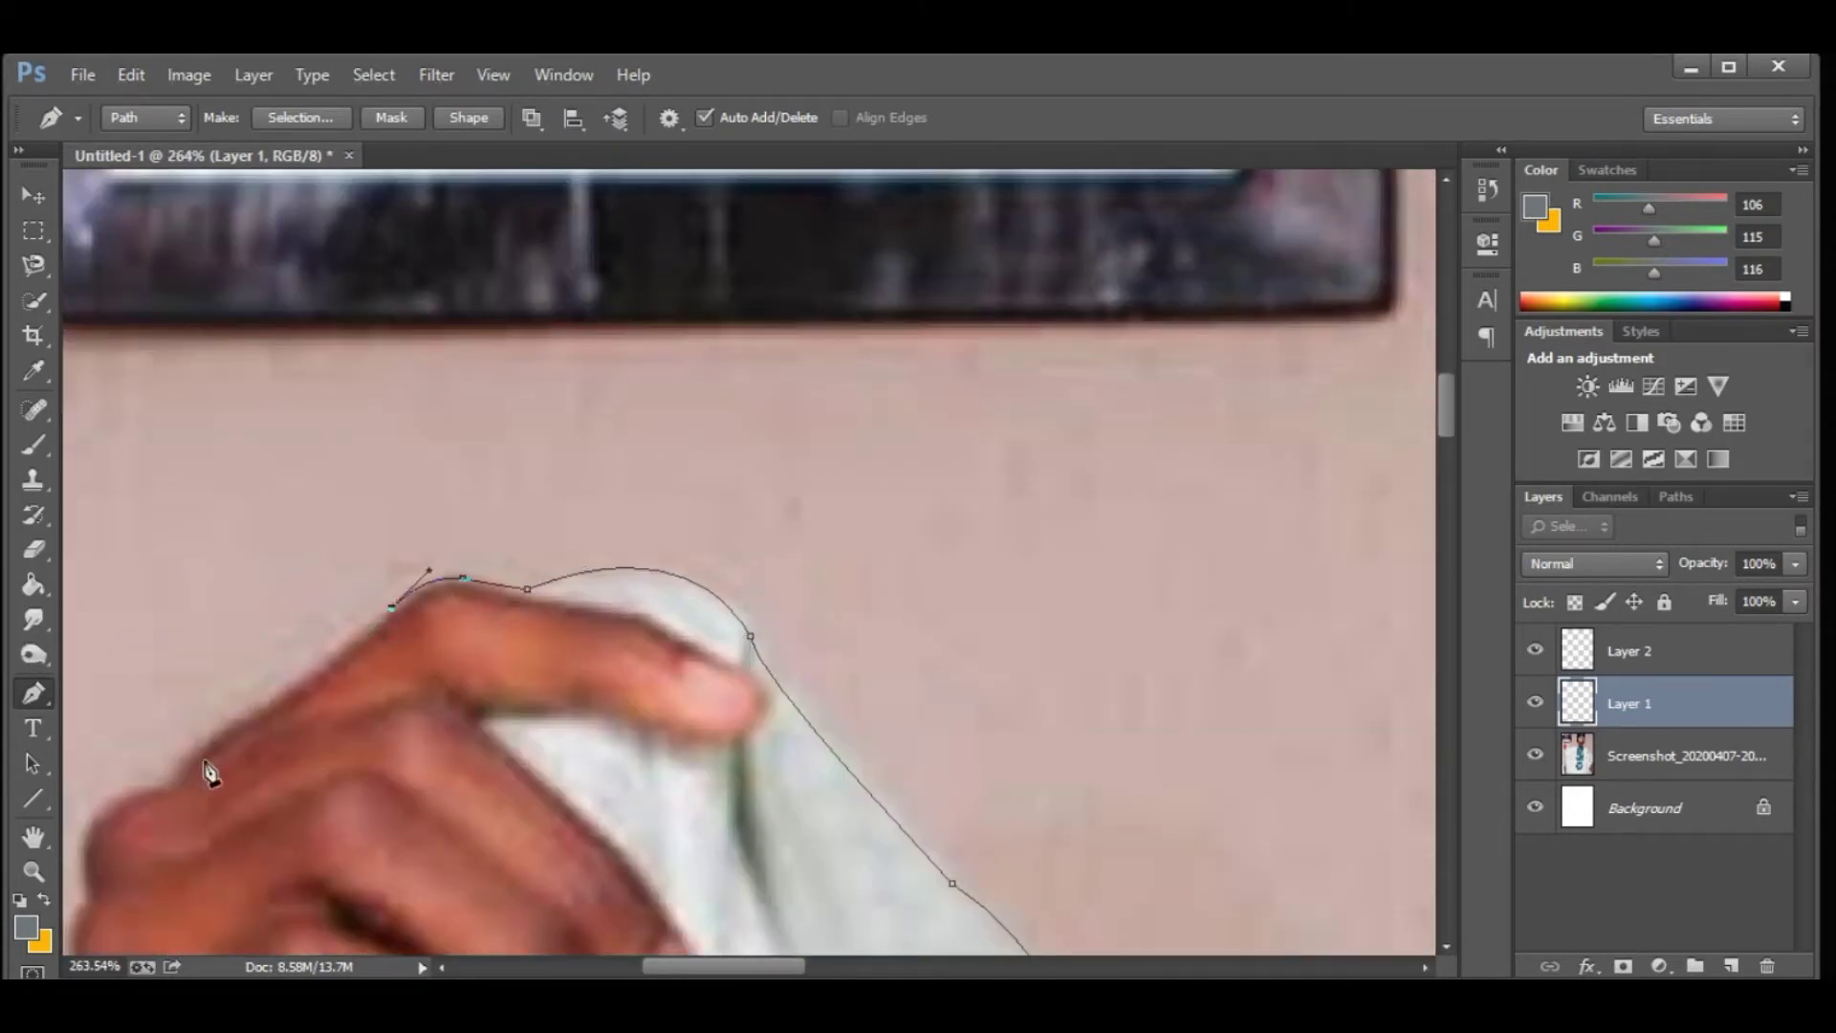
left_click(178, 778)
scroll(182, 787, "down", 6)
scroll(397, 464, "up", 6)
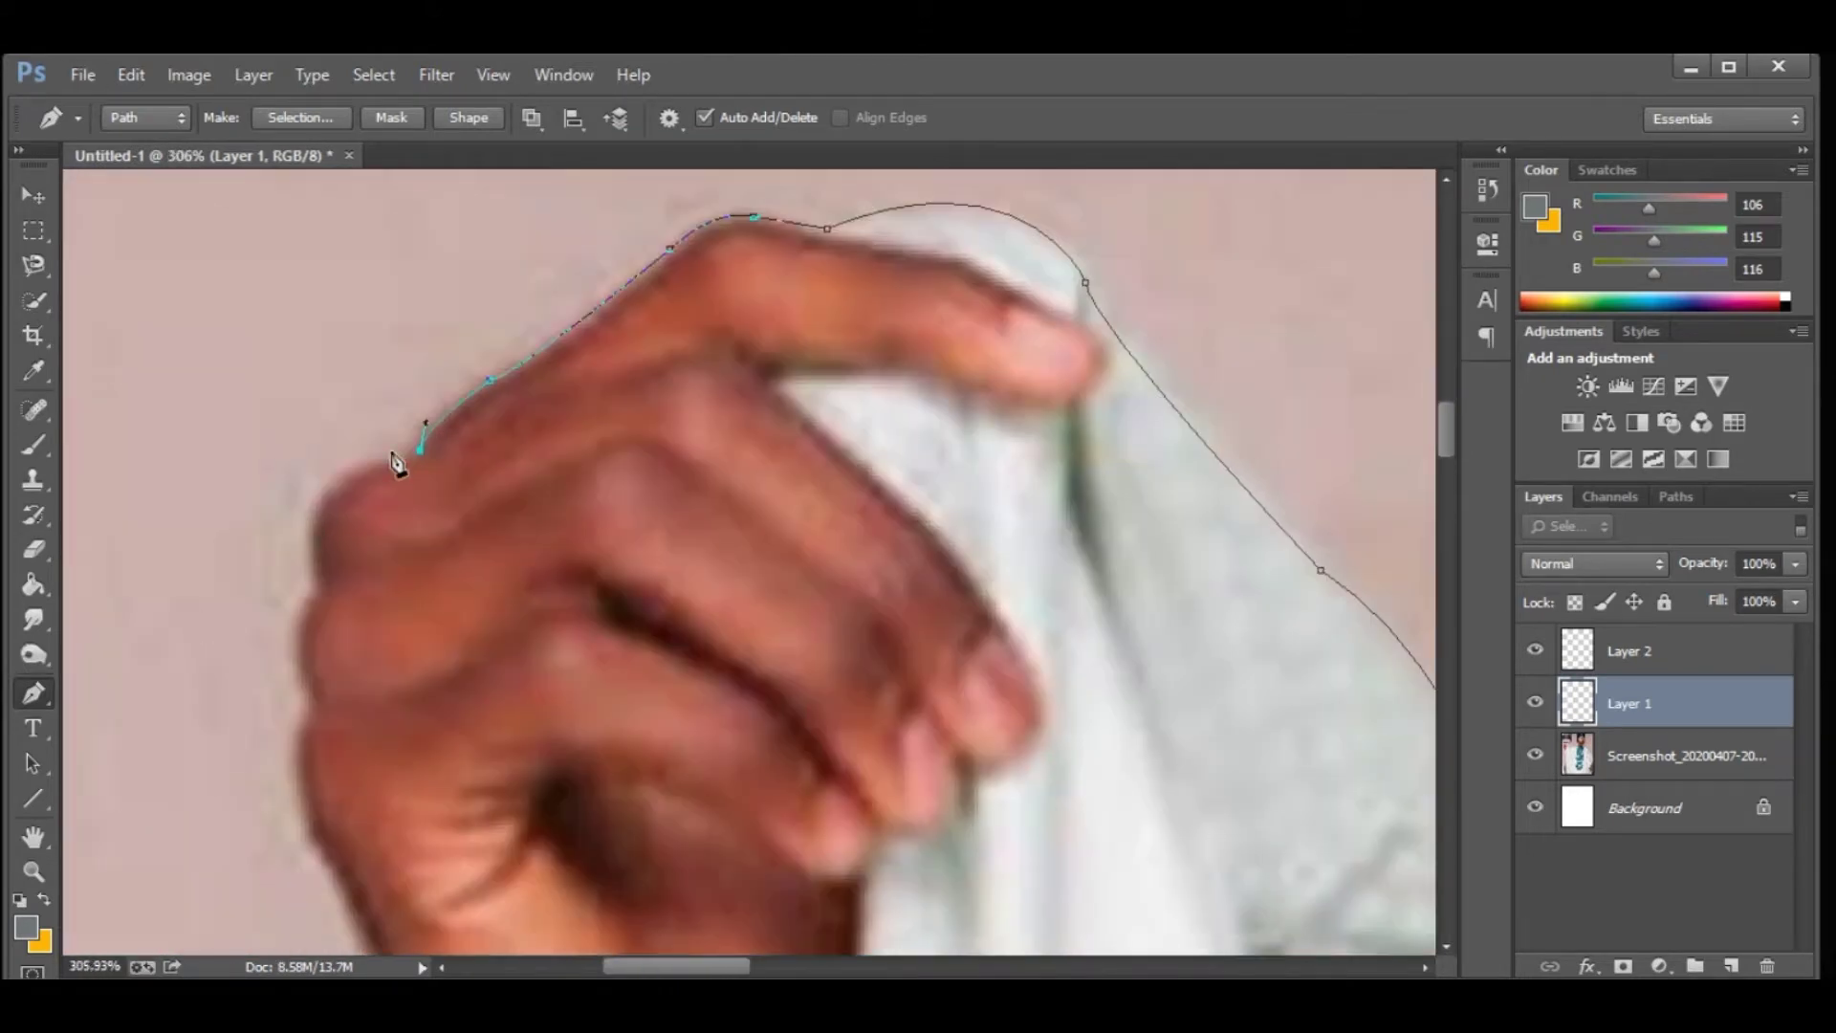
scroll(354, 727, "down", 2)
scroll(327, 631, "down", 2)
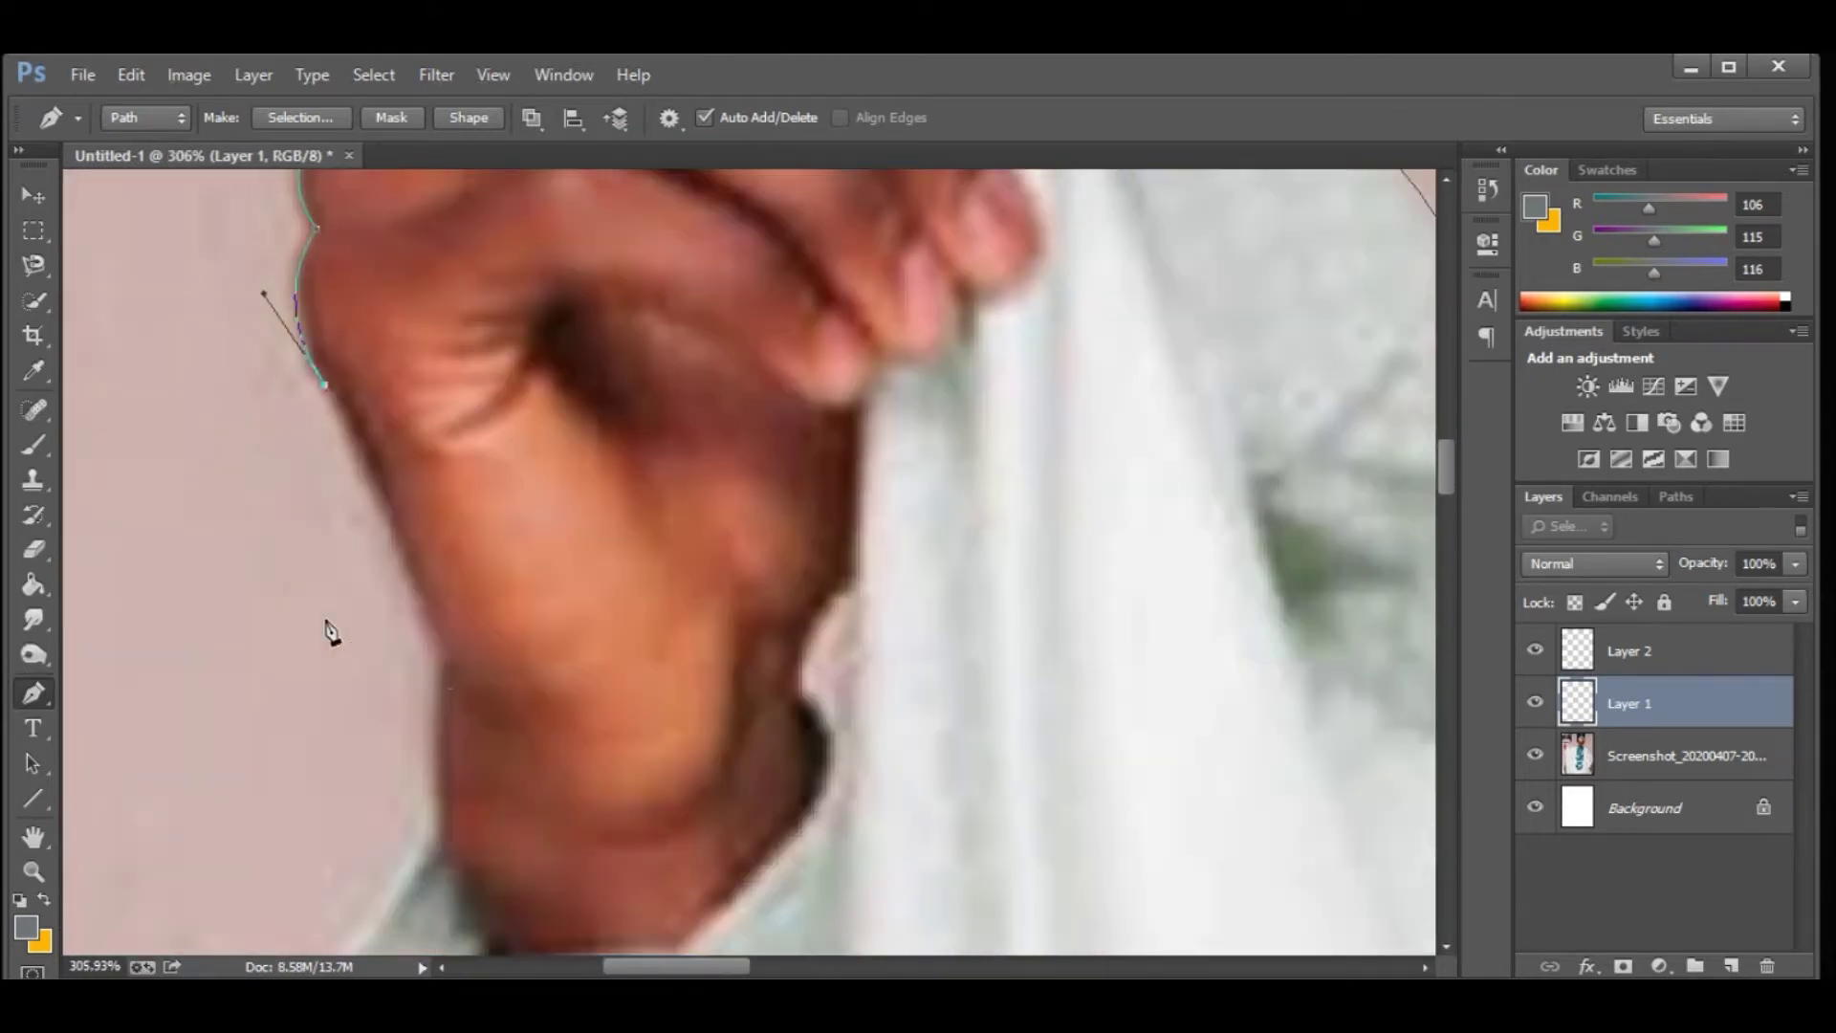
scroll(500, 839, "down", 2)
left_click(432, 629)
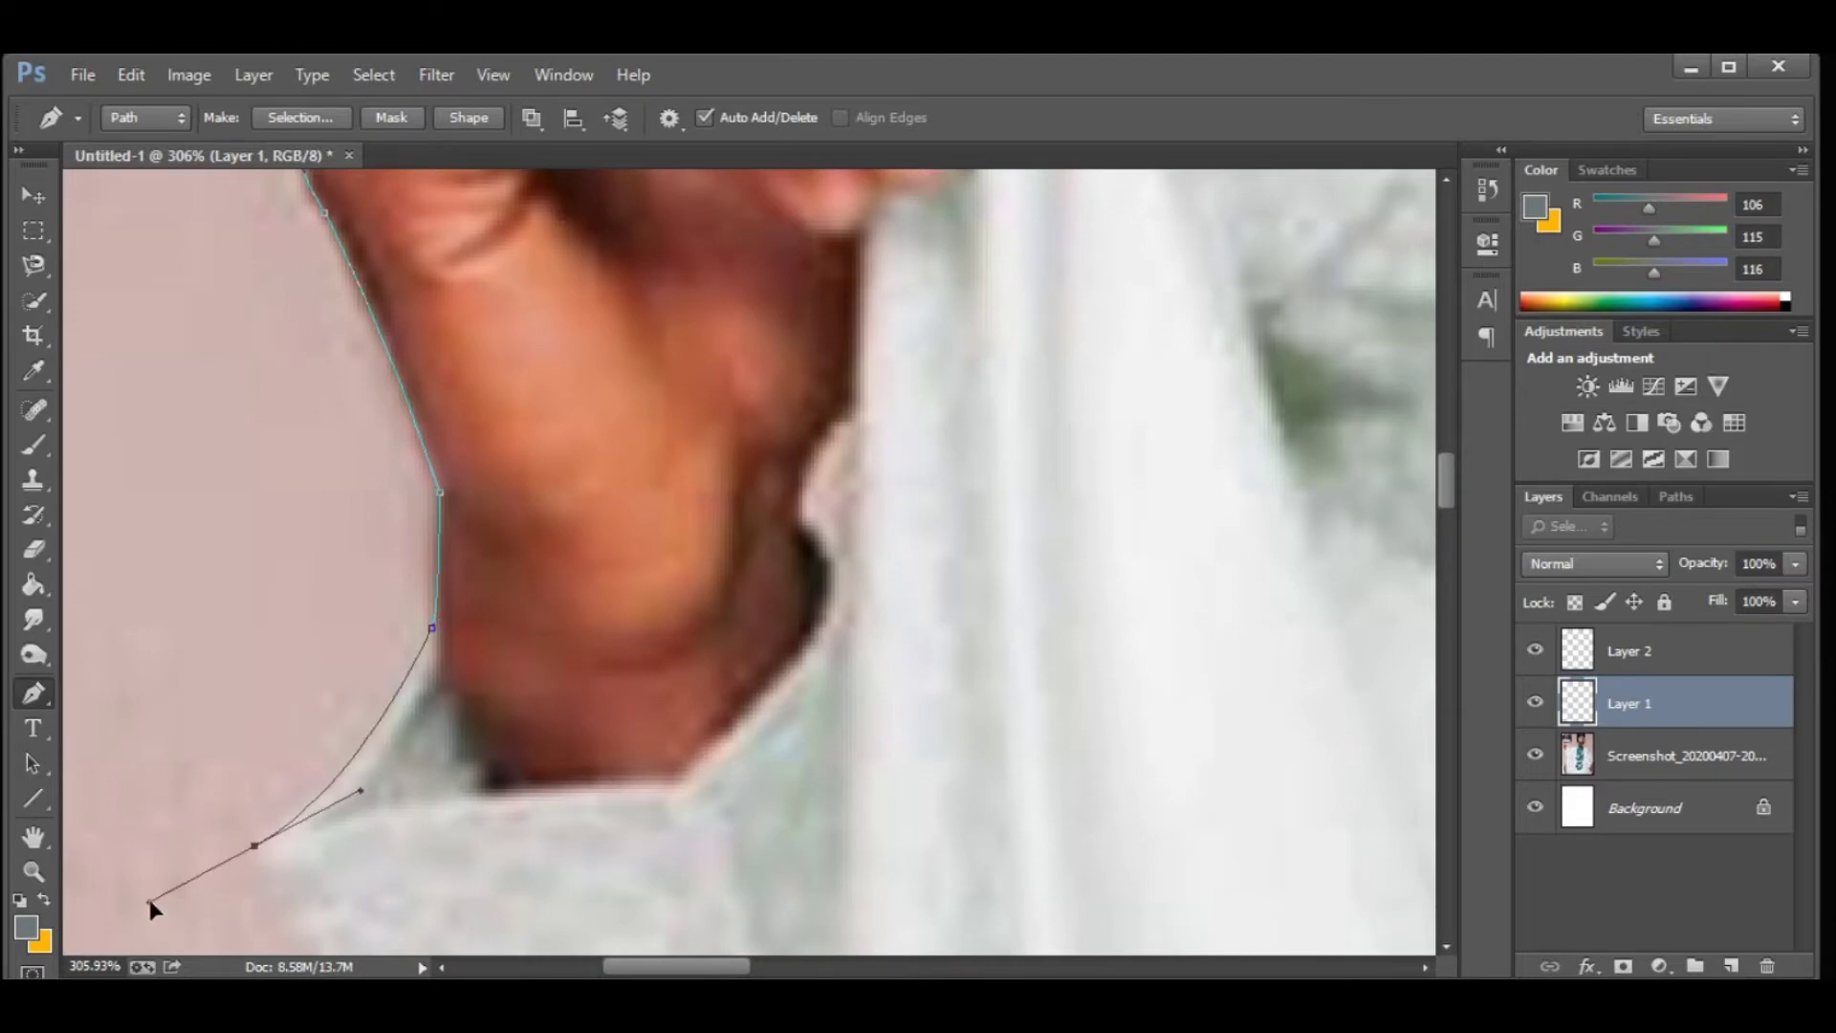
scroll(463, 676, "down", 6)
scroll(414, 426, "up", 5)
scroll(414, 427, "up", 1)
Continue the path down the sleeve to the robe's lower left edge.
left_click(302, 388)
left_click_drag(420, 564, 448, 574)
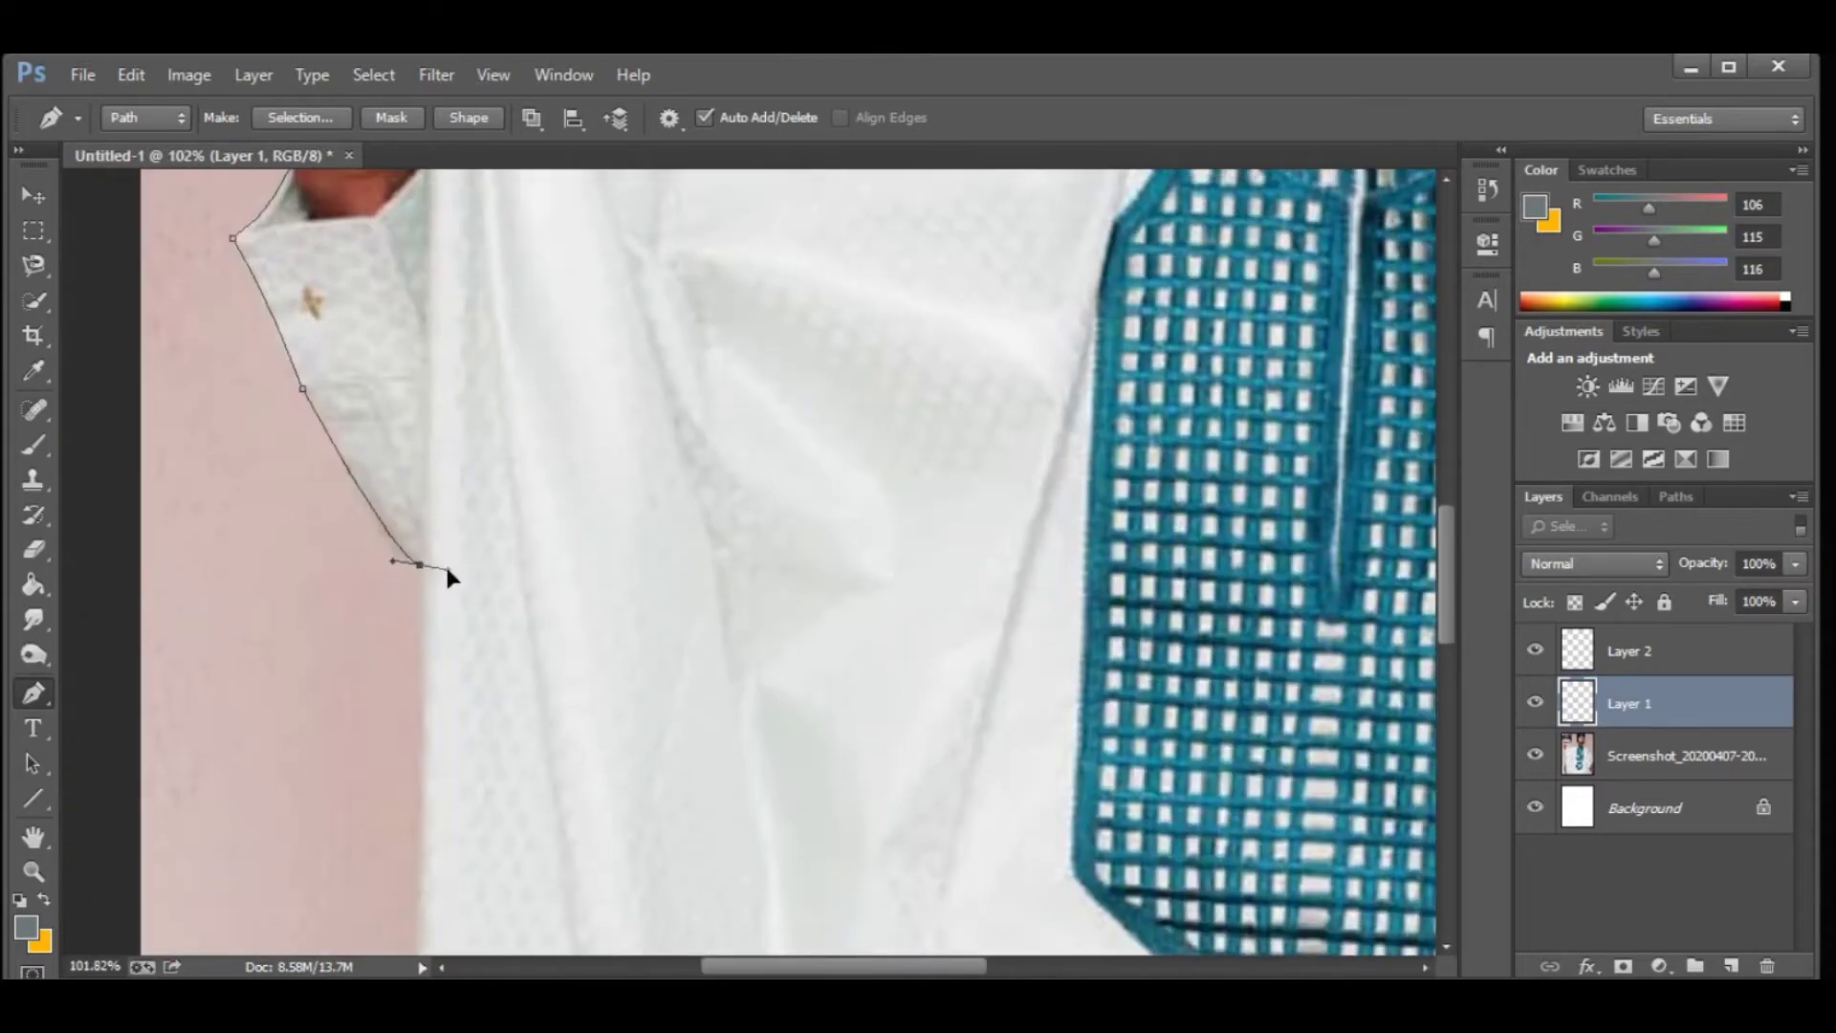
scroll(416, 577, "down", 3)
left_click(411, 575)
scroll(411, 575, "down", 3)
scroll(406, 571, "down", 3)
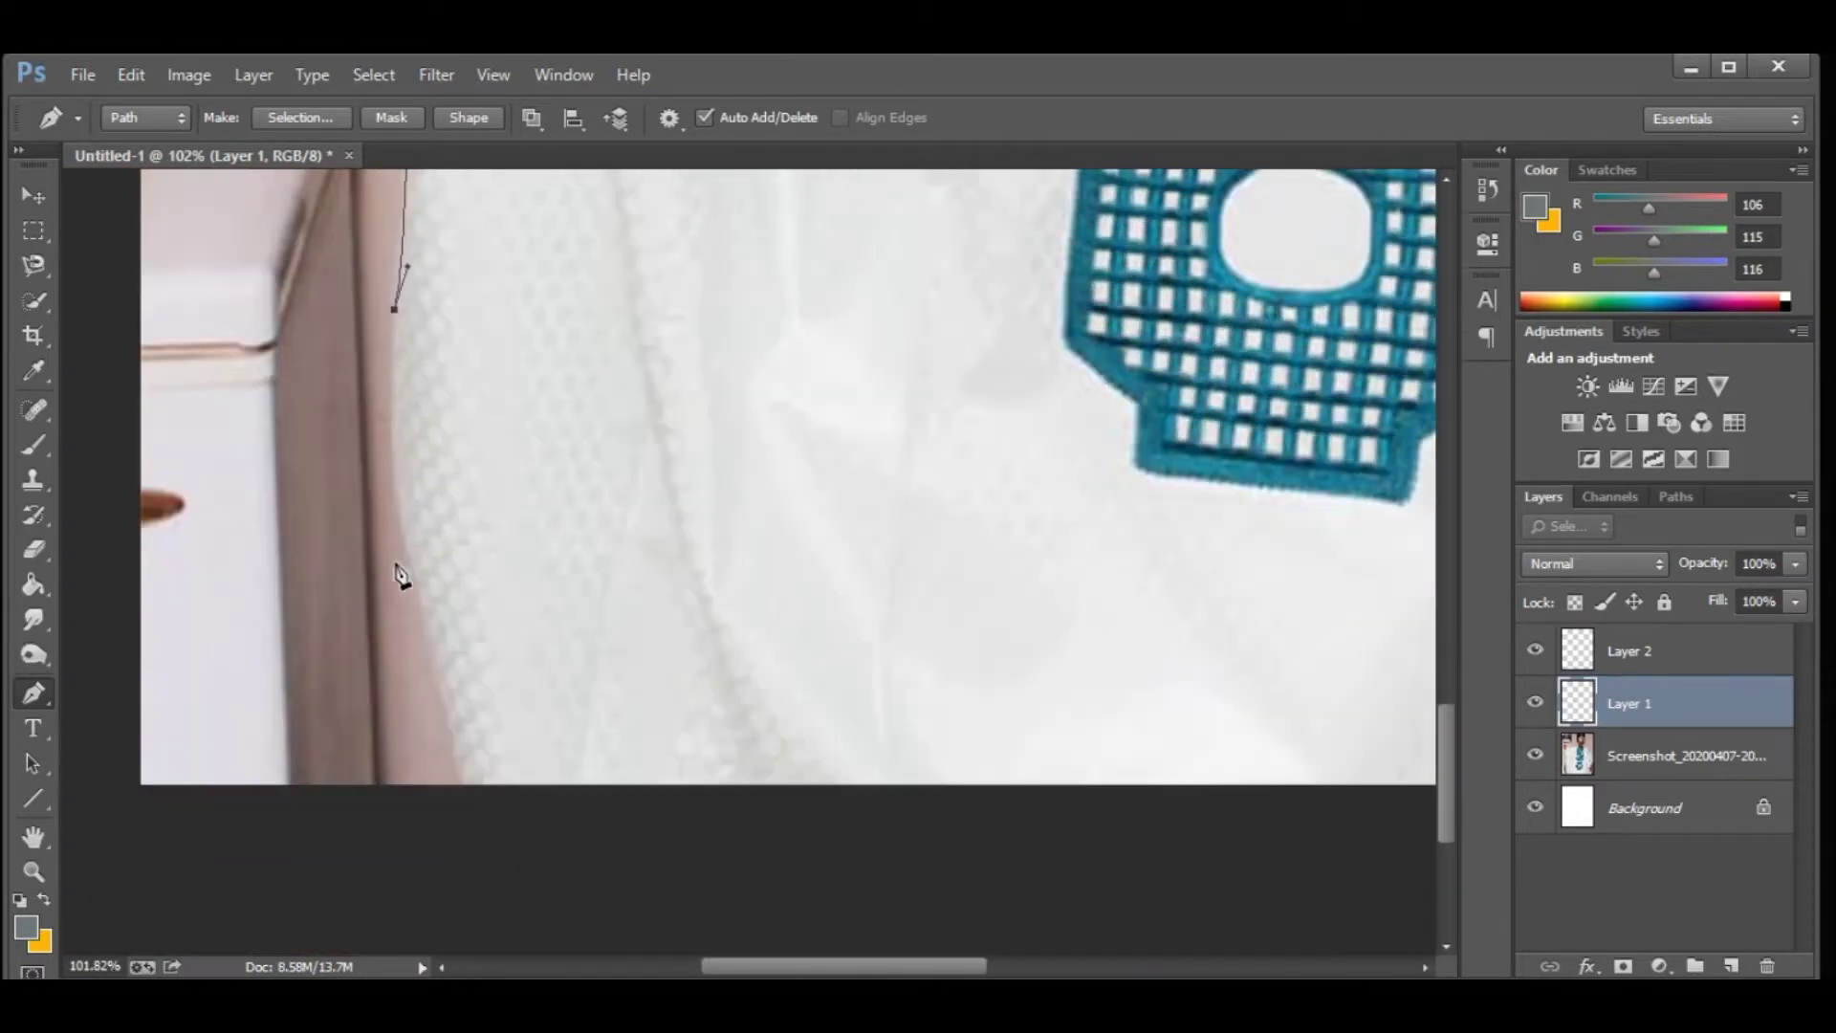
scroll(463, 553, "down", 3)
right_click(690, 550)
key("Escape")
scroll(894, 266, "down", 5)
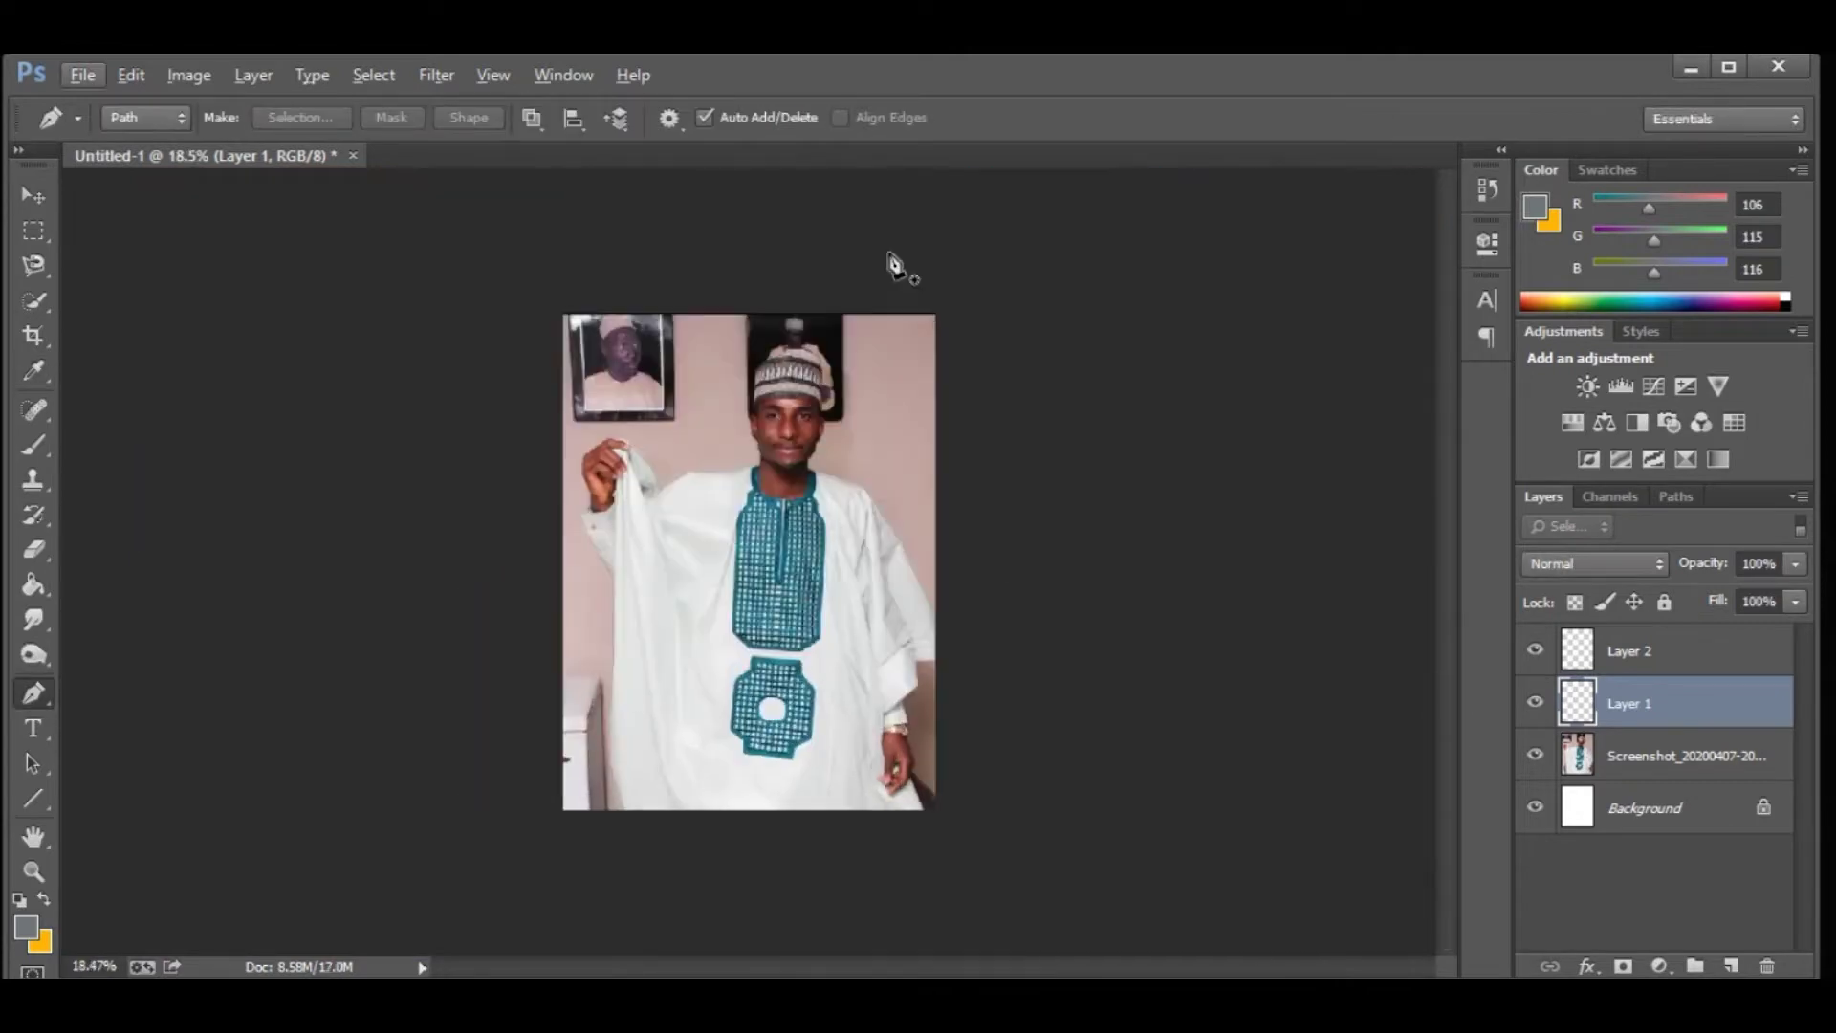
scroll(959, 627, "up", 6)
scroll(1016, 360, "up", 1)
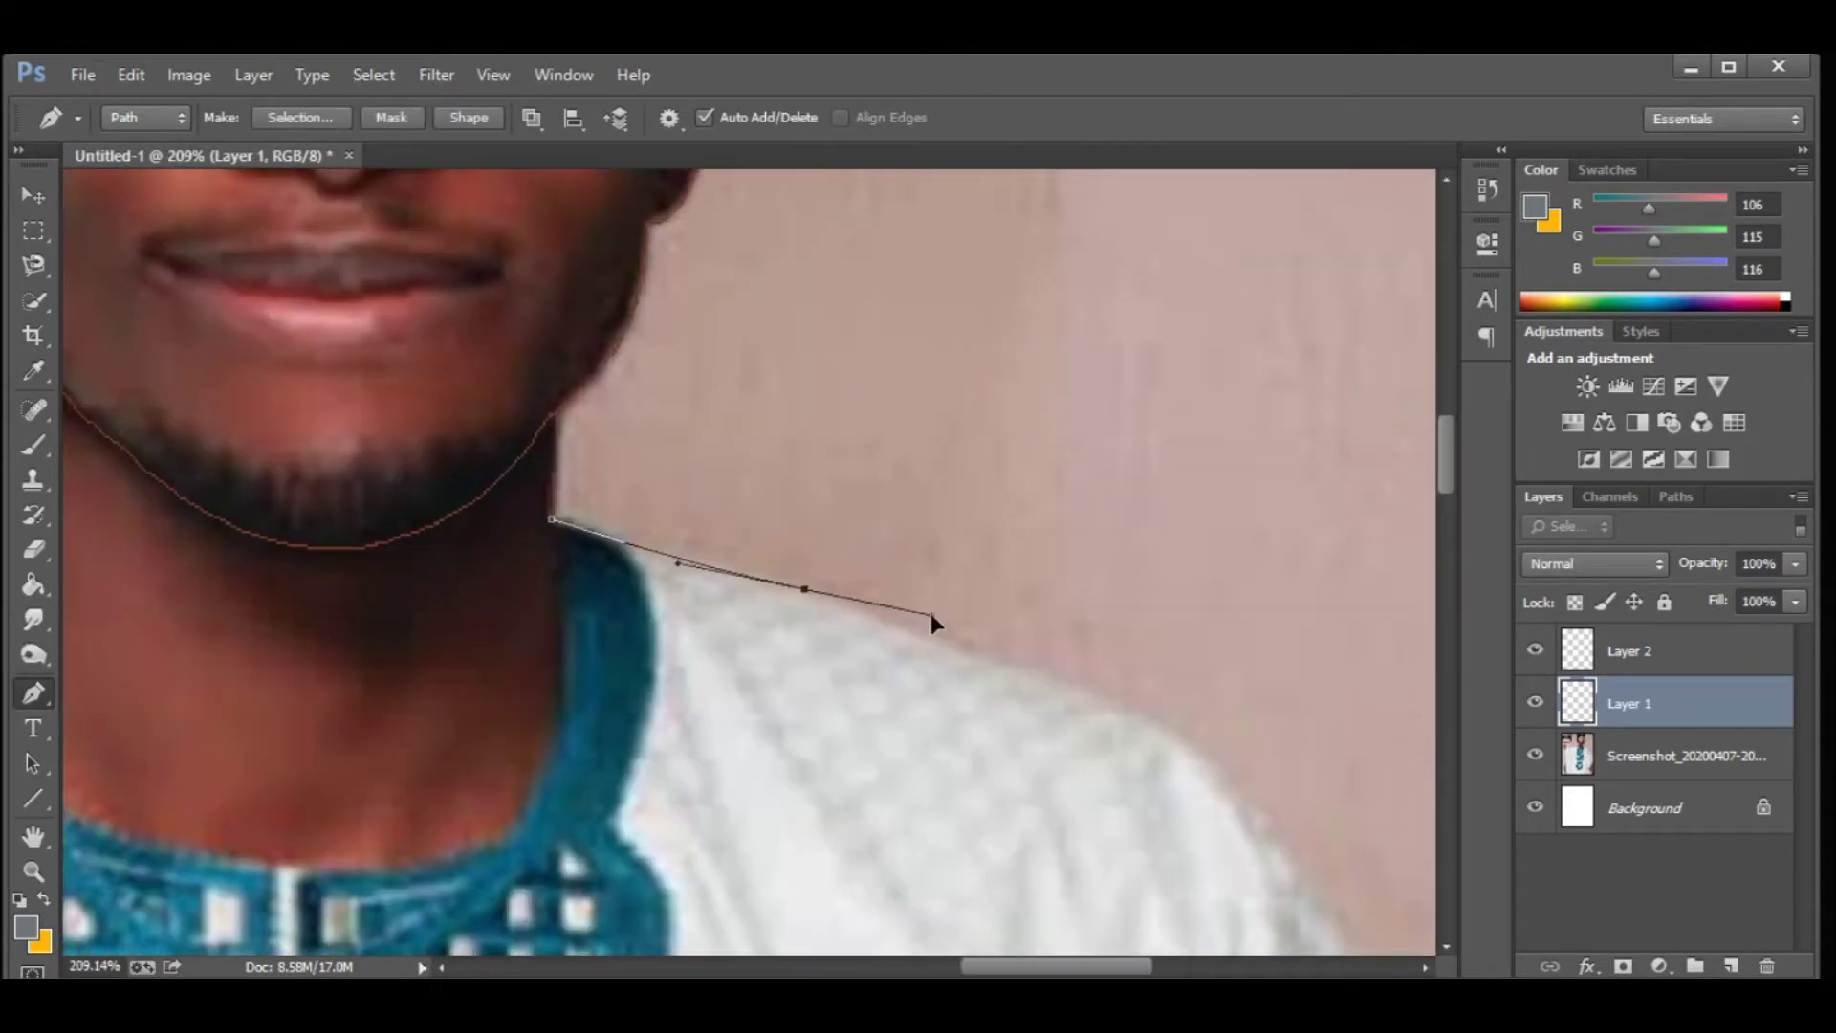
Add anchors along the right shoulder, where the sleeve meets the arm, and down the arm.
left_click(1128, 714)
scroll(963, 594, "down", 5)
scroll(1106, 614, "up", 3)
scroll(794, 521, "up", 3)
scroll(804, 512, "up", 1)
scroll(943, 607, "up", 1)
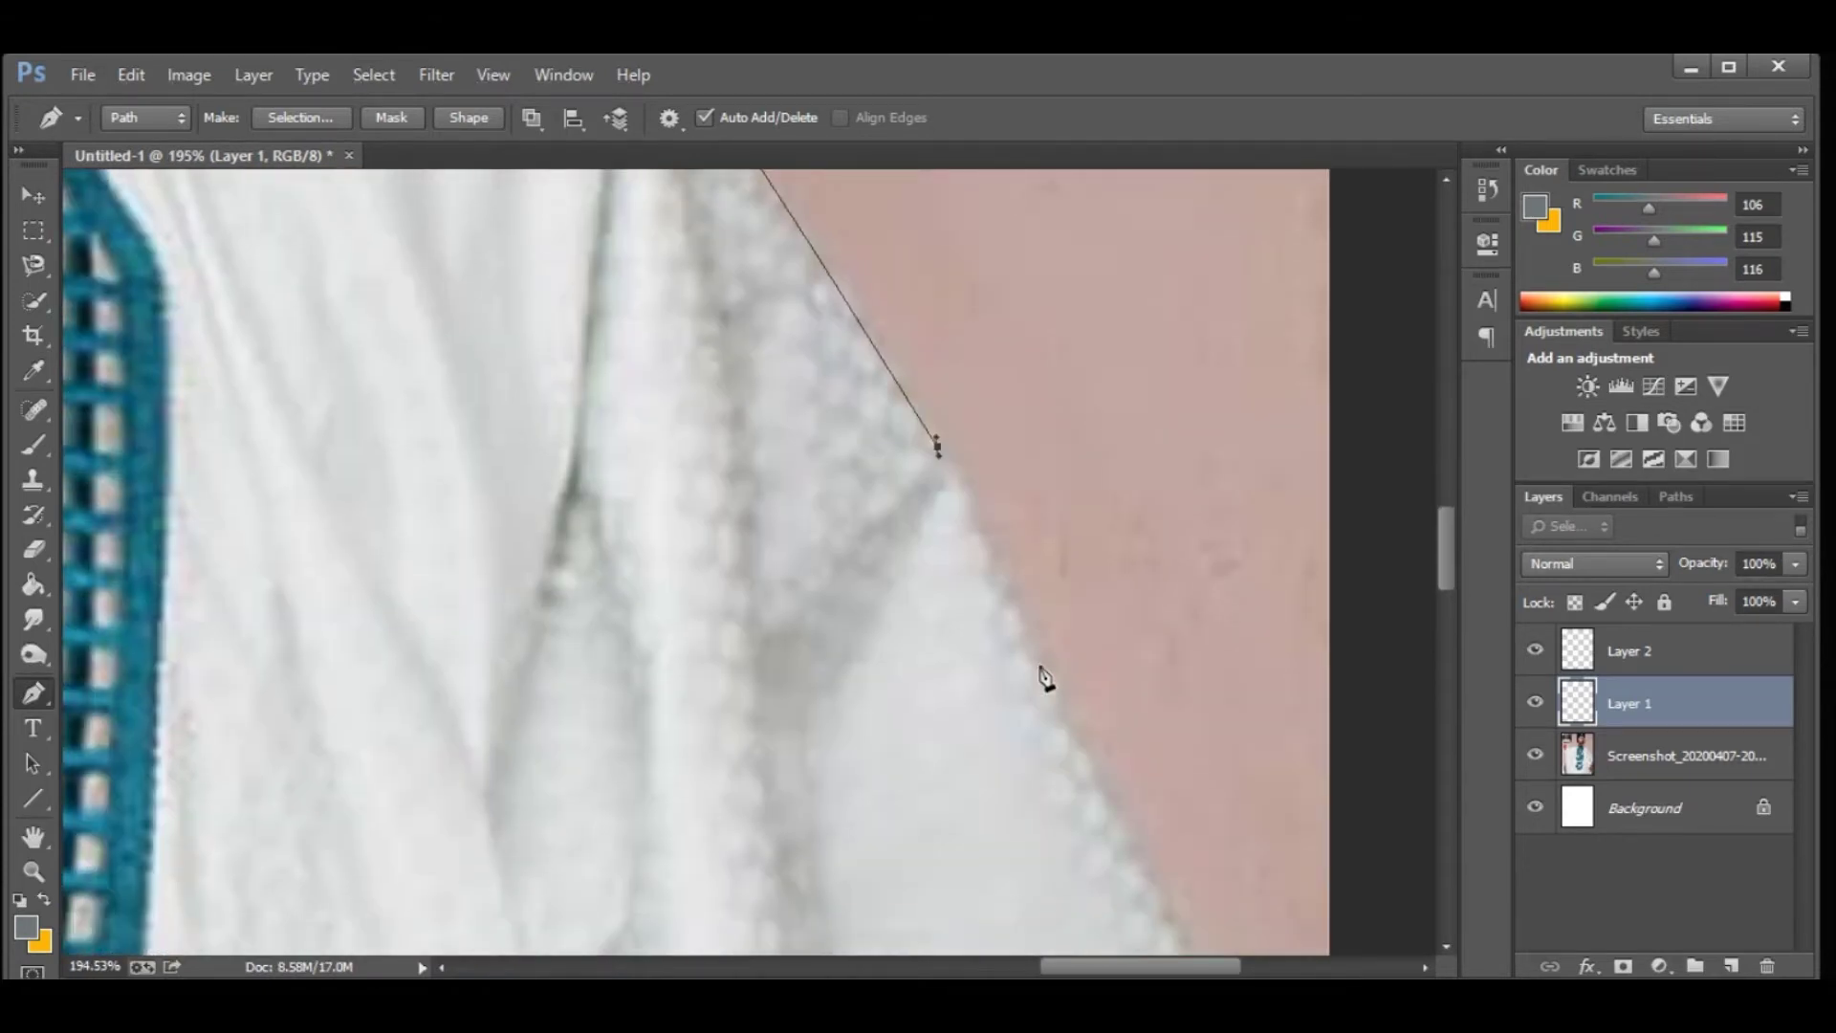
scroll(1105, 761, "down", 1)
scroll(1052, 669, "down", 5)
scroll(1243, 622, "up", 5)
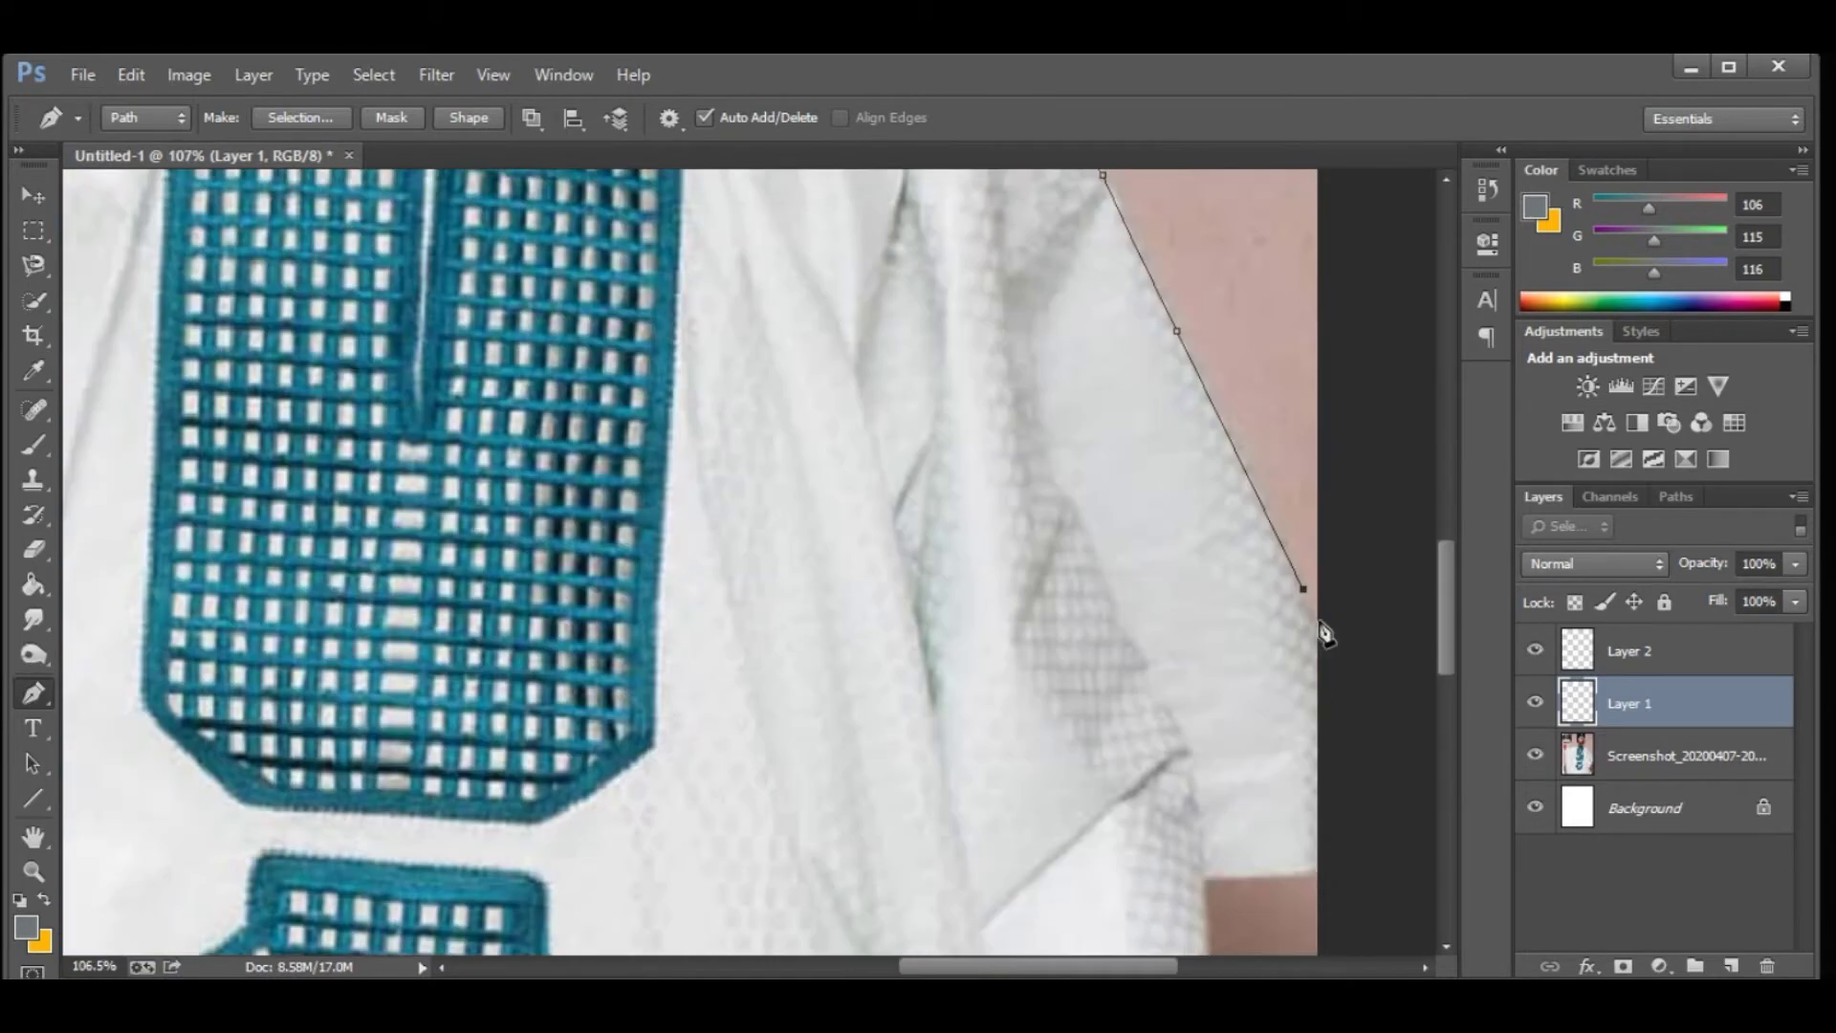
scroll(1291, 676, "down", 5)
scroll(832, 737, "up", 6)
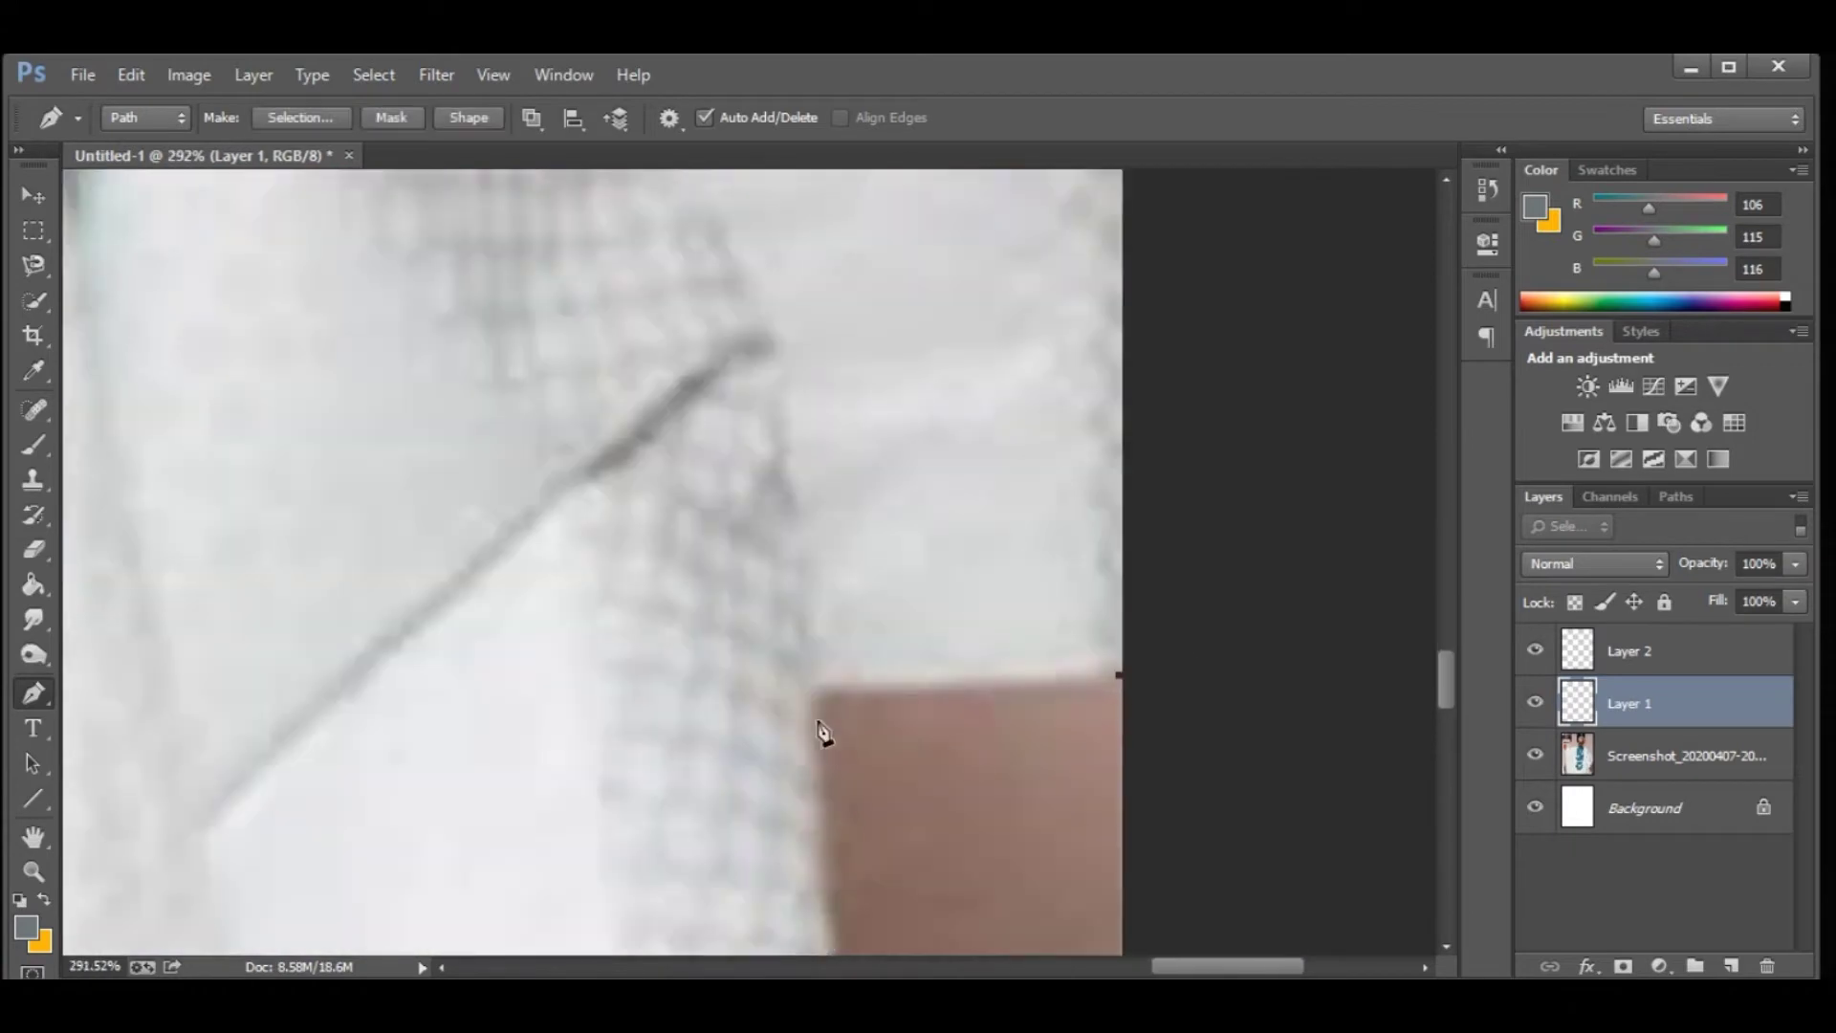
left_click(812, 478)
scroll(812, 708, "down", 2)
left_click_drag(850, 742, 877, 835)
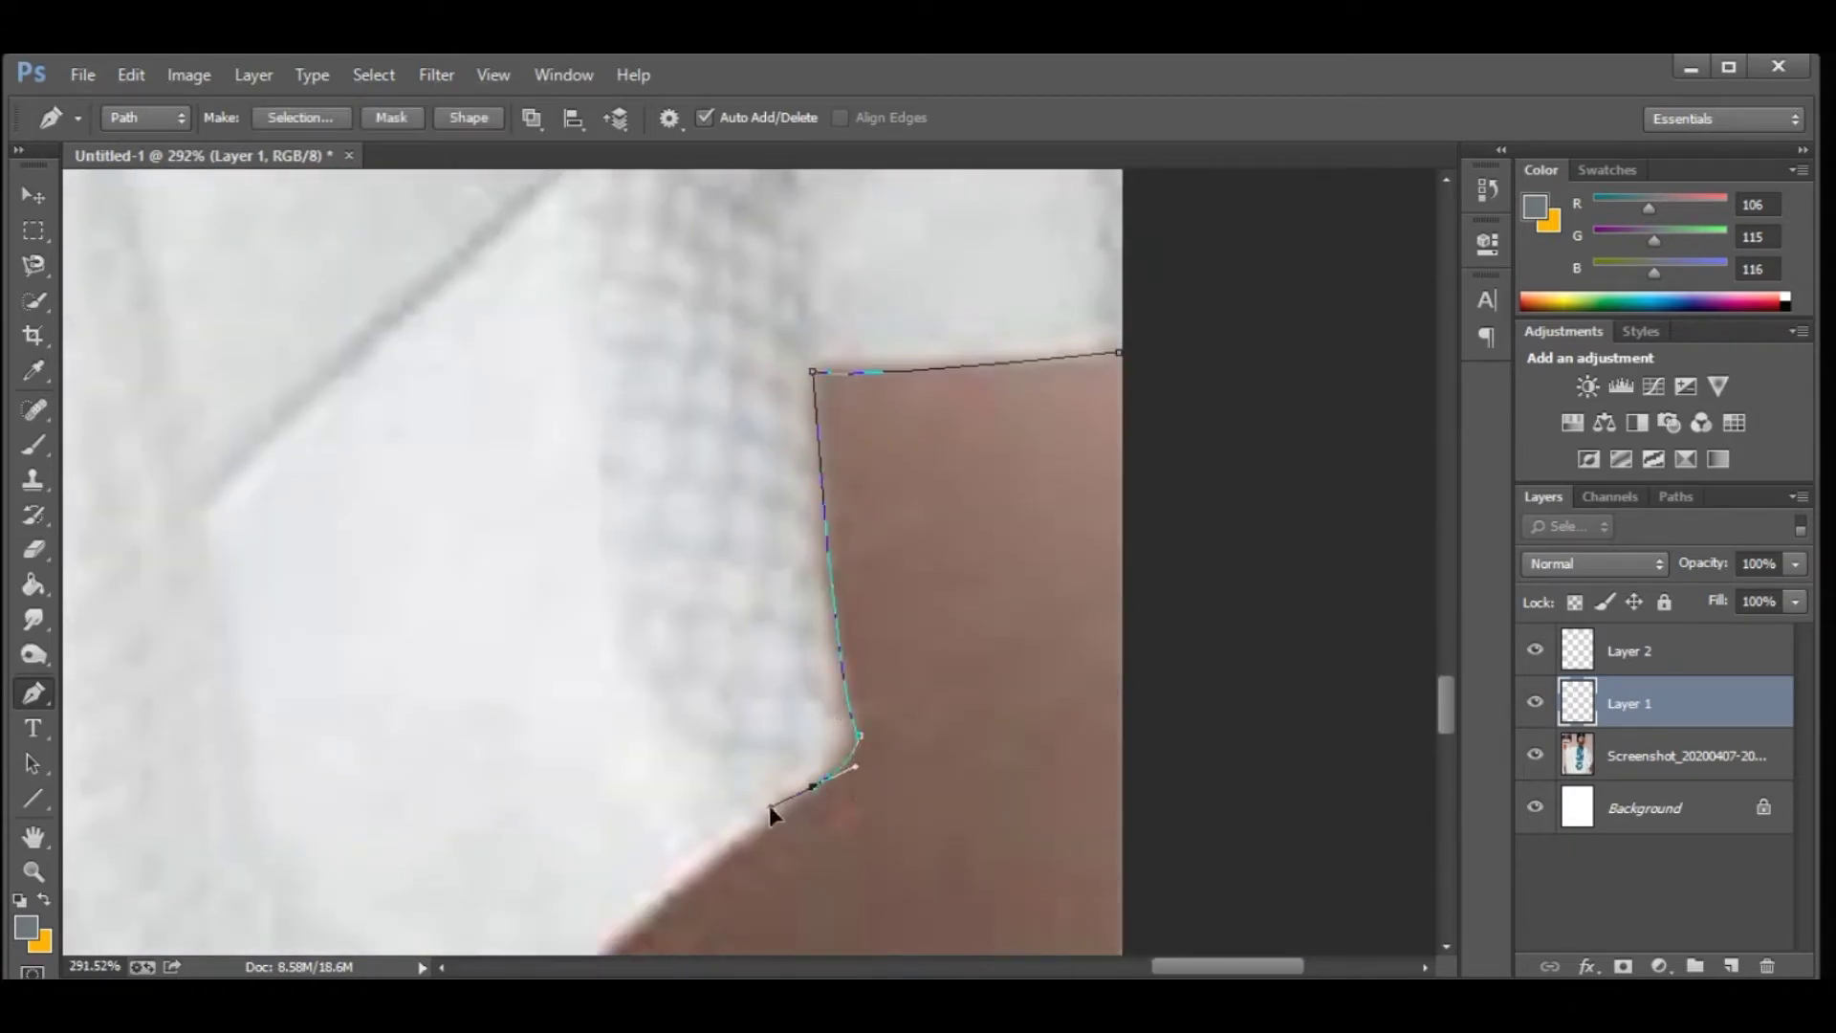
Finish the robe path below the wristwatch and around the hand, then bring up its path actions.
scroll(768, 811, "down", 2)
scroll(736, 812, "up", 2)
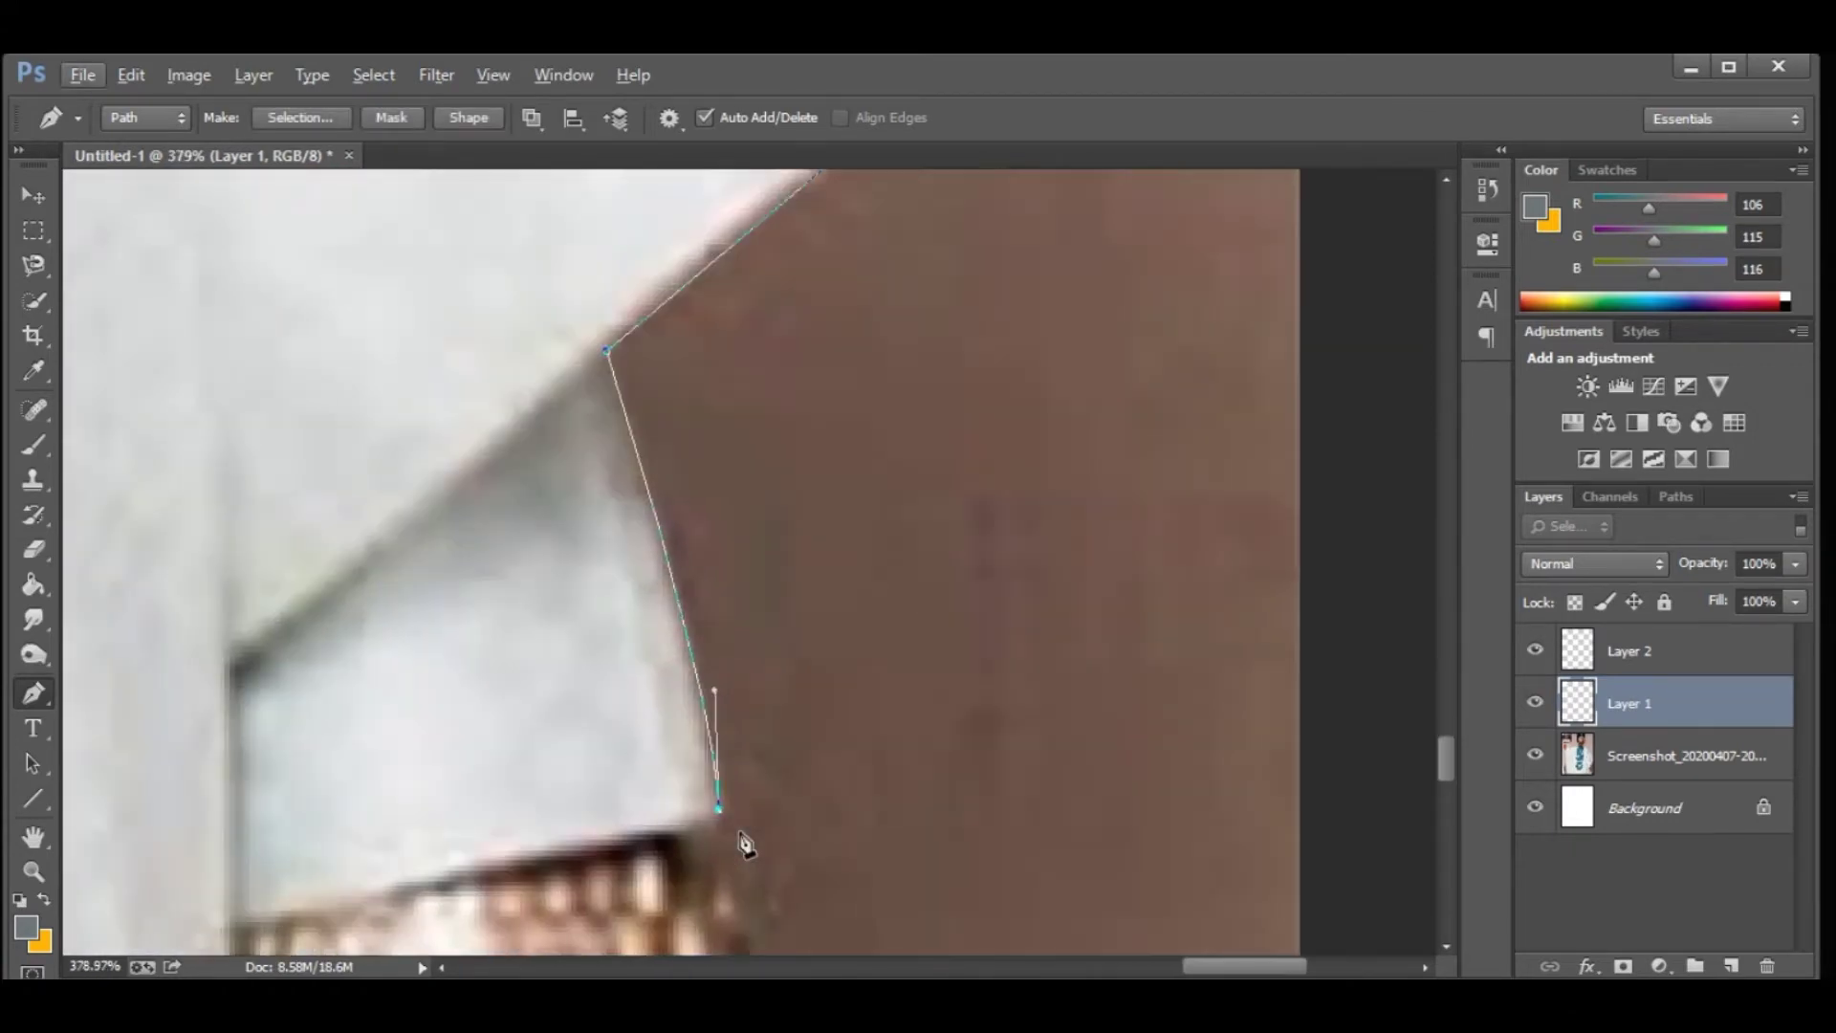
scroll(755, 808, "down", 3)
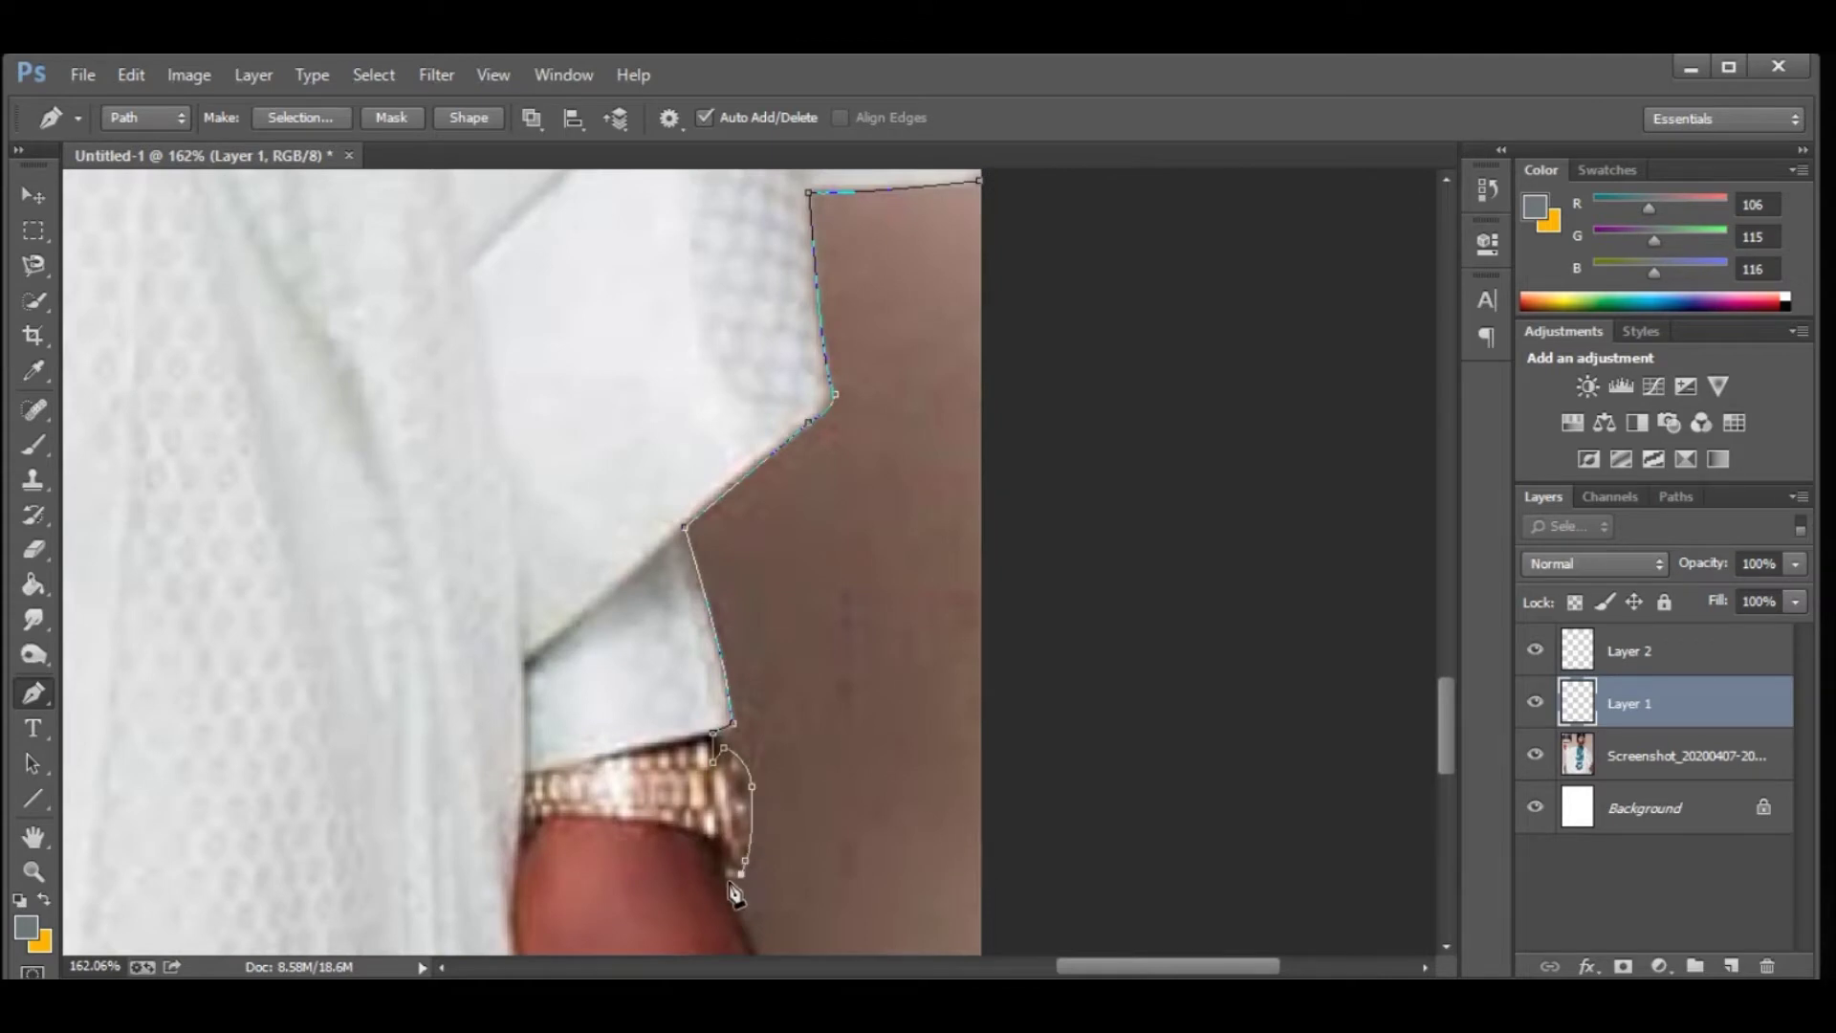
scroll(735, 894, "down", 4)
left_click(762, 755)
scroll(762, 754, "down", 3)
scroll(799, 766, "down", 1)
left_click_drag(780, 765, 760, 779)
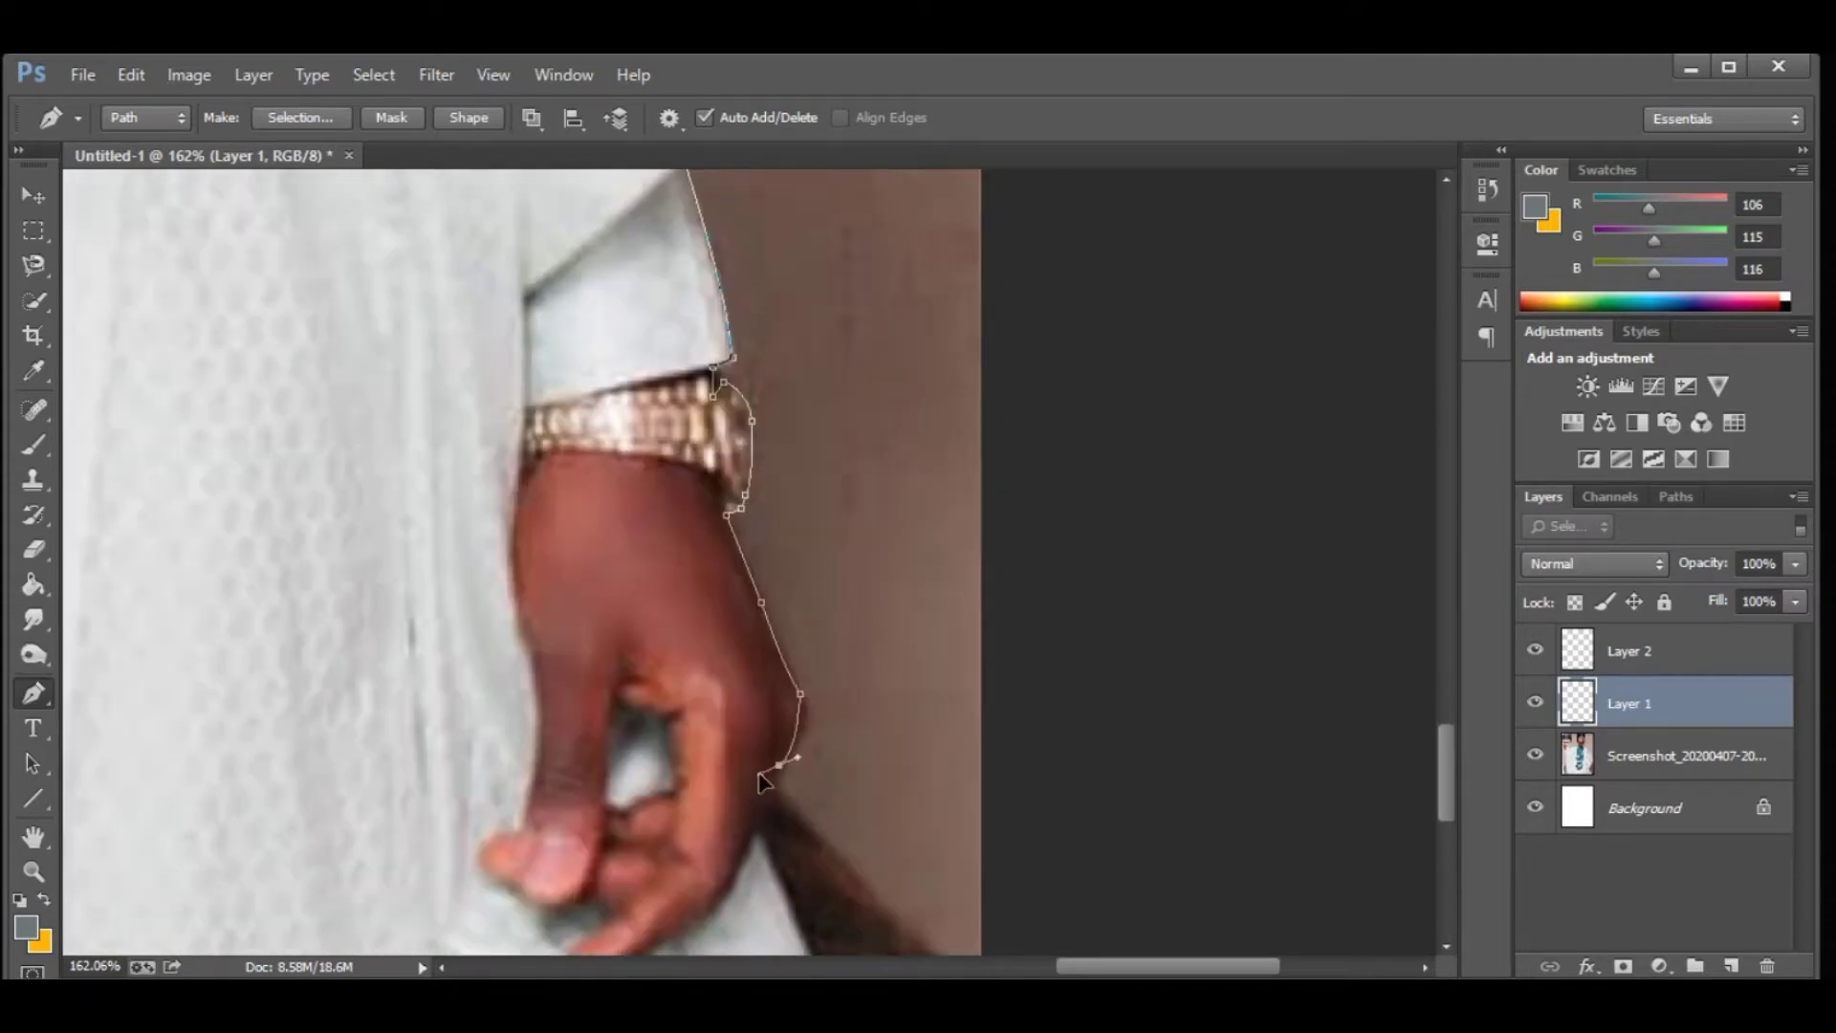
scroll(779, 774, "down", 2)
scroll(860, 842, "down", 5)
right_click(873, 850)
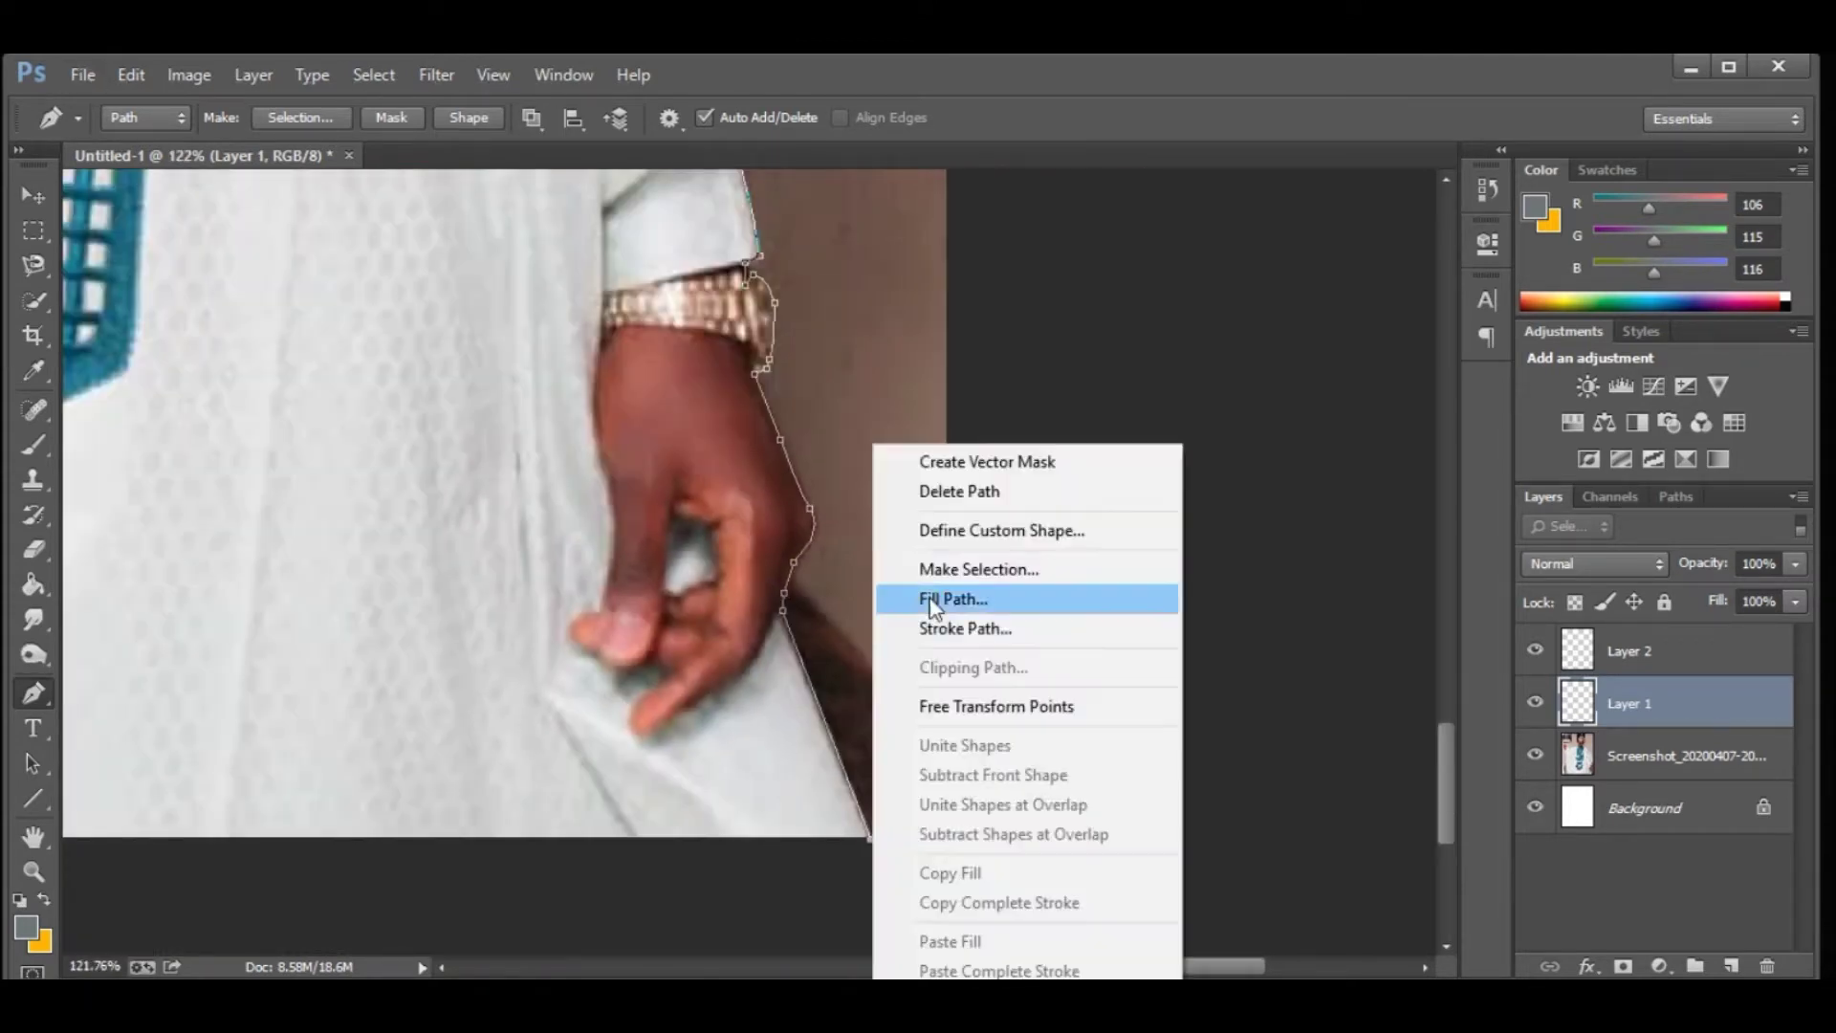
Set up a small 5 px brush for stroking paths, undoing a stray test stroke.
key("Escape")
scroll(1138, 818, "down", 2)
scroll(574, 554, "up", 5)
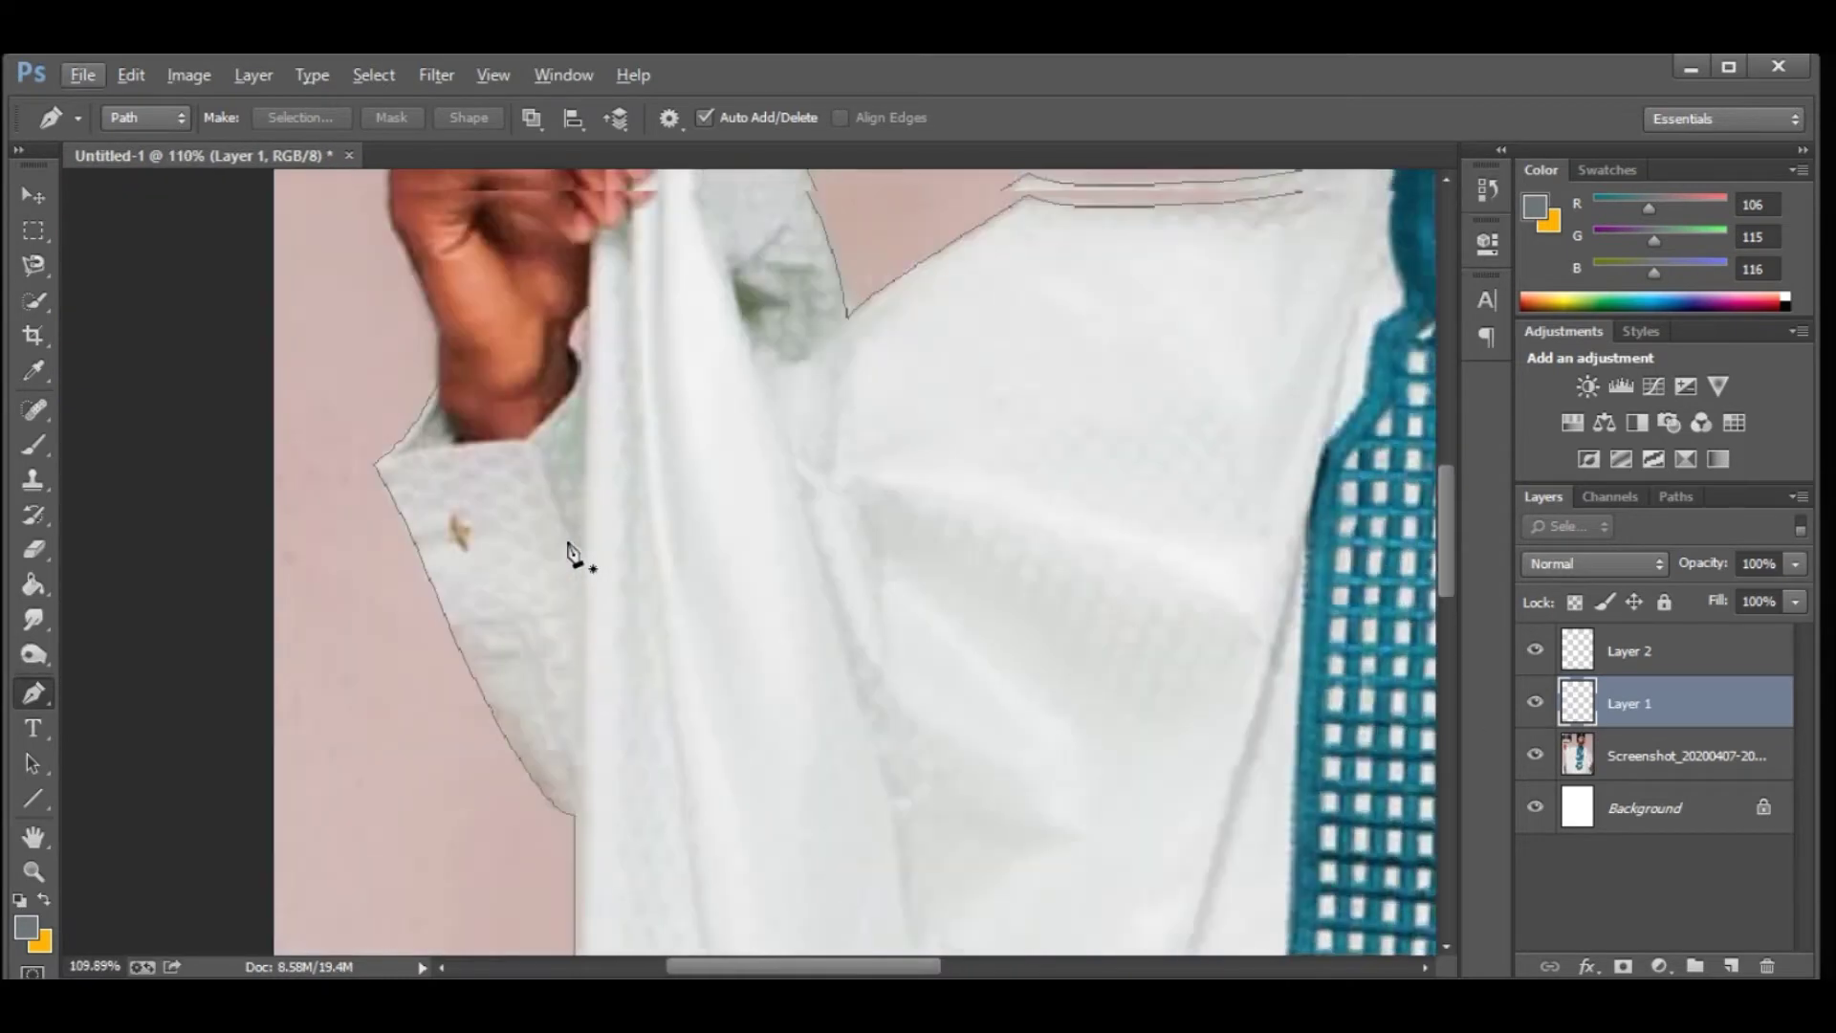
key("b")
left_click(144, 118)
key("Return")
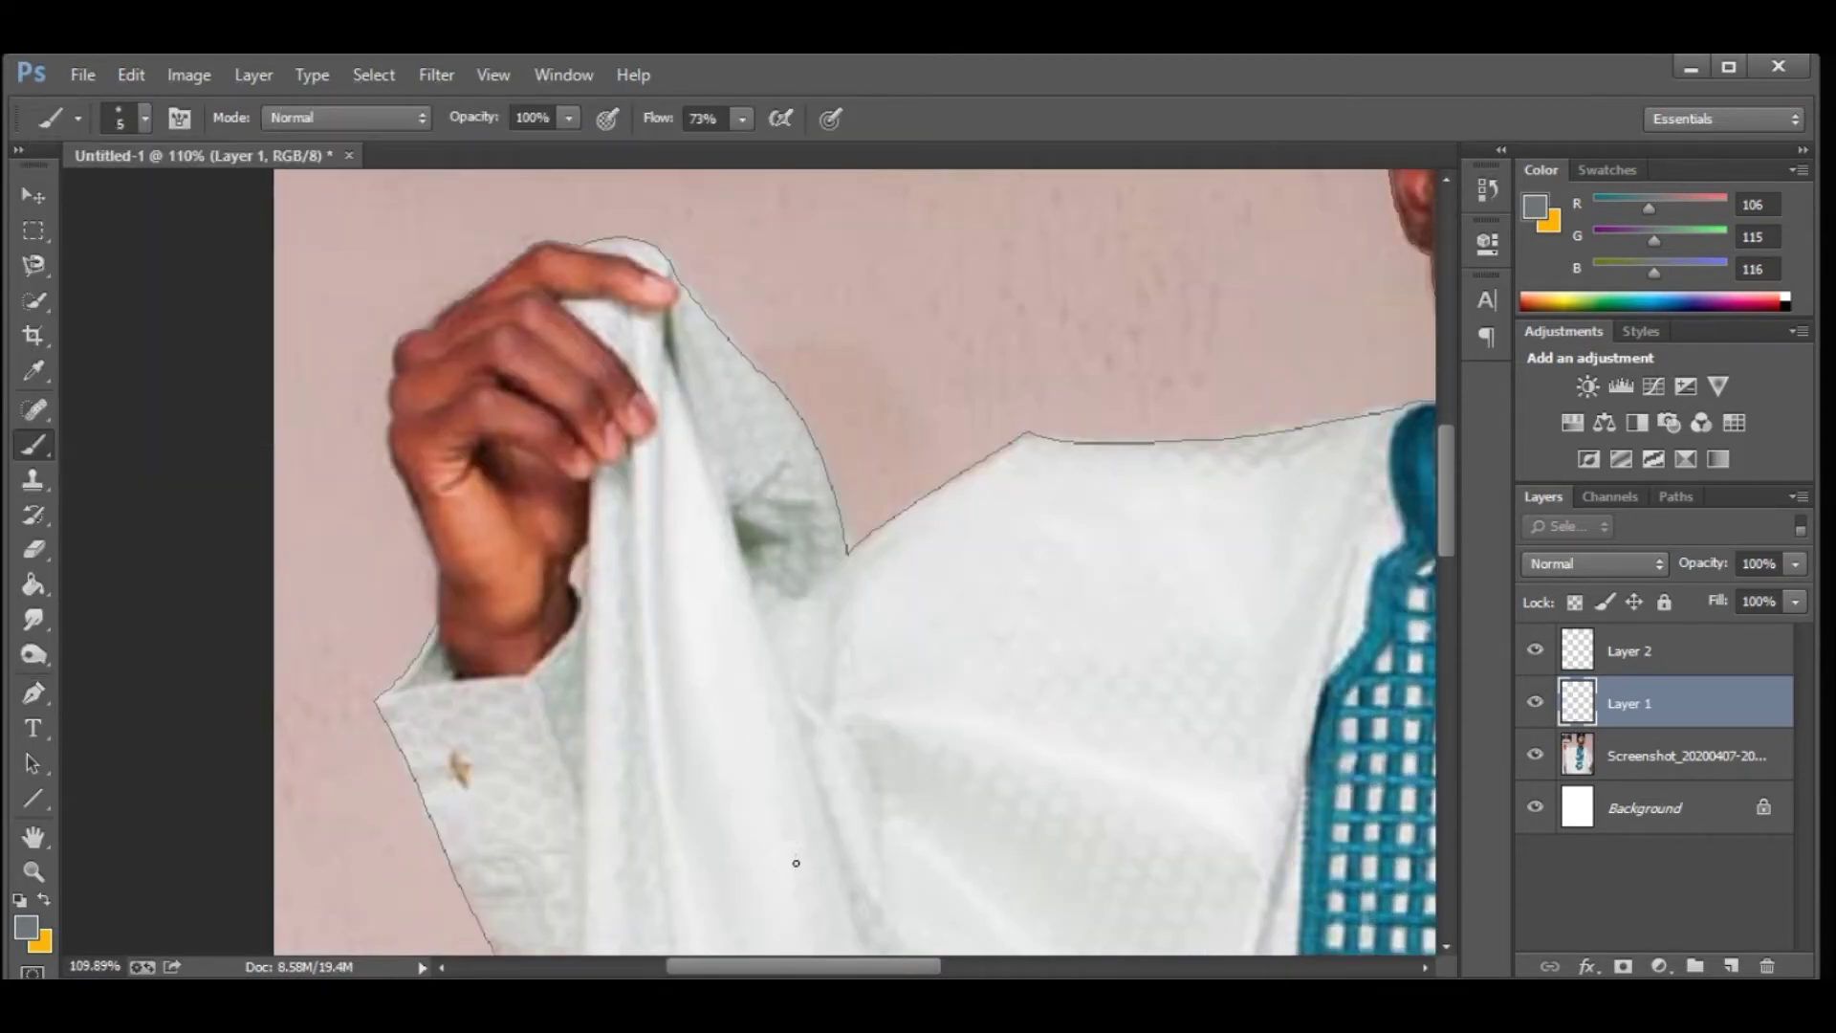
left_click_drag(717, 648, 704, 840)
key("ctrl+z")
Begin a Pen path along one of the robe's folds.
key("p")
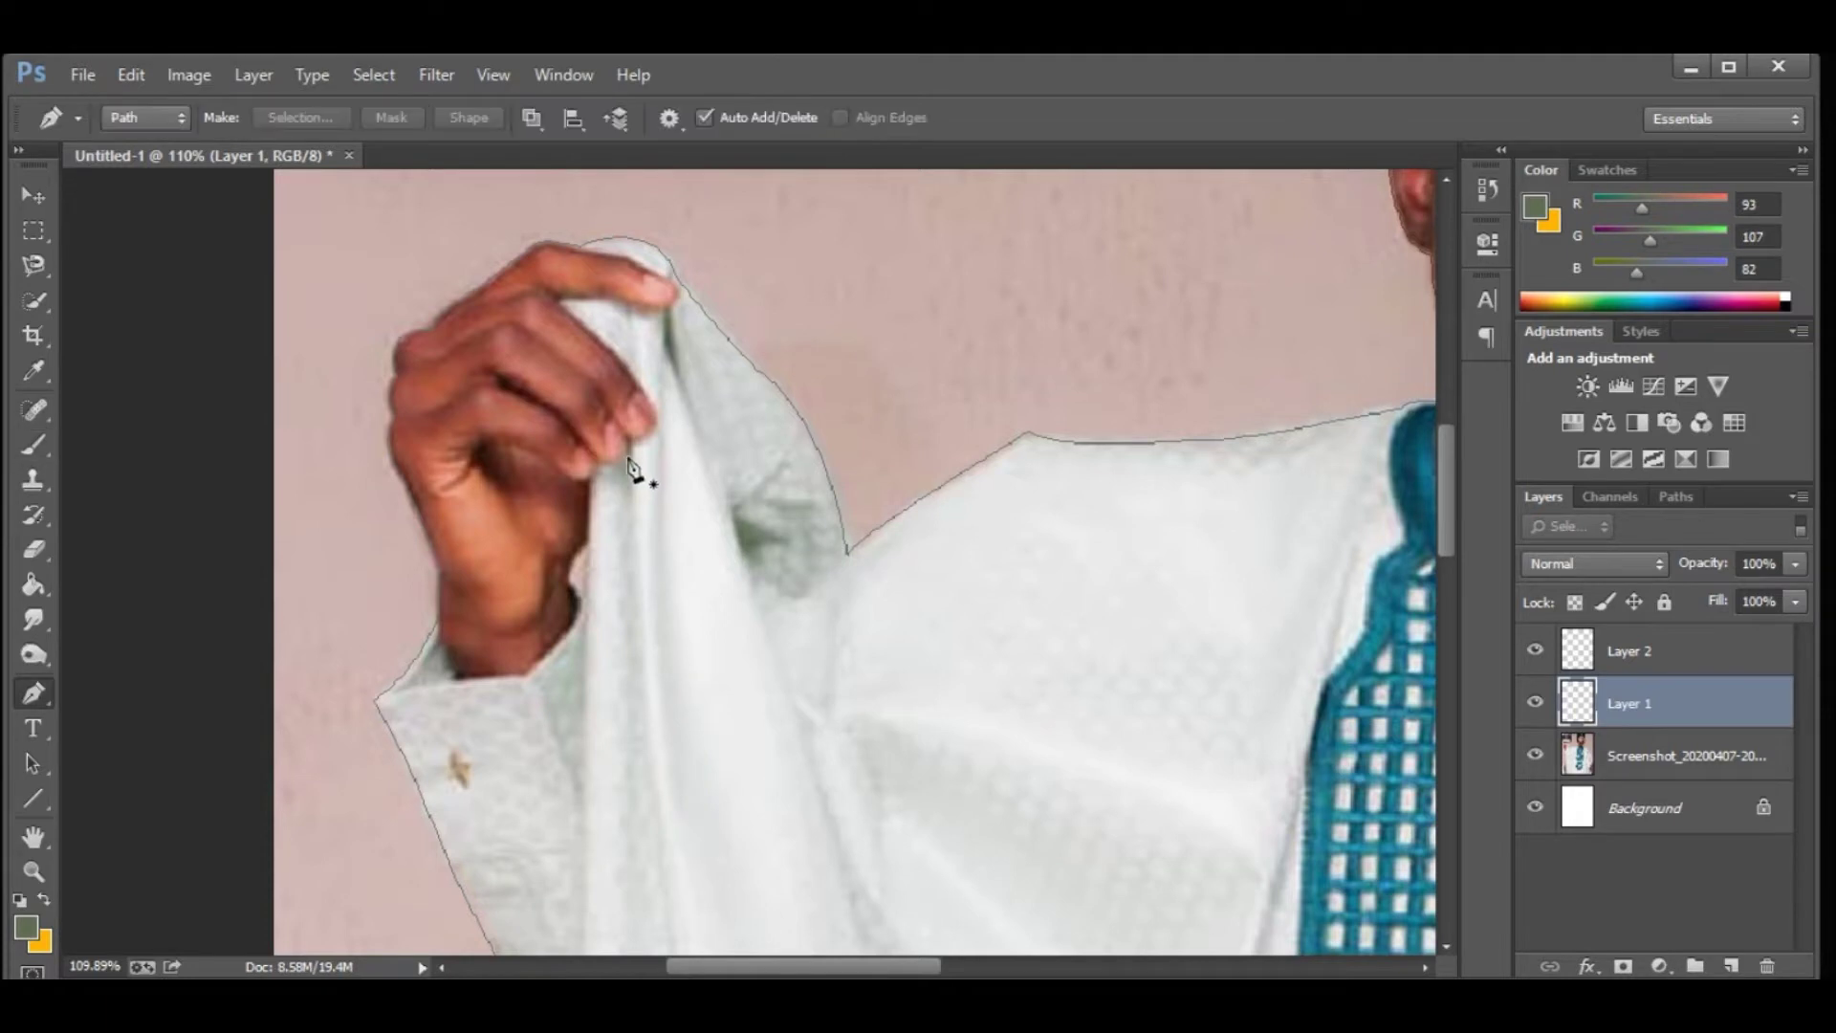
scroll(666, 741, "down", 2)
scroll(666, 741, "down", 2)
left_click(716, 738)
scroll(716, 737, "down", 2)
scroll(790, 786, "down", 3)
left_click_drag(884, 904, 925, 927)
right_click(1002, 679)
key("Escape")
Trace a curved fold line along the robe's edge and stroke it dark.
scroll(1047, 797, "down", 3)
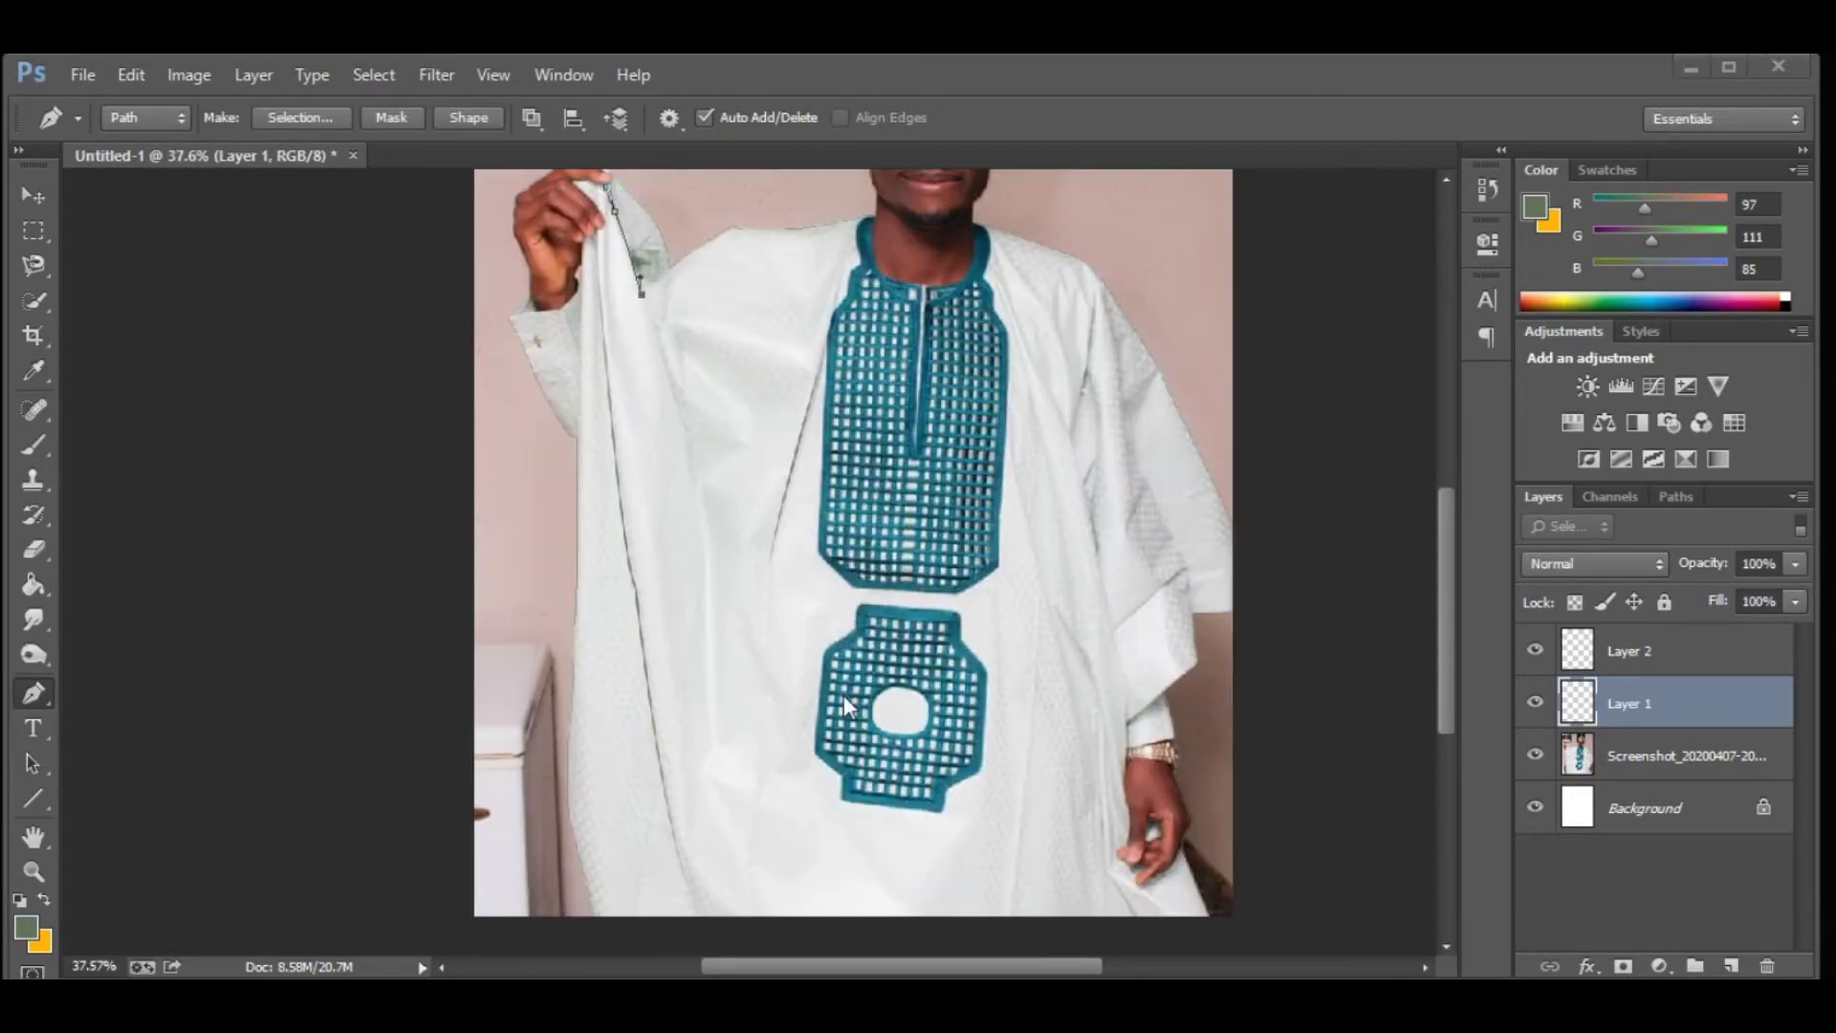
left_click(686, 447)
scroll(705, 533, "up", 1)
left_click_drag(647, 558, 626, 660)
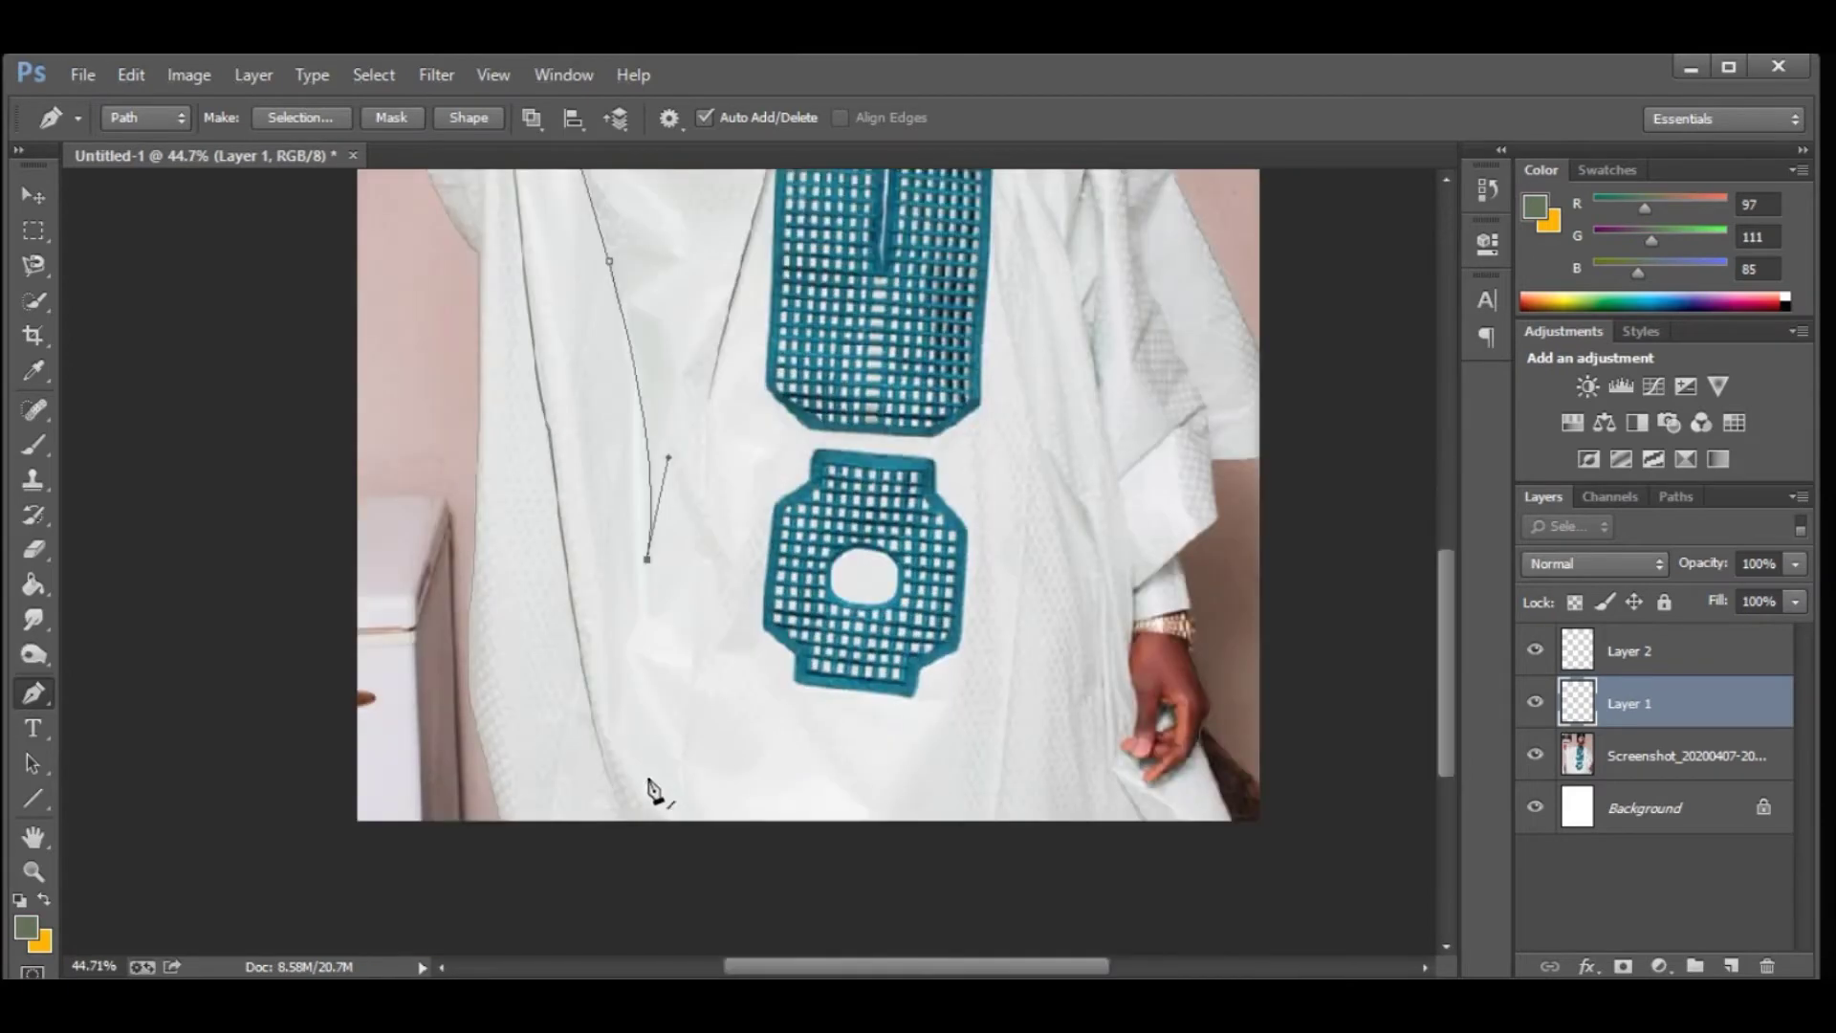
right_click(612, 727)
left_click(697, 307)
Draw a fold path on the right shoulder, then delete it as unwanted.
scroll(669, 383, "up", 3)
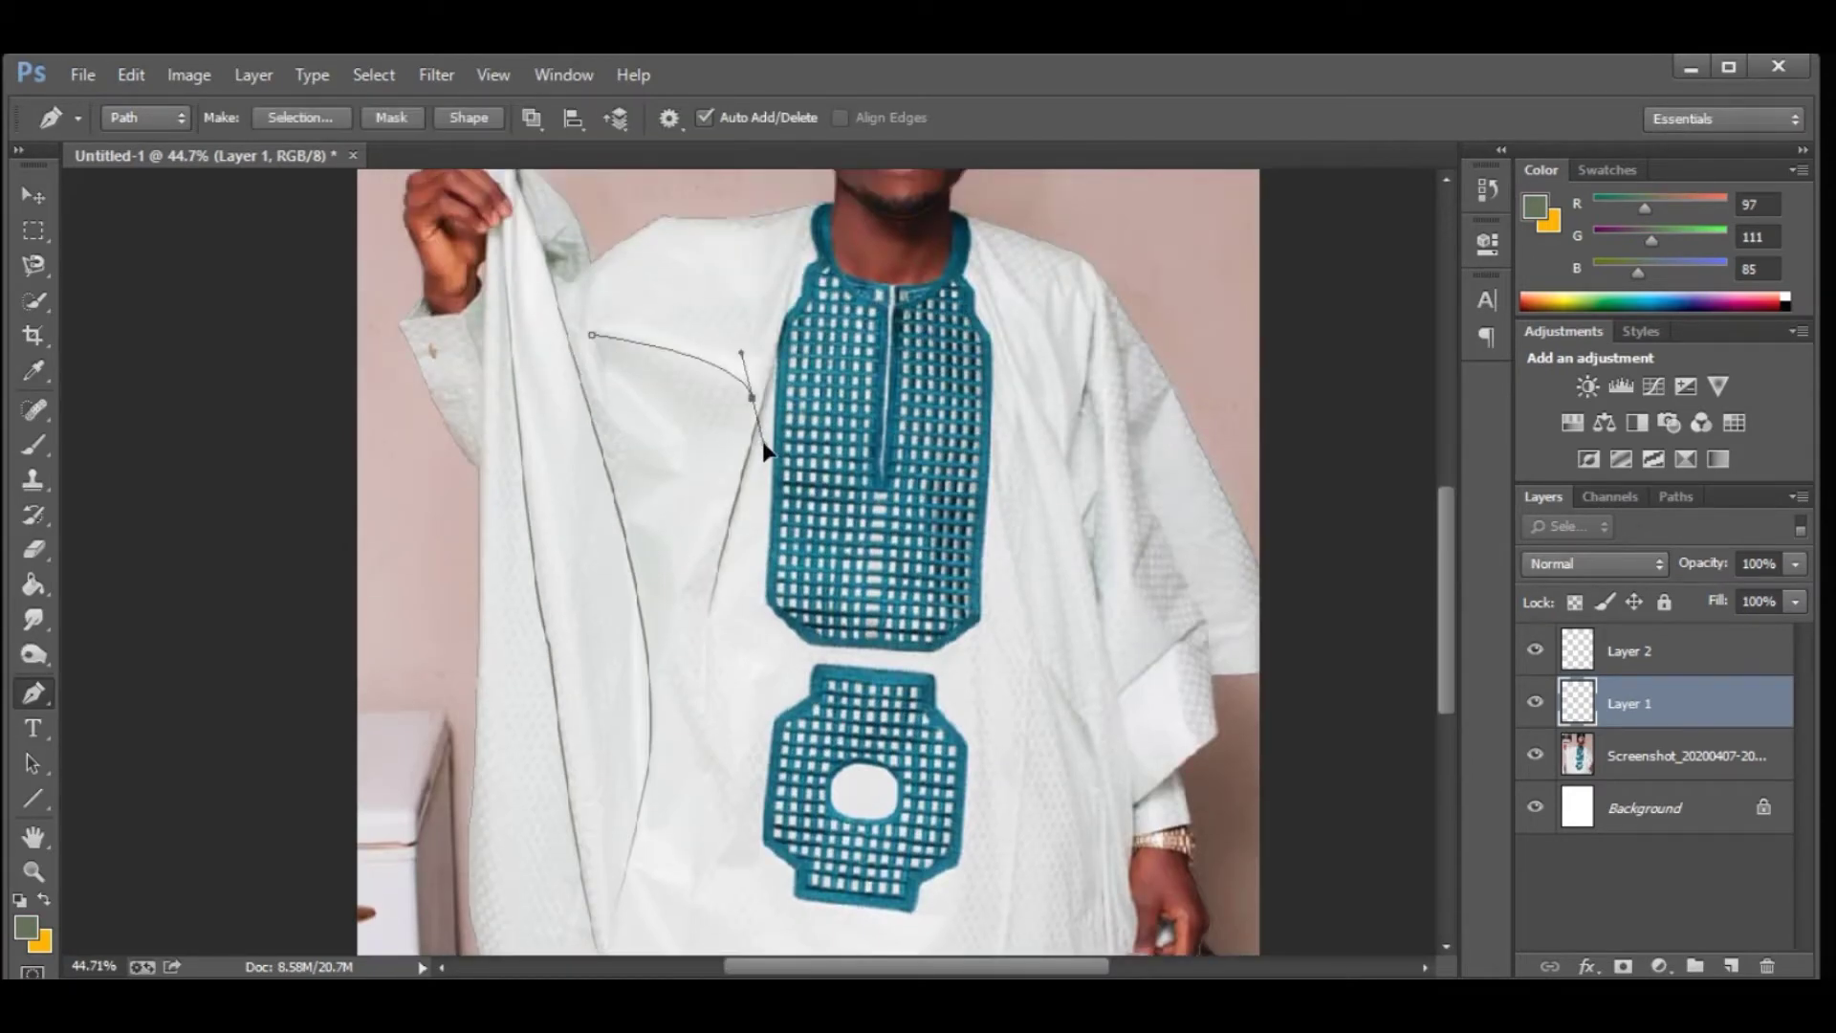
scroll(735, 488, "down", 2)
scroll(984, 606, "up", 3)
left_click(977, 299)
left_click(943, 529)
left_click(905, 637)
right_click(953, 444)
left_click(1038, 490)
Trace and stroke the garment's right-side and lower fold lines.
left_click(950, 520)
scroll(959, 669, "down", 3)
right_click(959, 846)
left_click(1043, 315)
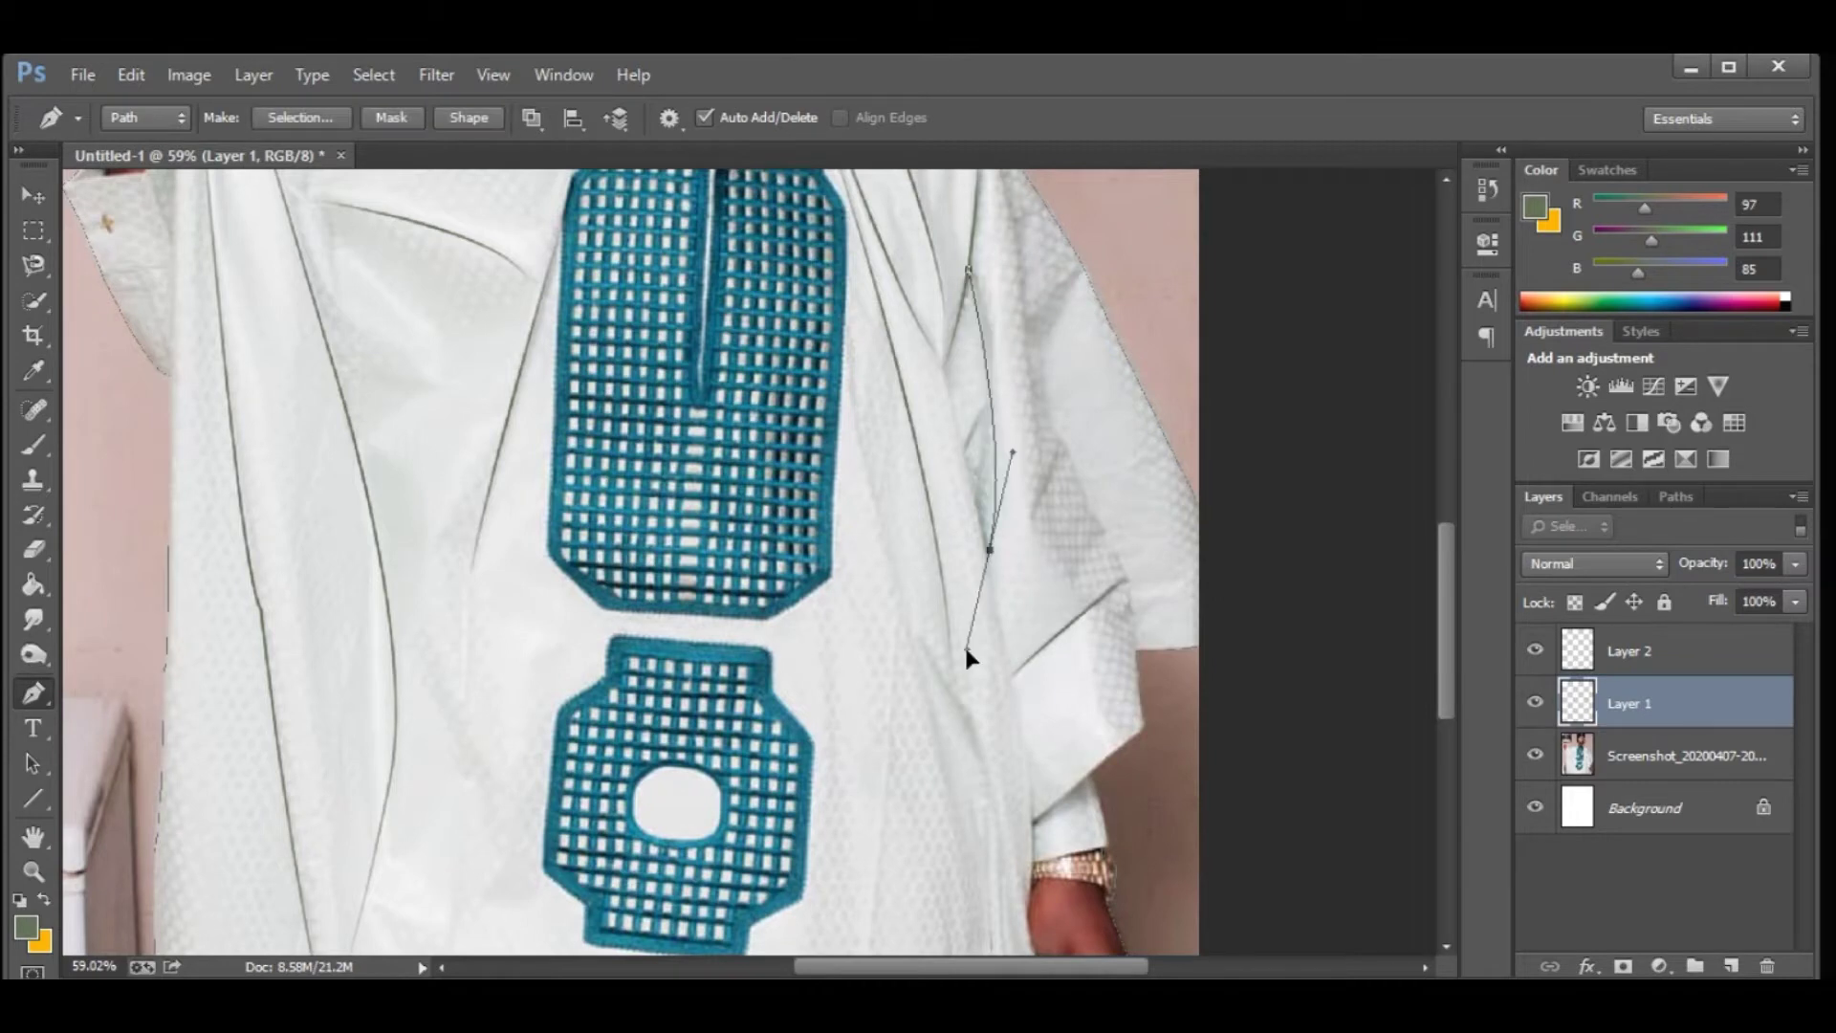
scroll(1052, 439, "up", 1)
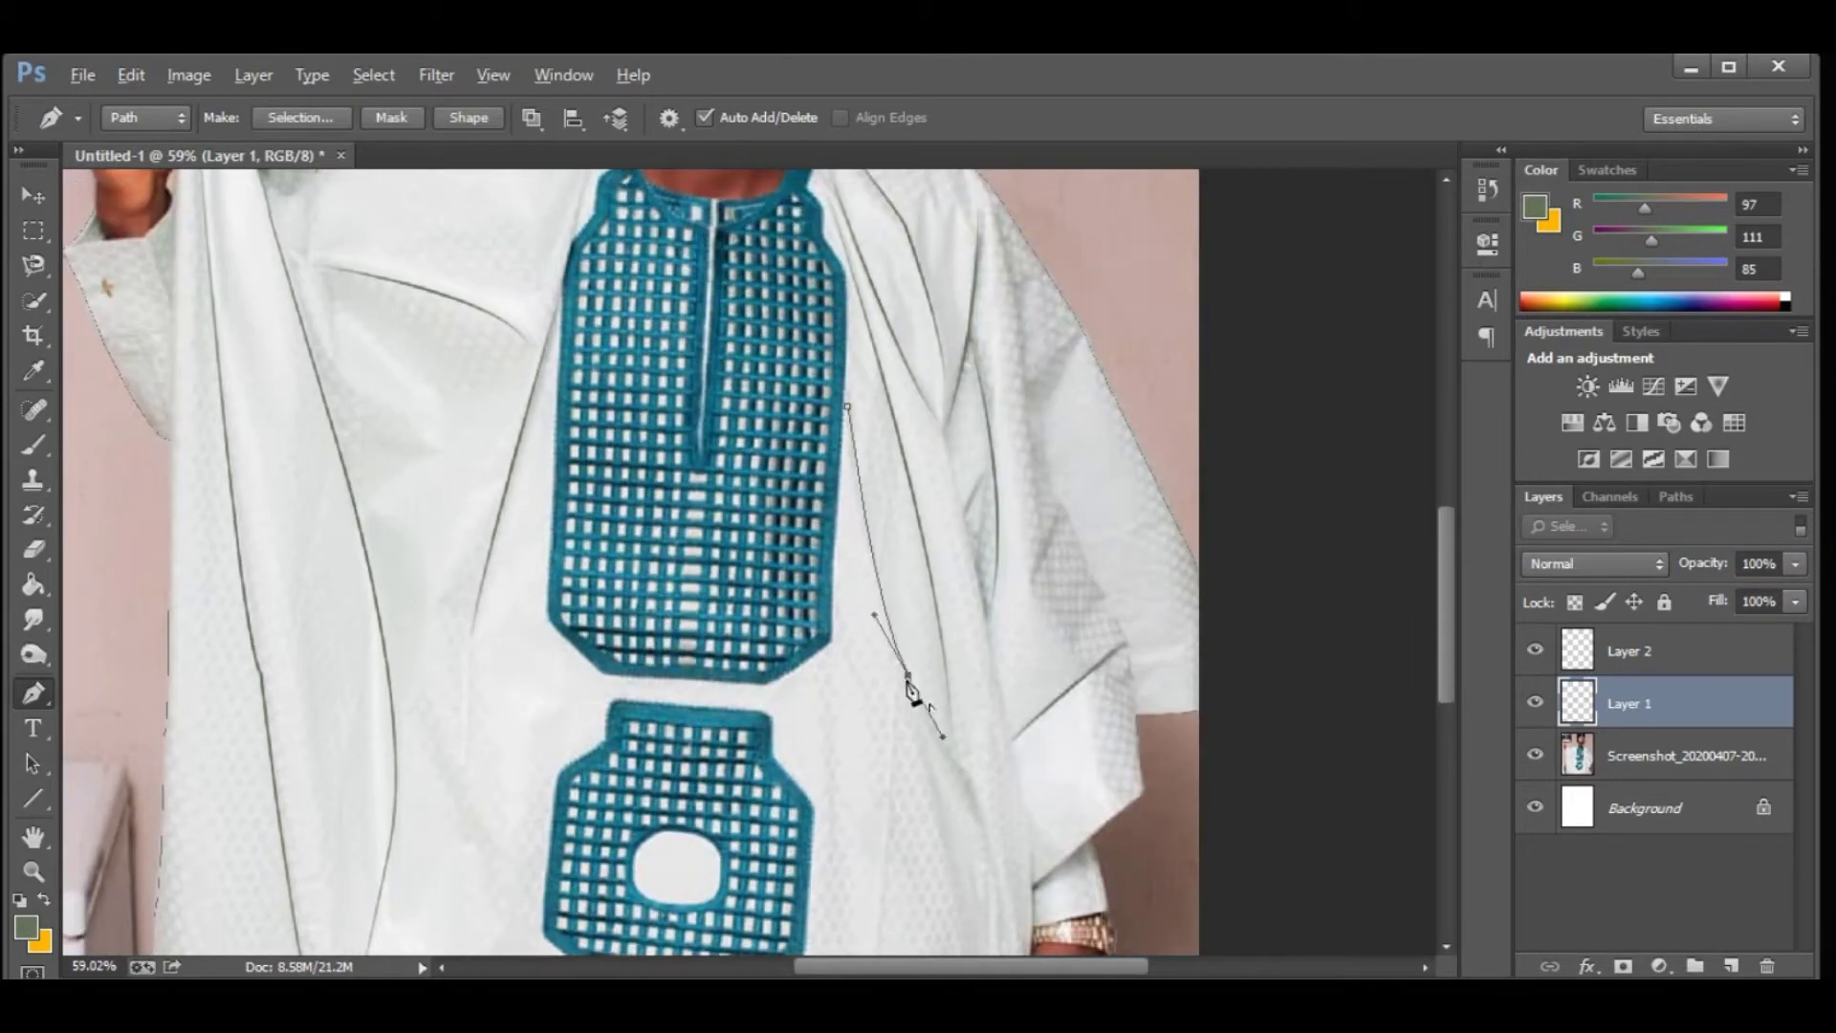
scroll(937, 708, "down", 5)
right_click(831, 929)
right_click(1015, 444)
left_click(1038, 624)
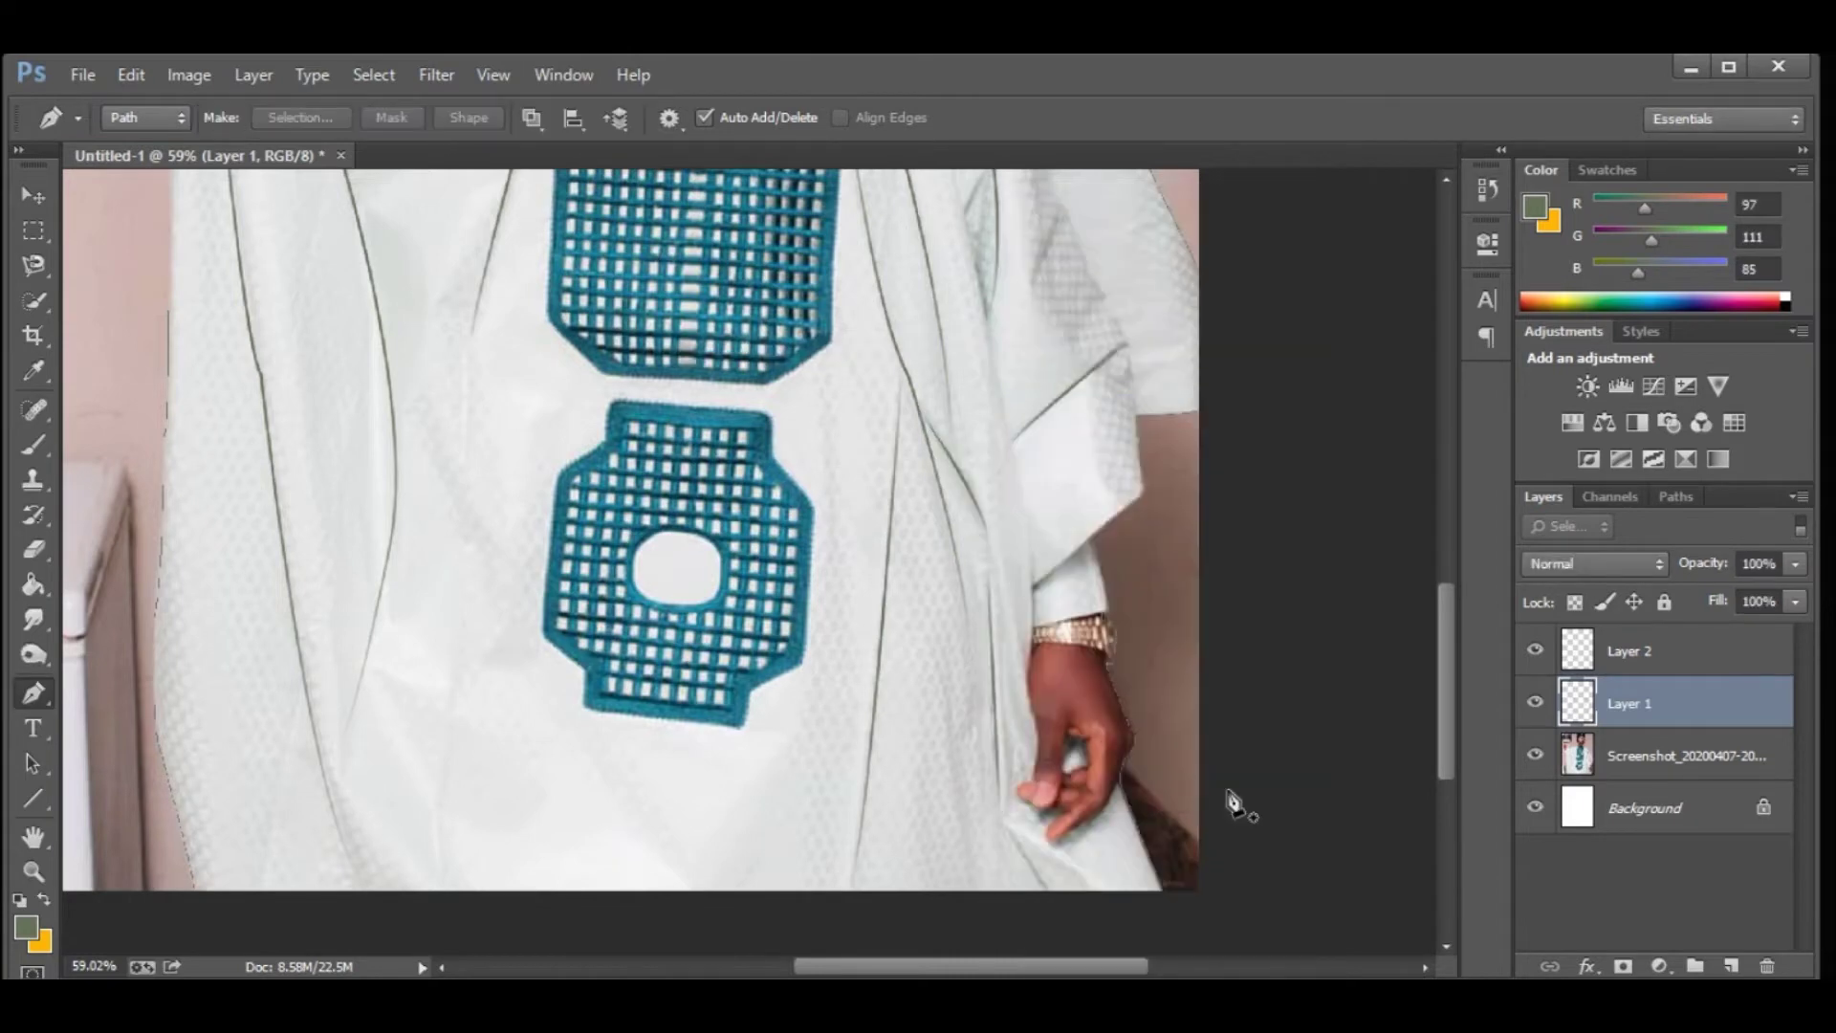
Fit the canvas in view and toggle the photo off and on to check outlines.
key("ctrl+0")
left_click(1534, 755)
left_click(1535, 755)
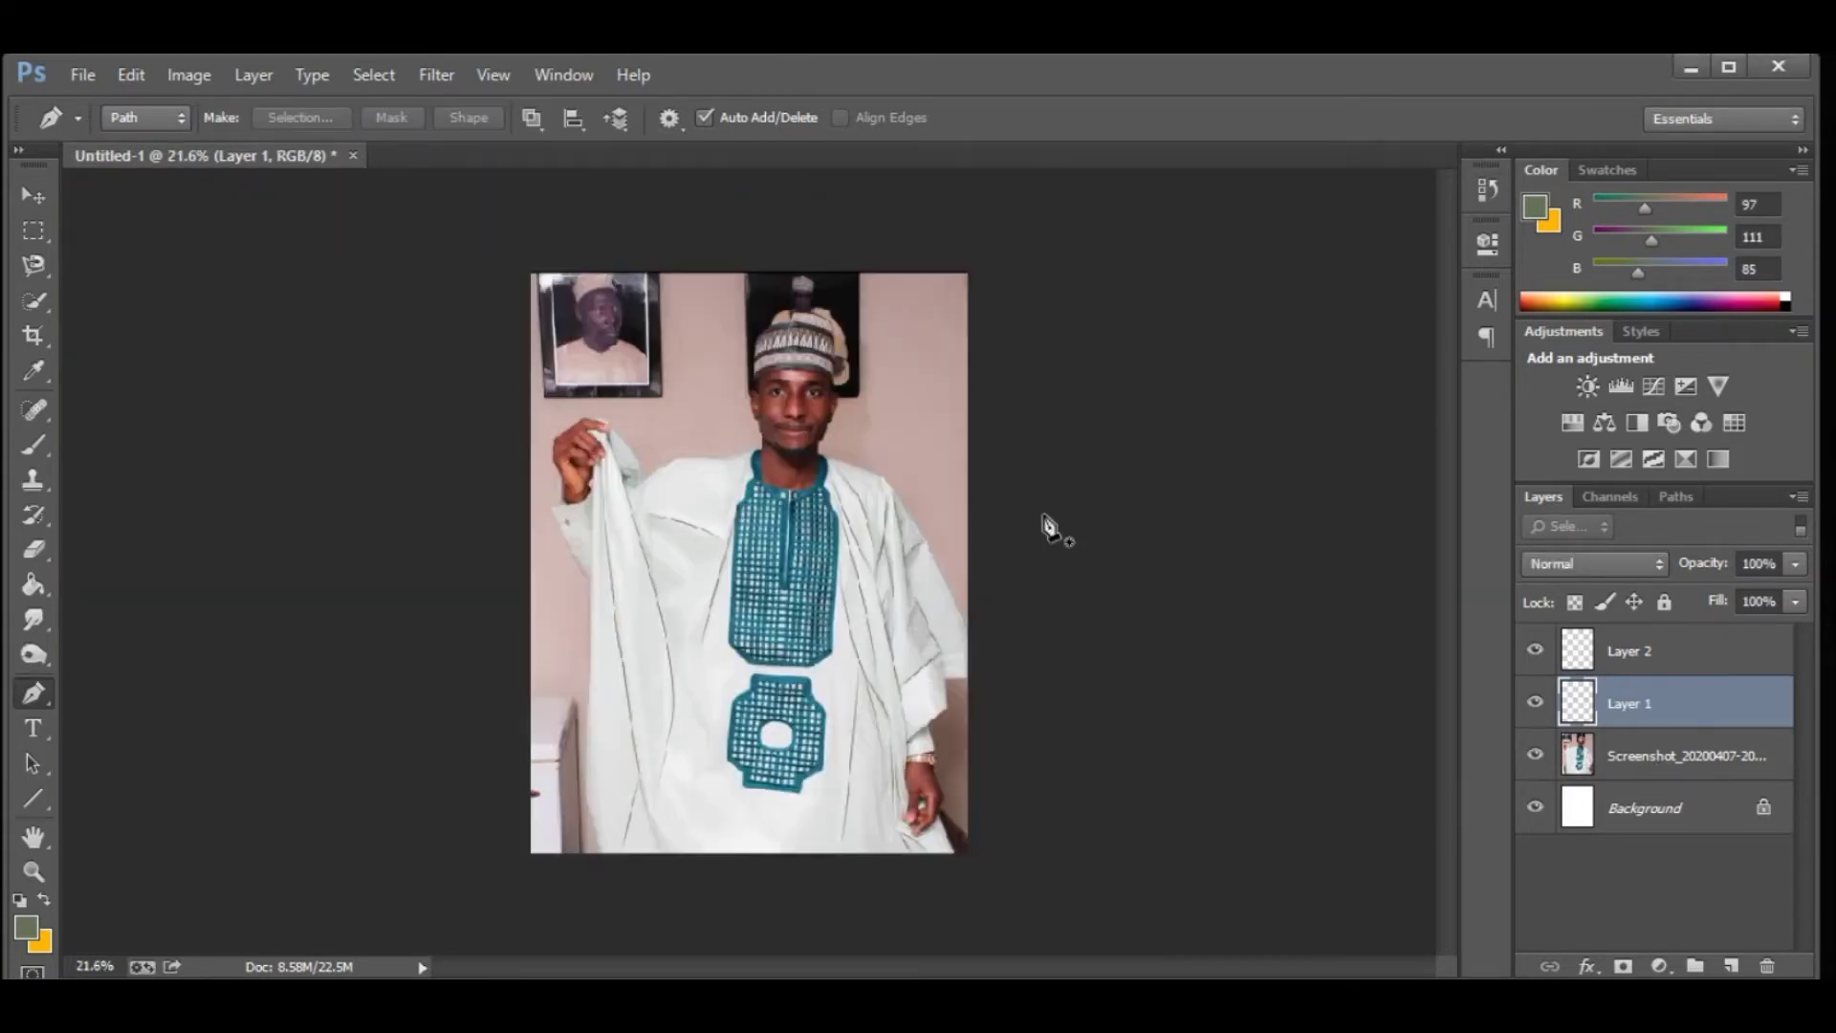
scroll(1042, 516, "up", 5)
right_click(1115, 612)
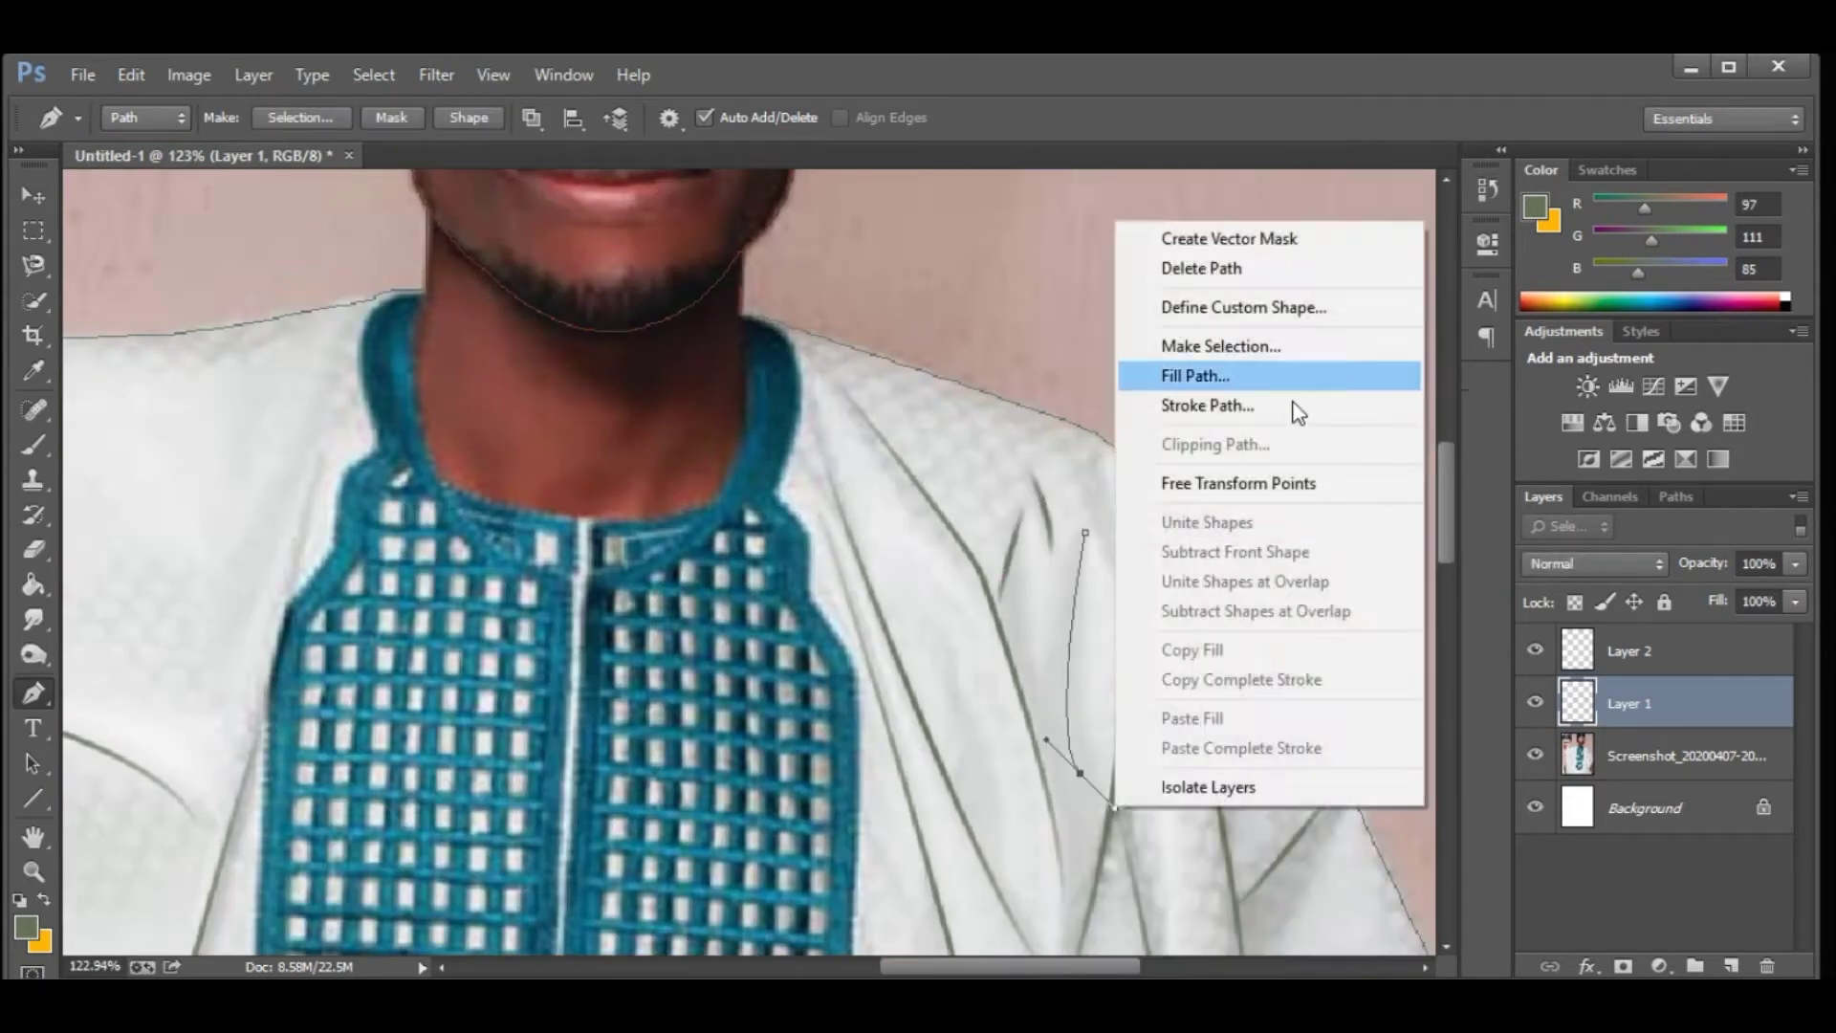
Add a new empty layer (Layer 3) above Layer 2.
right_click(1147, 450)
key("Escape")
scroll(1258, 648, "down", 5)
scroll(1258, 648, "up", 3)
scroll(585, 339, "up", 2)
scroll(585, 339, "up", 1)
scroll(585, 339, "down", 3)
left_click(1629, 650)
left_click(1732, 966)
scroll(612, 335, "up", 5)
Sample the embroidery teal and Pen-trace the bib outline along the collar and left edge.
key("b")
key("p")
left_click(612, 330)
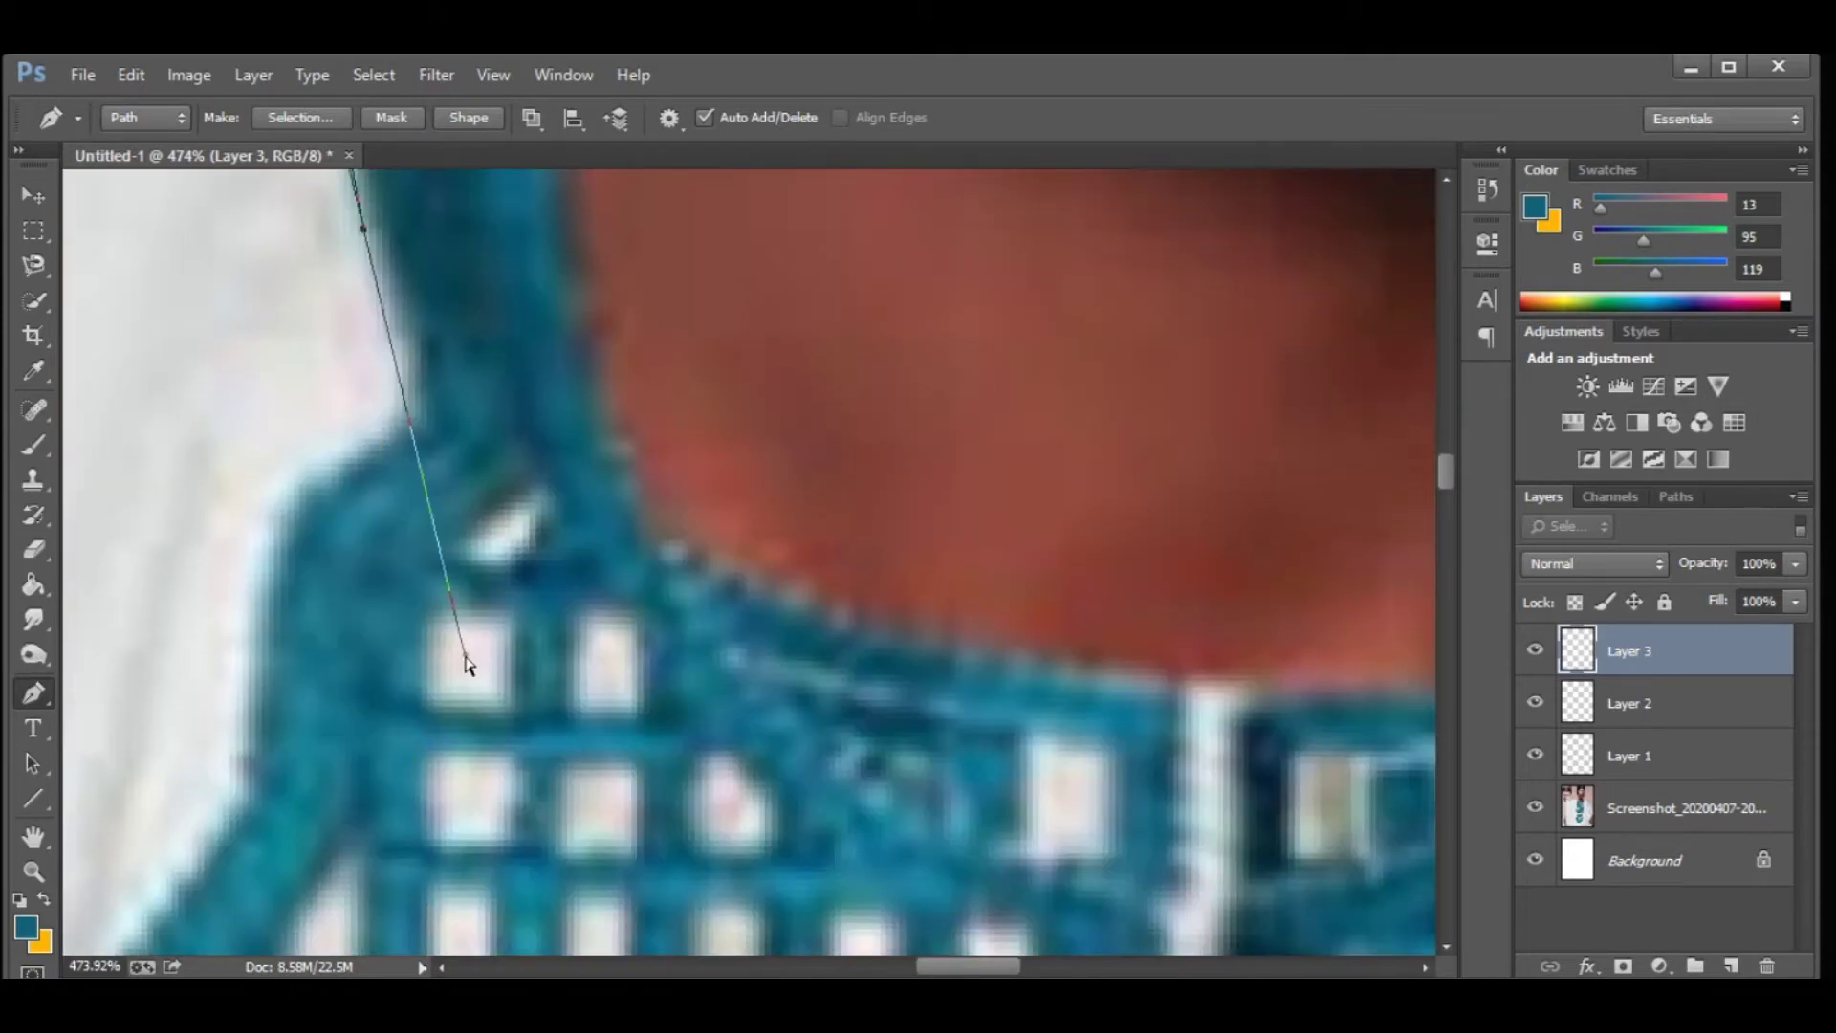
left_click_drag(440, 500, 564, 811)
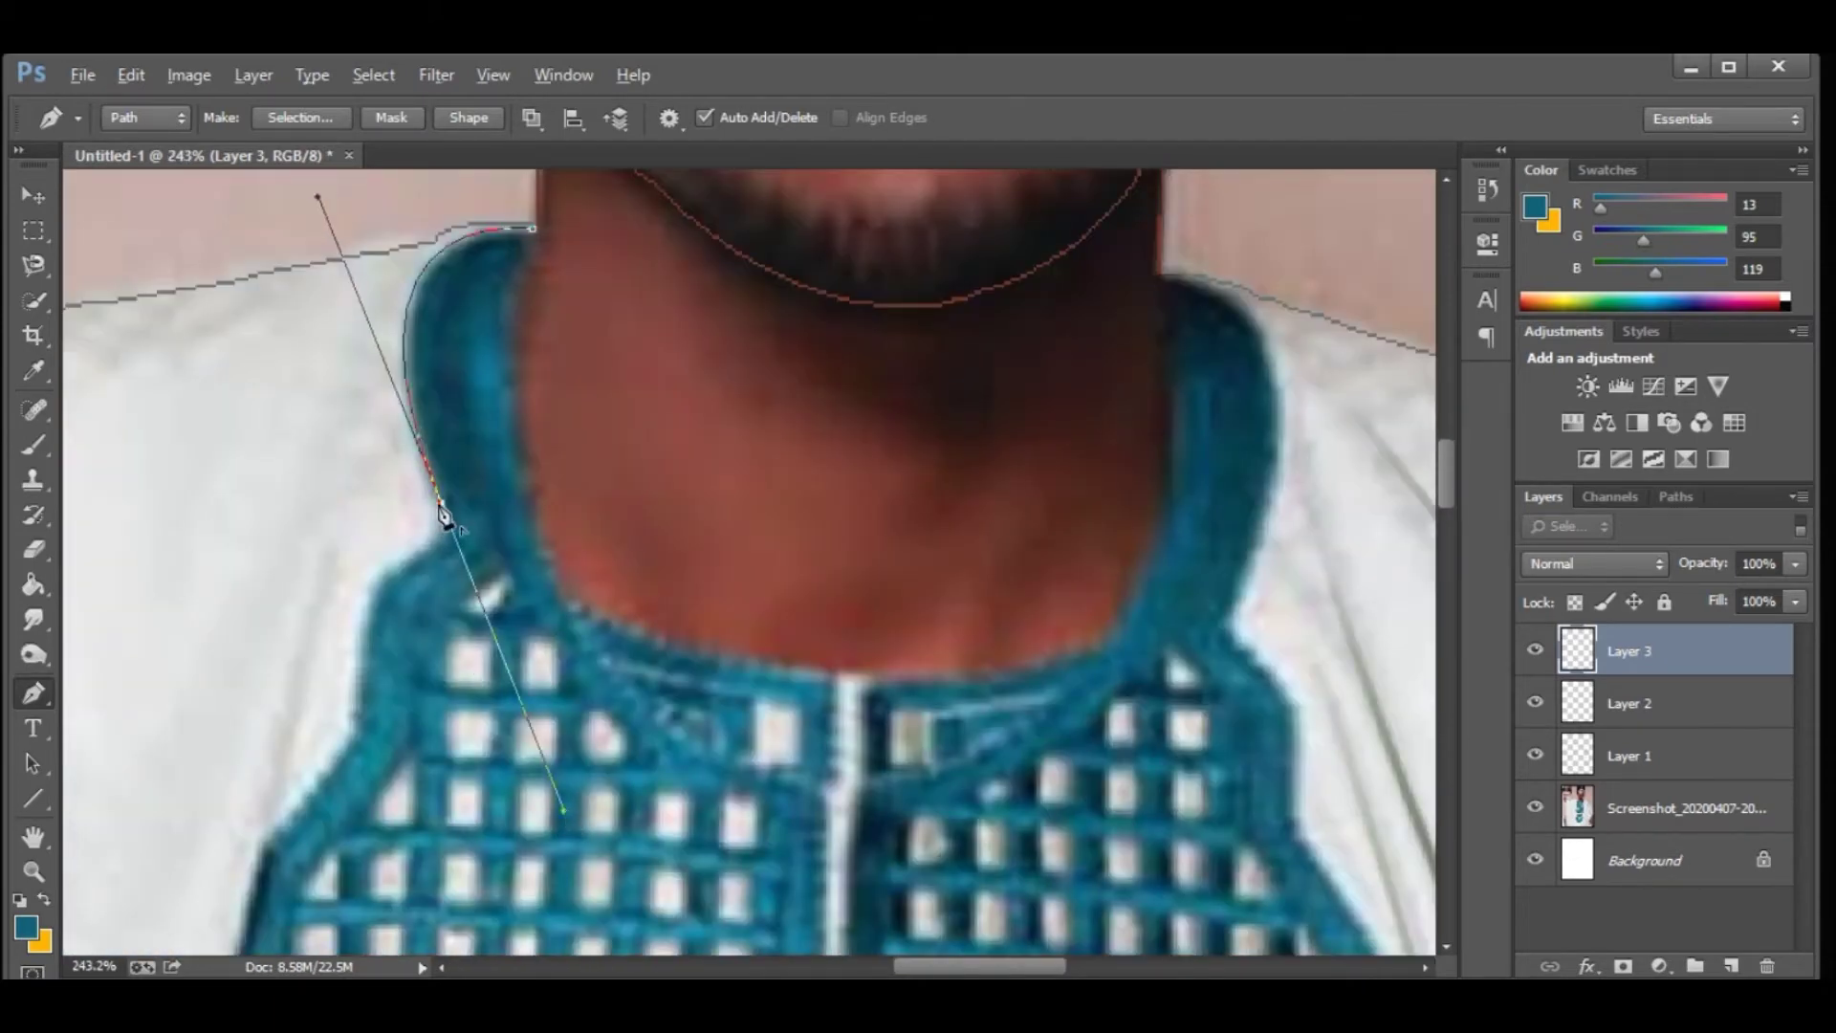
left_click(371, 592)
scroll(371, 574, "down", 2)
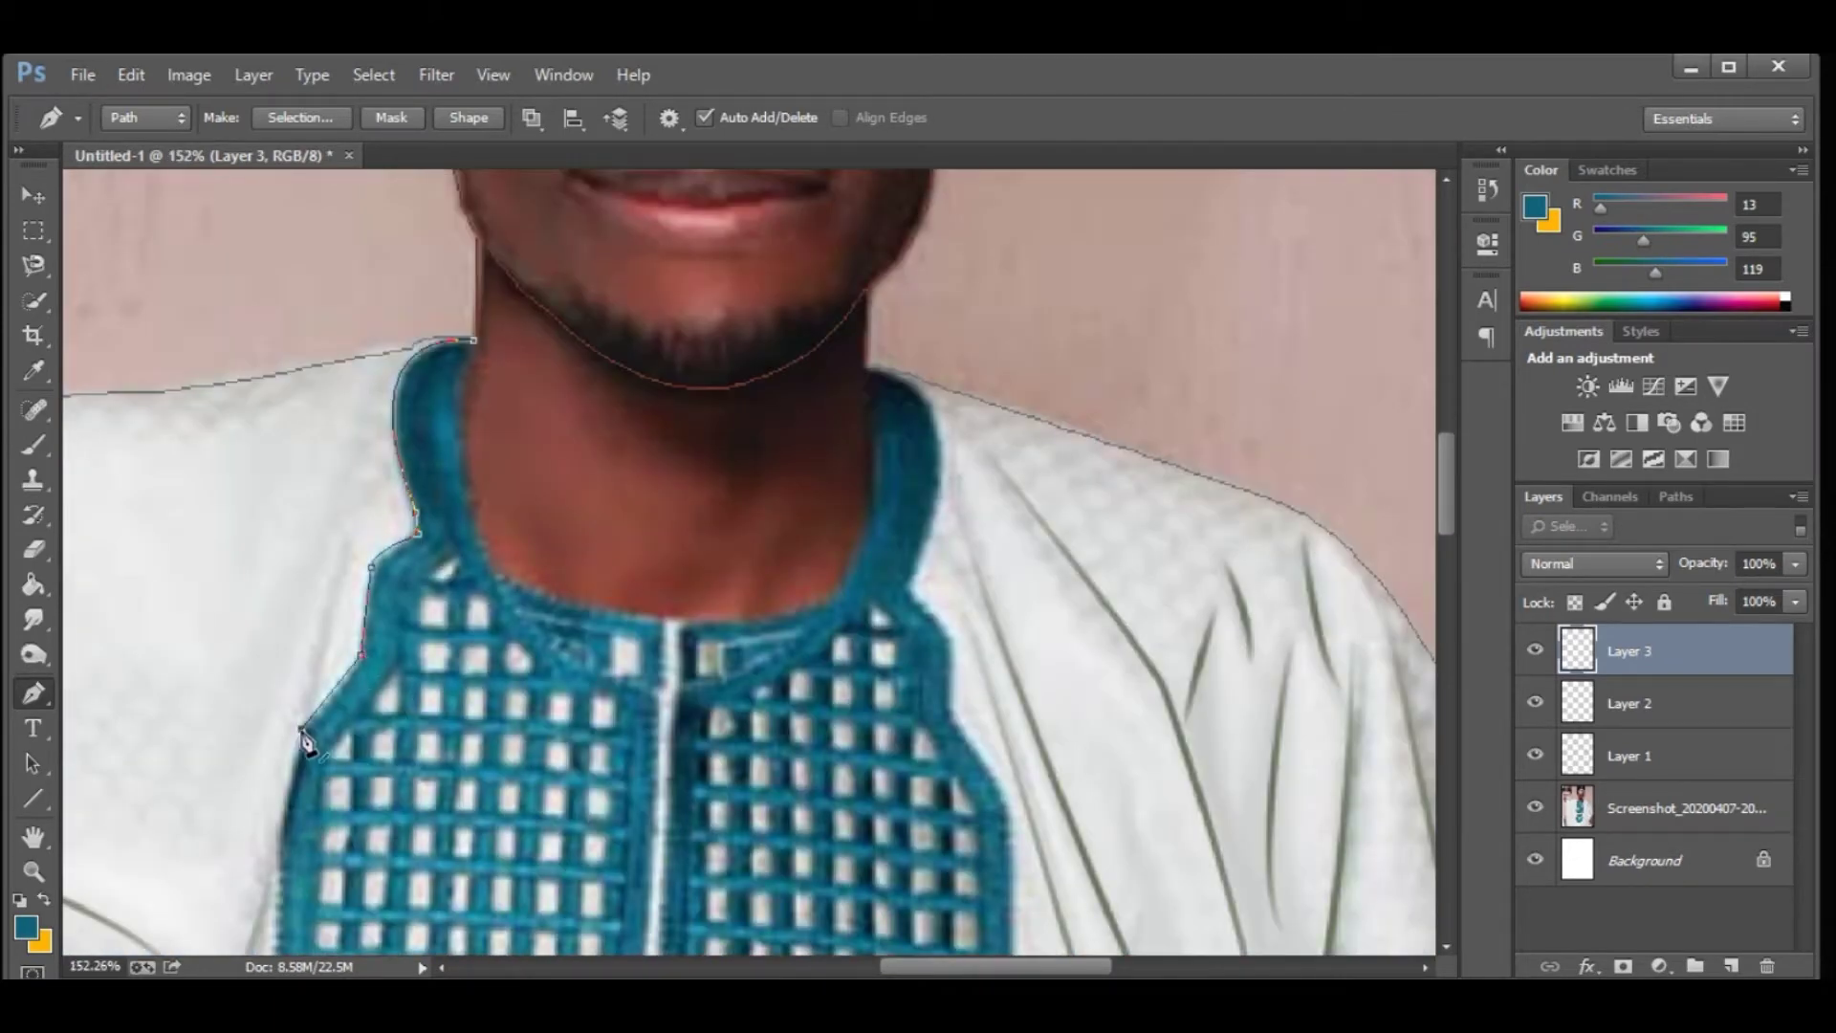
scroll(304, 741, "down", 5)
left_click(263, 258)
left_click(254, 507)
scroll(486, 837, "down", 2)
left_click(379, 829)
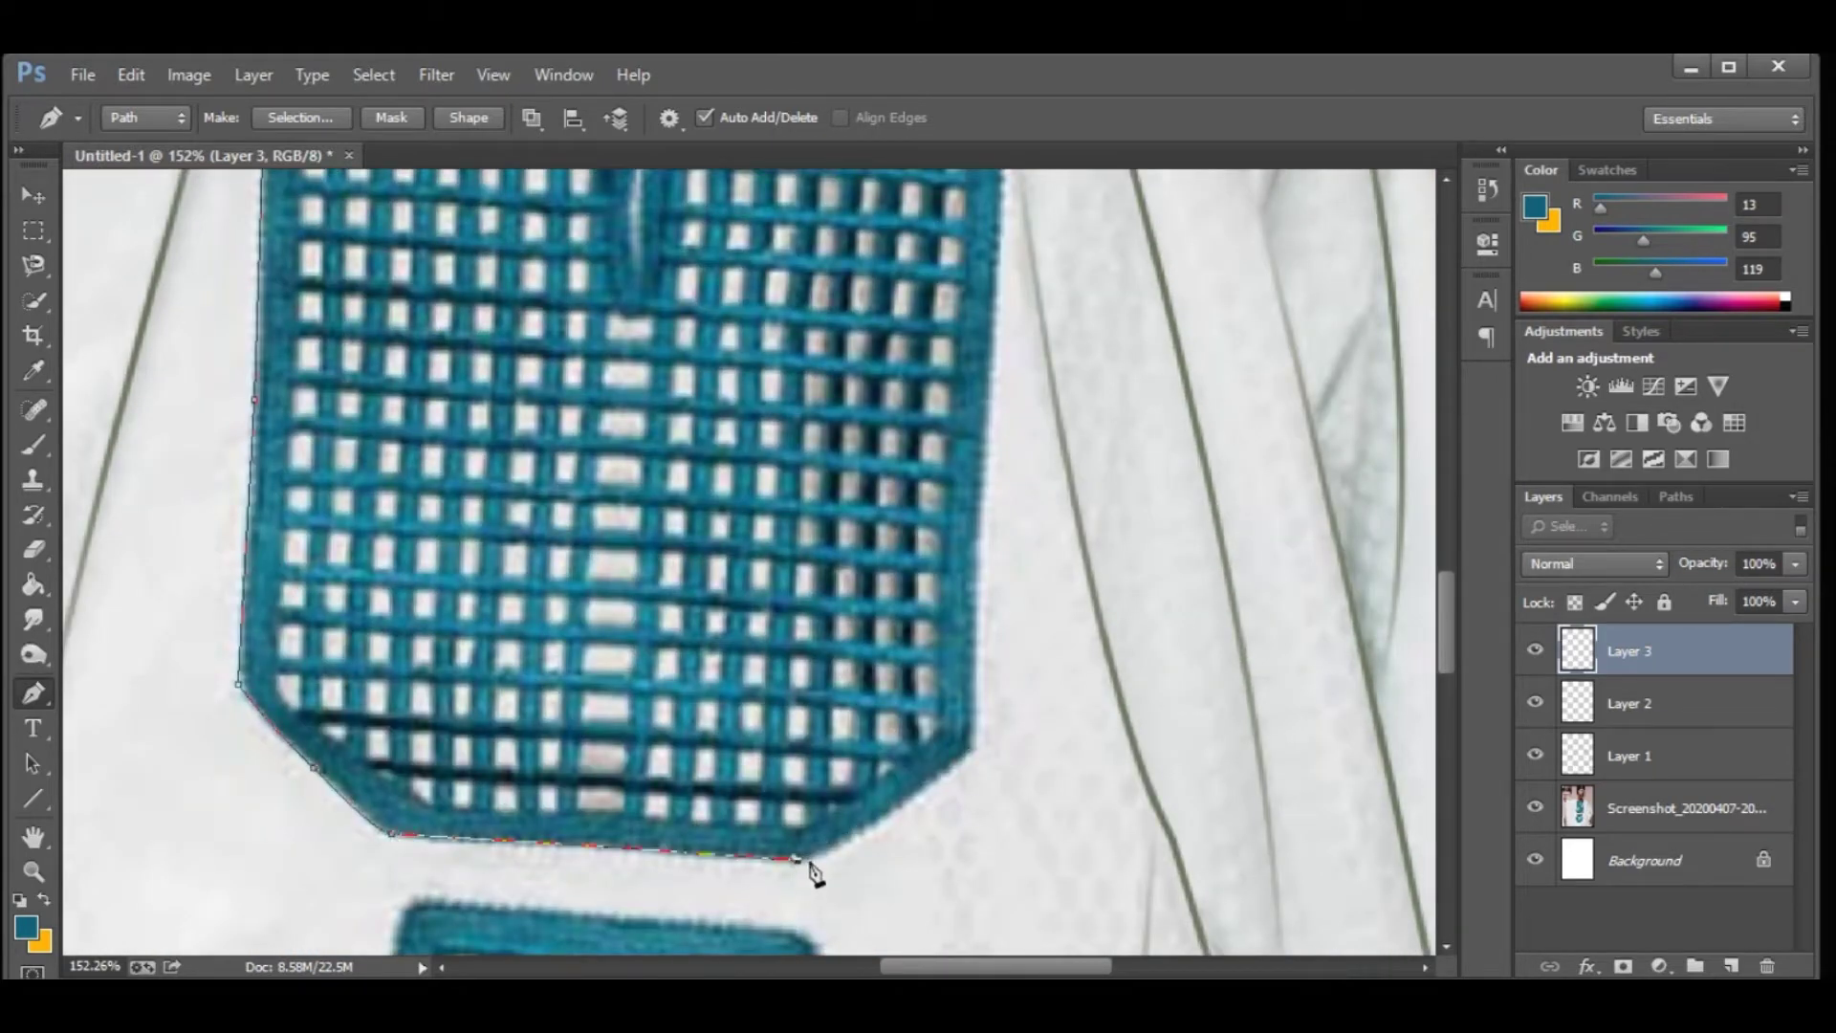
Curve the outline around the neckline and left collar, closing the bib path.
scroll(975, 746, "down", 3)
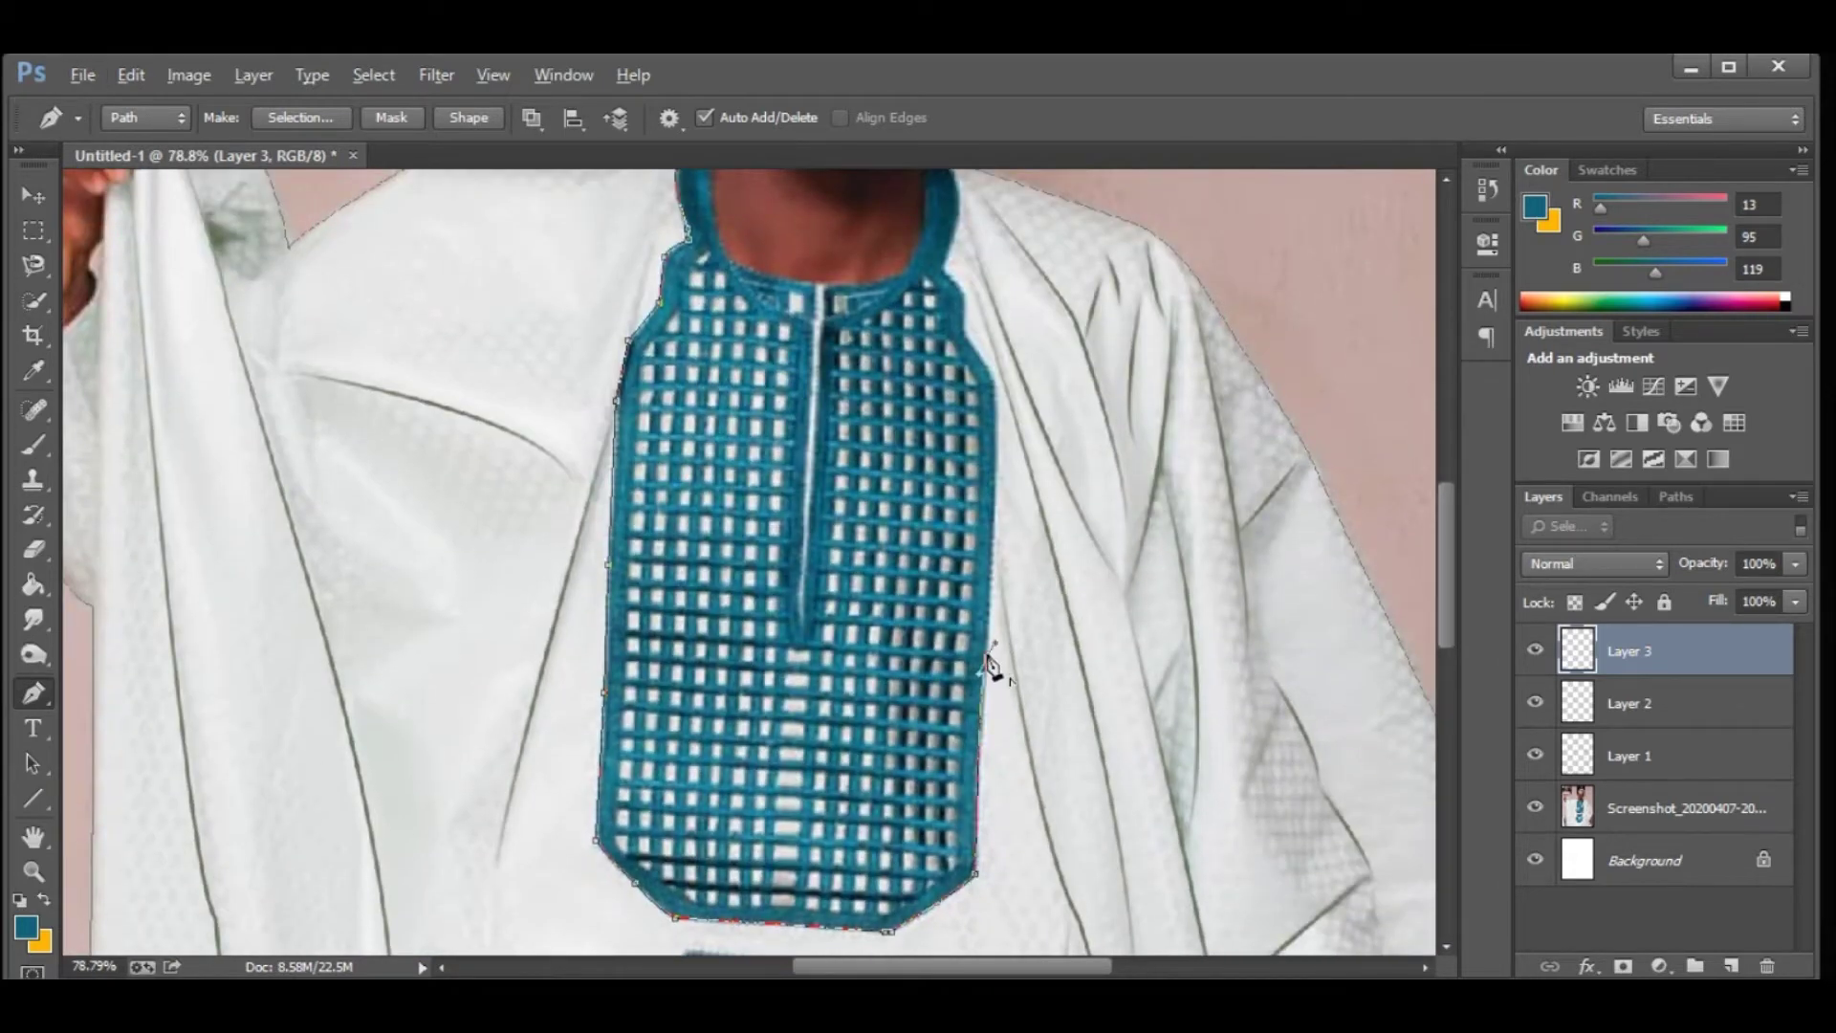
scroll(944, 285, "up", 2)
scroll(945, 285, "up", 3)
left_click_drag(849, 277, 1079, 270)
left_click_drag(761, 657, 897, 632)
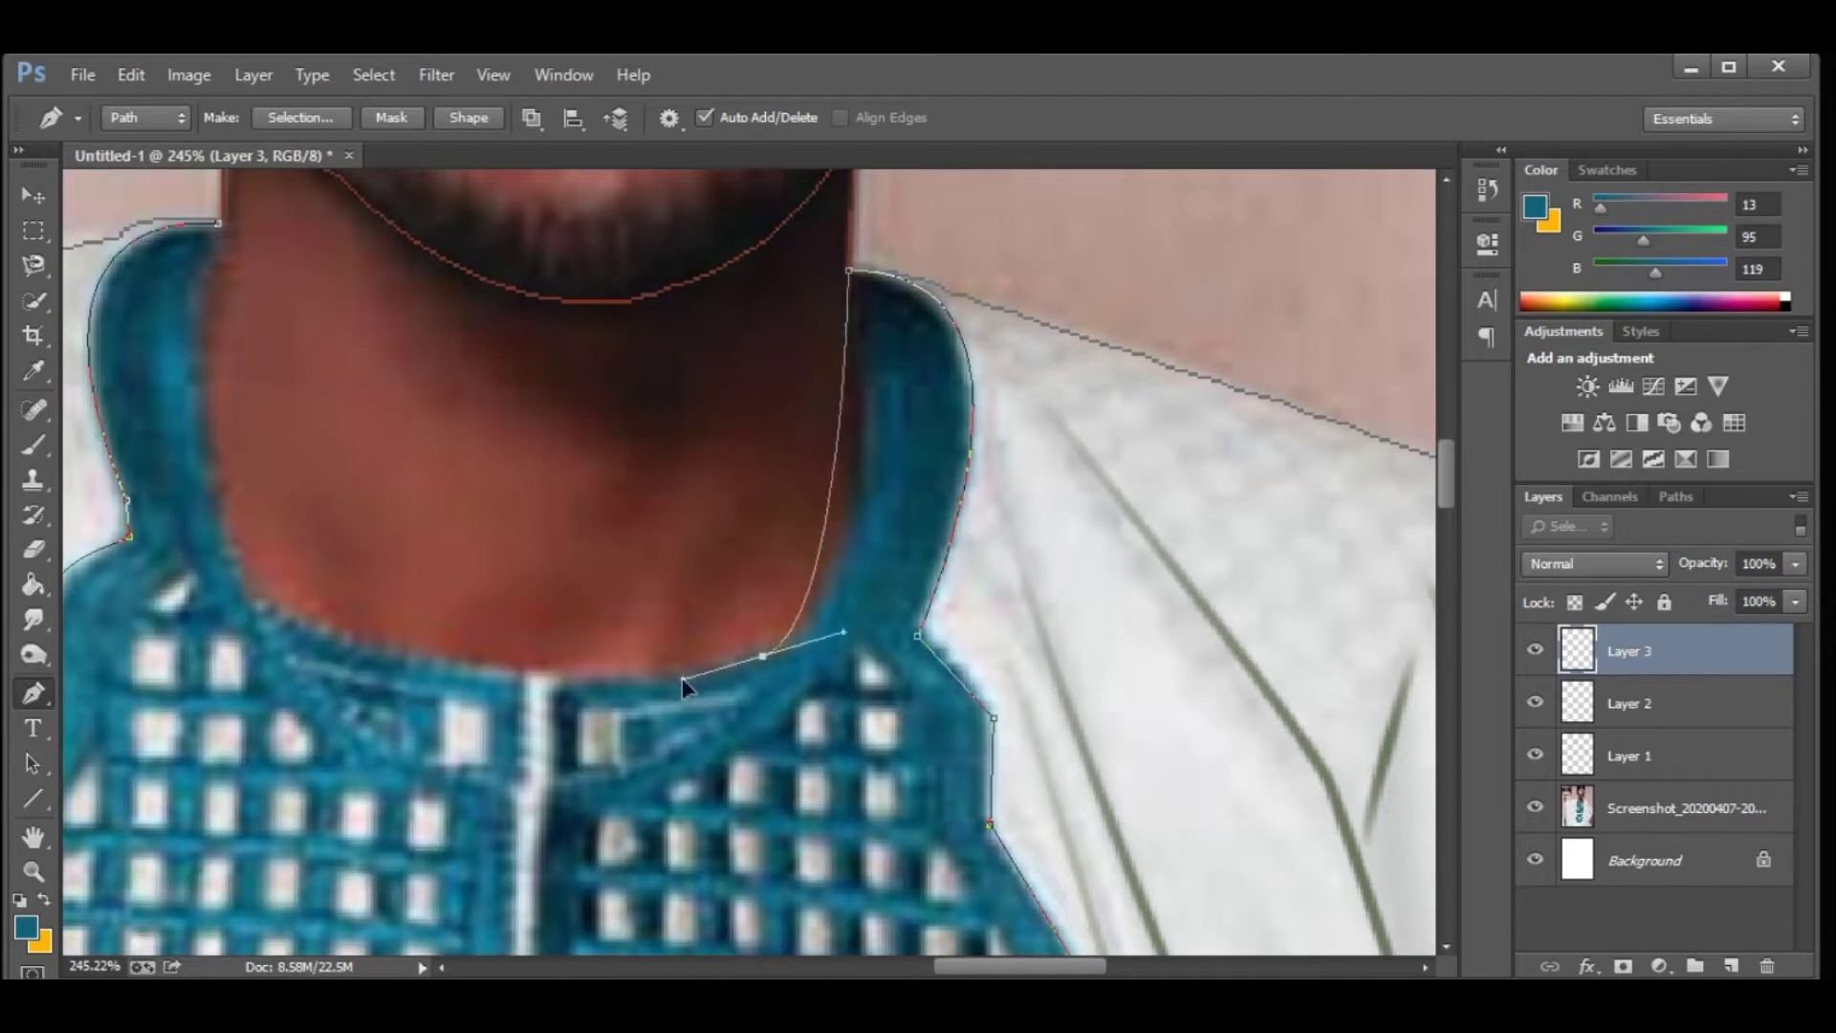
left_click_drag(196, 571, 702, 783)
left_click_drag(633, 539, 759, 606)
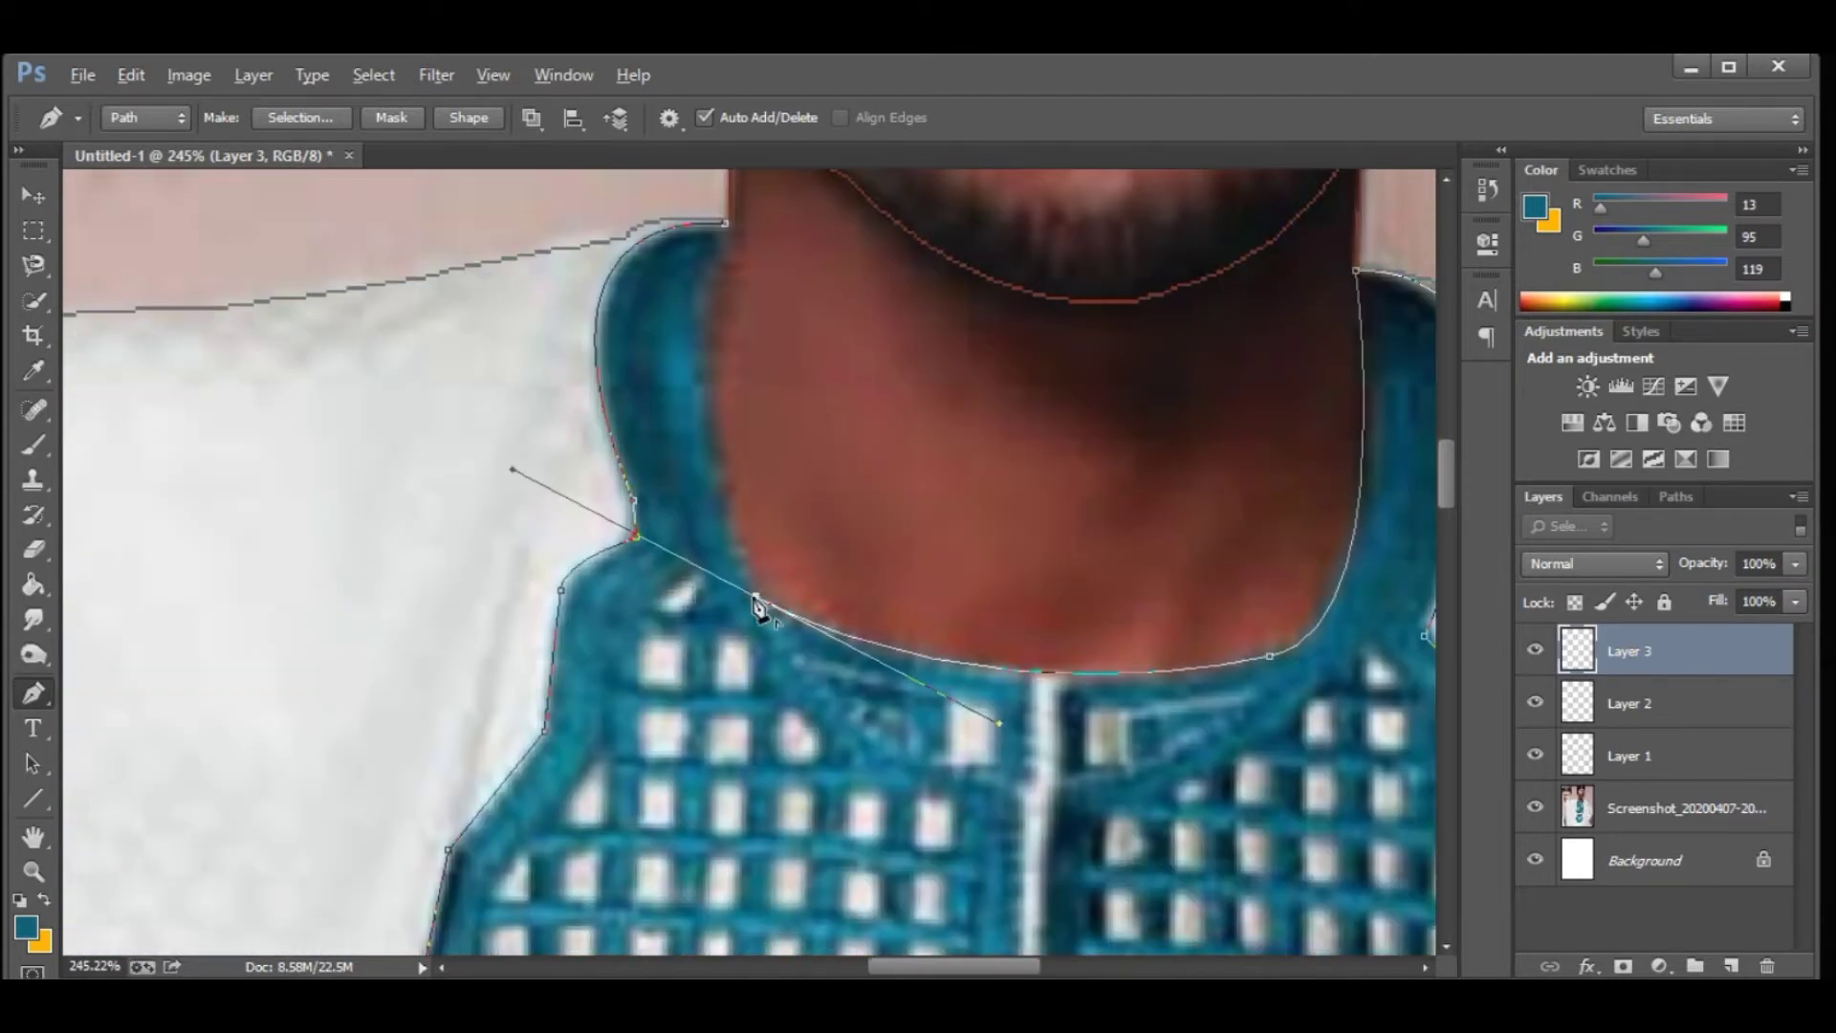
left_click_drag(660, 258, 769, 449)
Fill the bib path with teal and move Layer 3 below the Screenshot layer.
right_click(770, 454)
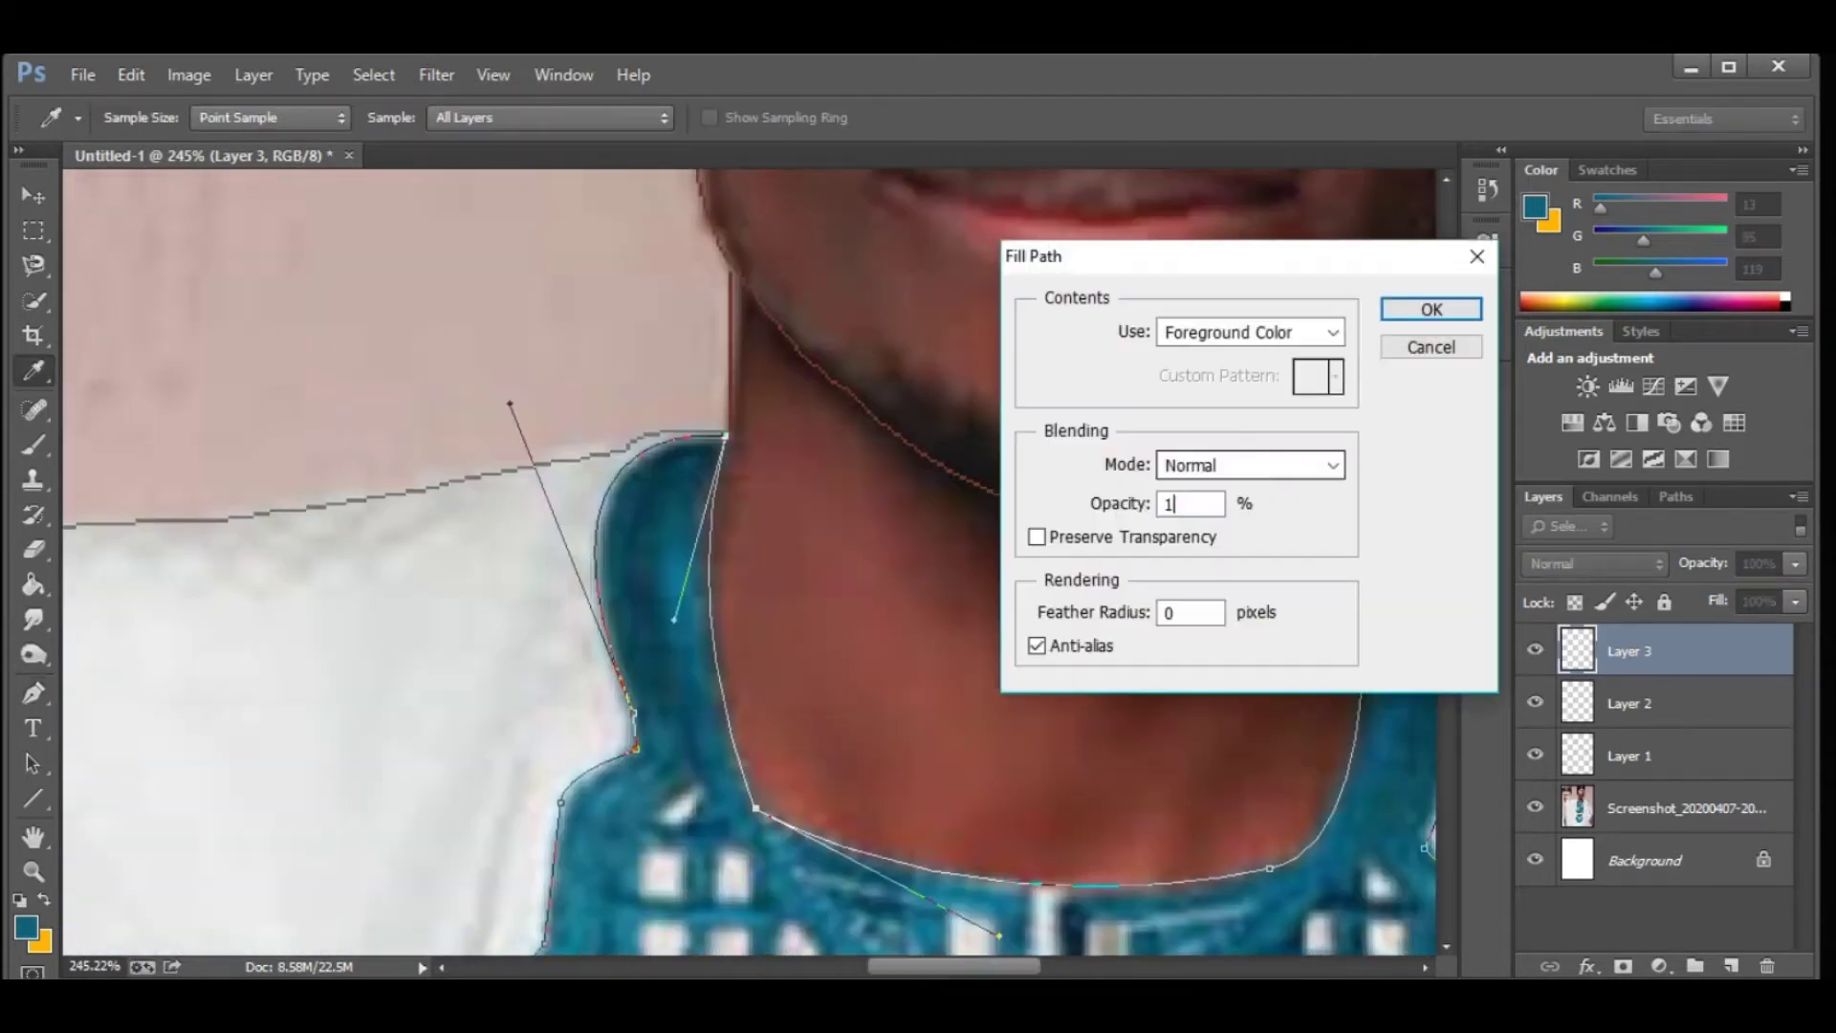
left_click(1430, 309)
key("ctrl+0")
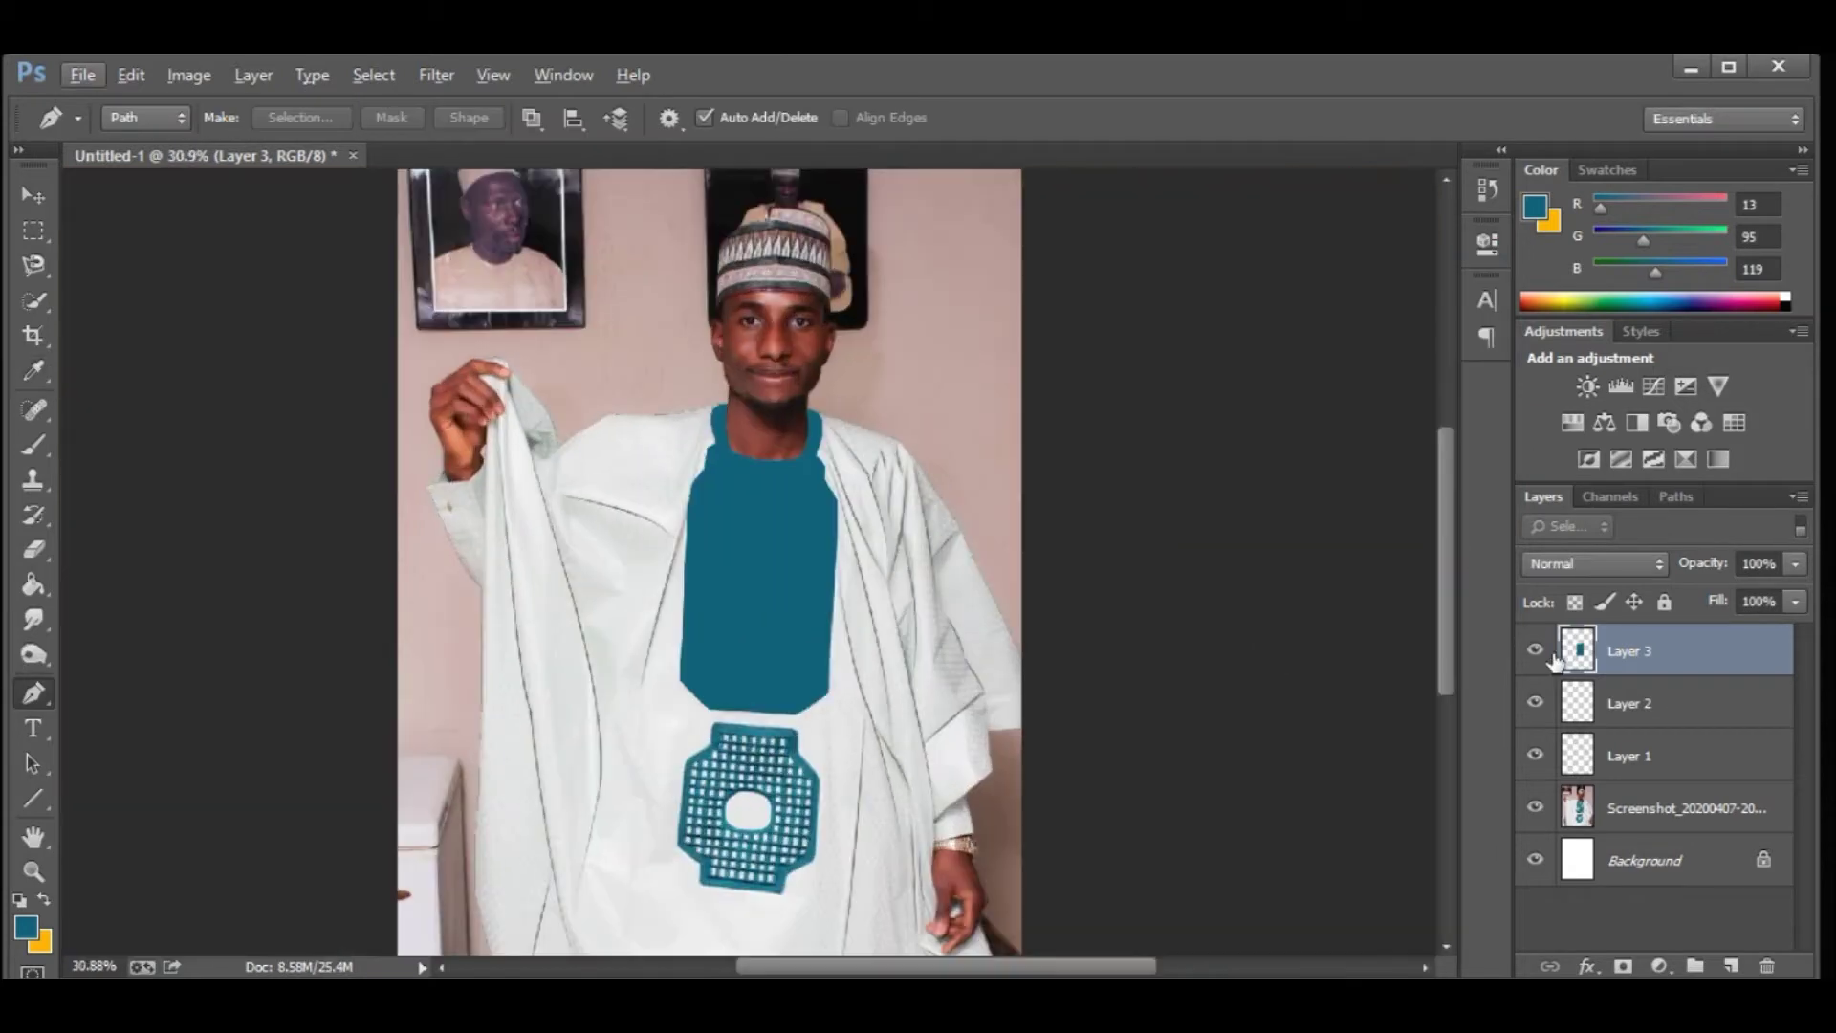
left_click_drag(1569, 650, 1625, 832)
scroll(703, 442, "up", 3)
scroll(703, 441, "up", 1)
Outline the lower embroidered panel and fill its path with teal.
key("e")
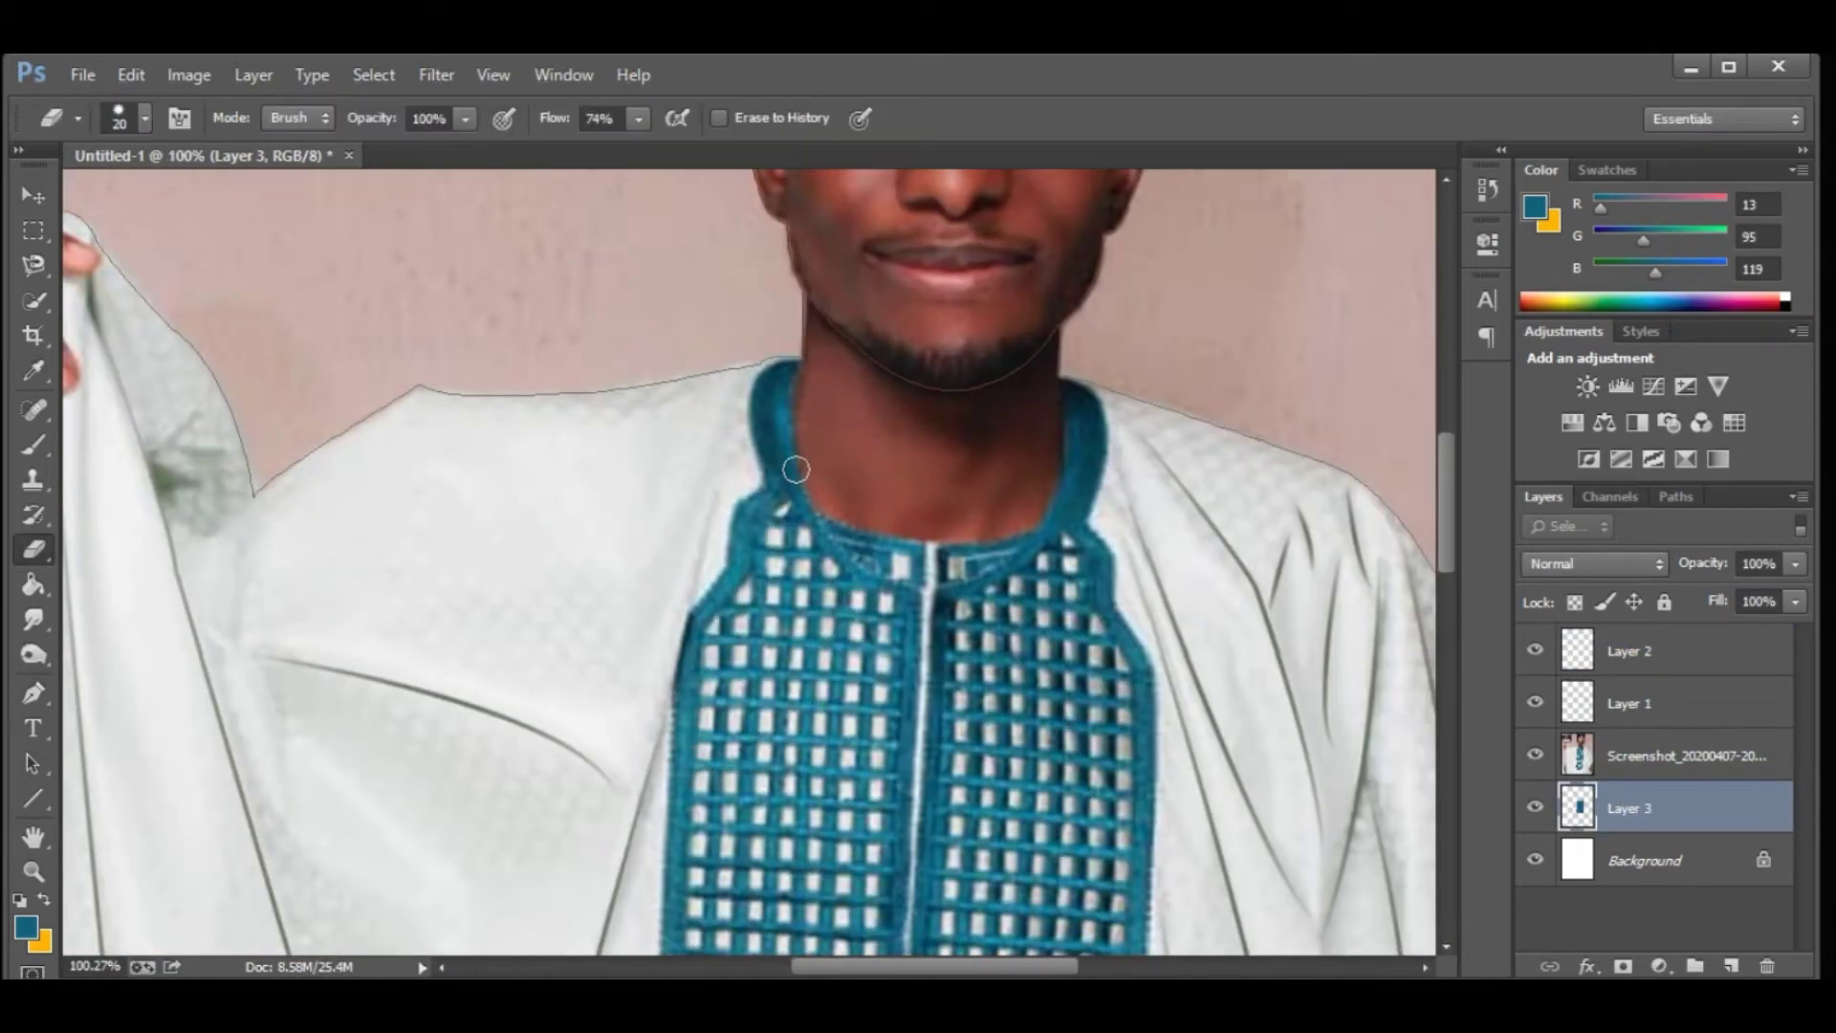
scroll(749, 662, "up", 3)
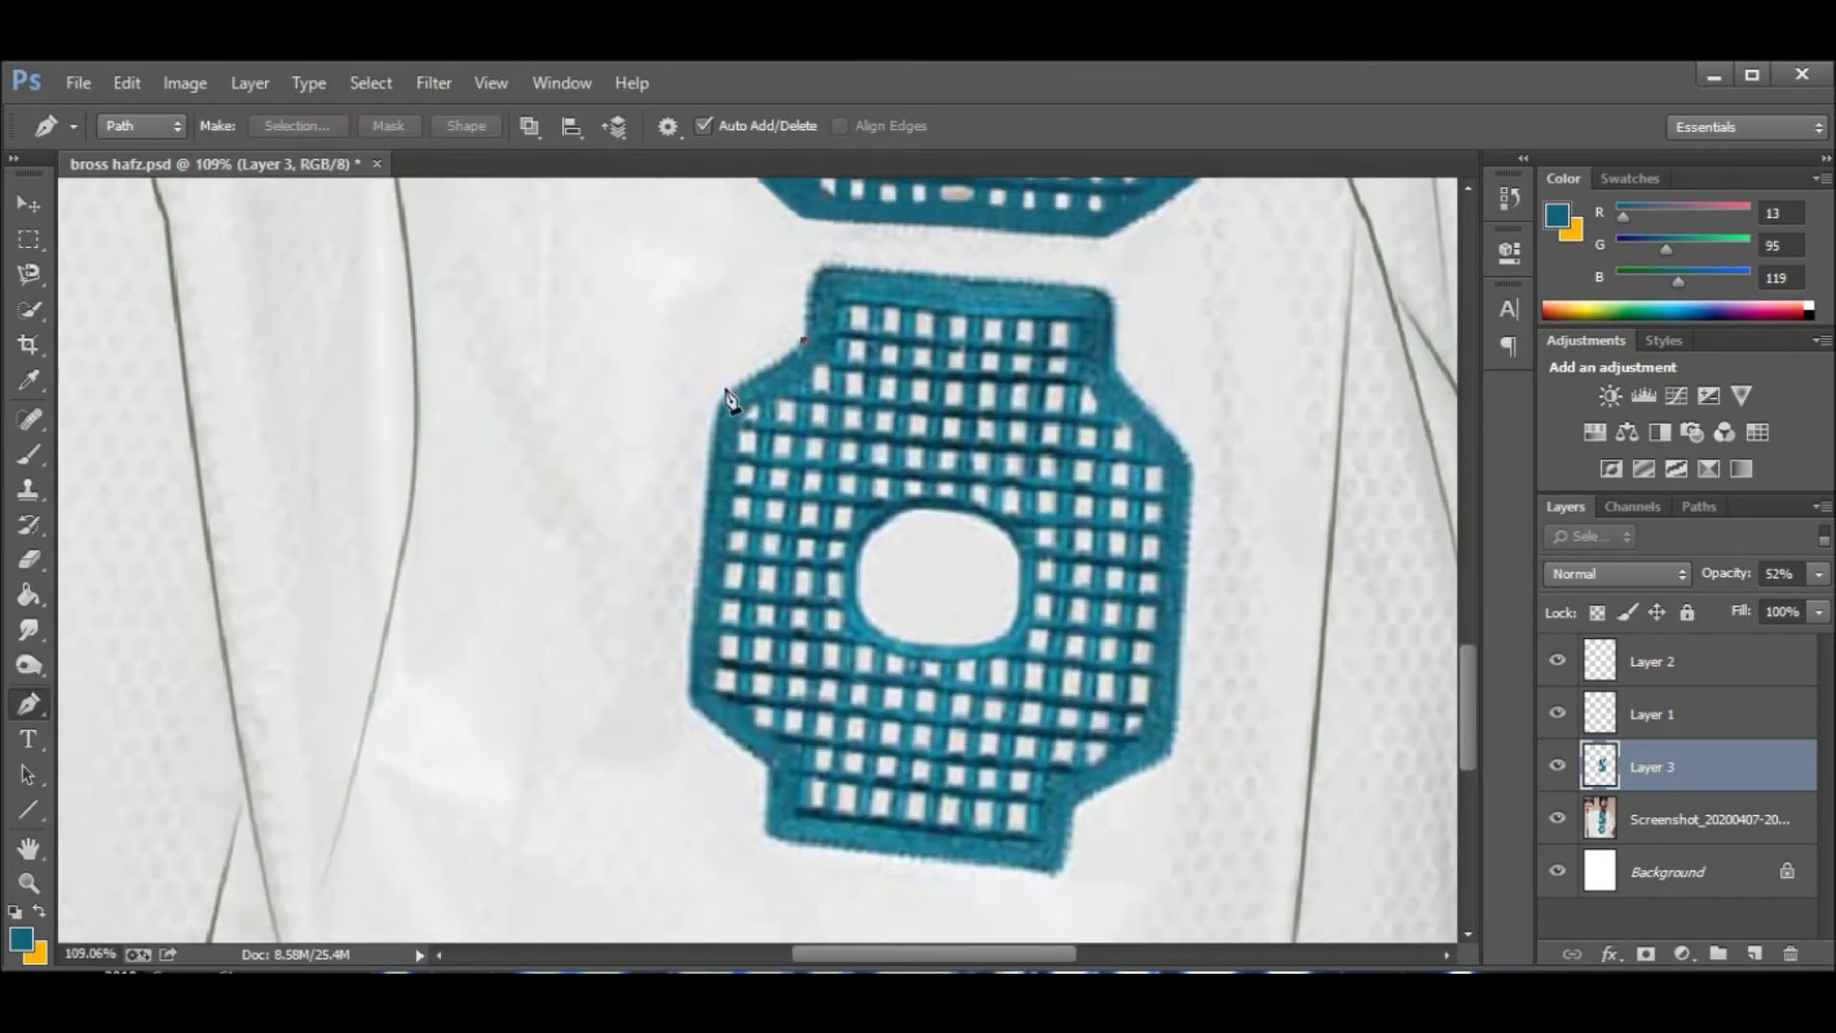
left_click_drag(728, 390, 761, 409)
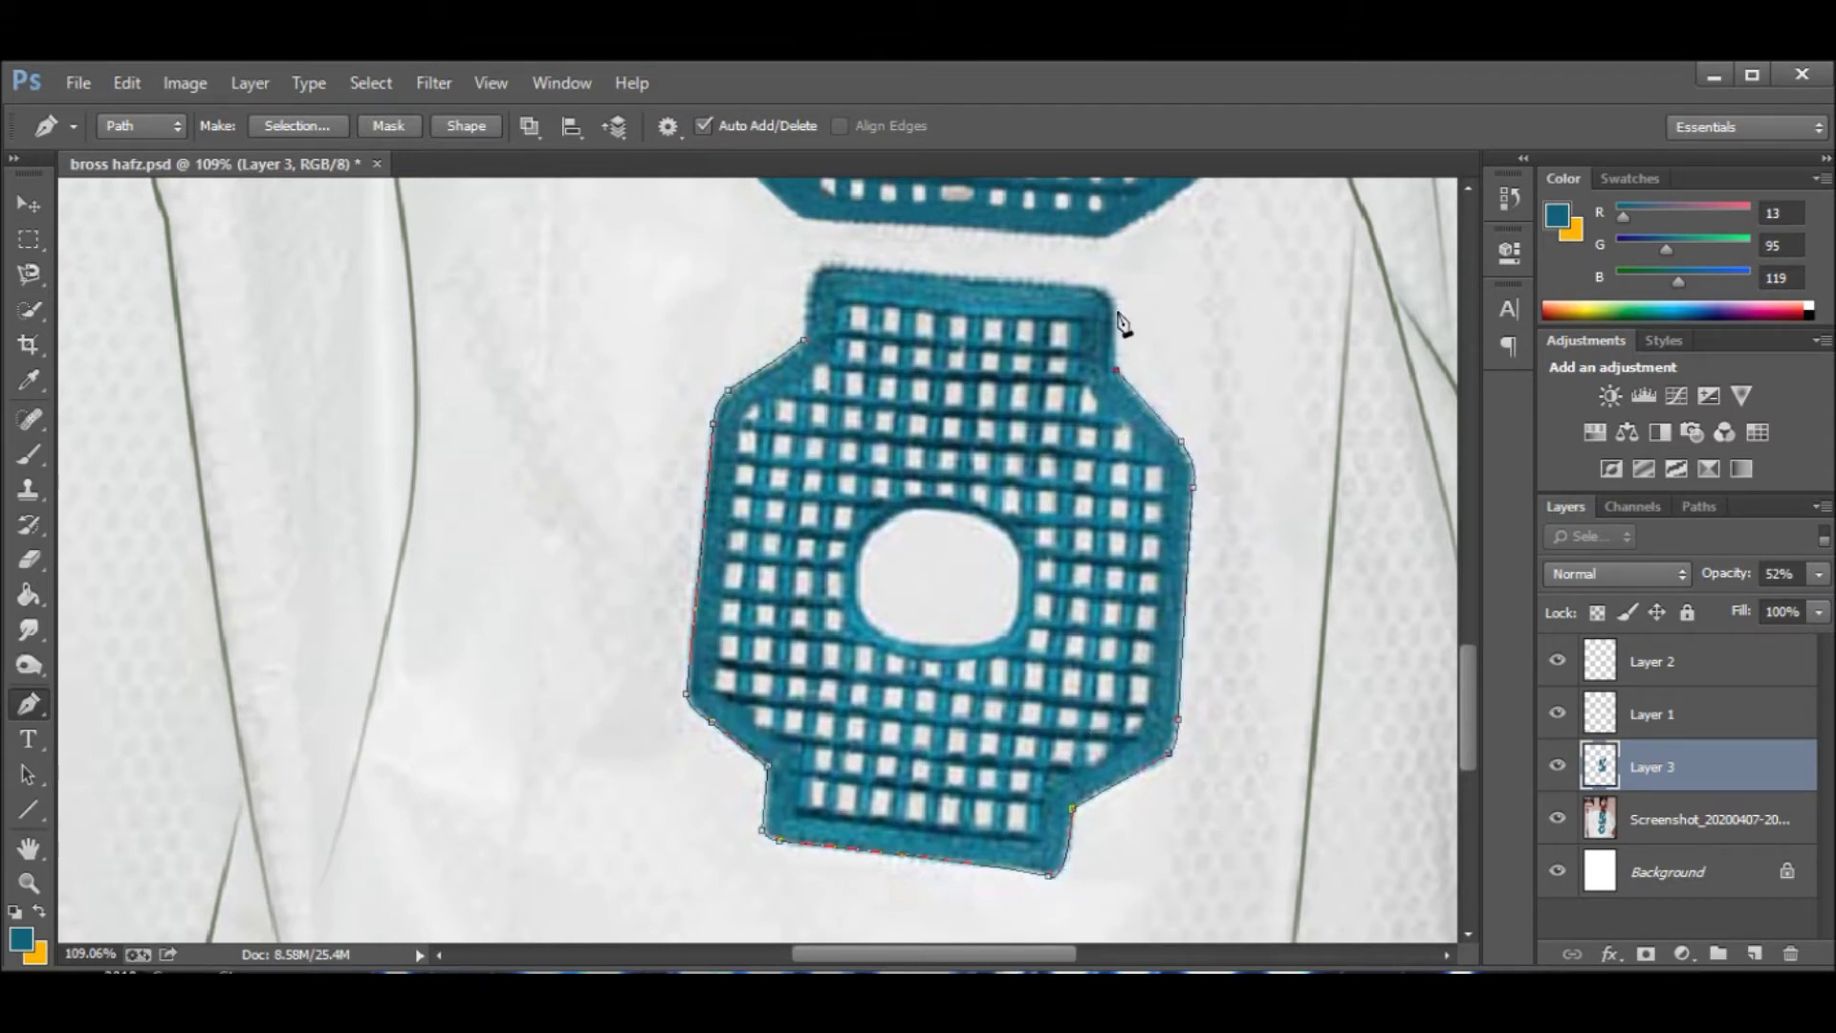
right_click(841, 368)
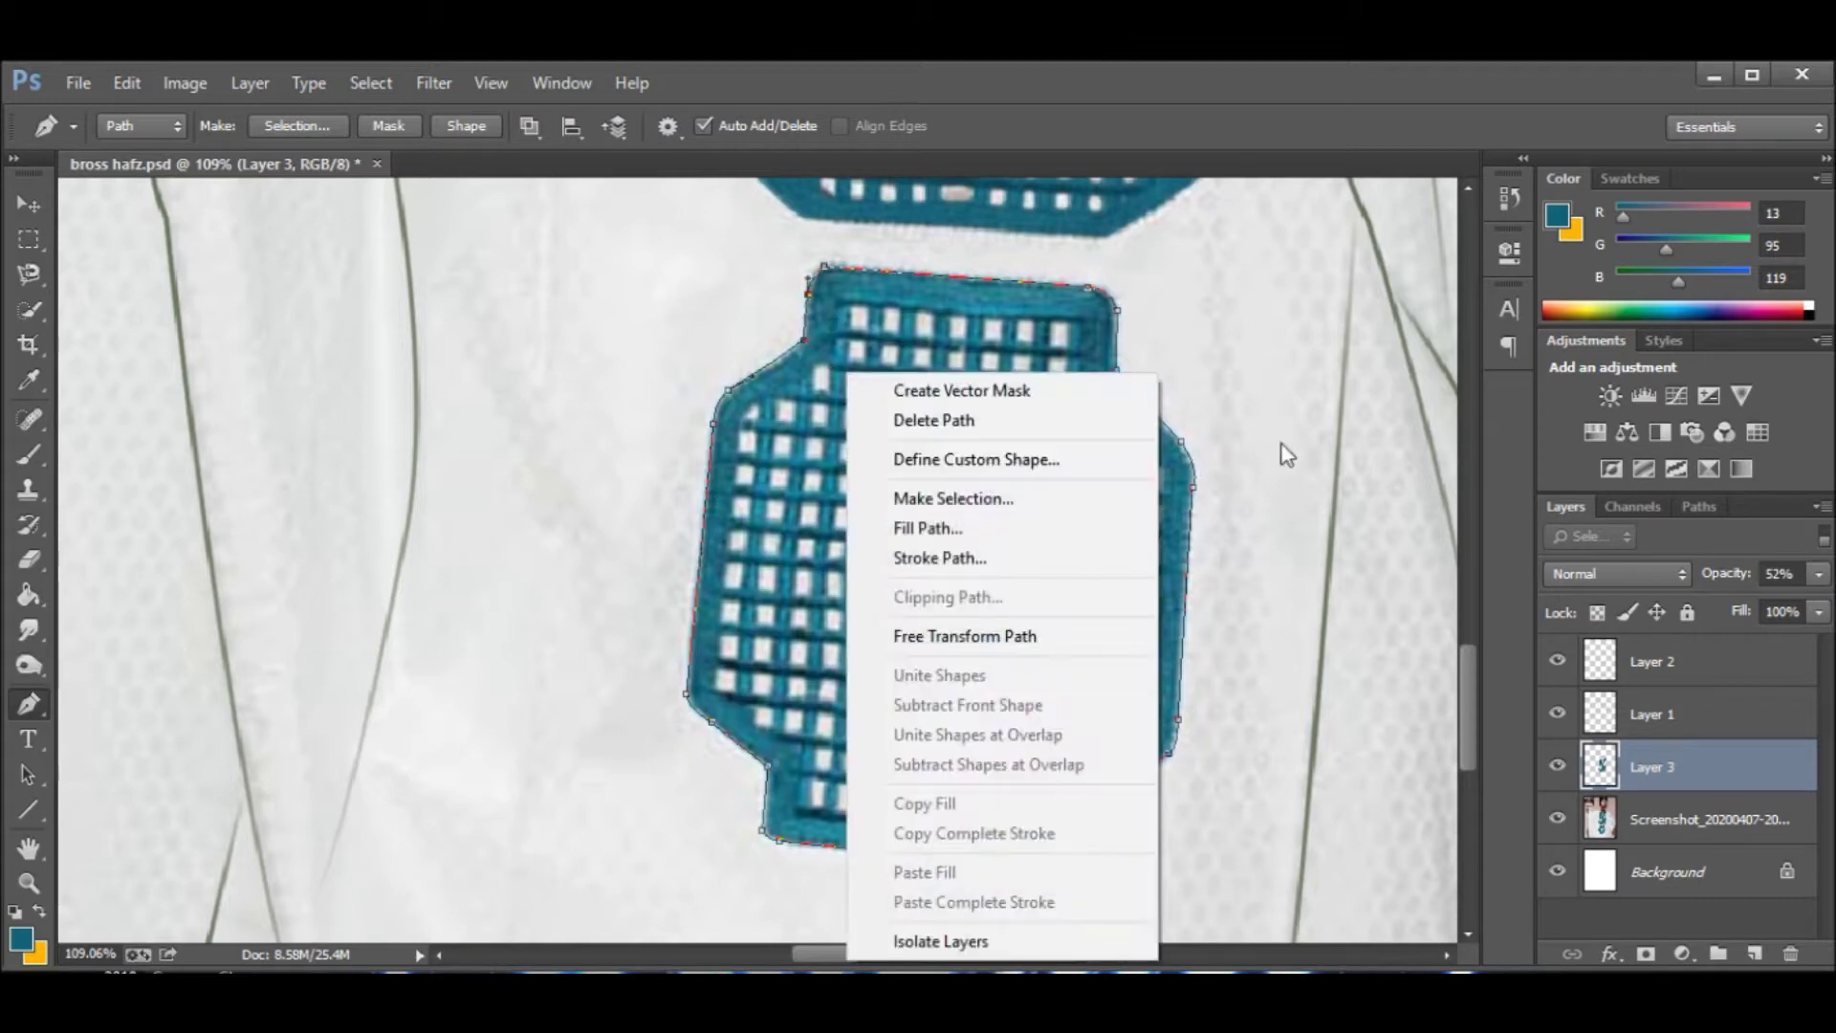
right_click(1087, 451)
left_click(1186, 608)
left_click(1473, 321)
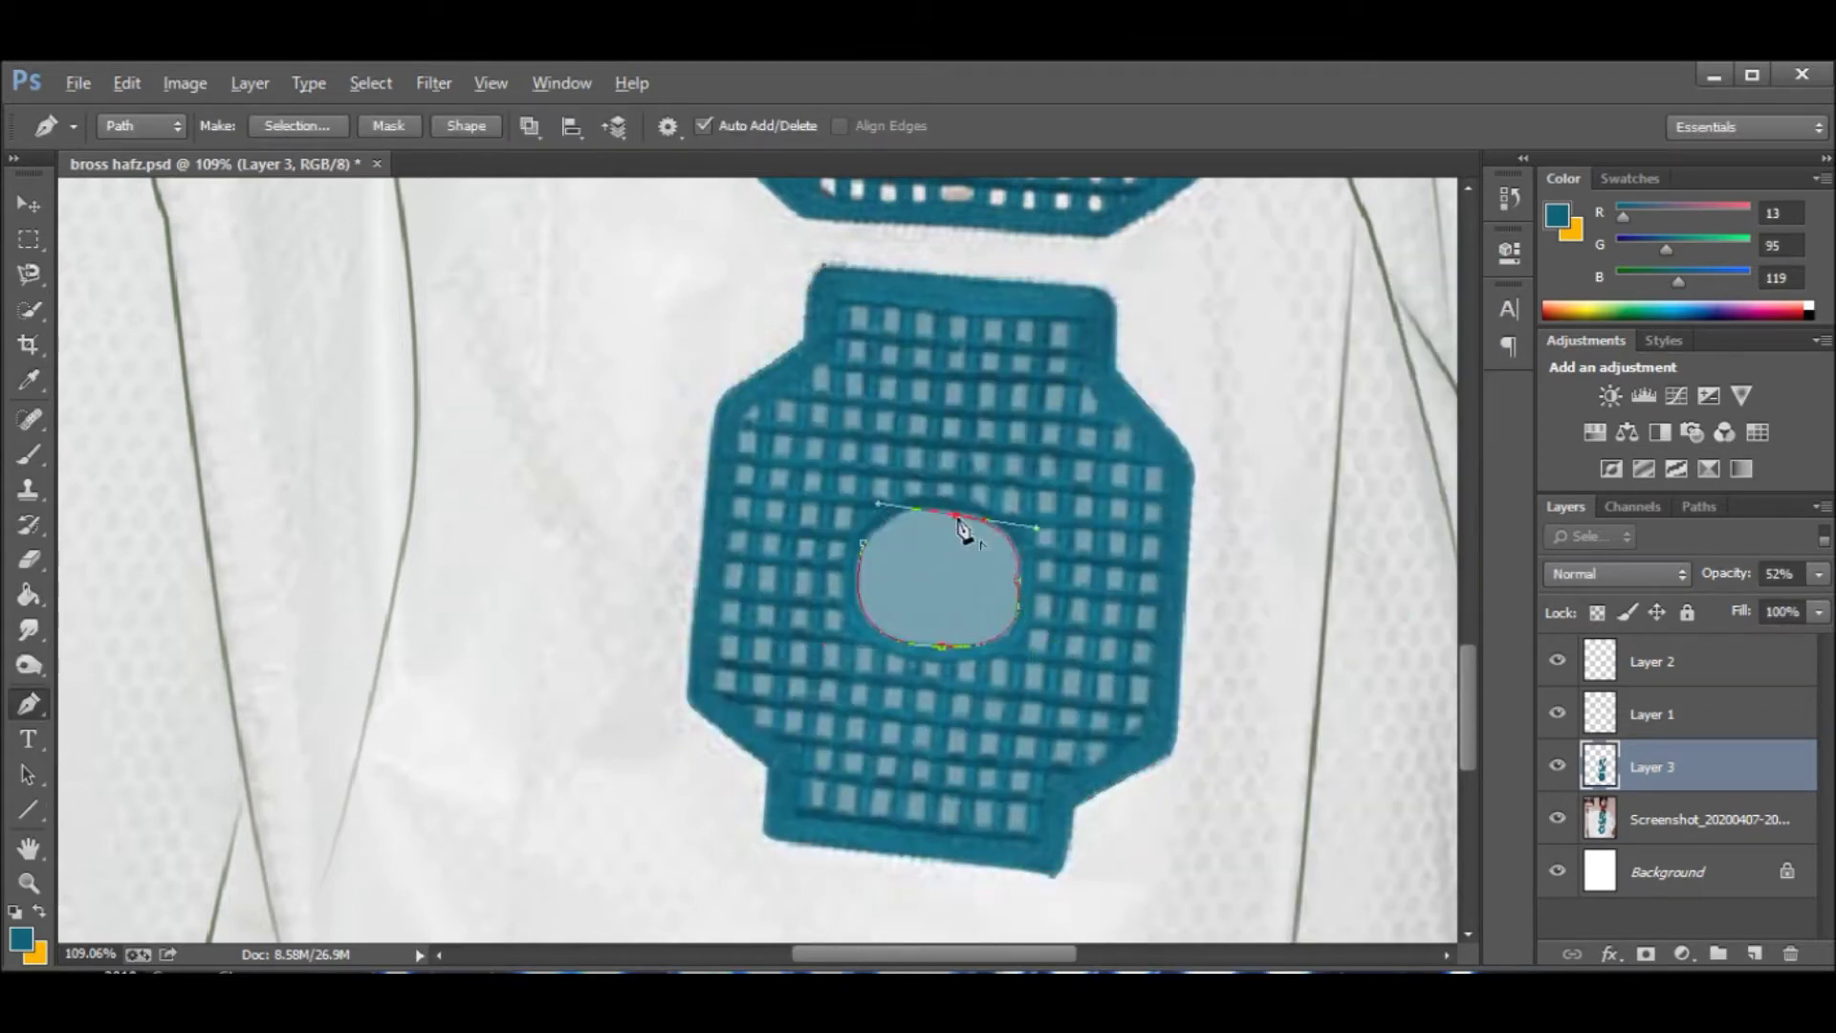
Fill the centre hole path with a custom colour, cutting it out of the teal panel.
right_click(896, 455)
left_click(1000, 607)
left_click(1243, 342)
left_click(1282, 417)
left_click(1463, 599)
left_click(1432, 317)
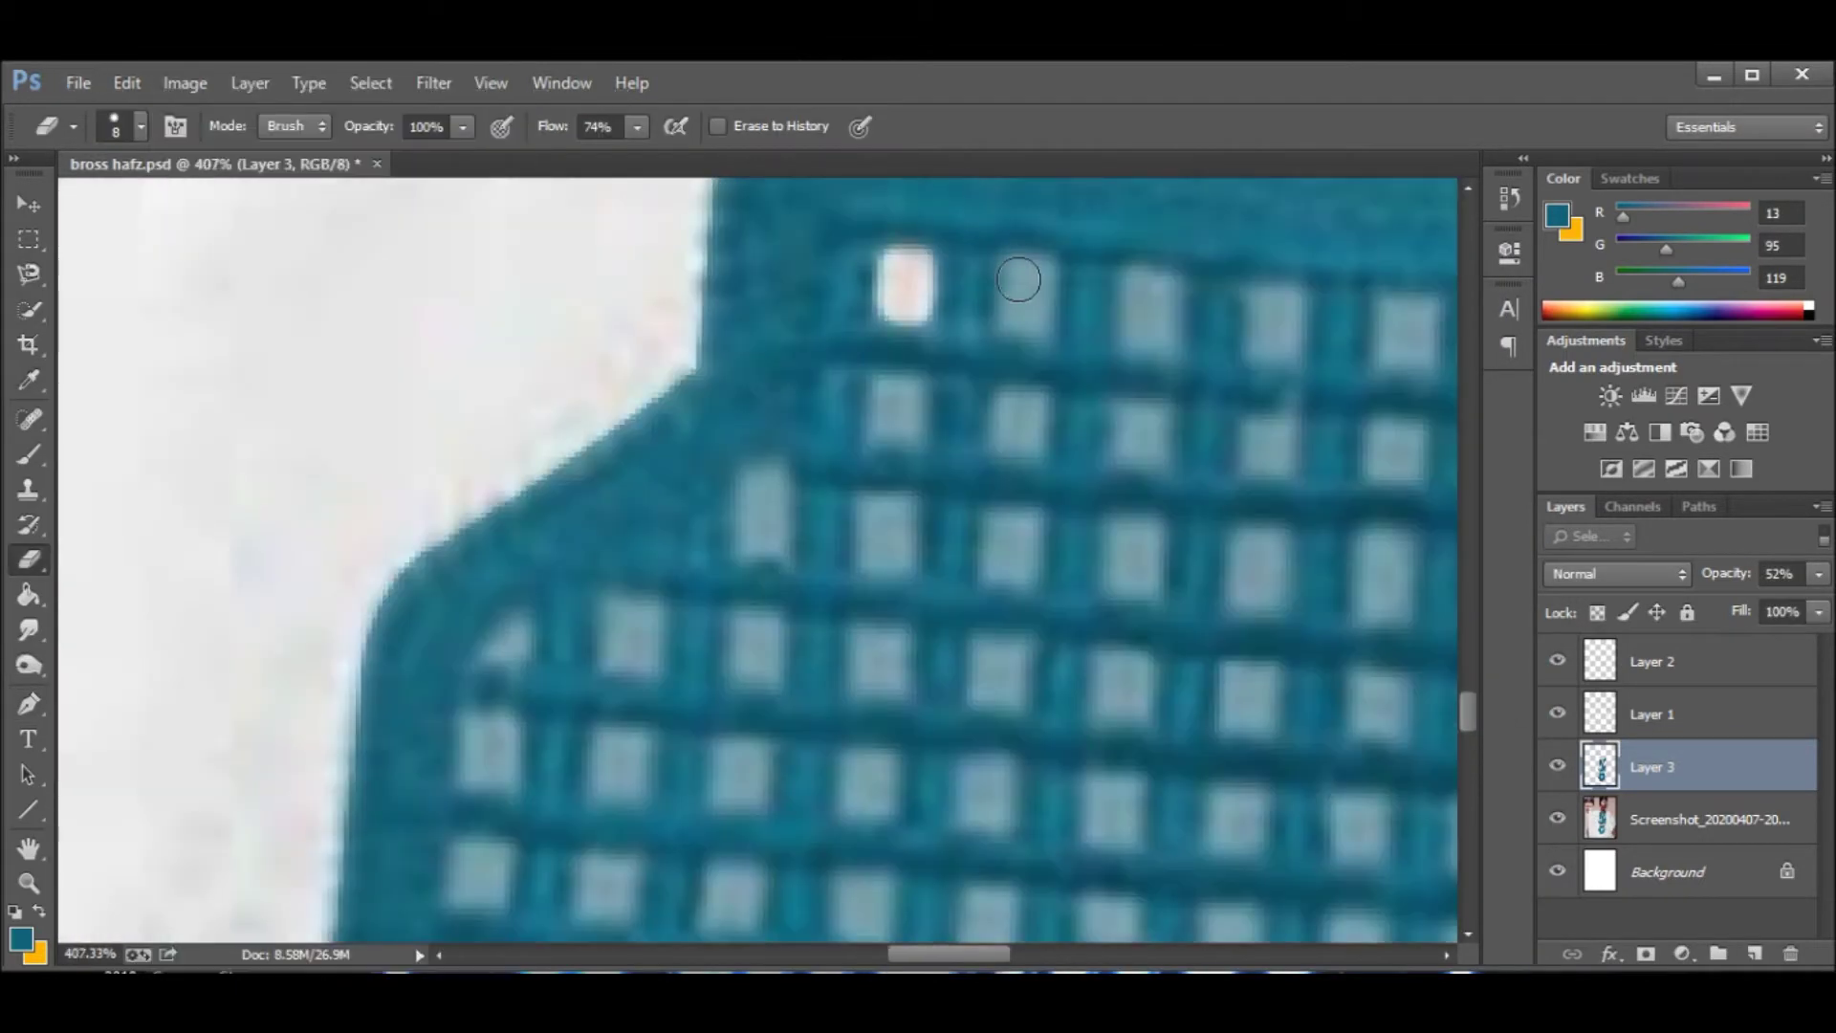
Erase each grid window back to white with the Eraser, then toggle the photo to preview.
left_click(1021, 292)
left_click(1148, 304)
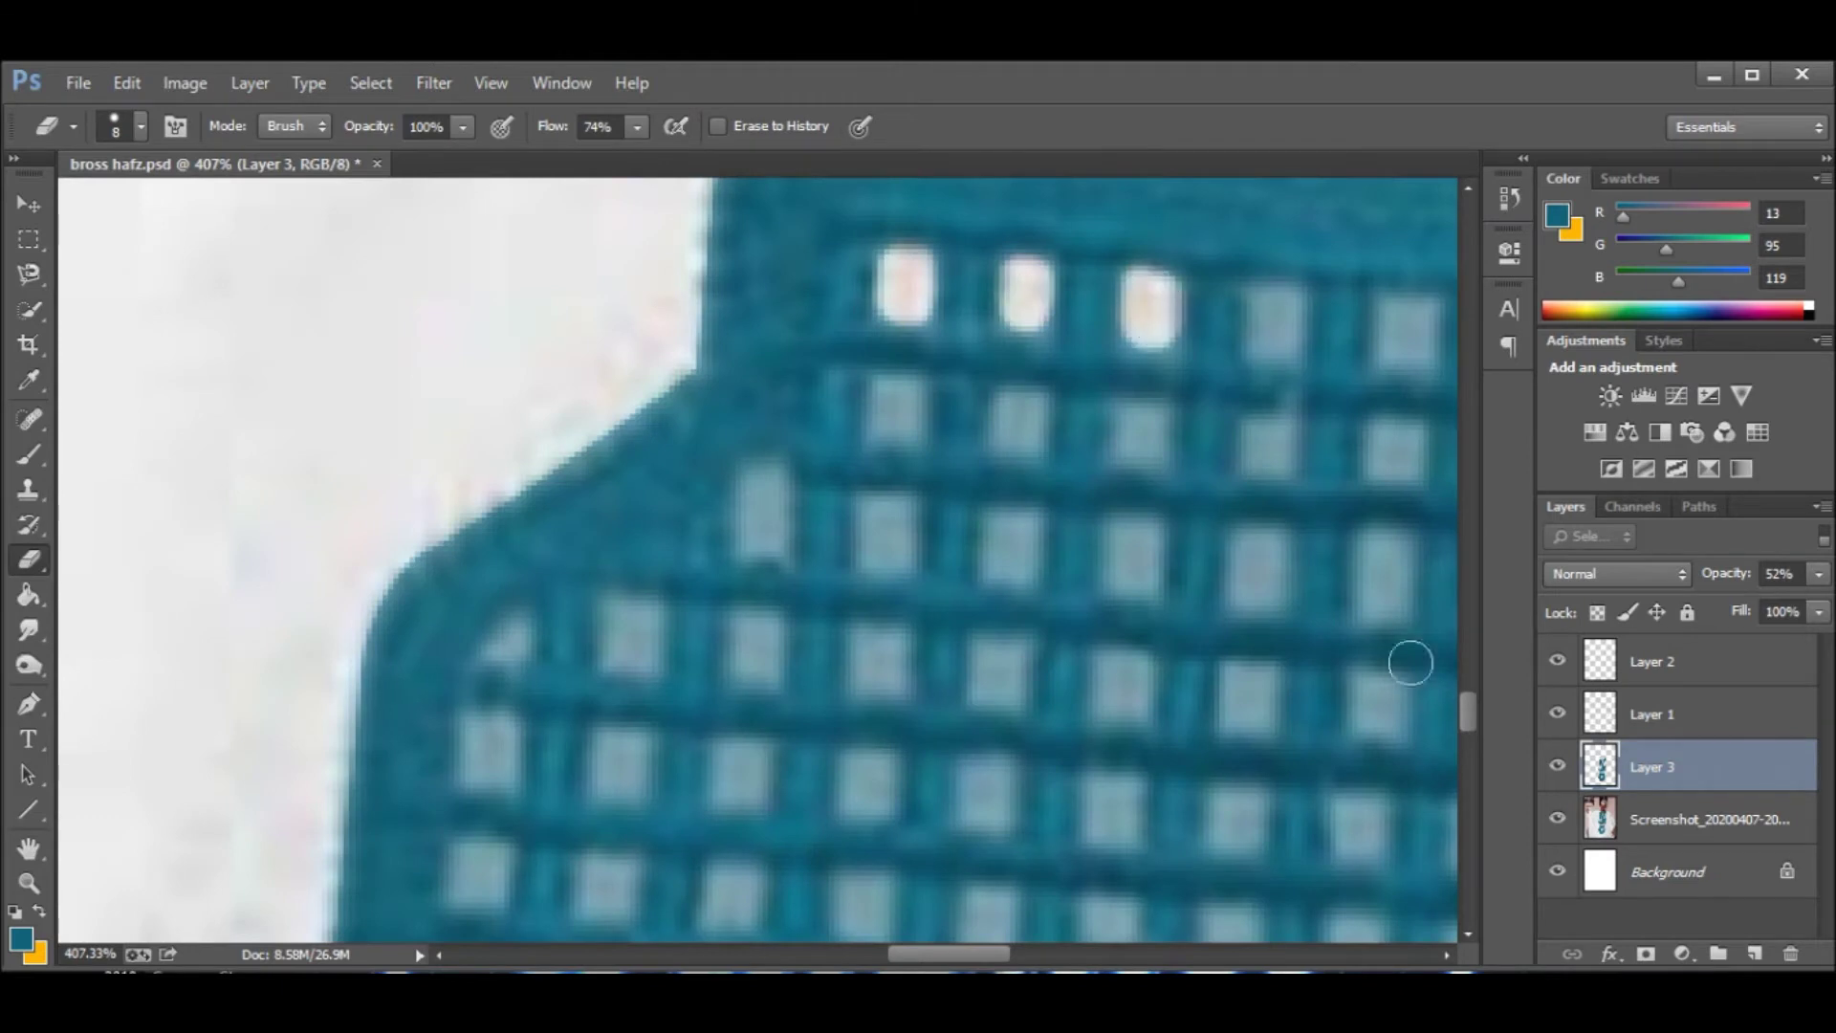
left_click(1272, 325)
left_click(839, 839)
left_click(977, 857)
left_click(971, 722)
left_click(851, 717)
left_click(860, 586)
left_click(994, 597)
left_click(999, 458)
left_click(875, 444)
left_click(889, 325)
scroll(1147, 382, "up", 2)
left_click(1296, 411)
left_click(1159, 392)
left_click(915, 397)
left_click(1162, 411)
scroll(1163, 411, "down", 3)
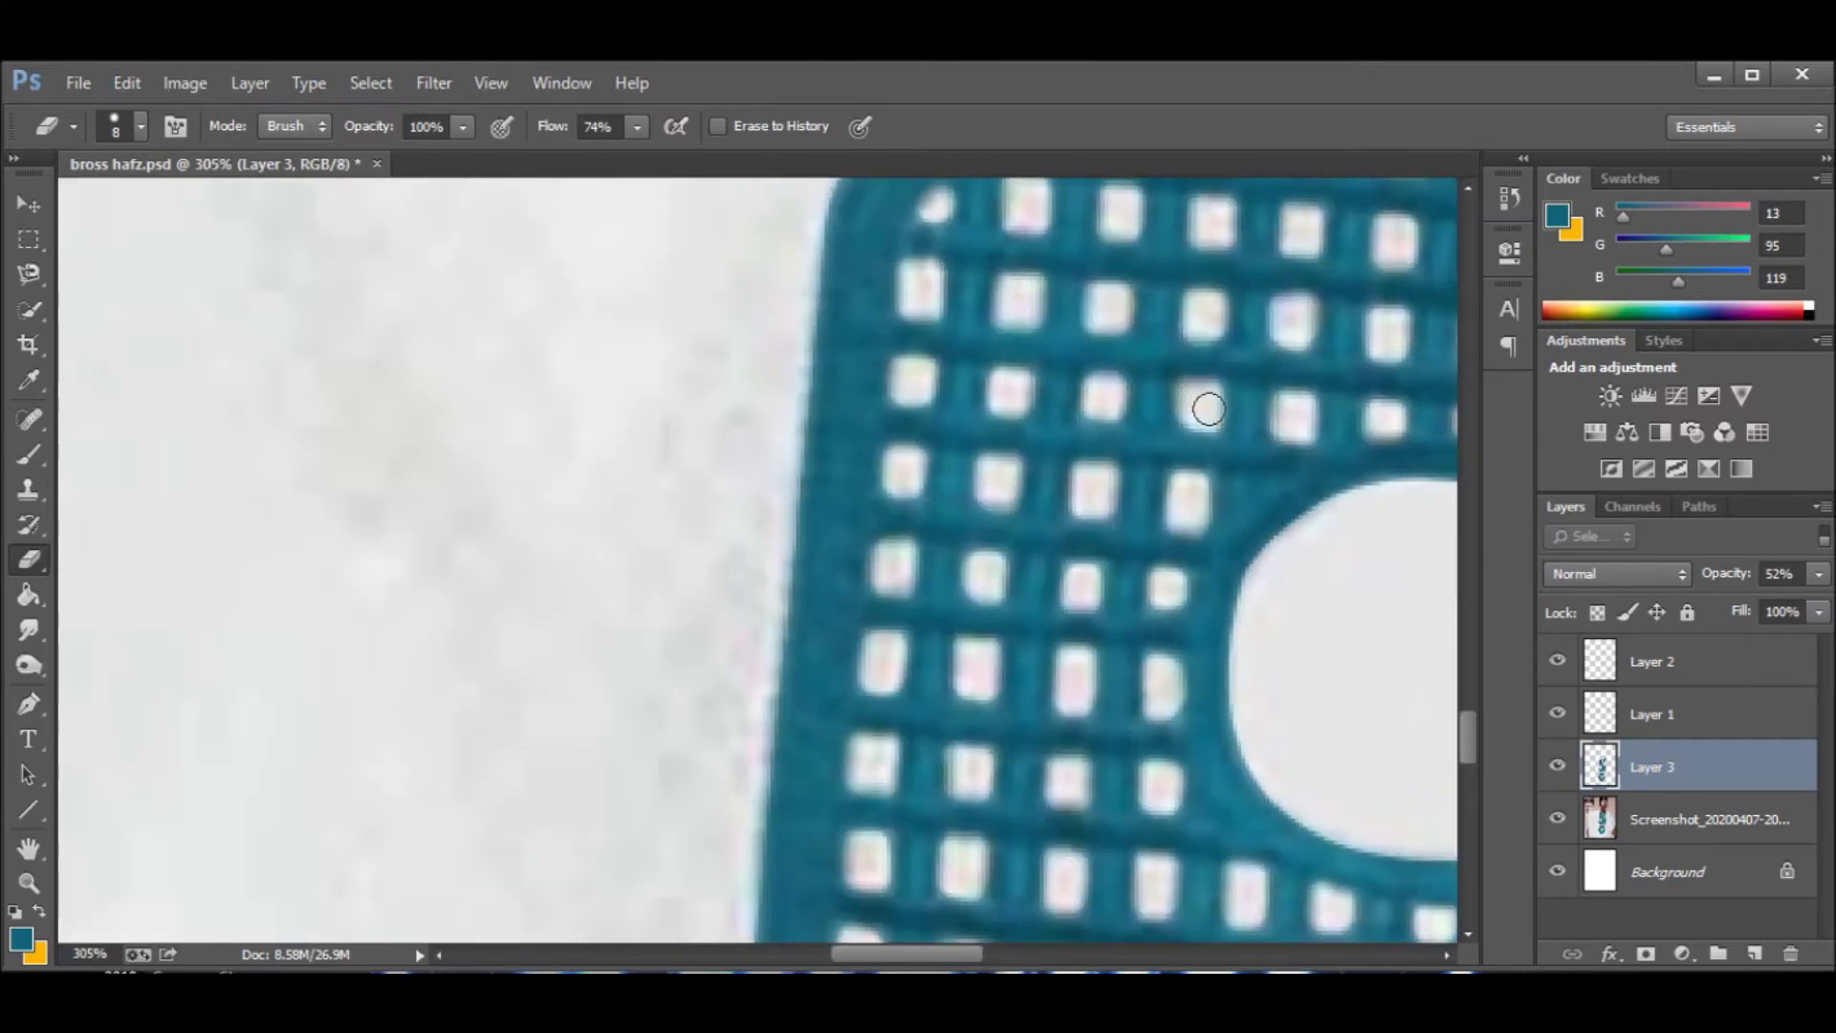
scroll(1196, 406, "down", 10)
left_click(1558, 818)
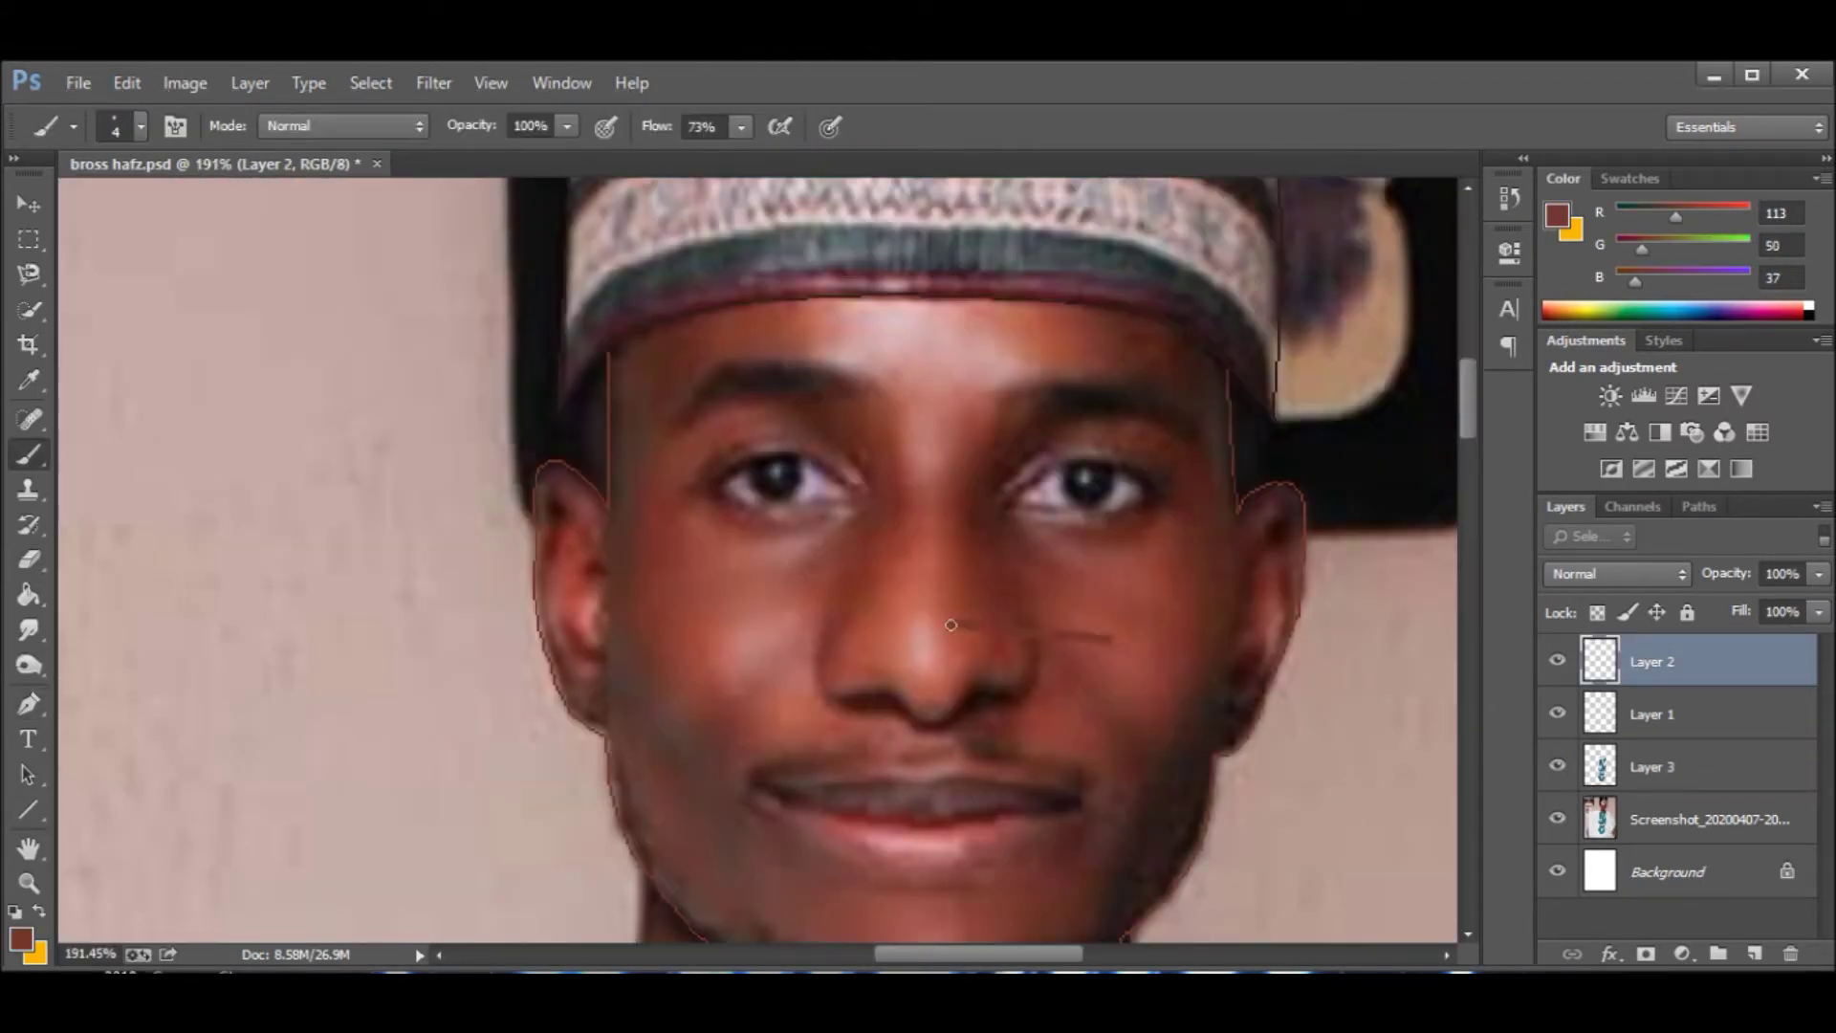
Begin a face line with the Pen, undoing a misplaced anchor and cancelling the stroke.
key("p")
scroll(841, 660, "up", 3)
scroll(846, 708, "down", 2)
left_click(830, 643)
key("ctrl+z")
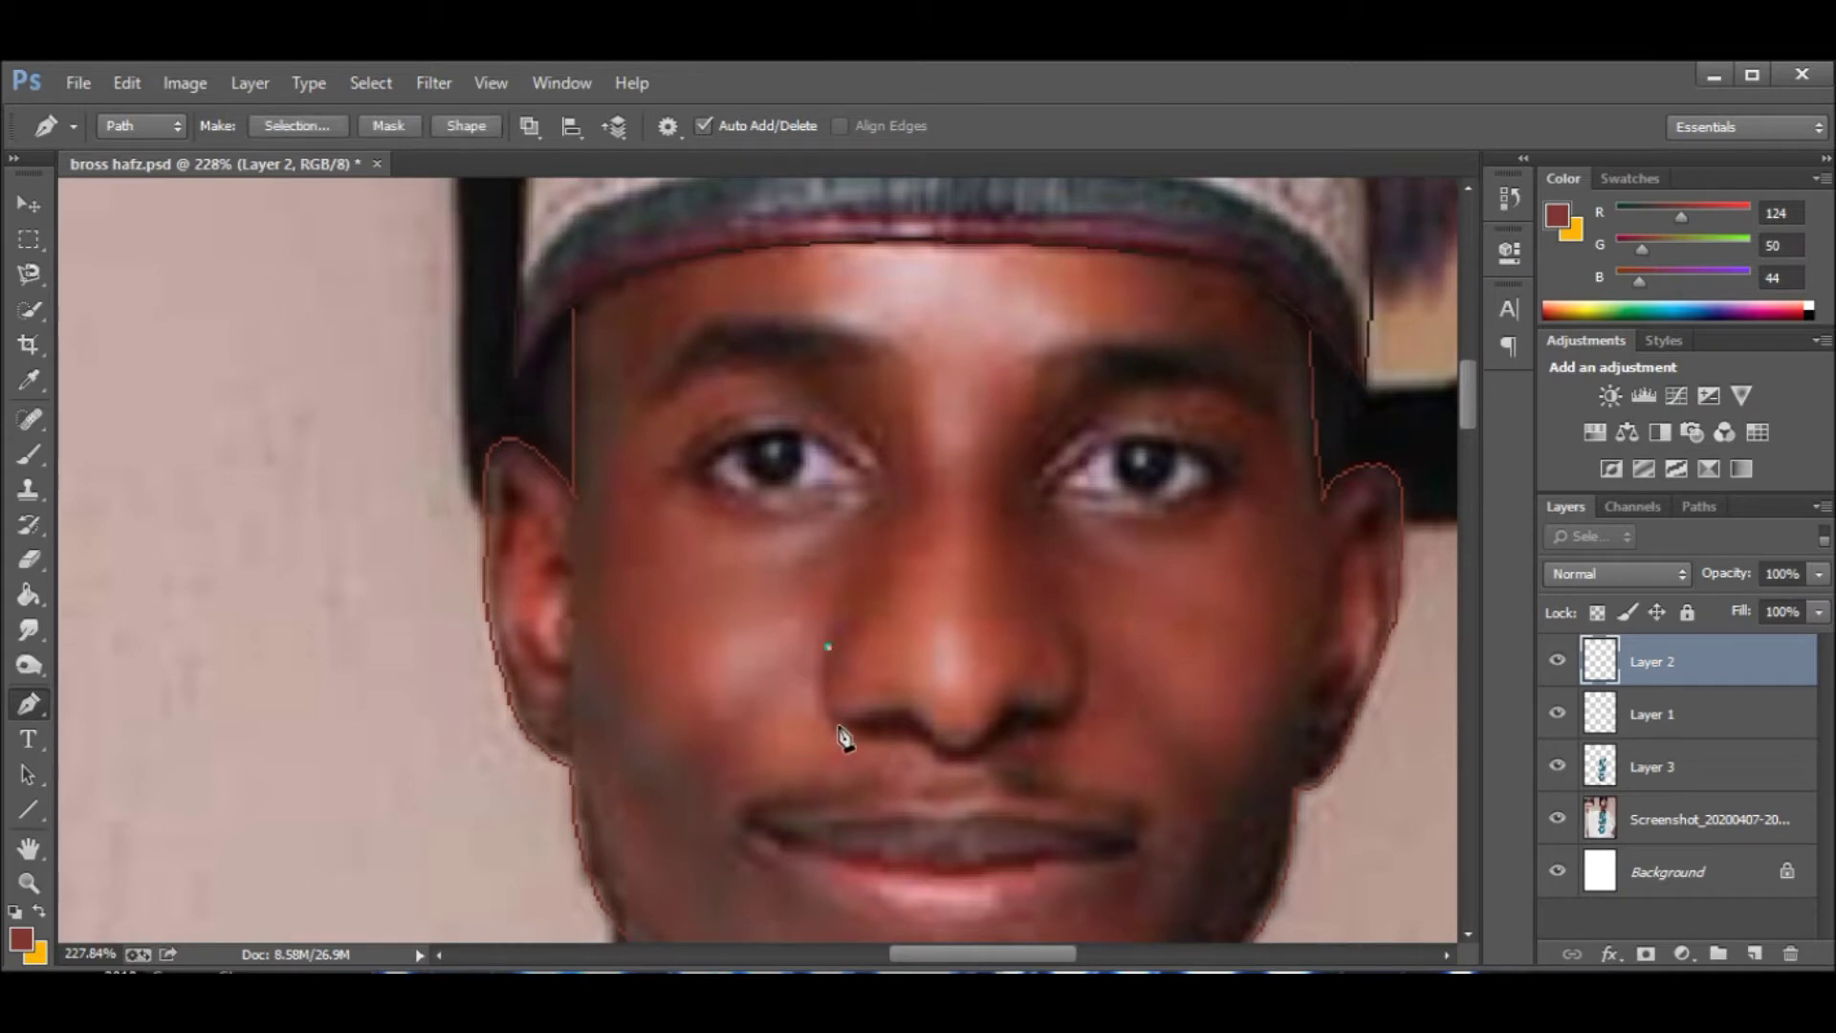
left_click(737, 398)
key("Escape")
scroll(1209, 704, "down", 2)
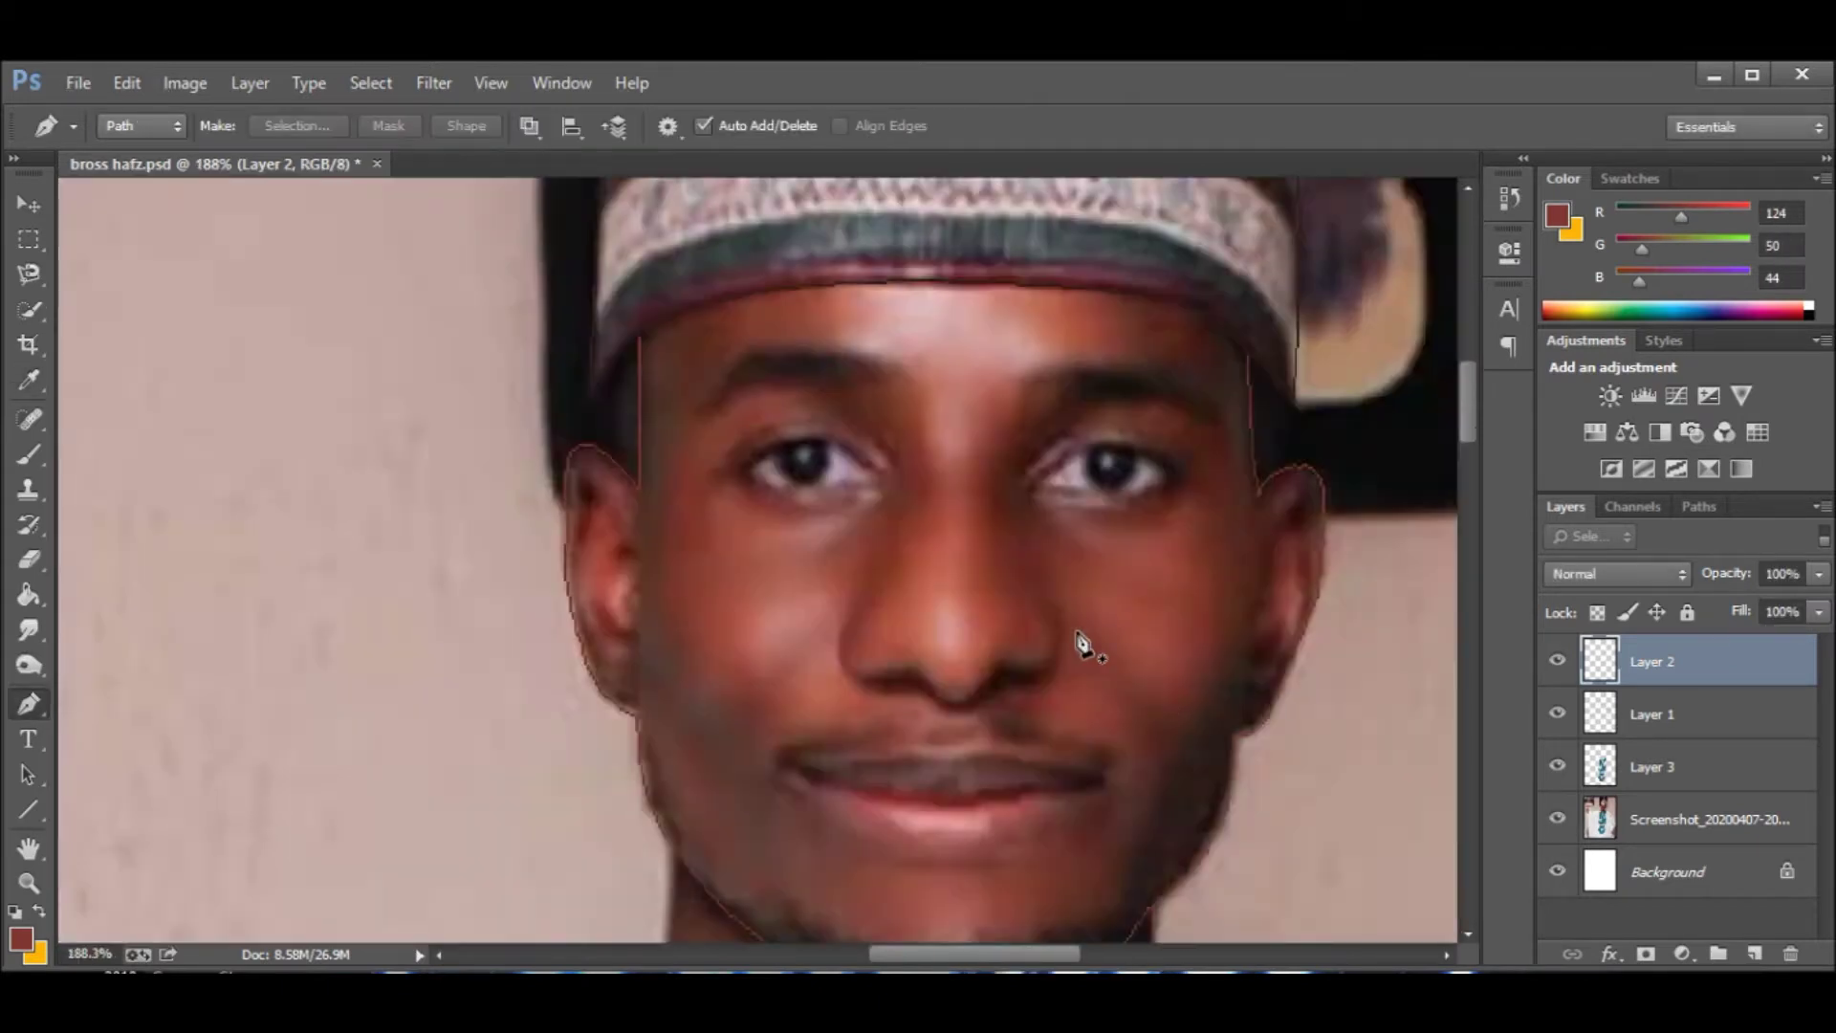
scroll(1079, 643, "up", 3)
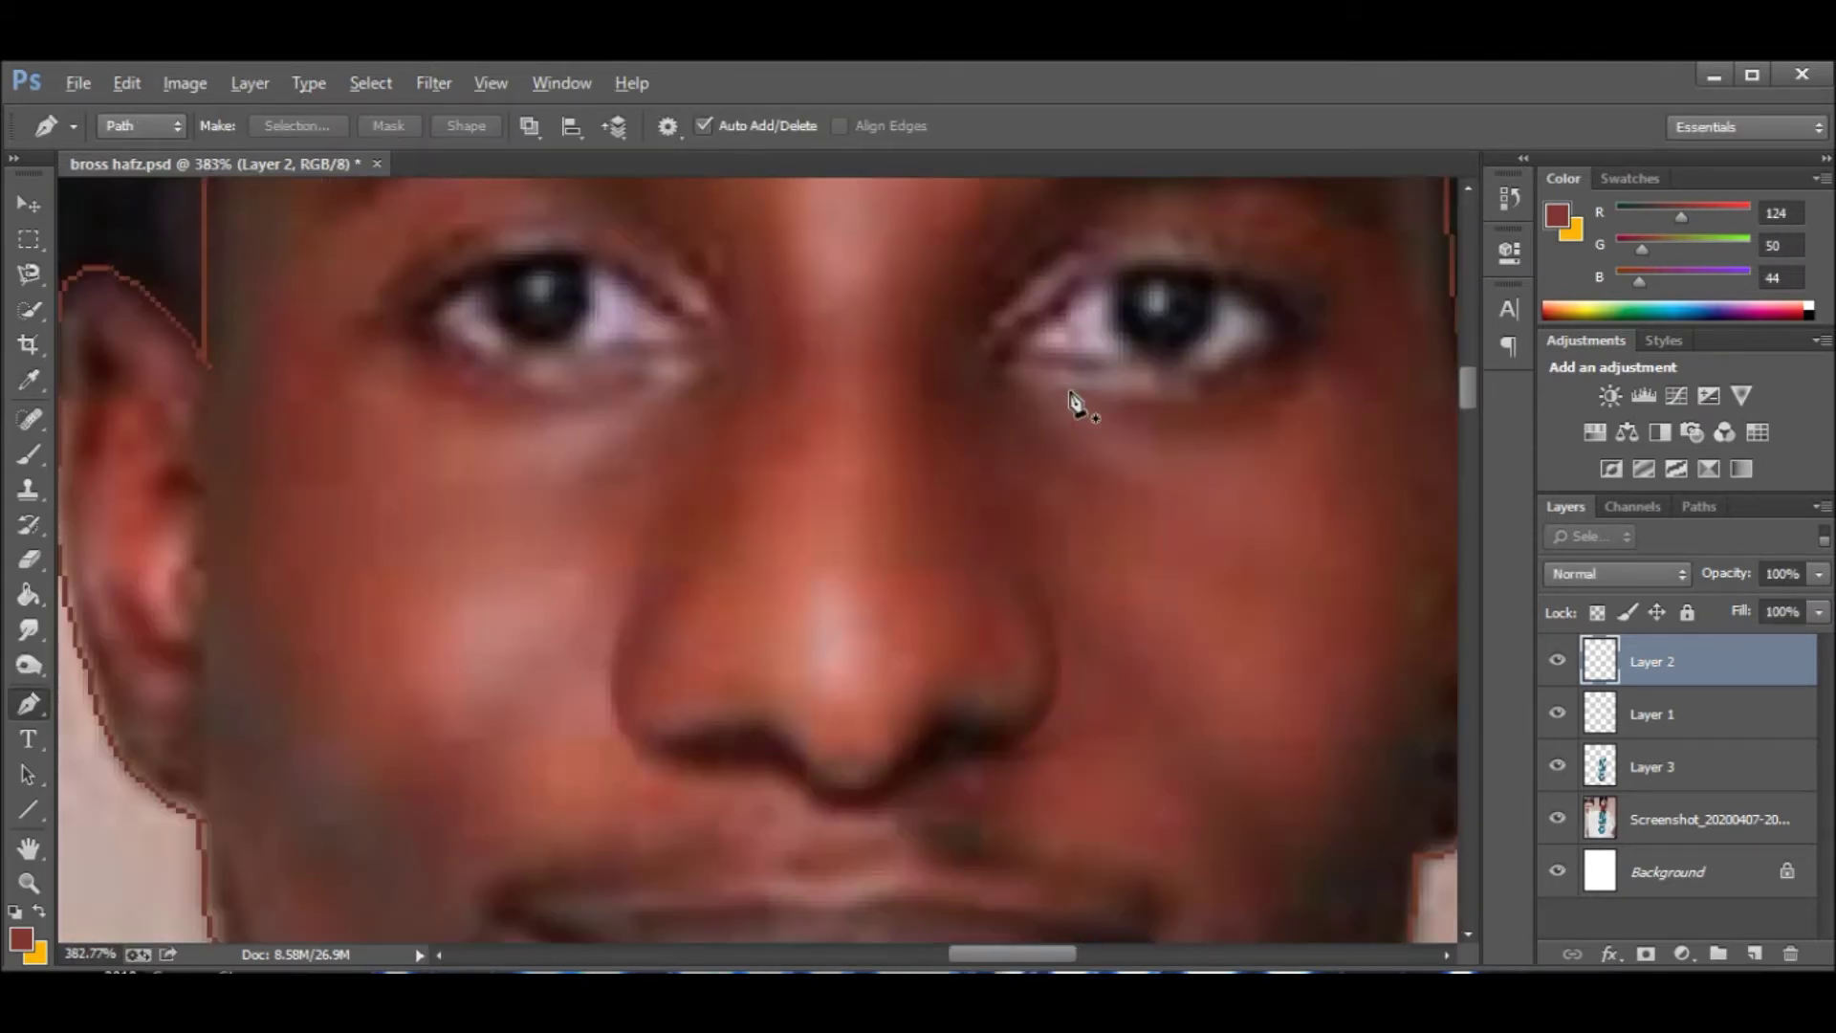
Stroke a nostril line and an under-eye line, then sample a darker line colour.
left_click(796, 760)
left_click(1098, 398)
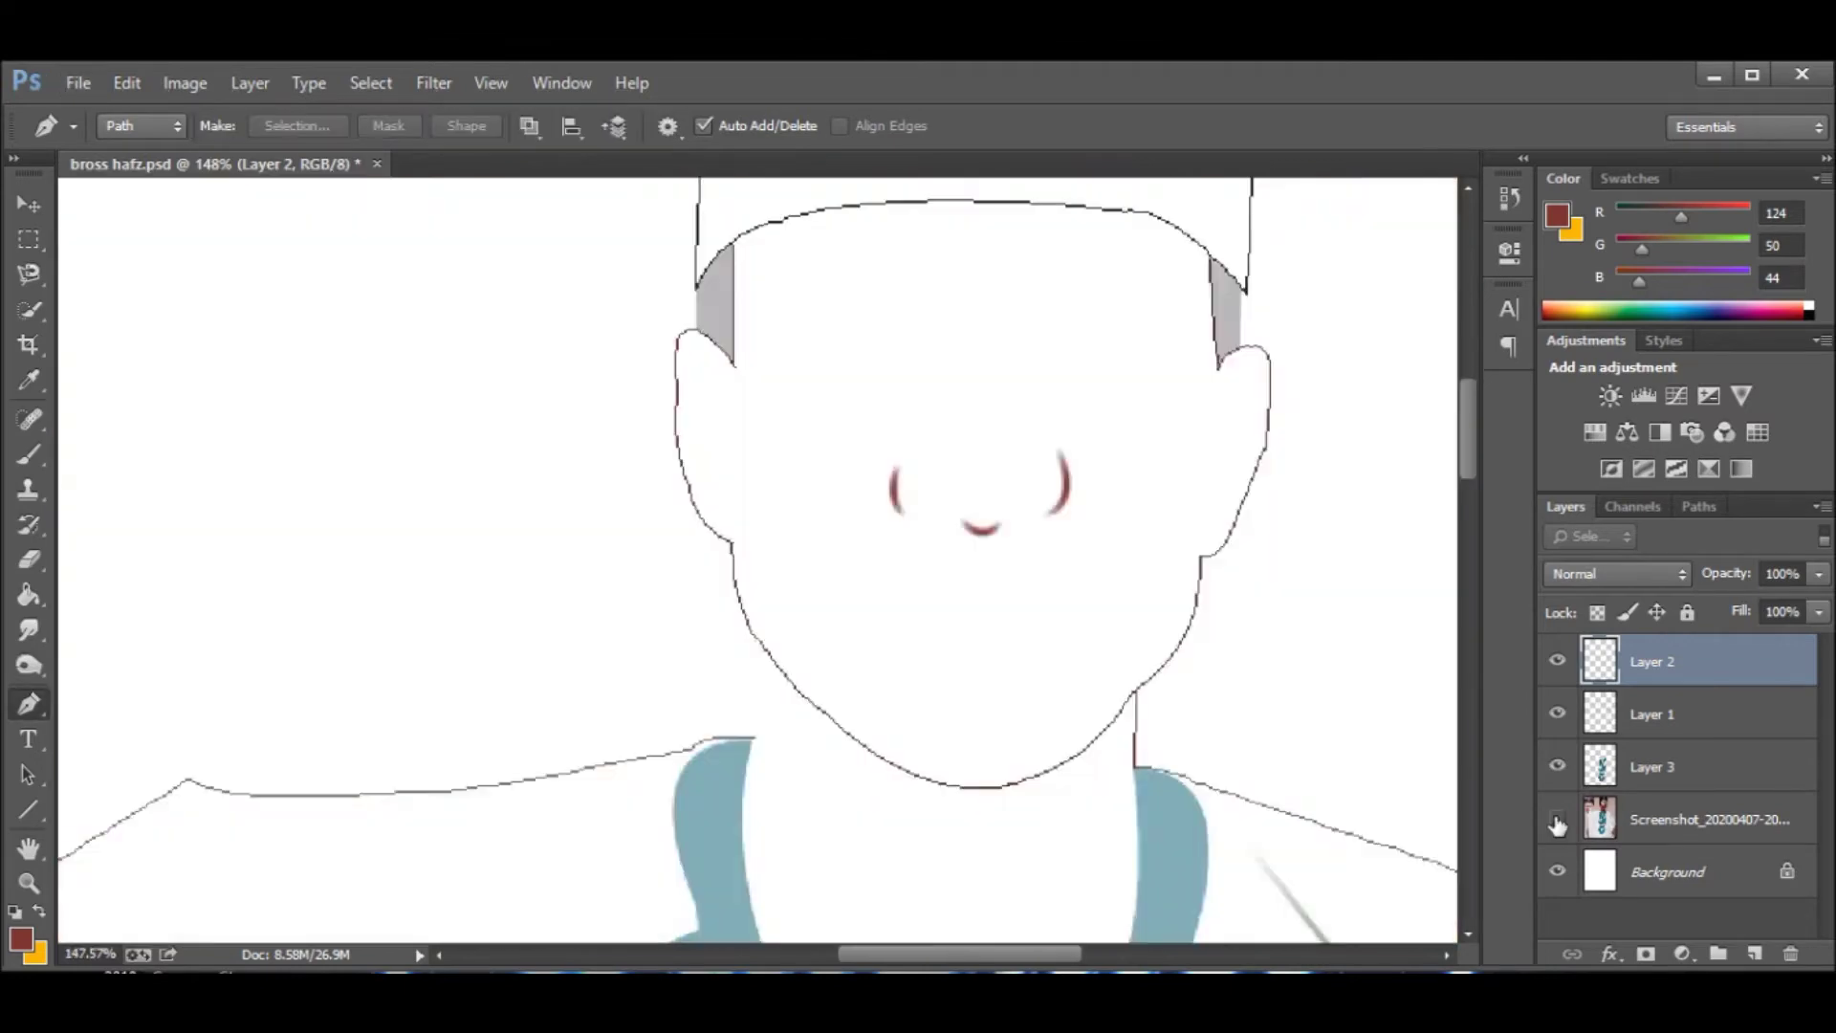
scroll(1079, 352, "down", 5)
left_click(910, 515)
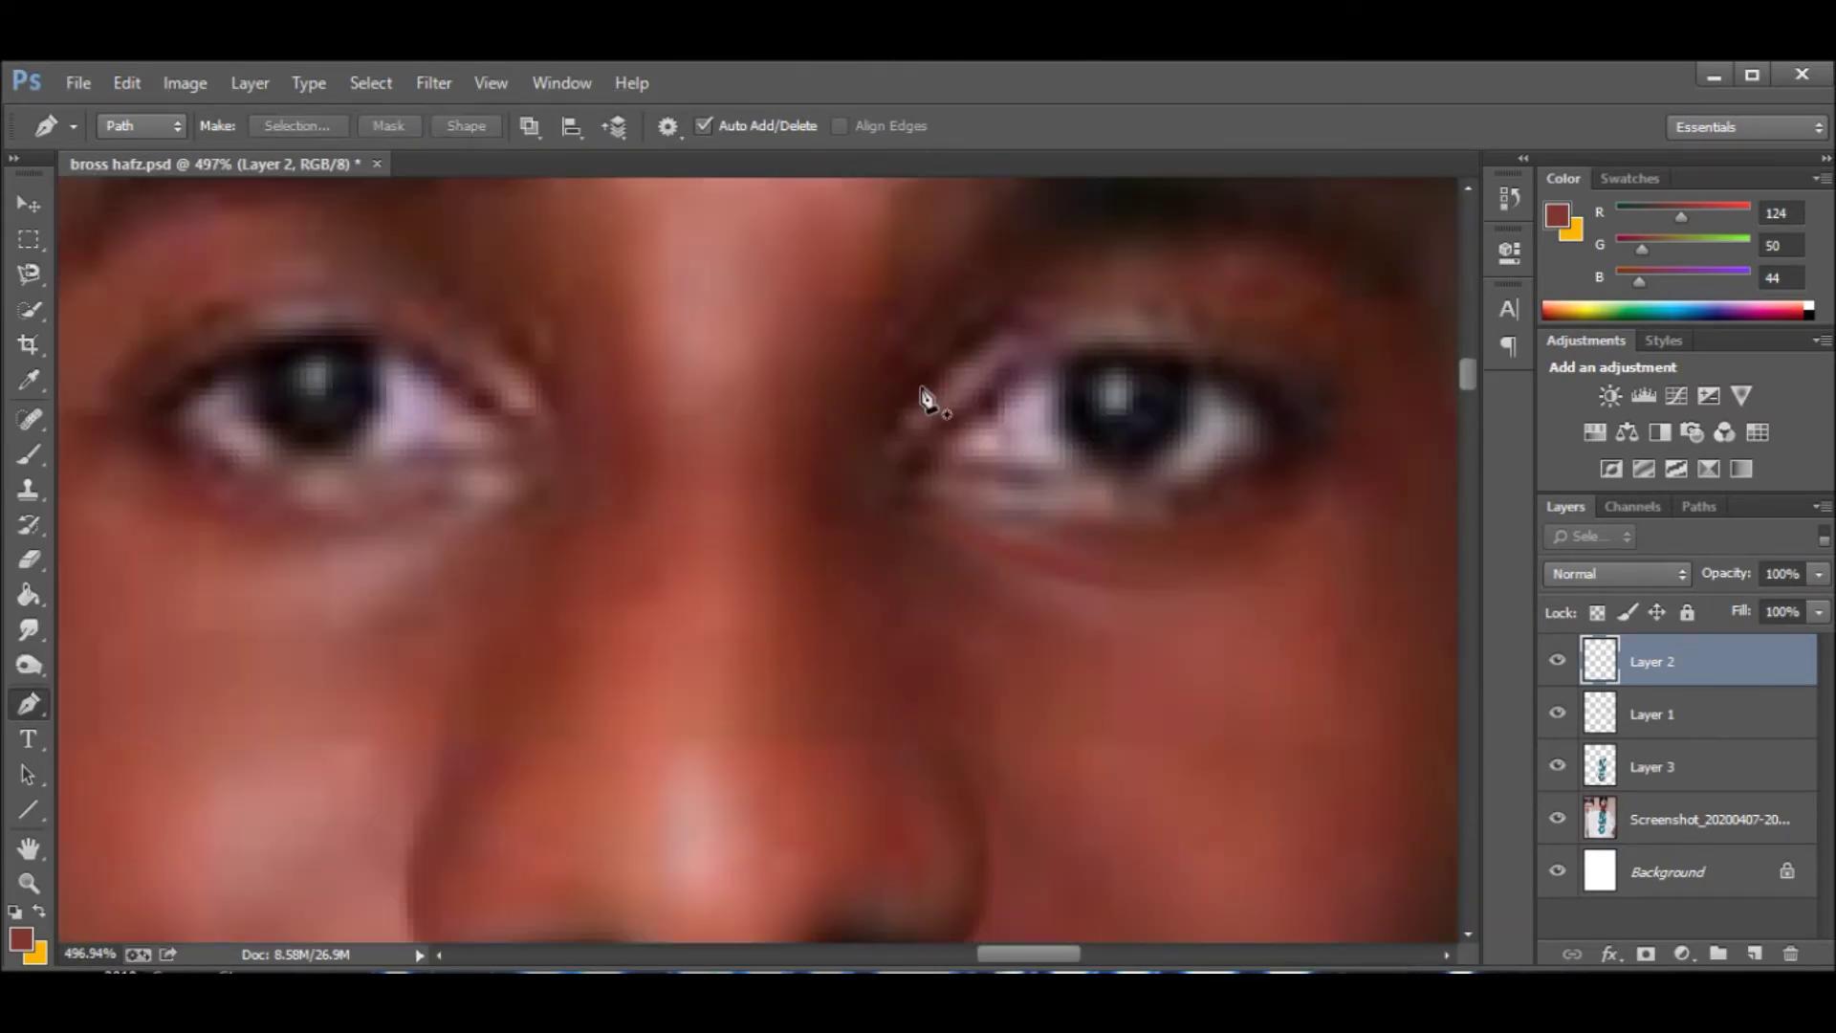
key("b")
left_click(947, 369, "alt")
key("p")
left_click(890, 422)
right_click(1093, 332)
key("Escape")
Draw a trial curve over the left eye, then delete it.
left_click(922, 388)
left_click_drag(499, 375, 274, 585)
right_click(275, 585)
left_click(359, 501)
scroll(599, 532, "down", 3)
key("b")
key("p")
Stroke a path along the eye and sample a skin colour from the face.
left_click(925, 460)
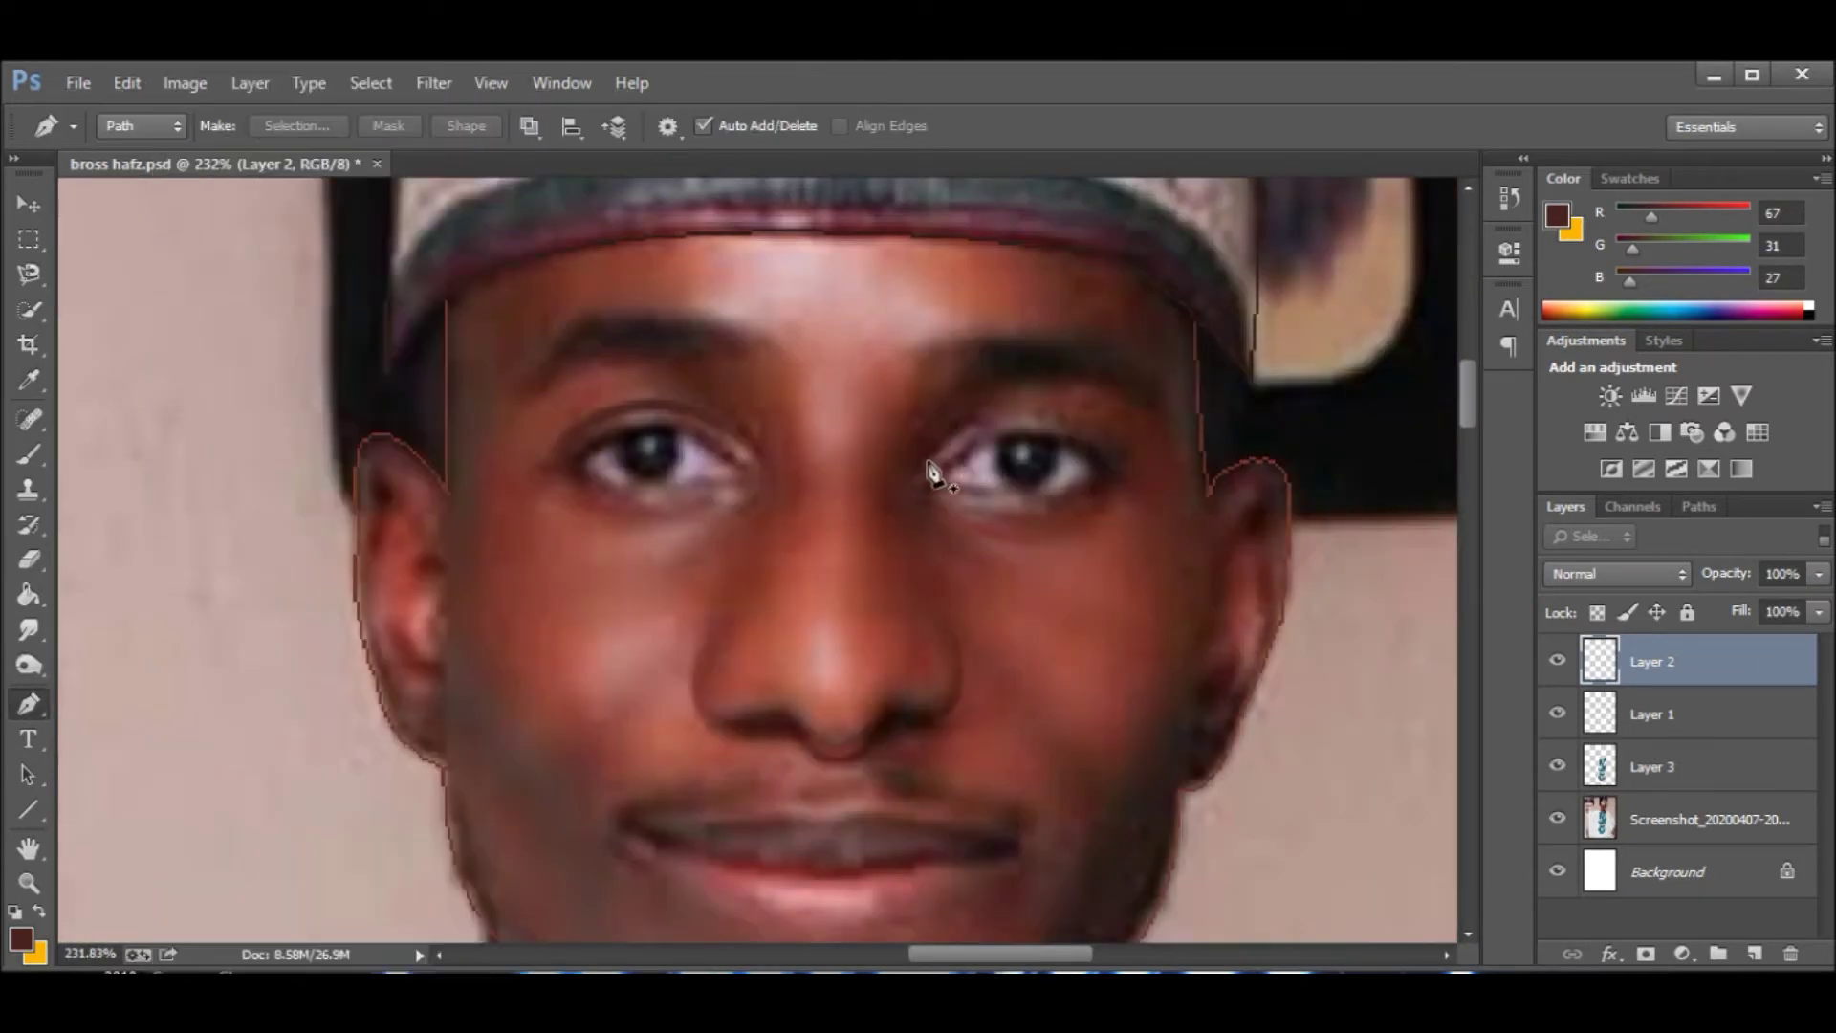
right_click(1234, 450)
left_click(1233, 522)
key("b")
scroll(626, 474, "up", 3)
left_click(626, 473, "alt")
key("p")
scroll(606, 647, "down", 2)
key("b")
key("p")
Stroke the eye path and a first line along the ear.
right_click(1051, 593)
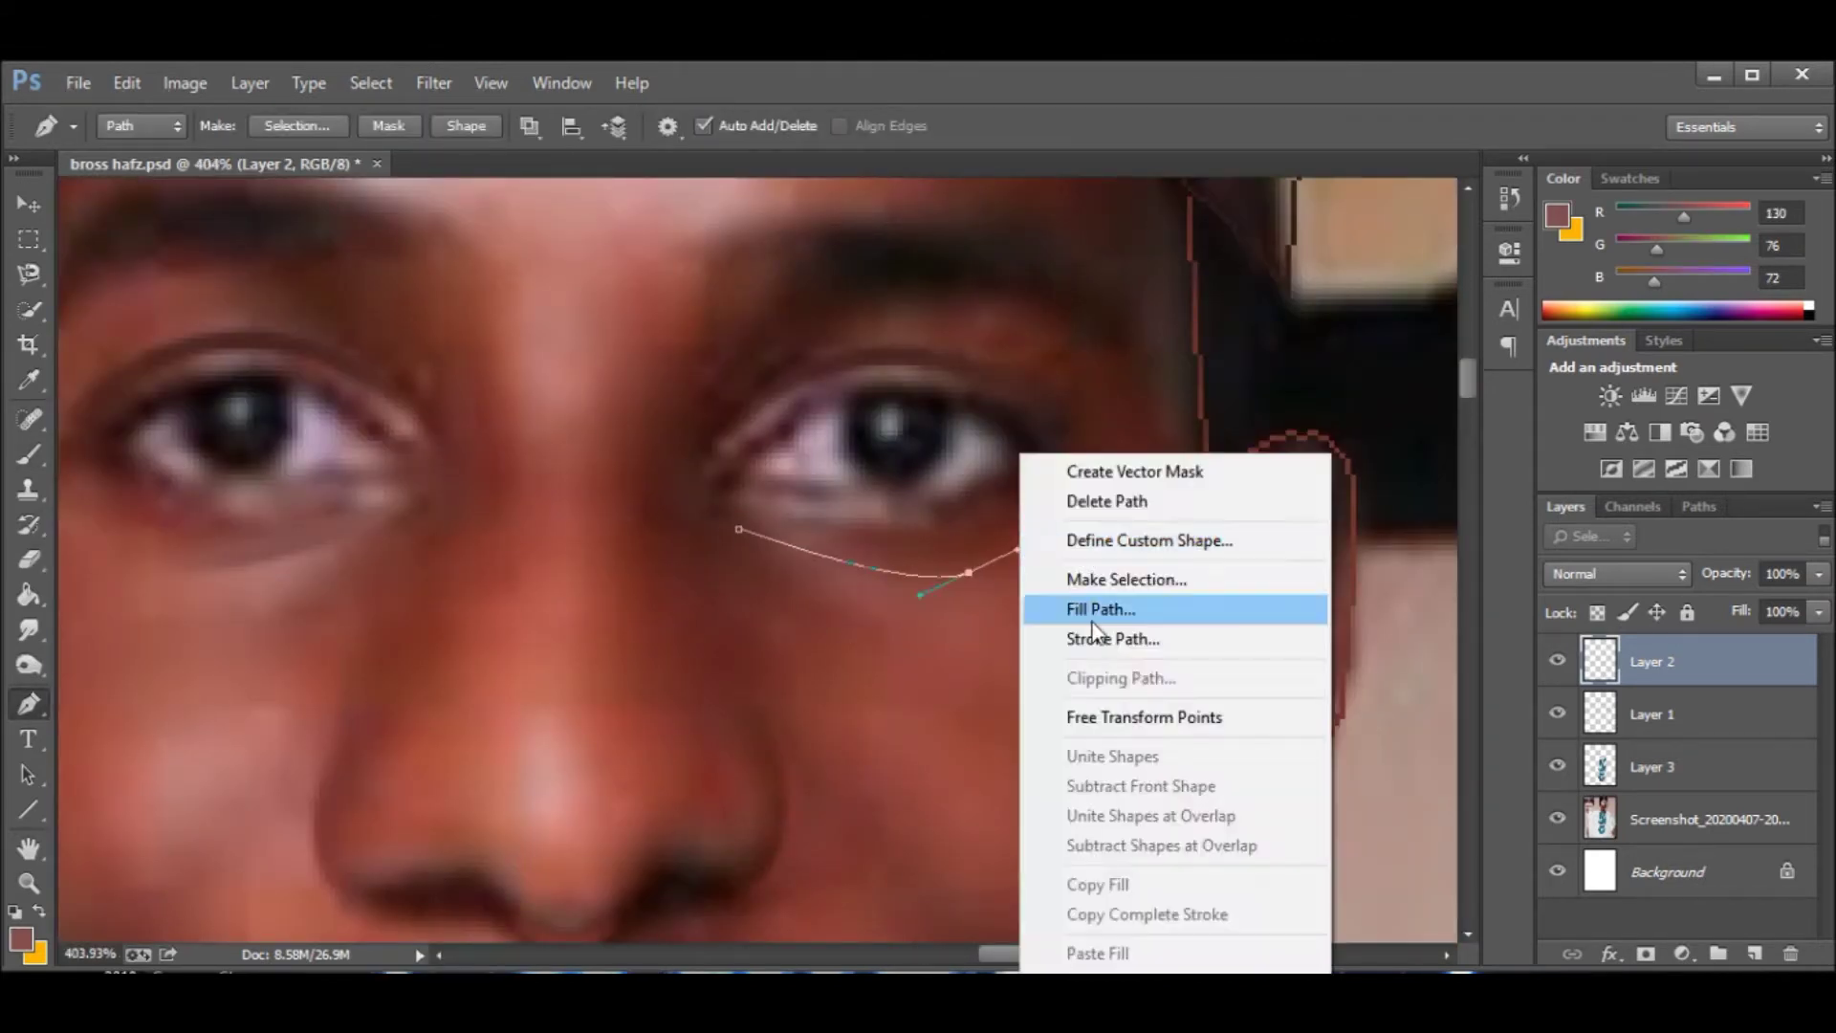
left_click(1100, 504)
scroll(1435, 868, "down", 5)
scroll(870, 540, "up", 5)
left_click(762, 820)
right_click(770, 320)
left_click(926, 525)
left_click(784, 555, "alt")
Curve further paths up and along the ear edge.
left_click_drag(771, 433, 765, 399)
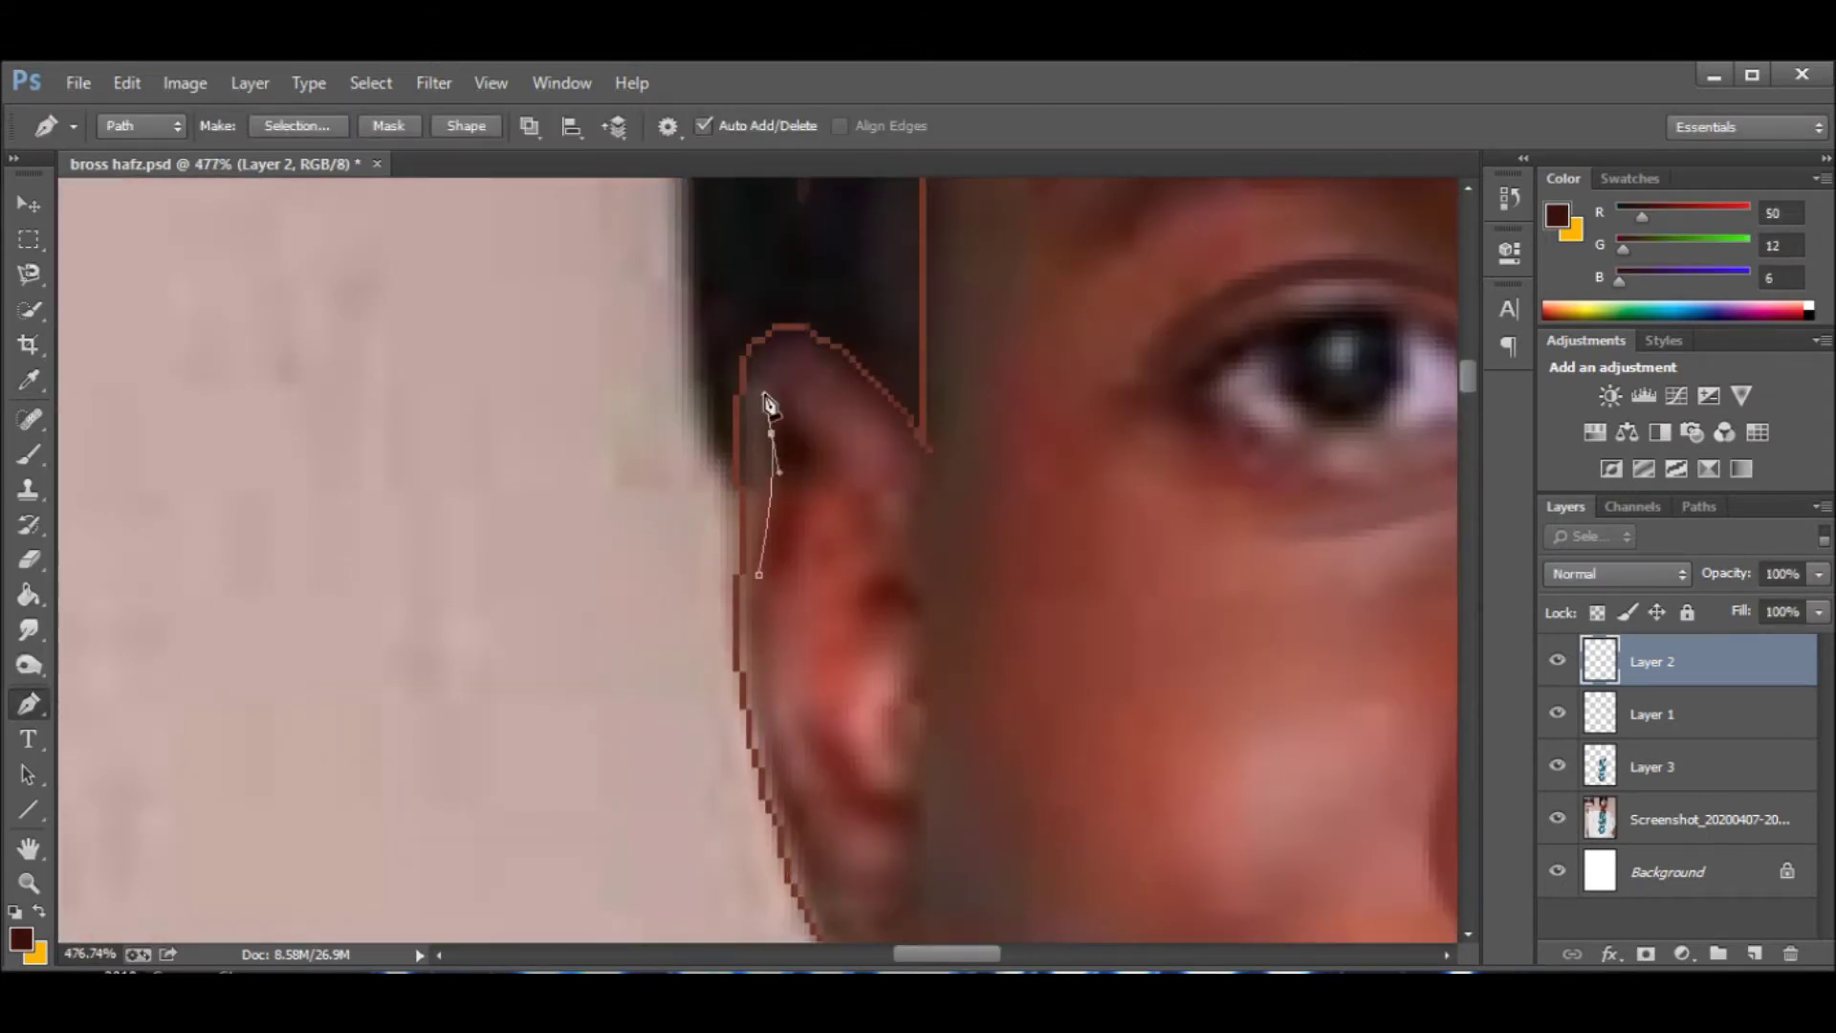
right_click(937, 623)
left_click(1071, 639)
scroll(832, 705, "down", 3)
left_click(848, 476)
left_click_drag(920, 476, 937, 528)
right_click(961, 626)
left_click(1071, 636)
Pull the last ear curve into shape and stroke it with the brush.
scroll(1071, 636, "down", 5)
scroll(1156, 656, "up", 5)
left_click_drag(1242, 631, 1245, 815)
right_click(1224, 566)
left_click(1324, 328)
scroll(1222, 407, "down", 5)
left_click_drag(1222, 406, 1119, 706)
scroll(1049, 380, "up", 2)
scroll(1049, 380, "down", 5)
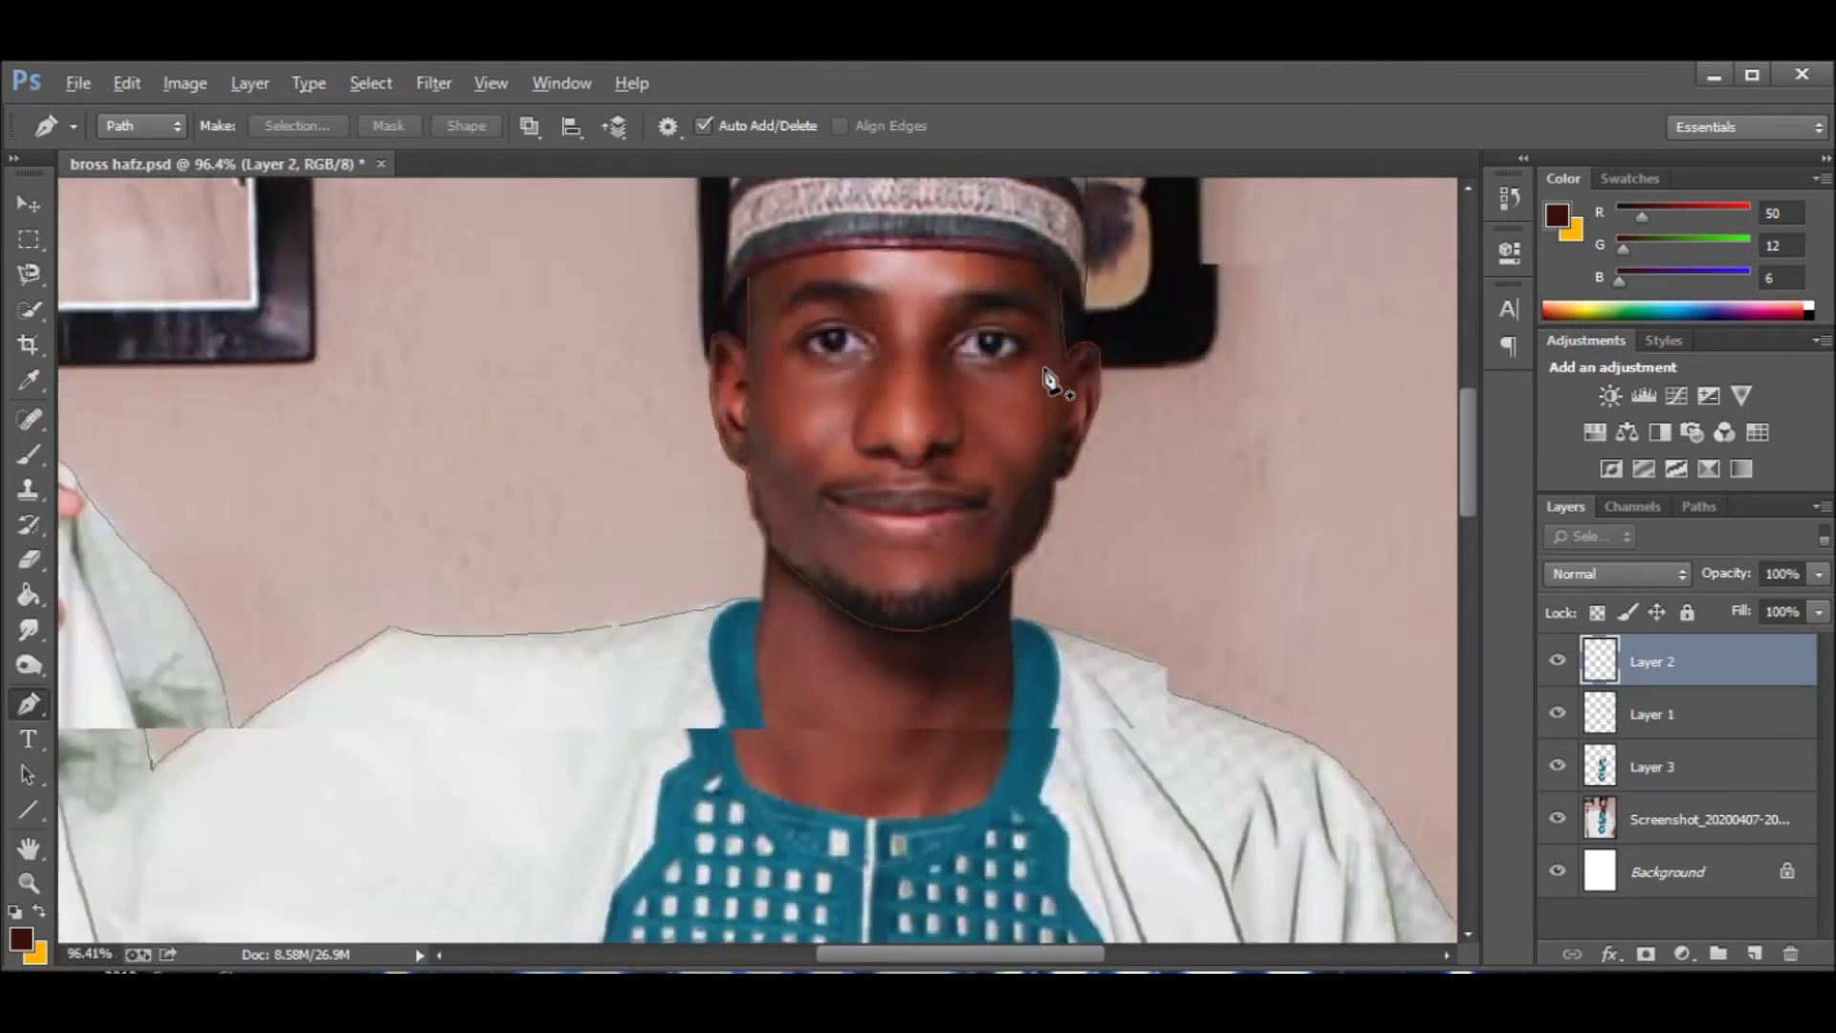
Hide and re-show the photo layer to check the face line art.
left_click(1557, 818)
scroll(798, 487, "up", 4)
scroll(799, 488, "up", 2)
left_click(1557, 818)
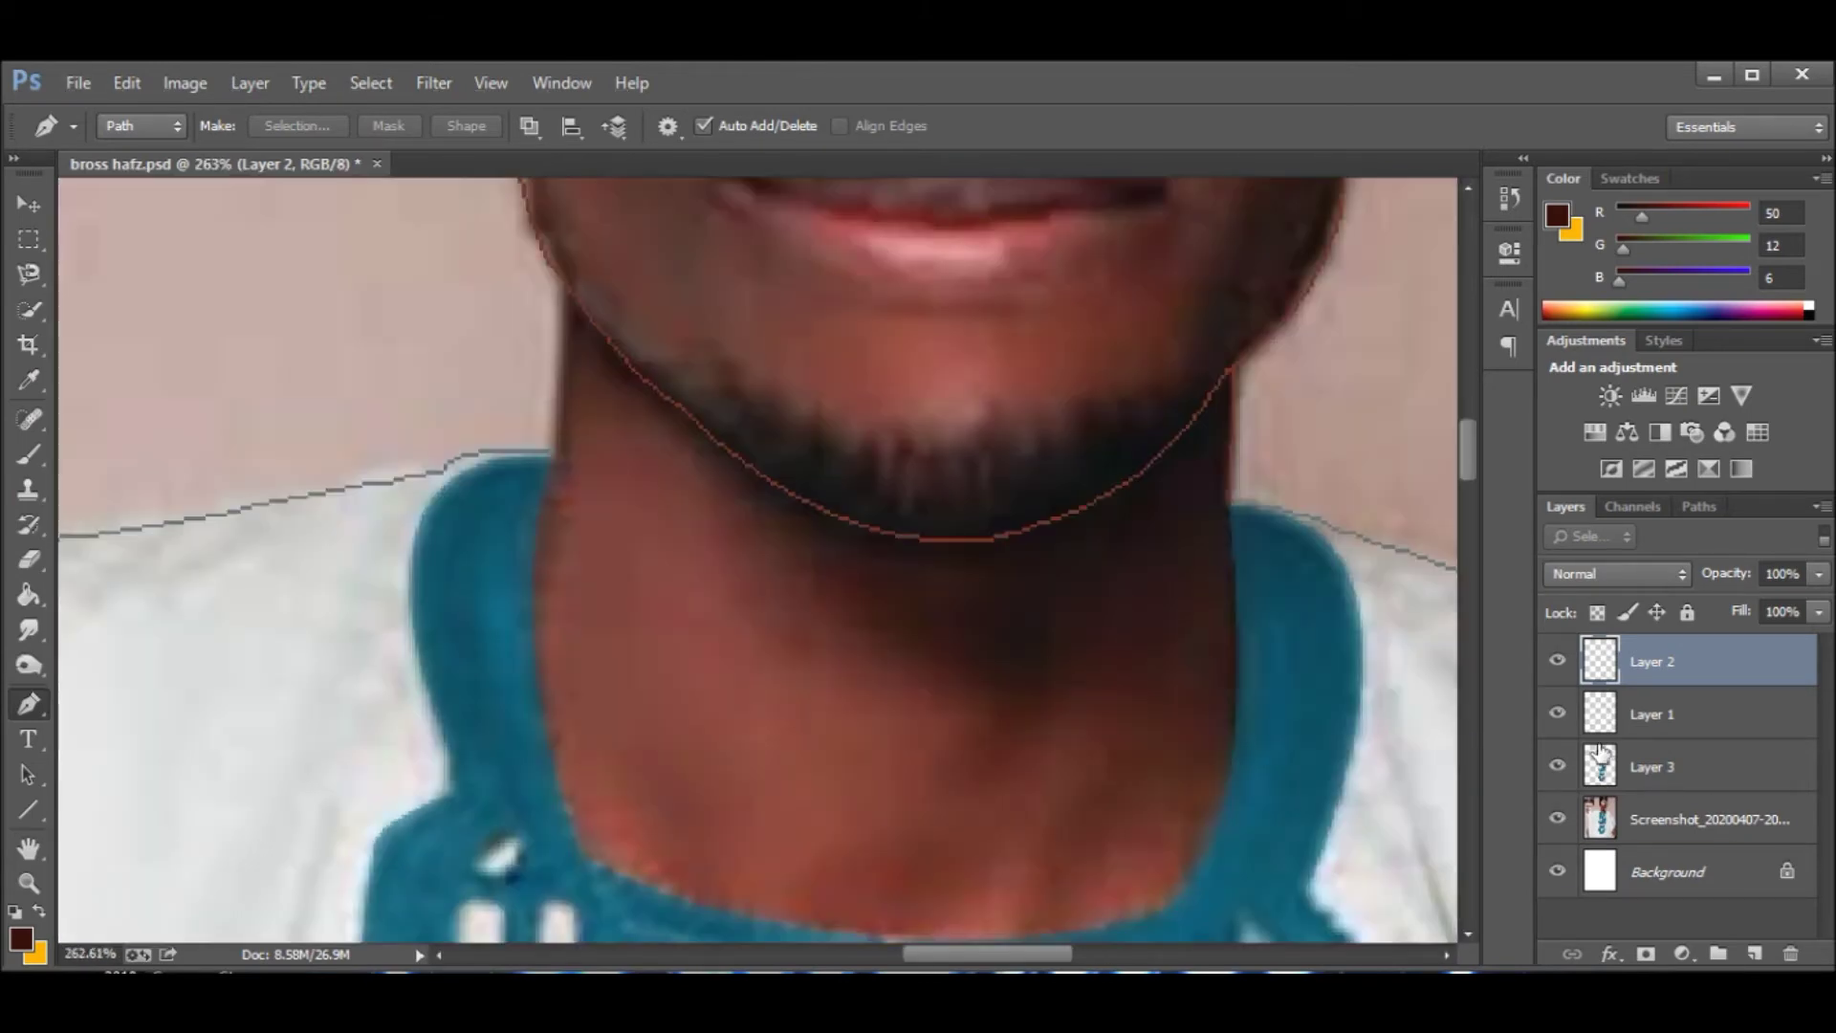
Brush-stroke a short path down the side of the neck and clear it.
left_click(559, 455)
right_click(560, 455)
key("Escape")
right_click(547, 455)
left_click(564, 639)
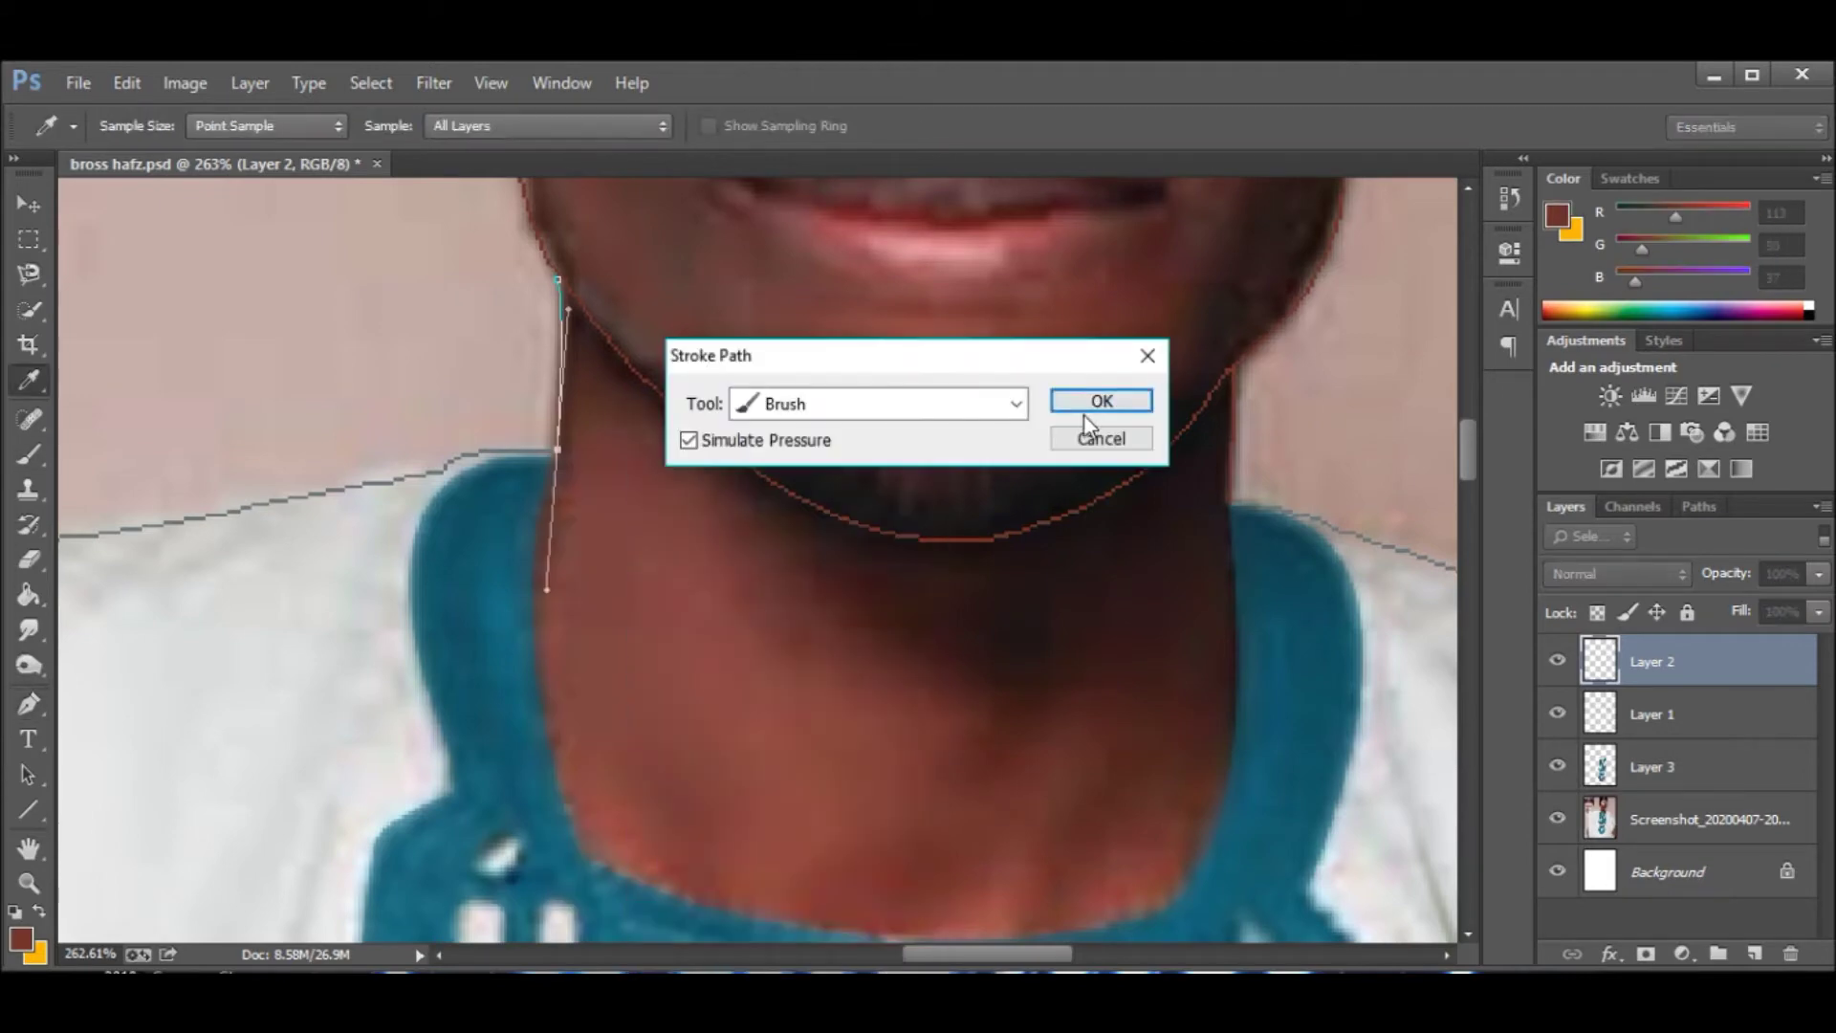
left_click(1086, 413)
key("ctrl+0")
scroll(1095, 411, "up", 3)
scroll(214, 546, "up", 3)
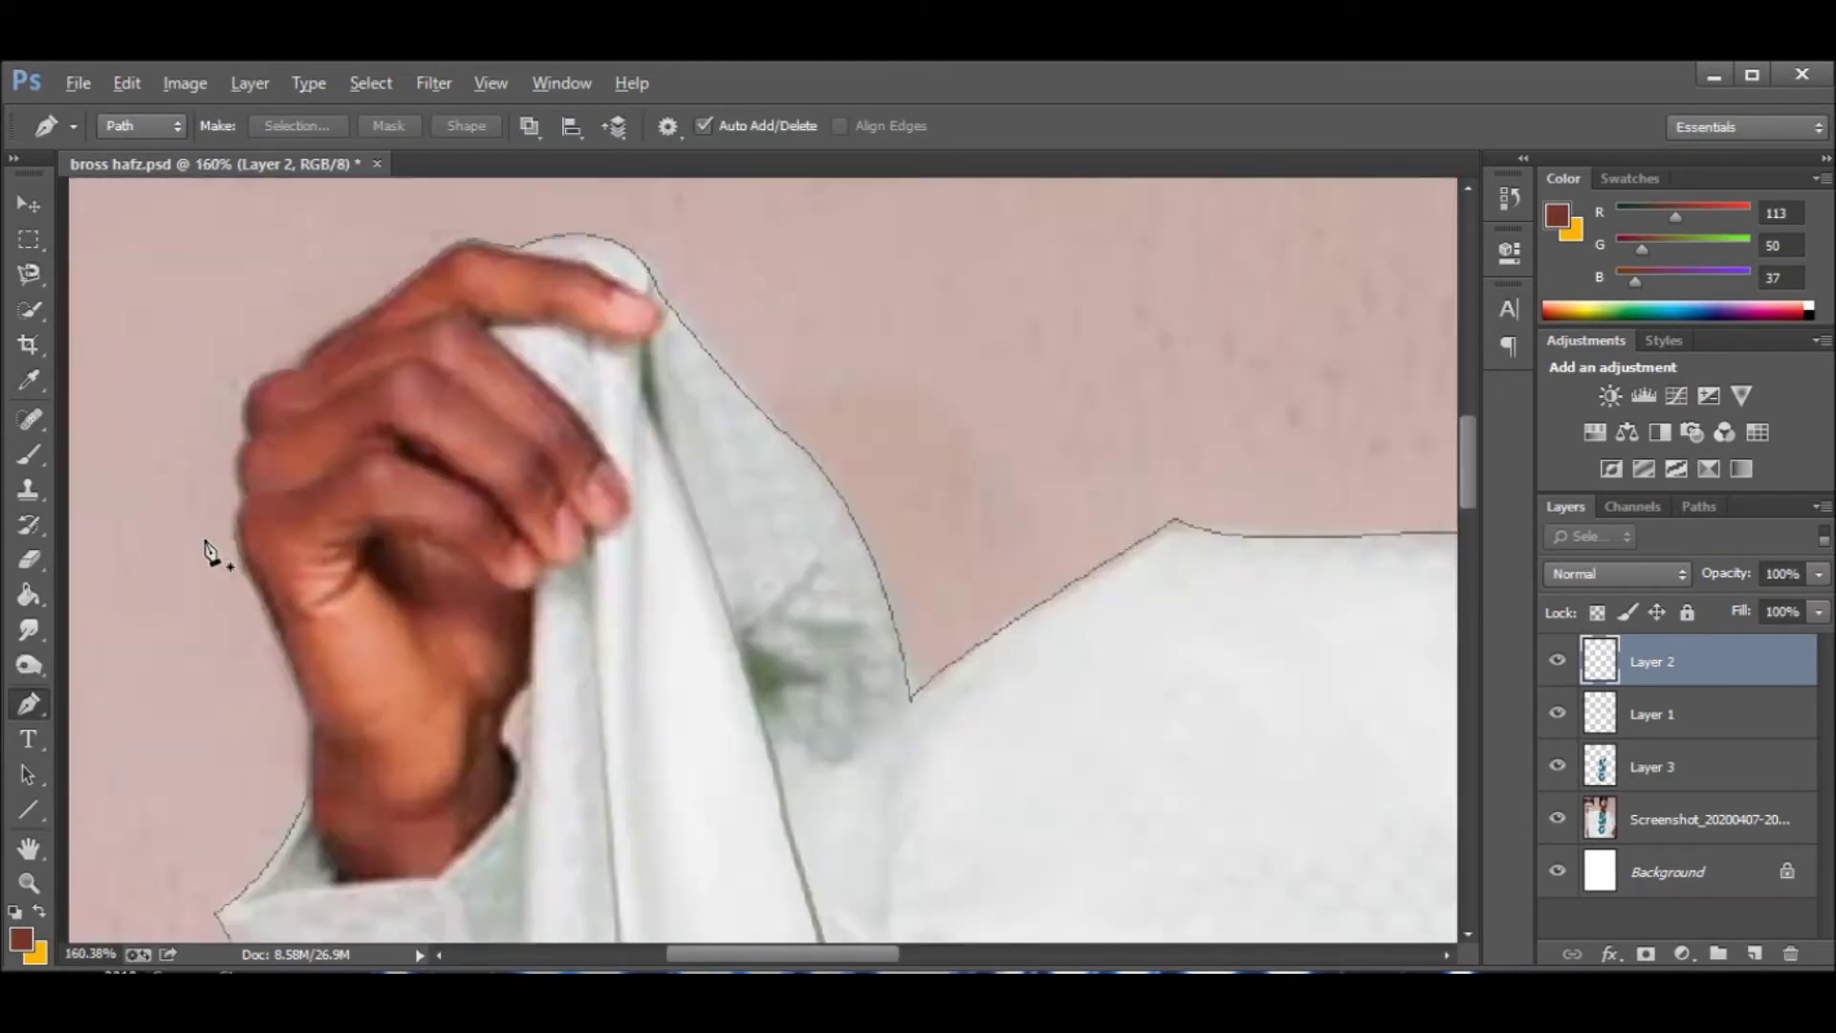
Begin a path on the raised hand, undoing the curve and deleting a stray anchor.
scroll(328, 655, "up", 2)
left_click(486, 639)
left_click_drag(579, 627, 580, 609)
key("ctrl+z")
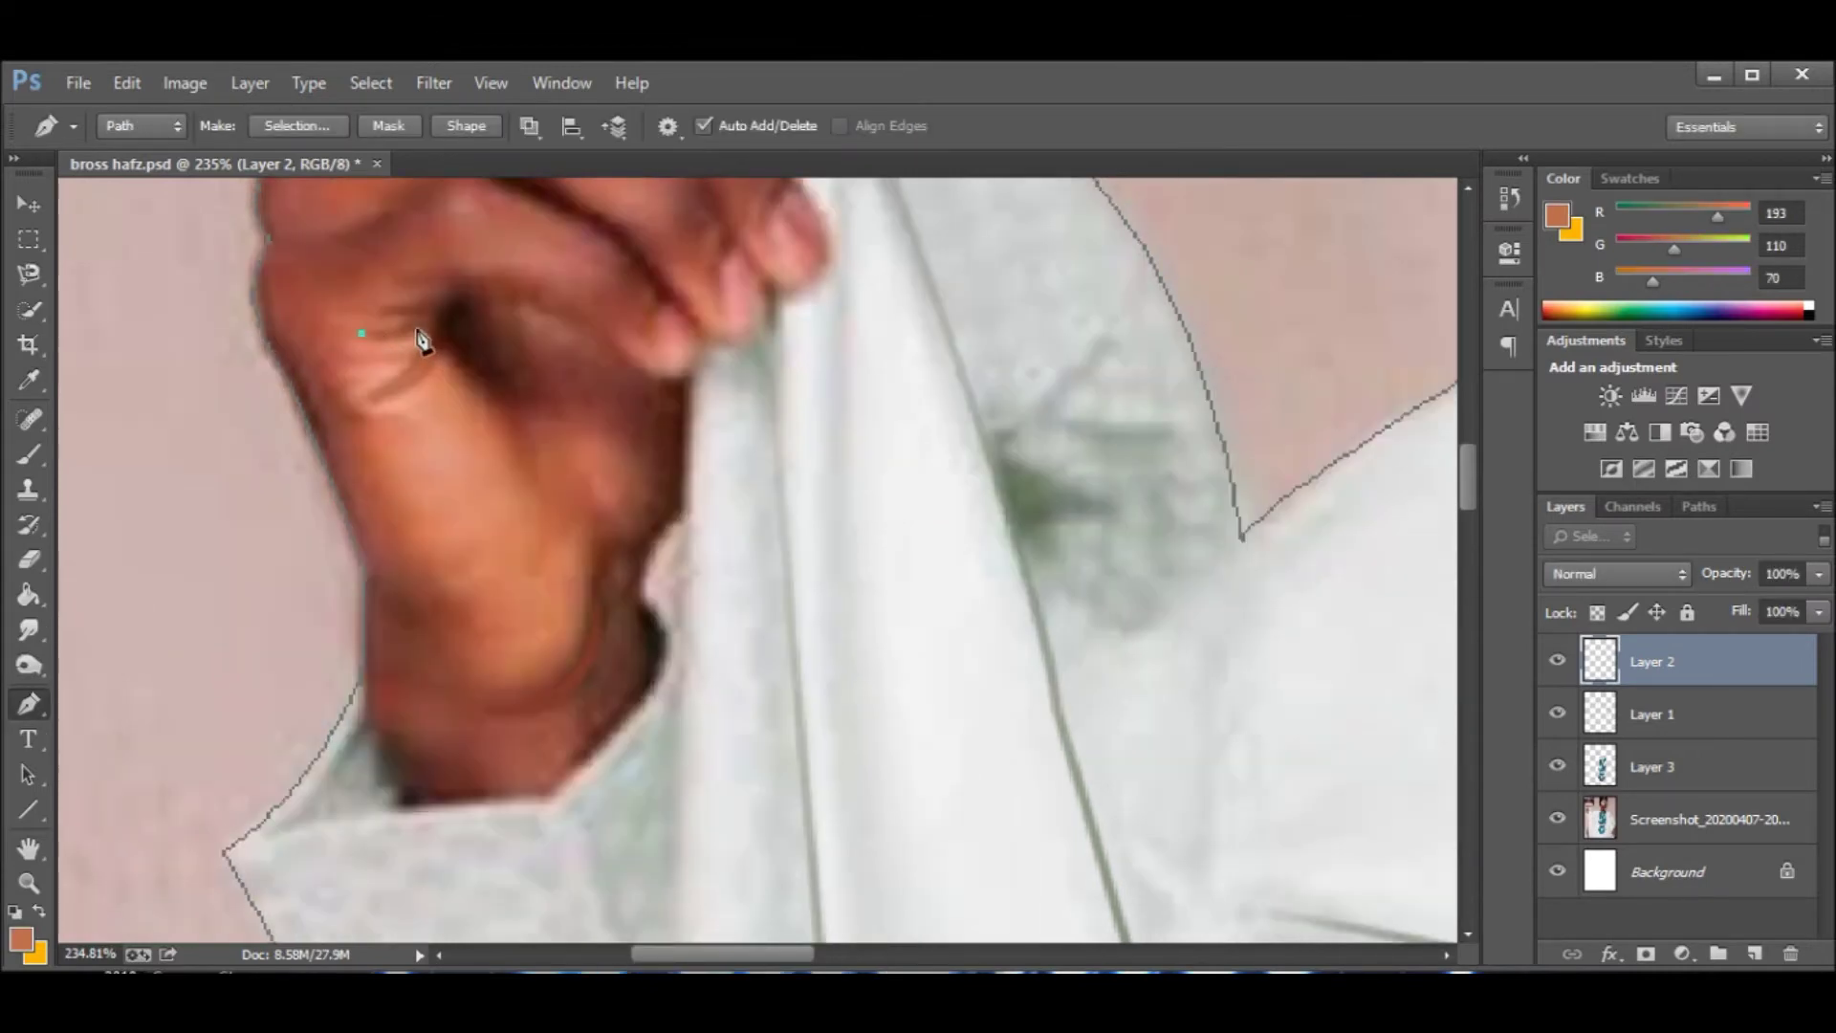
right_click(421, 340)
left_click(478, 411)
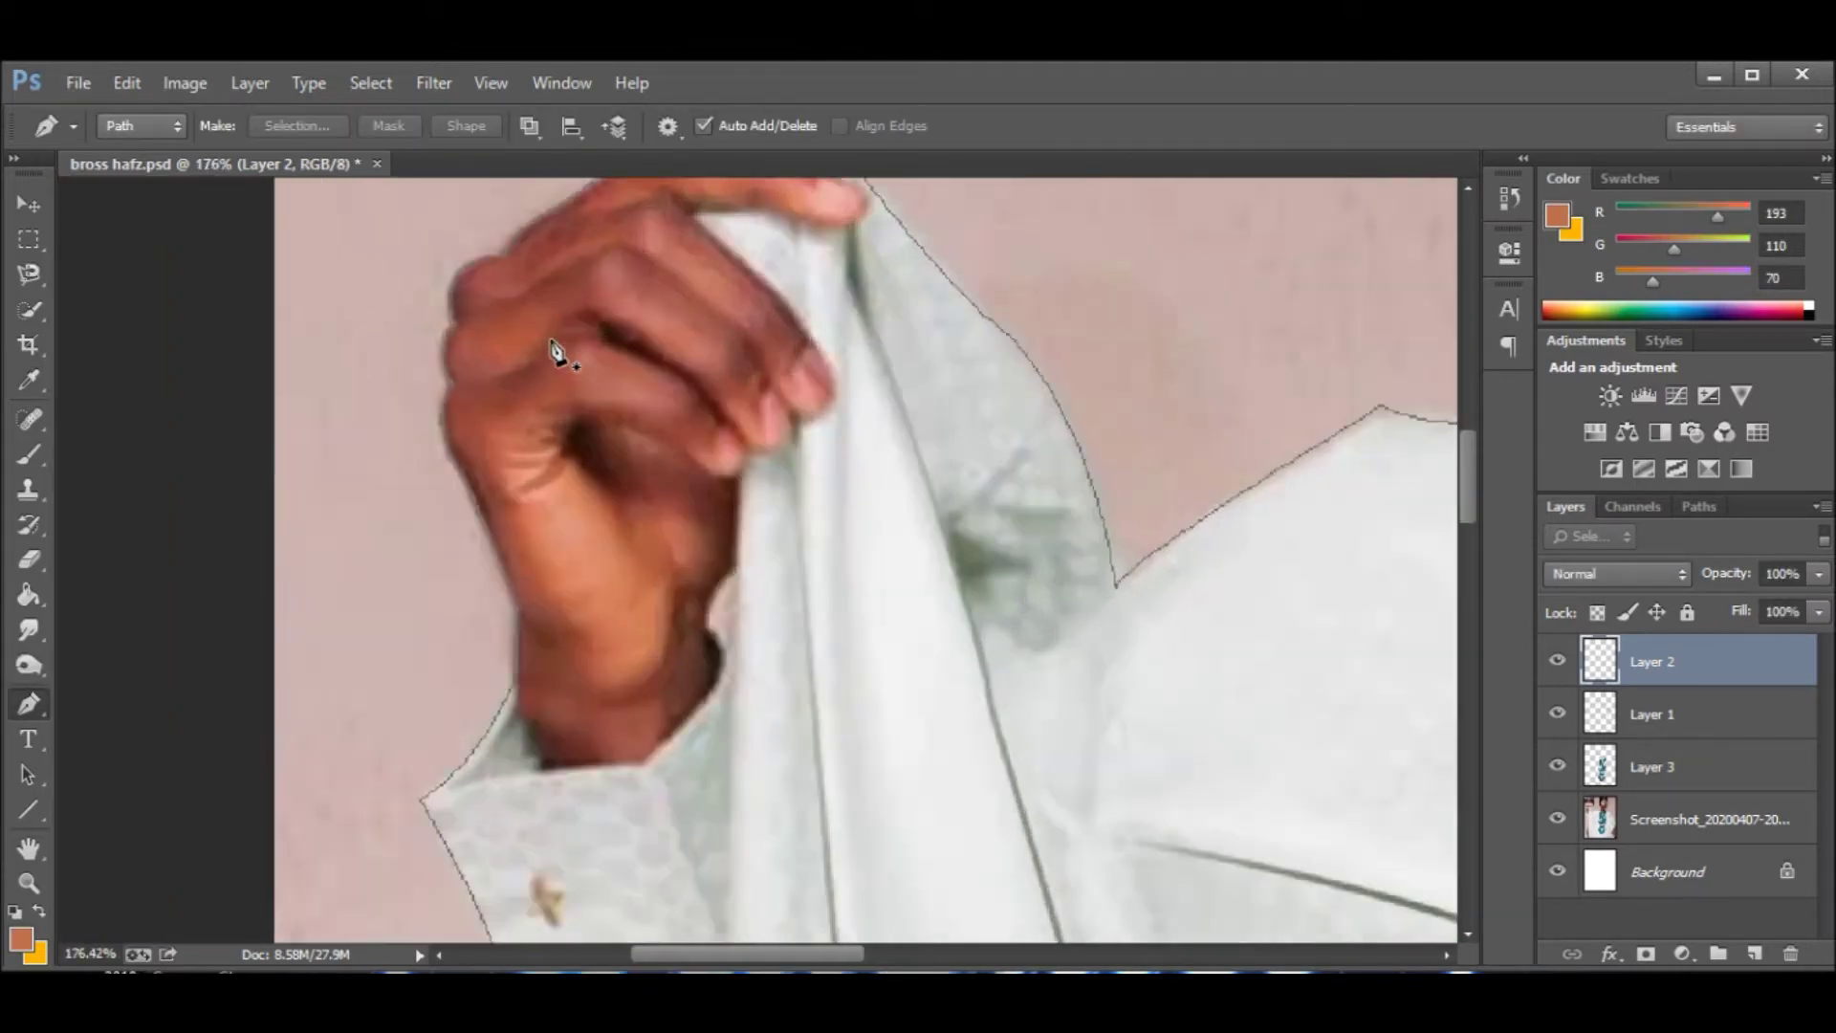
Fill a knuckle crease path at 30% opacity.
left_click(607, 484)
scroll(569, 505, "up", 3)
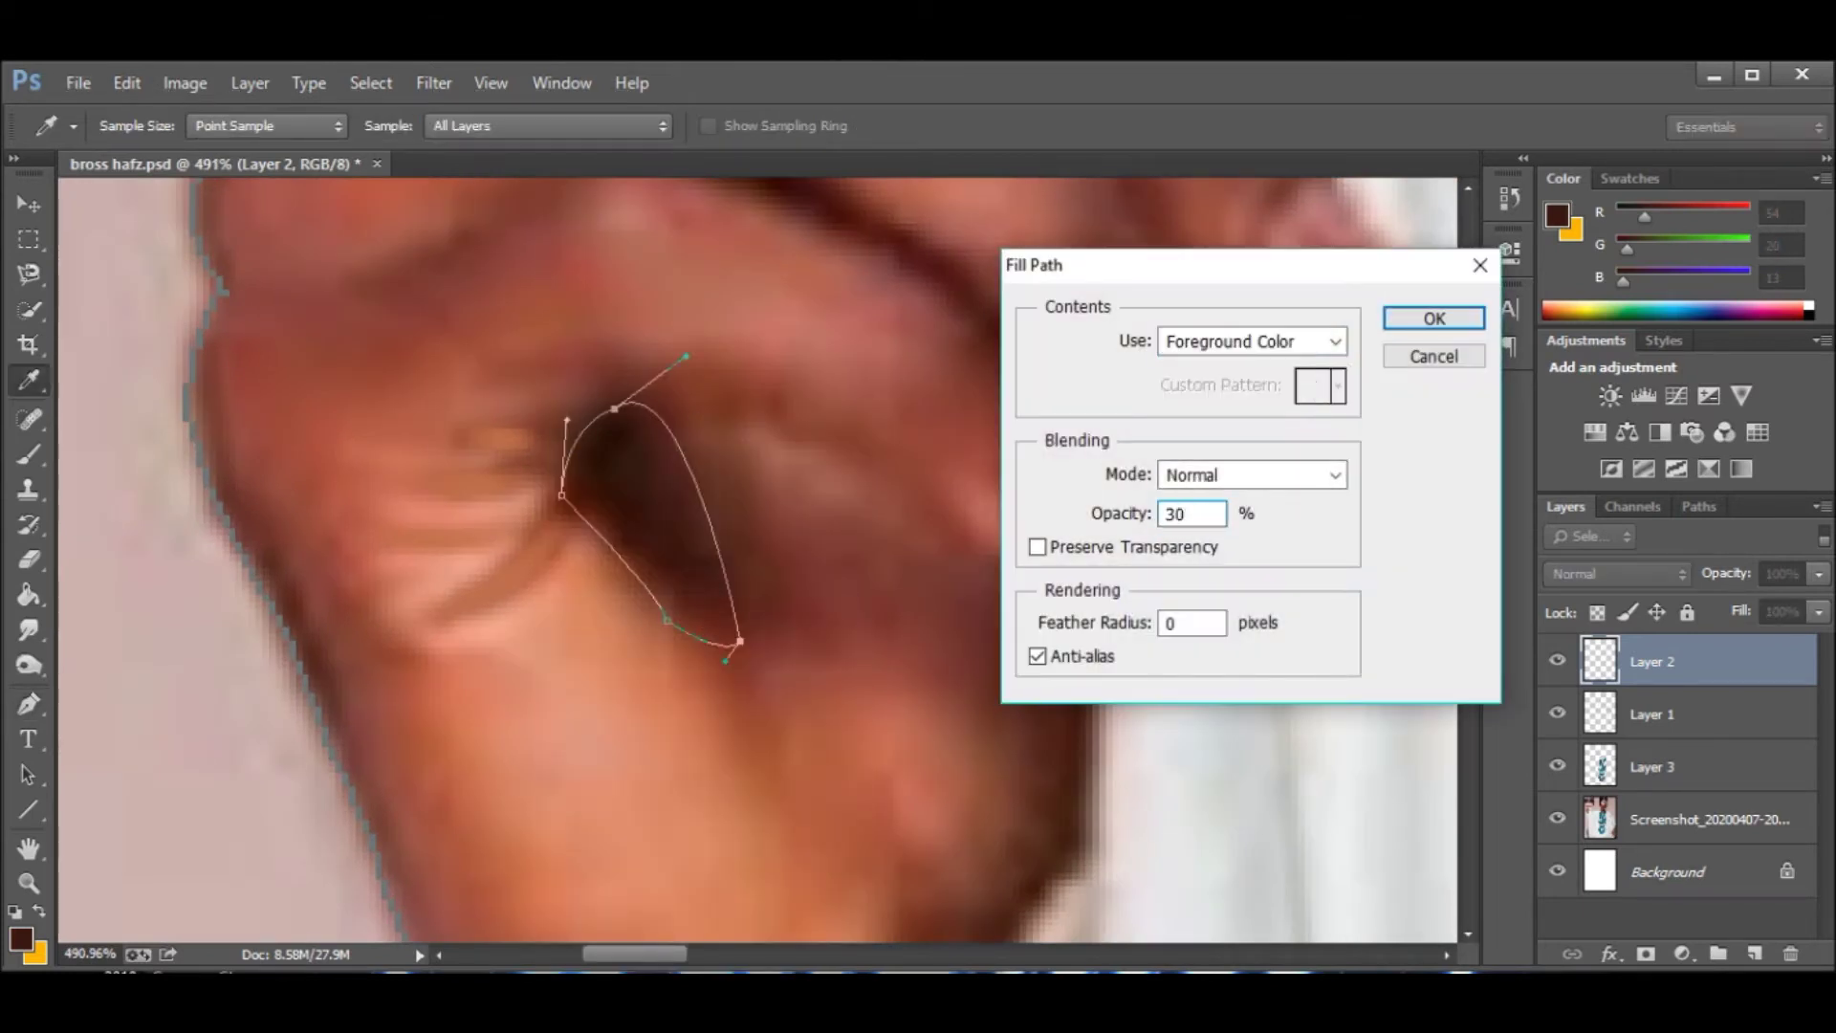
key("Return")
scroll(841, 411, "down", 3)
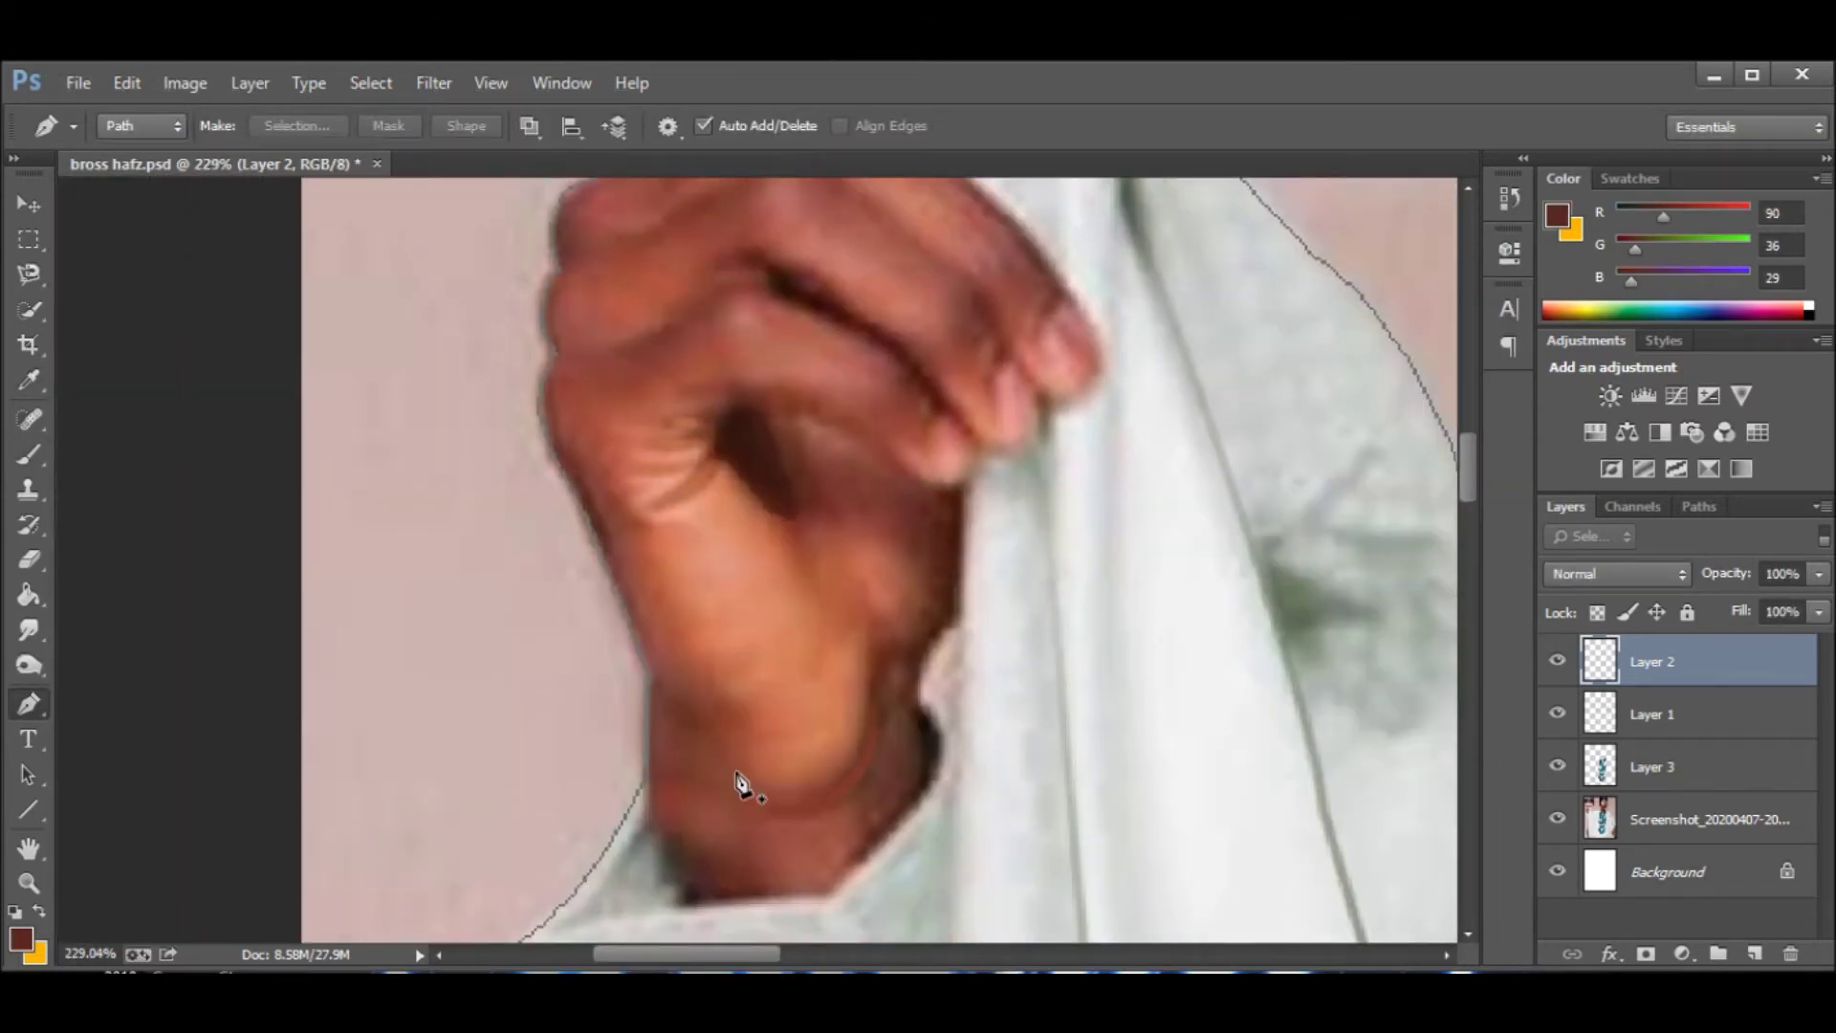
Trace paths along the wrist edge and along the finger.
left_click(645, 784)
left_click(694, 867)
scroll(694, 867, "up", 3)
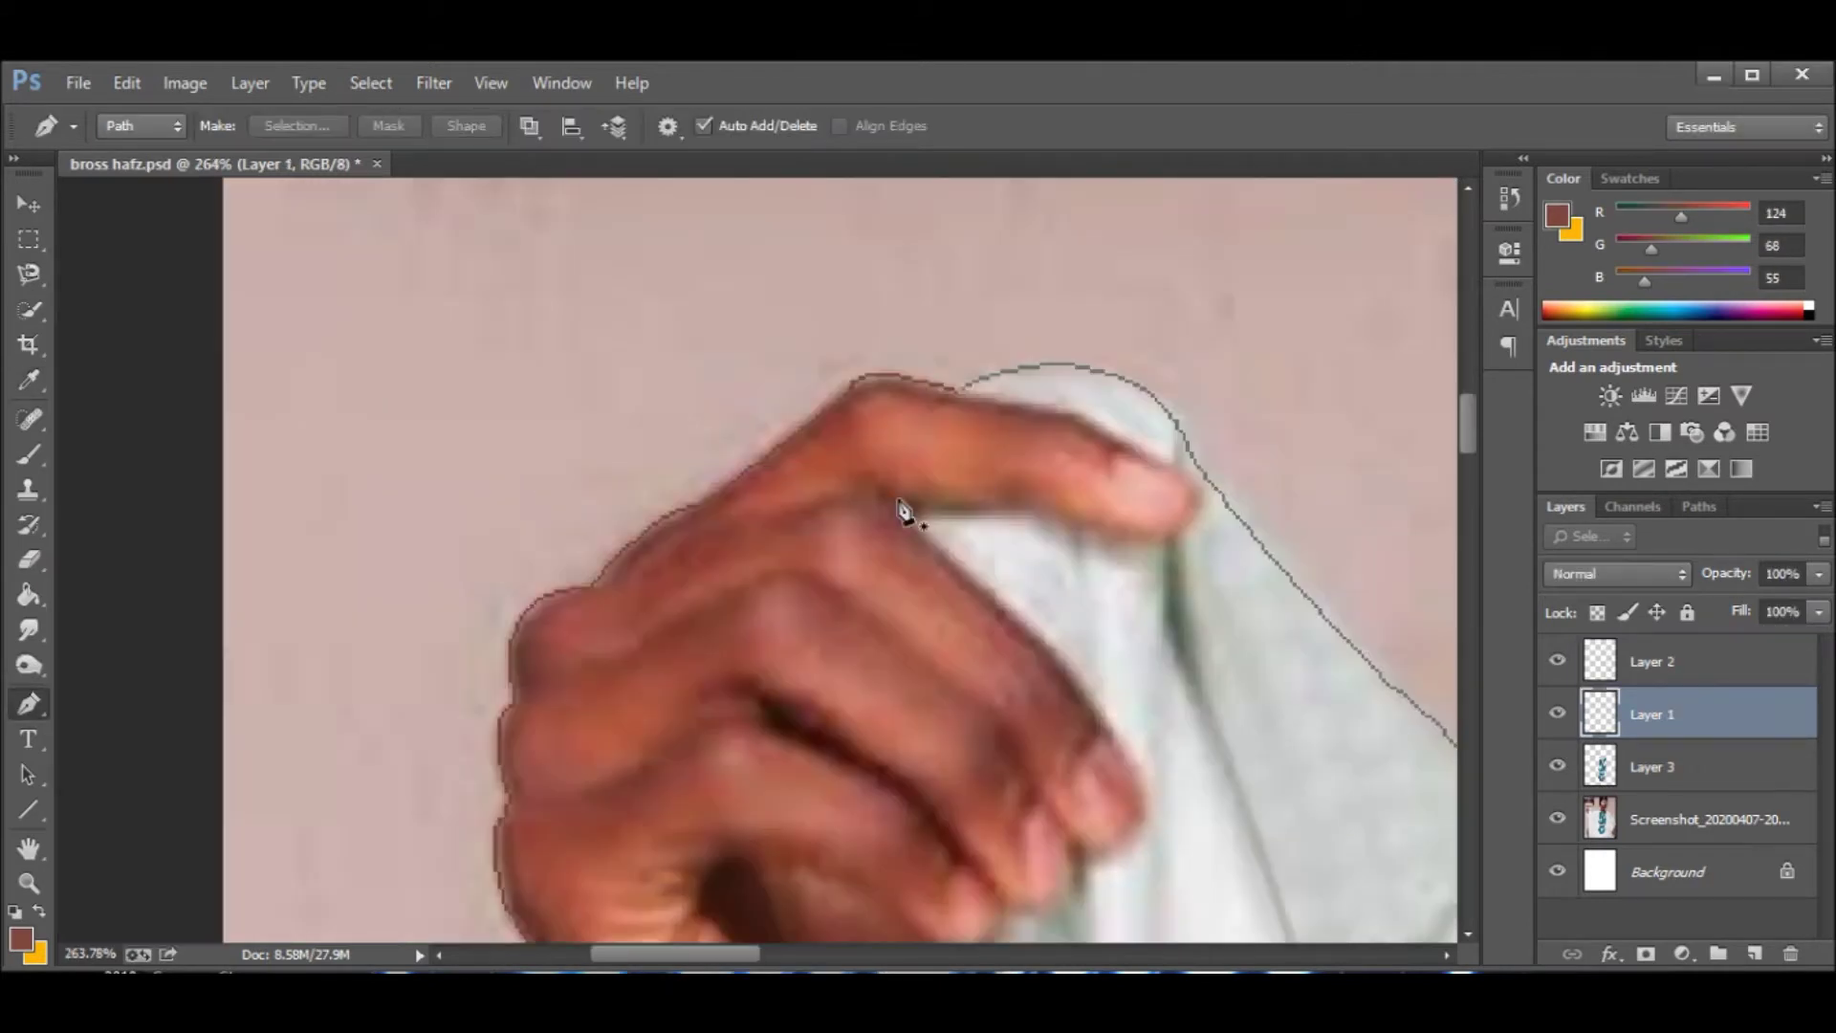
left_click(897, 500)
left_click_drag(1004, 506, 1015, 494)
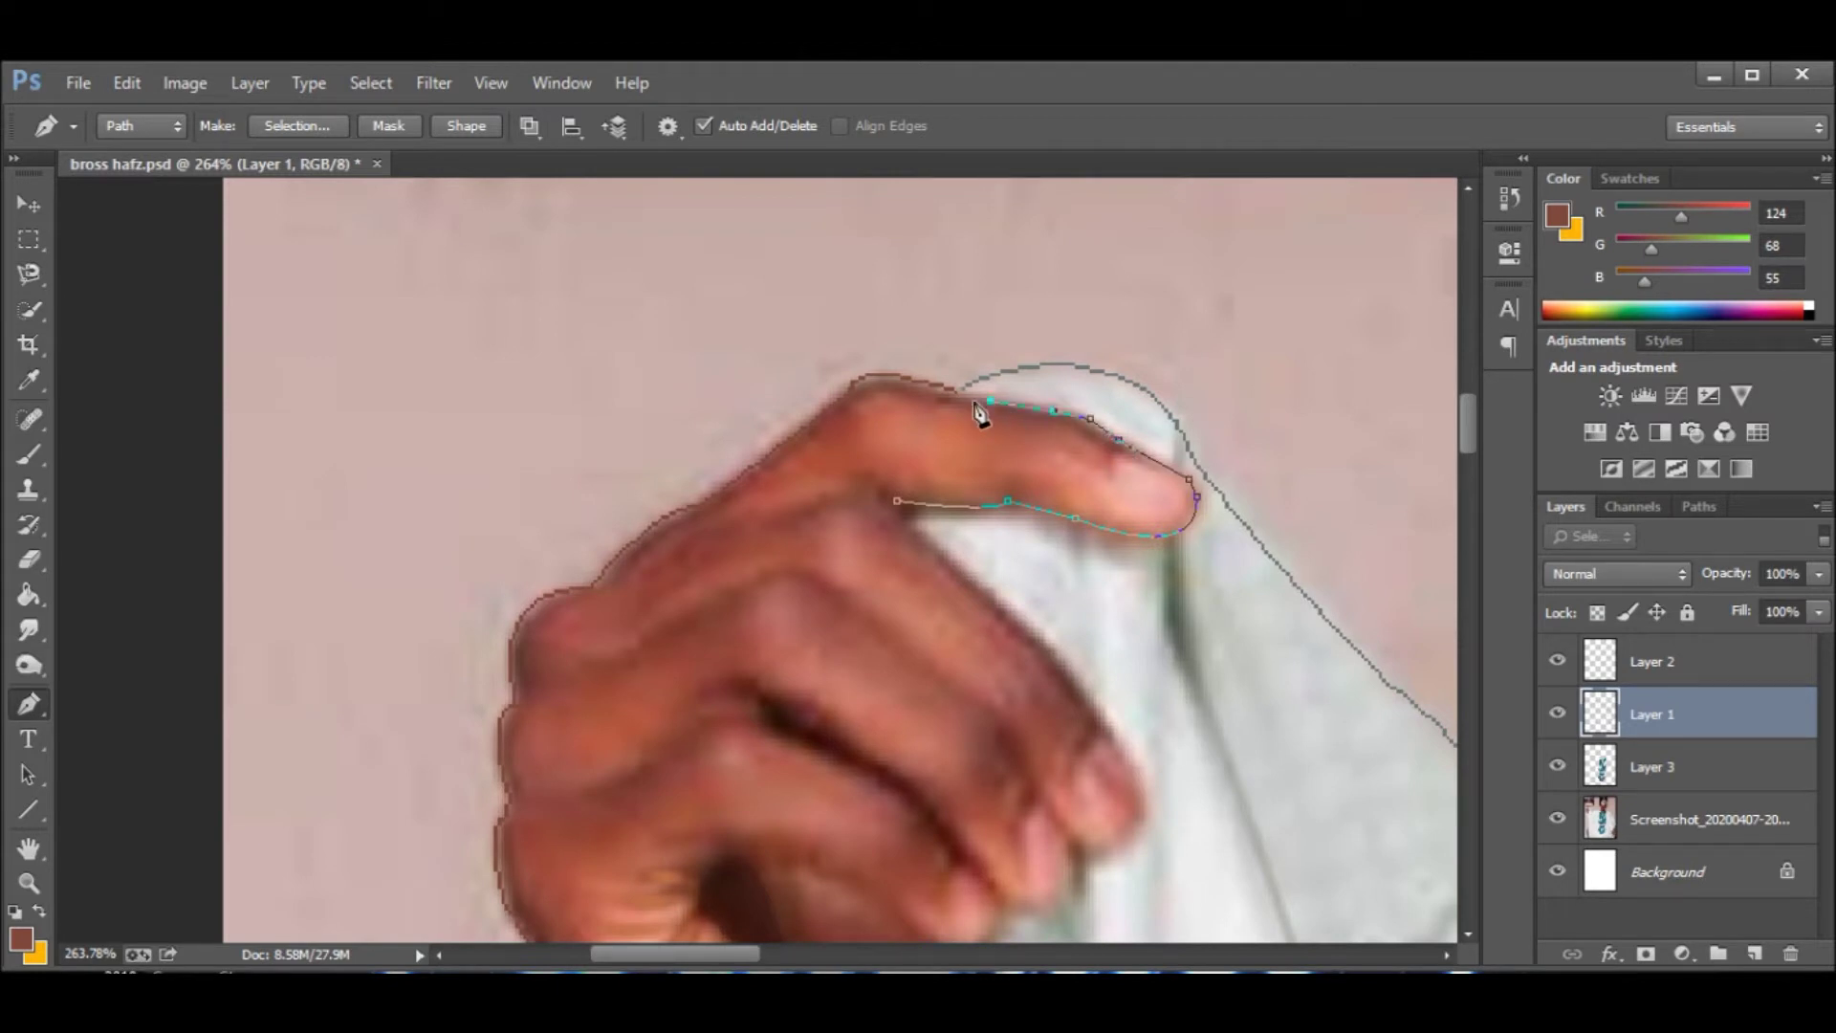
left_click(1107, 723)
scroll(1100, 736, "down", 3)
left_click_drag(1130, 627, 1082, 677)
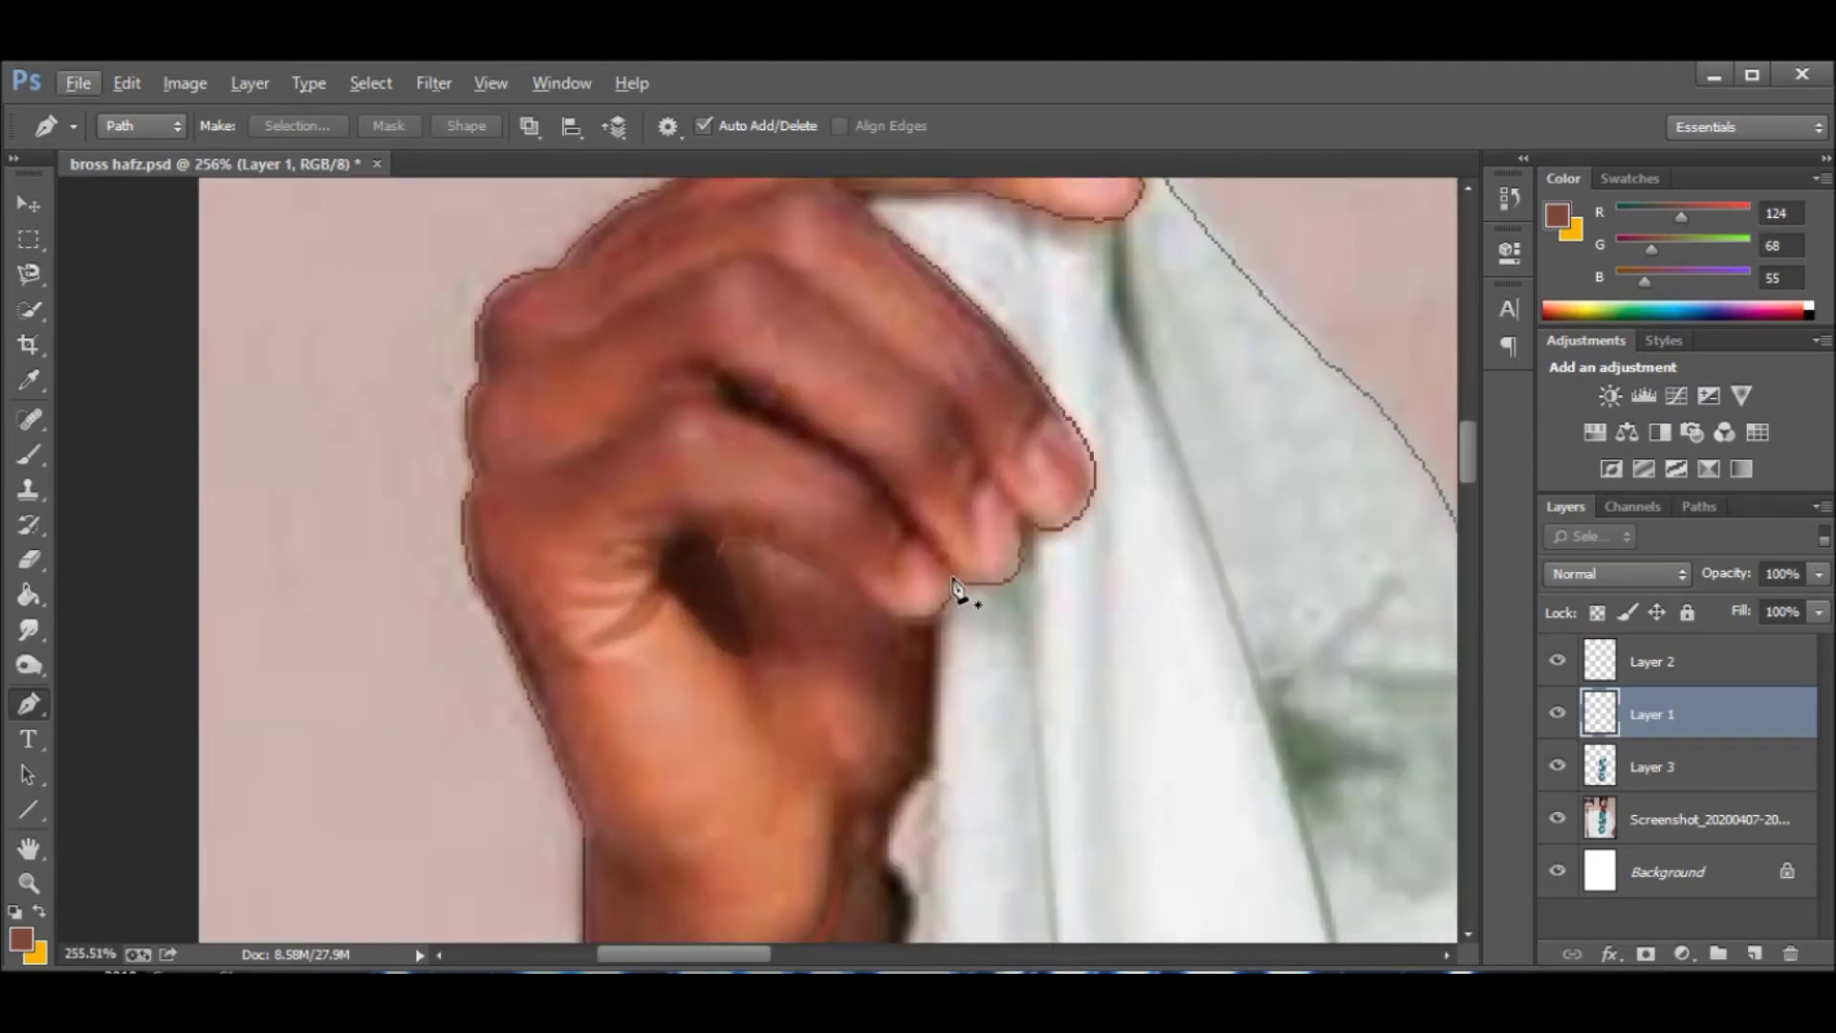
Curve a path from the fingertip along the finger crease and close it.
left_click(952, 576)
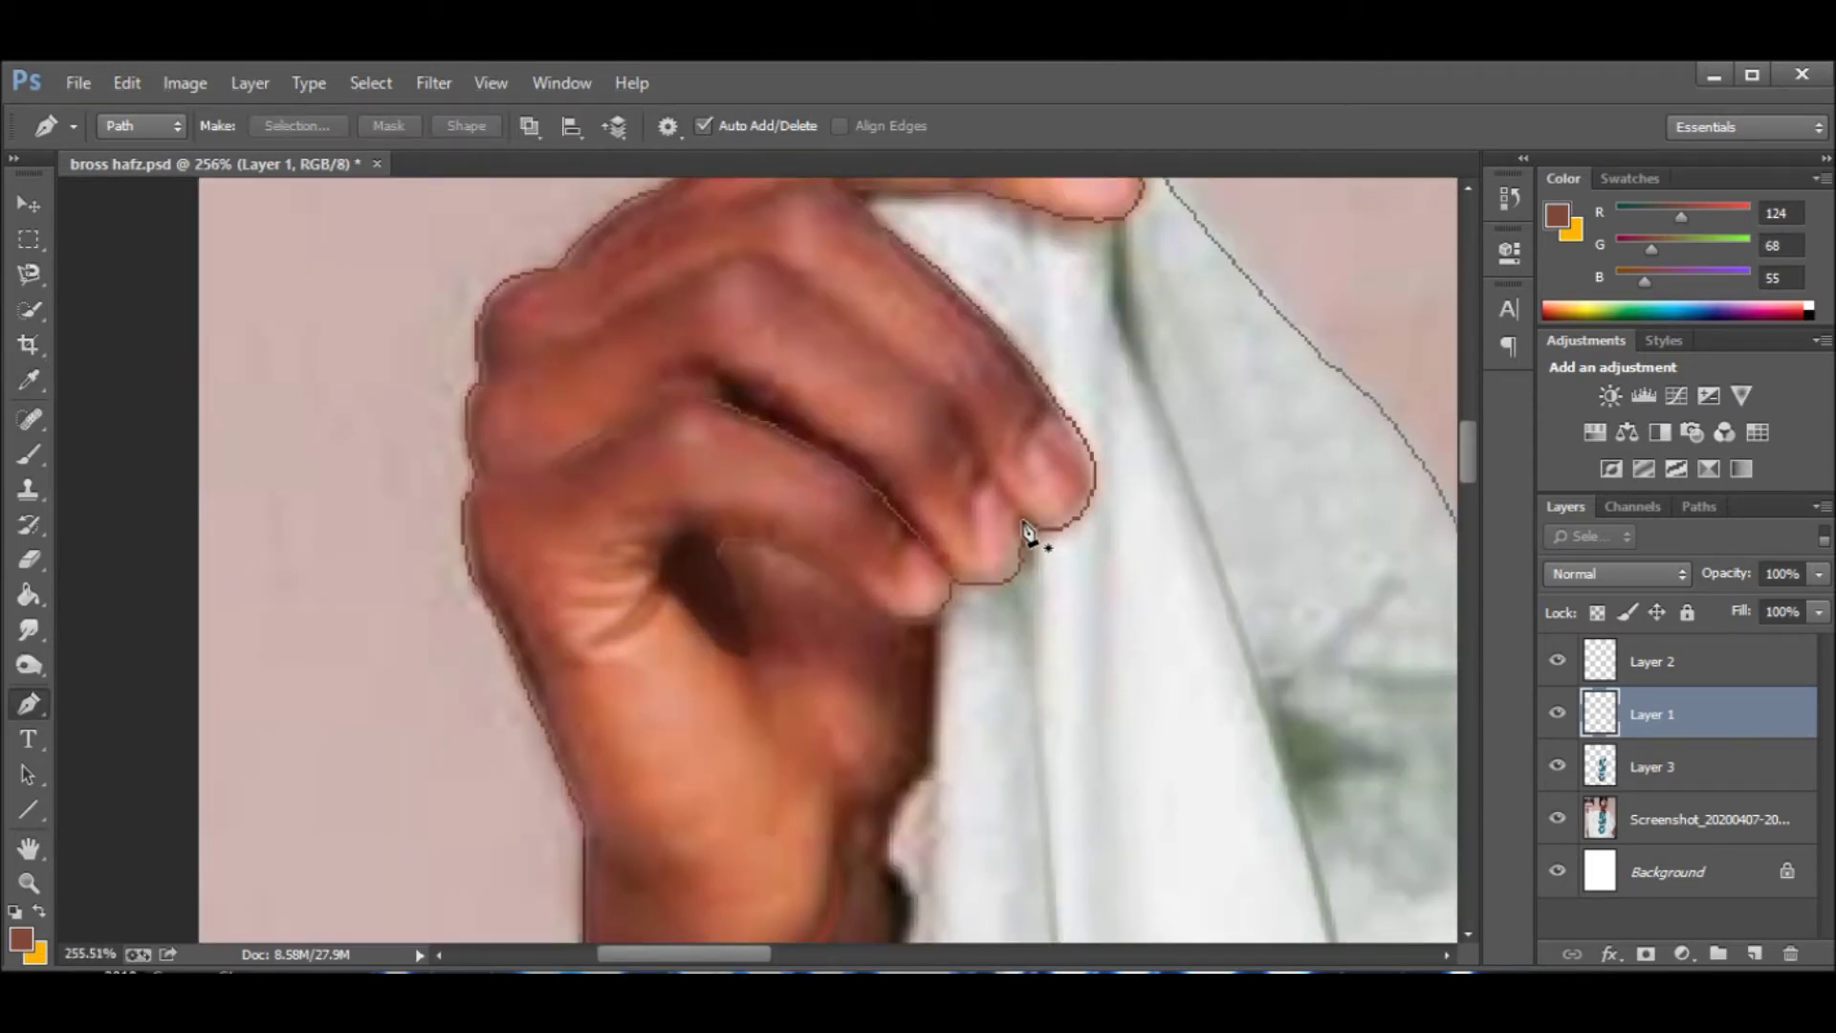
left_click(1021, 519)
left_click_drag(890, 355, 837, 342)
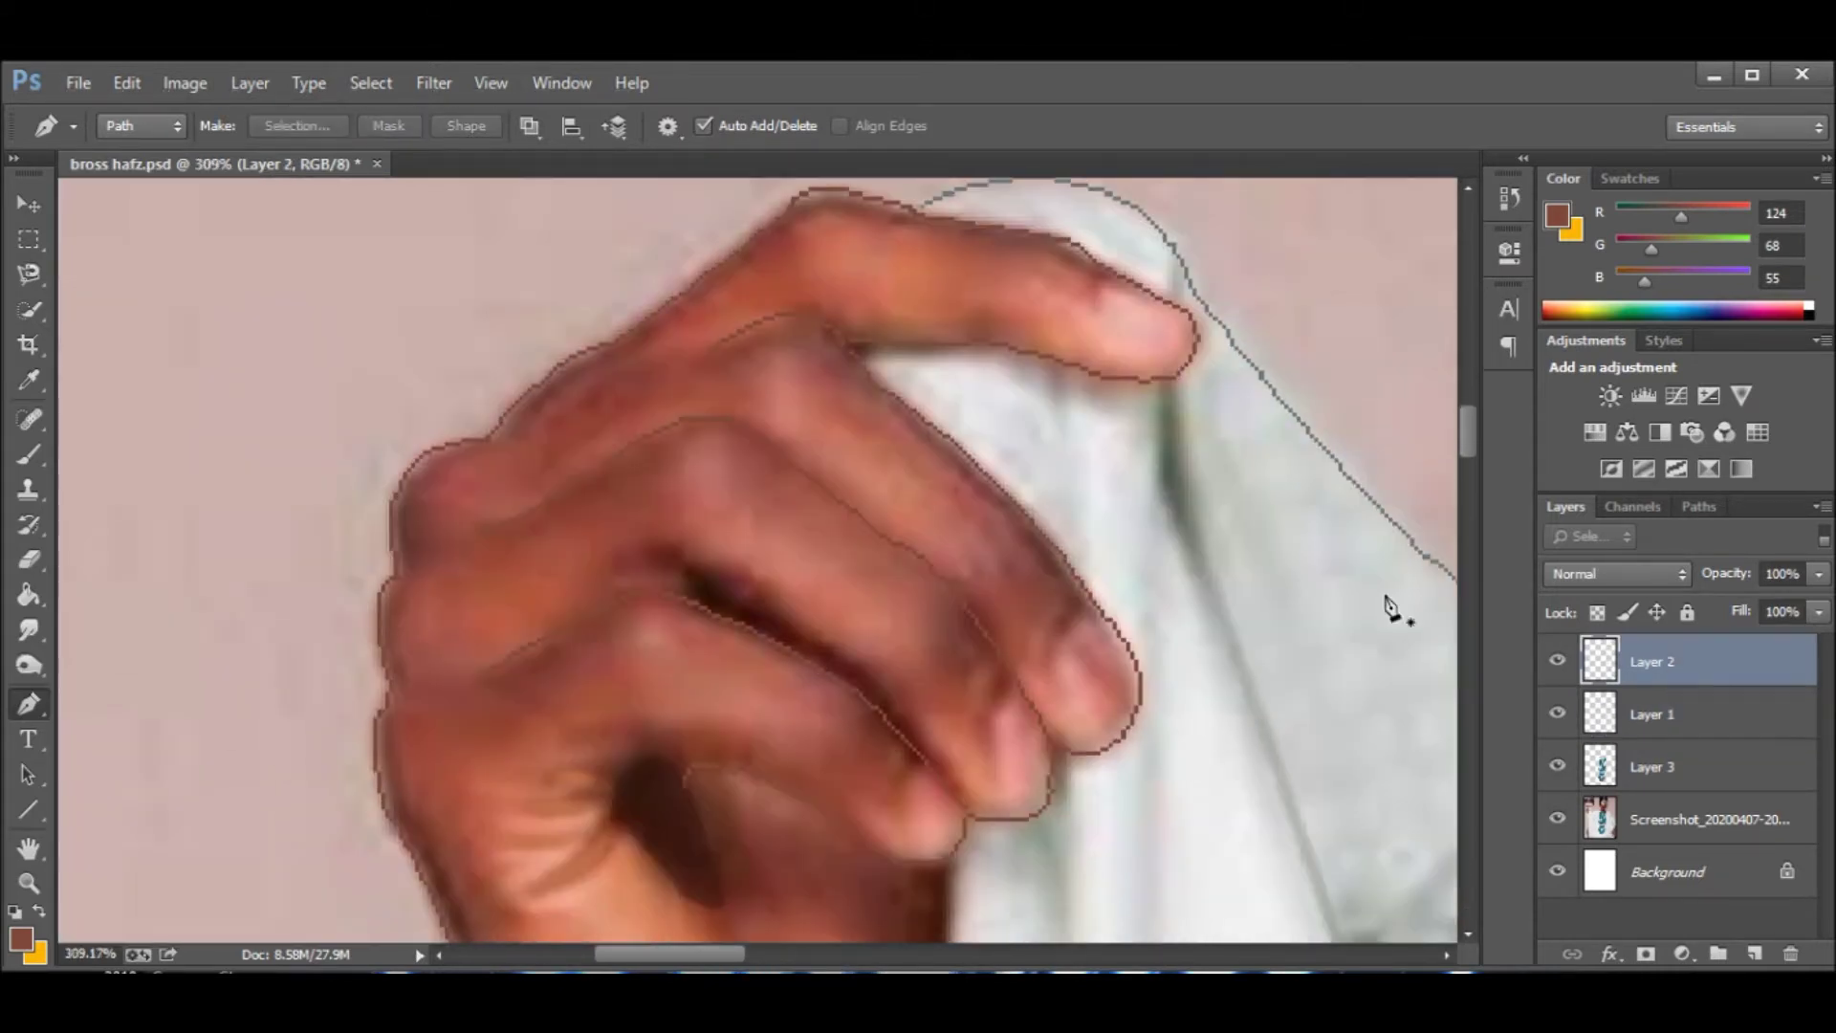
left_click_drag(903, 738, 928, 765)
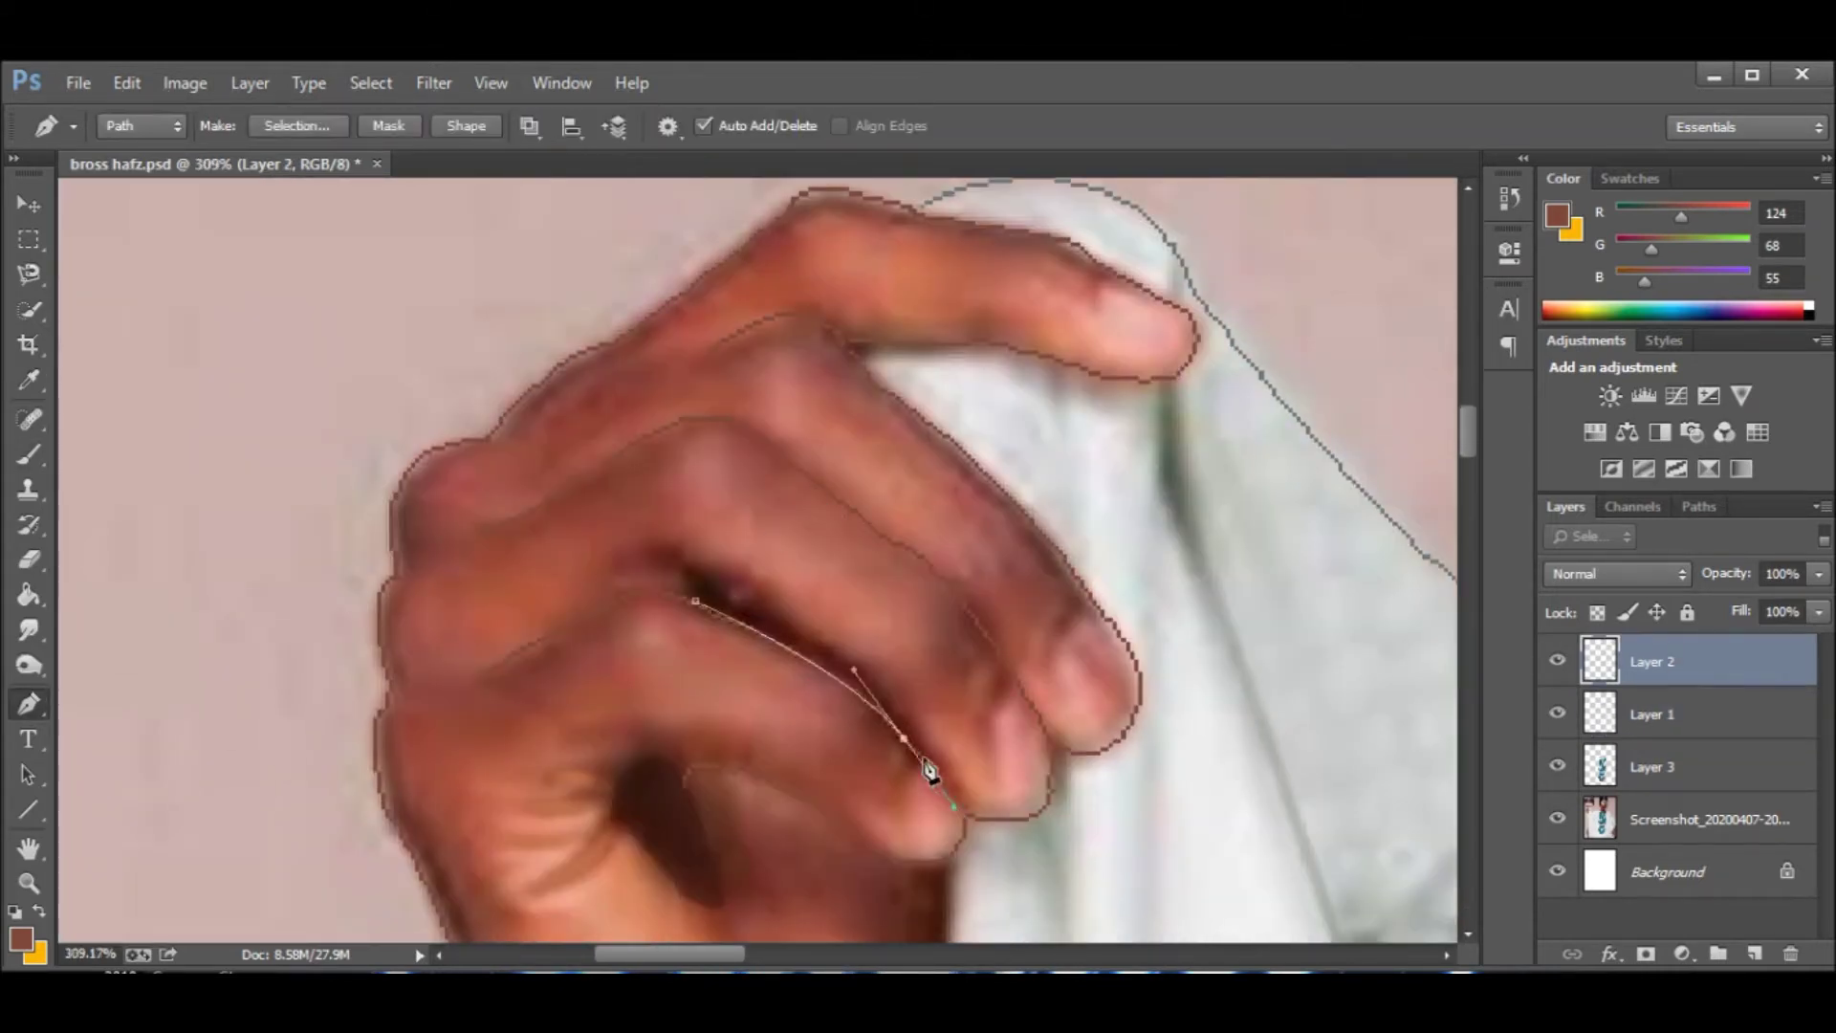
left_click(688, 564)
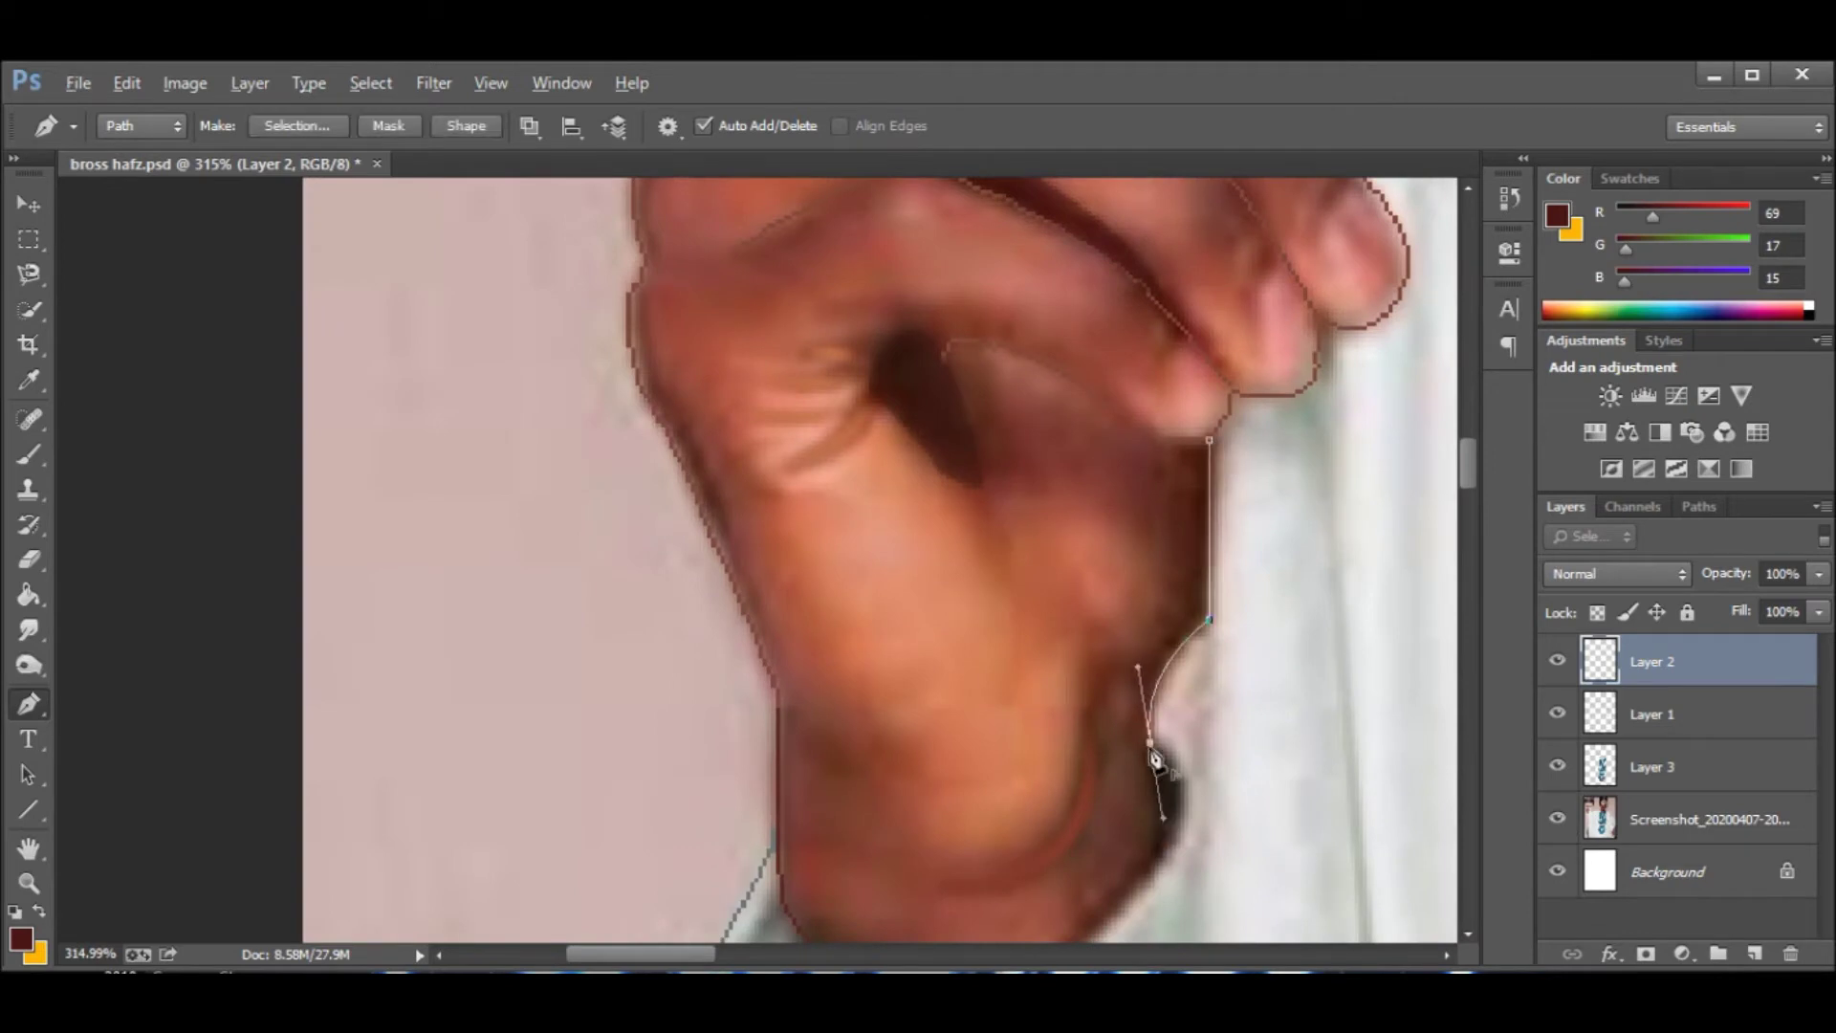
Curve a path down the wrist edge and turn it into a selection.
left_click_drag(1149, 871, 1078, 899)
left_click_drag(1155, 796, 1146, 818)
scroll(1104, 896, "down", 3)
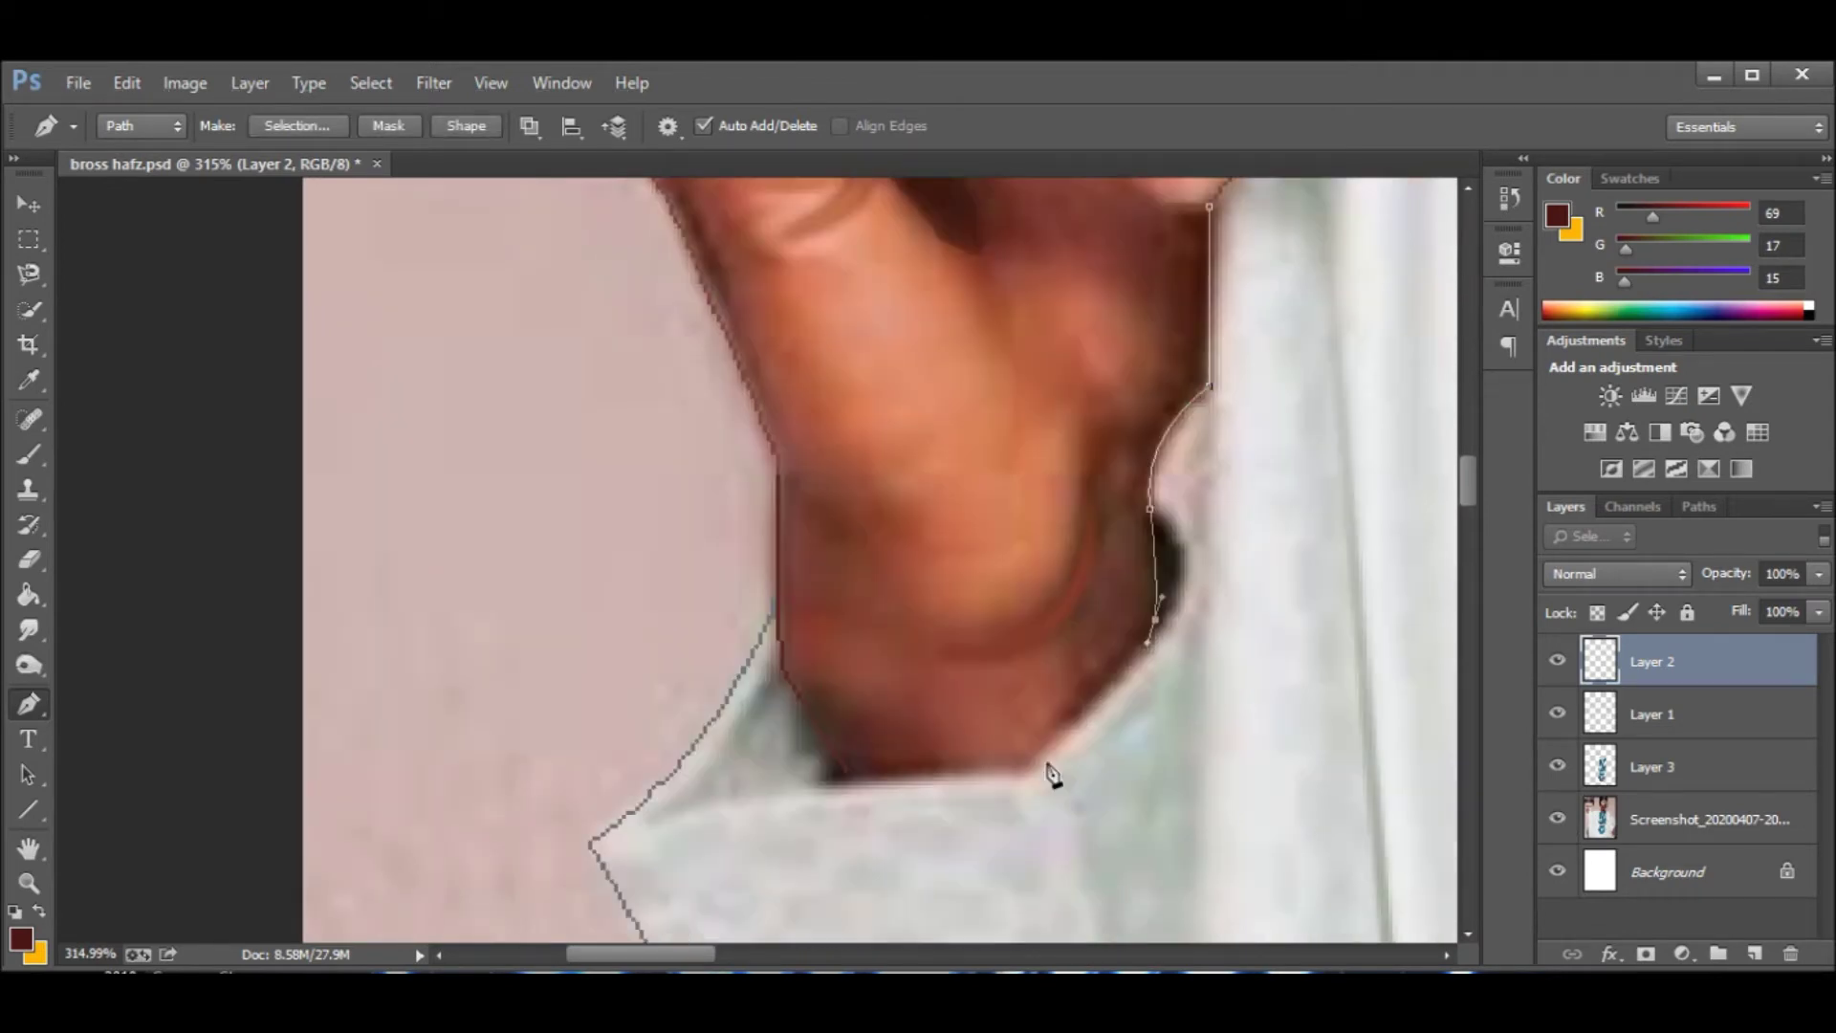
right_click(837, 786)
left_click(946, 311)
scroll(1172, 457, "down", 1)
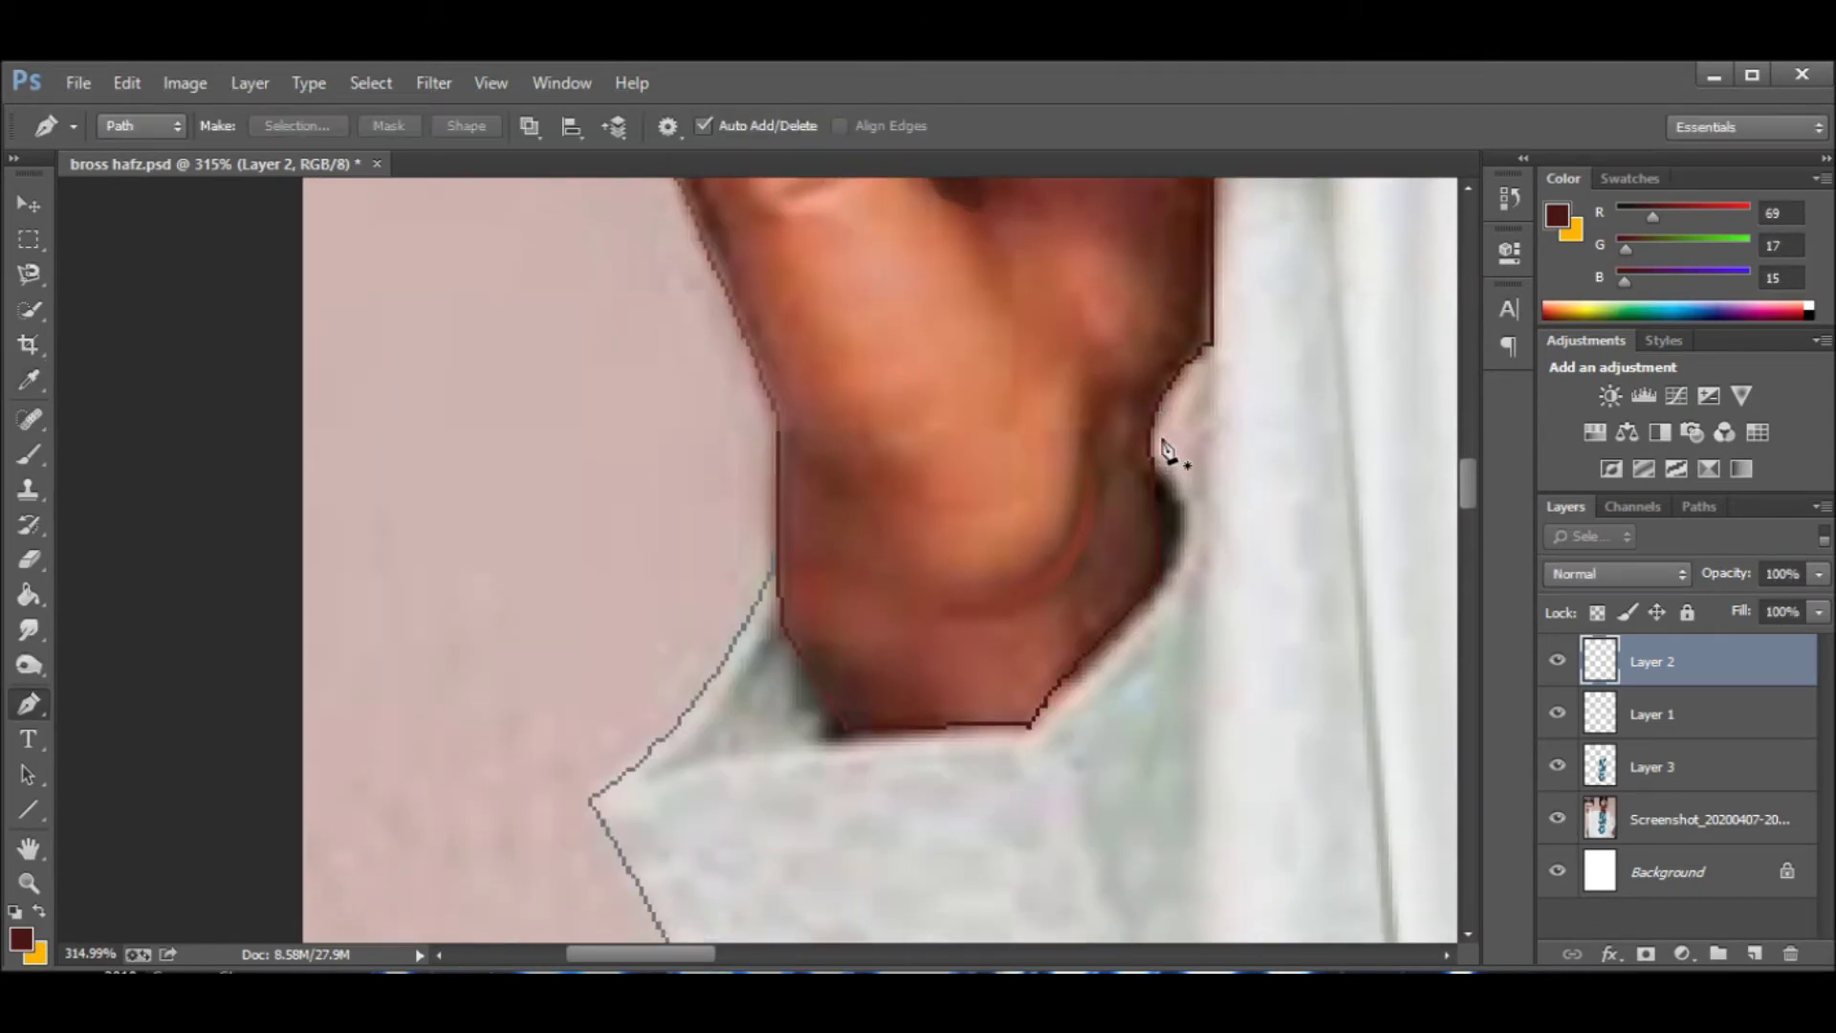
Draw a path into the sleeve-fold gap, then deselect the finished path.
left_click(1156, 469)
left_click_drag(1164, 575, 1116, 654)
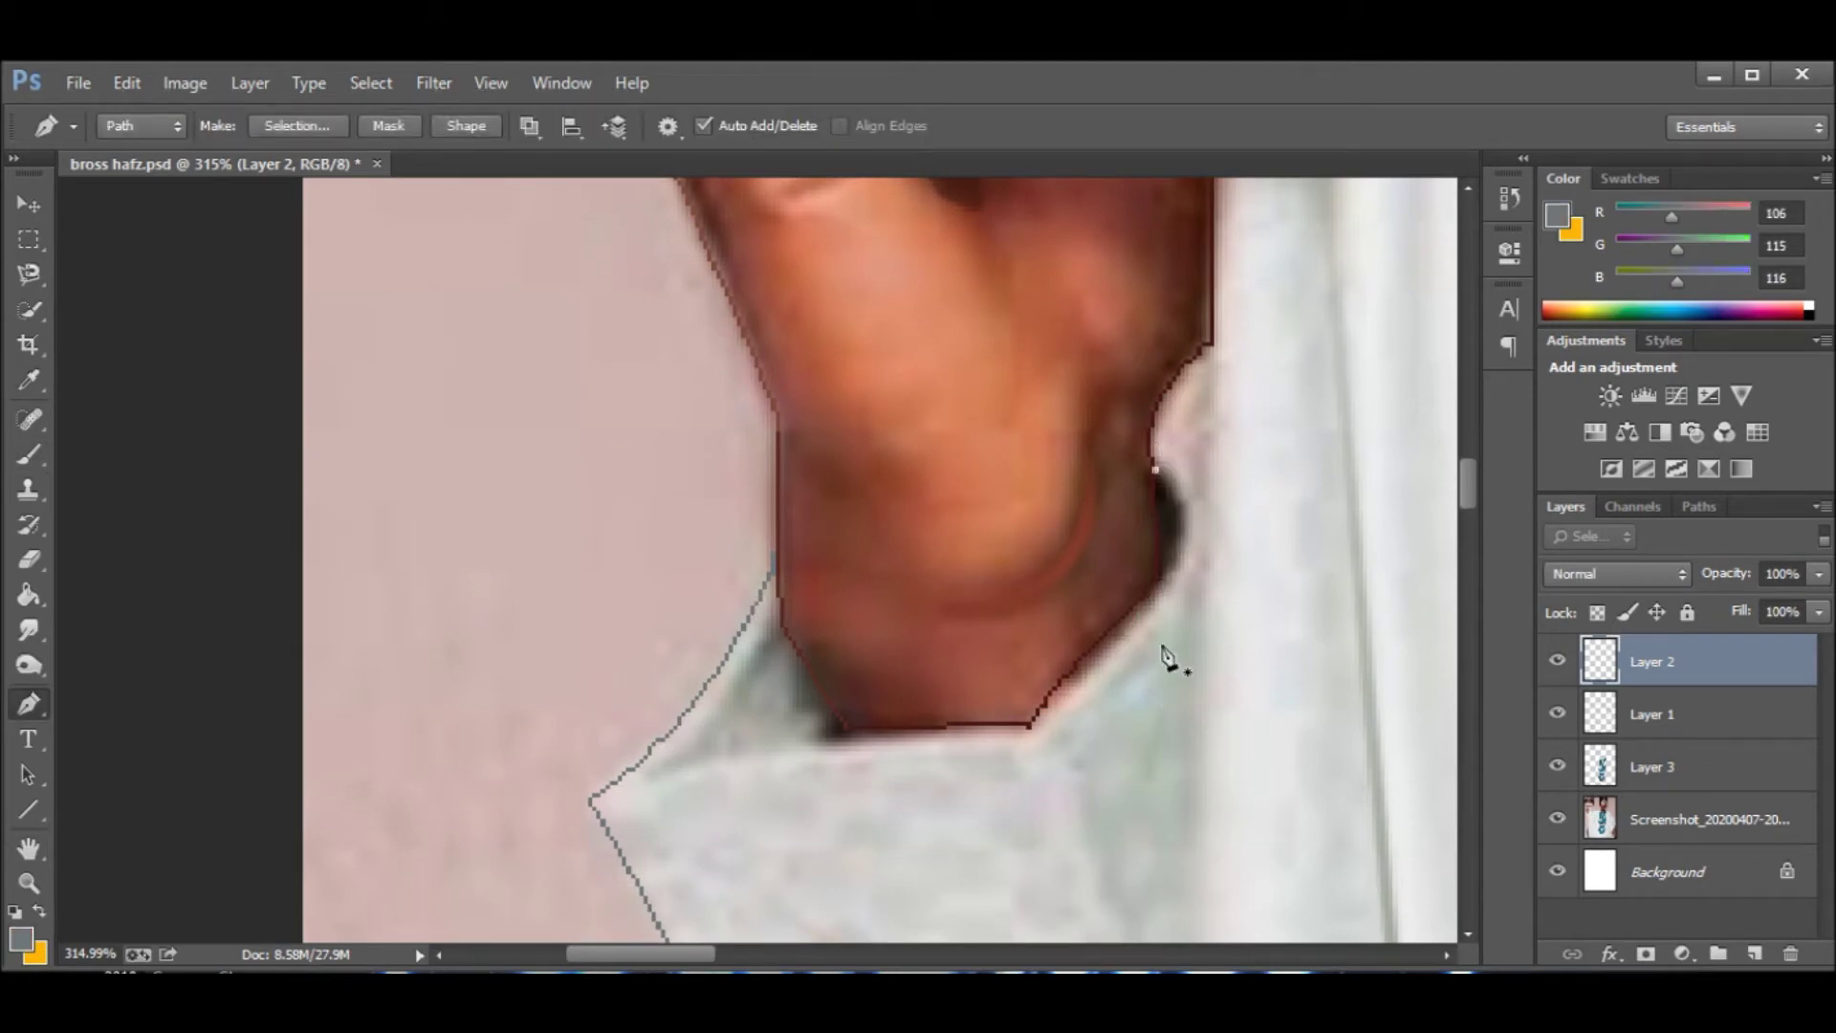
right_click(1157, 483)
key("Escape")
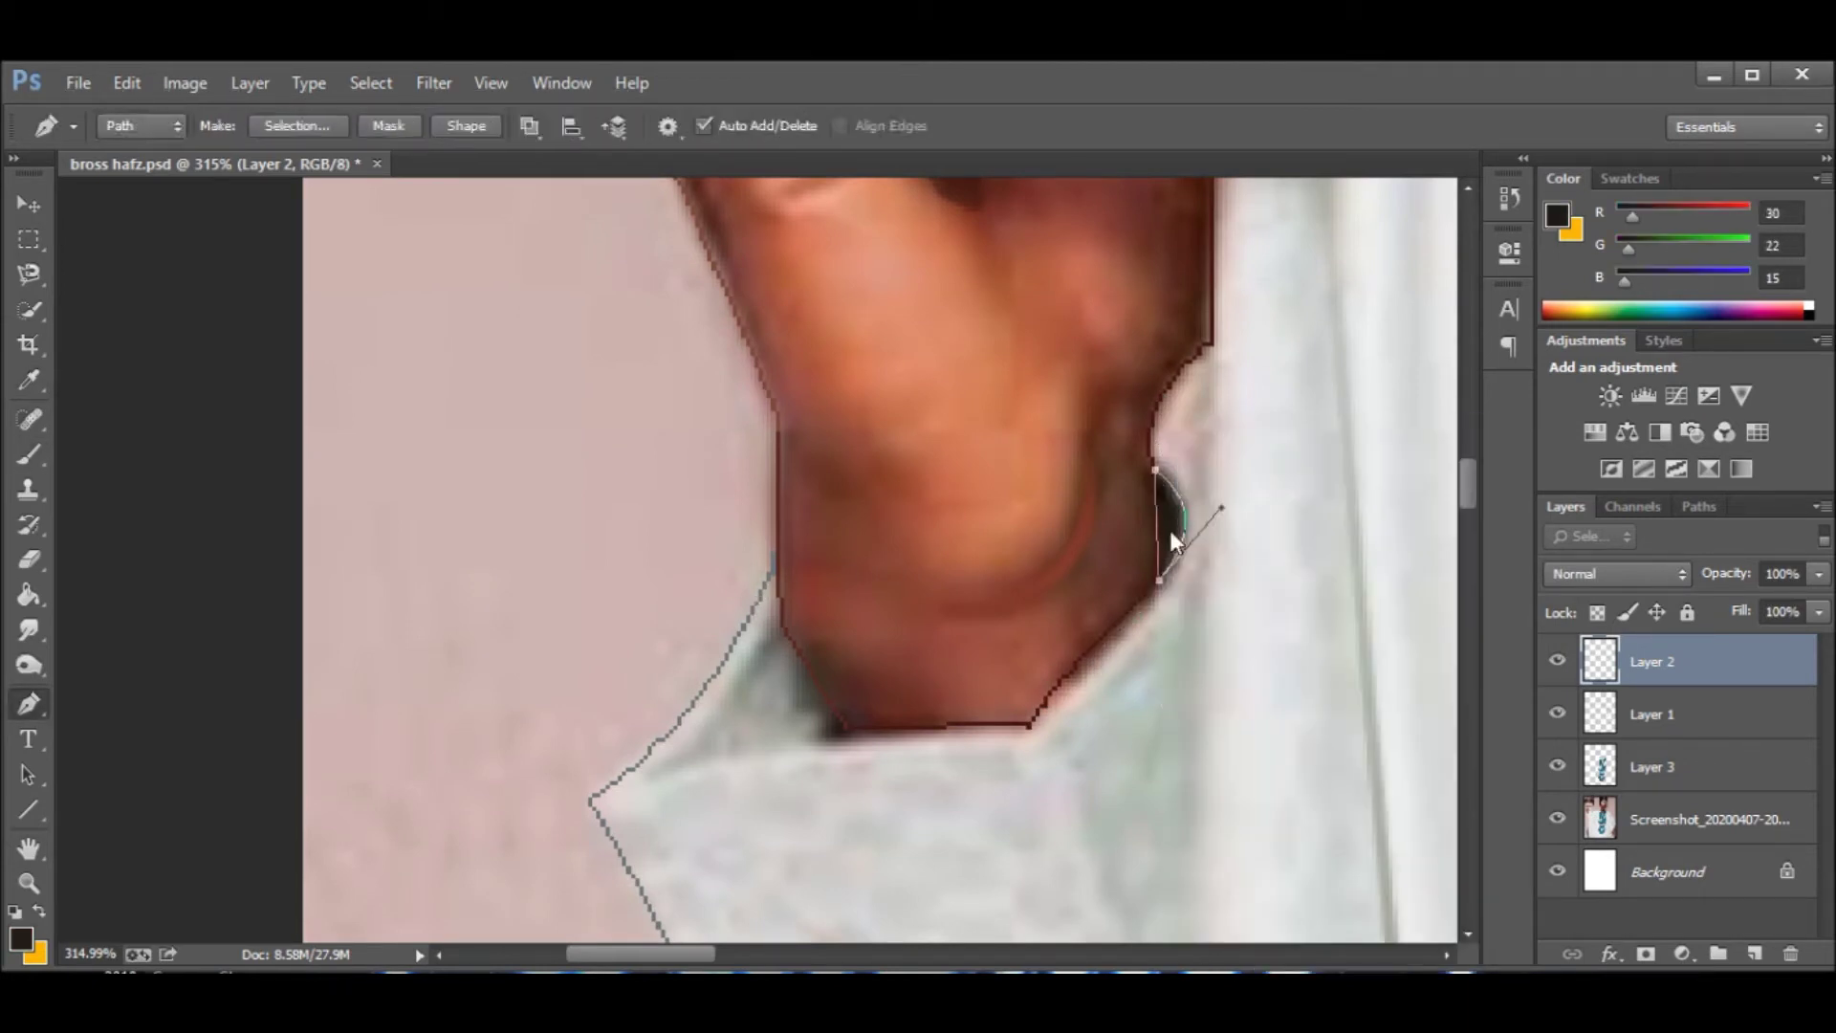
key("ctrl+0")
Hide and re-show the photo to check the hand line art.
left_click(1557, 819)
scroll(583, 439, "up", 5)
scroll(583, 440, "up", 4)
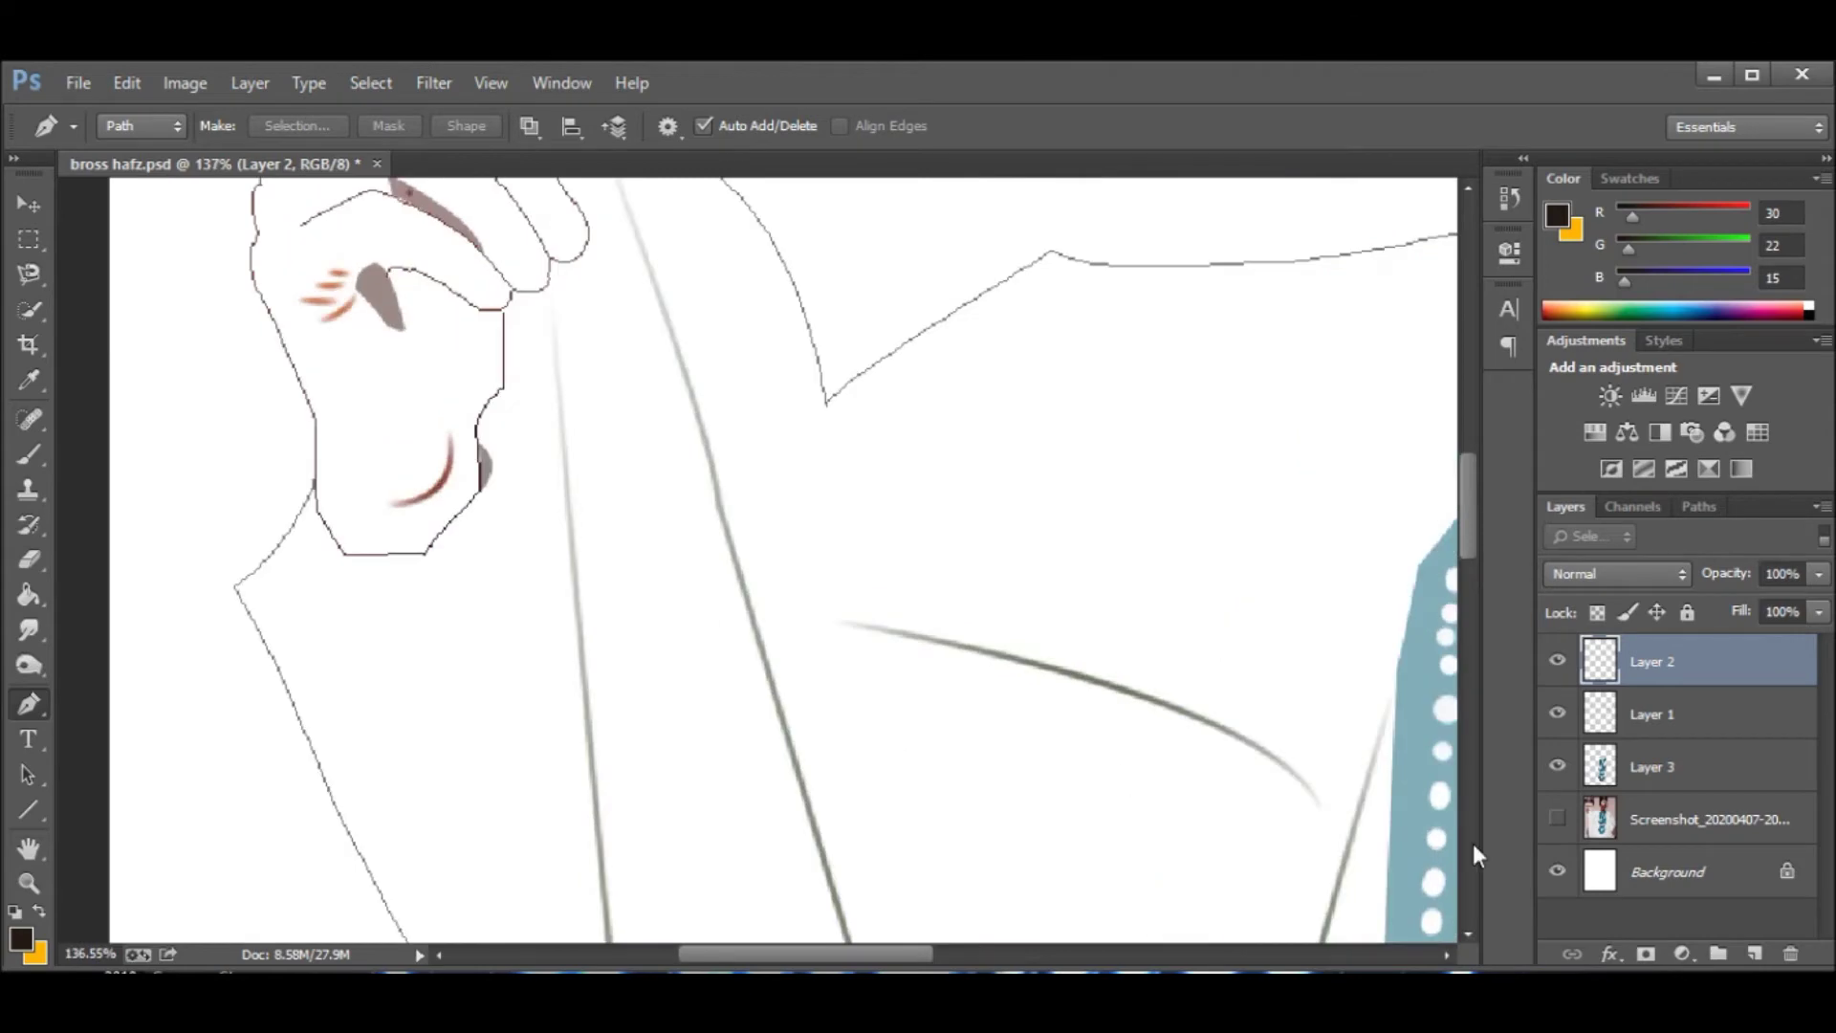
left_click(1558, 819)
scroll(709, 342, "up", 3)
scroll(721, 333, "down", 6)
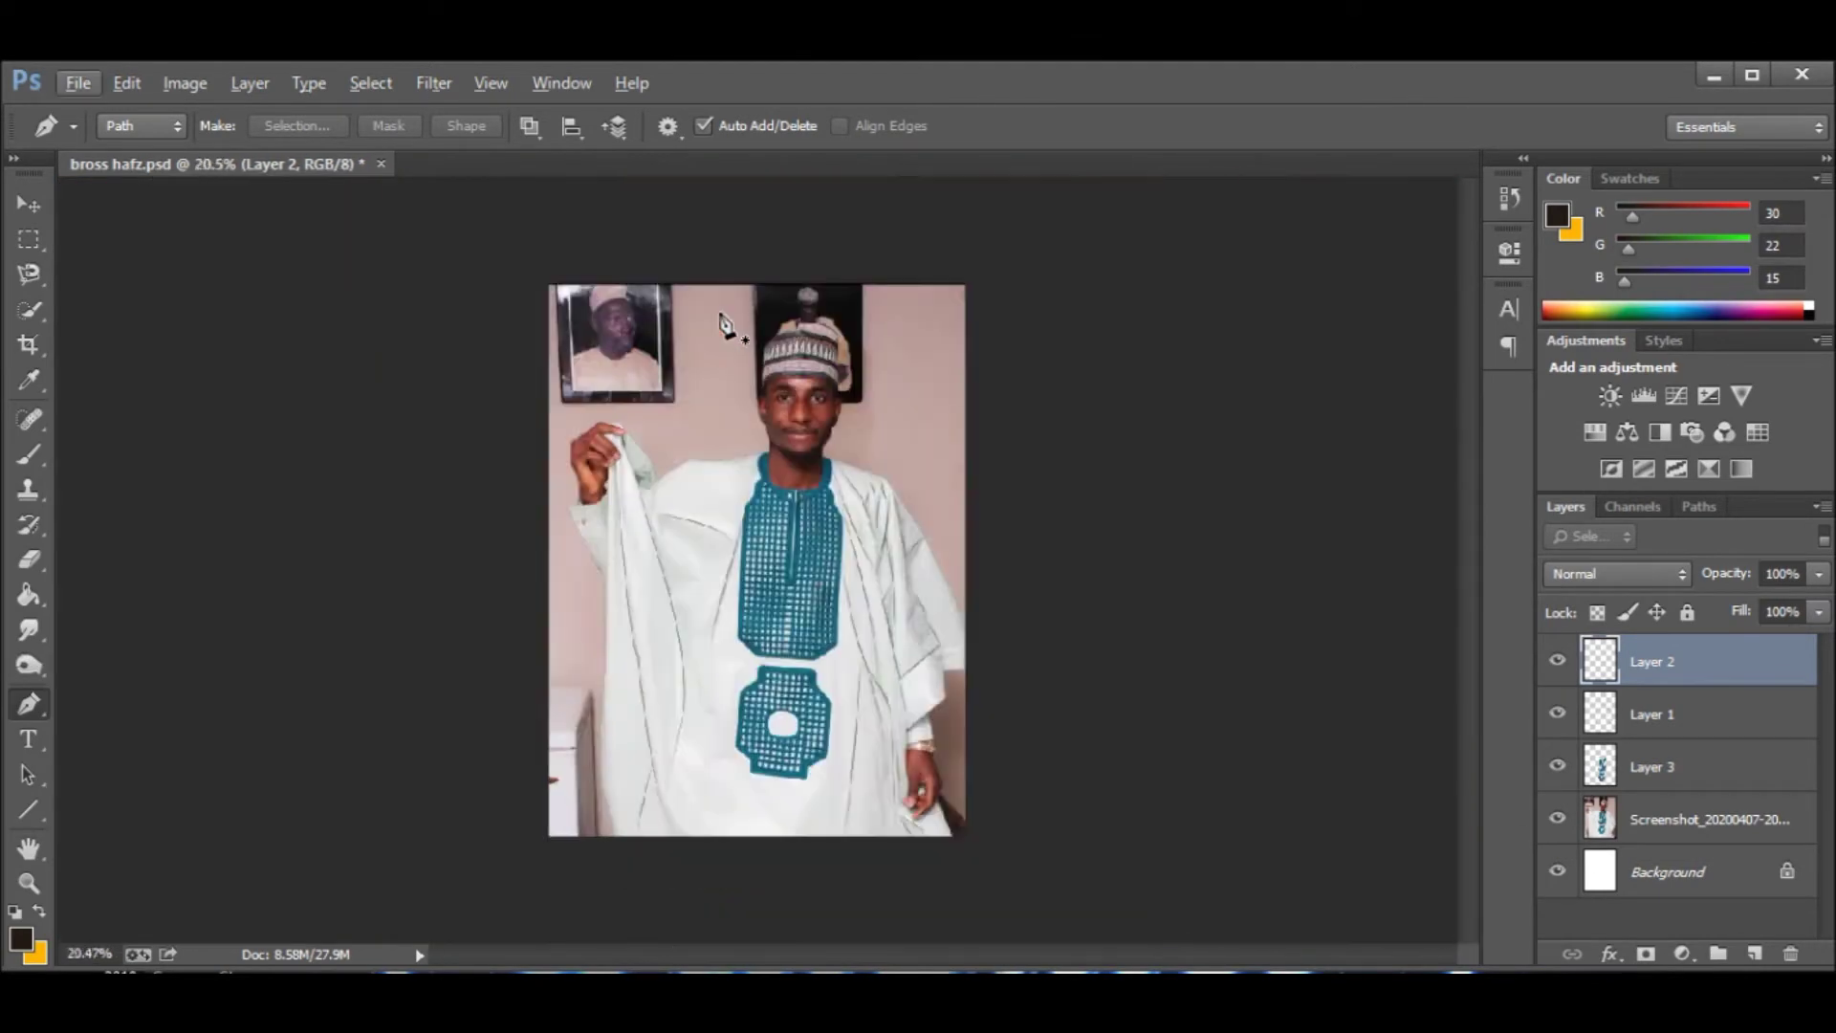
Sample the skin colour, then trace a closed path around the lower hand and load it as a selection.
scroll(1124, 710, "up", 6)
key("b")
left_click(591, 531, "alt")
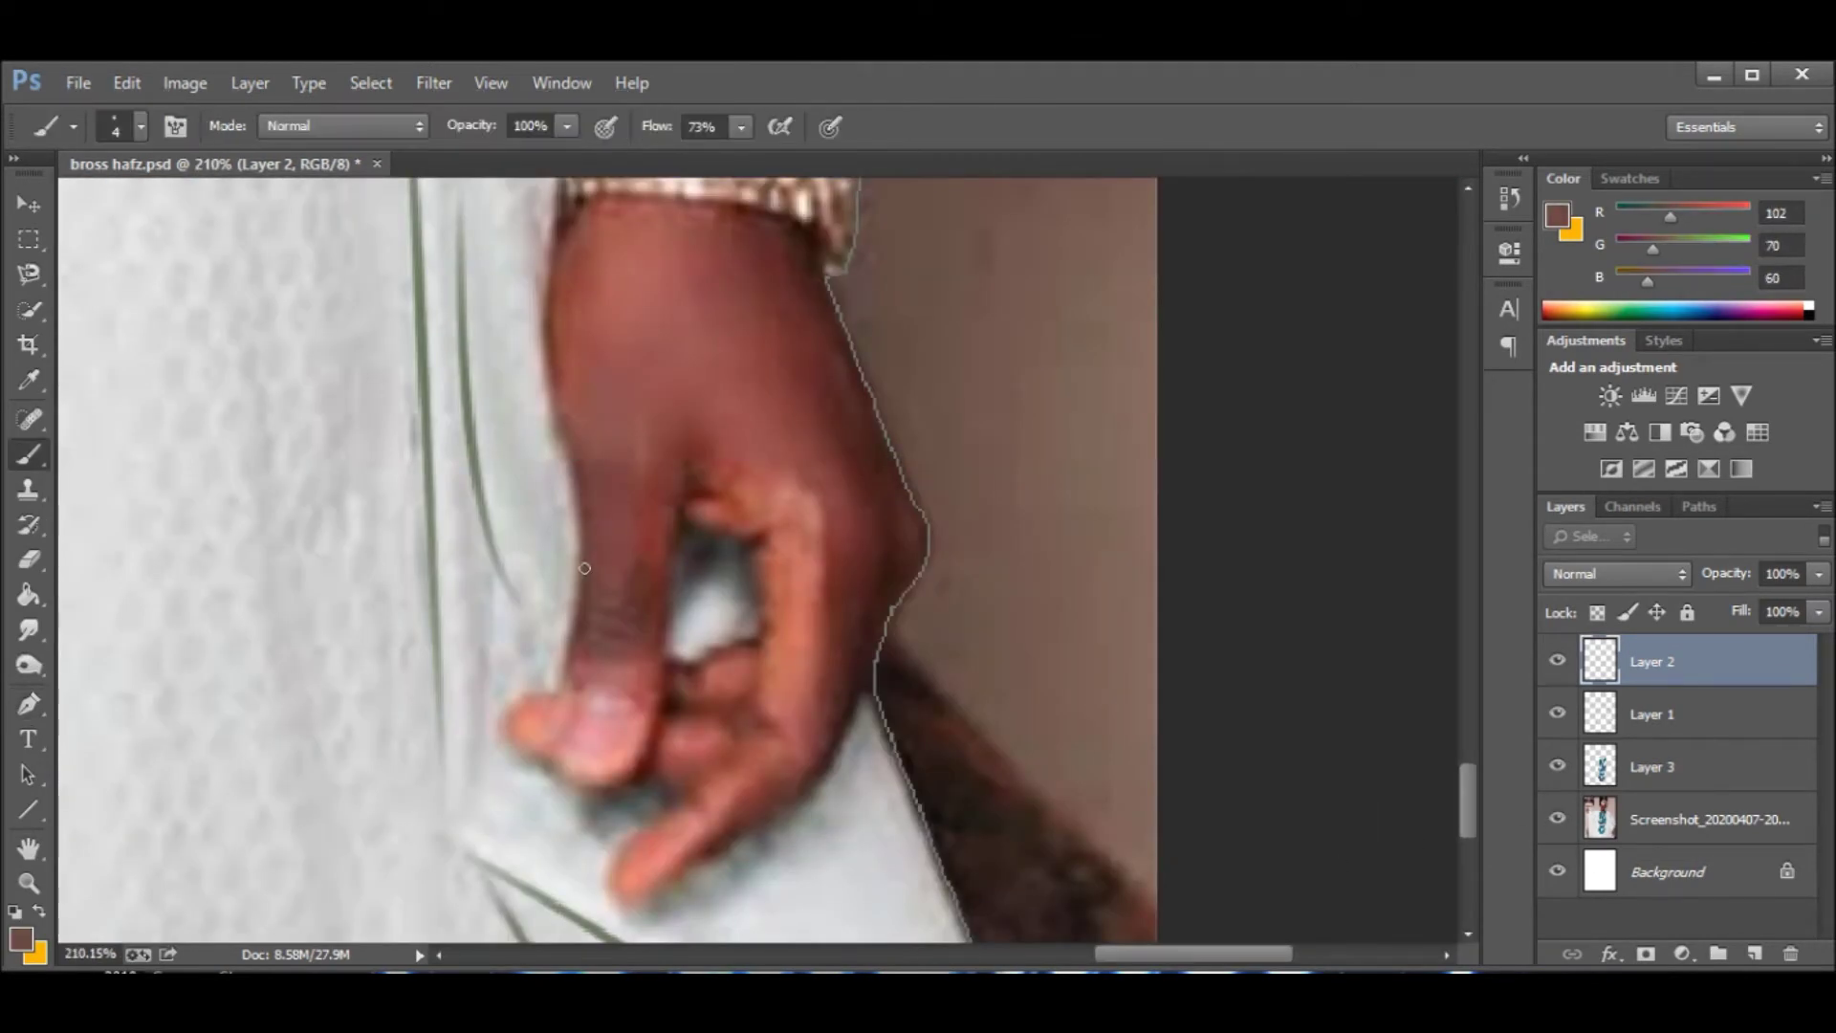
scroll(584, 568, "up", 3)
key("p")
scroll(583, 631, "down", 2)
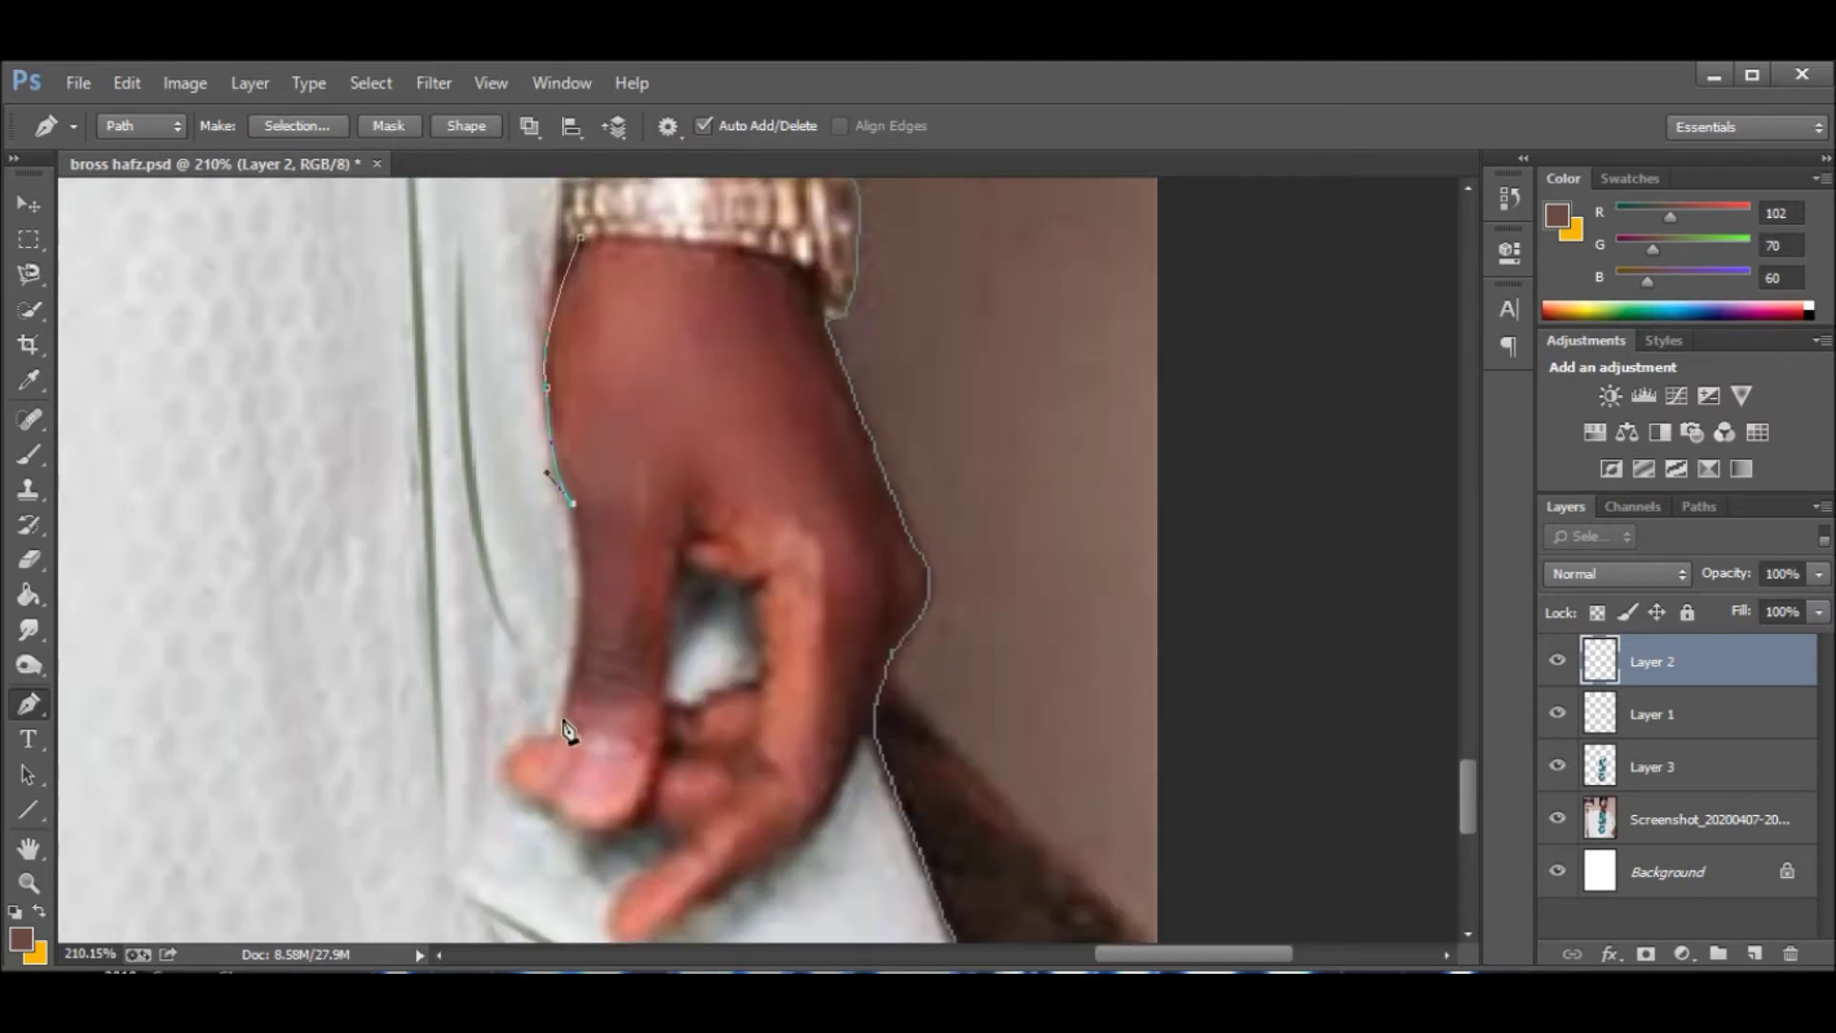
left_click_drag(535, 828, 528, 838)
scroll(560, 640, "down", 2)
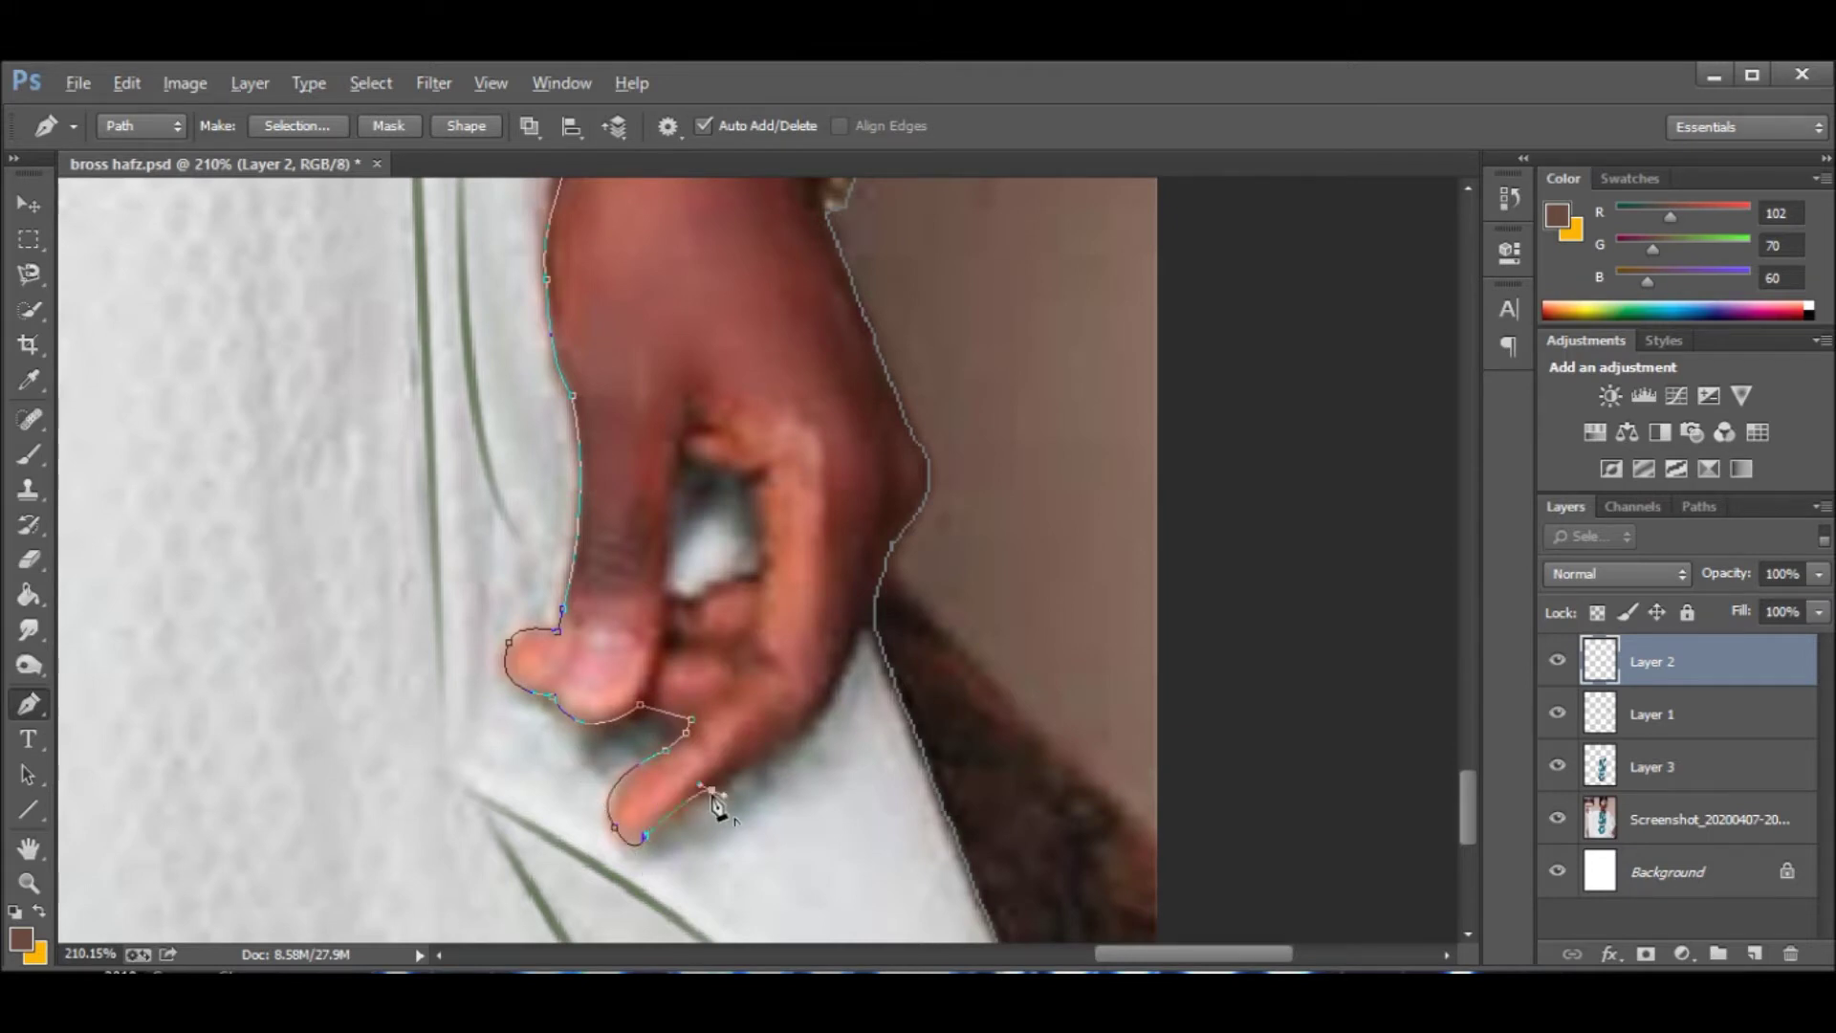
left_click(859, 634)
key("ctrl+Return")
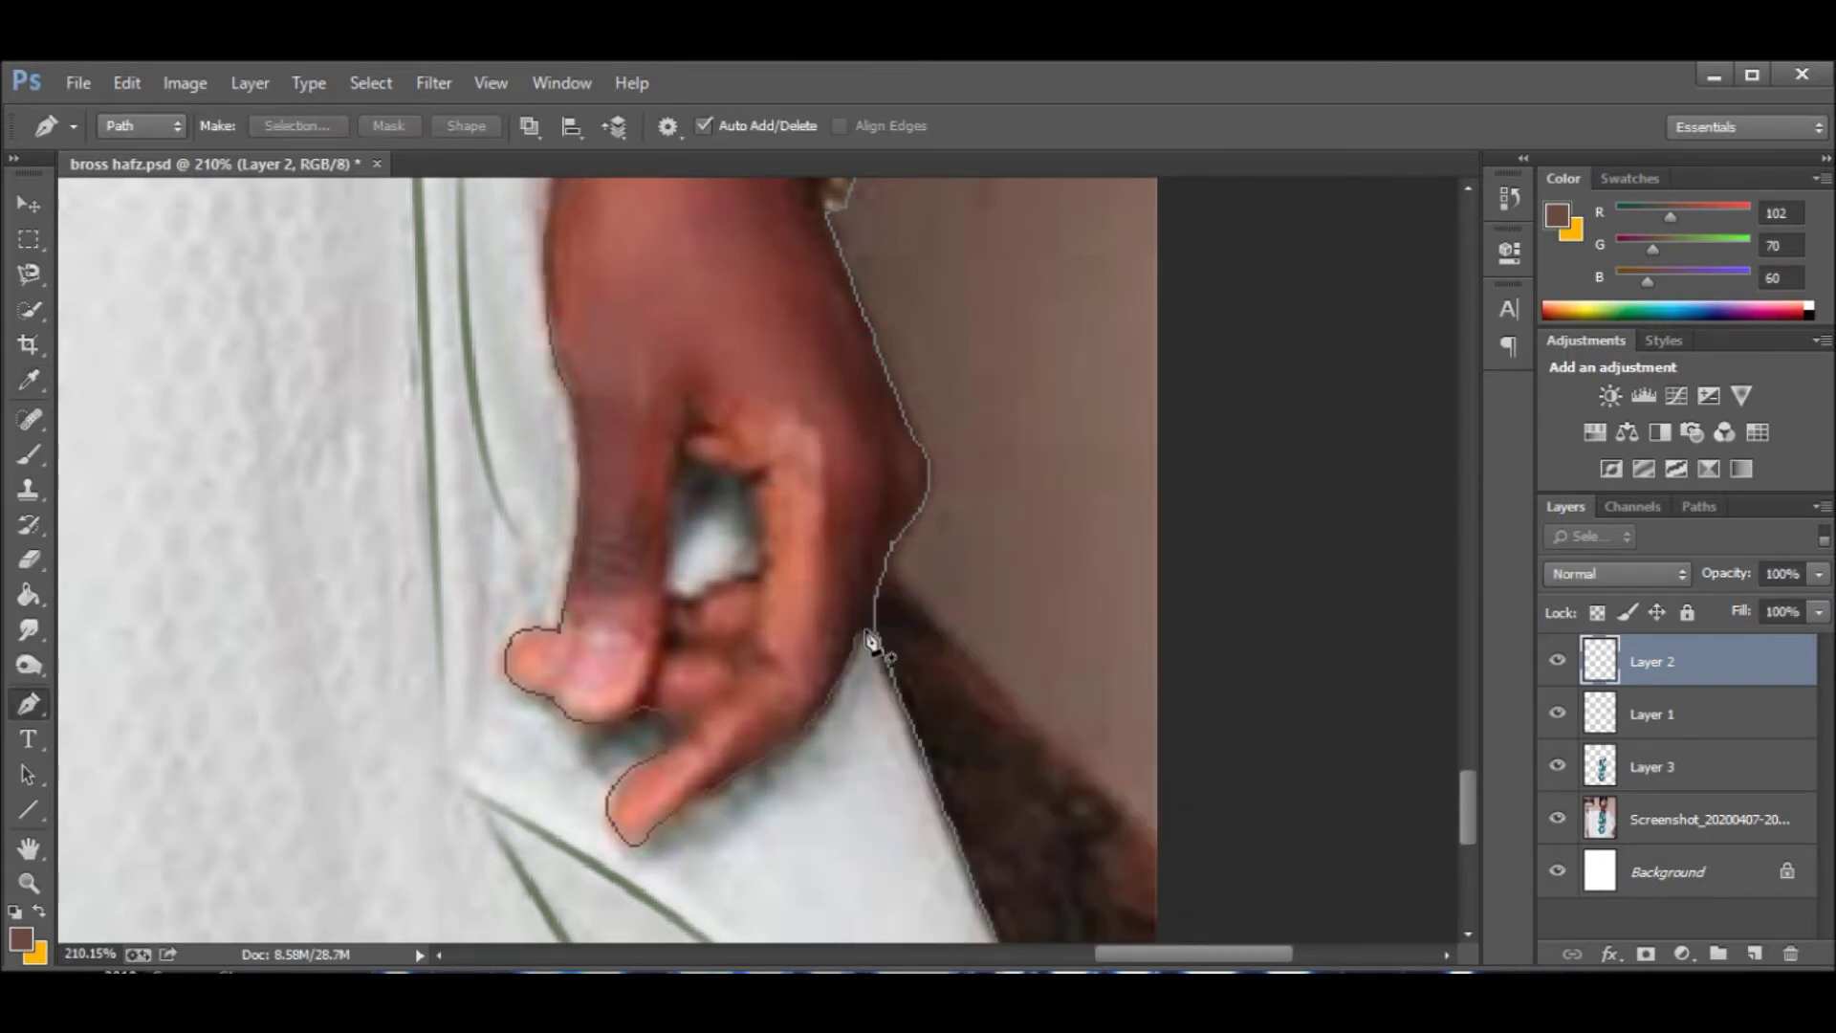
Switch to Layer 1 and start pen-tracing a path along the wrist edge.
key("Escape")
key("e")
key("alt+bracketleft")
key("p")
scroll(891, 552, "up", 3)
left_click(825, 346)
left_click_drag(924, 577, 967, 631)
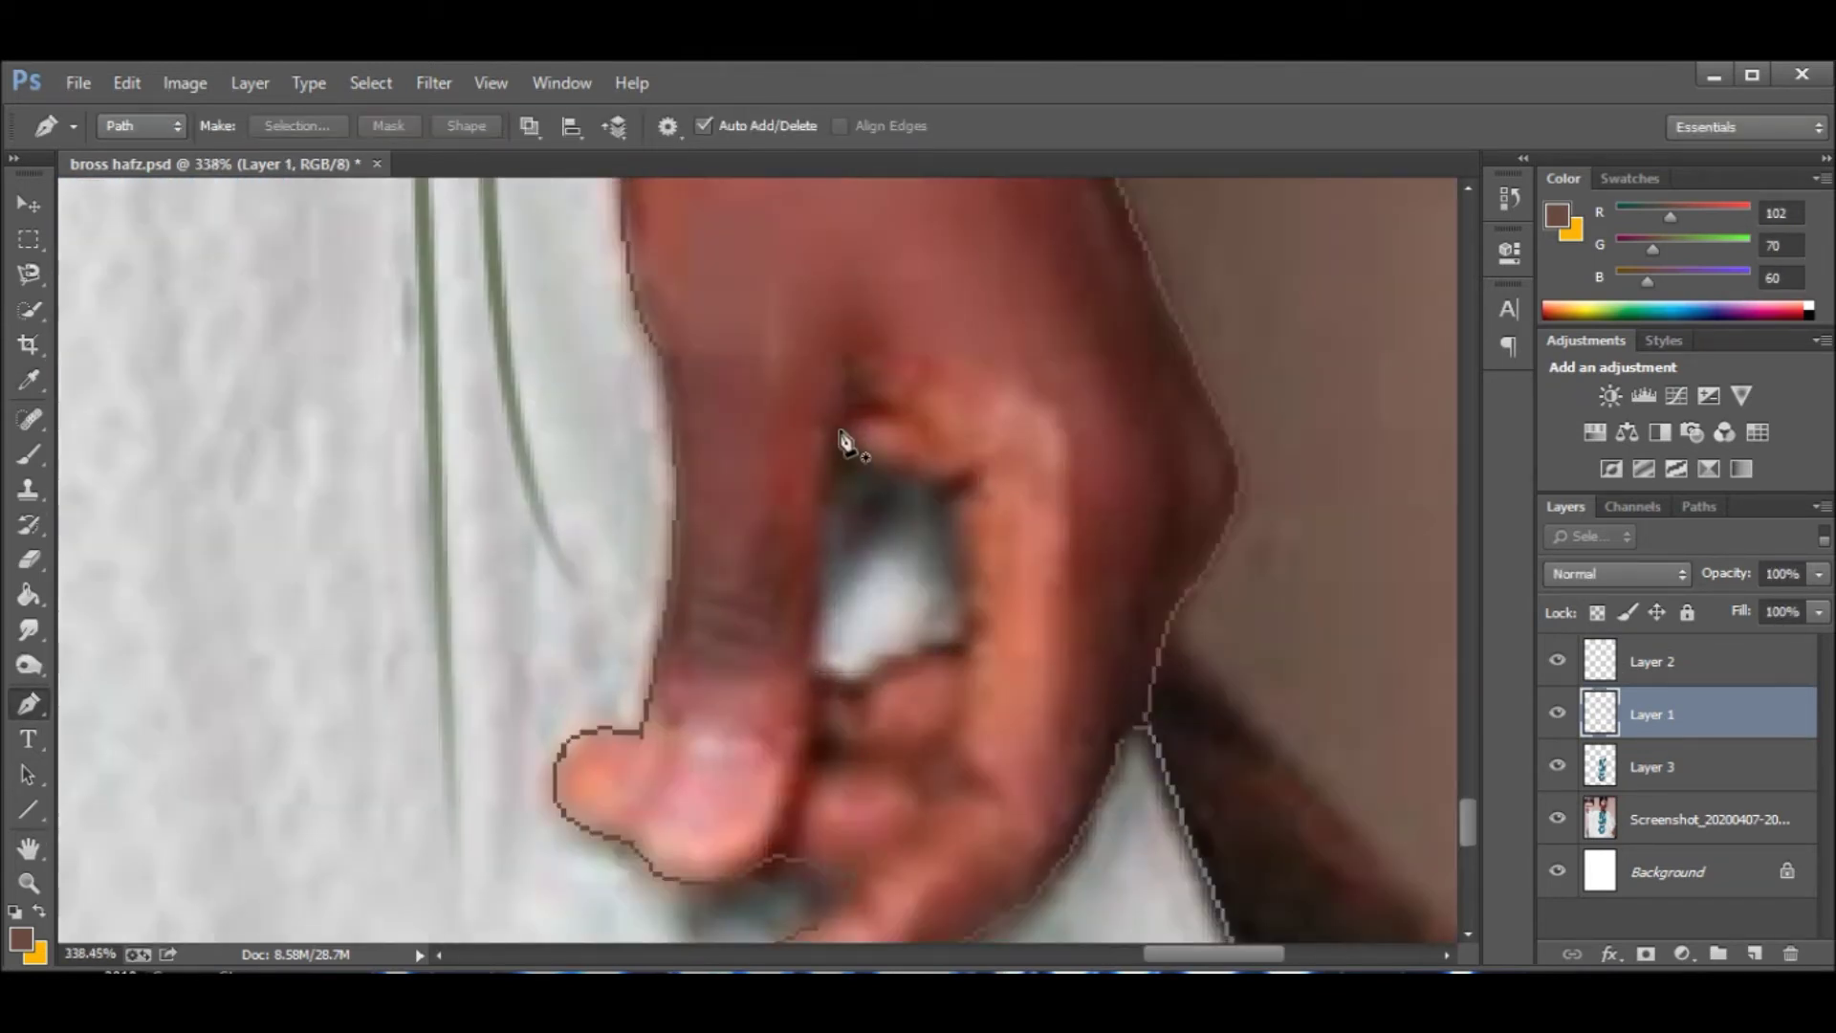
Continue the finger outline with curved path segments, checking the path options.
right_click(828, 742)
key("Escape")
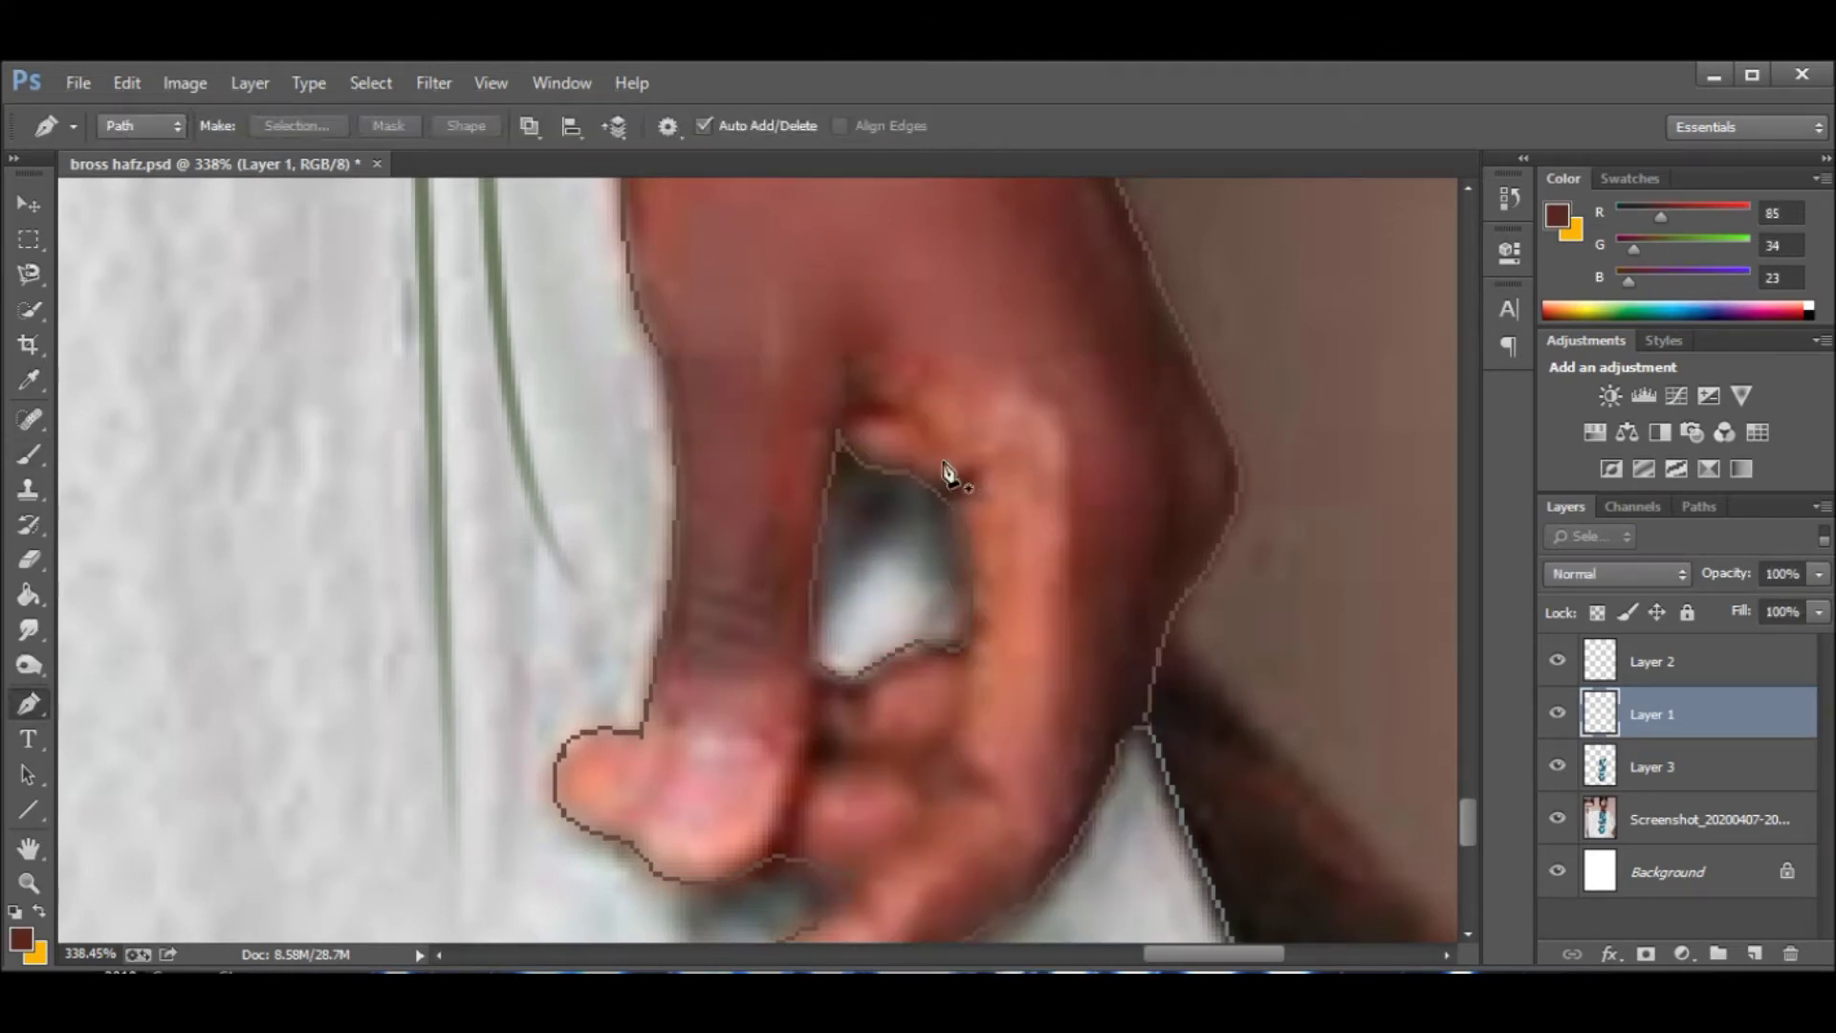
right_click(979, 455)
key("Escape")
scroll(982, 471, "down", 2, "alt")
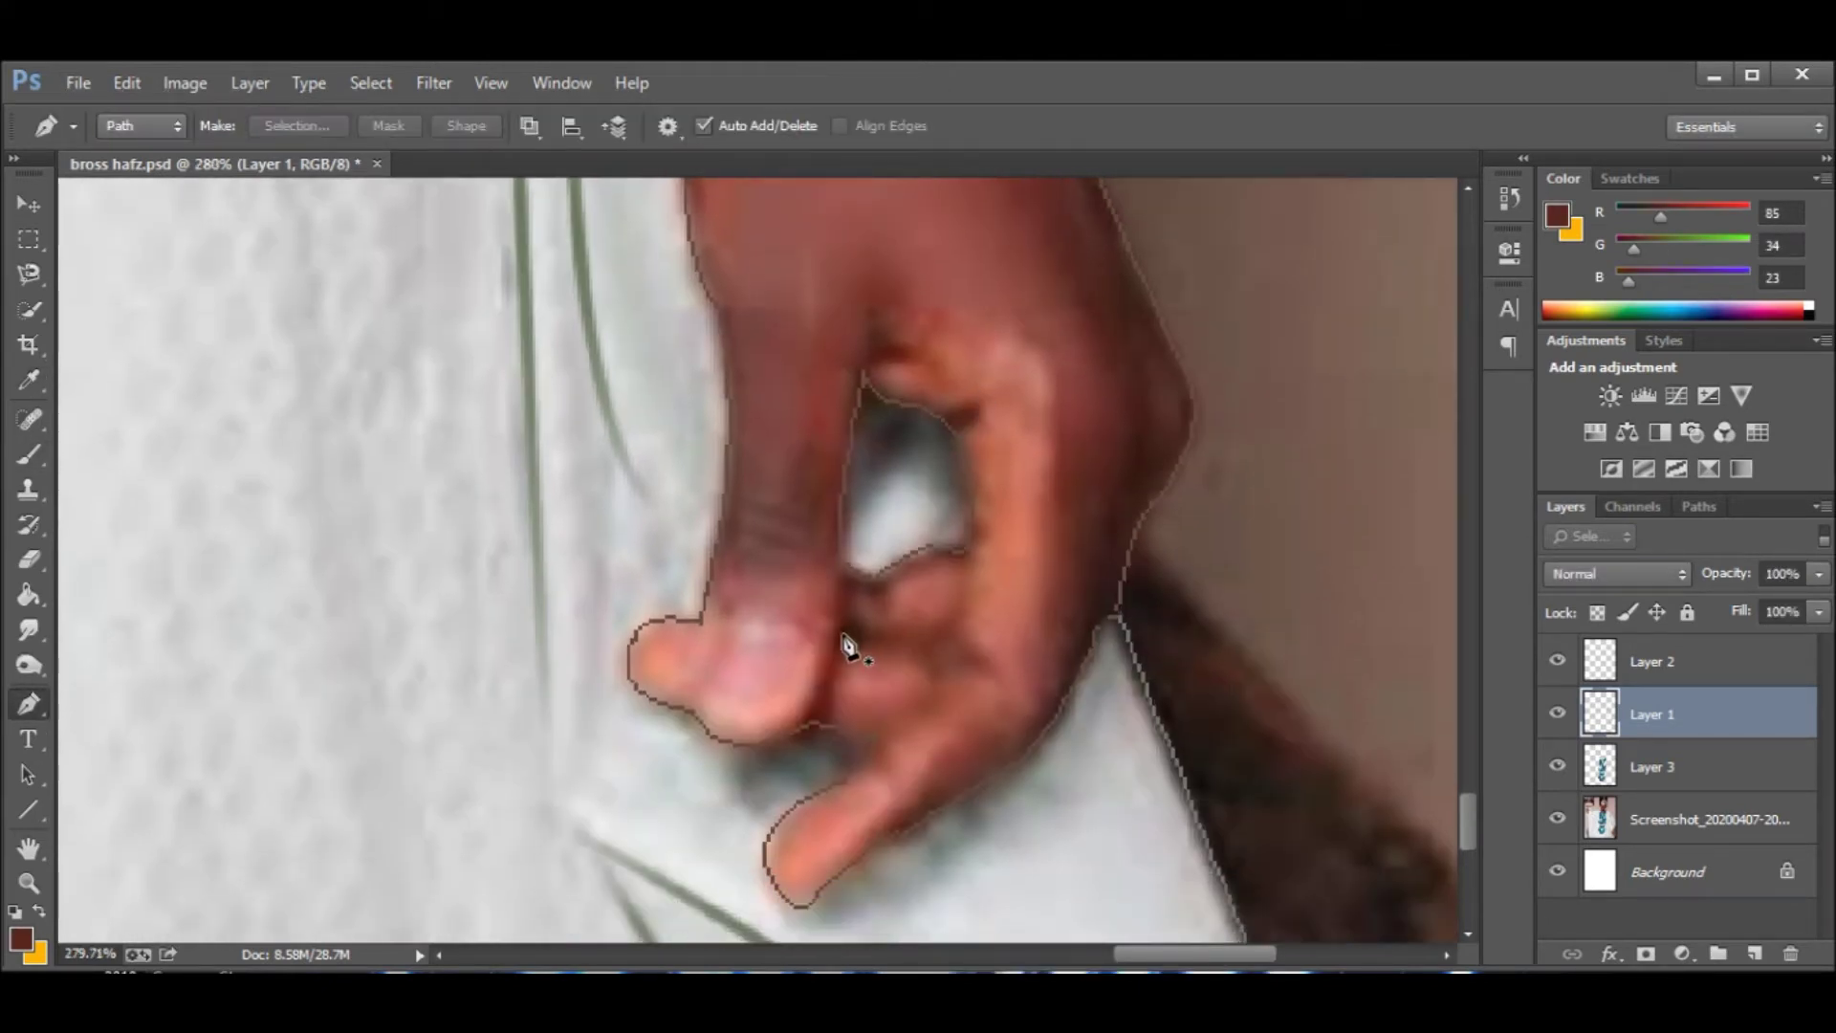
left_click_drag(983, 662, 999, 674)
right_click(765, 574)
key("Escape")
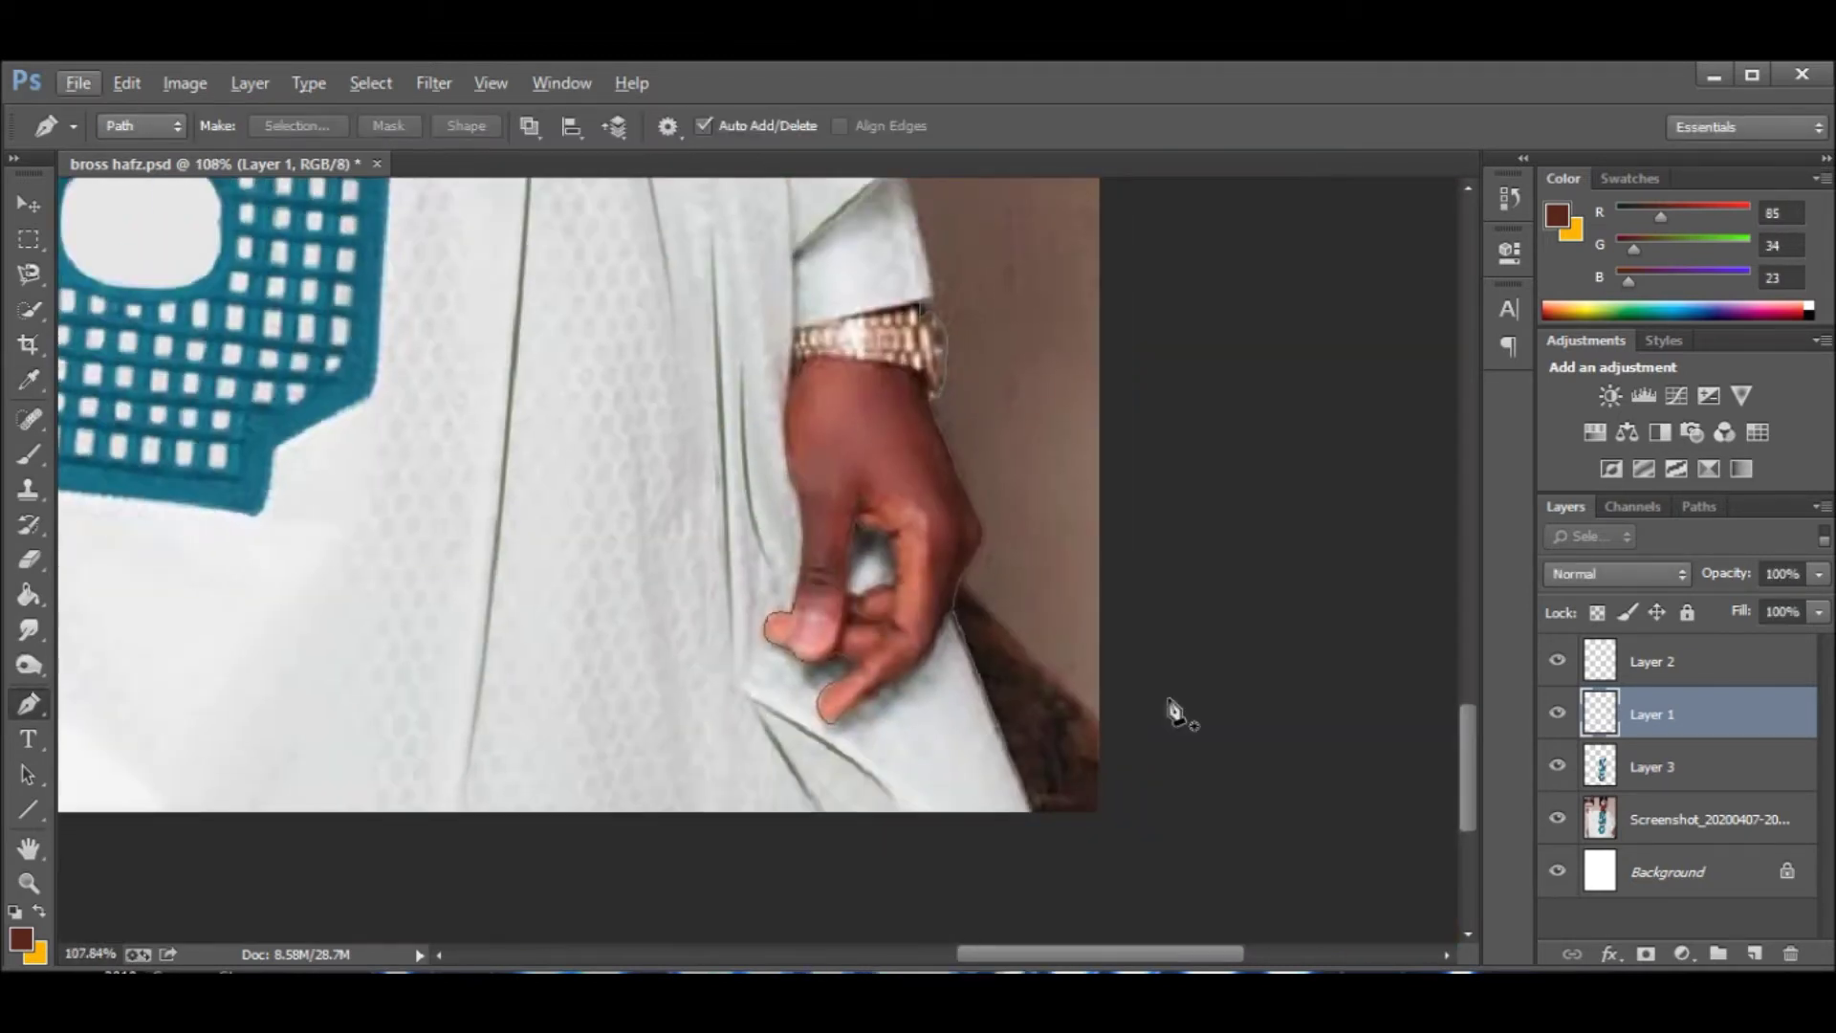
scroll(1167, 704, "down", 5, "alt")
scroll(830, 598, "up", 6, "alt")
Trace the remaining hand and wrist outlines with the Pen.
right_click(830, 598)
key("Escape")
scroll(989, 431, "down", 3, "alt")
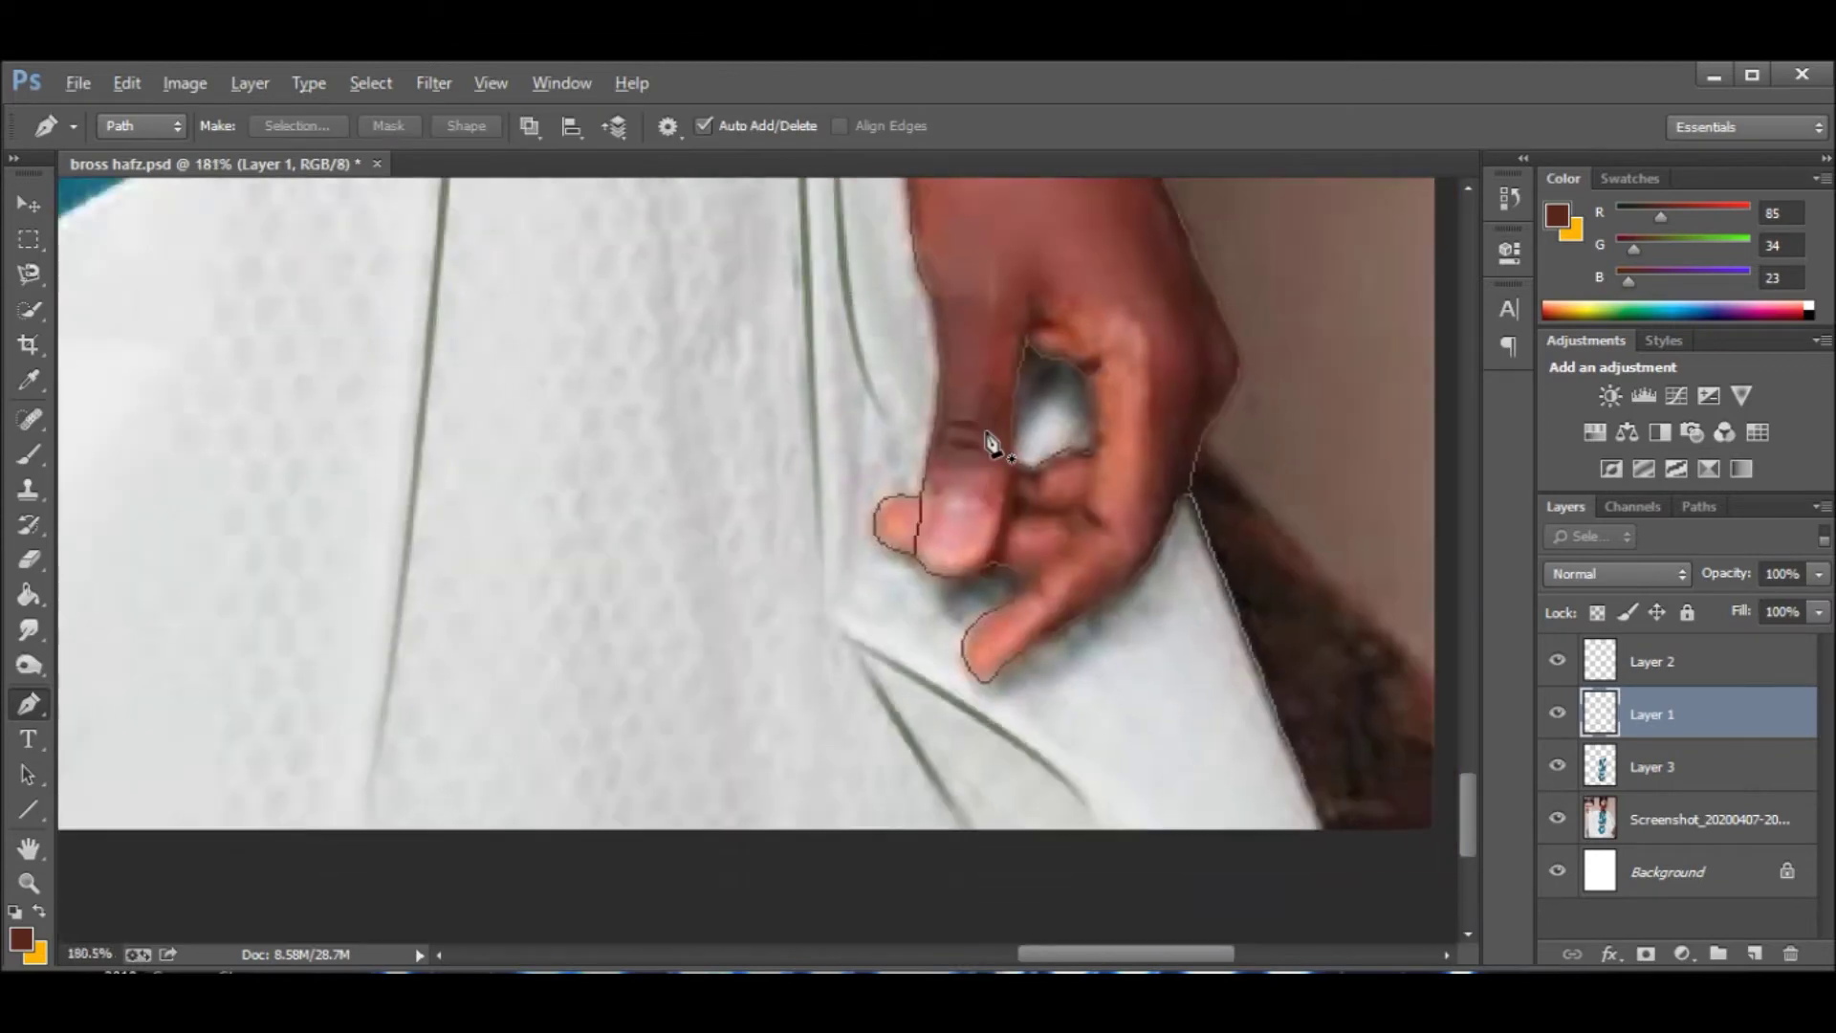
scroll(1022, 543, "up", 4, "alt")
right_click(1225, 353)
key("Escape")
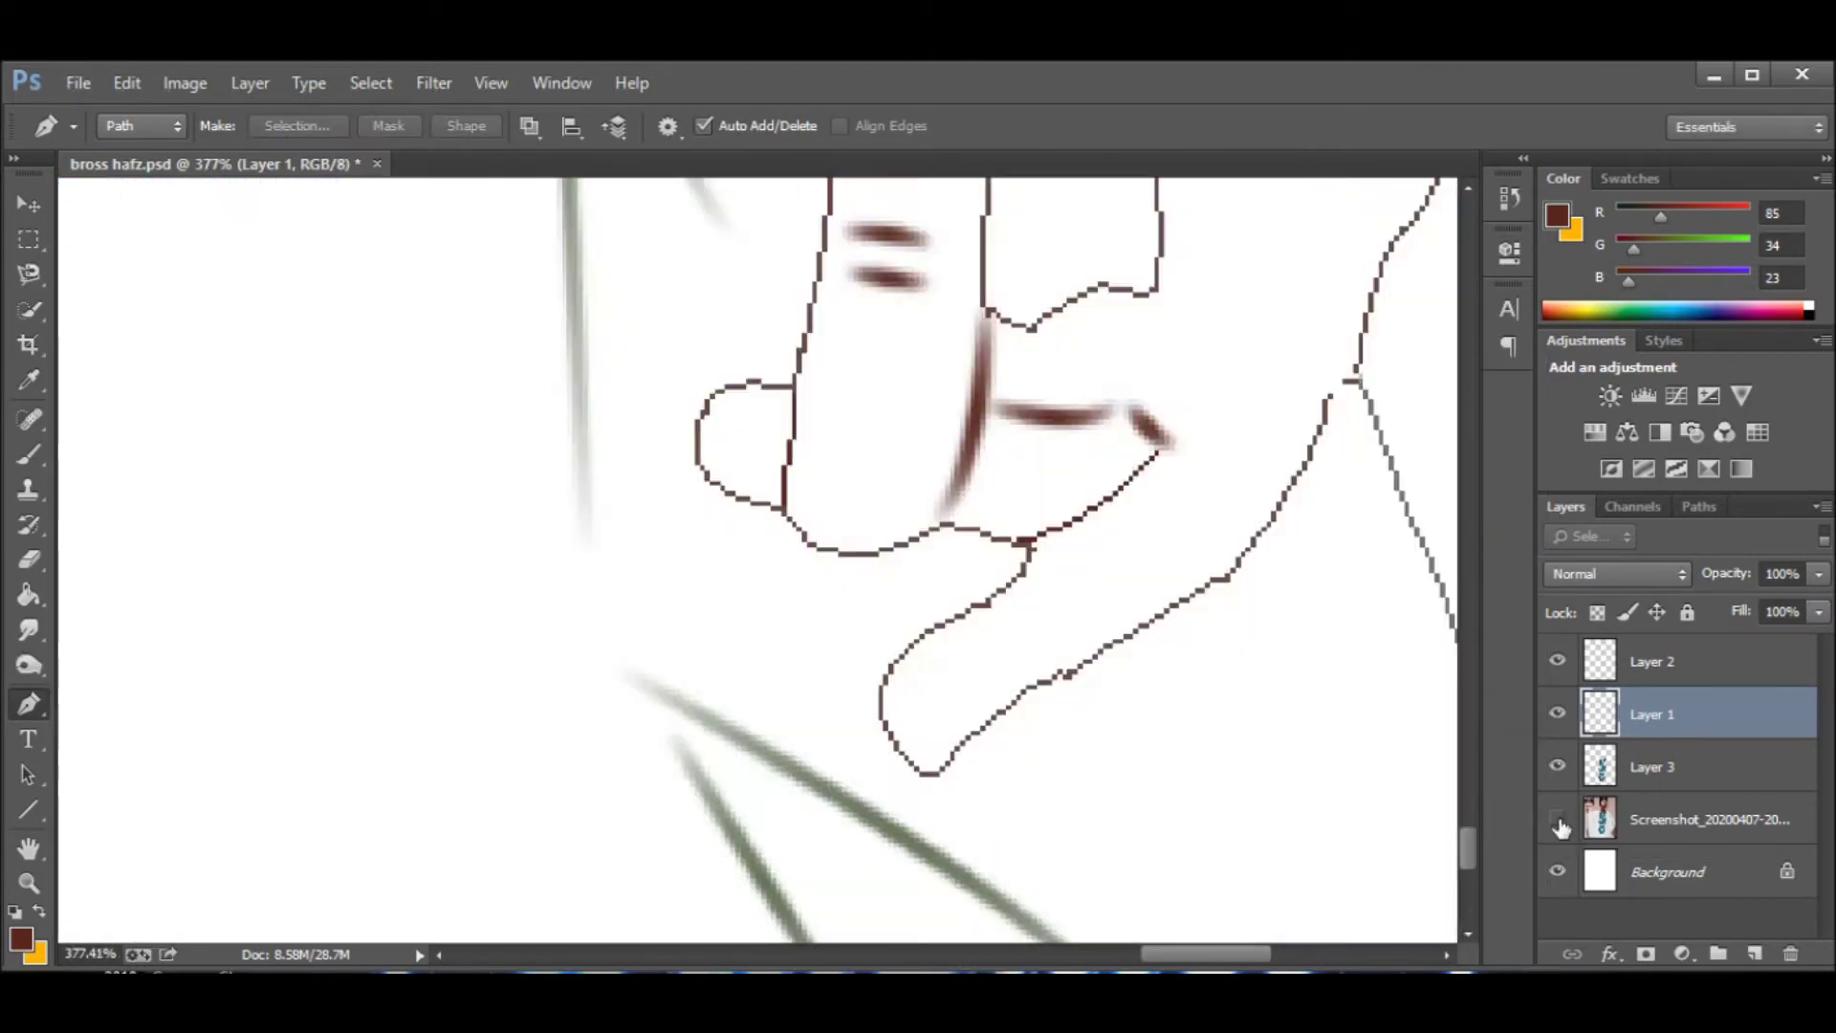
scroll(1241, 643, "down", 2, "alt")
scroll(1362, 275, "down", 2, "alt")
scroll(1363, 275, "up", 5, "alt")
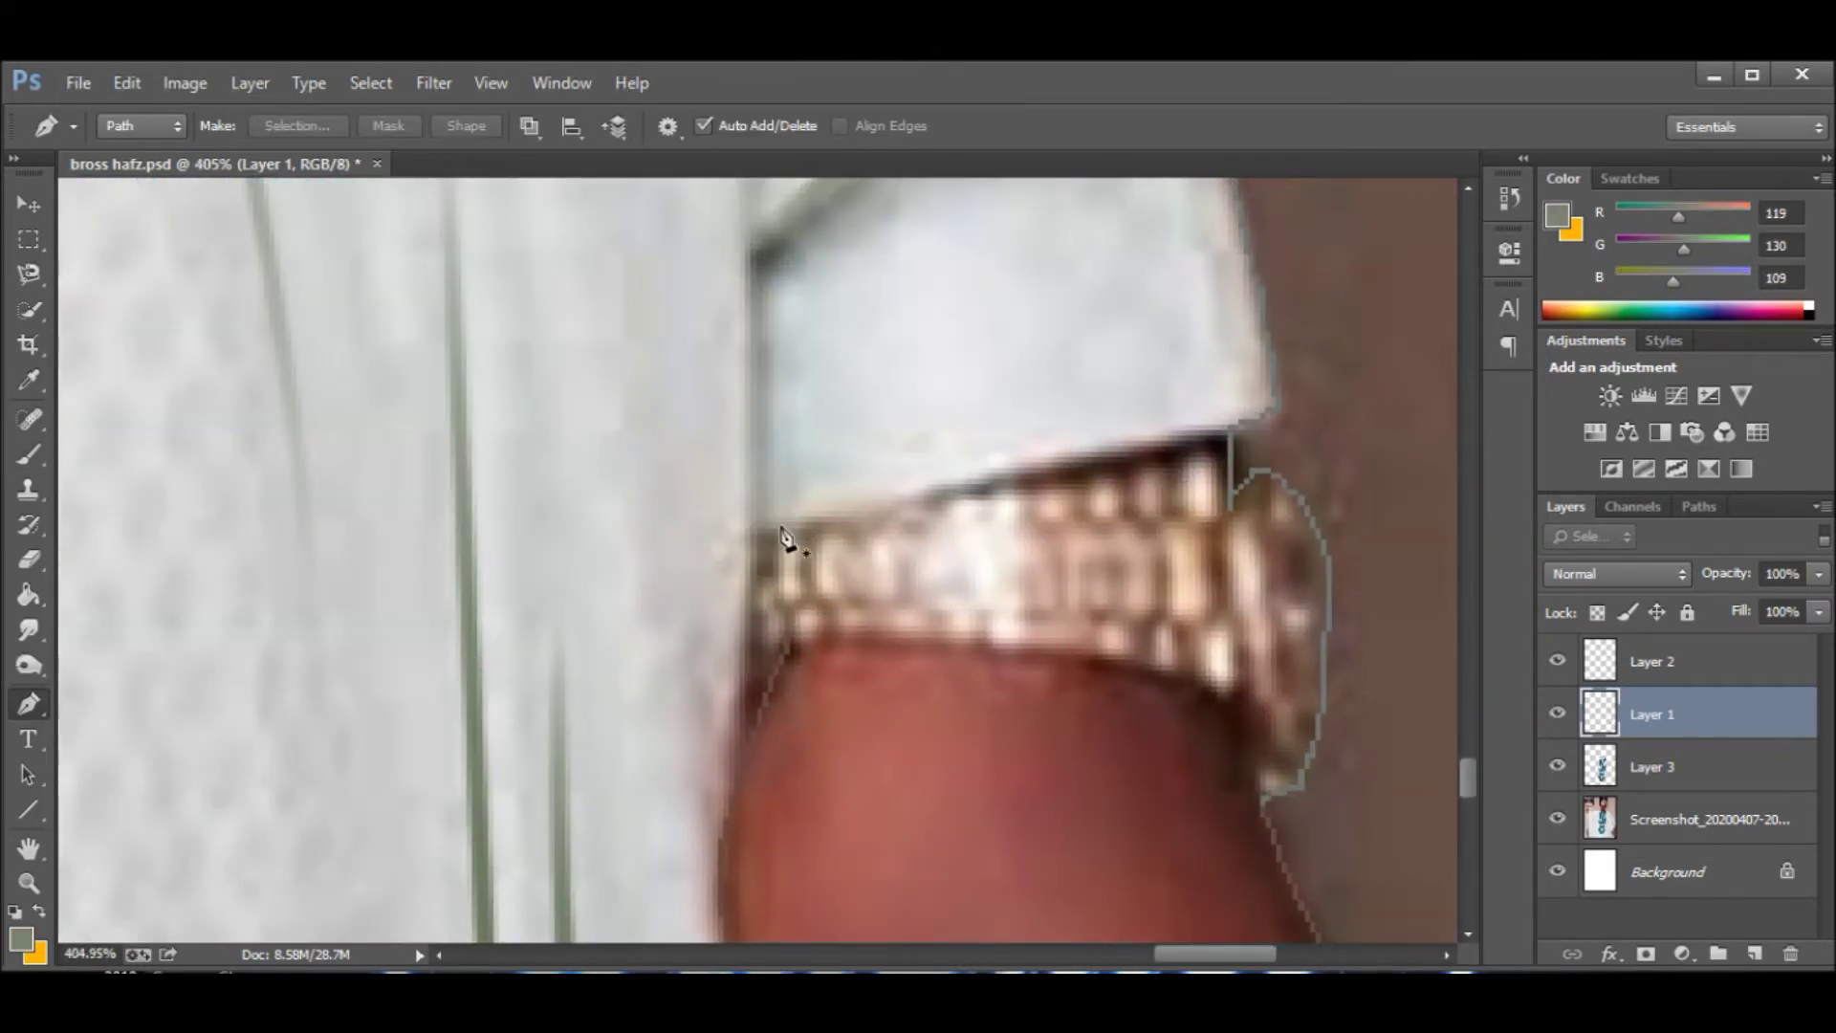
Stroke the wrist and finger paths with the dark brown brush and clear the path.
right_click(1275, 421)
left_click(1015, 402)
left_click(955, 460)
key("Return")
scroll(824, 656, "down", 5)
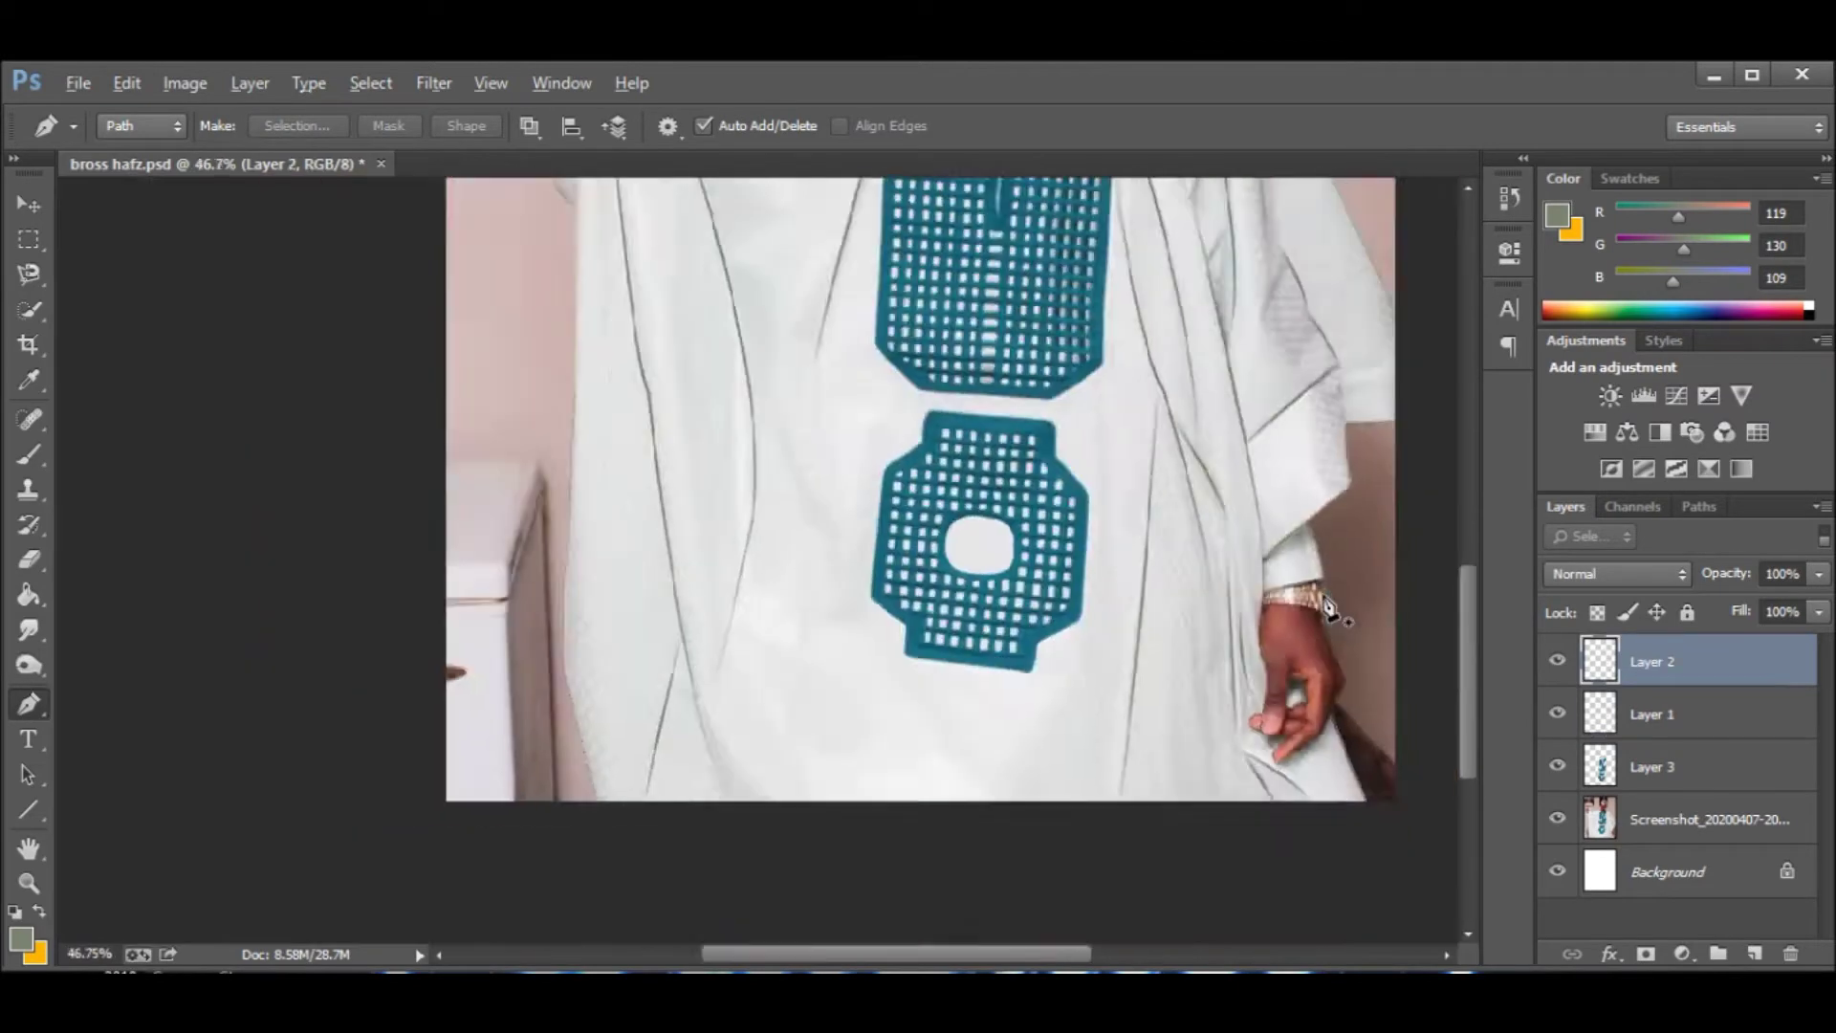
Switch to Layer 2, toggling the Screenshot layer to check the line art.
left_click(1652, 661)
left_click(1557, 818)
left_click(1558, 819)
scroll(593, 437, "up", 10, "alt")
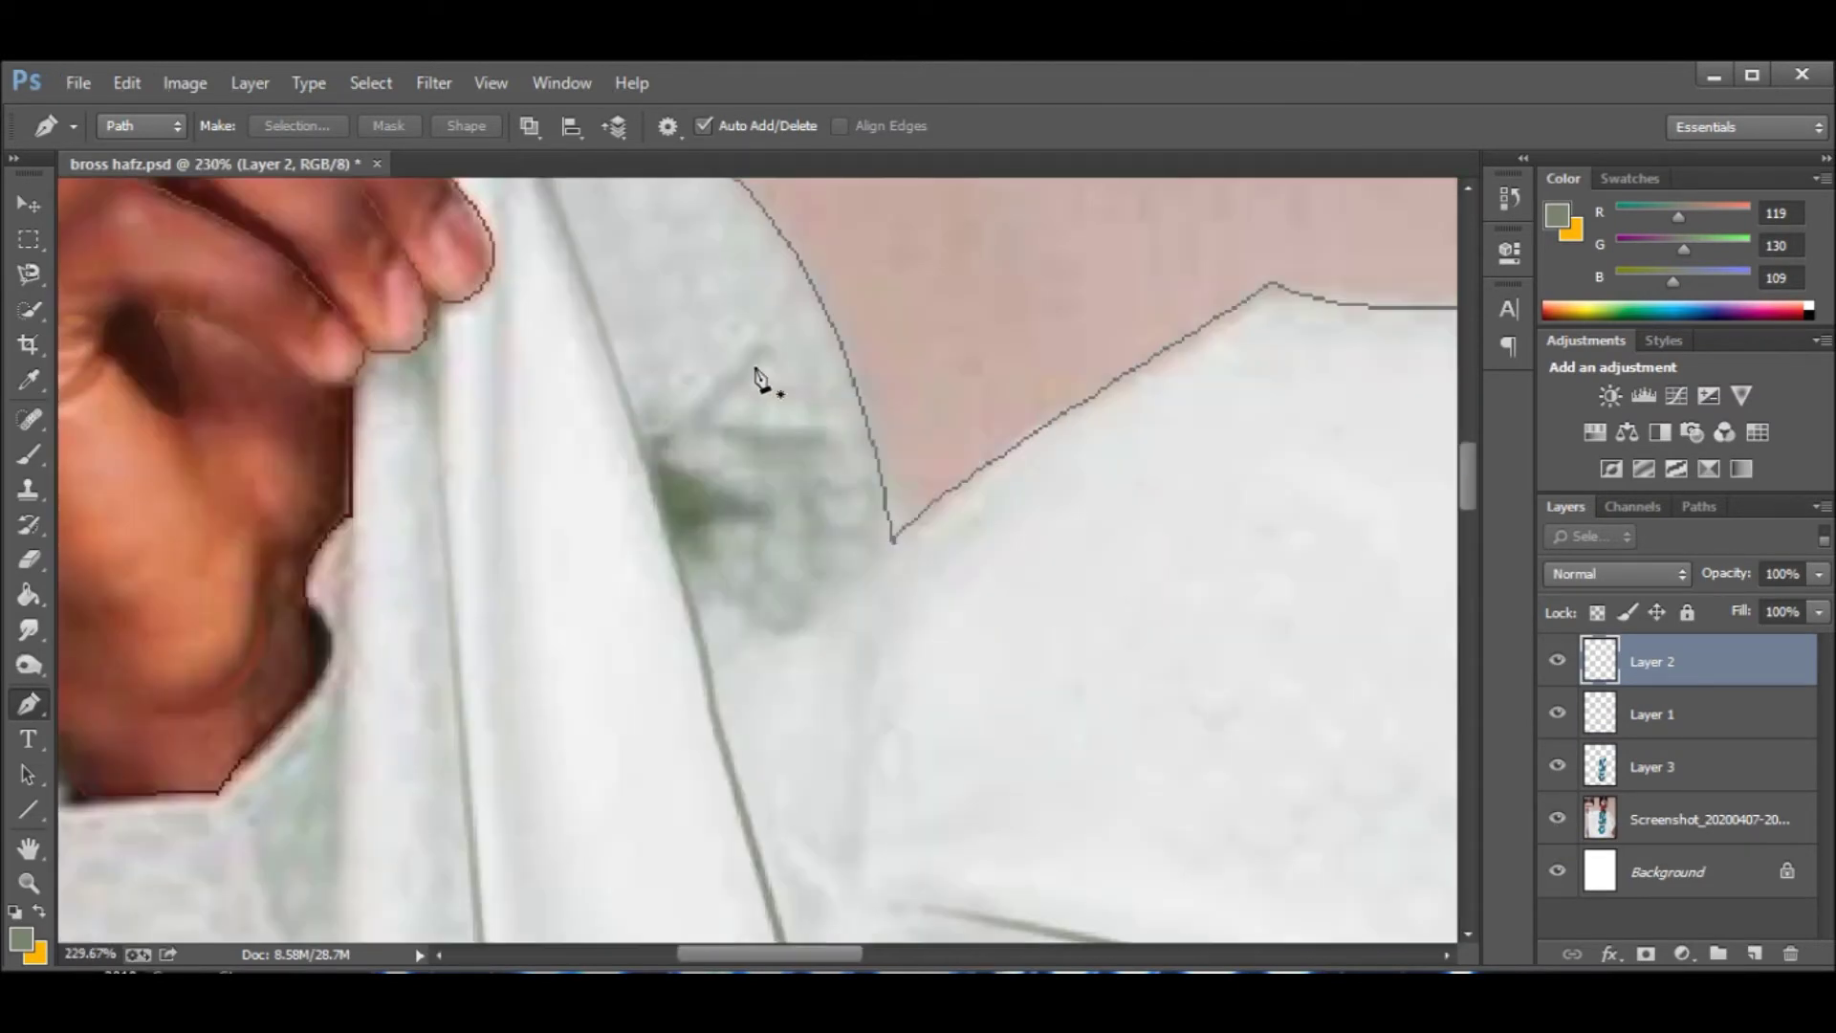
scroll(935, 626, "down", 3, "alt")
right_click(662, 564)
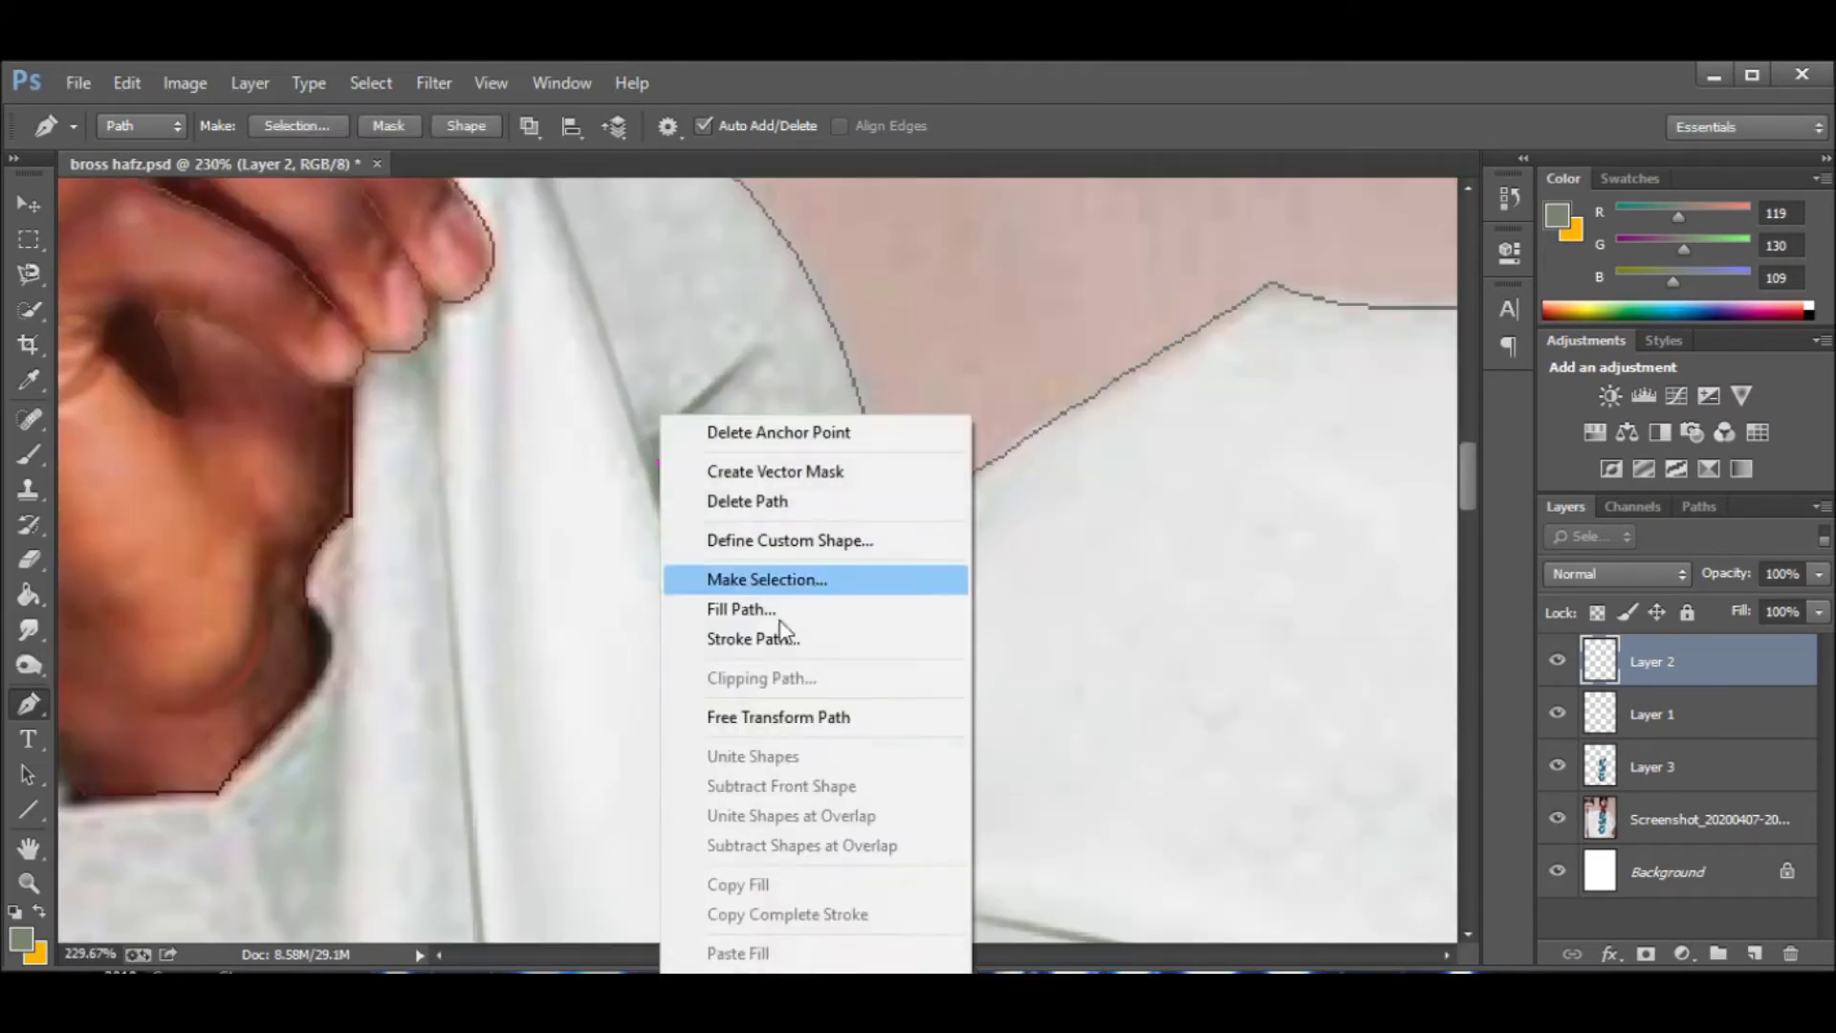
key("Escape")
scroll(910, 525, "down", 3, "alt")
scroll(907, 521, "down", 2, "alt")
scroll(904, 521, "up", 10, "alt")
Close the traced outline and fill the path with the brown foreground colour.
left_click(564, 549)
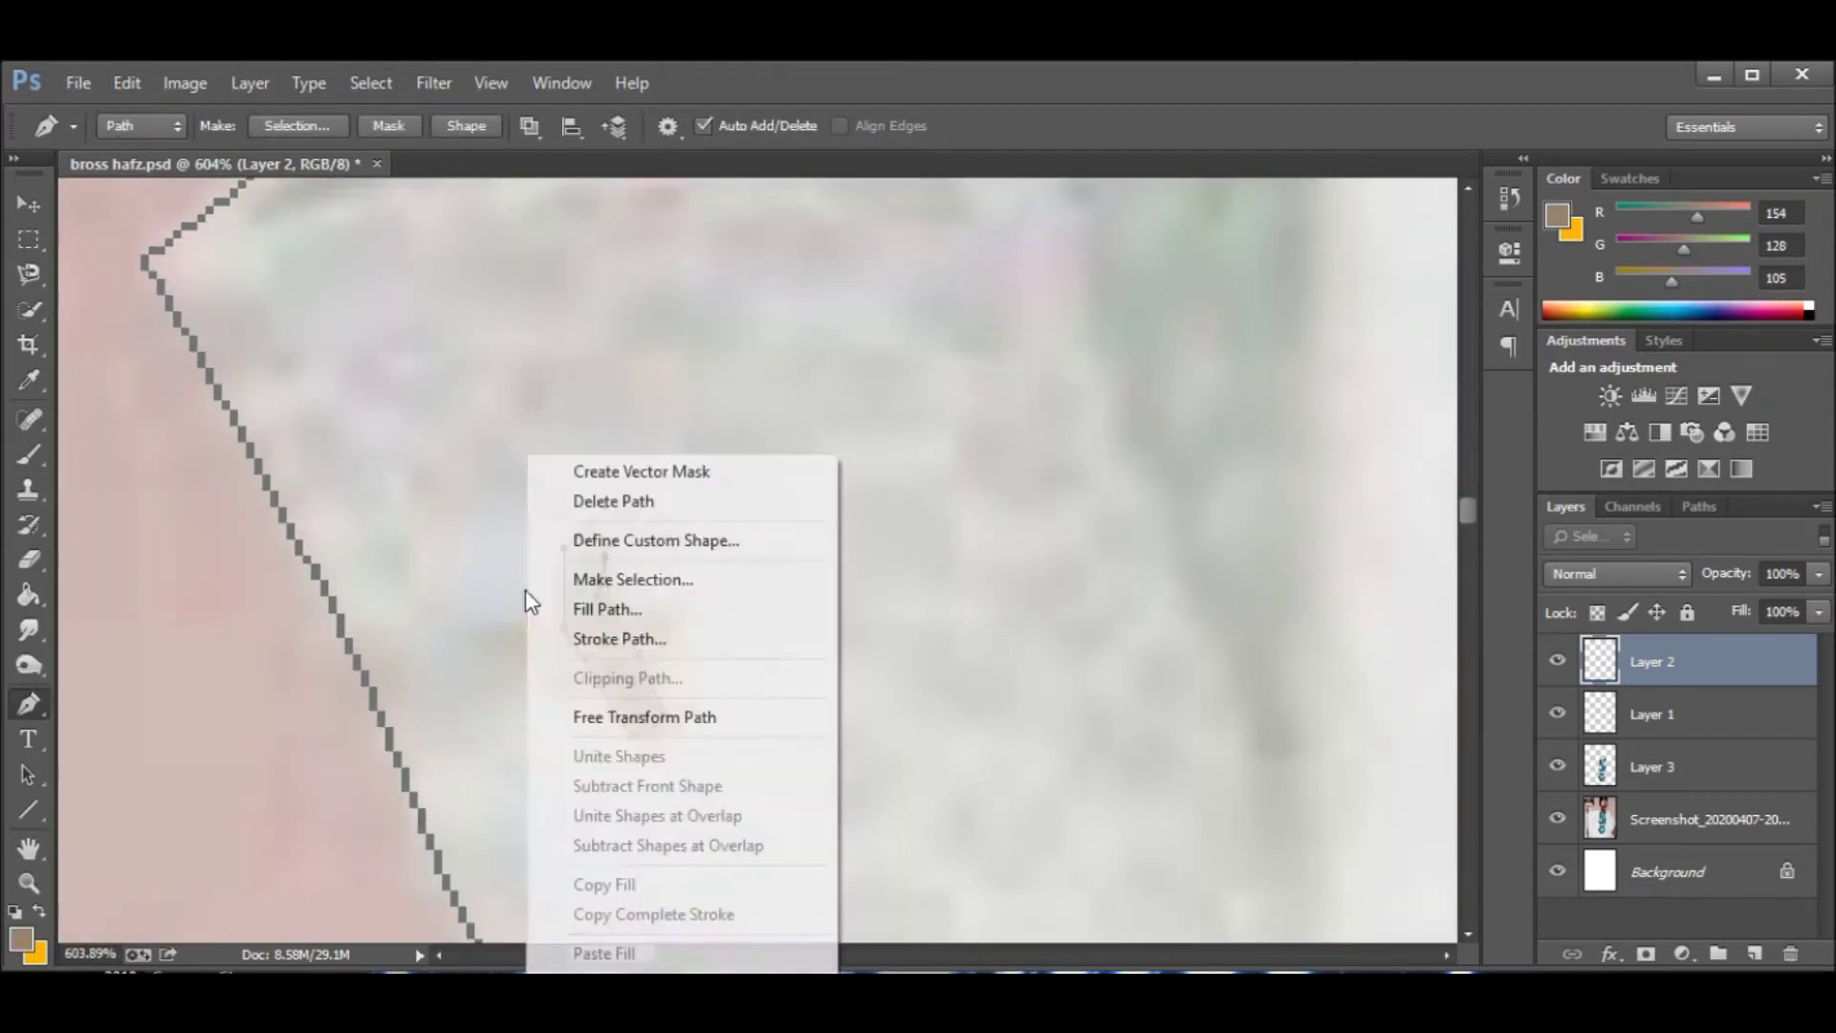
right_click(612, 612)
left_click(705, 585)
key("Return")
scroll(705, 586, "down", 10, "alt")
left_click(1557, 818)
scroll(932, 779, "up", 3, "alt")
scroll(1138, 737, "up", 2, "alt")
scroll(901, 533, "up", 8, "alt")
Outline the watch band with the Pen and fill it brown.
left_click(800, 586)
left_click(799, 510)
left_click(887, 492)
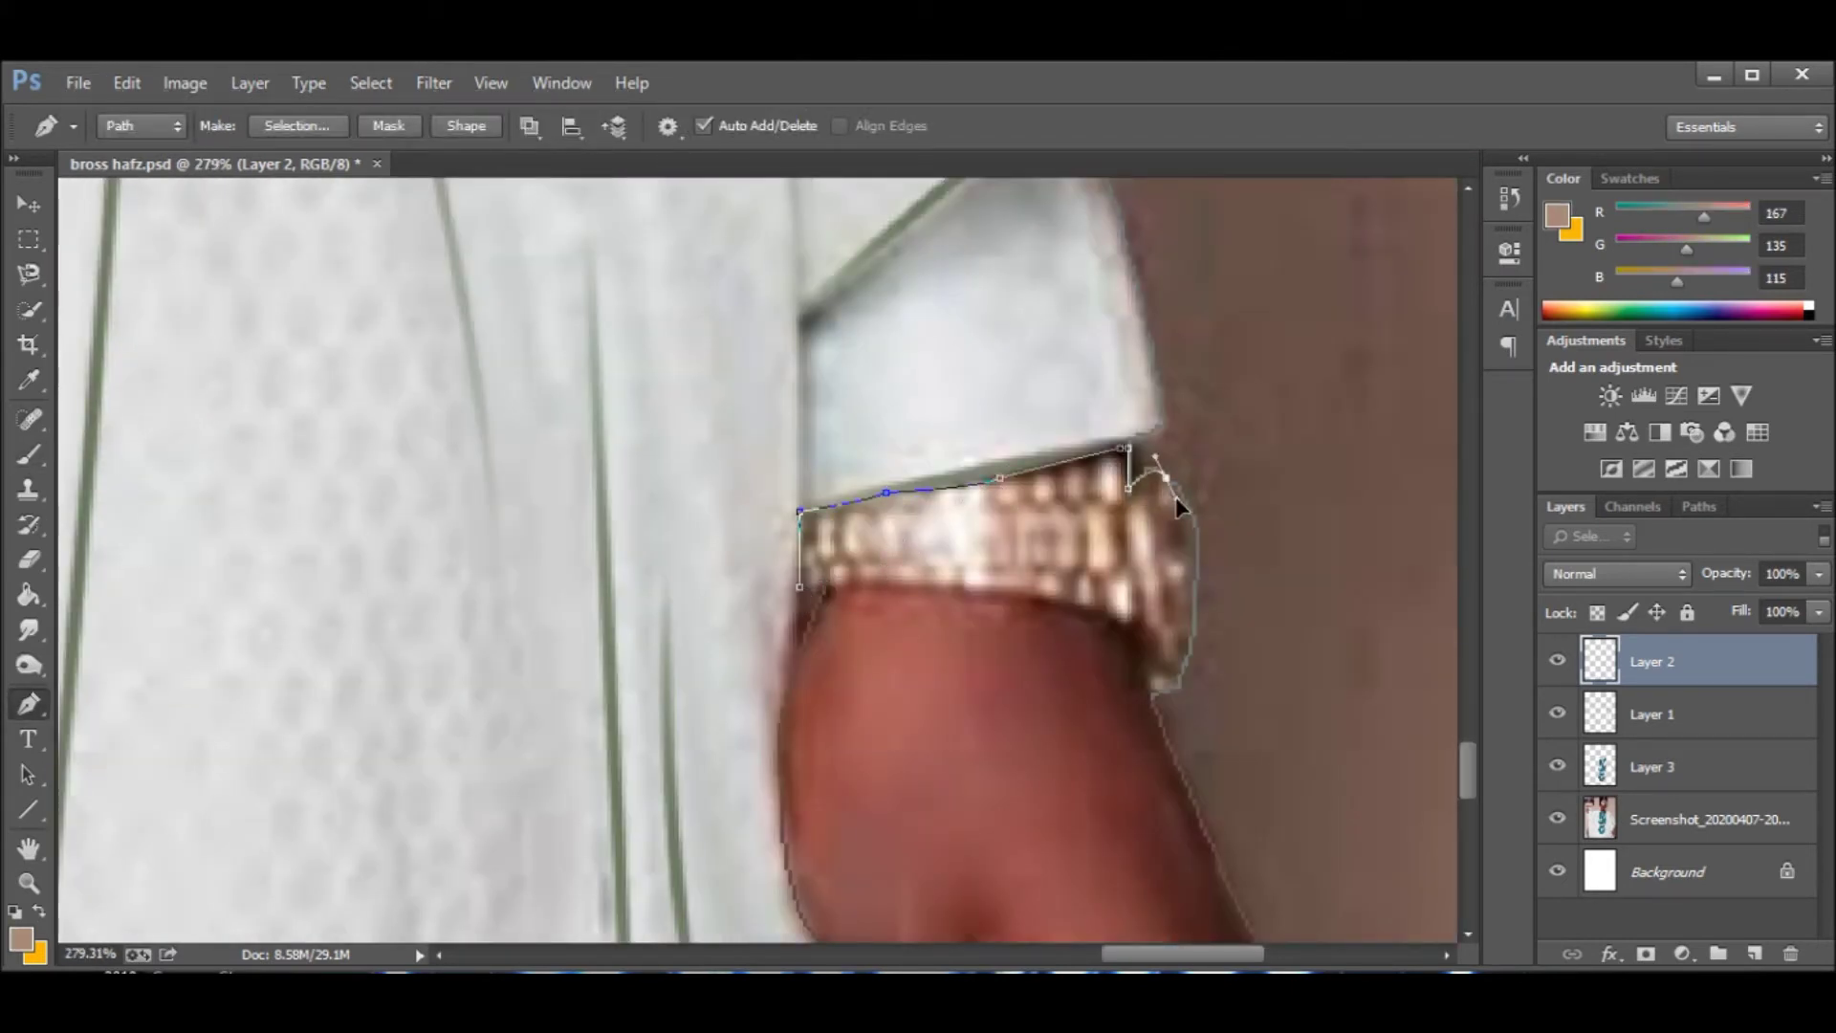
left_click_drag(1186, 667, 1144, 830)
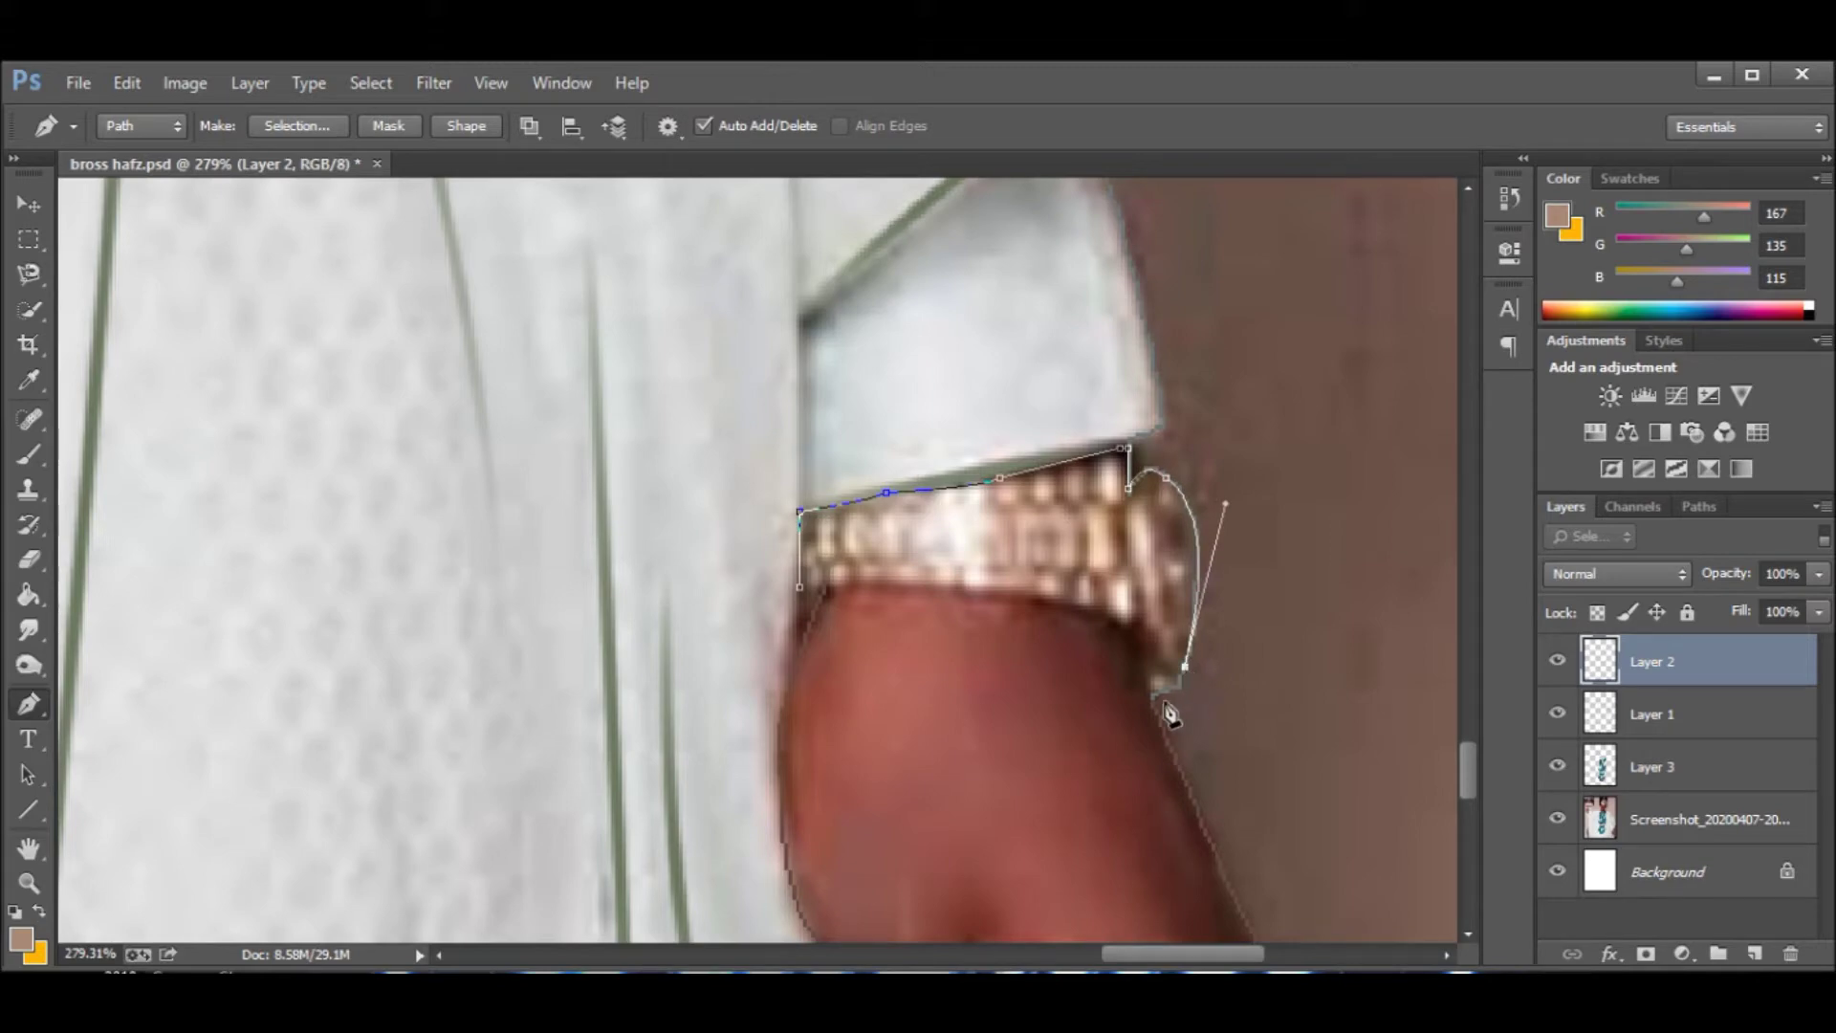
right_click(887, 413)
left_click(992, 607)
key("Return")
left_click(1557, 819)
scroll(808, 436, "down", 3, "alt")
scroll(808, 436, "down", 4, "alt")
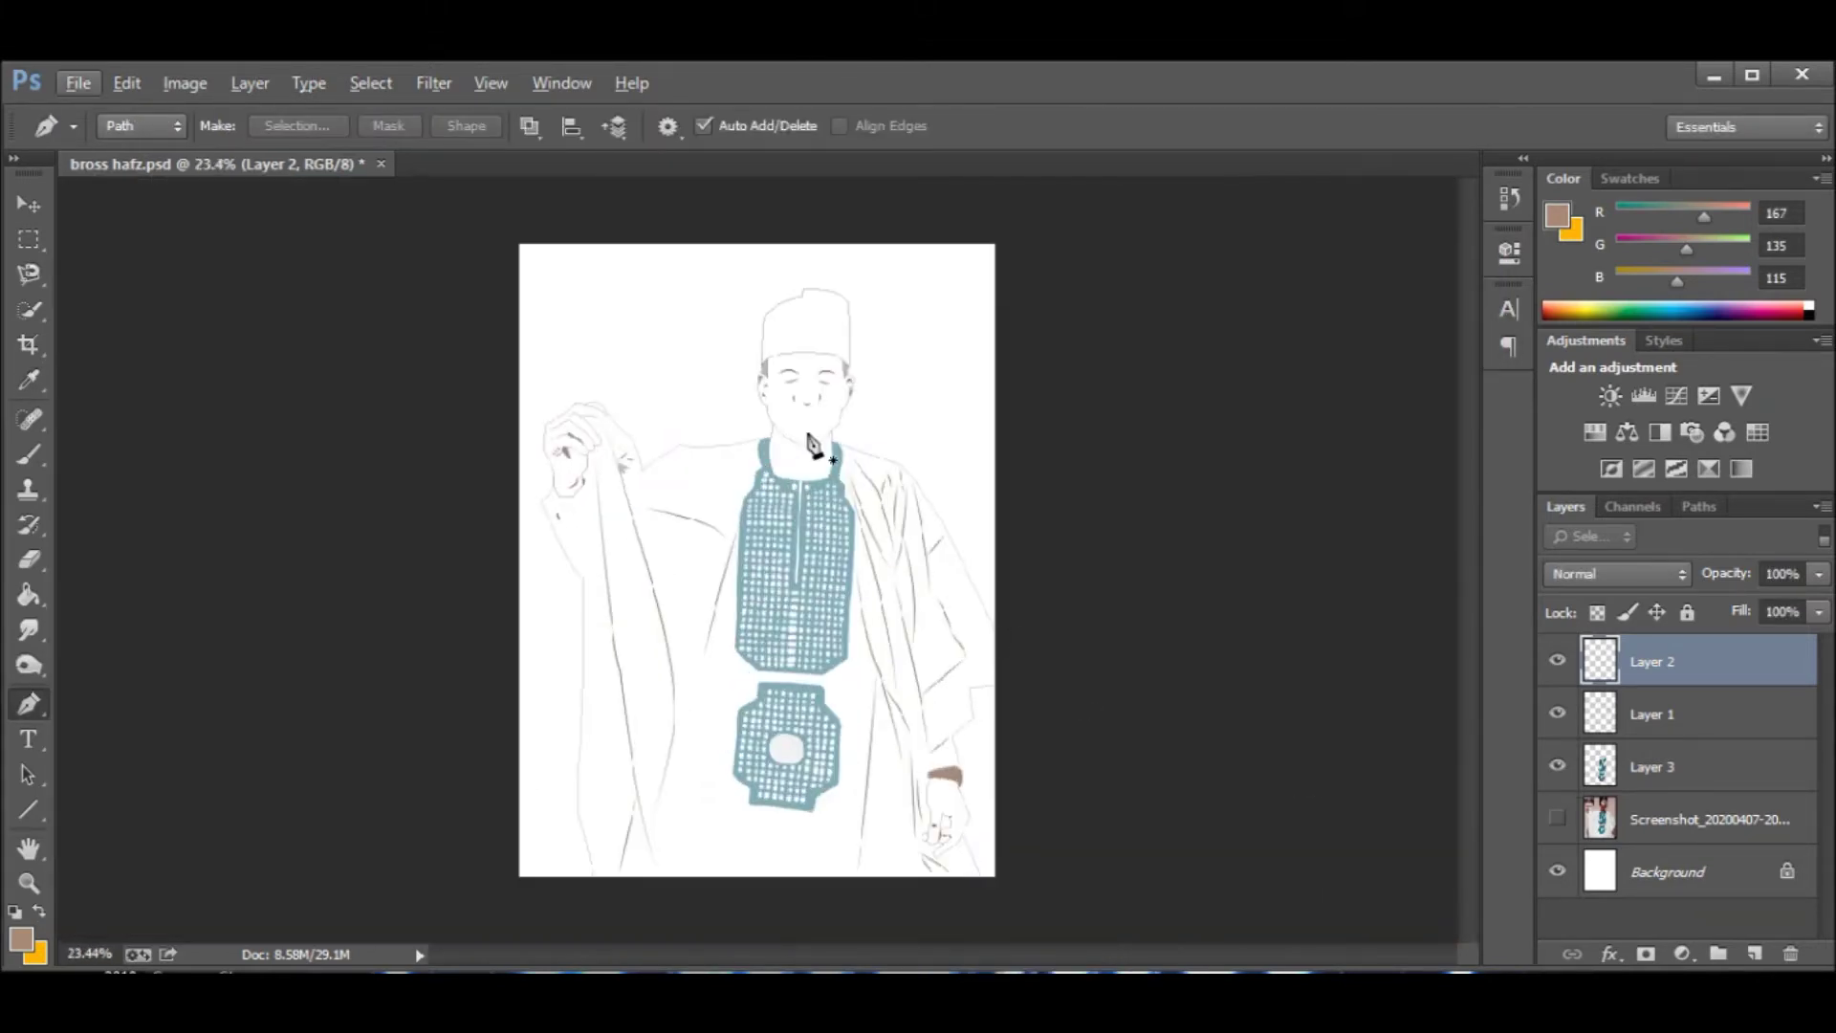
Trace the line between the lips and stroke it with the sampled lip colour.
scroll(808, 436, "up", 4, "alt")
scroll(918, 377, "up", 4, "alt")
left_click(1558, 819)
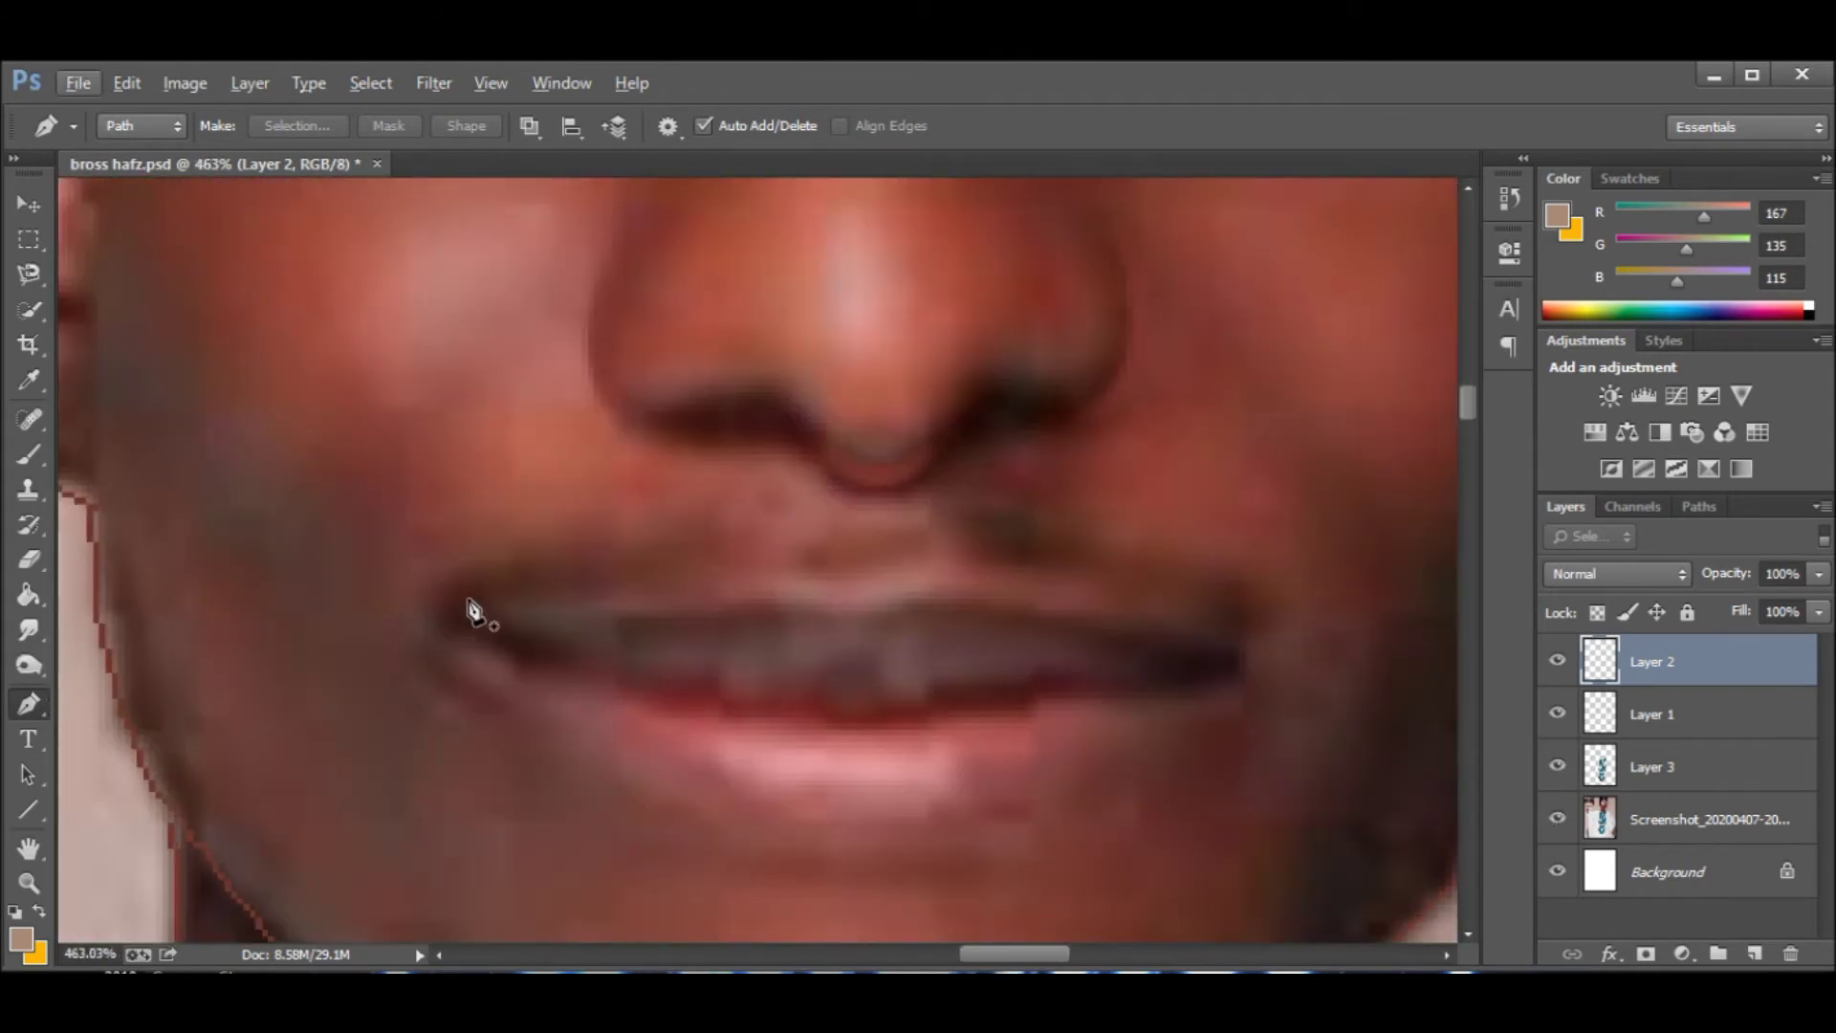
left_click(449, 591)
left_click_drag(632, 609, 668, 602)
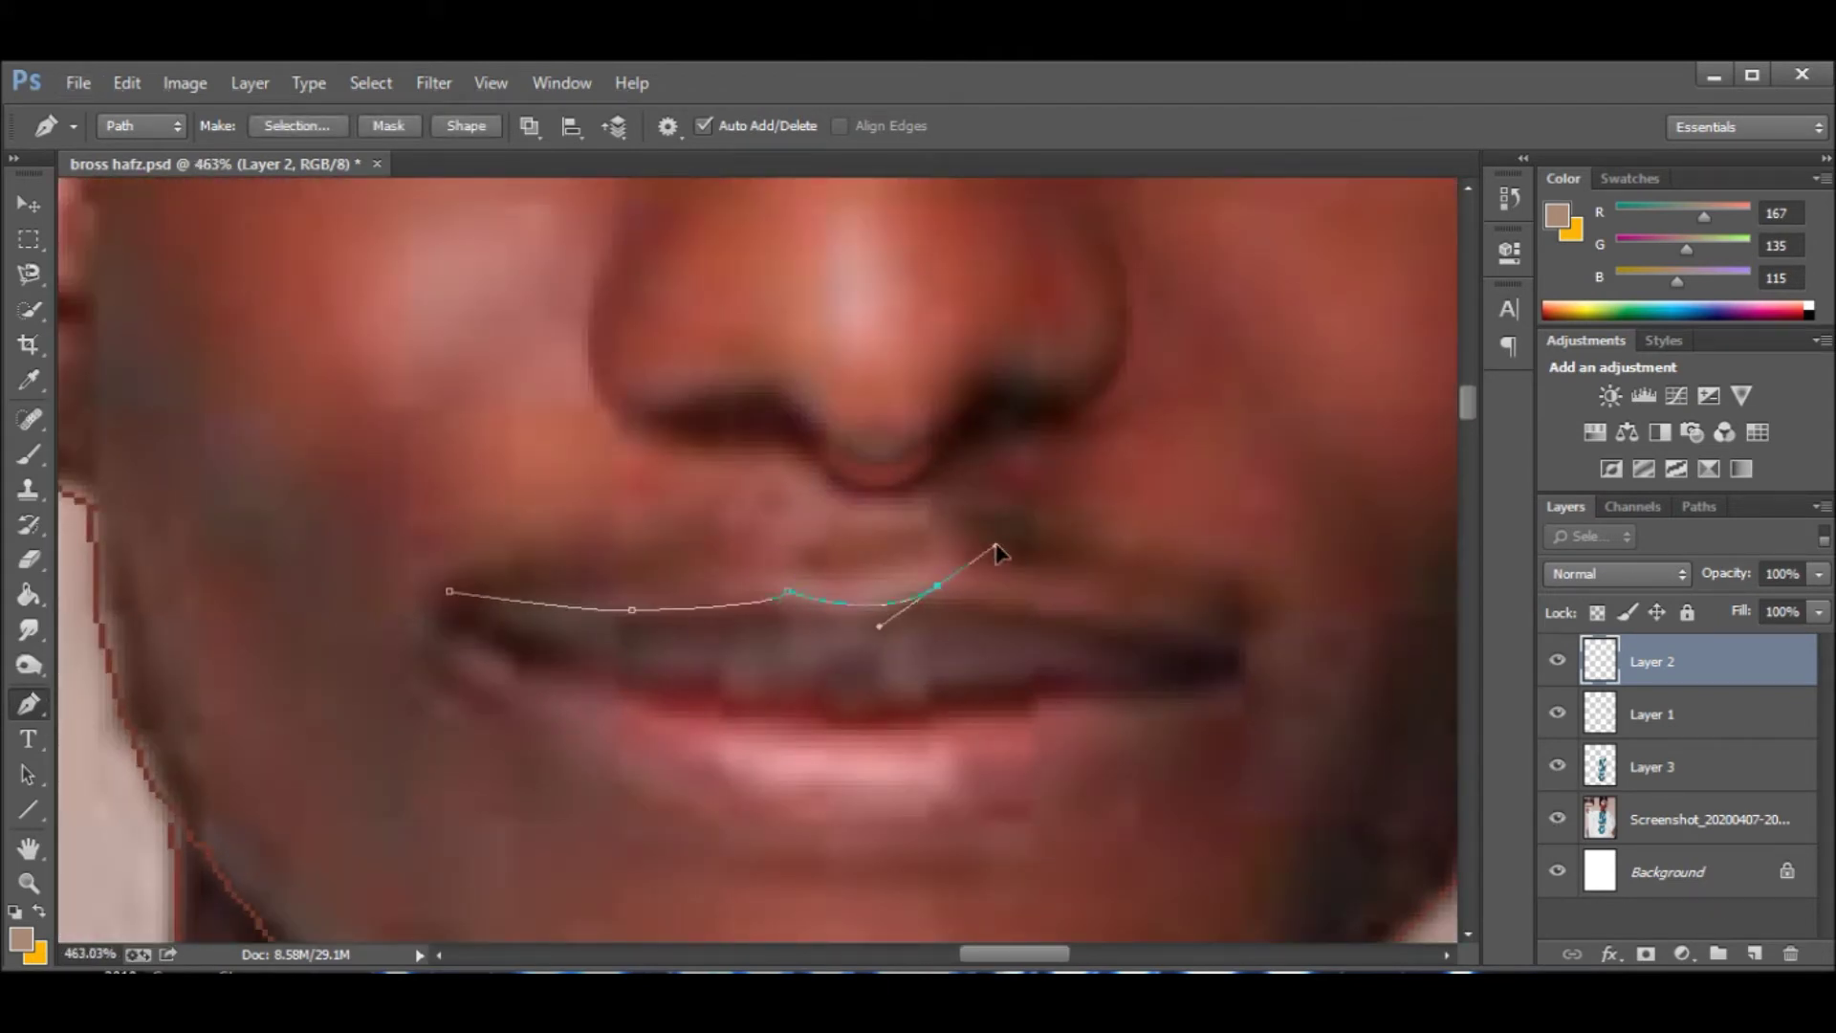
key("b")
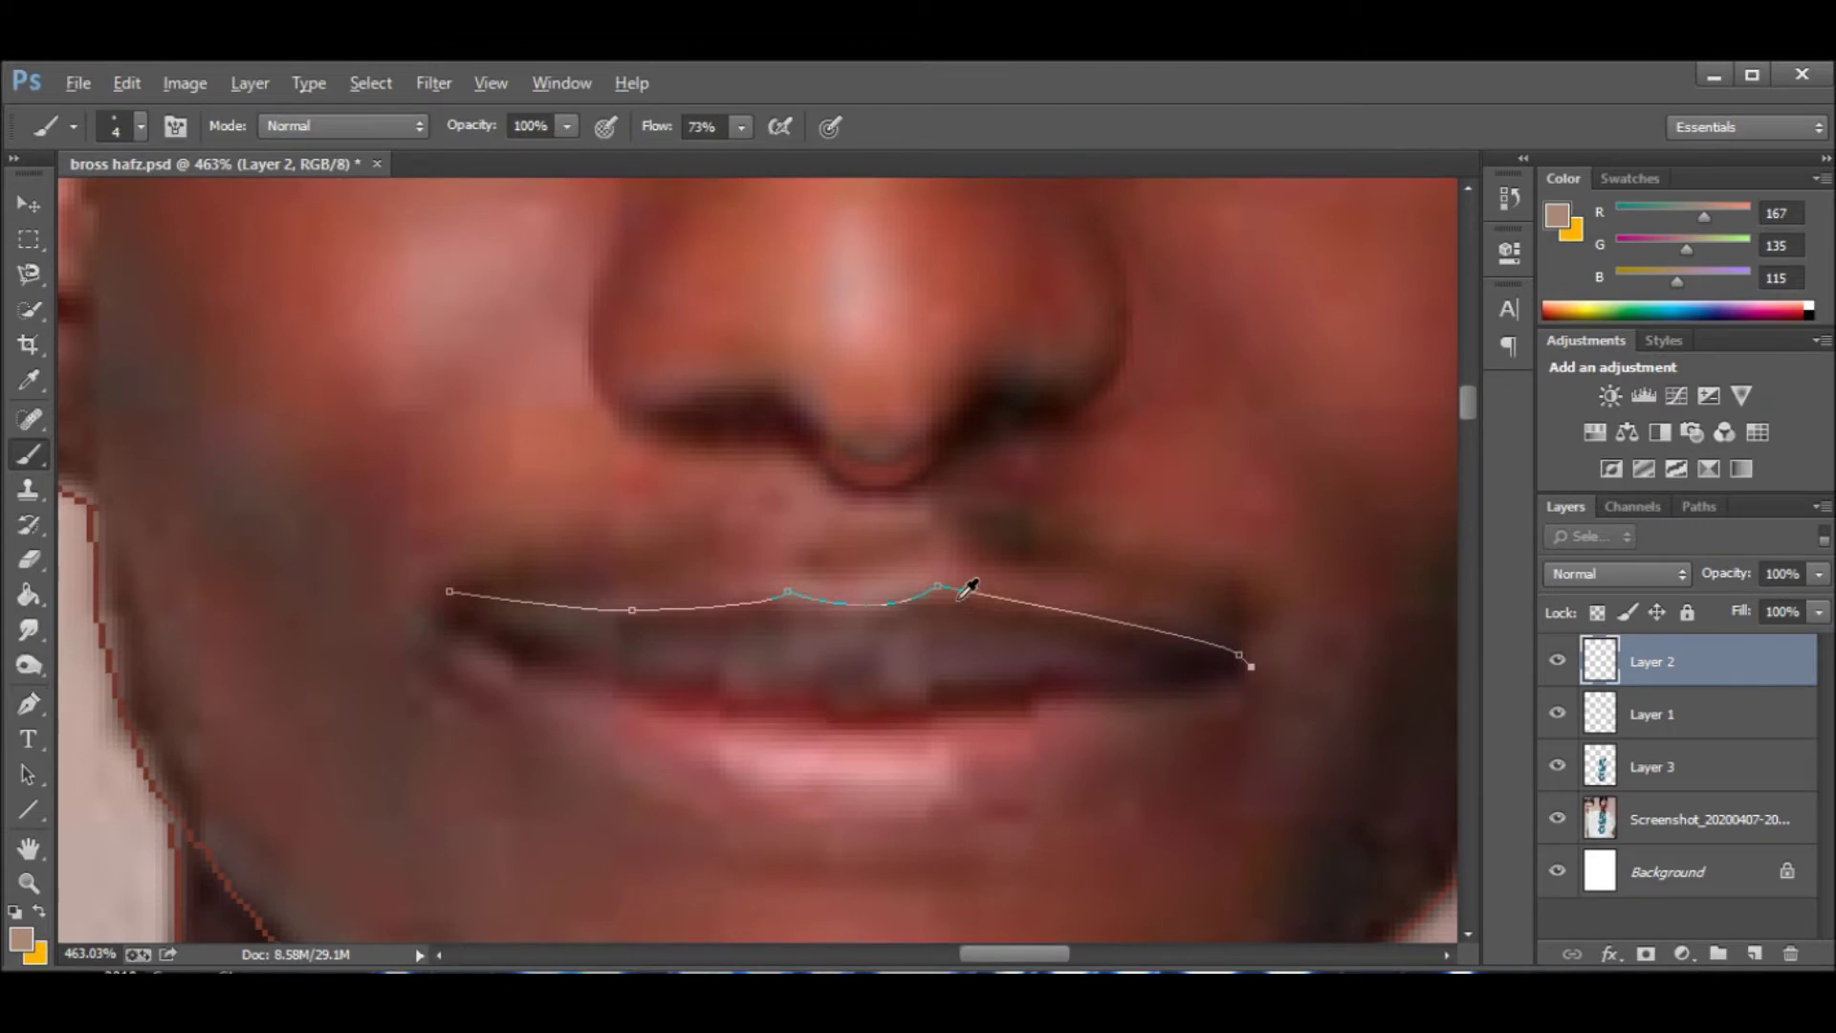
left_click(965, 584, "alt")
key("Return")
left_click(1098, 398)
key("p")
Clear the finished lip path using the path options.
right_click(772, 703)
key("Escape")
scroll(439, 542, "down", 1)
right_click(421, 521)
key("Escape")
scroll(512, 635, "down", 5)
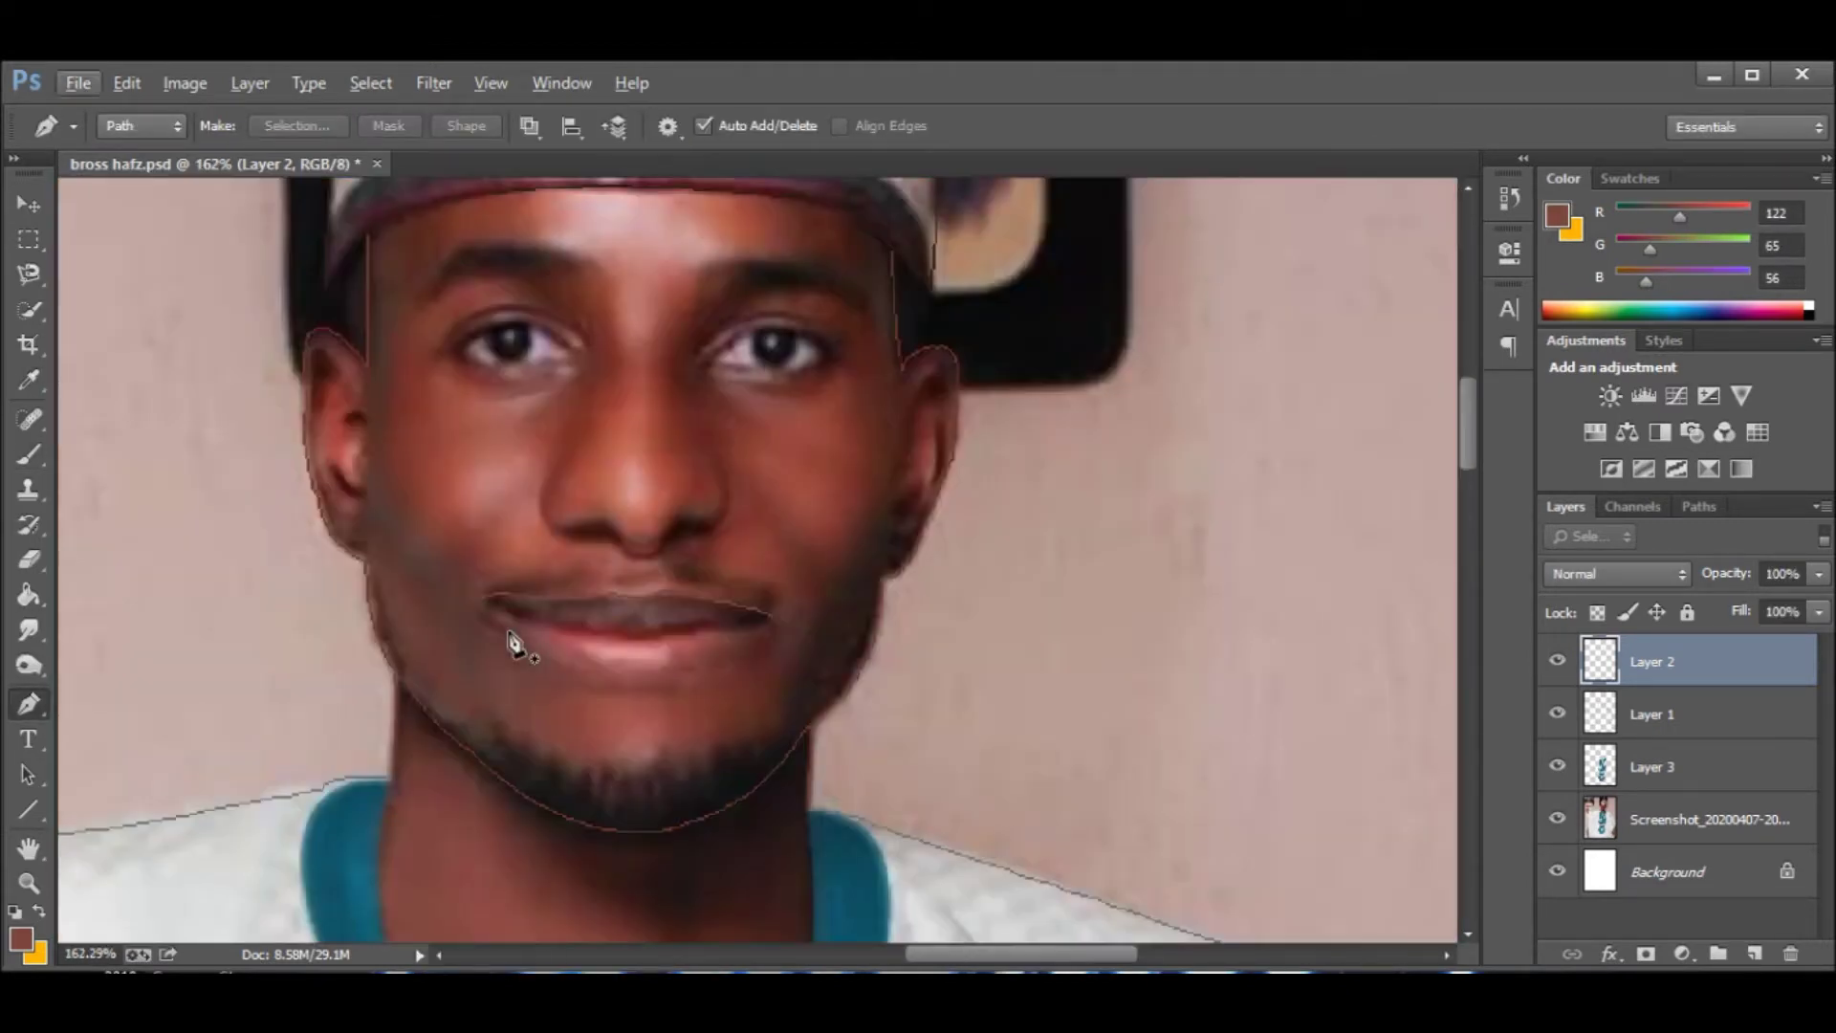
scroll(626, 639, "up", 4)
Trace the lower-lip curve and stroke it in the reddish-brown lip colour.
left_click(324, 575)
left_click_drag(650, 770, 841, 793)
left_click_drag(982, 623, 1167, 439)
right_click(989, 631)
key("Escape")
scroll(1052, 638, "down", 1)
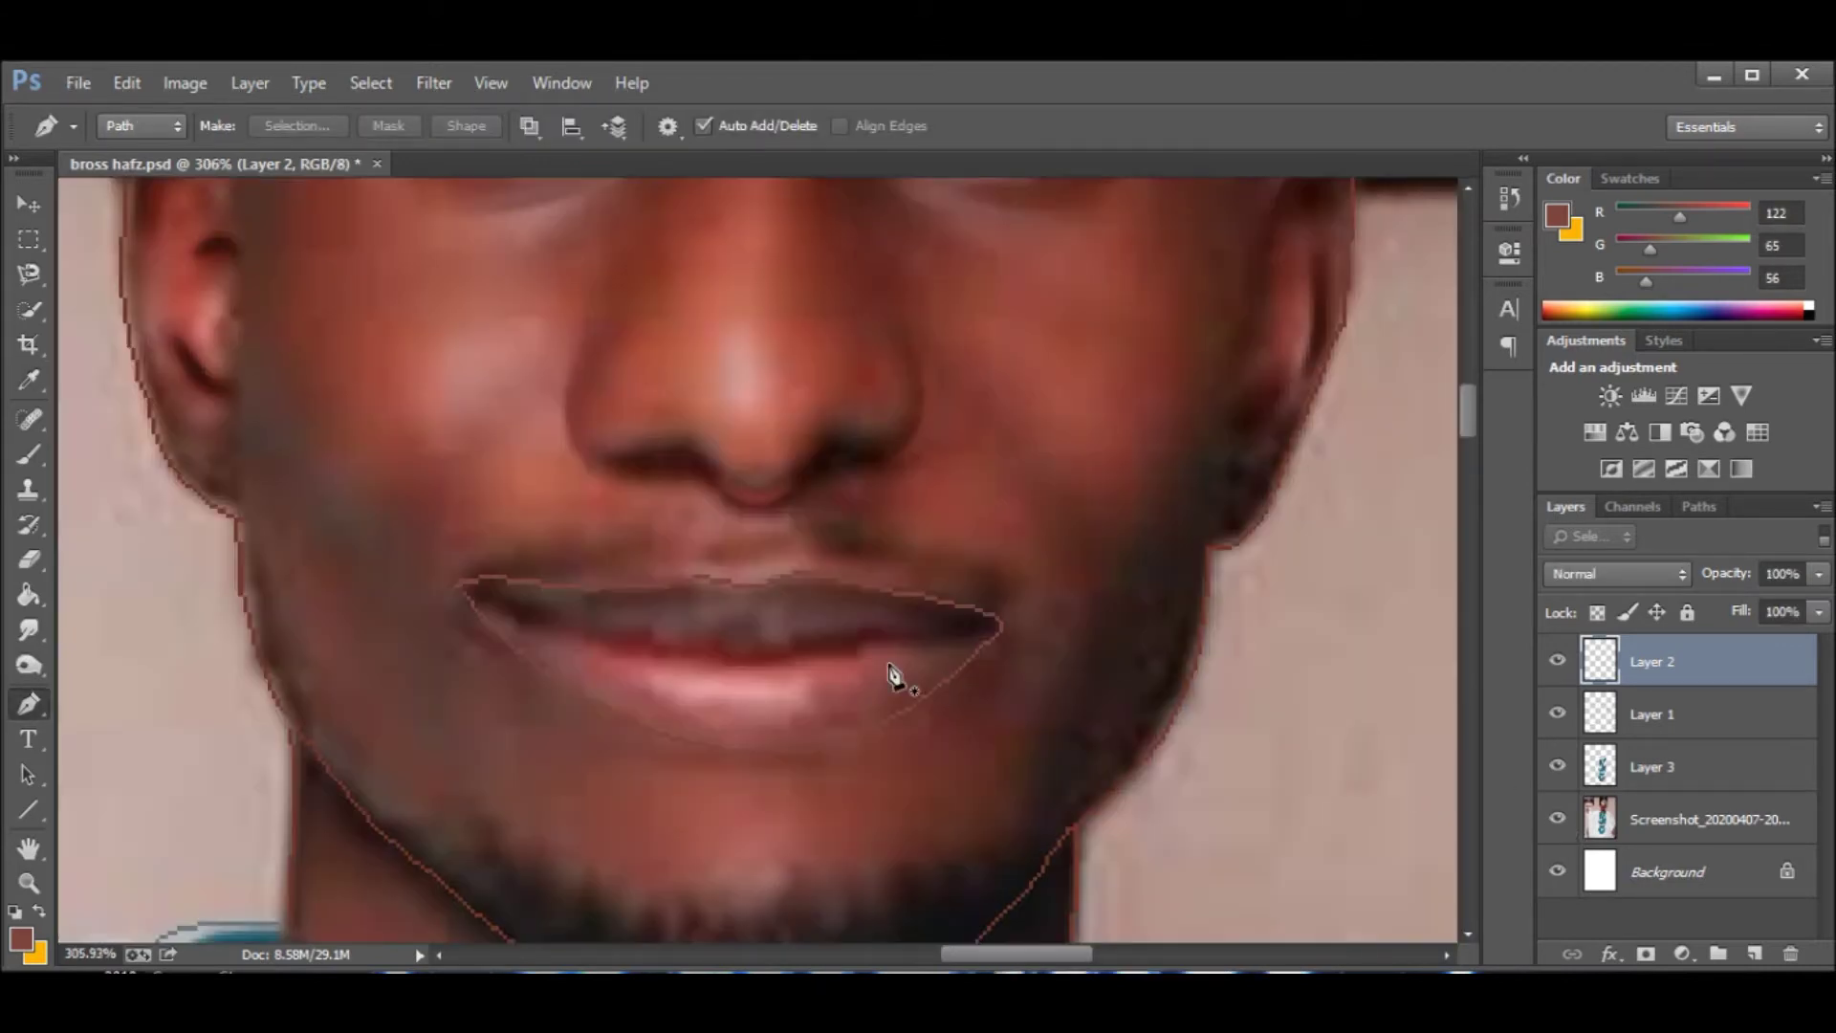
right_click(1333, 536)
key("Escape")
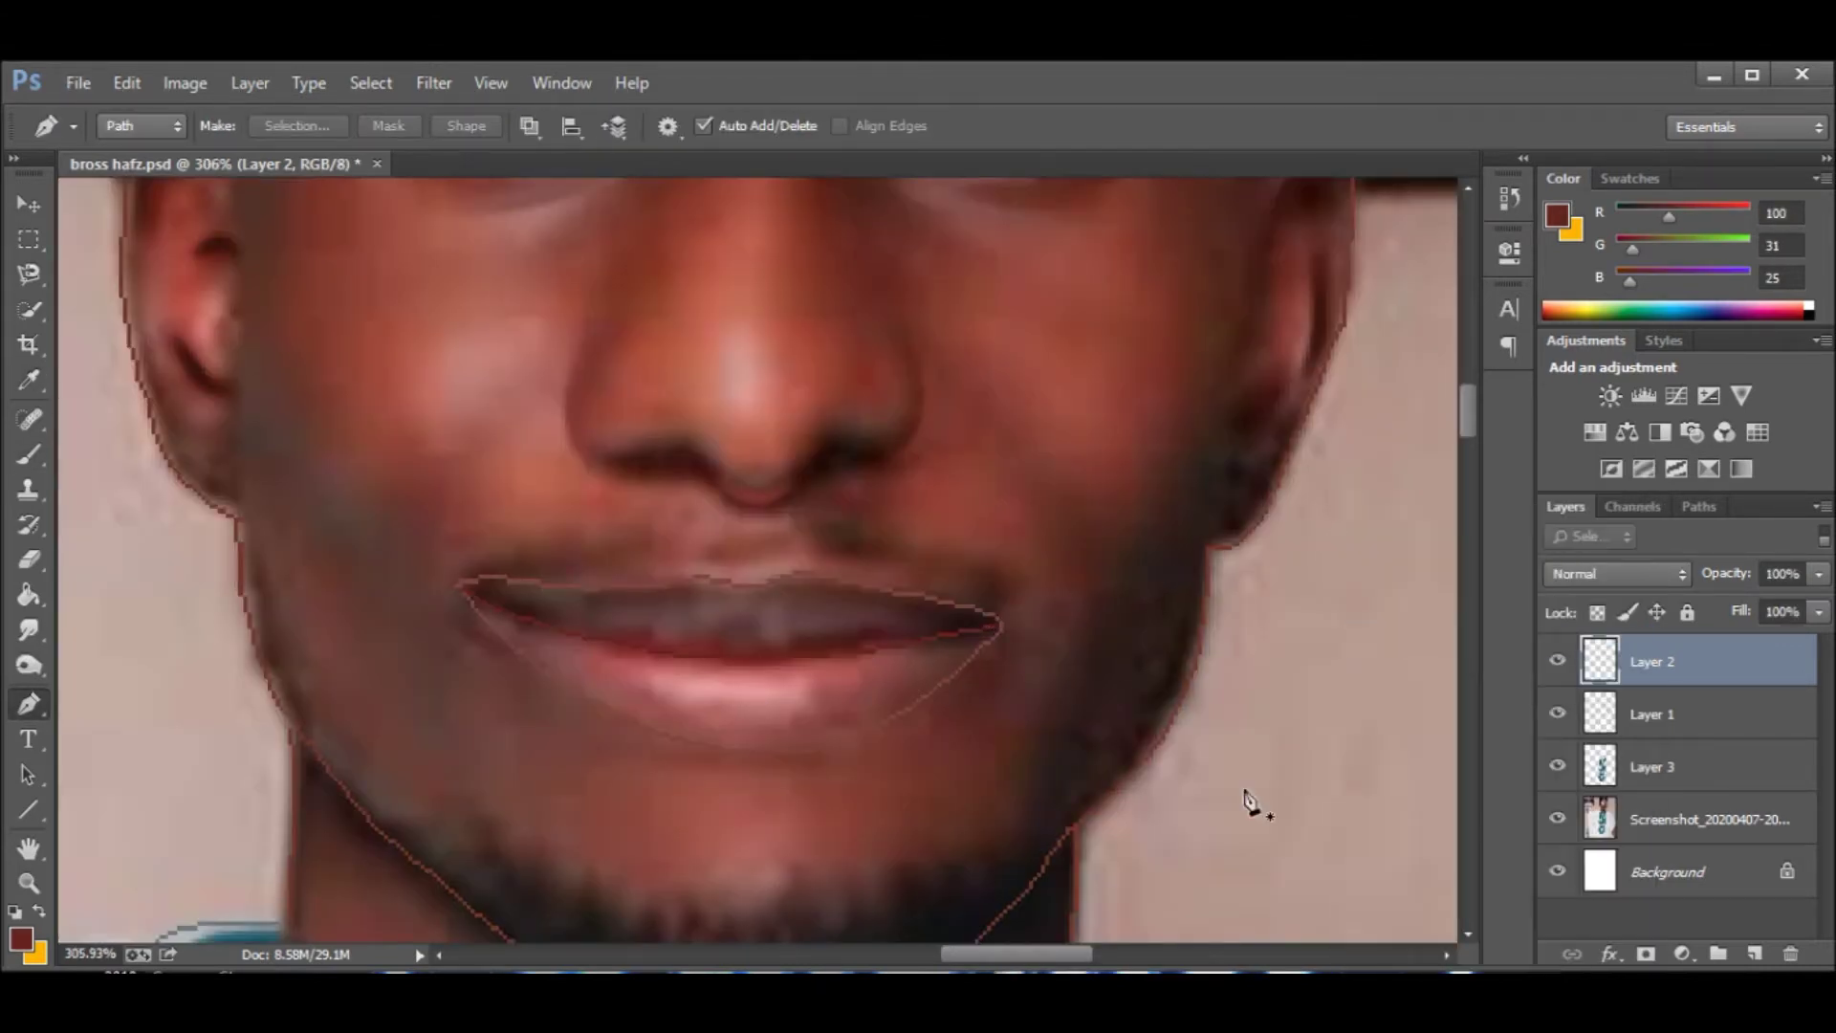
scroll(873, 725, "down", 1)
Hide and re-show the Screenshot layer to review the mouth lines.
left_click(1557, 818)
scroll(1160, 724, "down", 5)
scroll(1160, 724, "up", 3)
scroll(1160, 723, "down", 4)
scroll(1250, 676, "up", 5)
left_click(1557, 817)
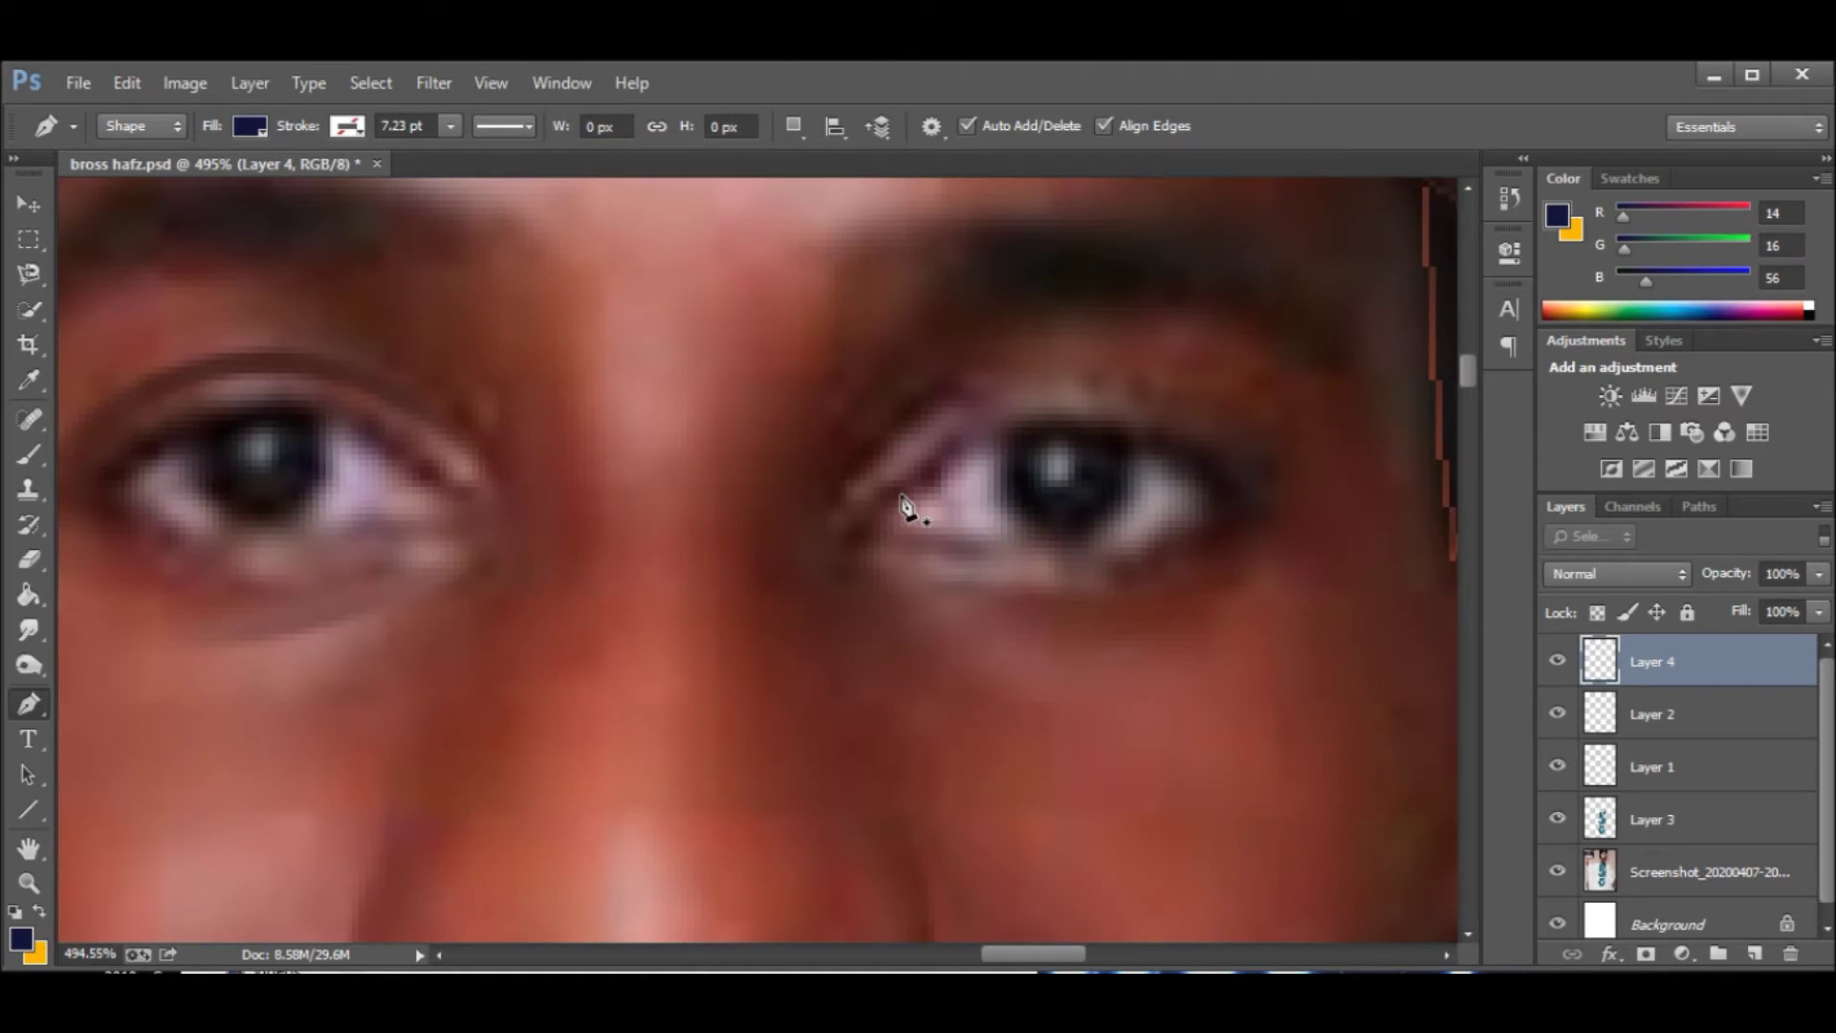
Draw a navy eyelid shape around the right eye, dropping layer opacity to 0% while curving its anchors.
left_click(901, 495)
left_click_drag(1253, 504, 1209, 666)
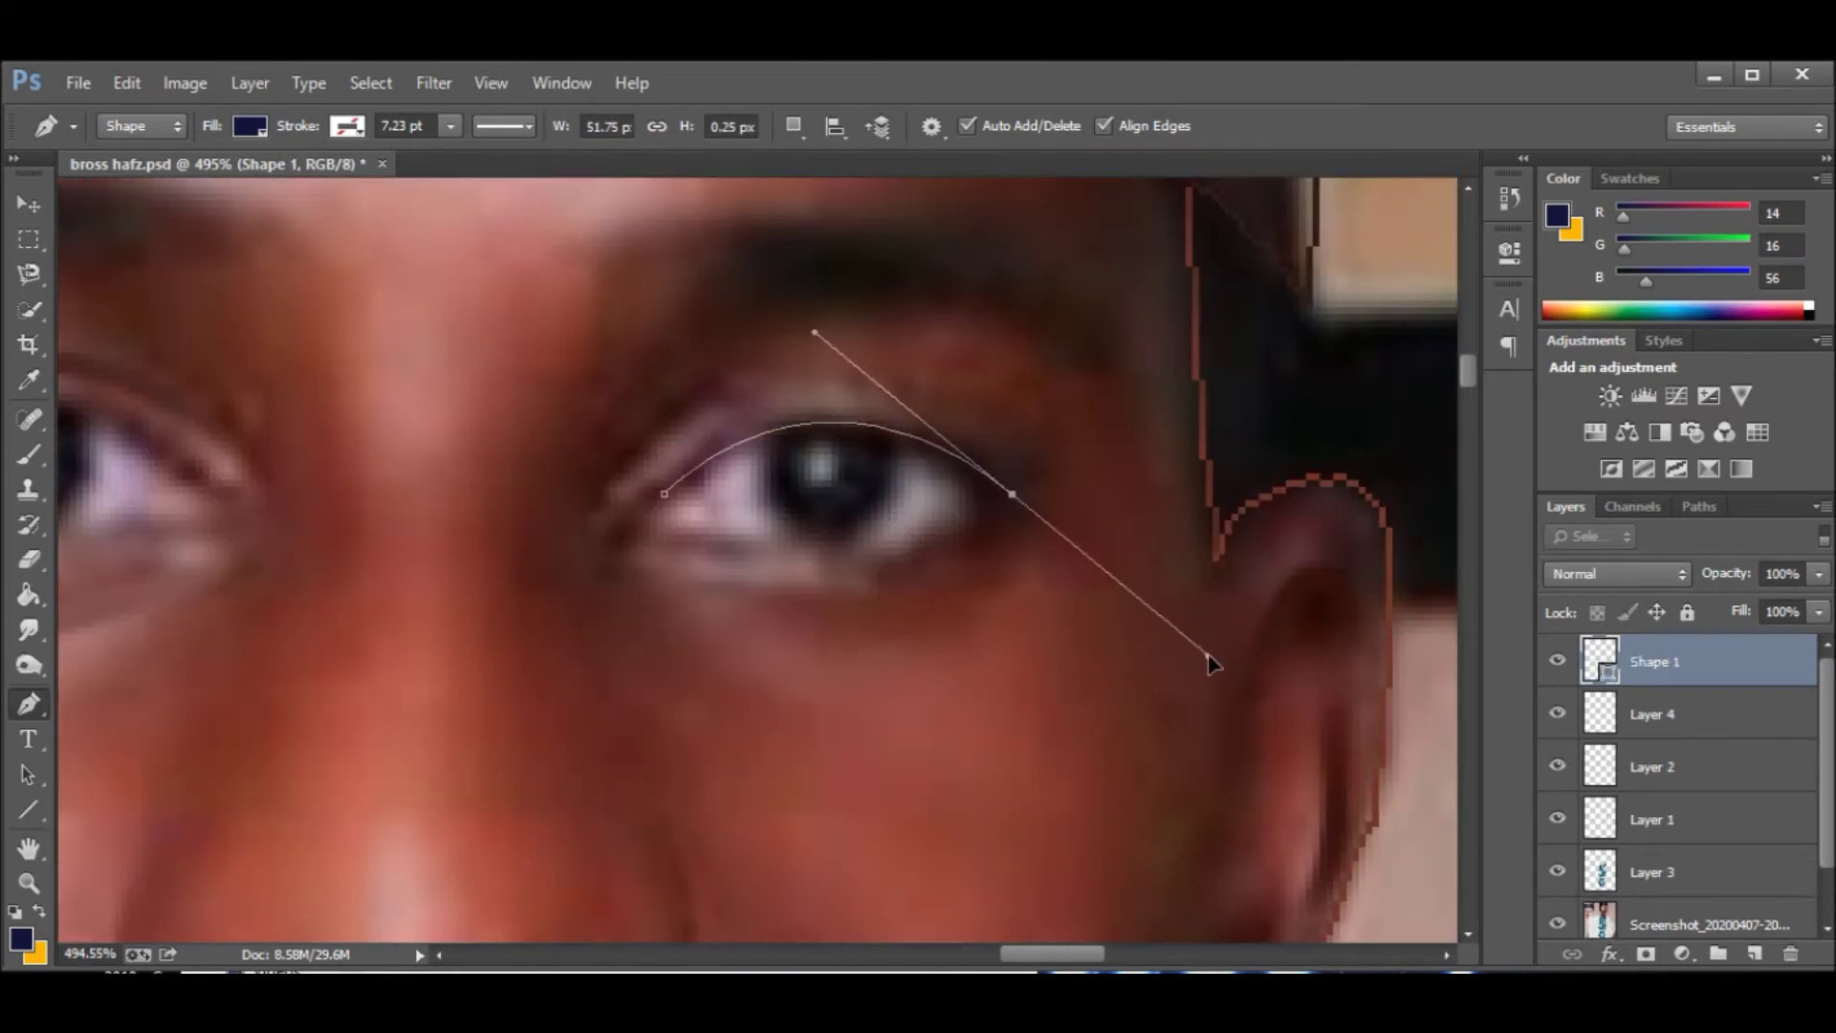
left_click(1014, 495, "alt")
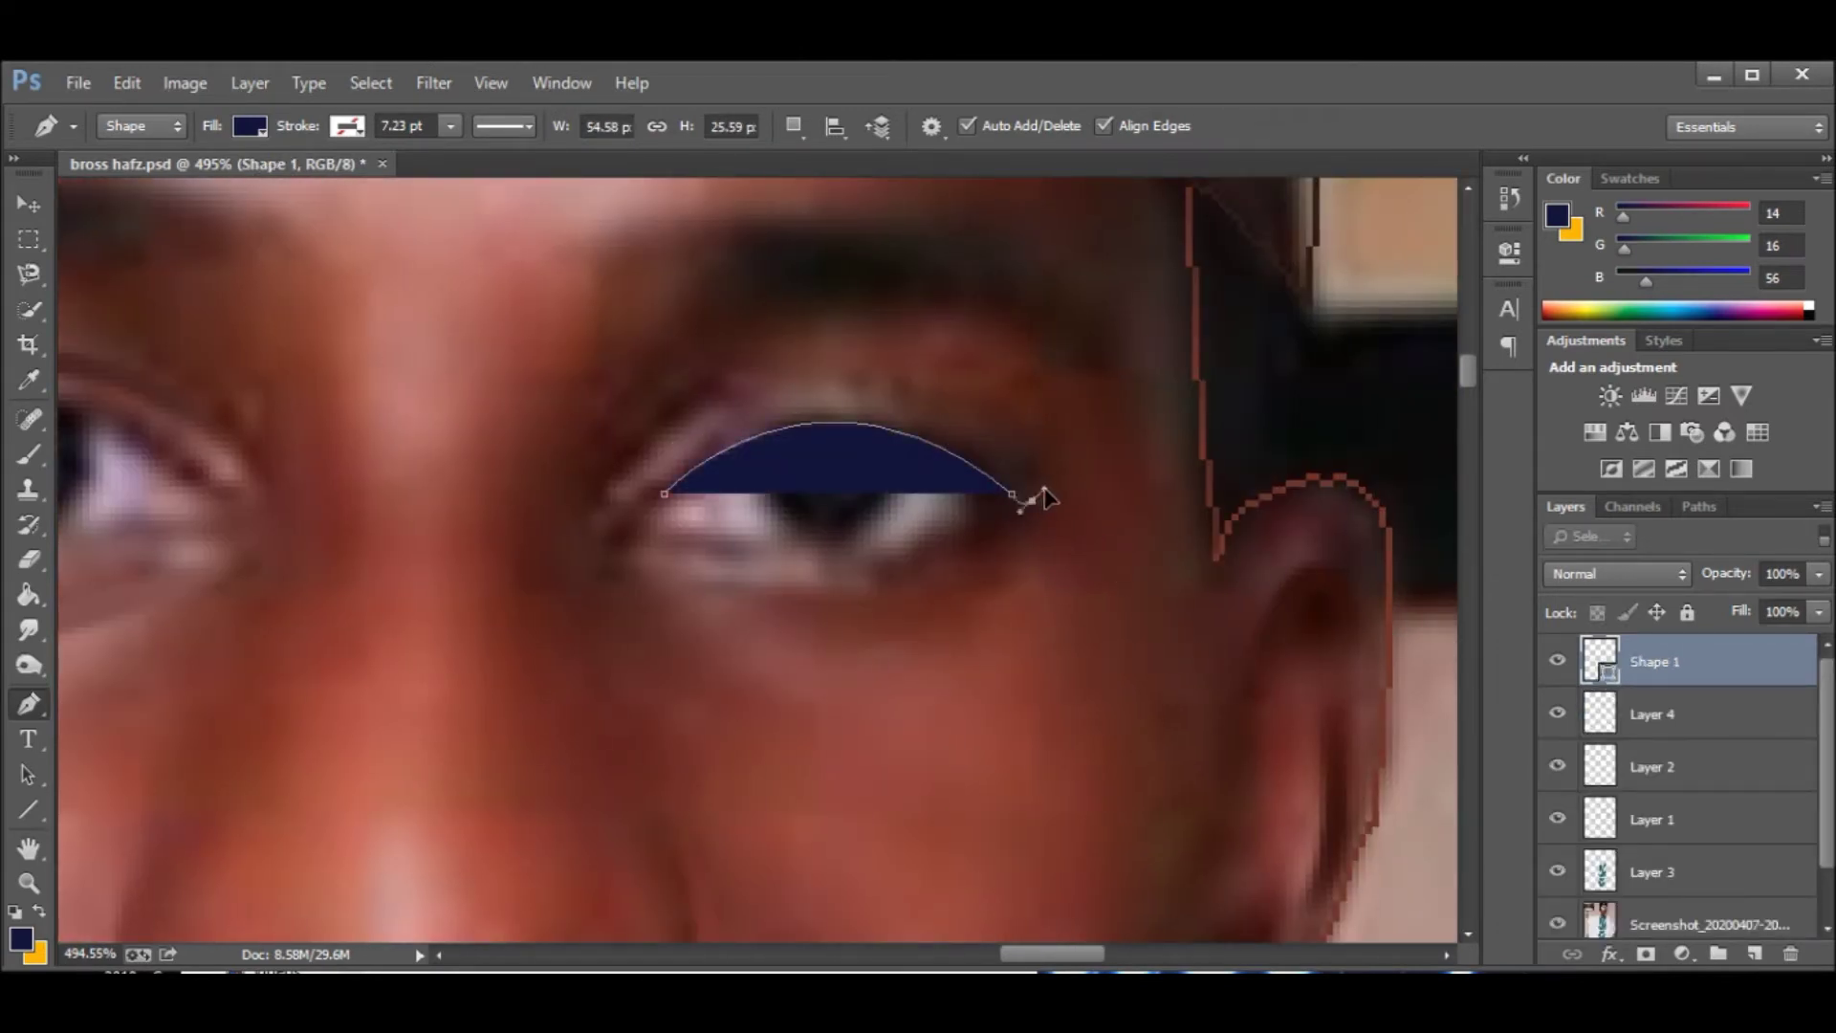
left_click_drag(1818, 573, 1726, 619)
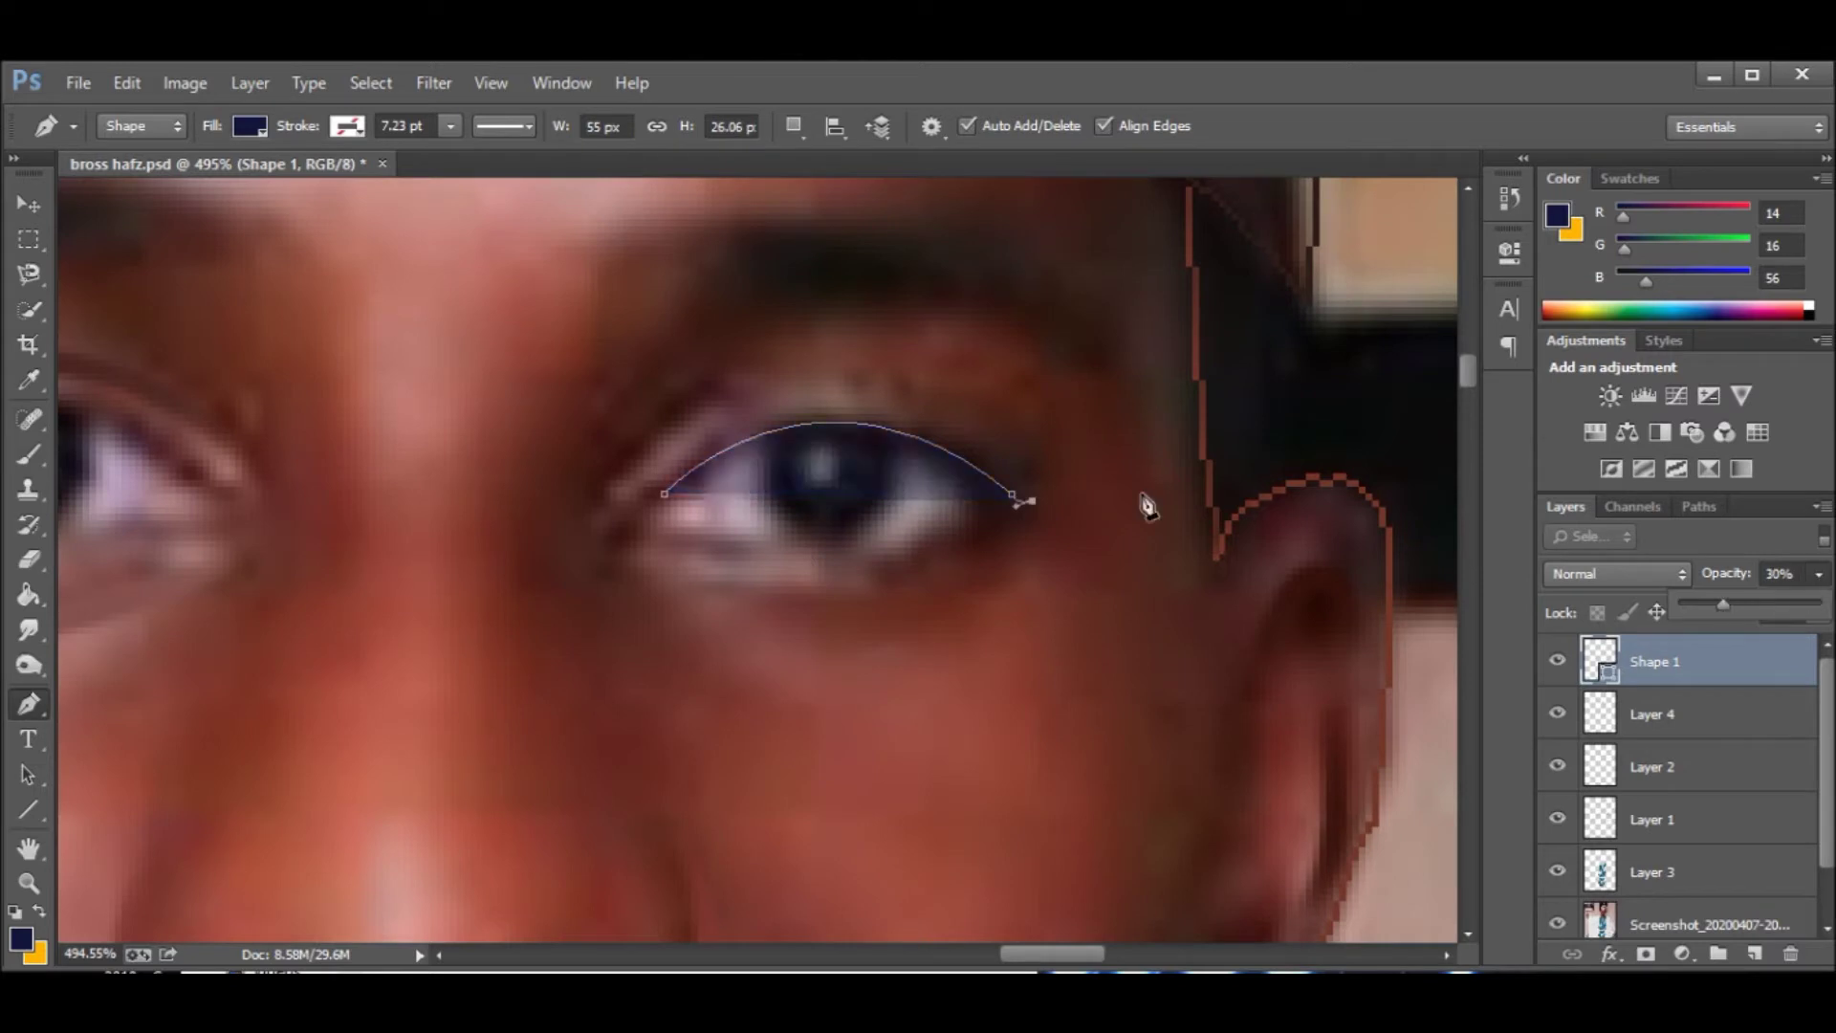
mouse_move(1822, 571)
left_mouse_down()
mouse_move(992, 523)
mouse_move(935, 469)
left_mouse_up()
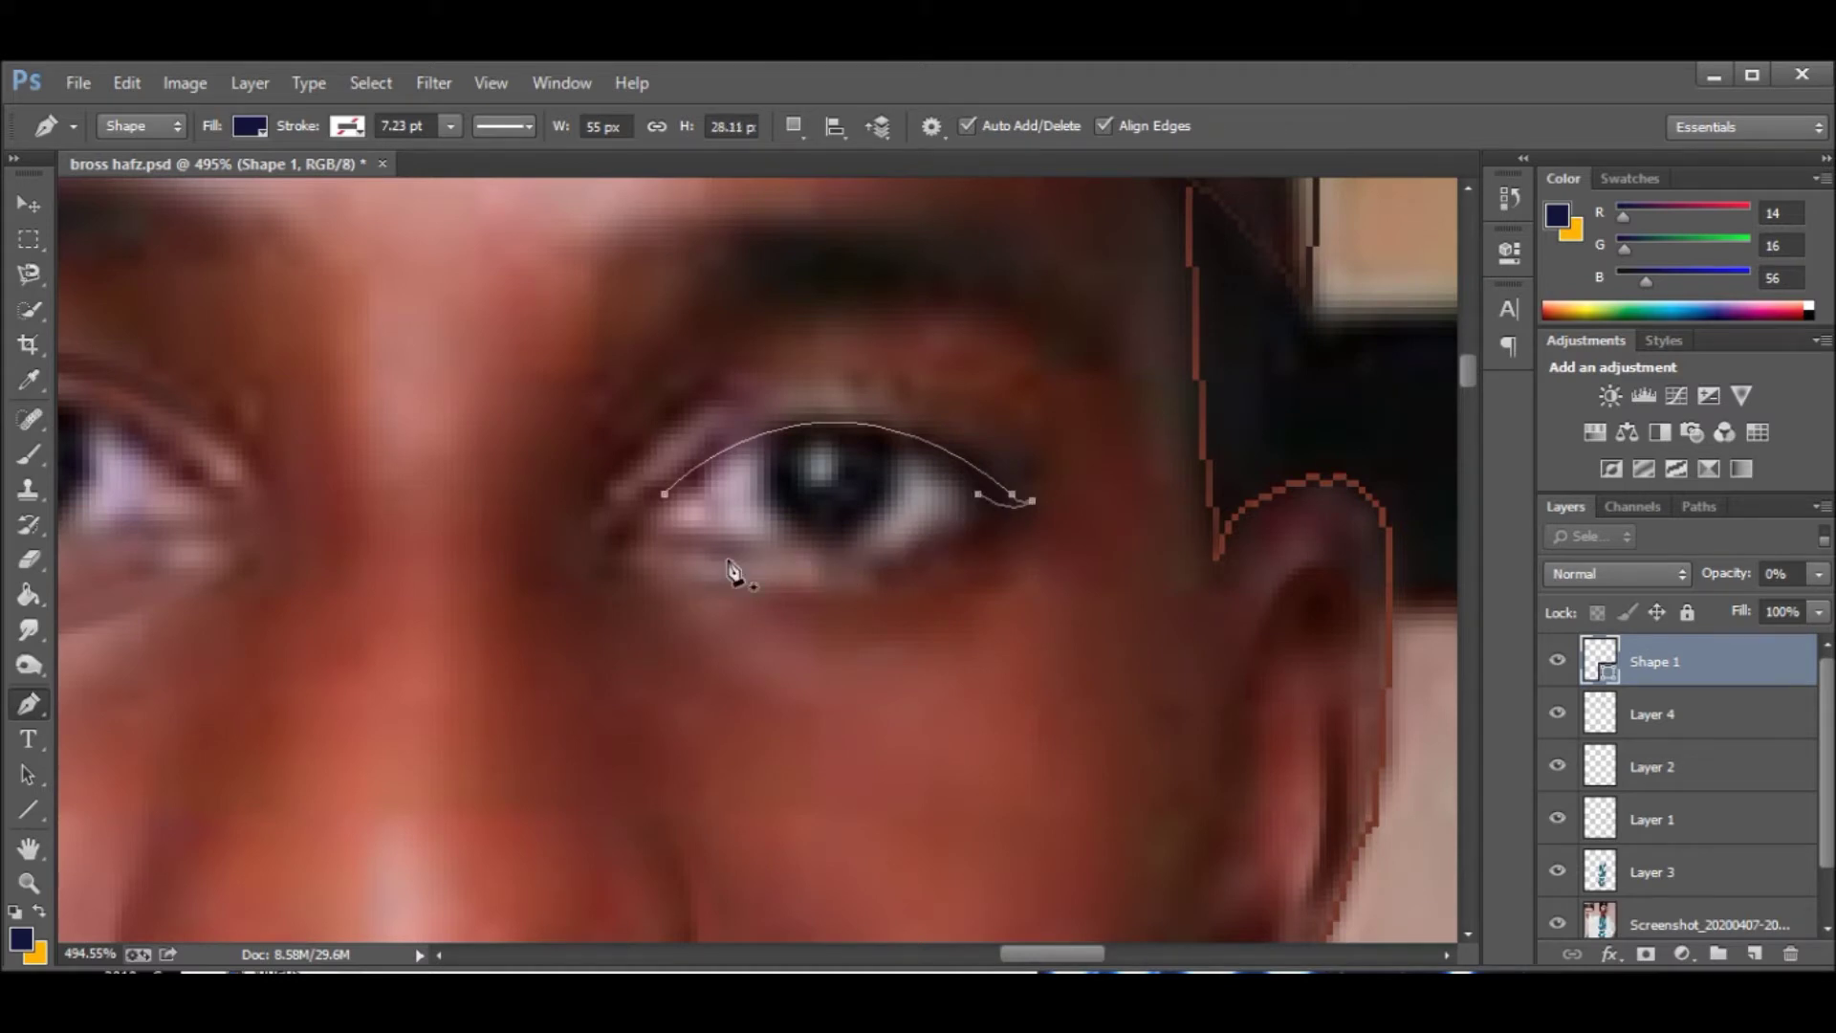
left_click_drag(1012, 494, 1049, 523)
left_click_drag(826, 426, 654, 412)
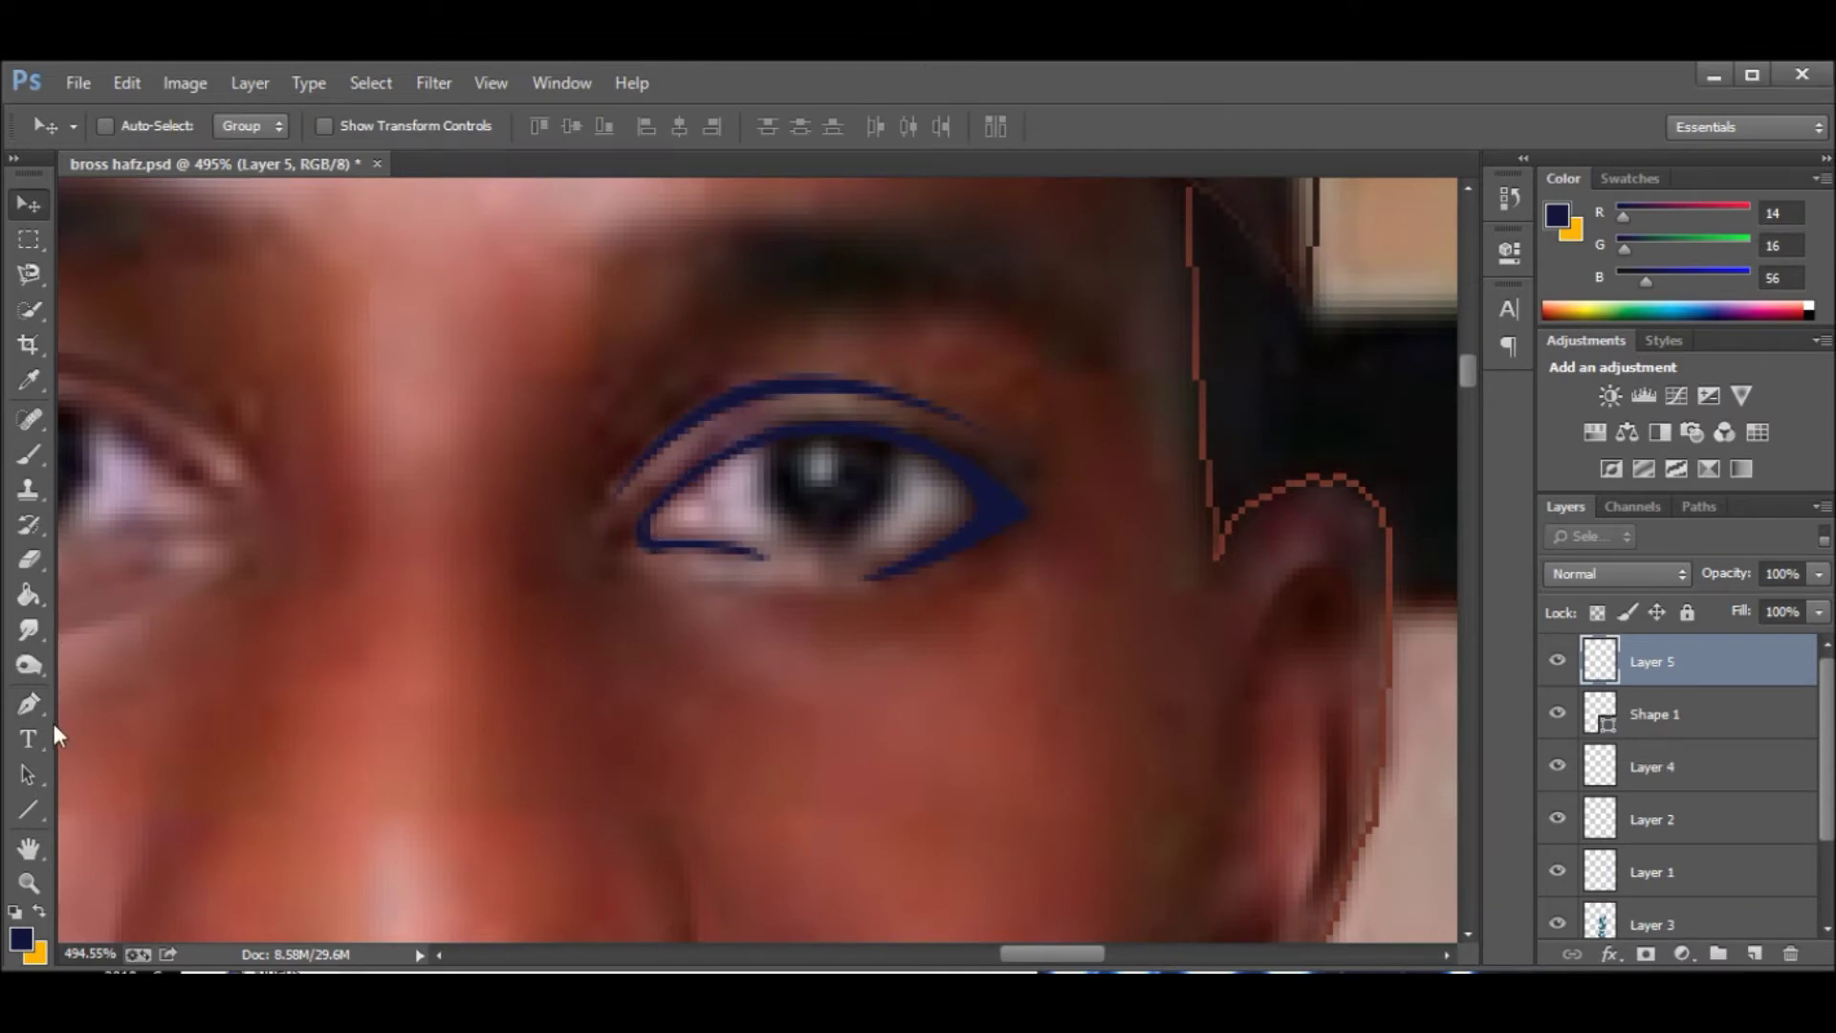
Pen-draw a second shape covering the right eye along the upper lid and outer corner.
left_click(28, 705)
left_click(645, 526)
left_click_drag(937, 454, 1138, 549)
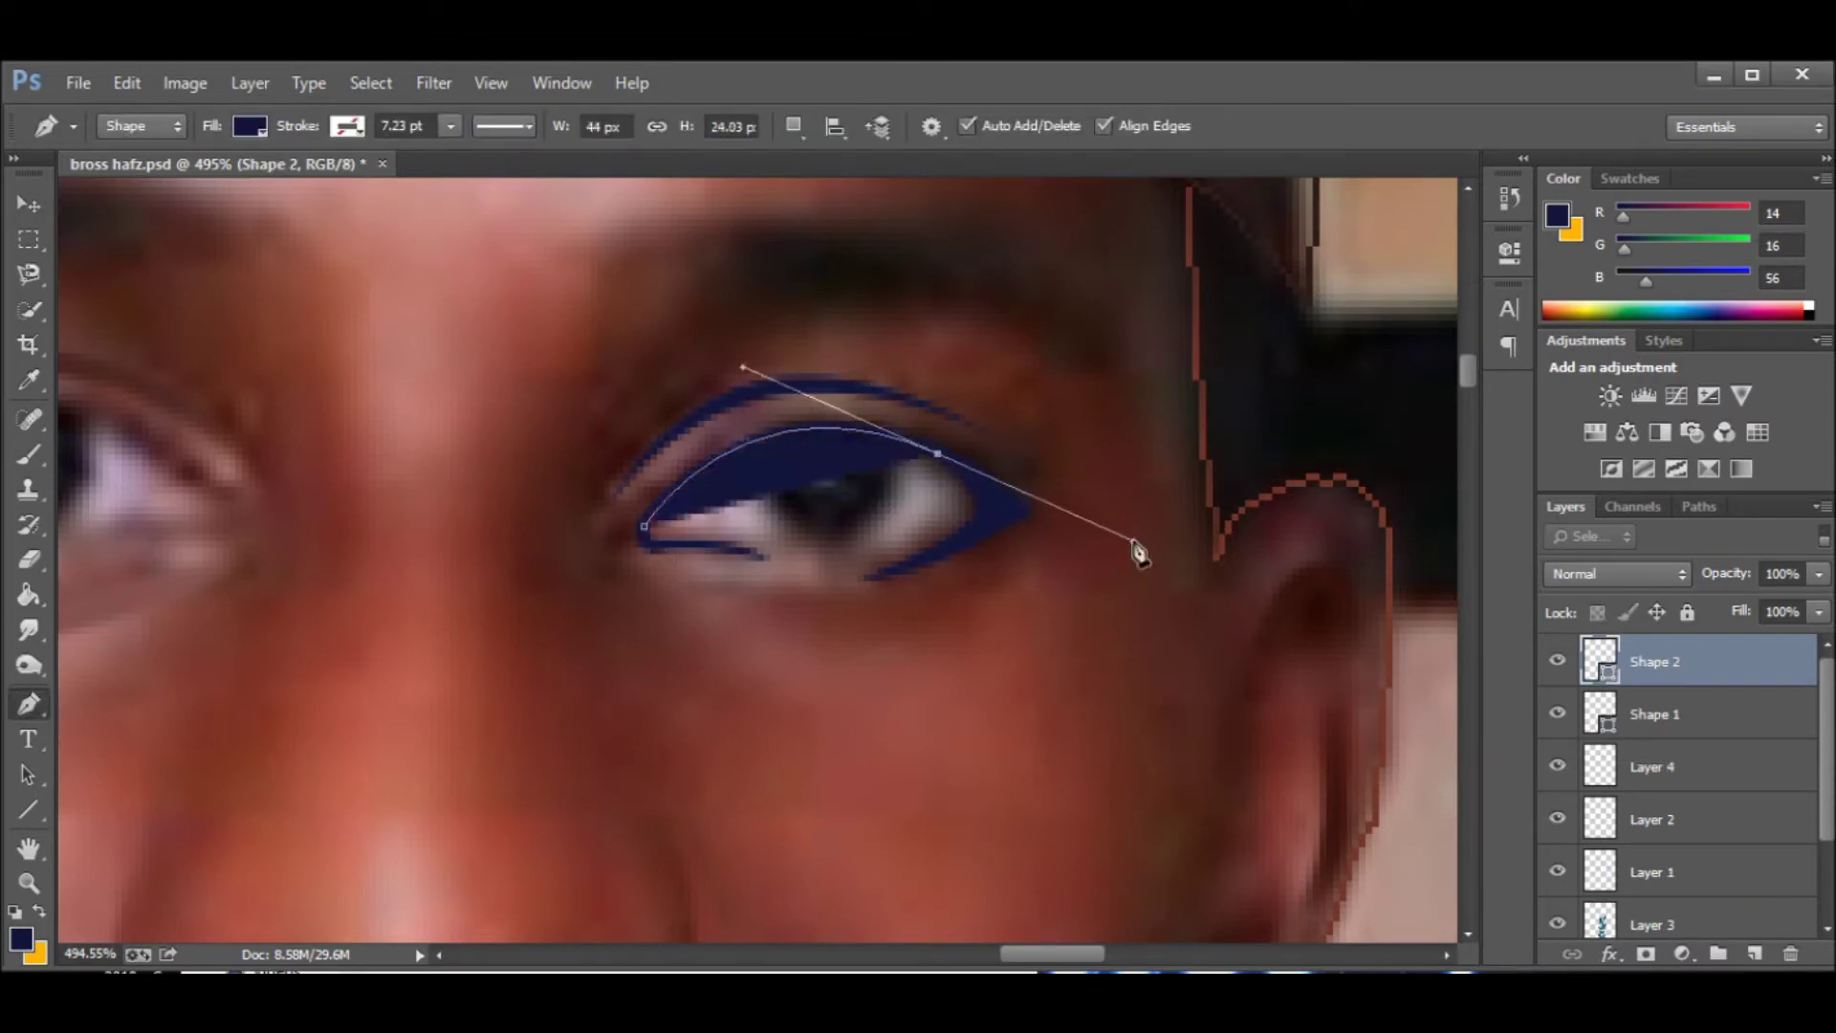
left_click_drag(999, 514, 1004, 536)
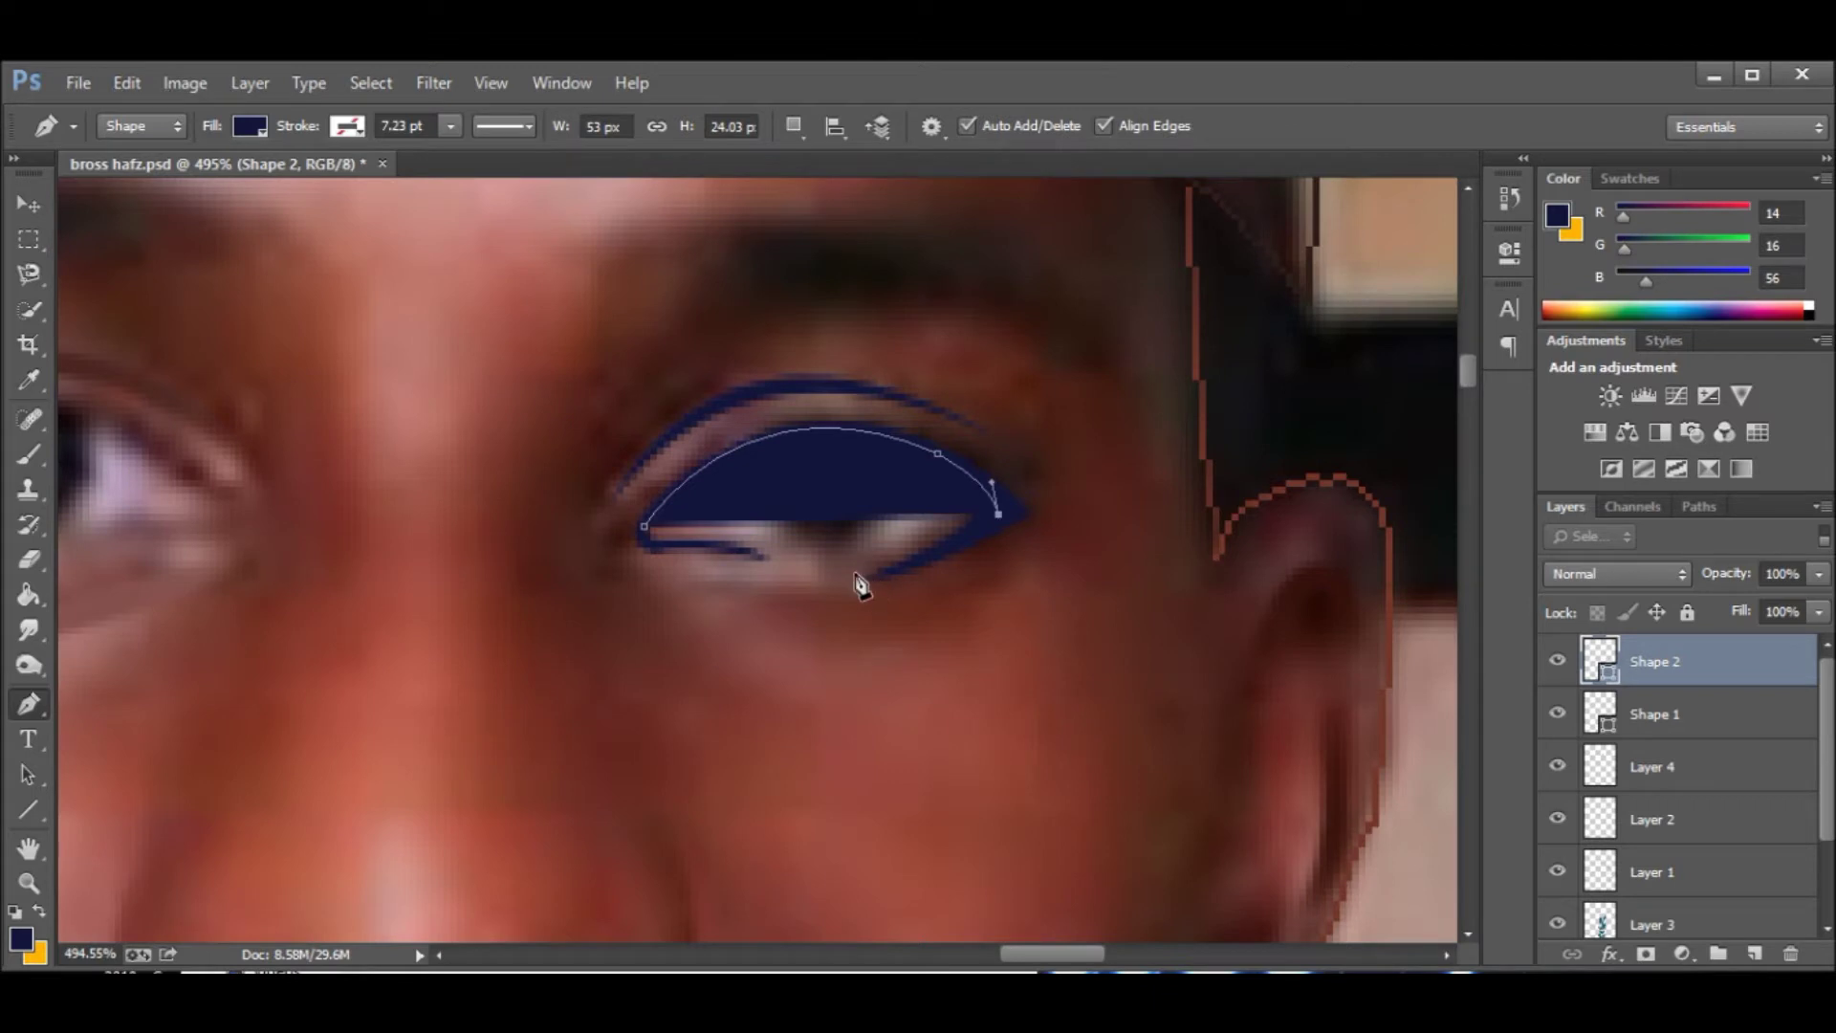
left_click_drag(872, 555, 871, 574)
left_click(626, 471, "ctrl")
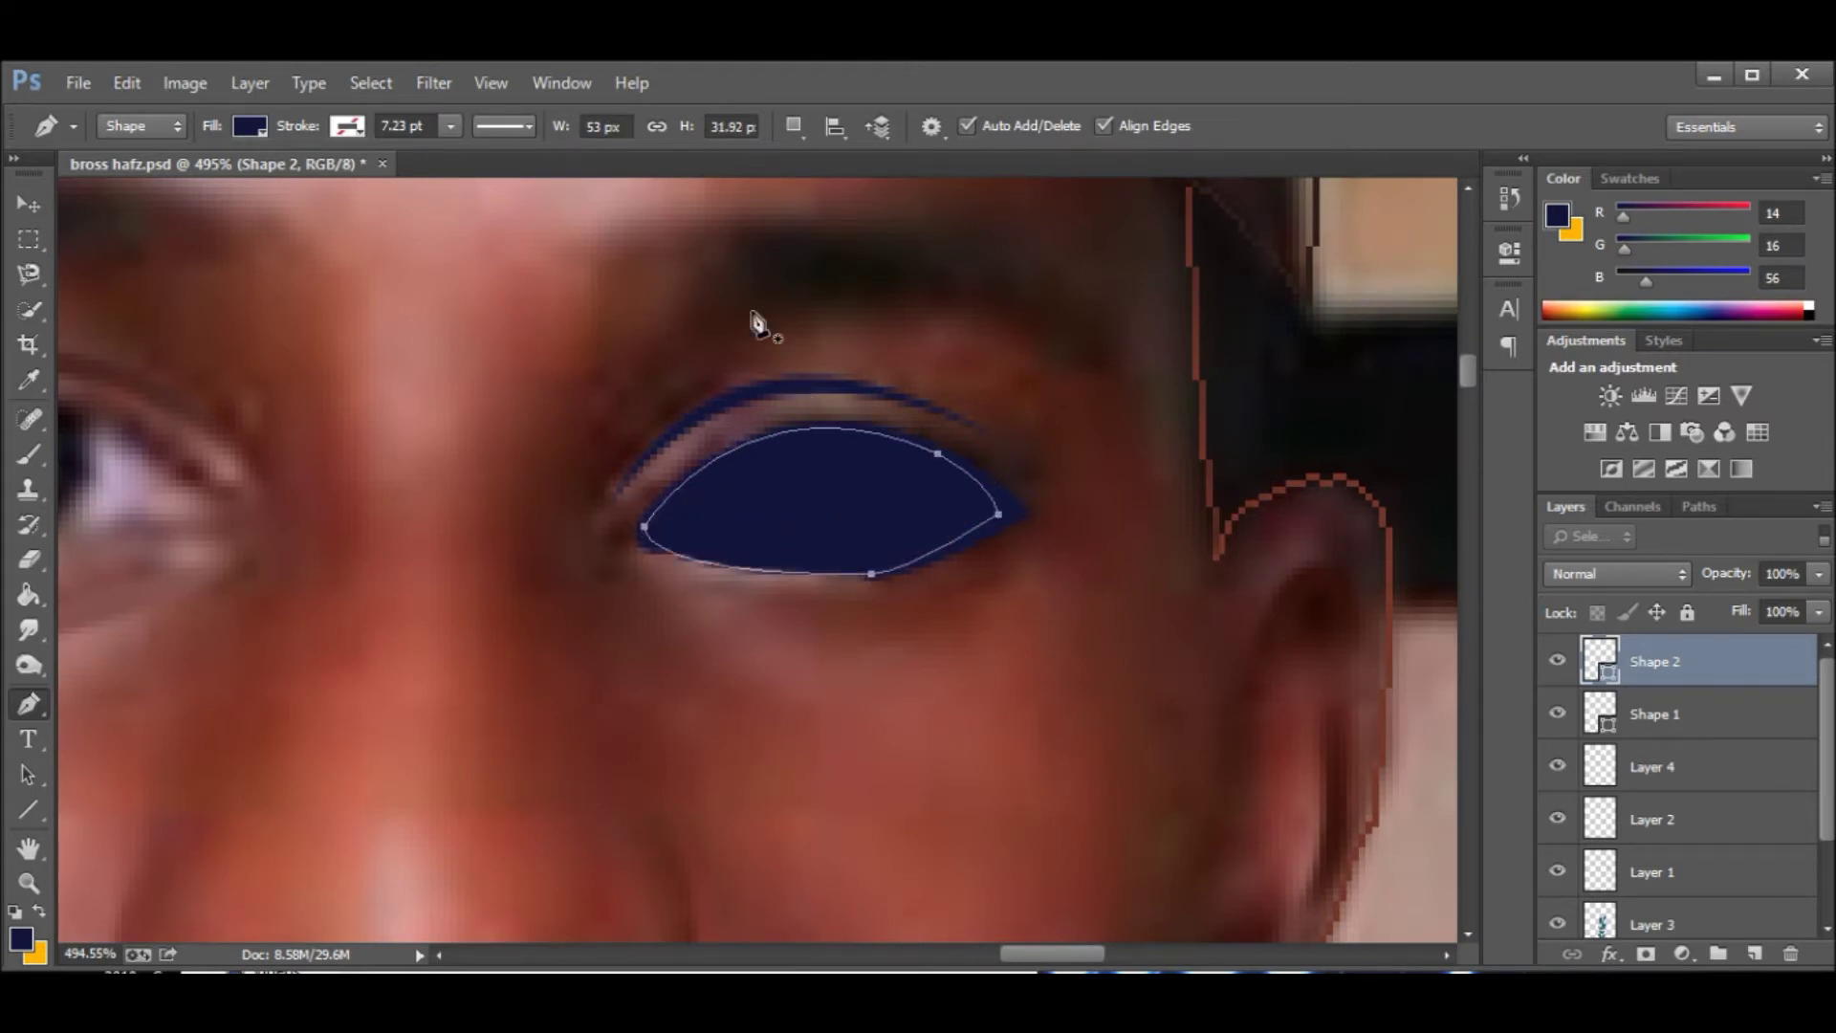
left_click(250, 126)
left_click(378, 179)
left_click(1455, 639)
Reshape the eye shape under the eye and back along the upper lid to the inner corner.
left_click(645, 547)
left_click_drag(752, 557, 758, 571)
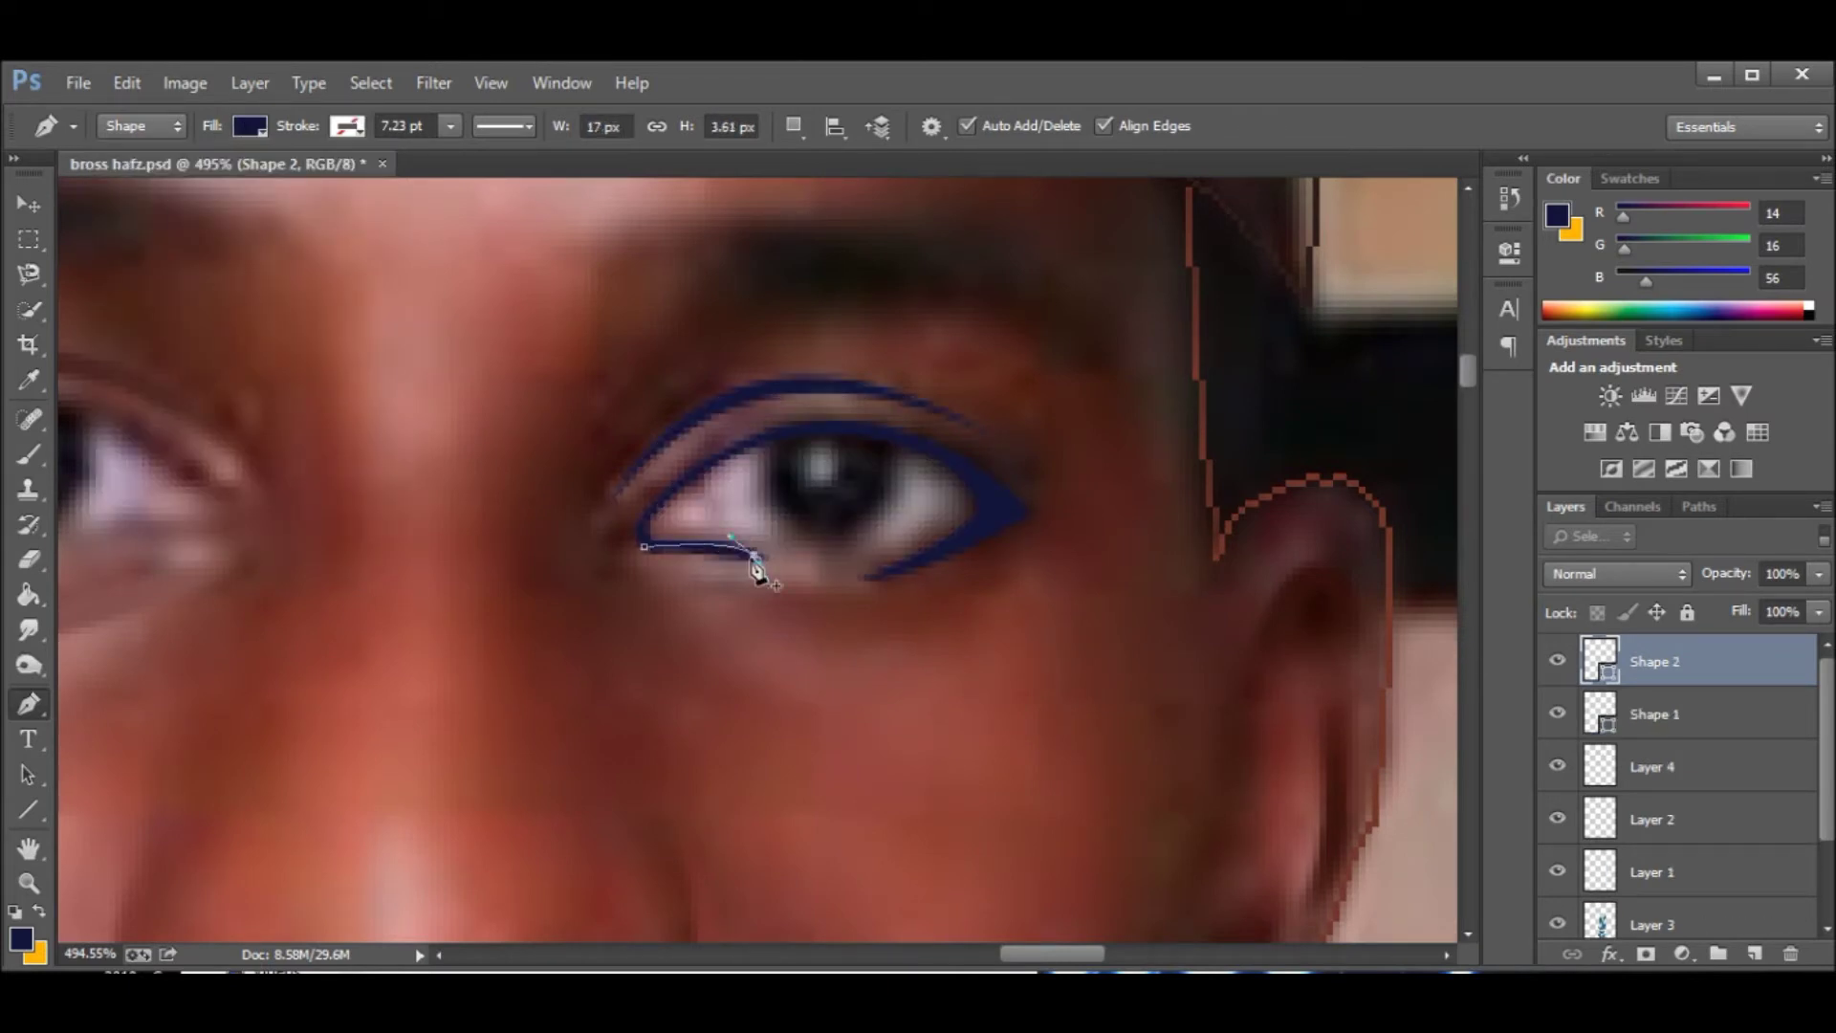
key("ctrl+e")
left_click_drag(963, 528, 924, 554)
left_click(985, 507)
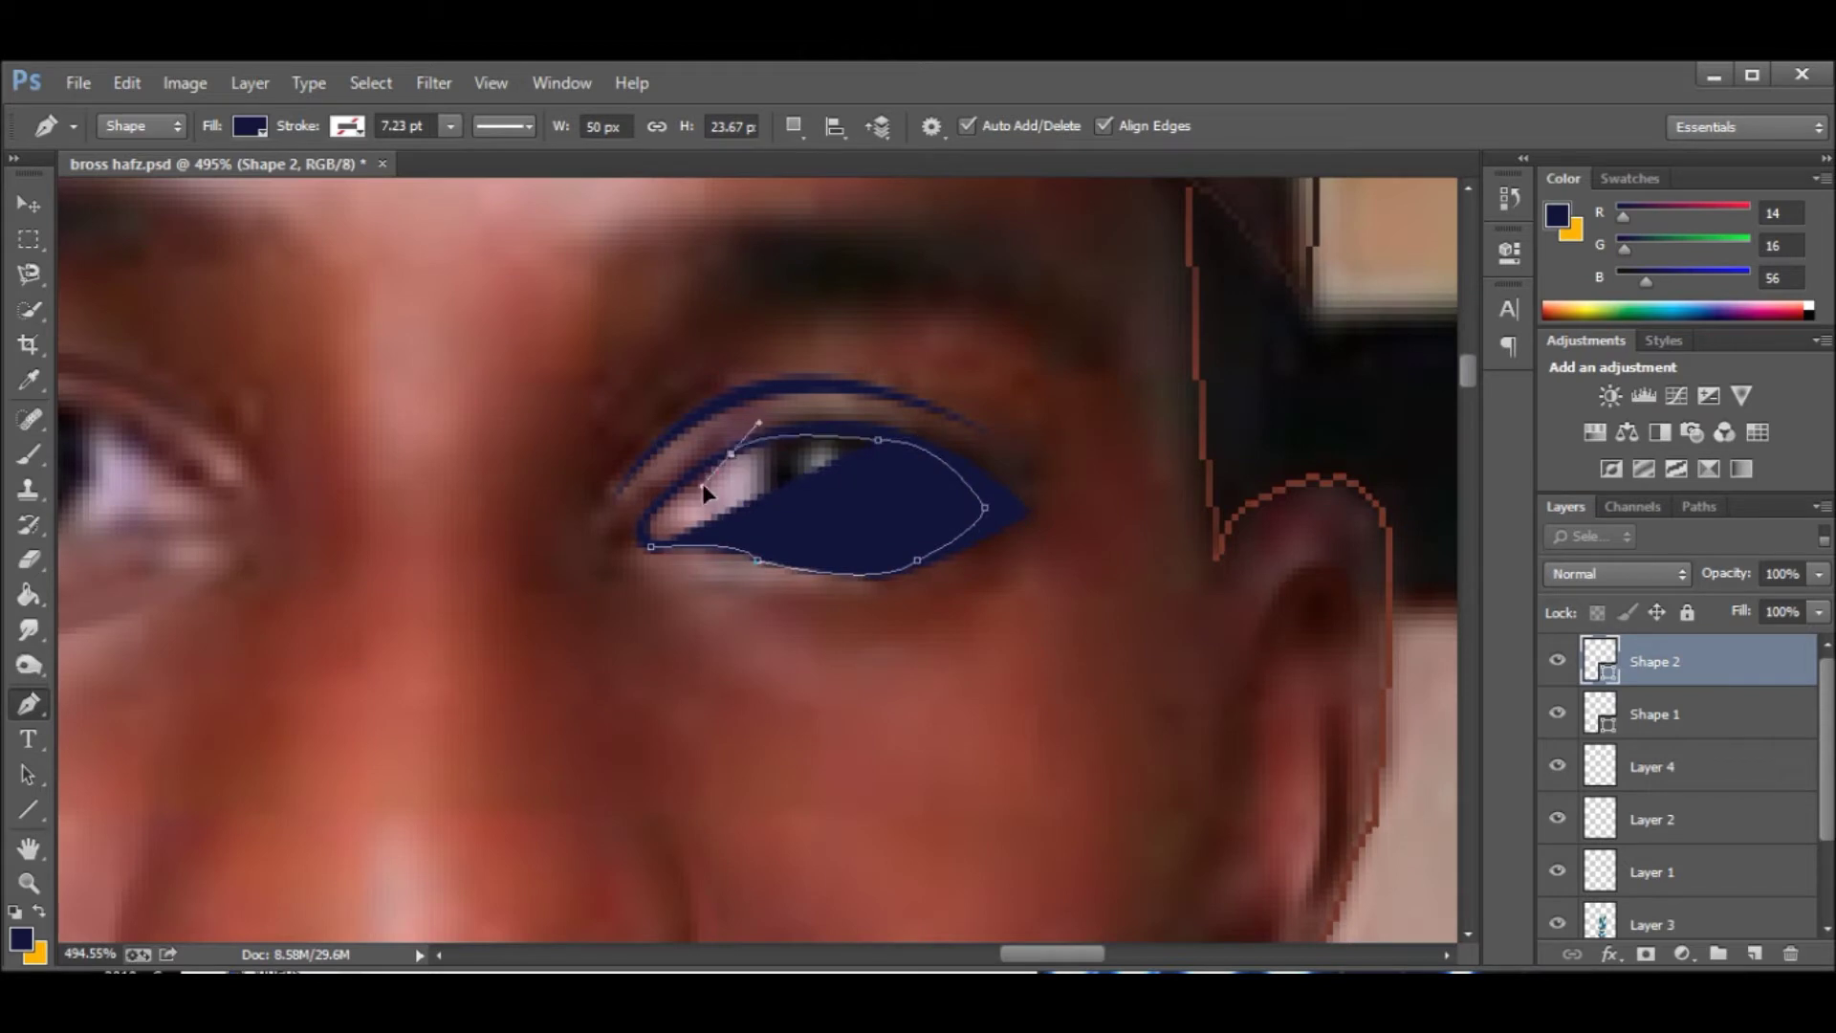
left_click(911, 447)
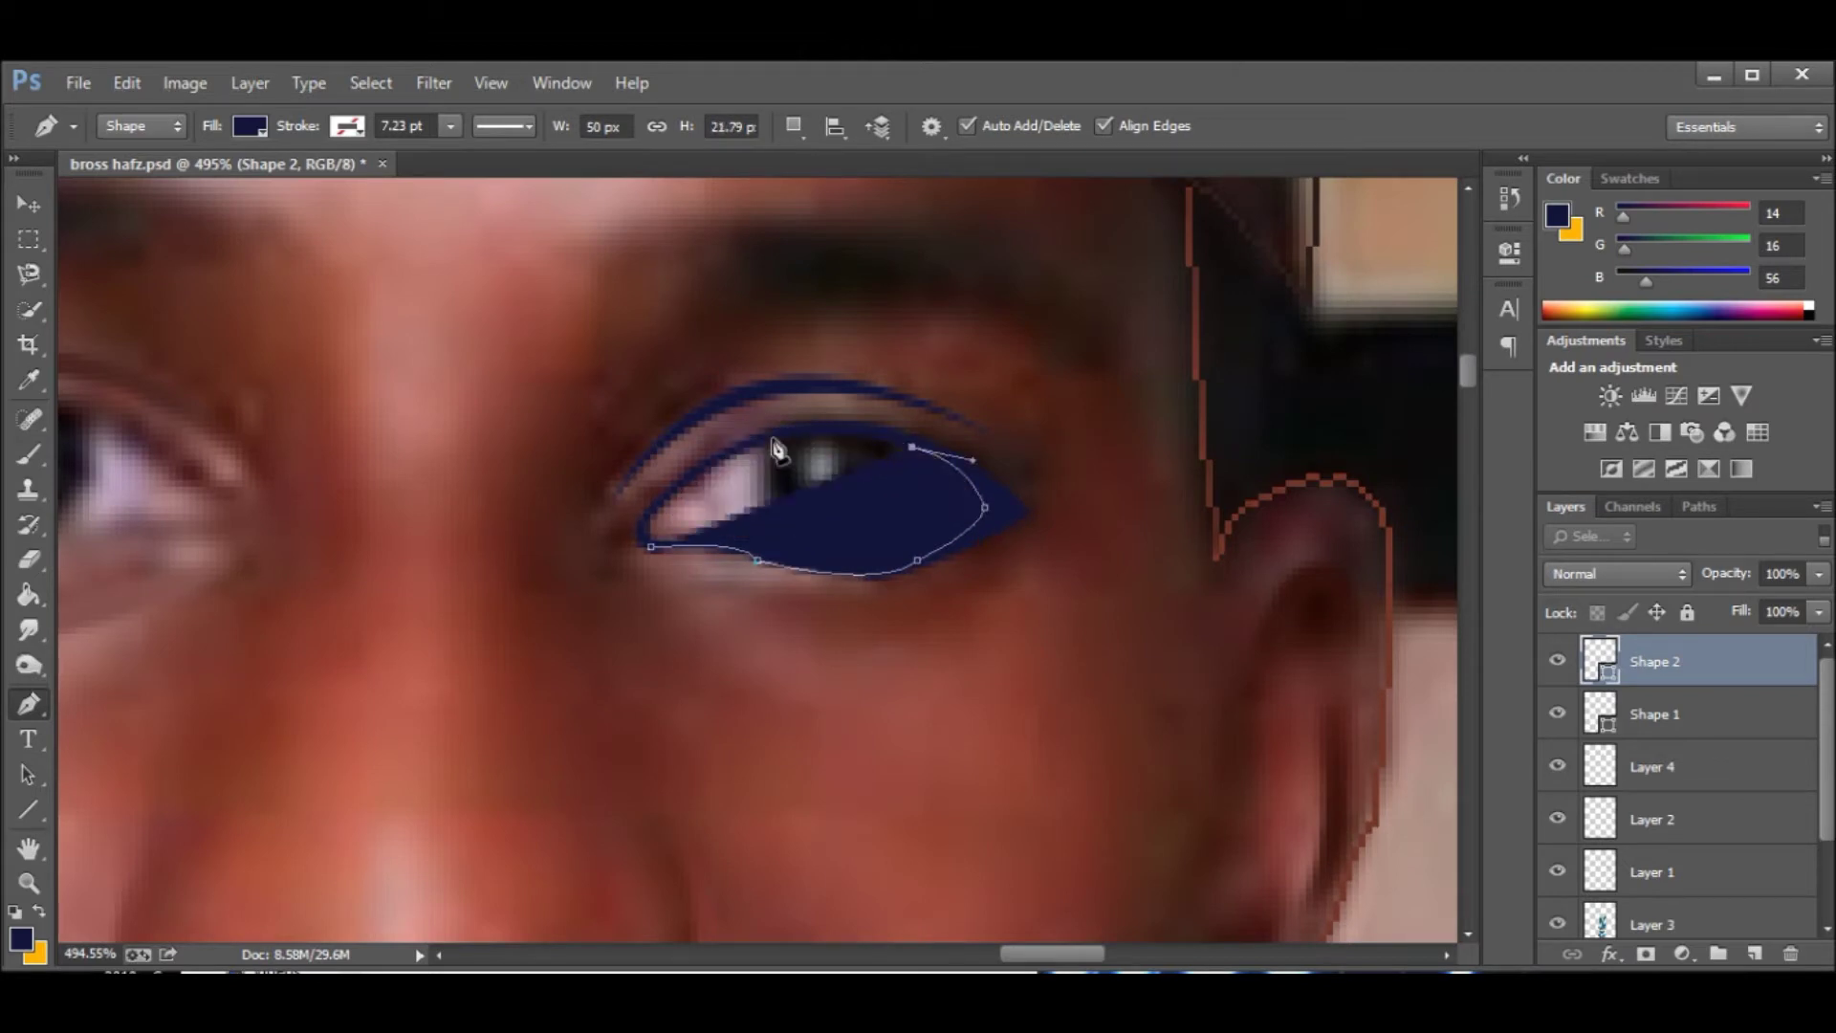
left_click_drag(771, 439, 726, 469)
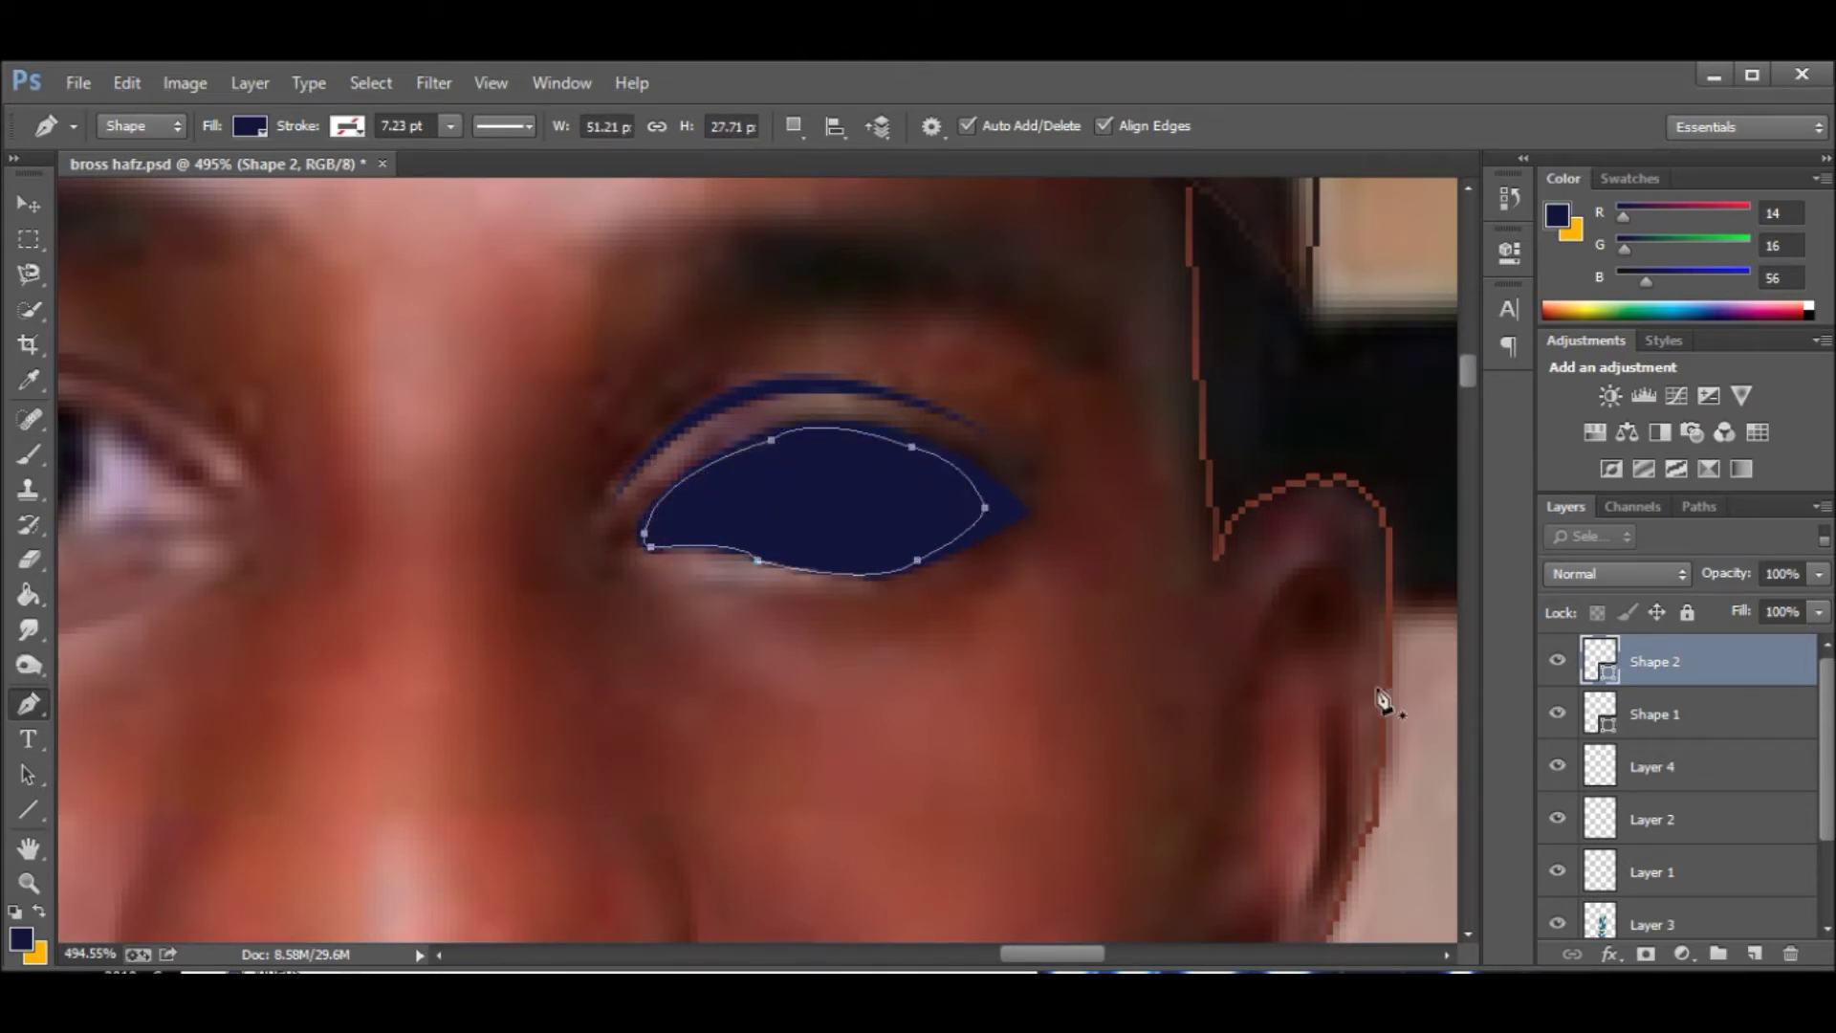
Fill Shape 2 with pale grey-white and move it below Shape 1.
double_click(1599, 659)
left_click(865, 676)
left_click(1460, 599)
left_click_drag(1654, 662, 1668, 738)
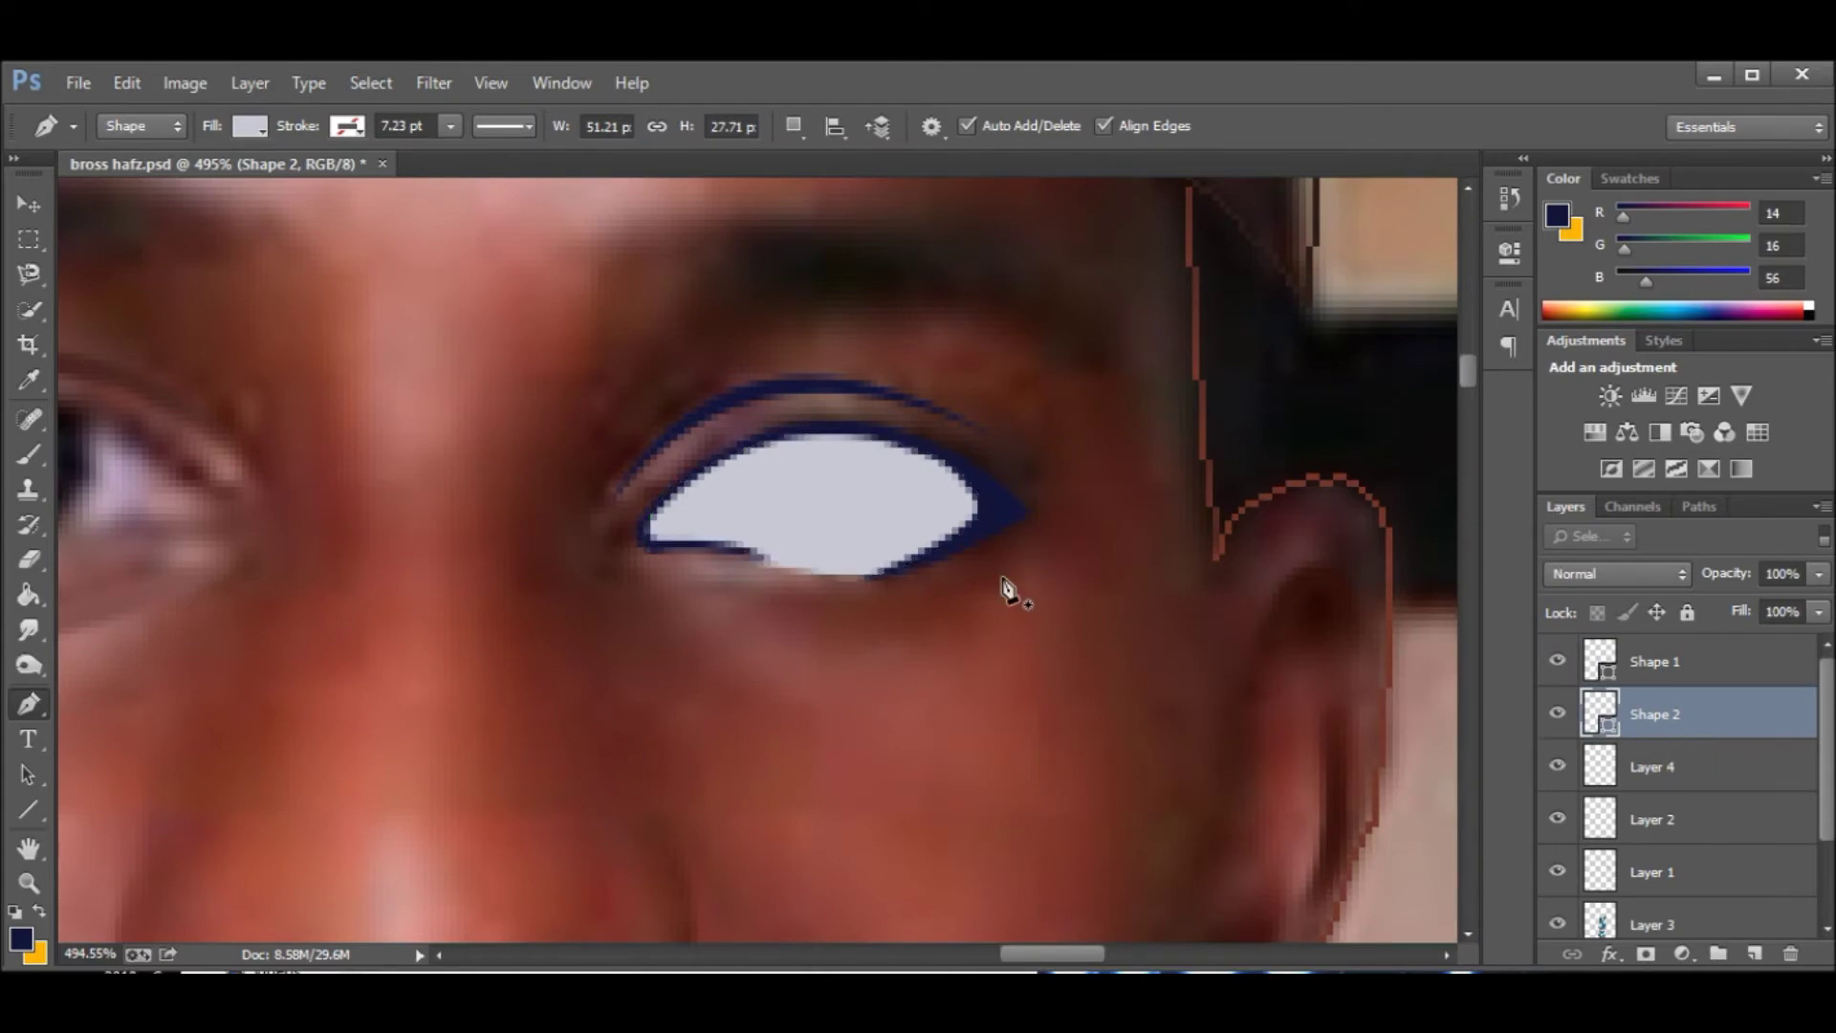
Draw an ellipse shape over the eye's iris, with the photo layer moved below the eyeliner shape.
scroll(1009, 588, "down", 3)
scroll(1009, 588, "up", 4)
right_click(29, 809)
left_click(115, 765)
left_click(264, 132)
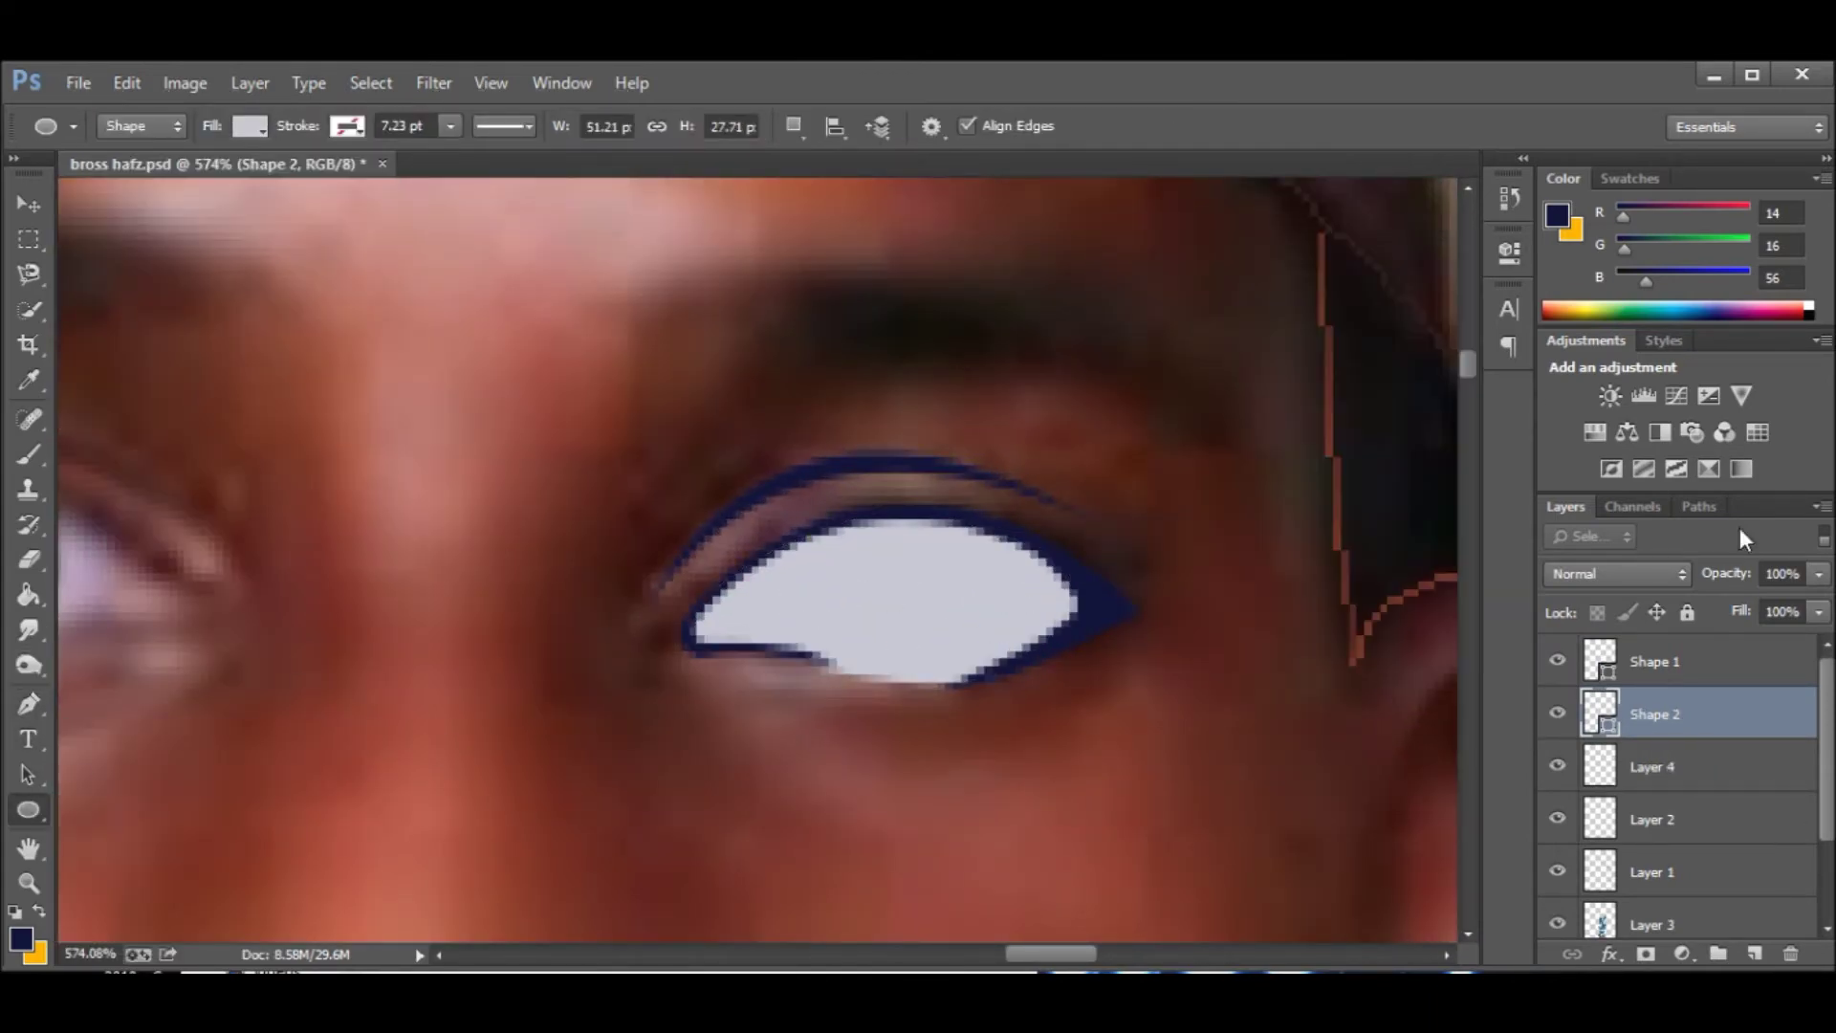
left_click(1694, 638)
left_click_drag(1694, 637, 1694, 674)
left_click(1664, 660)
mouse_move(837, 526)
left_mouse_down()
mouse_move(984, 660)
mouse_move(1056, 631)
left_mouse_up()
left_click(29, 204)
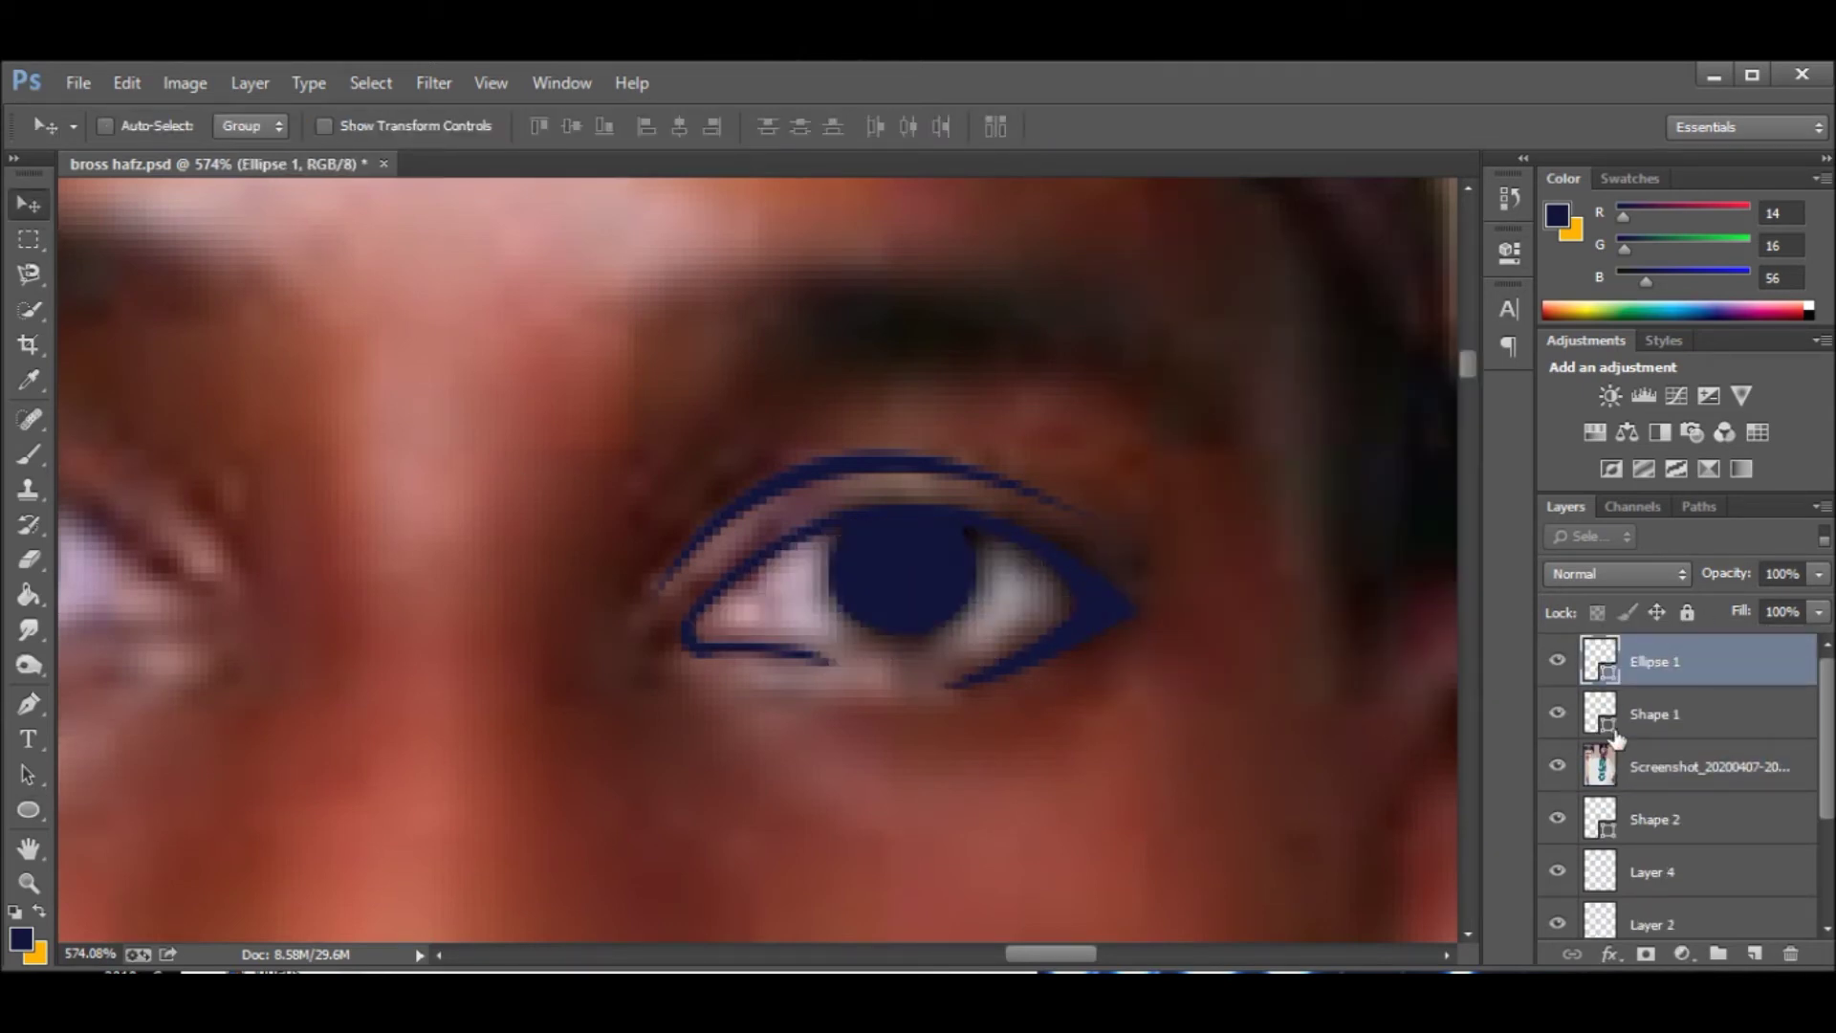
Colour the iris ellipse dark brown and place it beneath the eye outline layer.
double_click(1607, 660)
left_click(1217, 627)
left_click(1459, 600)
left_click_drag(1616, 660, 1658, 733)
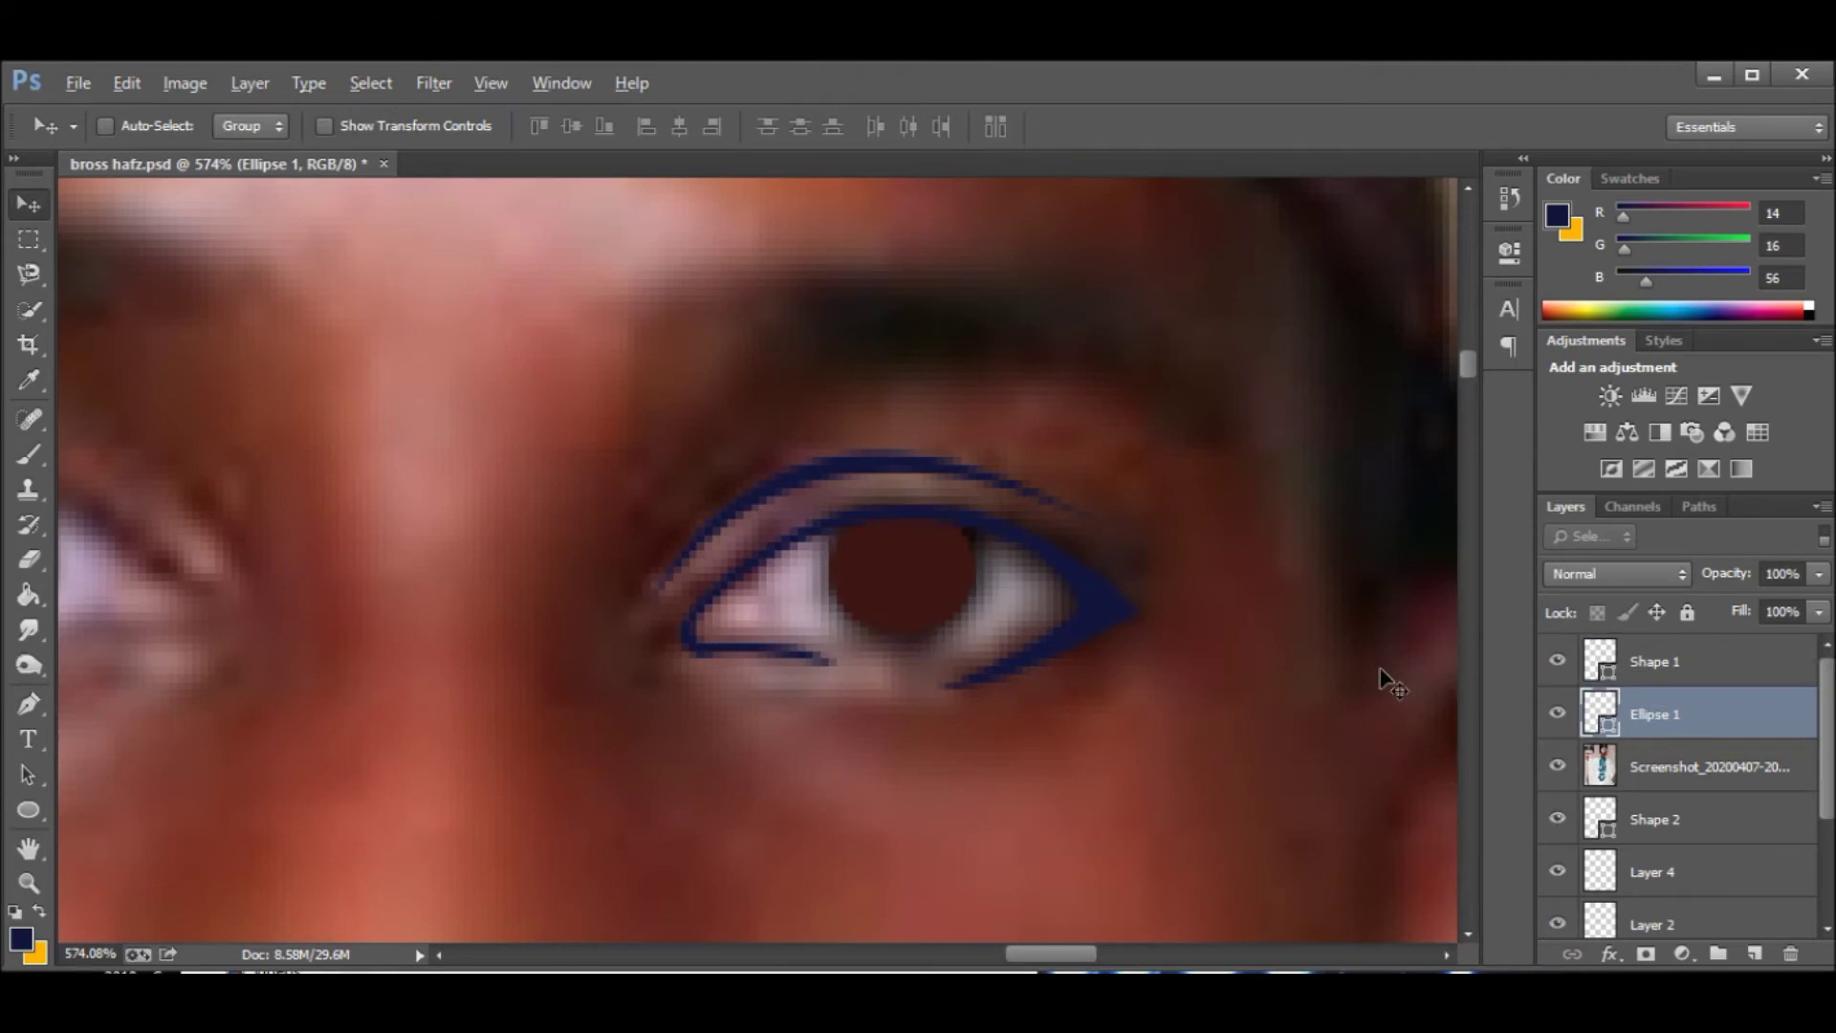
scroll(980, 600, "up", 1)
Move Layer 4 to the top of the layer stack and set the paint colour to black.
left_click(29, 454)
right_click(1645, 713)
left_click_drag(1683, 872, 1682, 650)
left_click(23, 942)
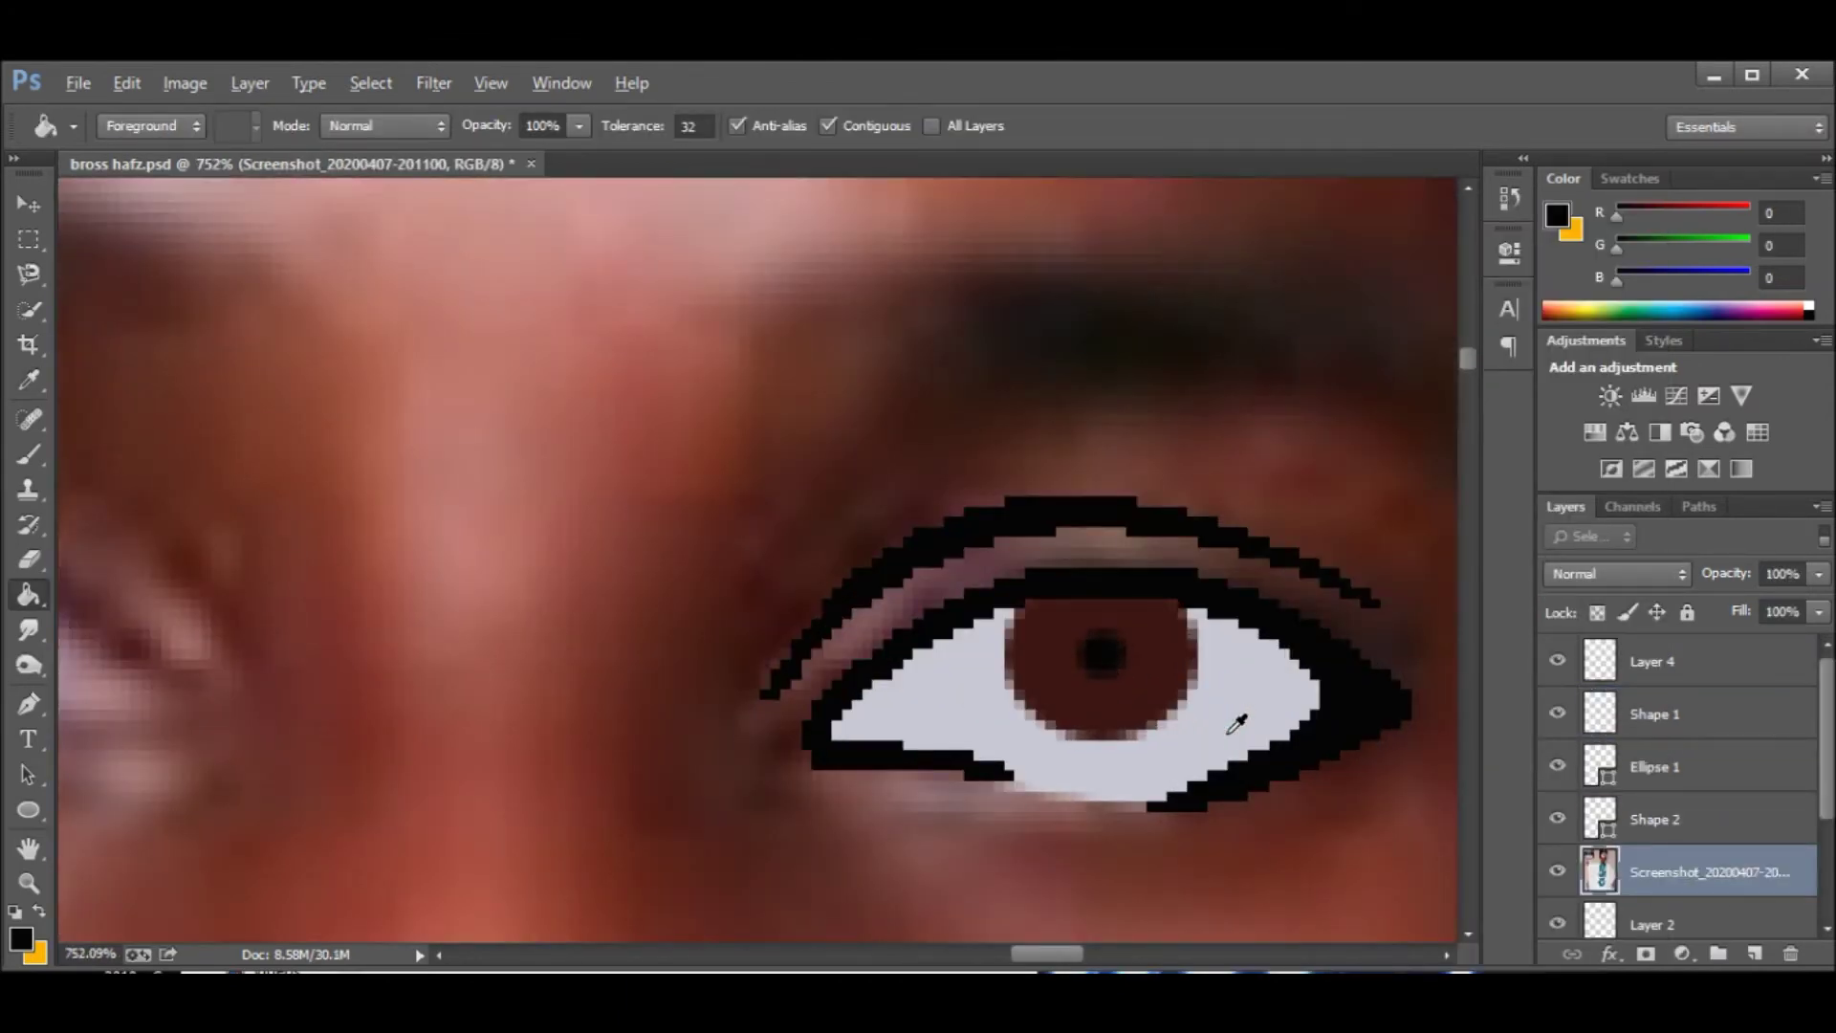
On the Shape 1 eye outline layer, sample a brown from the photo for filling.
scroll(1237, 724, "up", 1)
key("b")
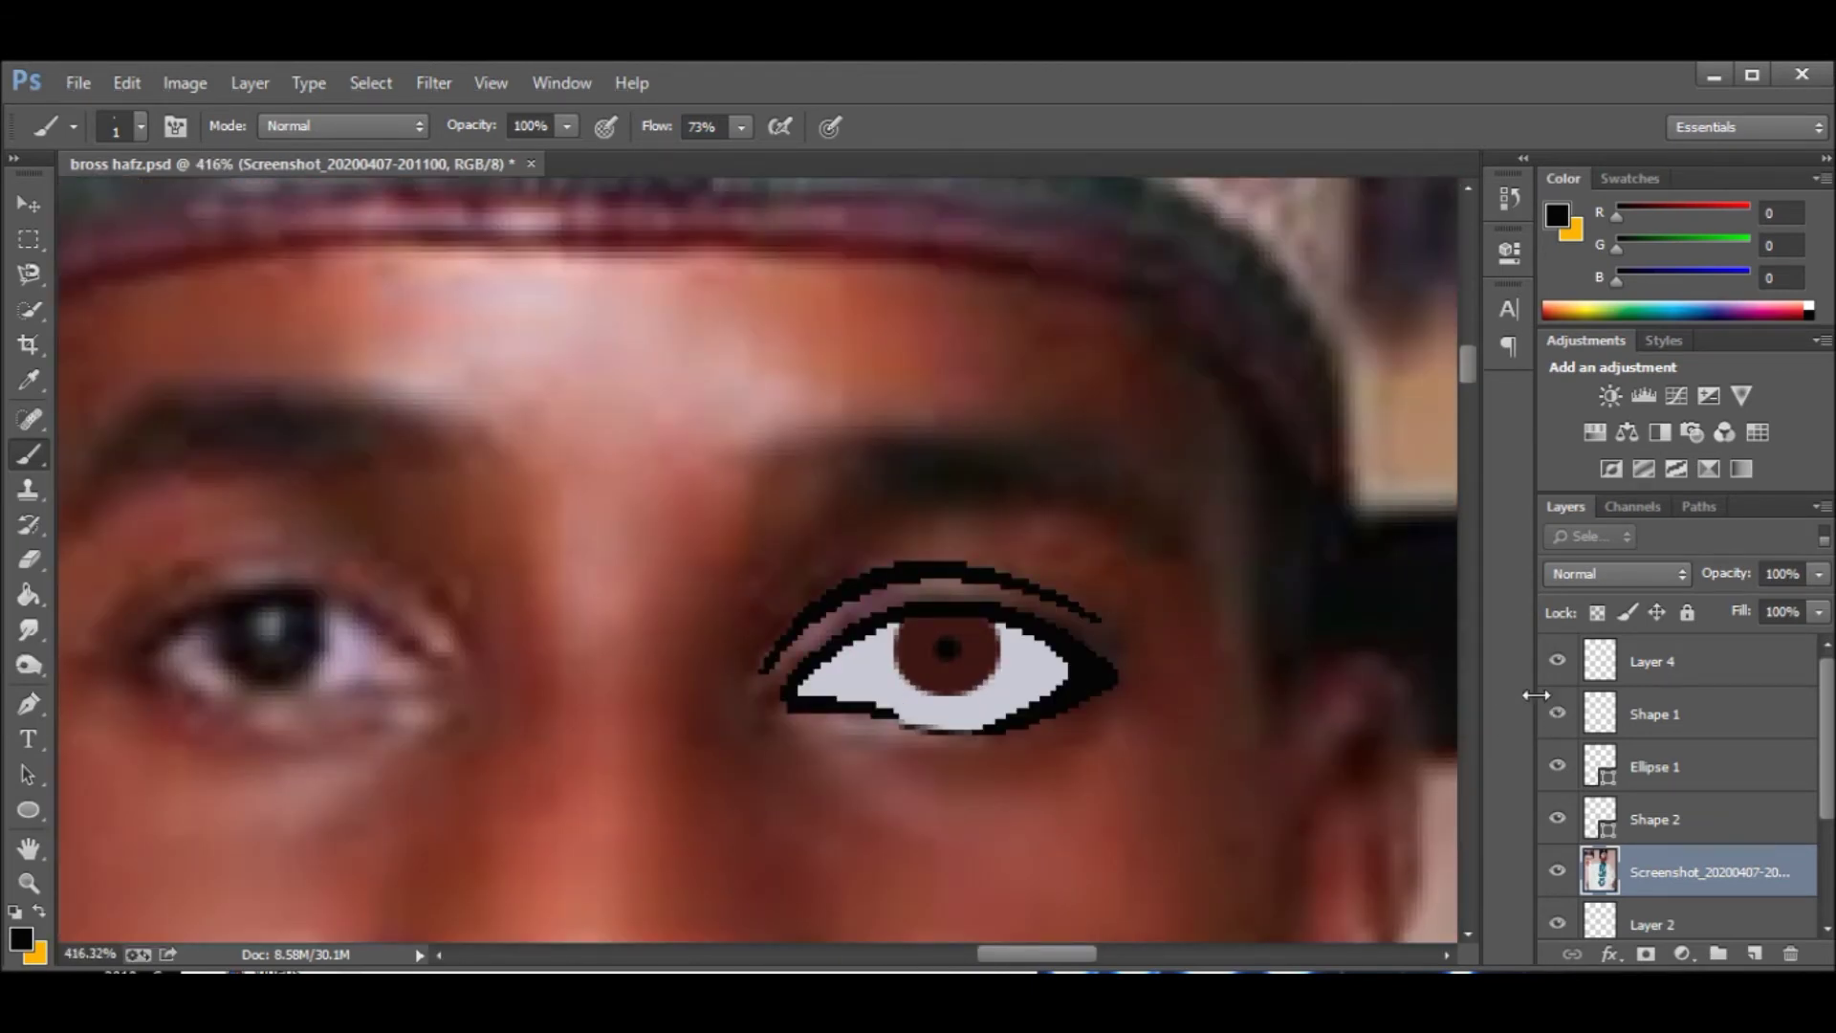
left_click(1616, 714)
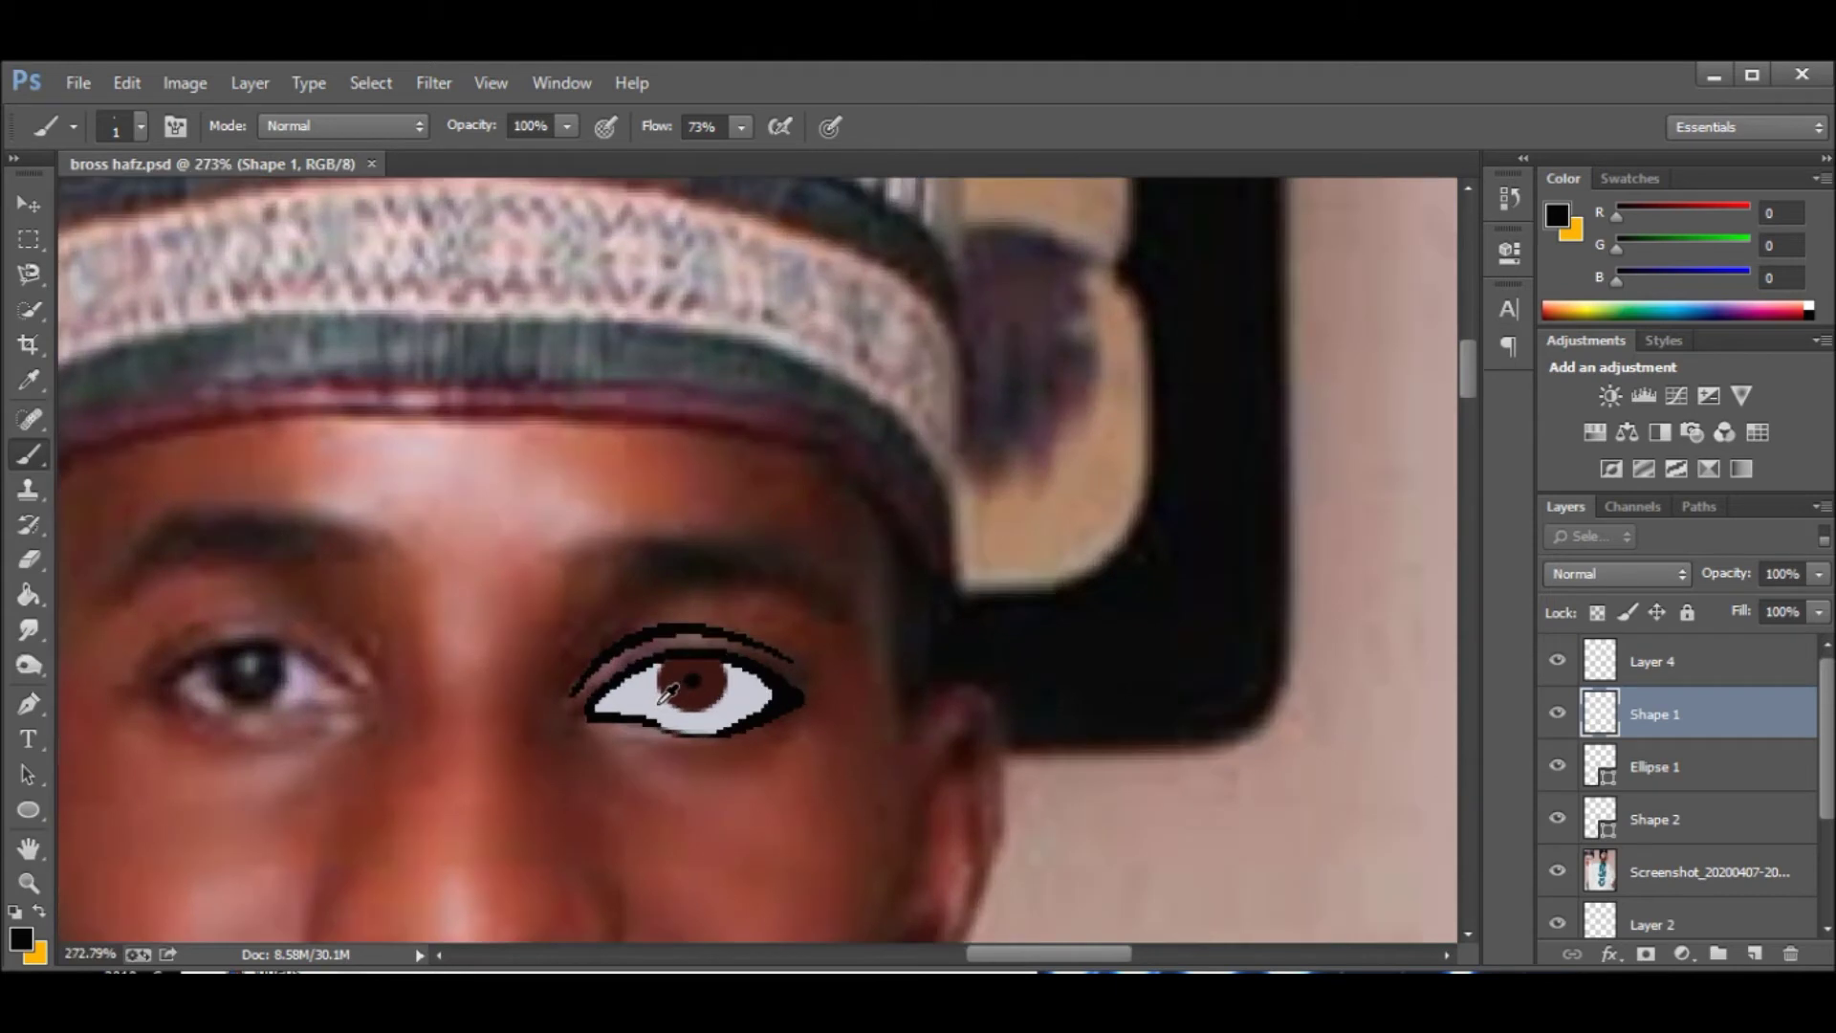
left_click(373, 649, "alt")
left_click(29, 595)
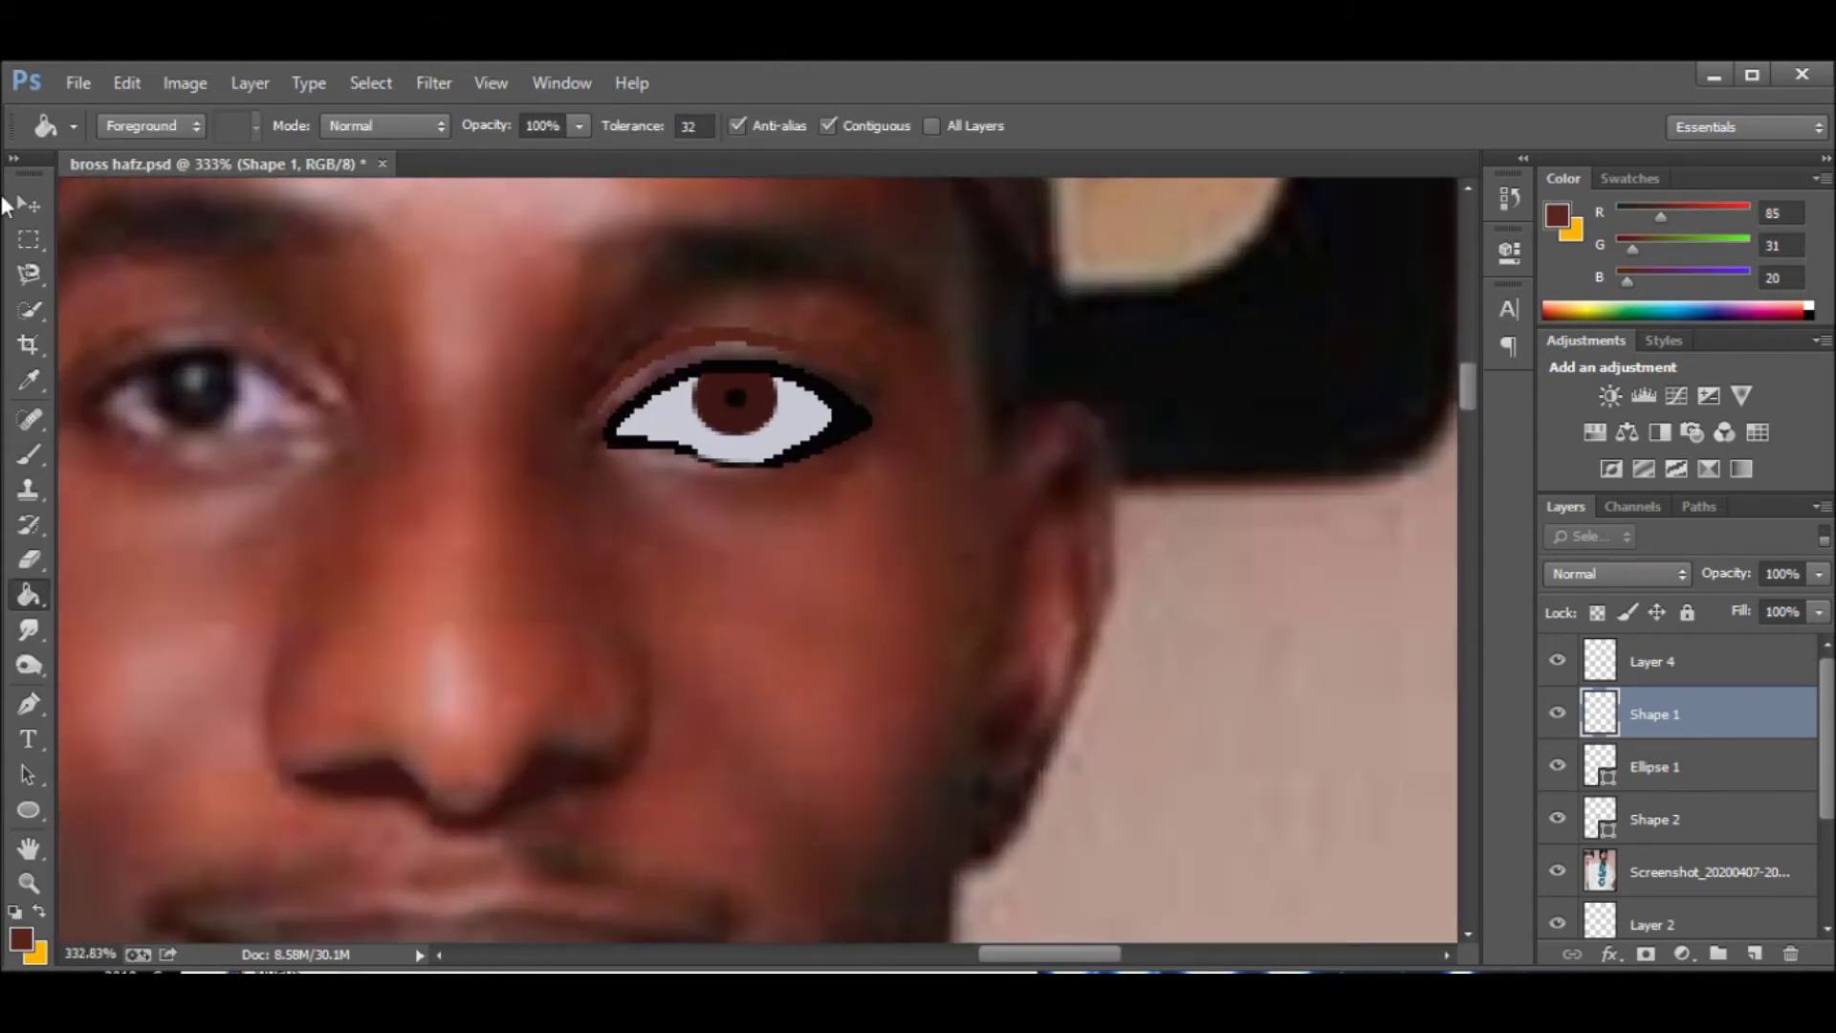
Rasterize and merge the eye layers, then duplicate the eye and transform the copy over the left eye.
right_click(1654, 818)
left_click(1455, 431)
left_click(1654, 661, "shift")
key("ctrl+e")
mouse_move(764, 433)
left_mouse_down()
mouse_move(267, 433)
mouse_move(234, 416)
mouse_move(343, 422)
mouse_move(258, 413)
left_mouse_up()
scroll(267, 433, "down", 3)
key("ctrl+t")
key("Return")
scroll(334, 479, "up", 3)
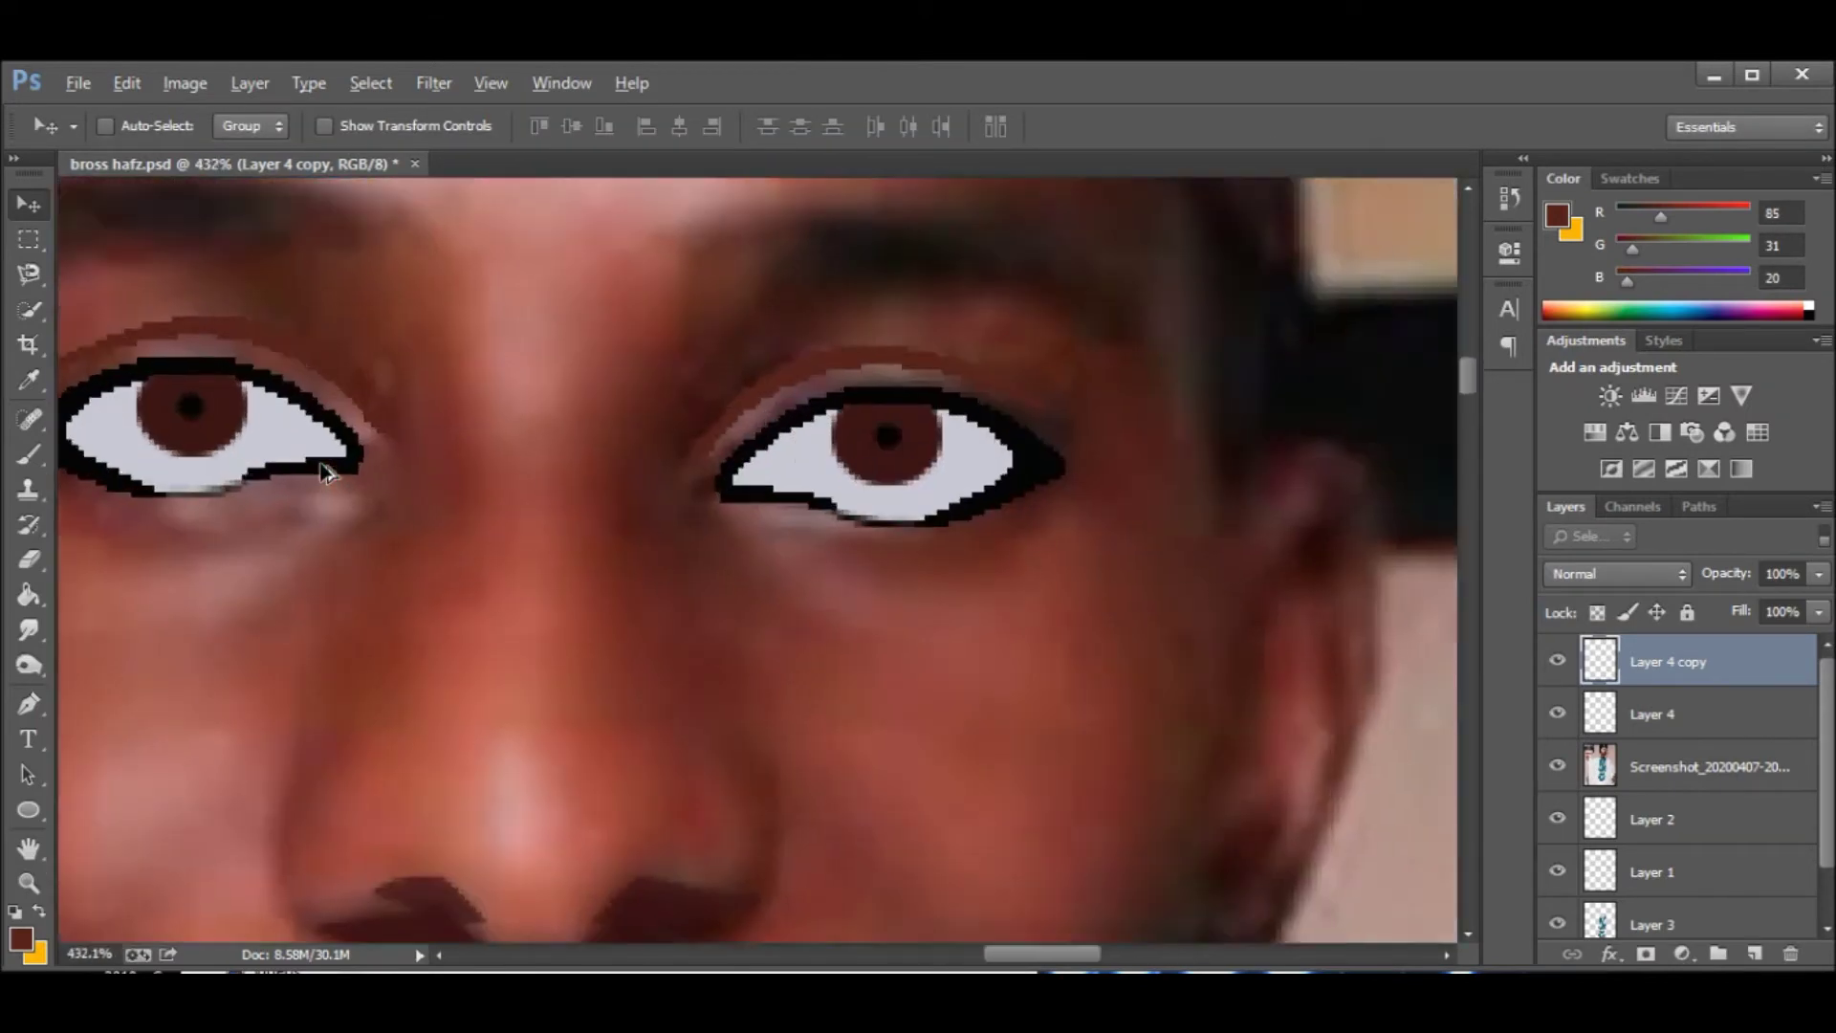
Move the Screenshot photo layer just above Background and toggle it to check the line art.
key("e")
scroll(562, 490, "down", 2)
scroll(454, 480, "down", 3)
scroll(402, 278, "down", 3)
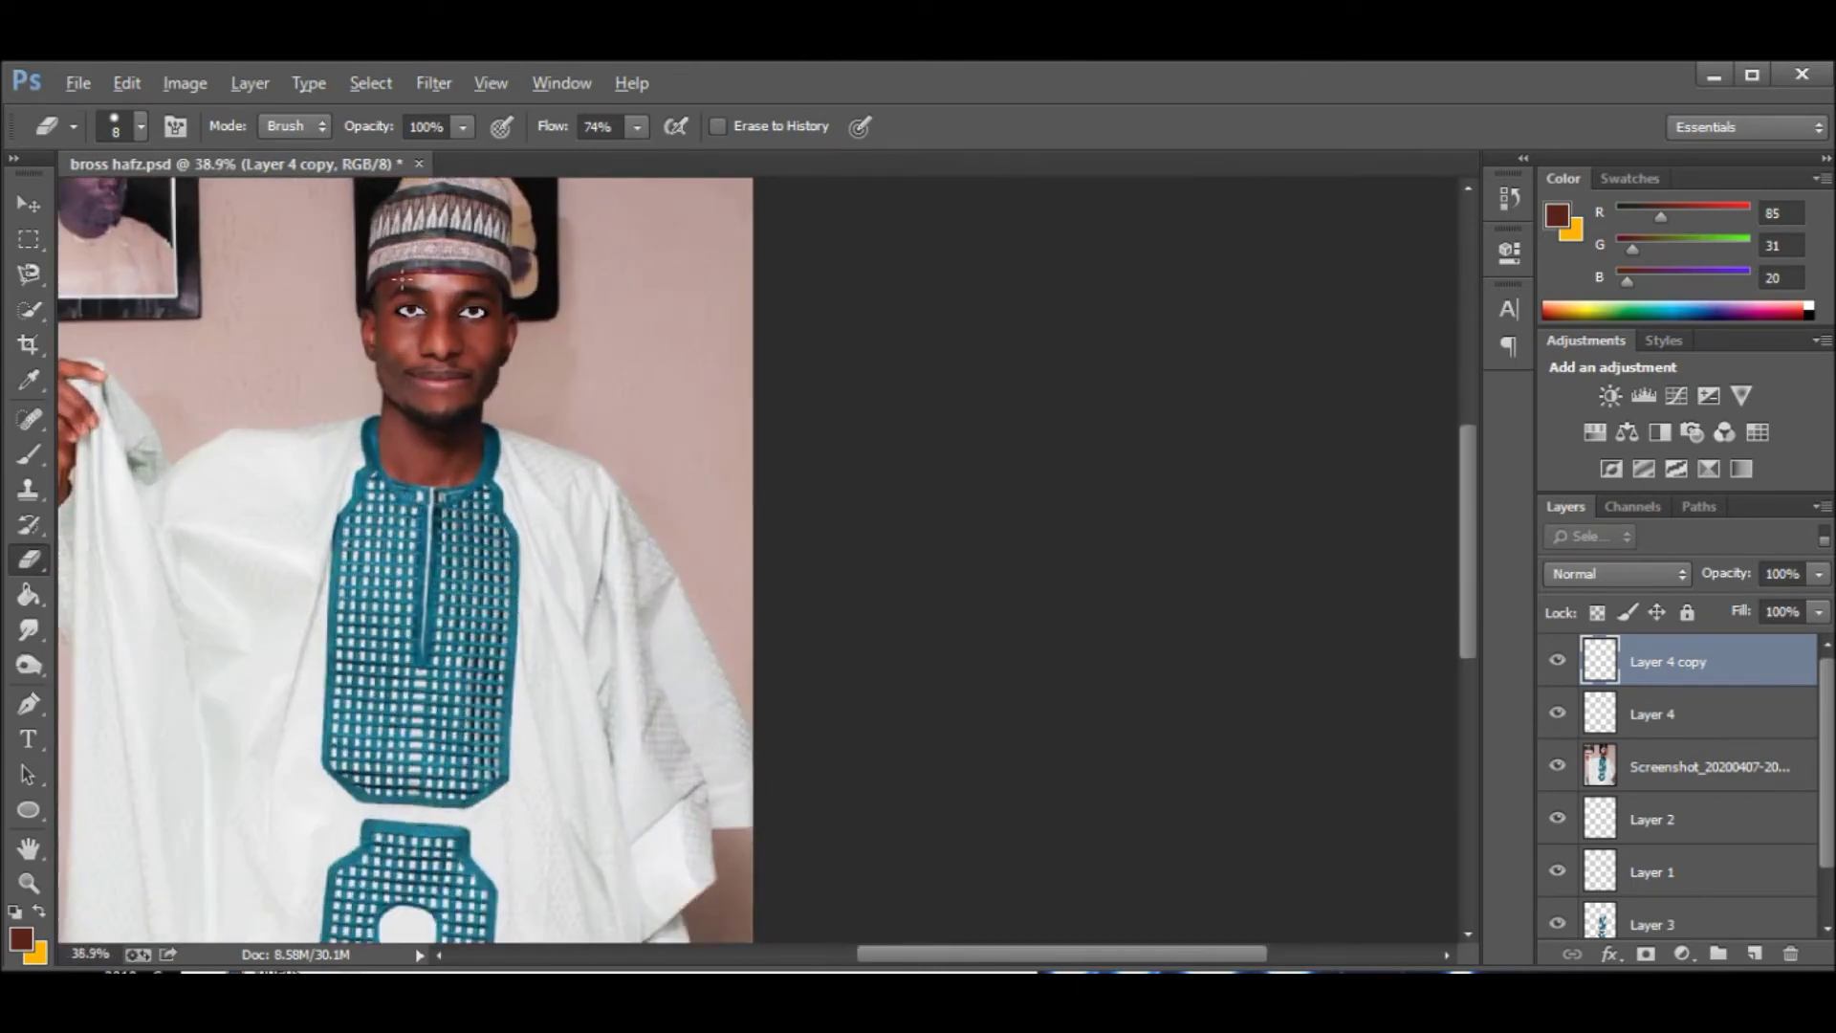
left_click_drag(1709, 766, 1711, 890)
left_click(1558, 858)
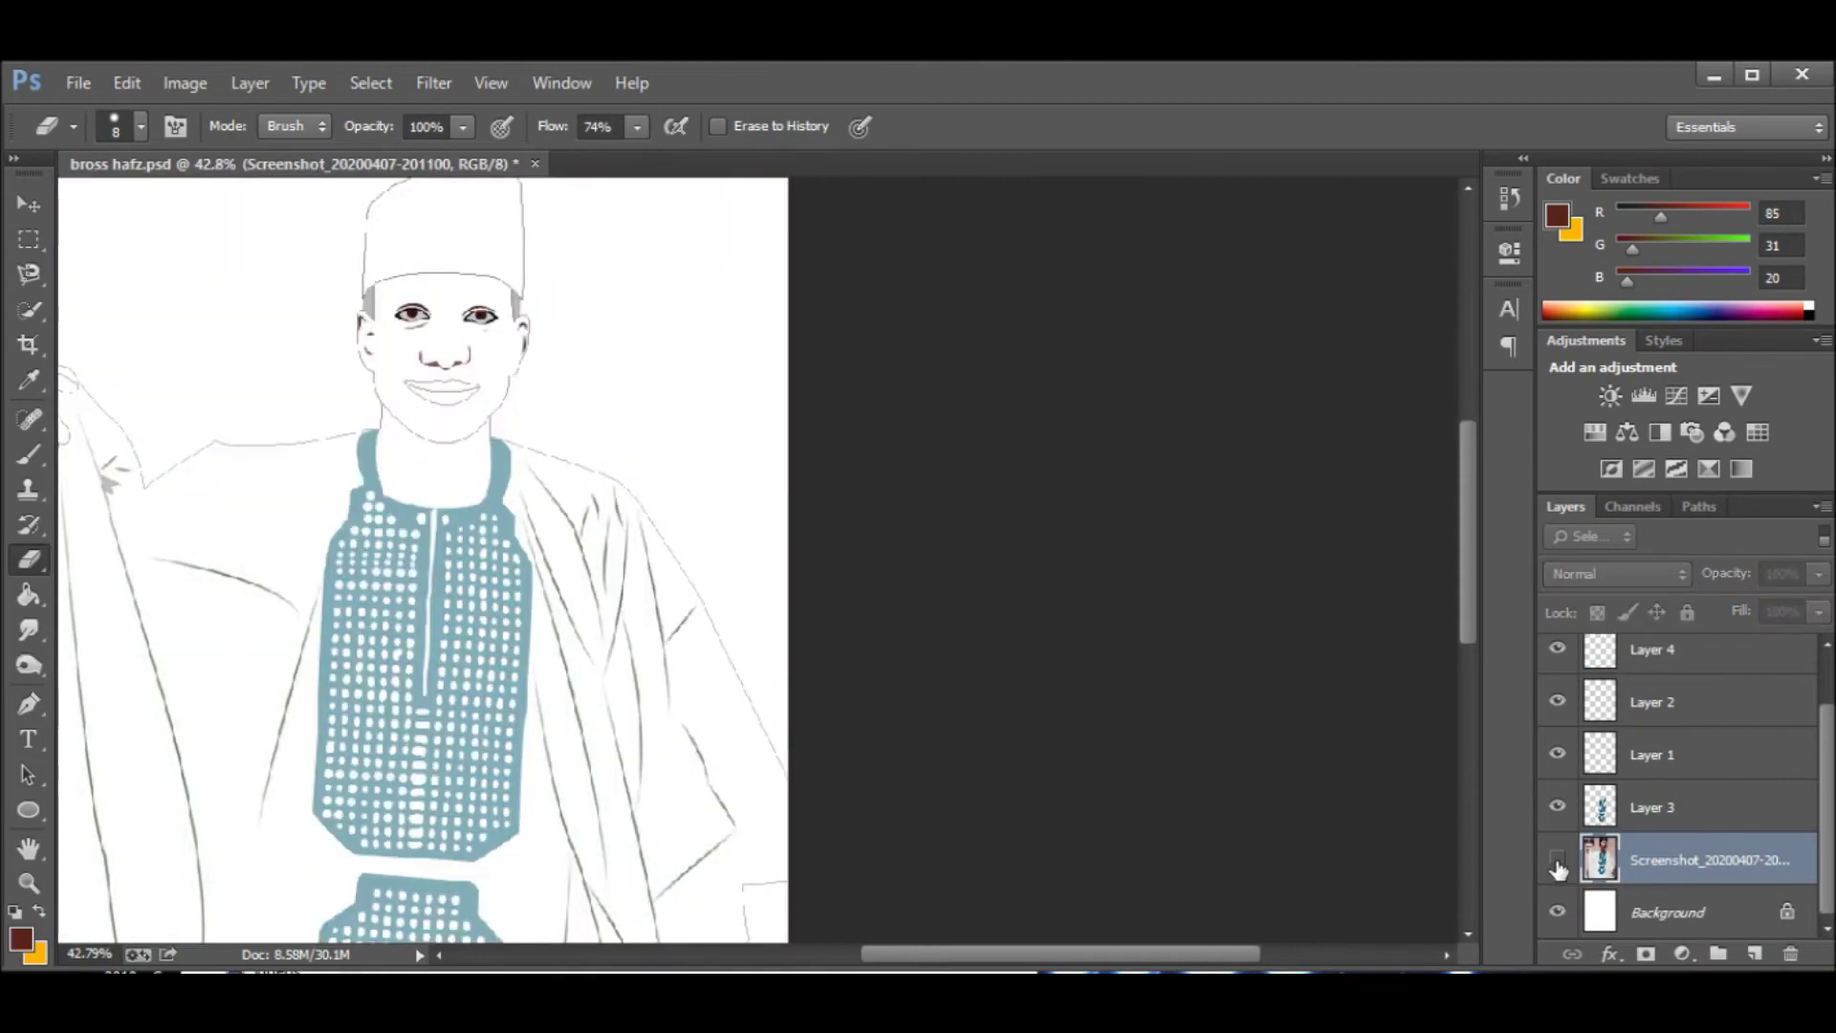
left_click(1558, 859)
scroll(425, 280, "up", 5)
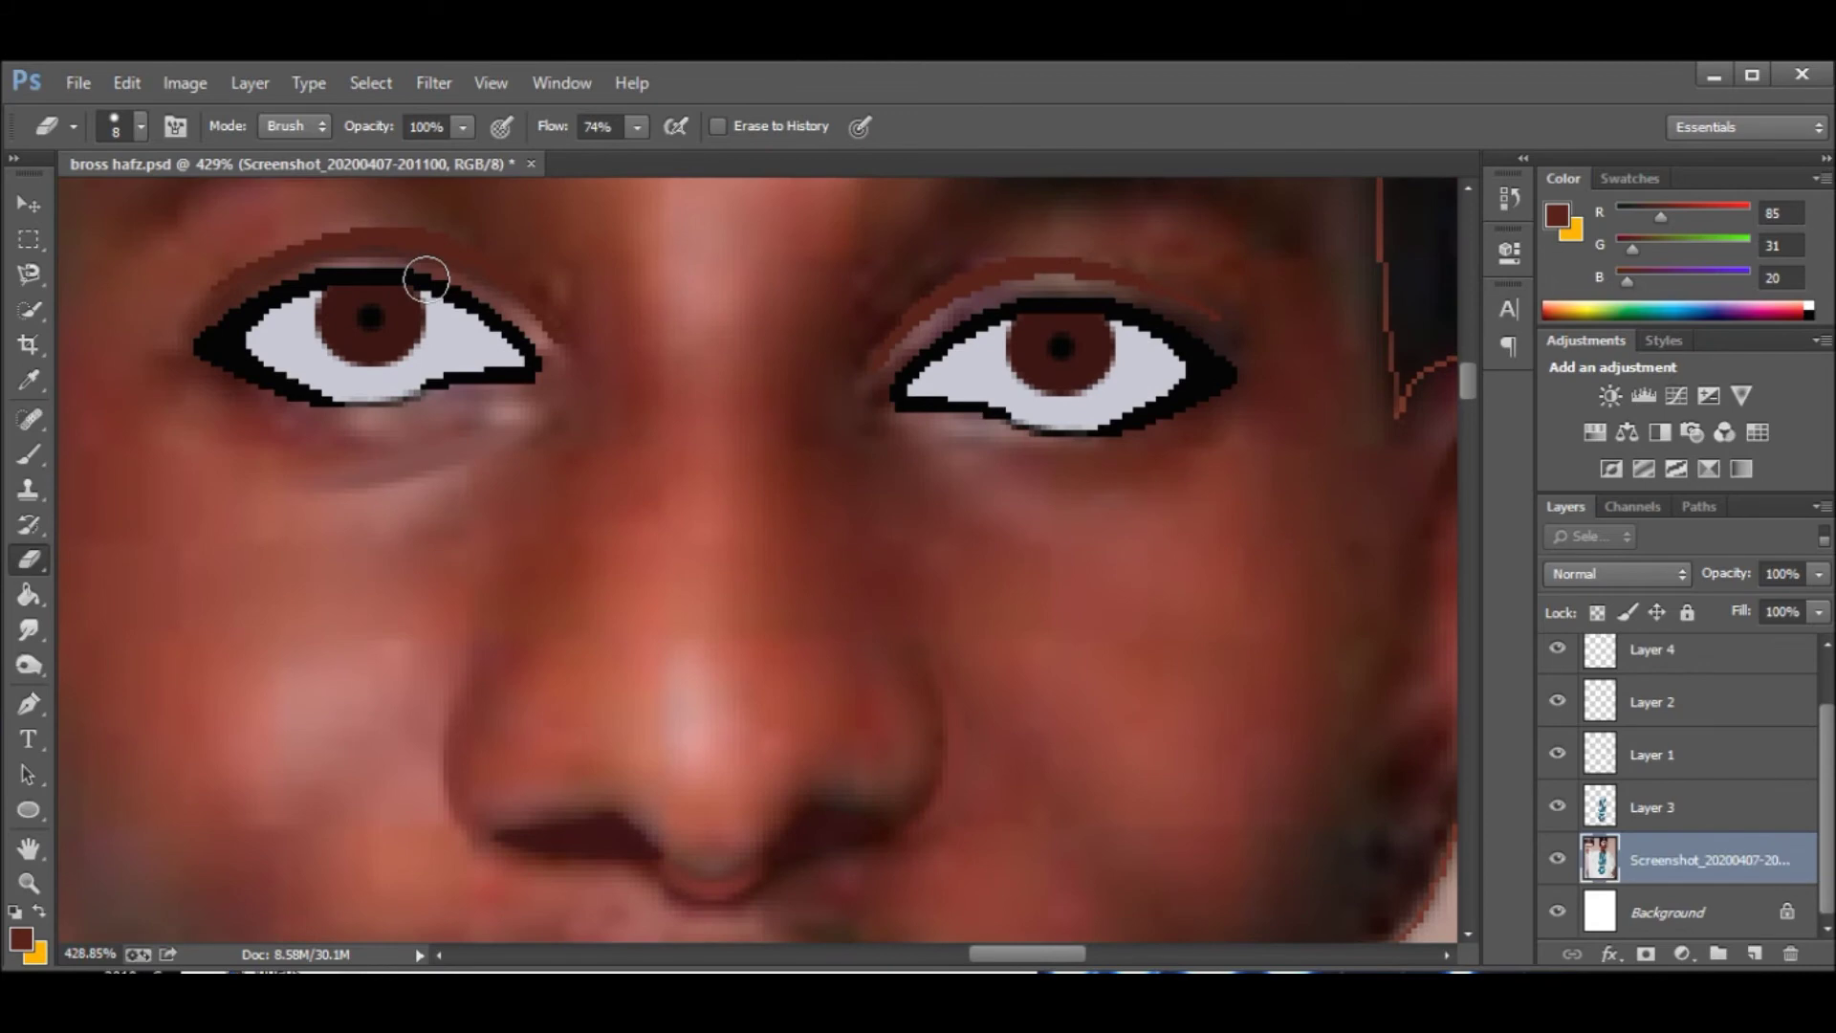
scroll(426, 279, "down", 5)
scroll(426, 280, "up", 3)
scroll(426, 279, "down", 3)
With the photo hidden, check Layer 3's opacity, then show the photo again.
left_click(1558, 858)
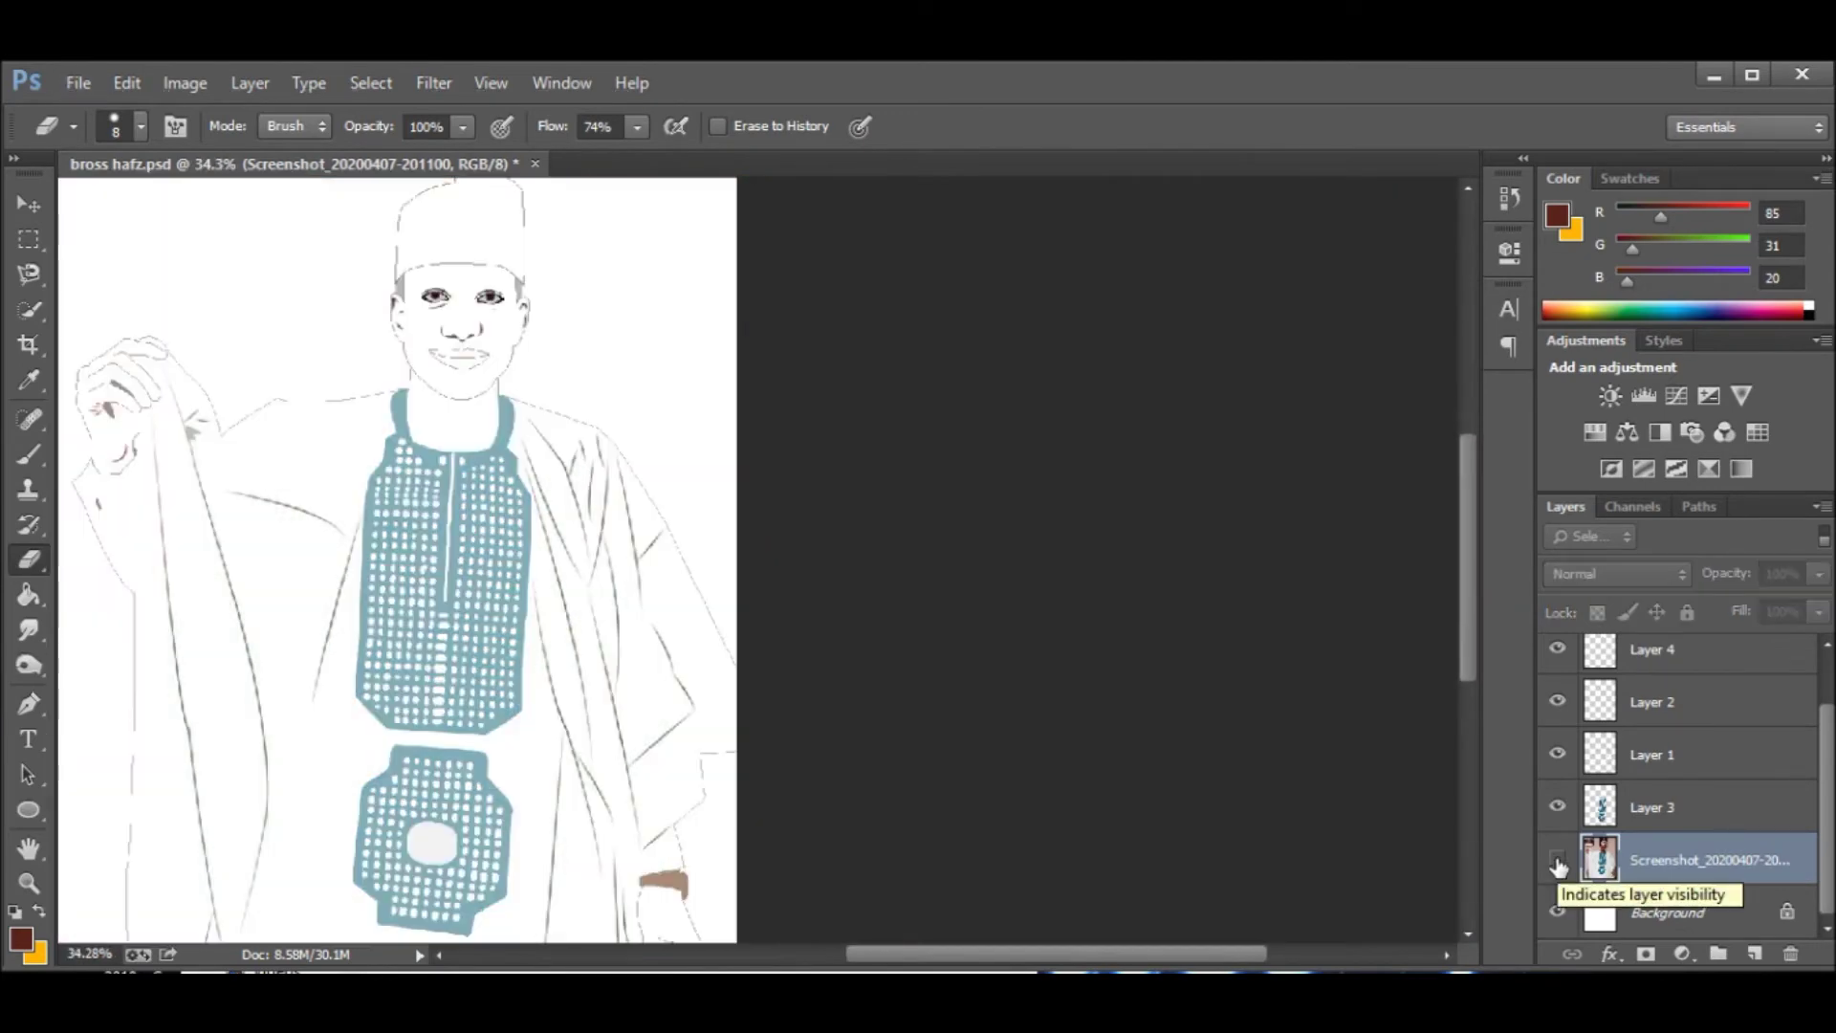
left_click(1683, 807)
left_click(1819, 574)
scroll(822, 382, "up", 4)
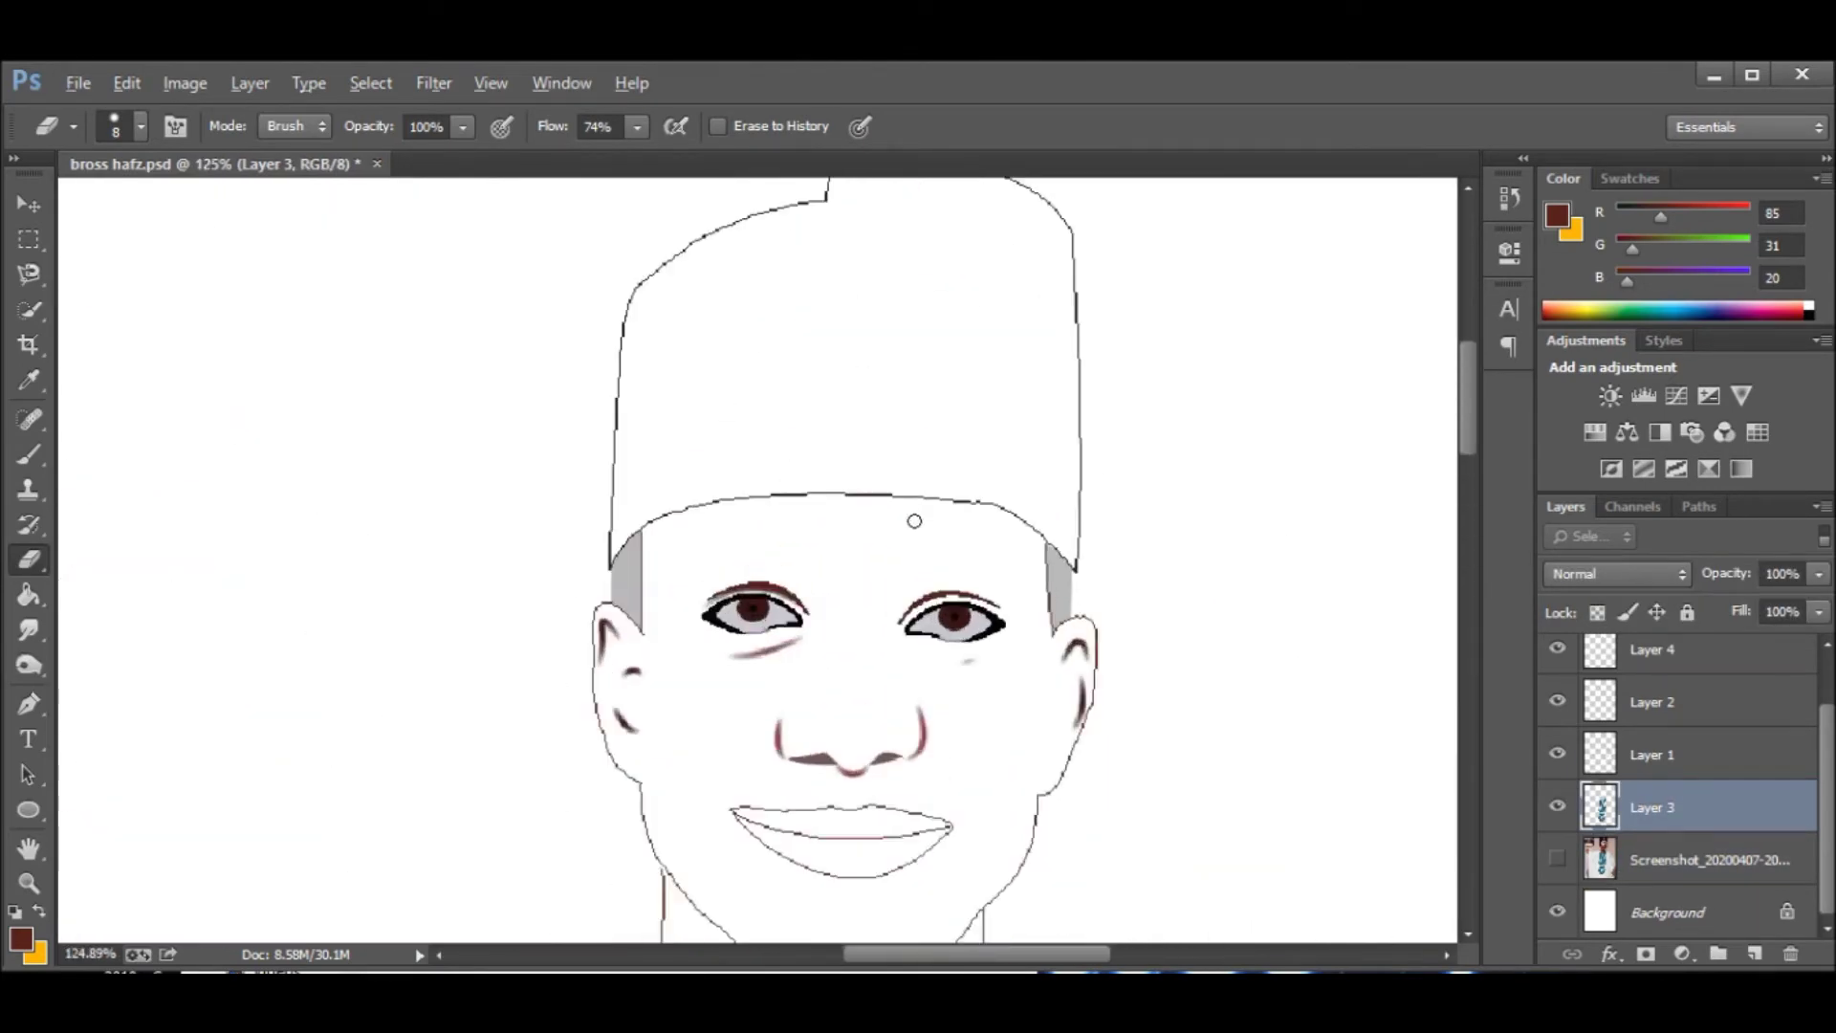
scroll(822, 383, "up", 2)
left_click(1557, 858)
Trace the first eyebrow with the Pen tool in Path mode and stroke it into a brown line.
left_click(1683, 650)
key("ctrl+j")
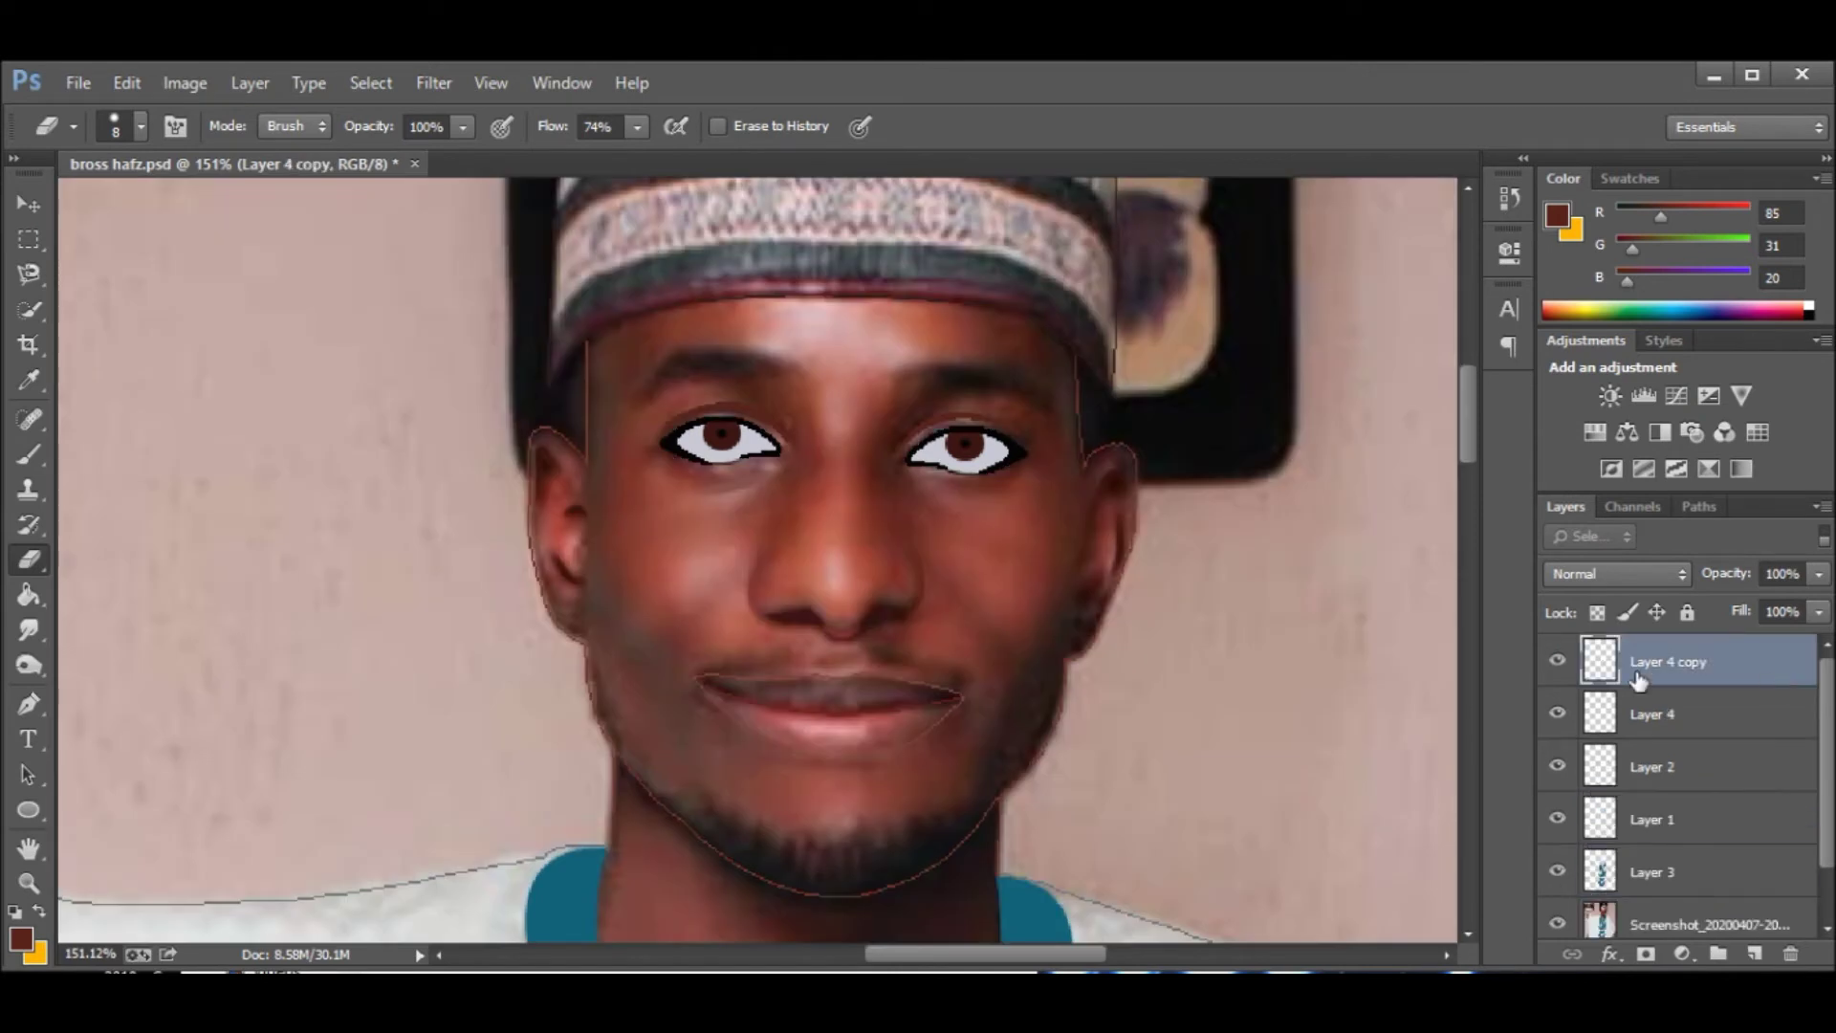
scroll(753, 480, "up", 3)
scroll(754, 480, "down", 1)
scroll(754, 480, "down", 1)
scroll(765, 488, "up", 2)
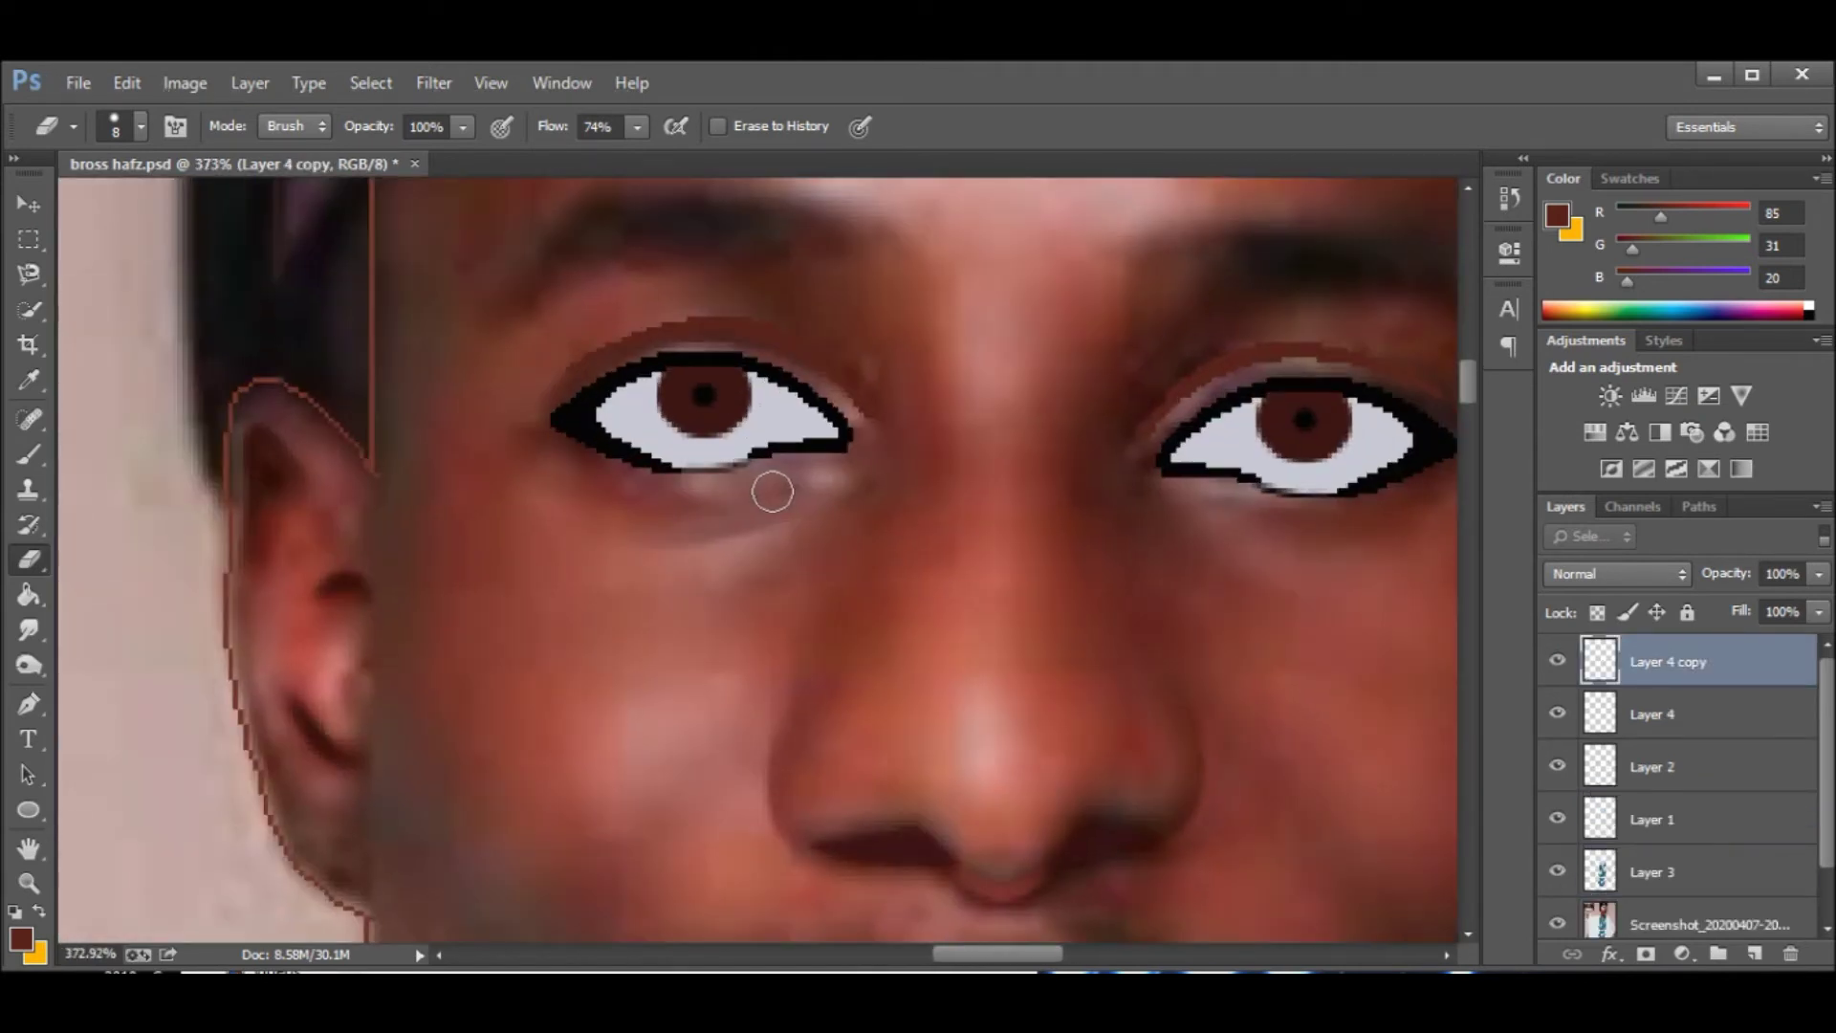
key("p")
scroll(853, 346, "up", 1)
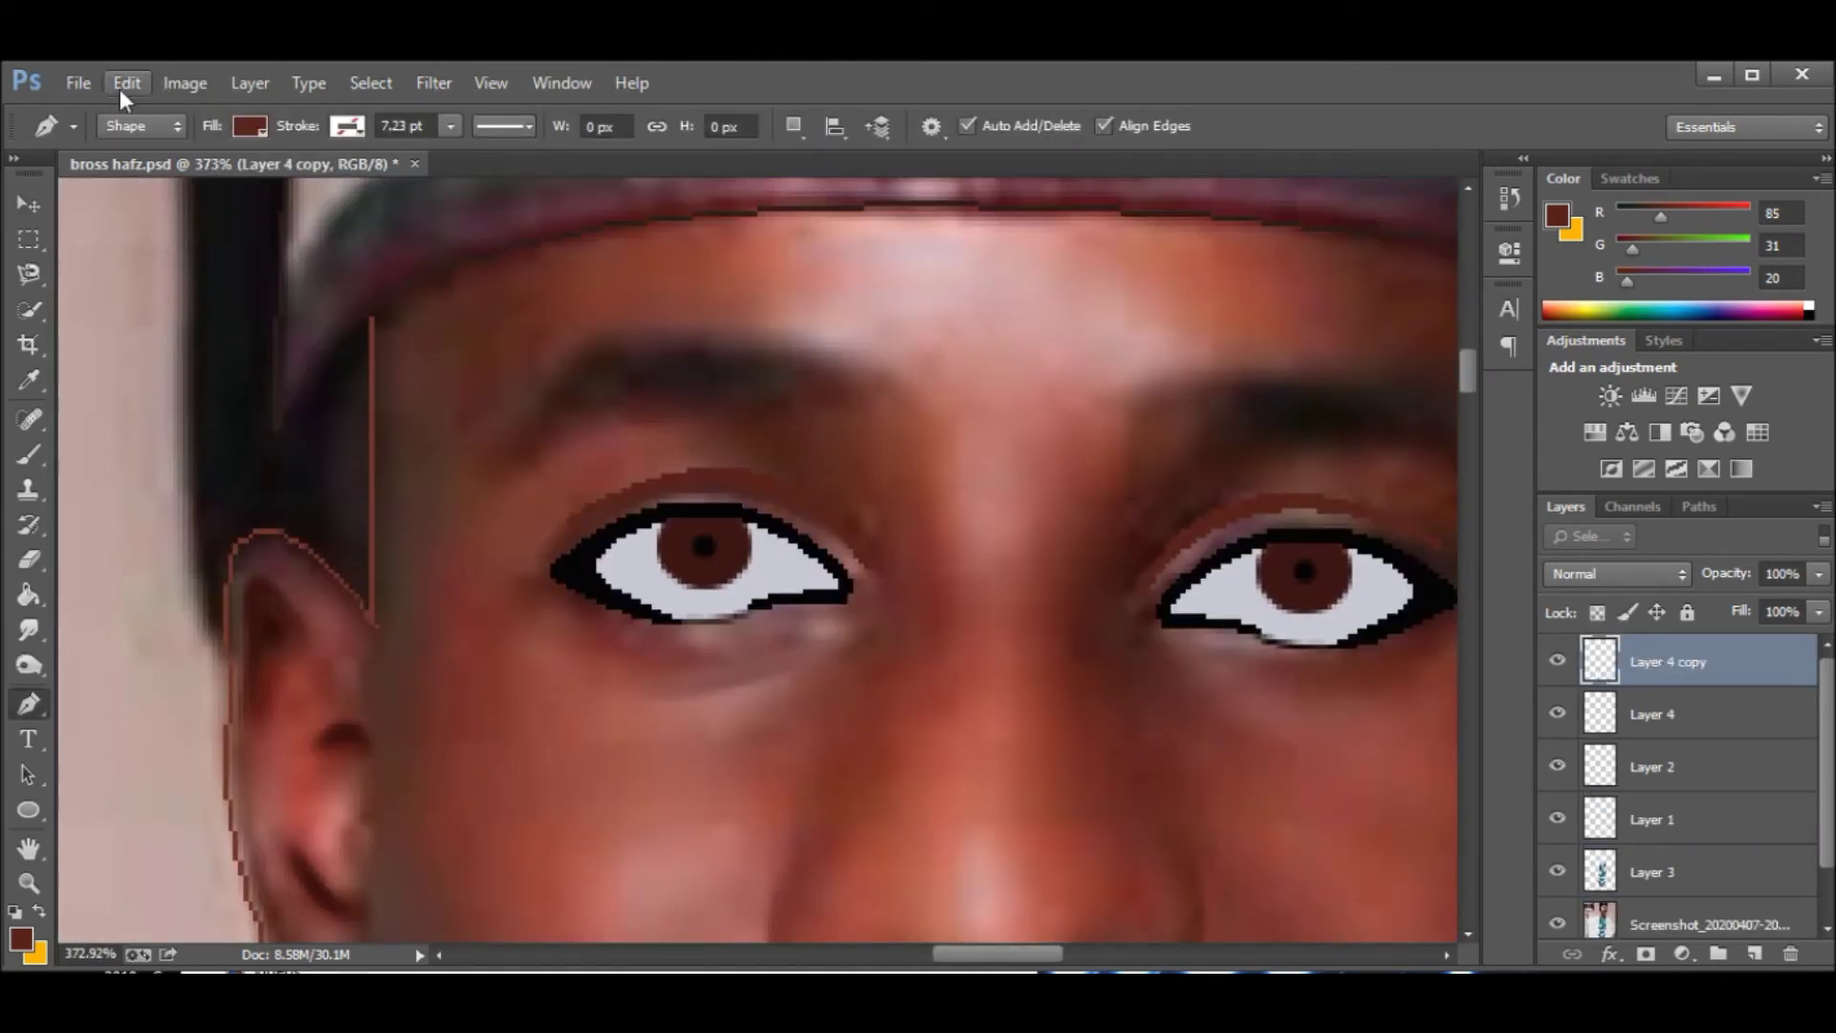
left_click(140, 125)
left_click(134, 165)
right_click(1267, 450)
left_click(1348, 640)
scroll(956, 574, "down", 4)
scroll(784, 413, "up", 5)
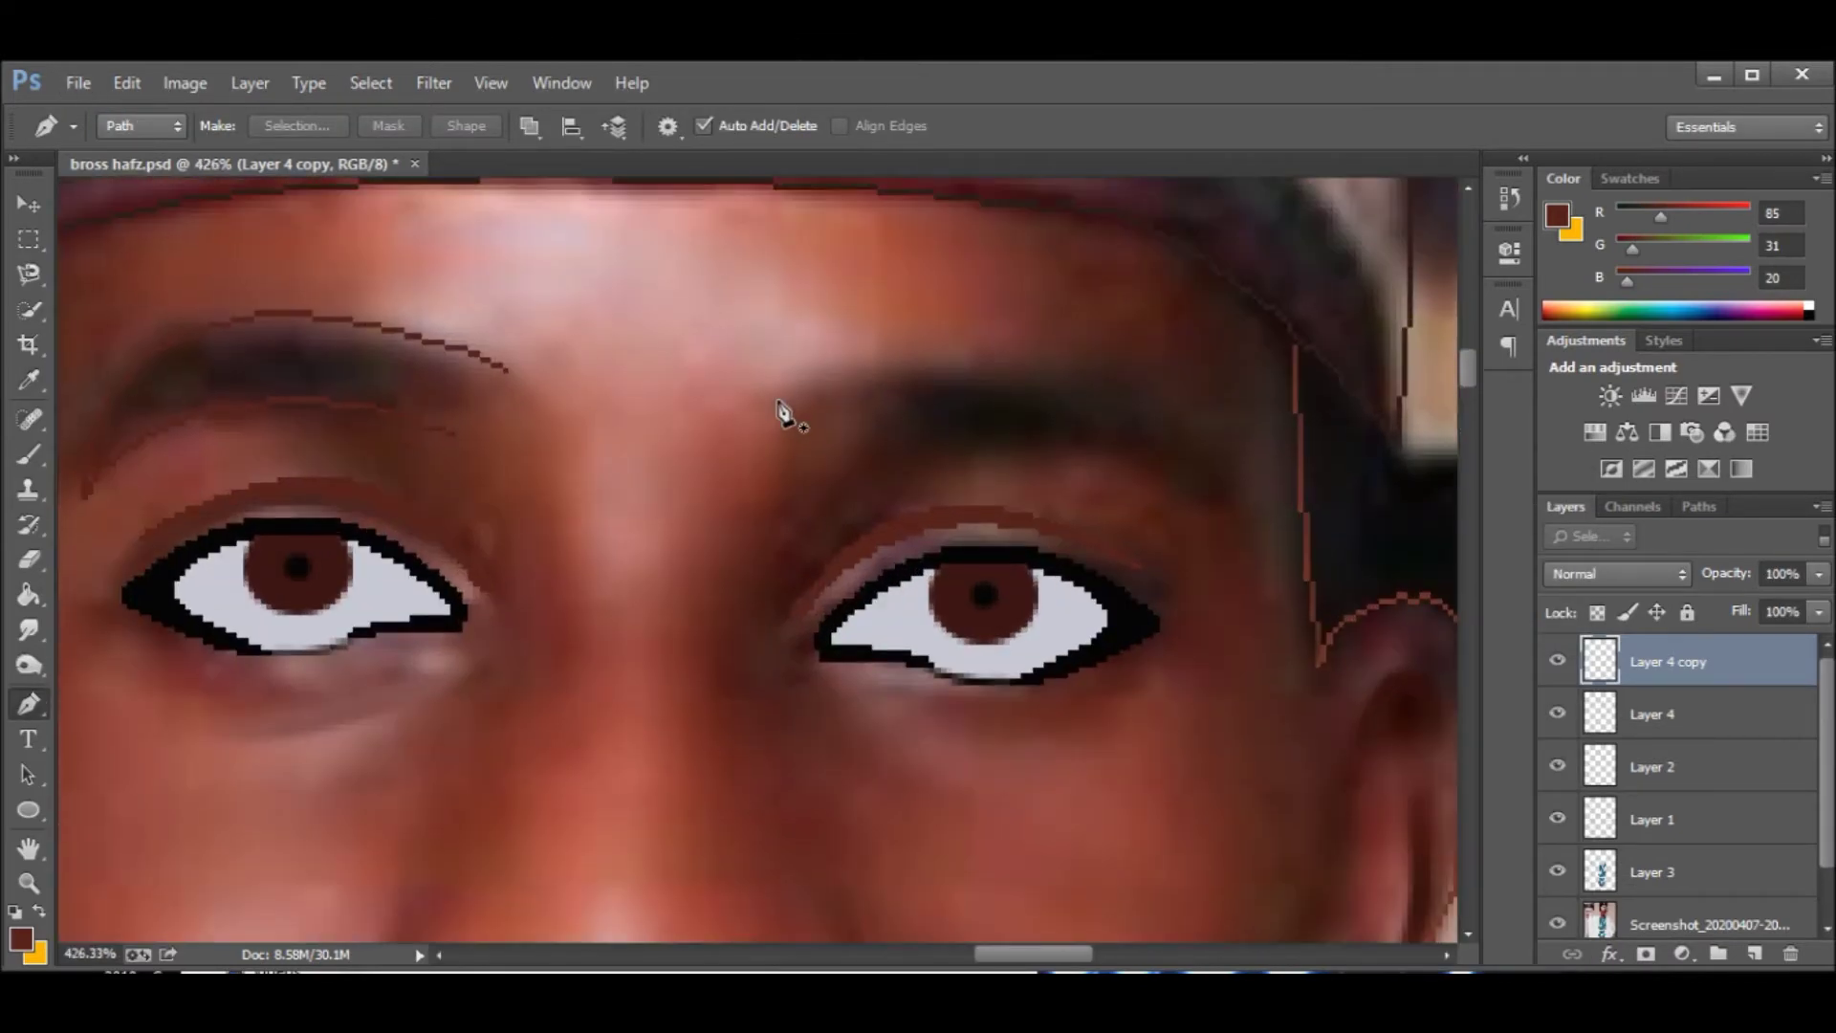
Trace and stroke the second eyebrow, then add Layer 5 with black as the paint colour.
left_click(780, 402)
left_click_drag(1235, 471, 1378, 675)
scroll(811, 478, "down", 3)
right_click(648, 553)
left_click(729, 639)
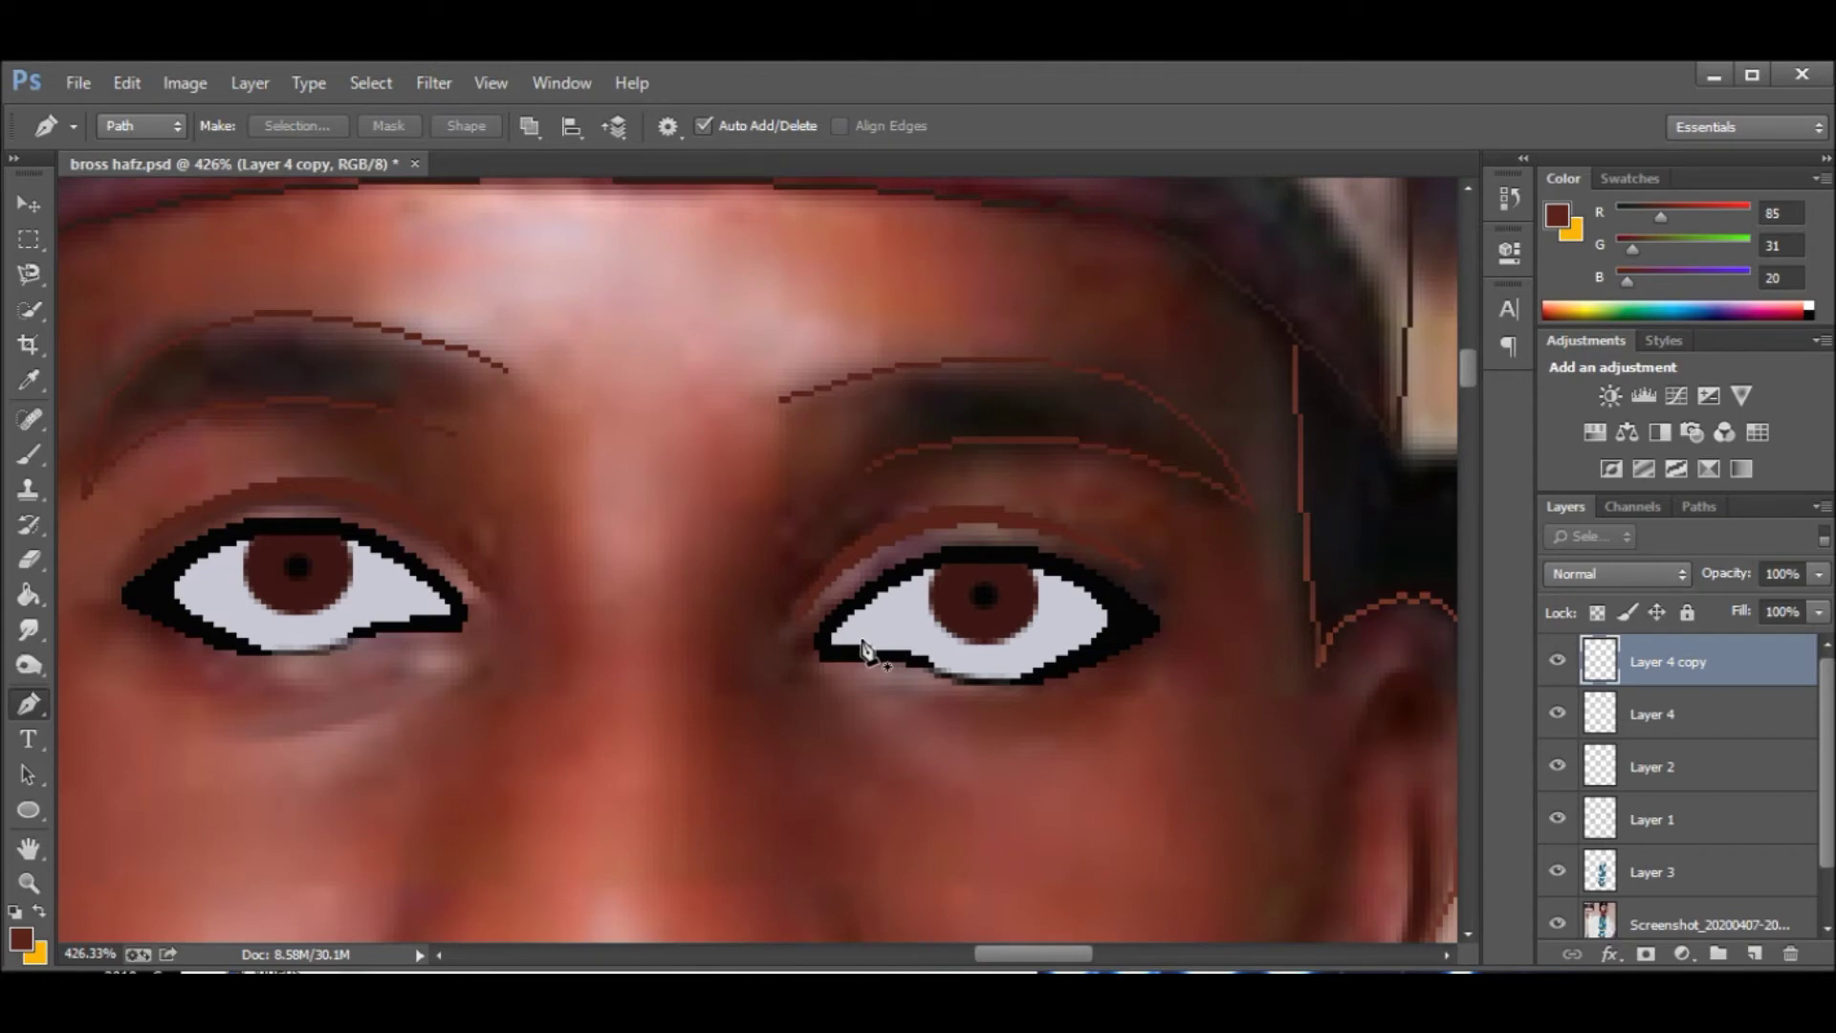
scroll(730, 639, "down", 2)
left_click(1558, 923)
left_click(1558, 925)
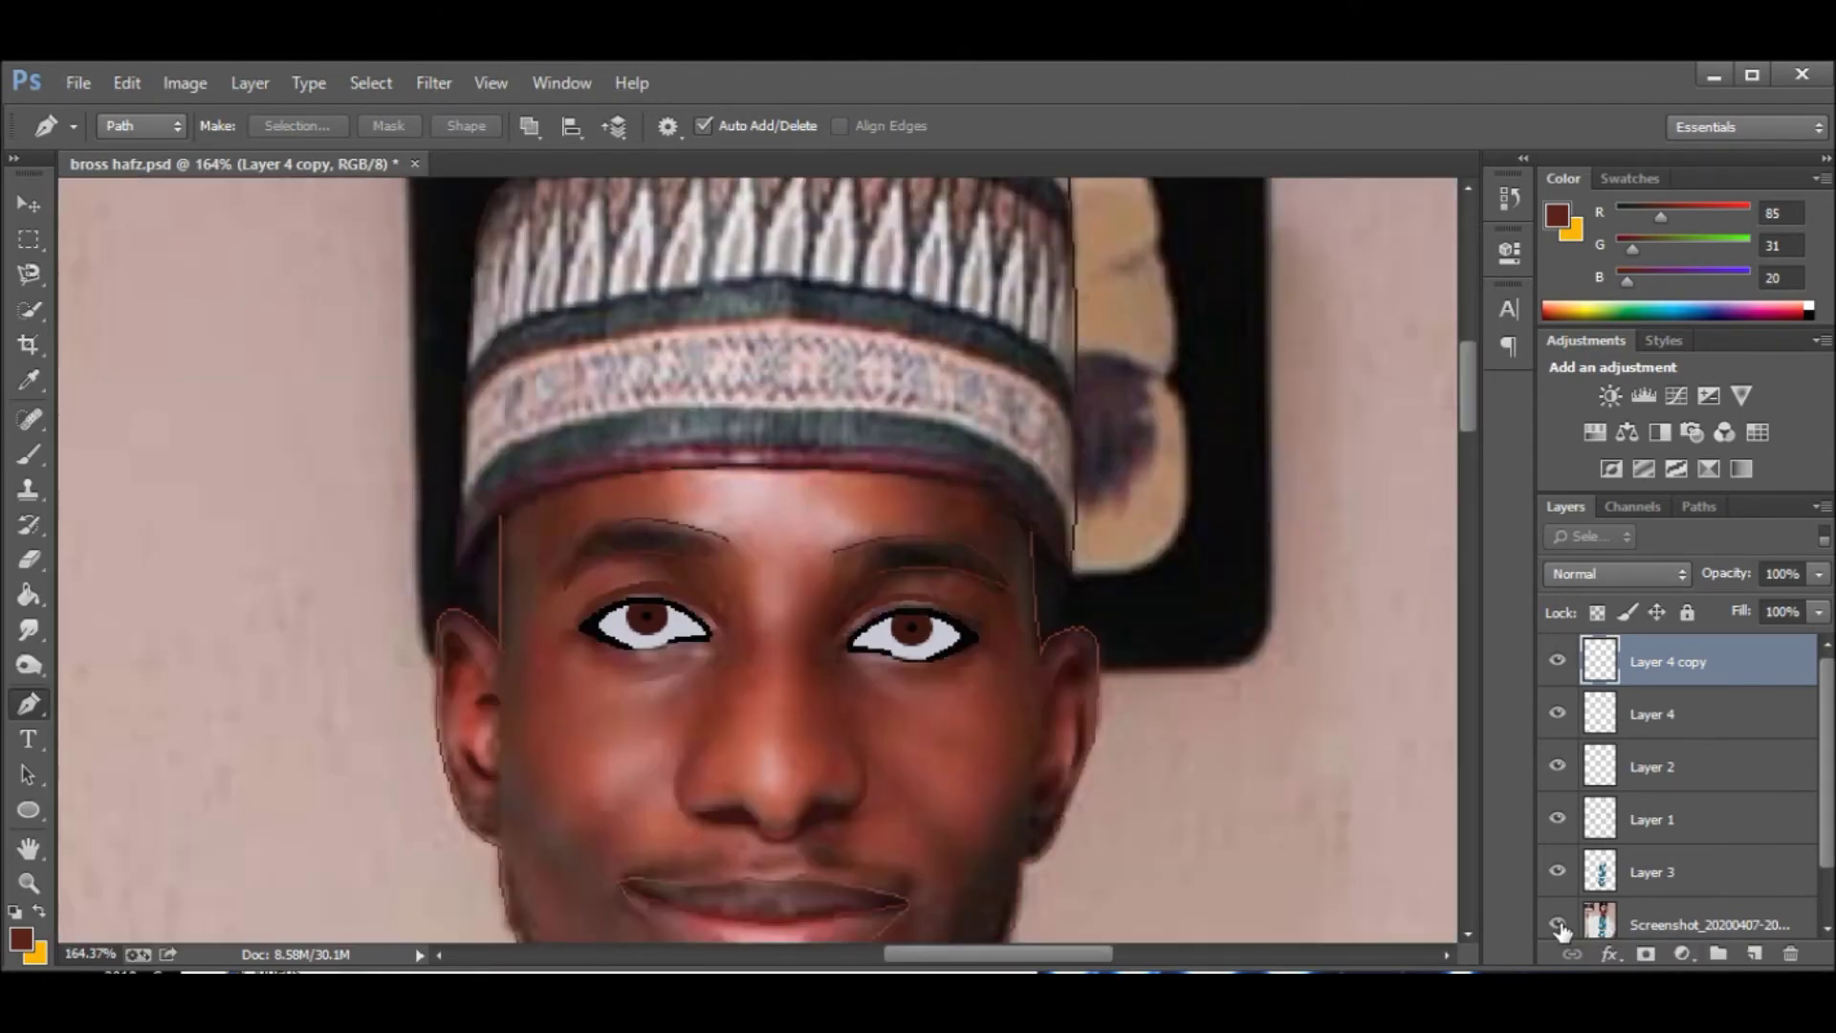
left_click(1558, 924)
left_click(1557, 924)
scroll(1553, 923, "down", 5)
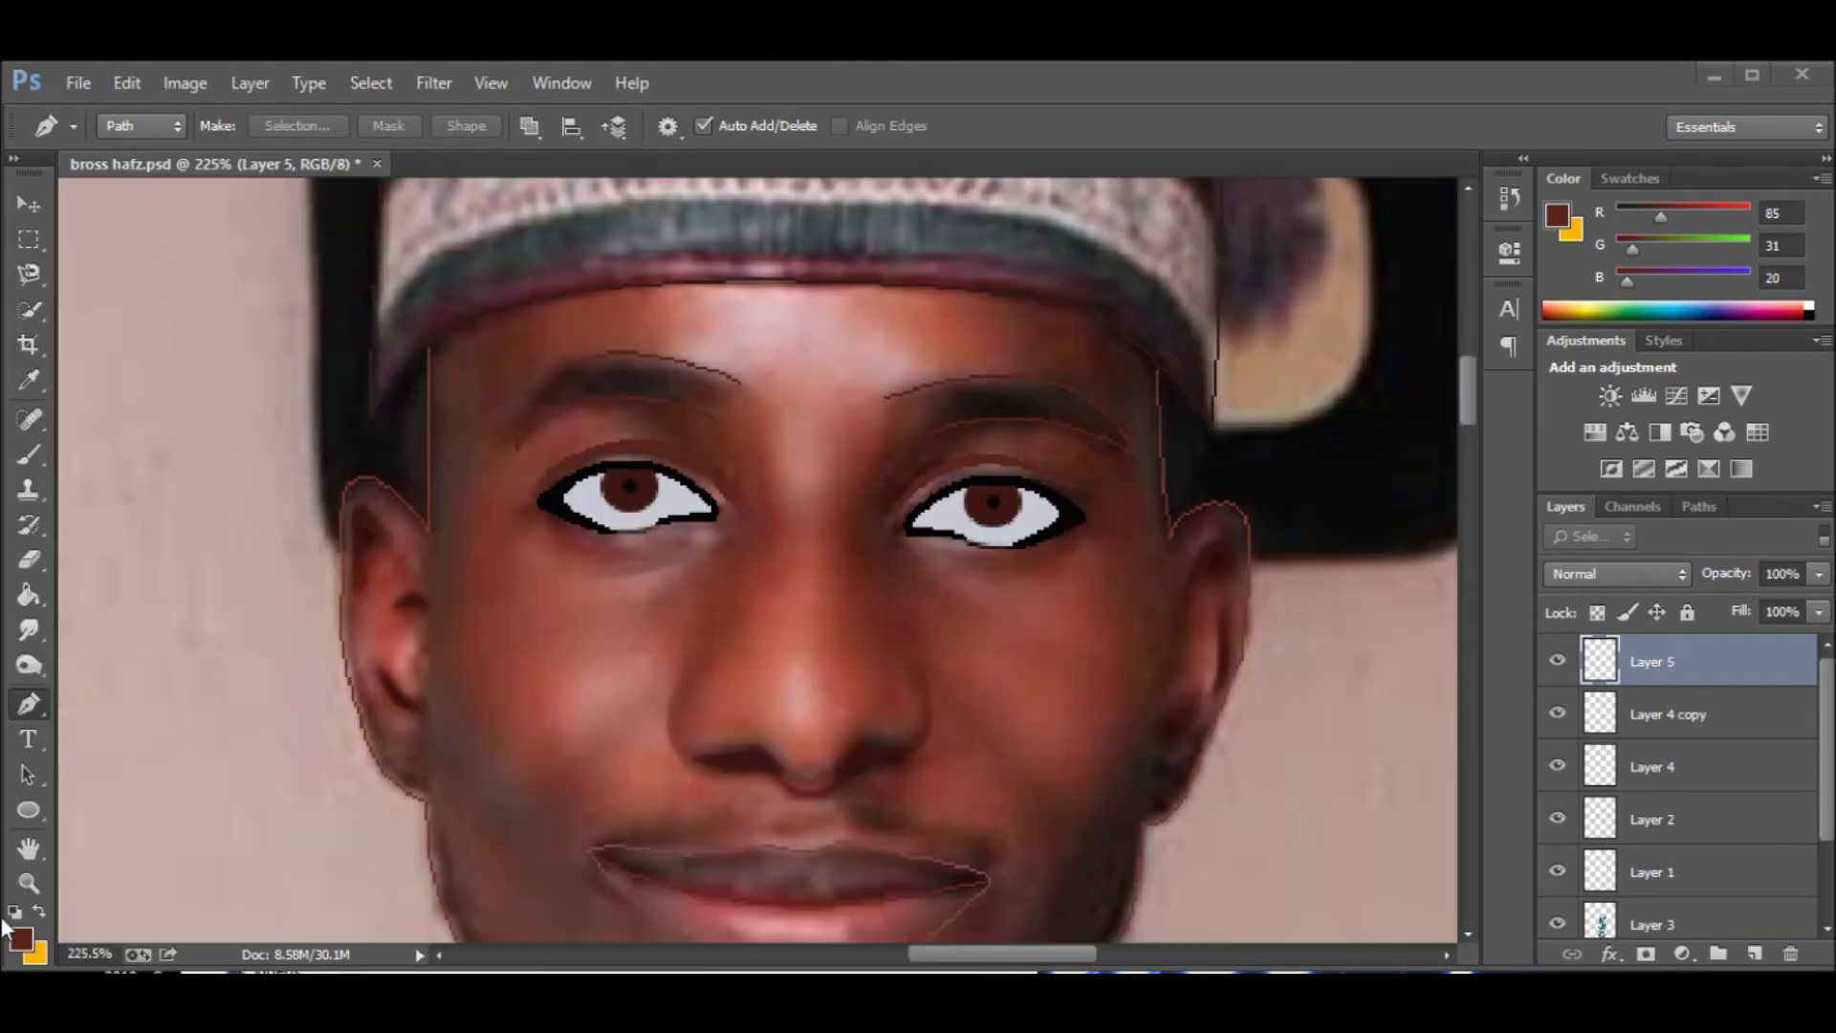
left_click(21, 937)
left_click(1521, 603)
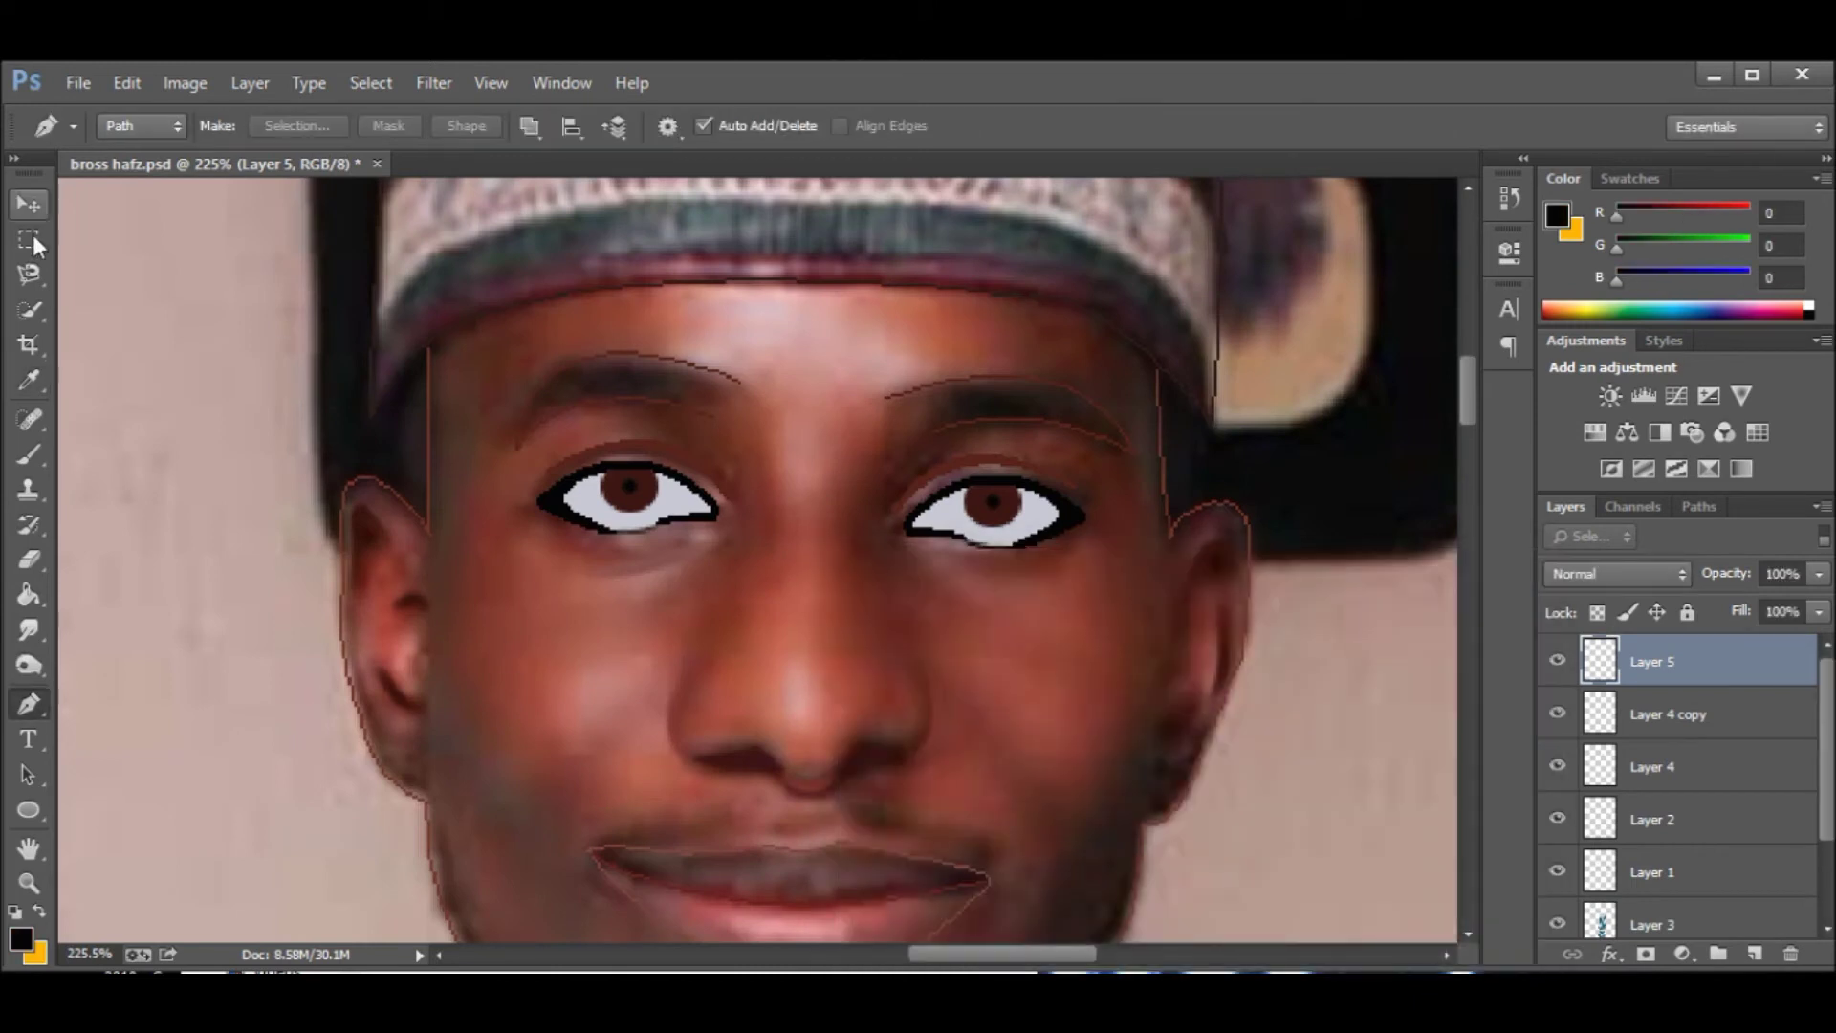
Paint black hairy-brush strokes over both eyebrows and along the jawline beard.
right_click(28, 454)
left_click(141, 125)
left_click(36, 951)
left_click(1524, 602)
key("bracketleft")
key("bracketleft")
key("bracketleft")
left_click_drag(574, 402, 737, 363)
key("ctrl+z")
left_click_drag(507, 421, 755, 359)
left_click_drag(908, 430, 1080, 392)
scroll(726, 497, "down", 5)
mouse_move(535, 536)
left_mouse_down()
mouse_move(933, 583)
mouse_move(582, 552)
mouse_move(918, 619)
left_mouse_up()
scroll(918, 619, "up", 5)
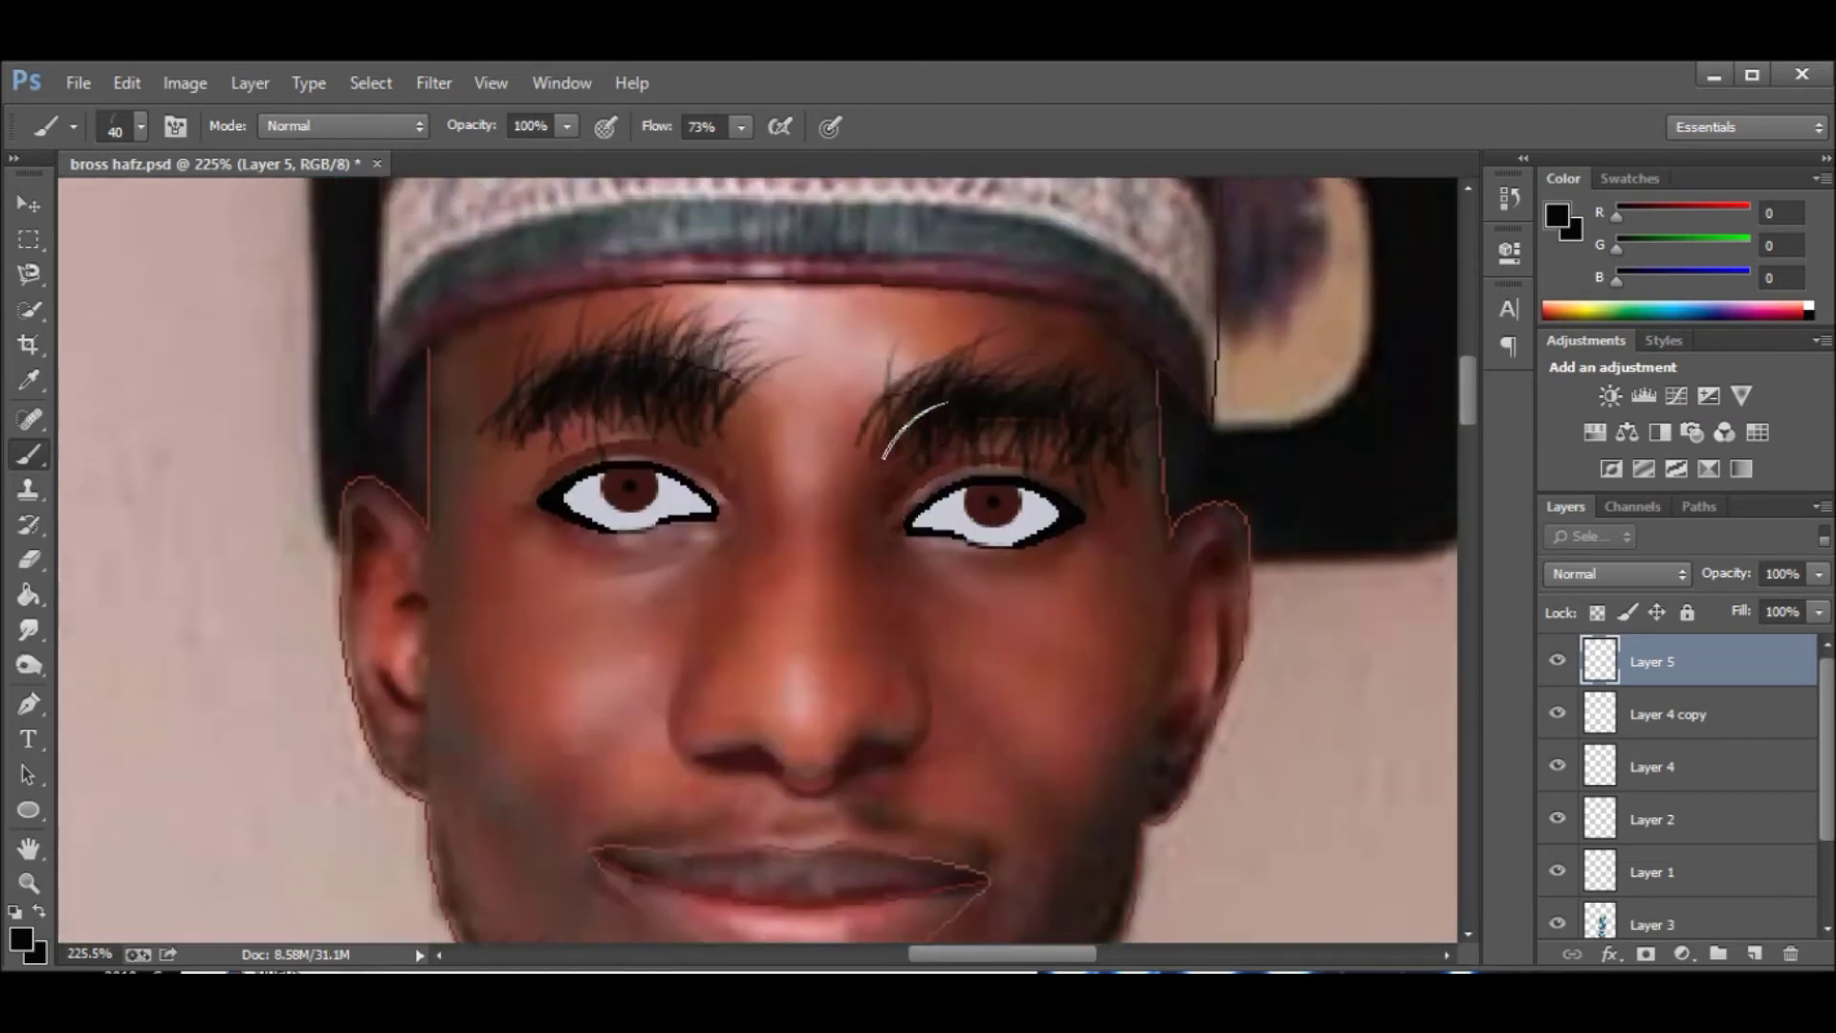
Erase the stray hair strands above, below and at the ends of both eyebrows.
key("e")
scroll(876, 455, "up", 3)
left_click_drag(850, 306, 1099, 431)
left_click_drag(918, 254, 670, 374)
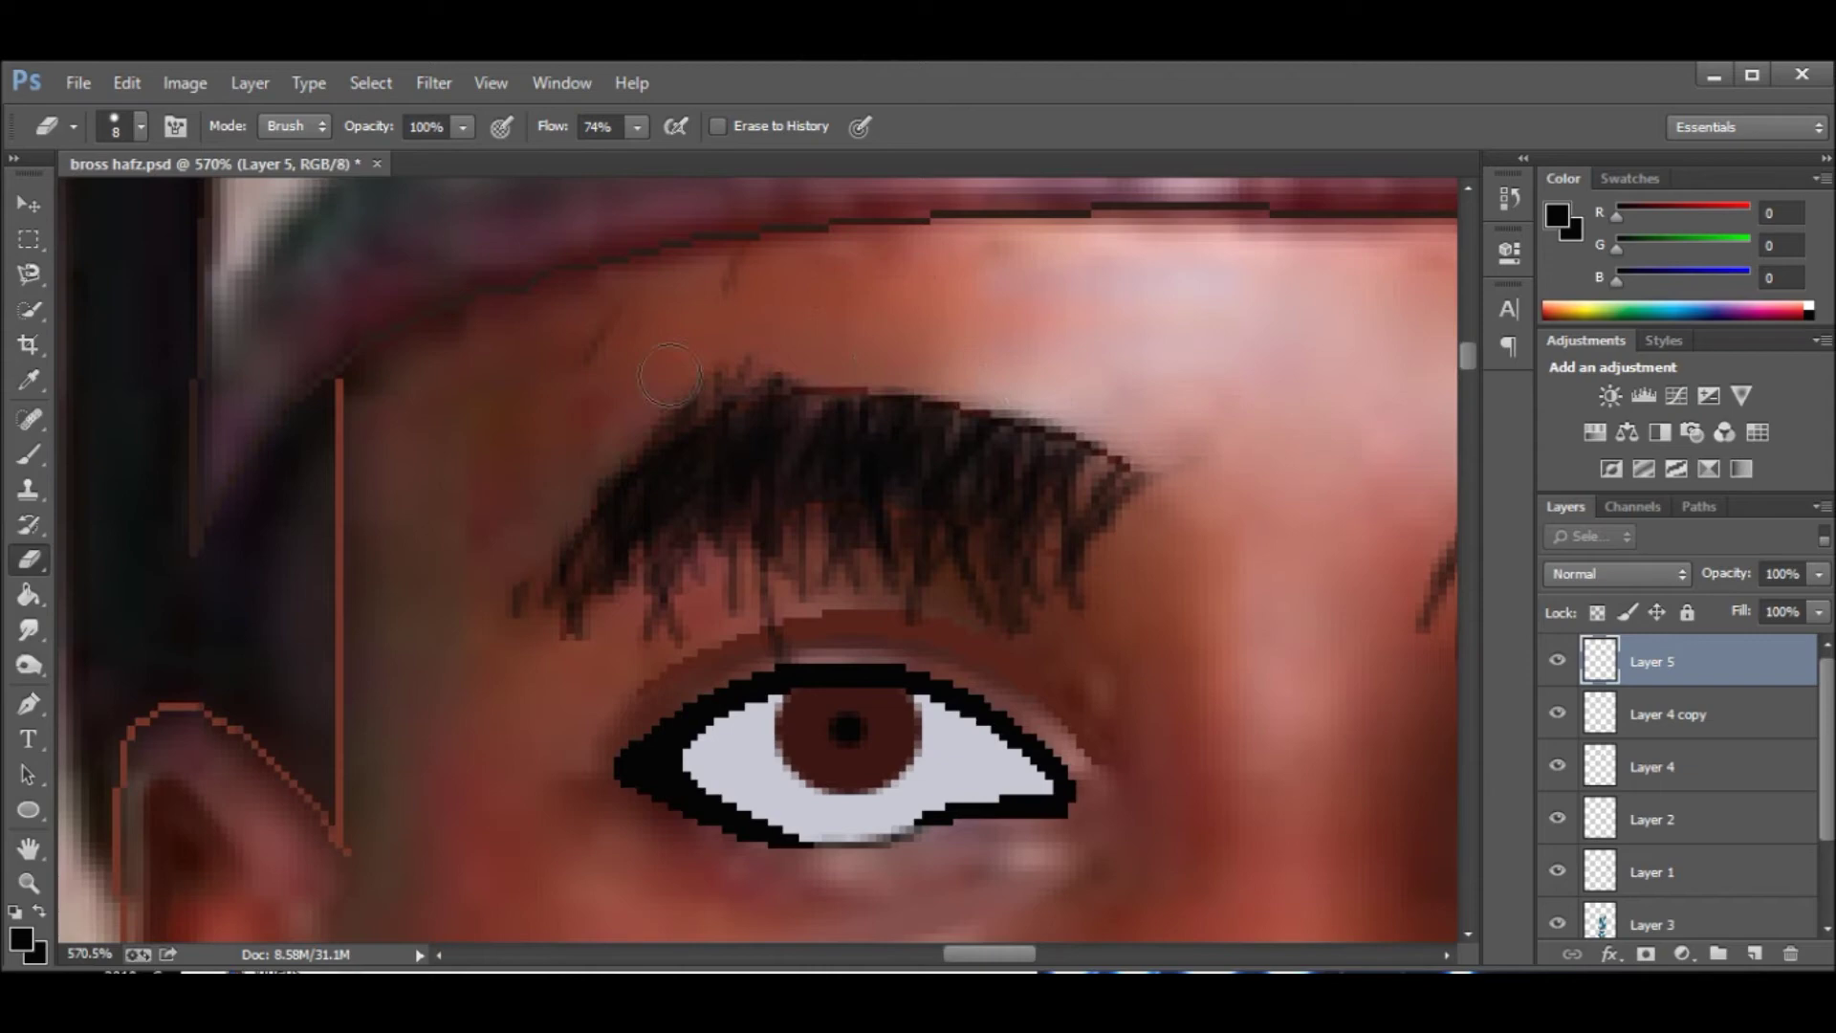
mouse_move(670, 574)
left_mouse_down()
mouse_move(778, 545)
mouse_move(606, 635)
mouse_move(1029, 586)
mouse_move(817, 590)
left_mouse_up()
scroll(702, 377, "down", 10)
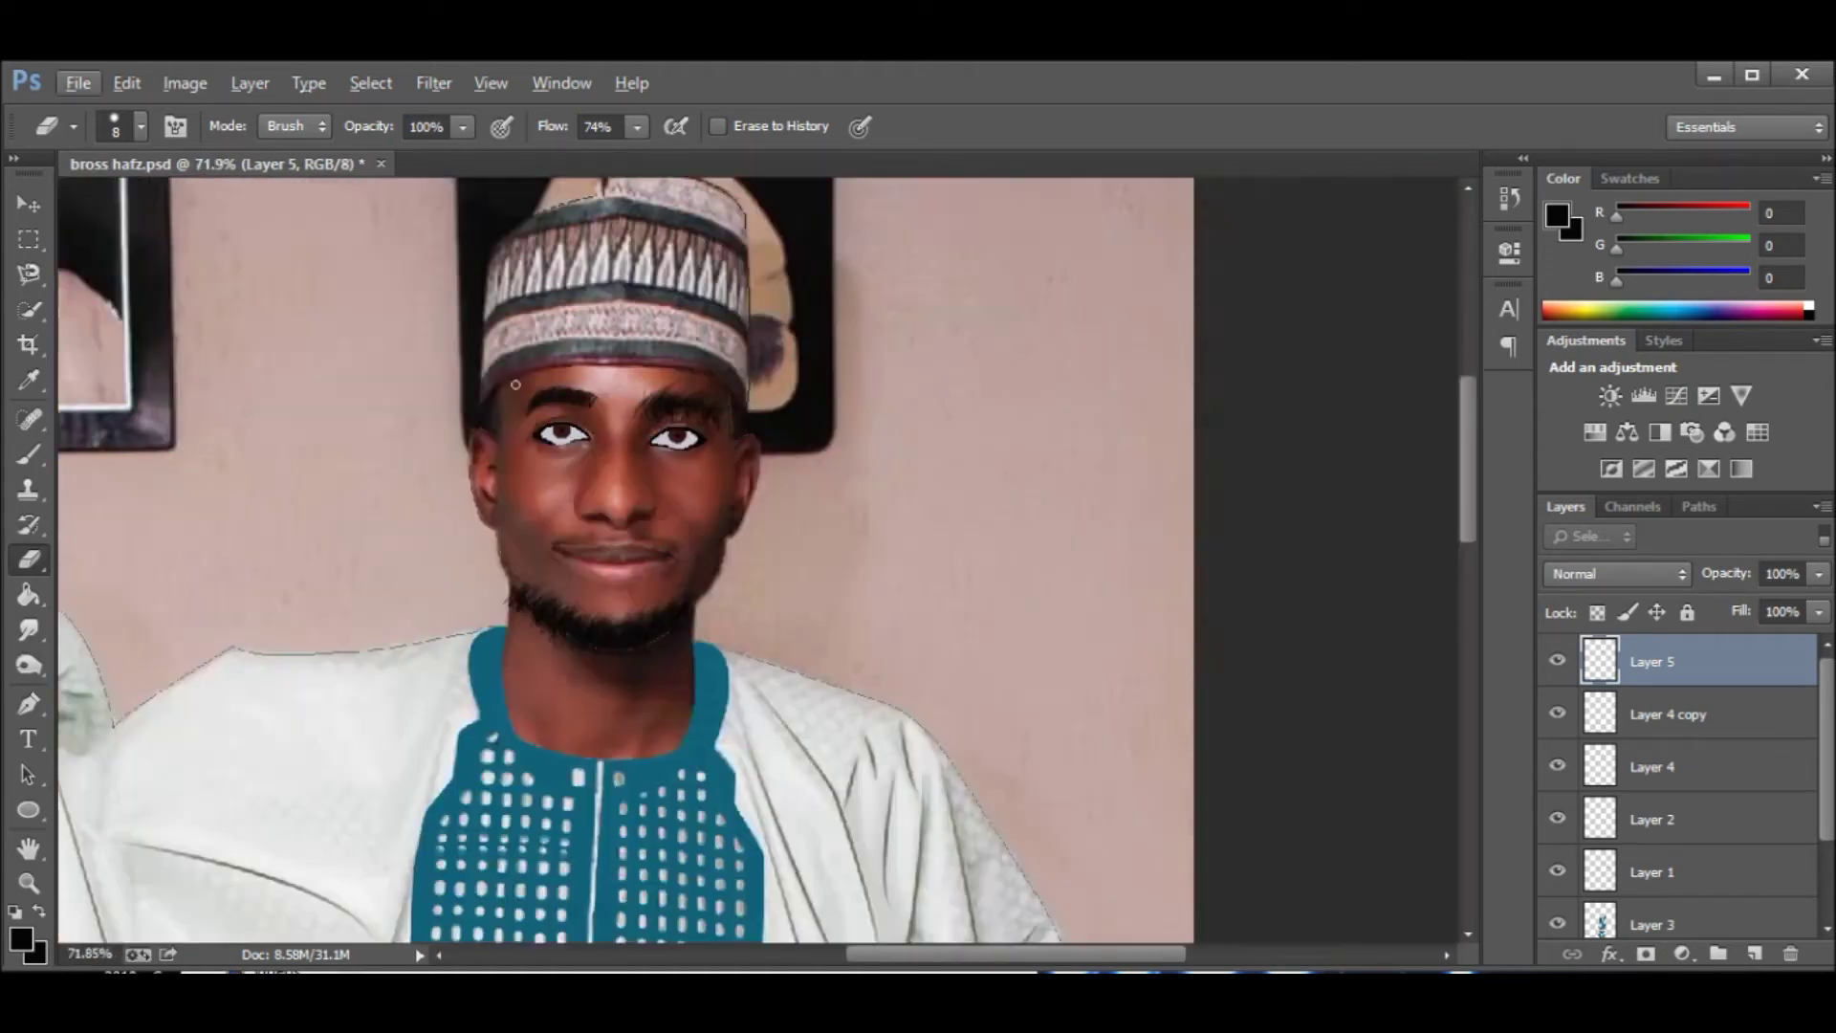
scroll(832, 492, "up", 10)
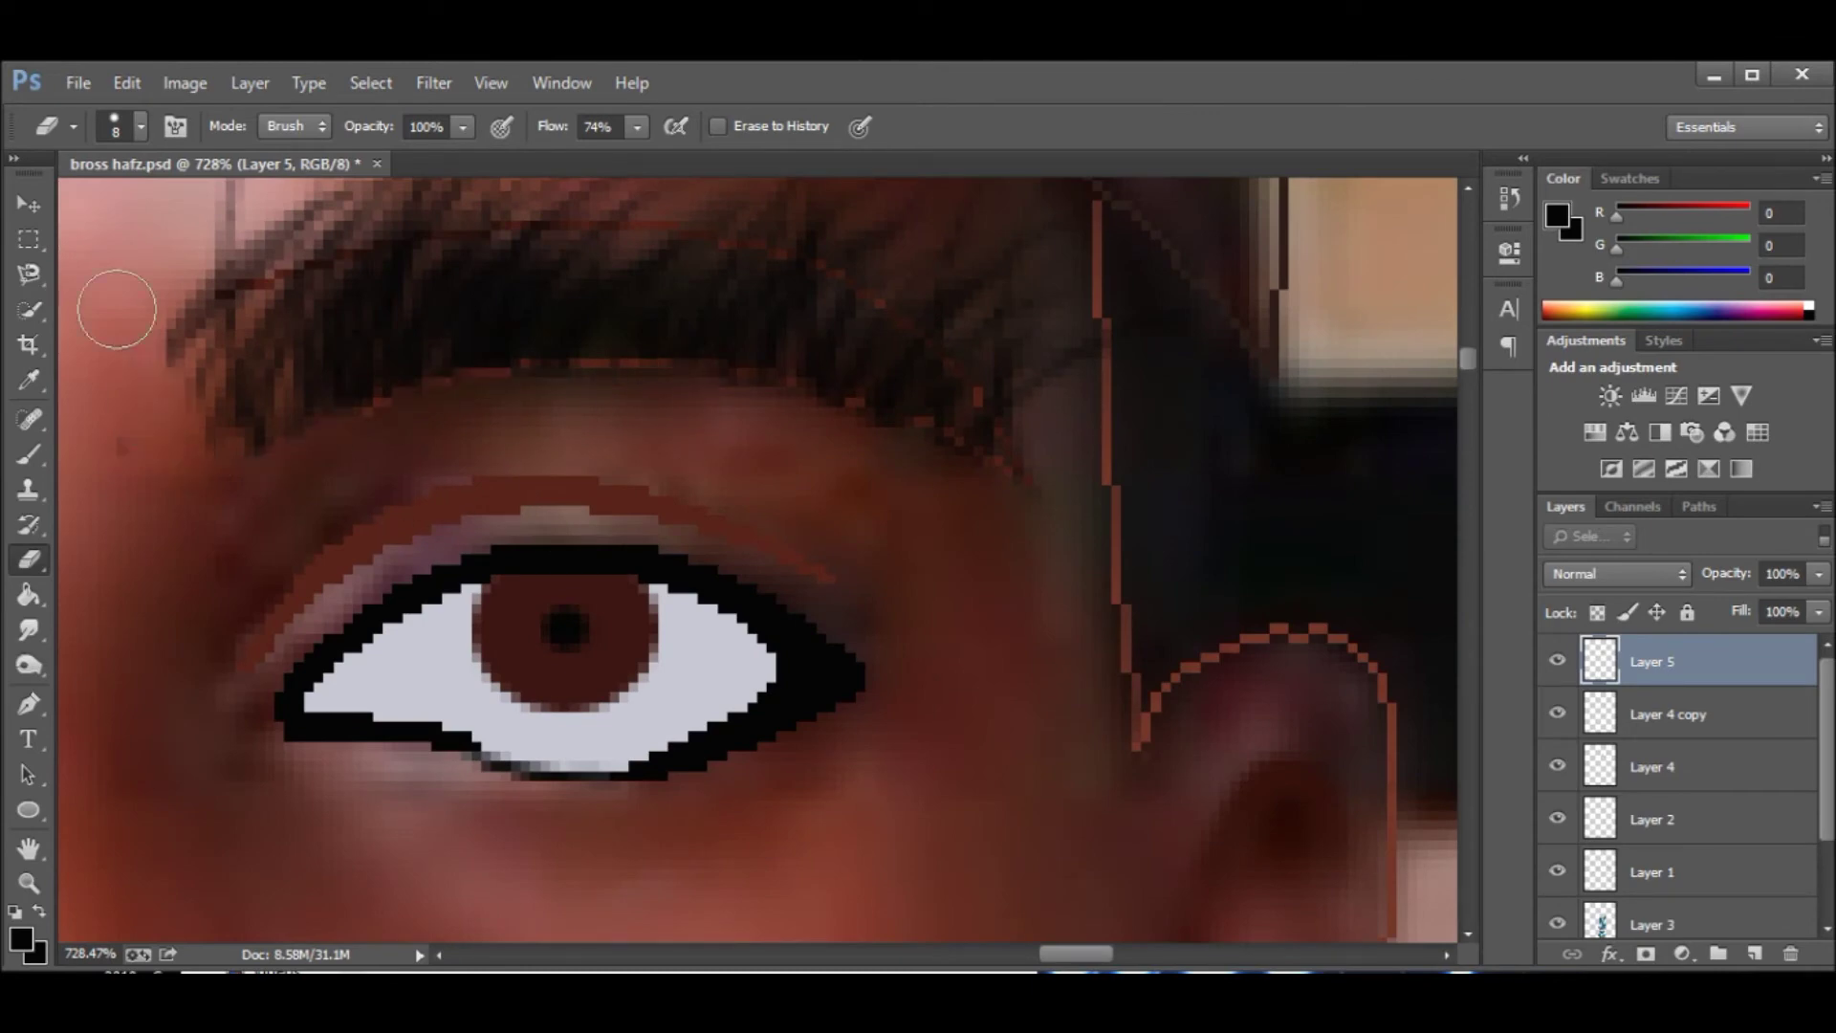
scroll(817, 349, "up", 3)
left_click_drag(278, 253, 415, 316)
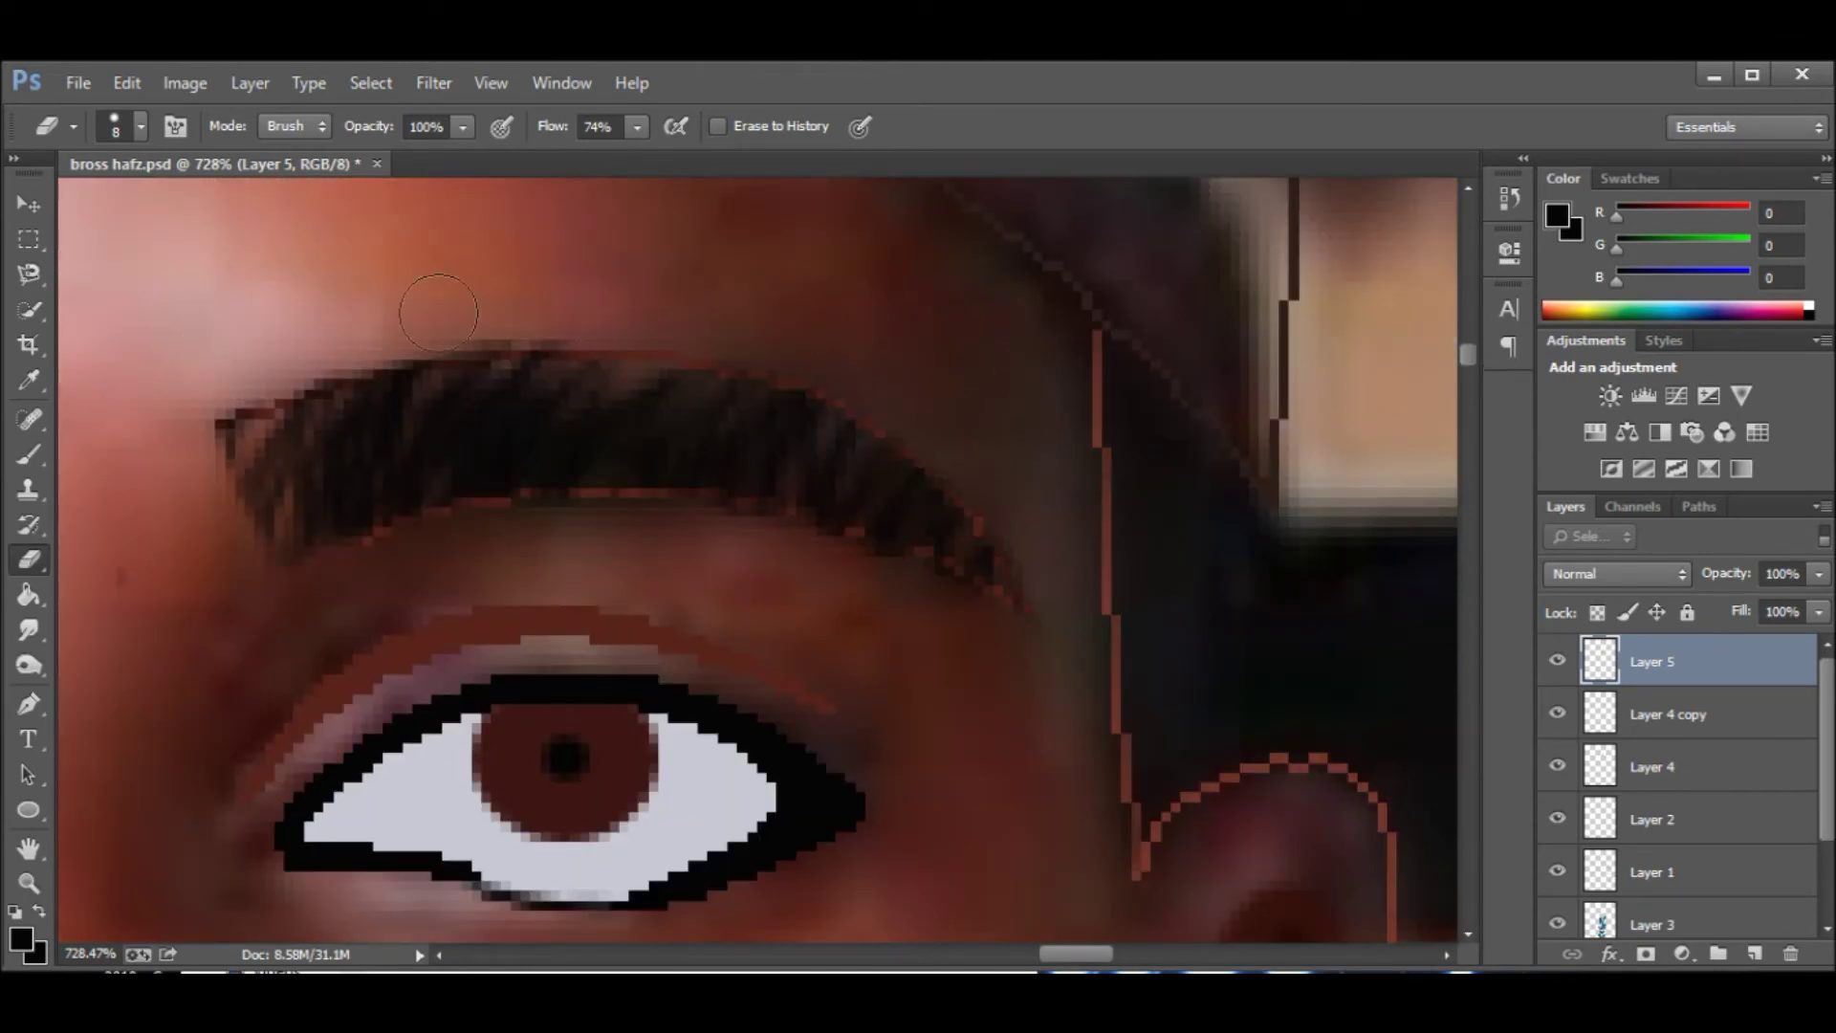
scroll(273, 355, "down", 5)
scroll(1673, 765, "down", 2)
left_click(1557, 860)
scroll(340, 398, "up", 4)
scroll(340, 398, "up", 2)
Erase stray strands along and below the beard, reviewing the drawing with the photo hidden.
key("bracketright")
left_click_drag(72, 428, 315, 635)
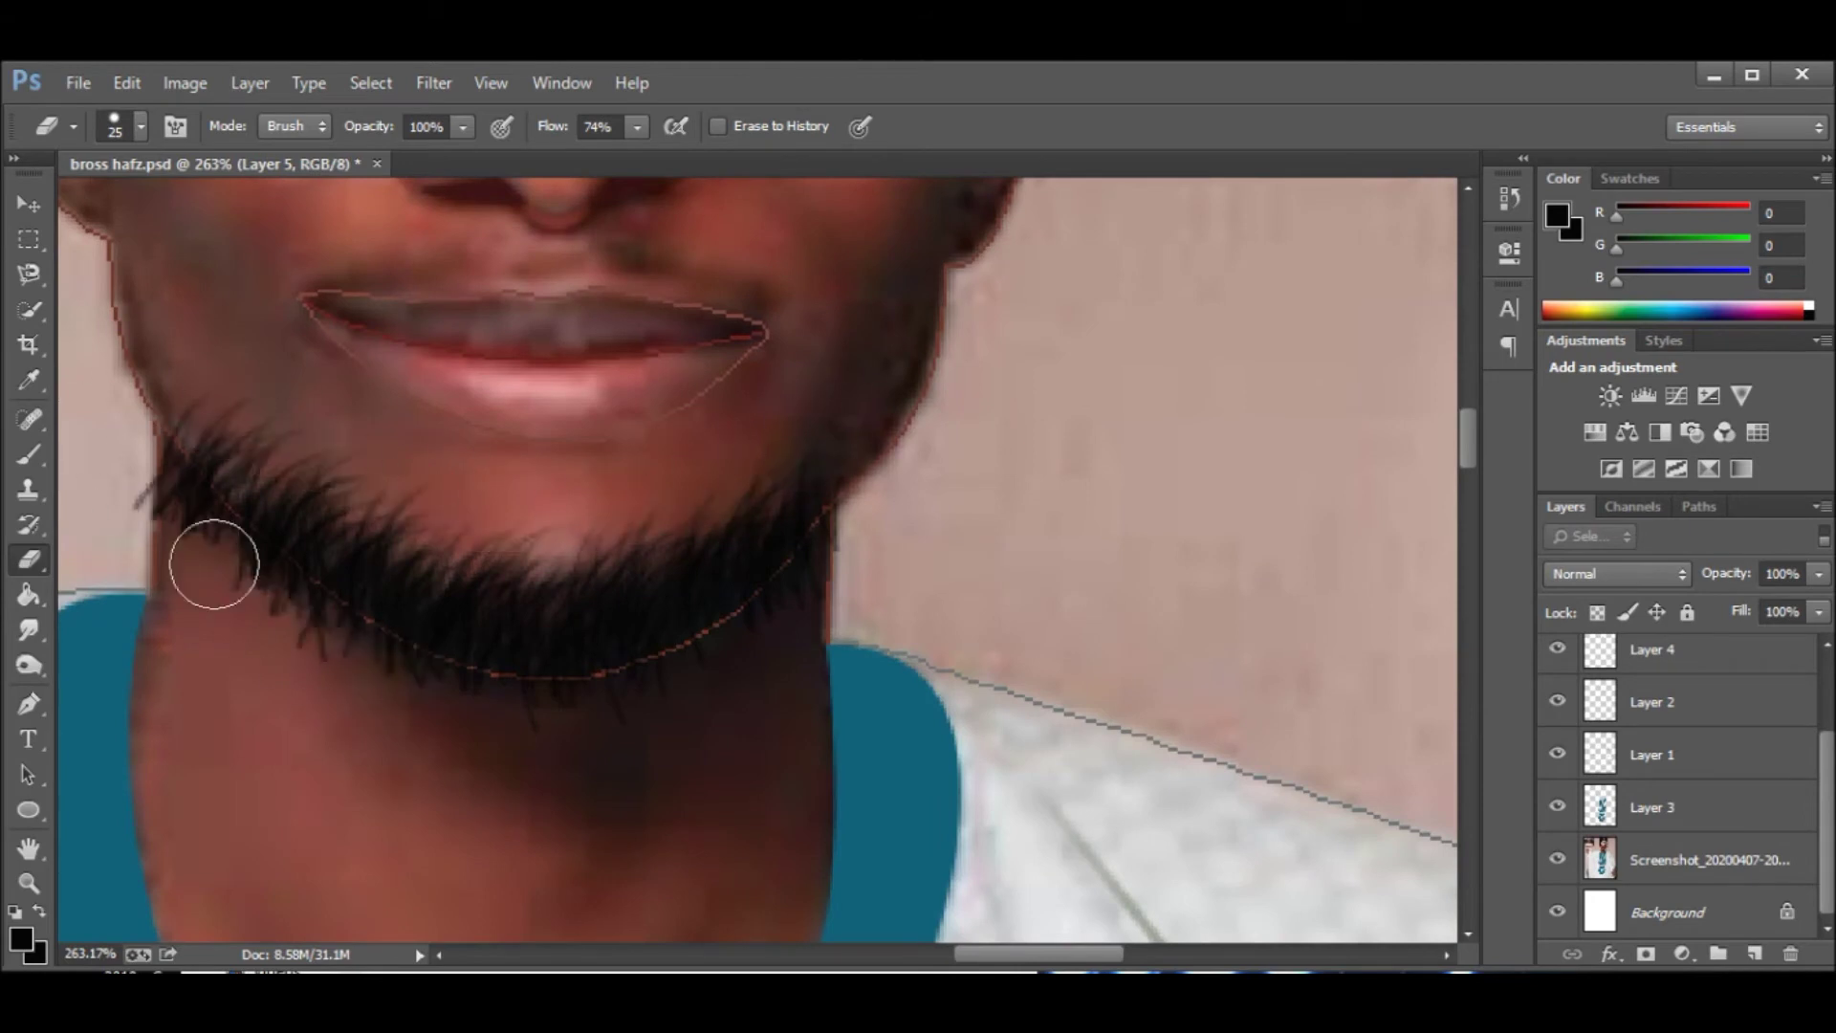
left_click(1558, 860)
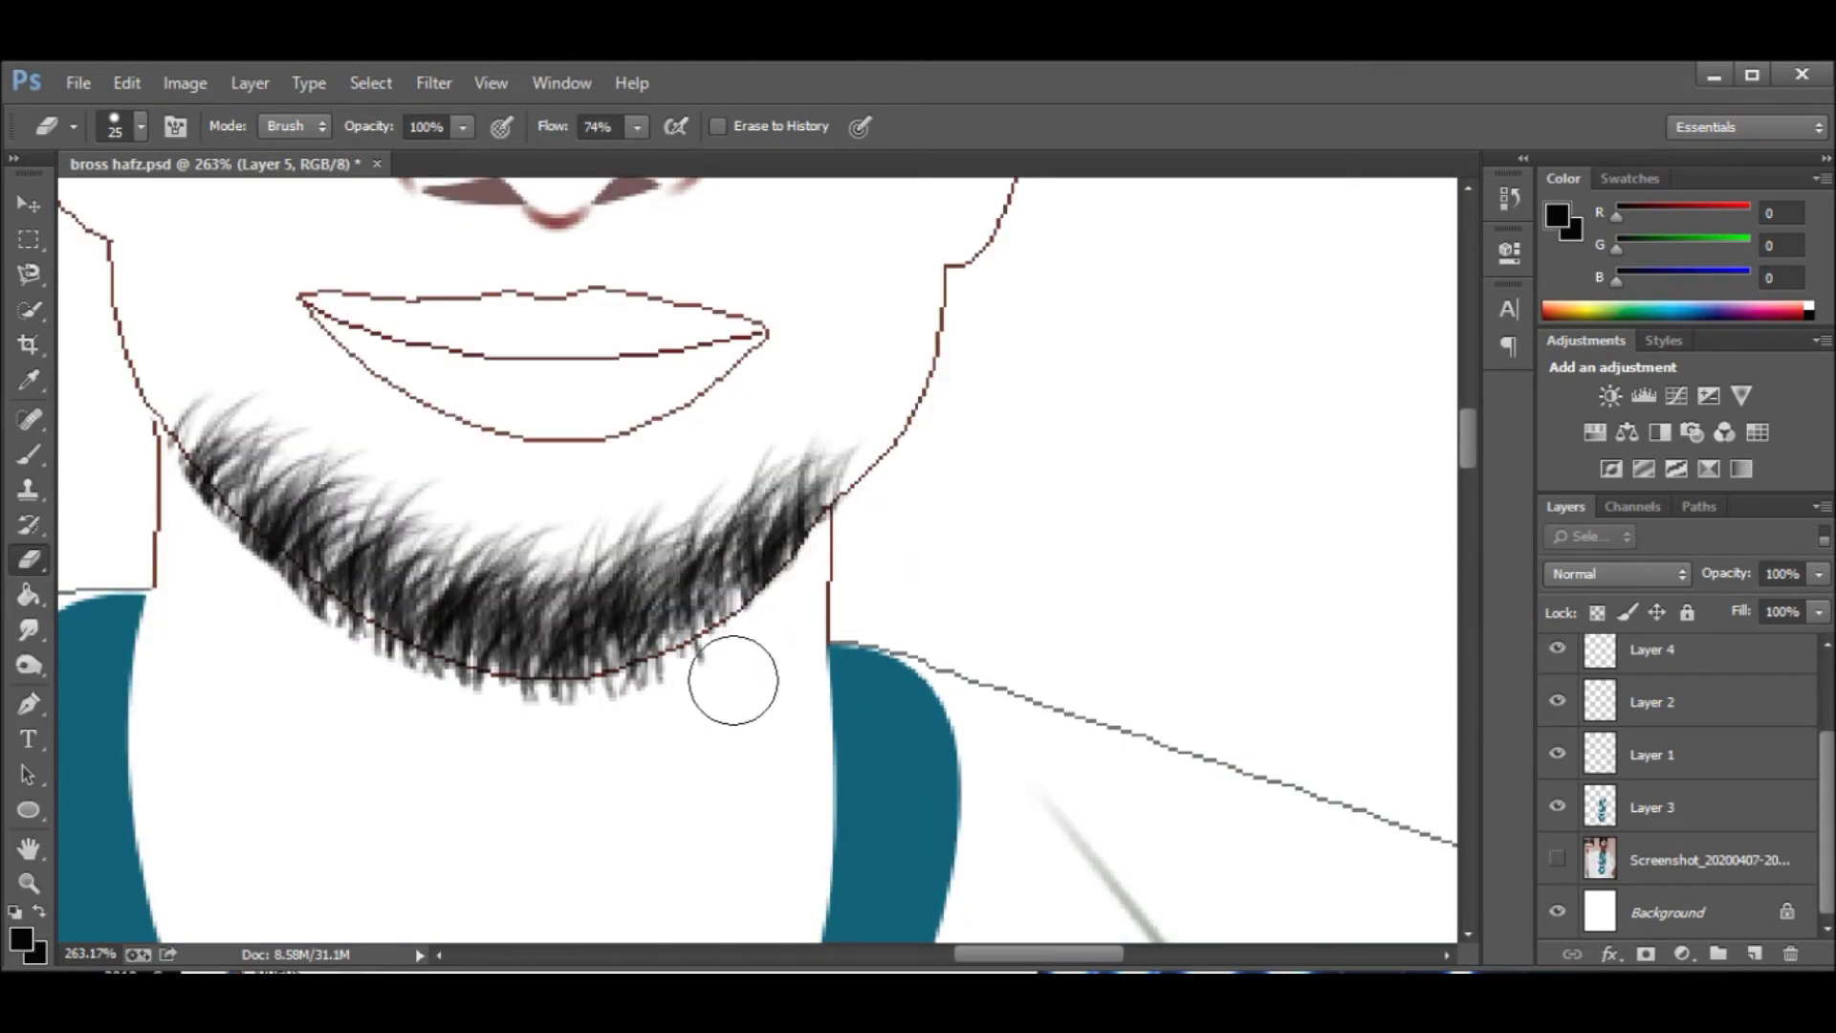
mouse_move(546, 762)
left_mouse_down()
mouse_move(397, 684)
mouse_move(152, 500)
mouse_move(237, 571)
left_mouse_up()
left_click(1558, 860)
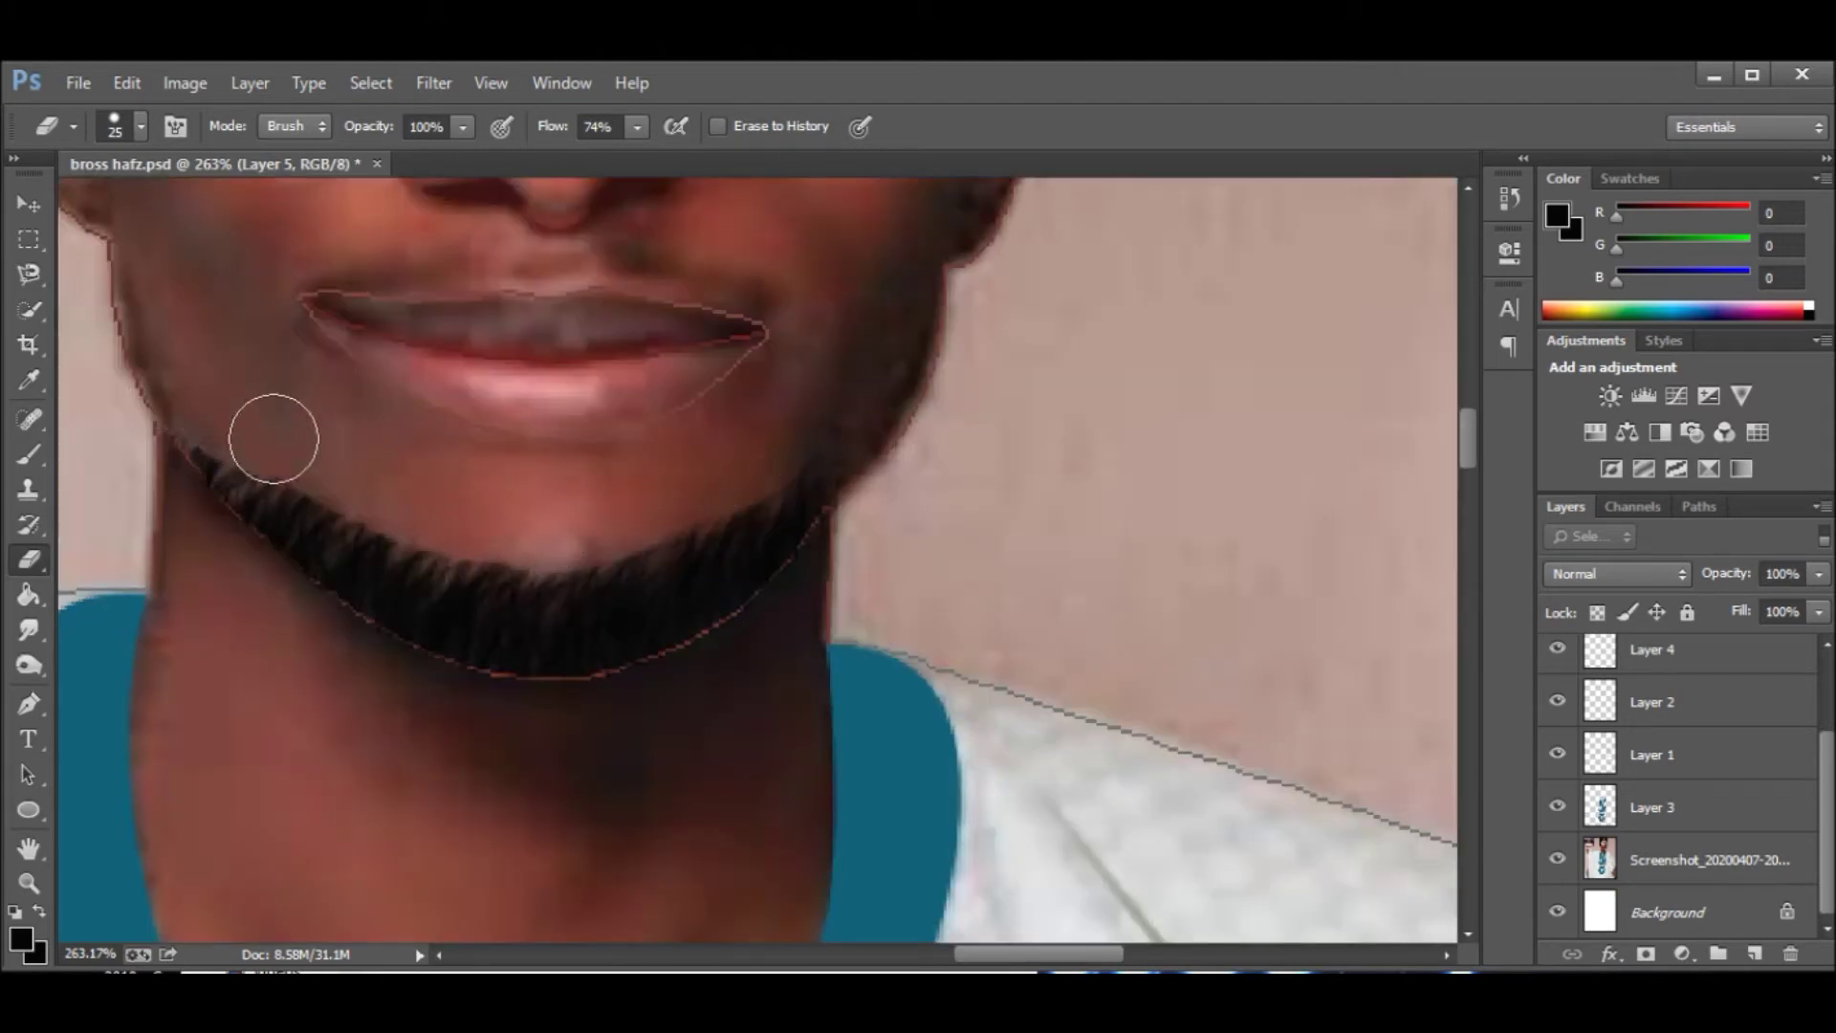
left_click(1558, 860)
scroll(800, 443, "down", 5)
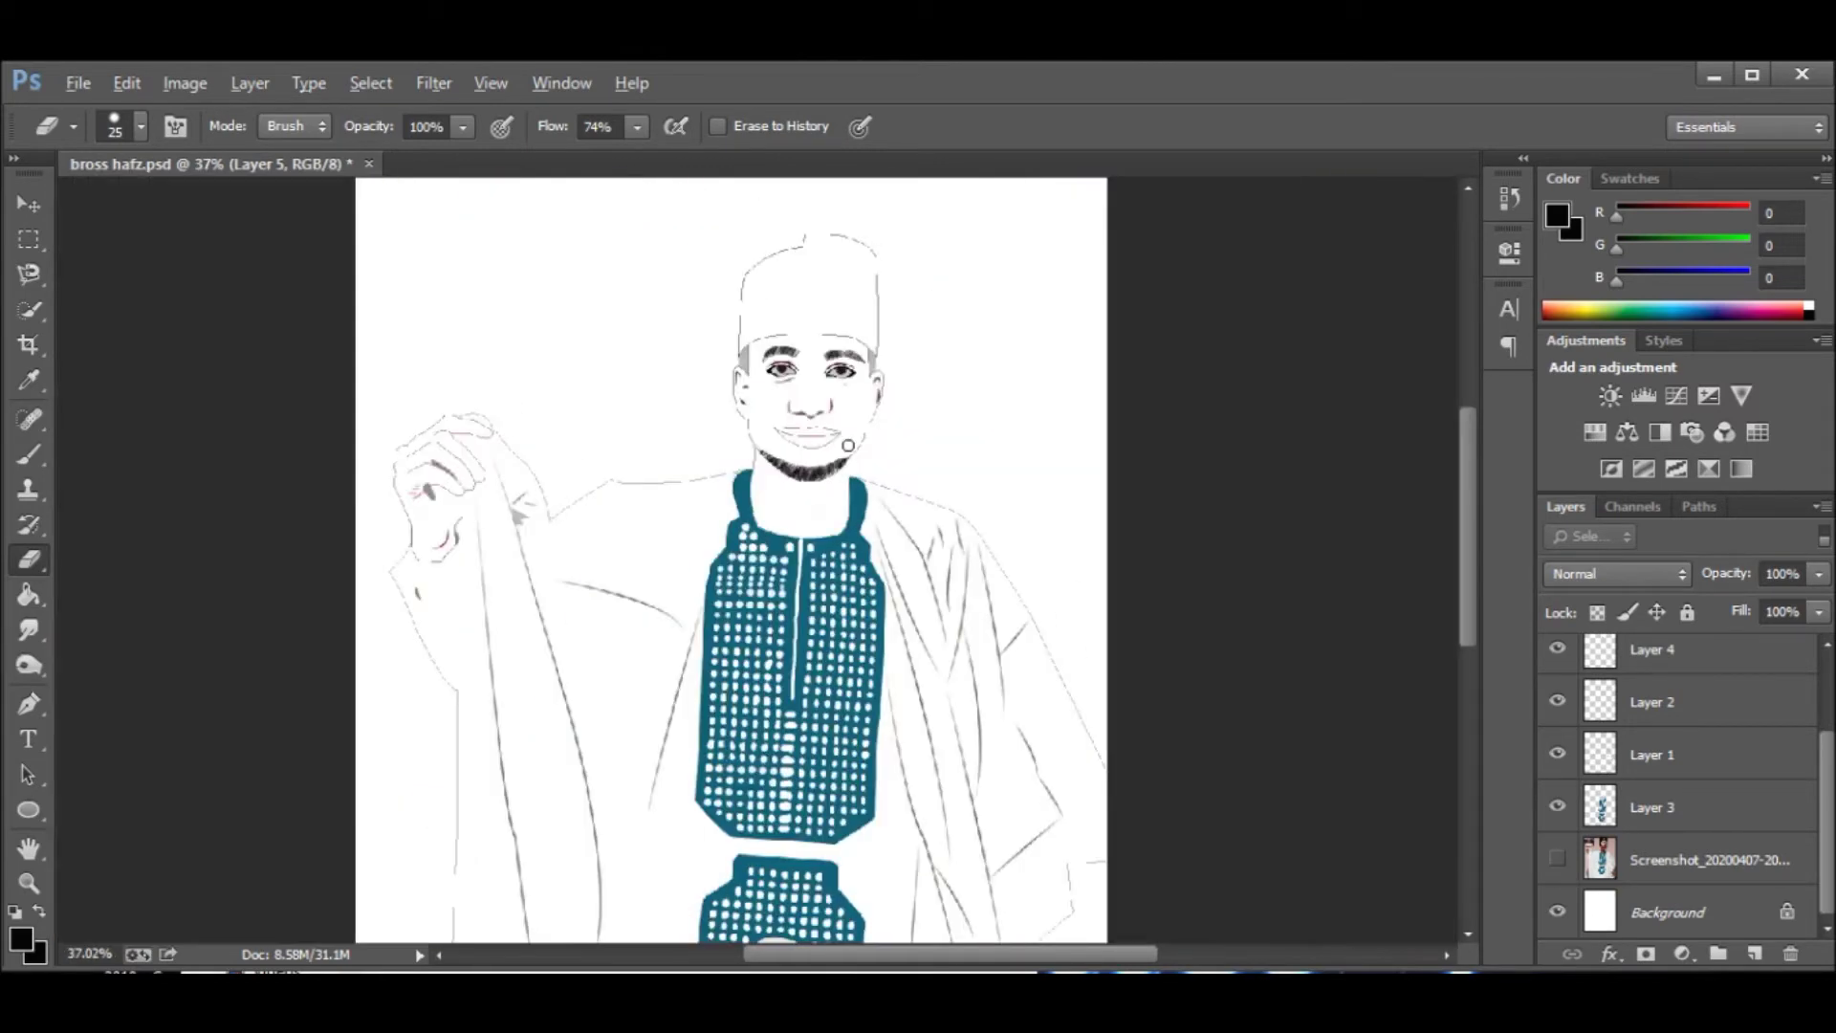
scroll(827, 383, "up", 5)
scroll(827, 383, "up", 2)
left_click(1558, 860)
scroll(1683, 765, "up", 2)
left_click(1683, 714)
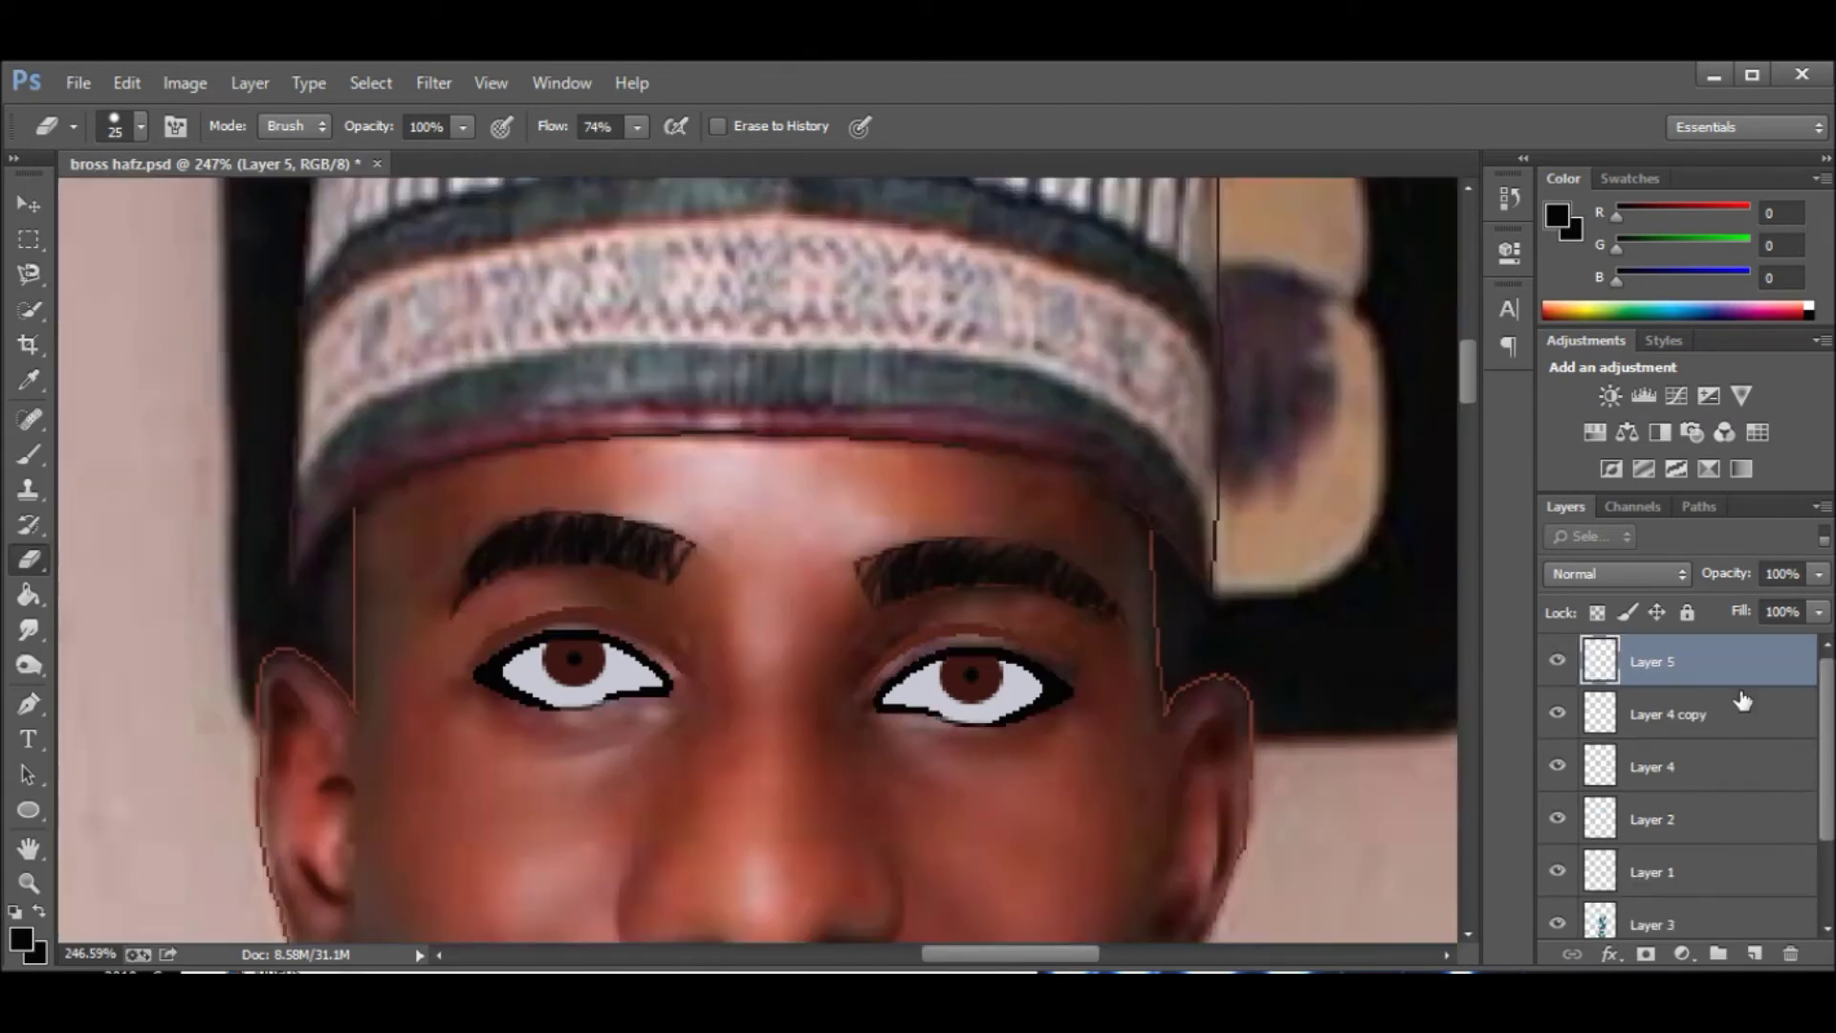
Paint the inner eye corner dark red with the brush.
key("b")
left_click(140, 127)
left_click(473, 158)
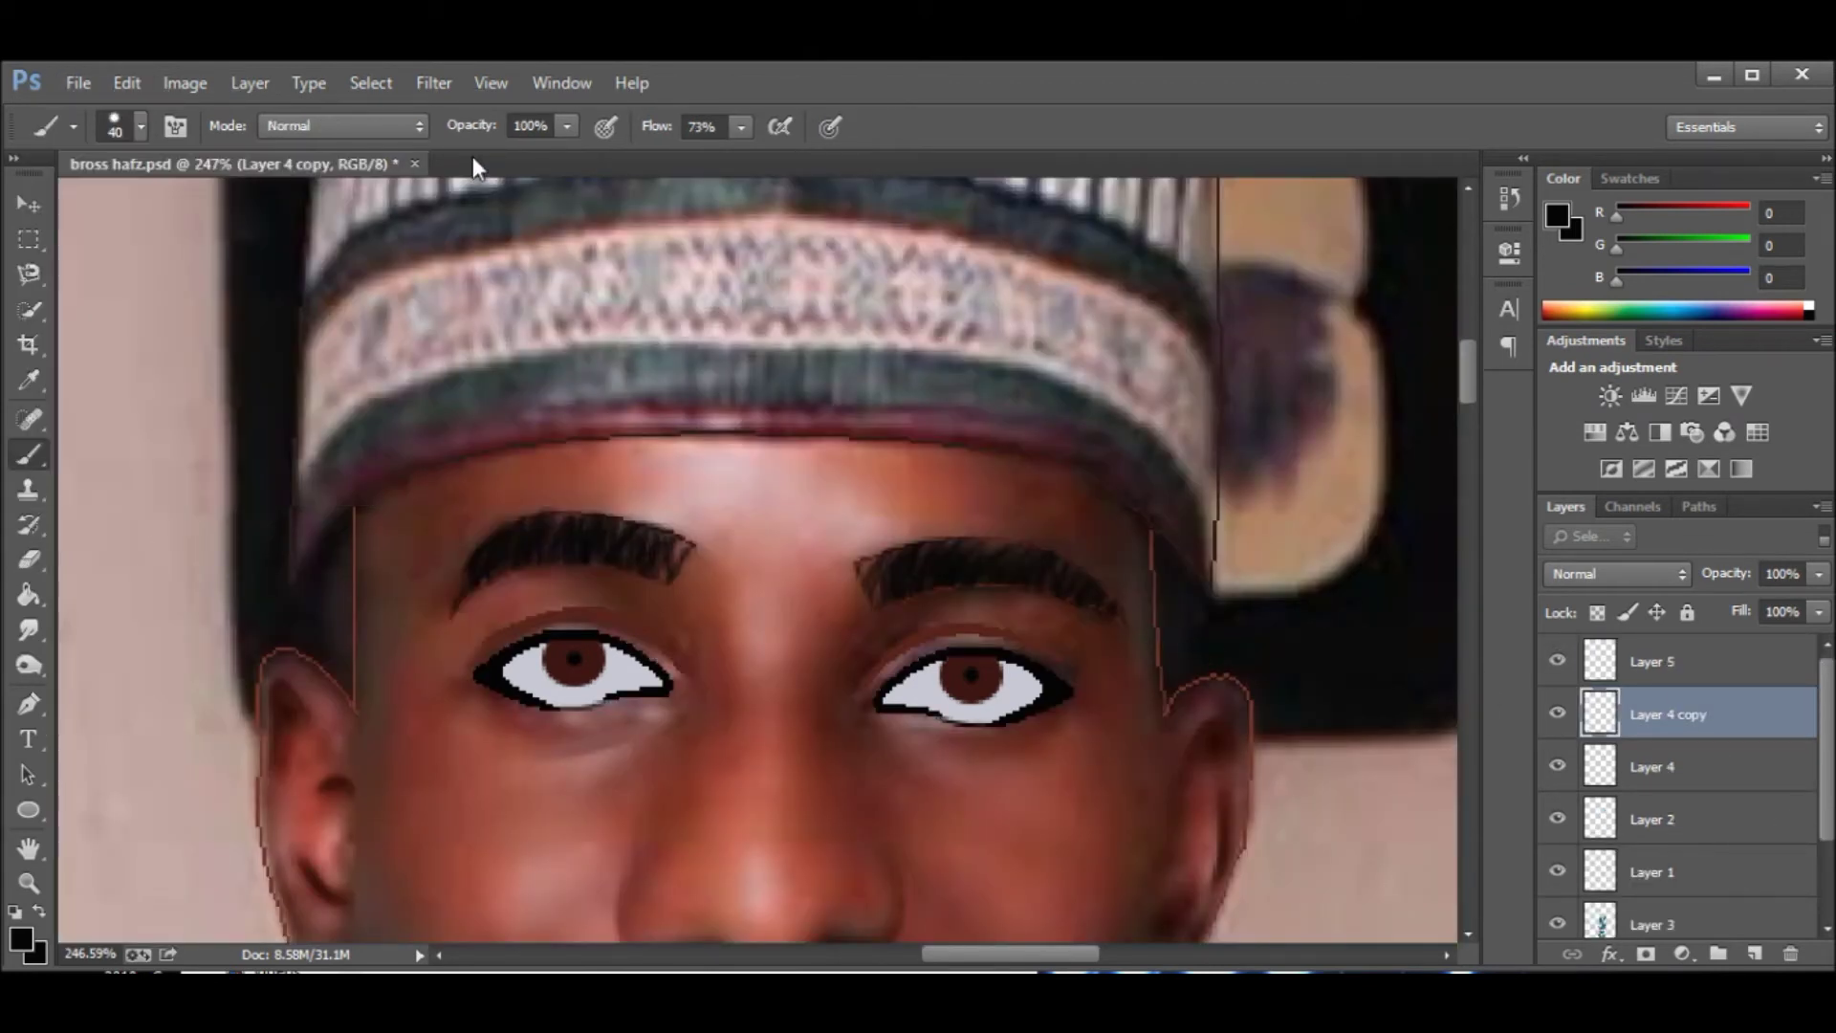
scroll(612, 669, "up", 5)
left_click(20, 939)
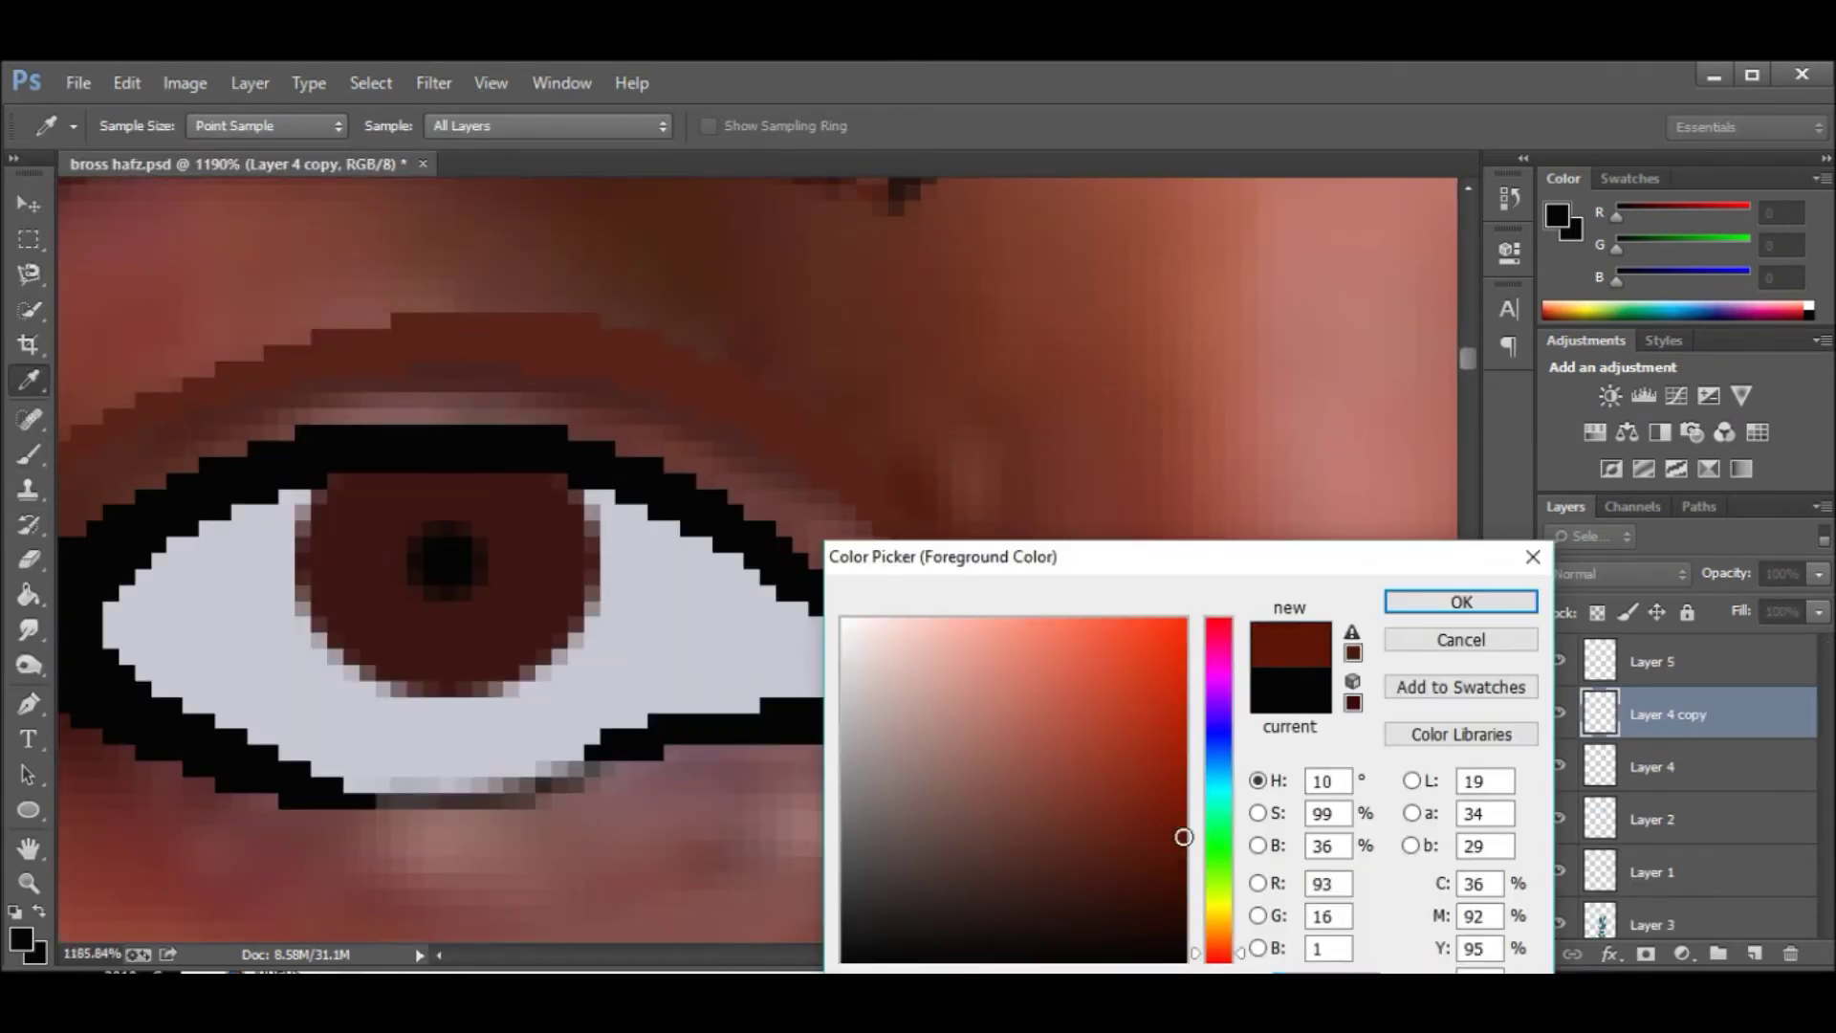
key("Return")
left_click_drag(808, 649, 792, 619)
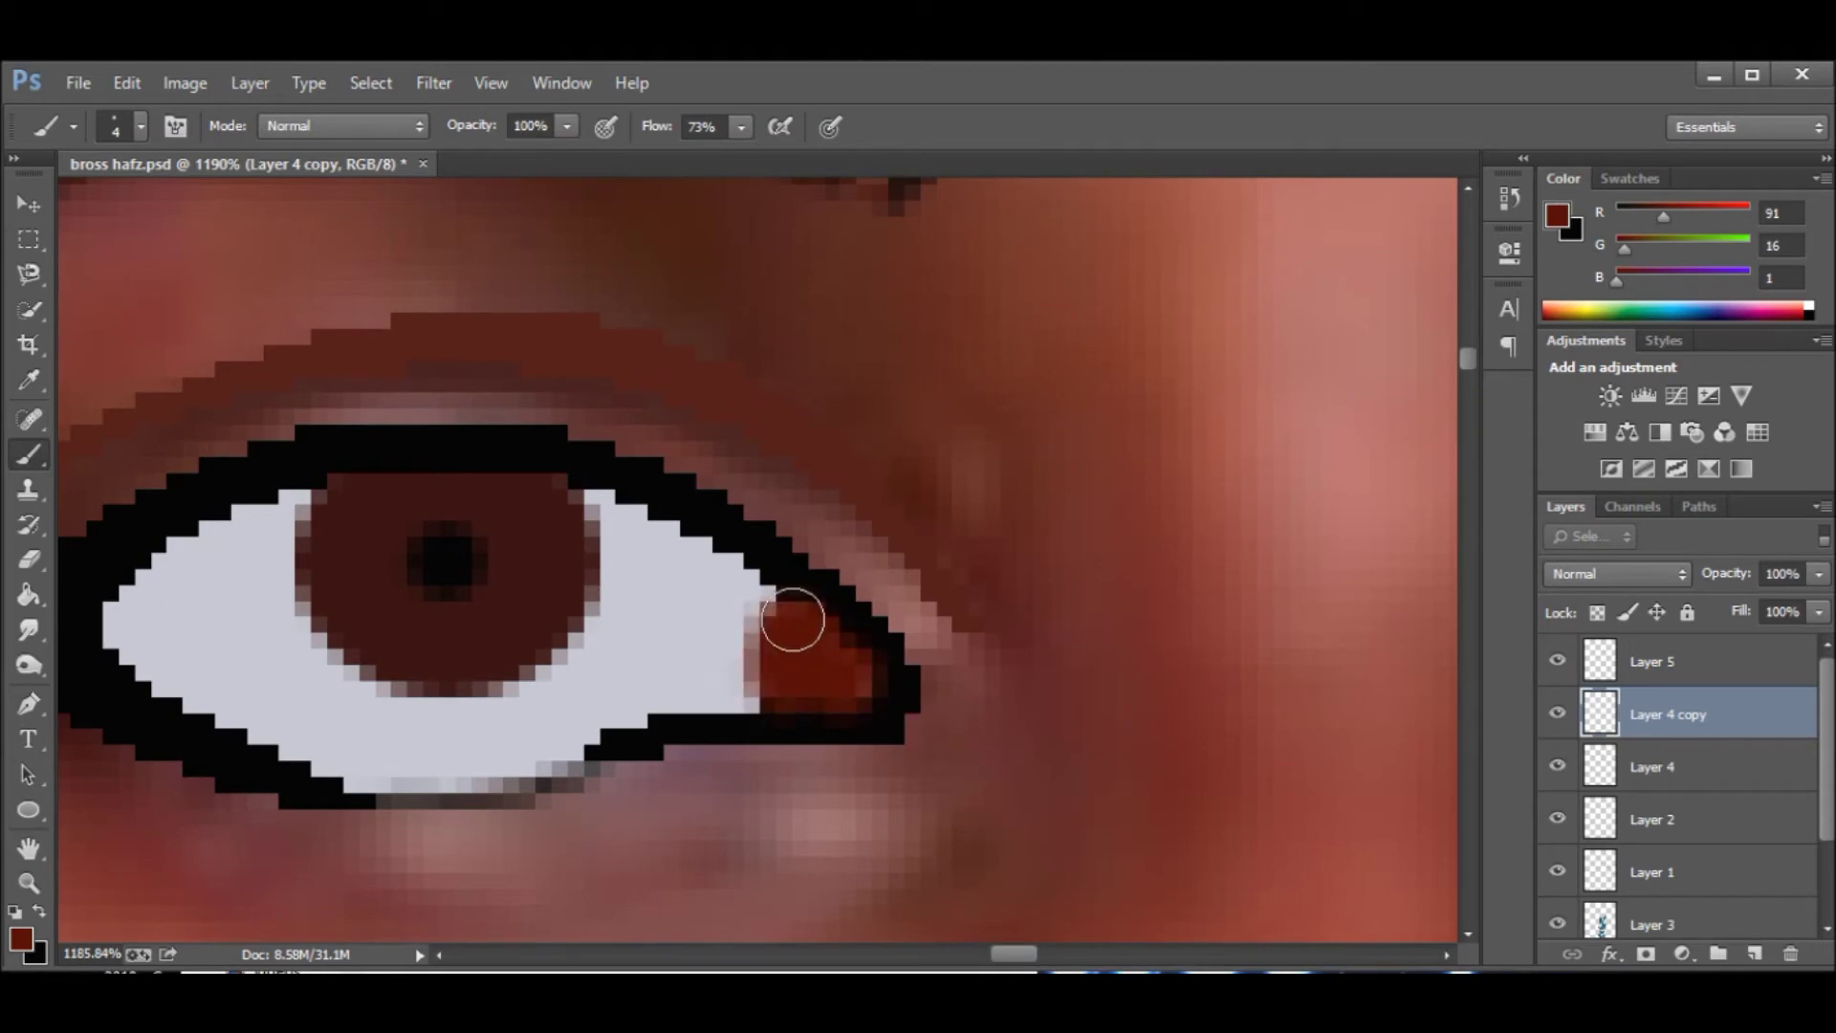
scroll(765, 729, "down", 5)
scroll(765, 729, "up", 5)
Sample the light grey eye white and paint it back around the inner eye corner.
key("x")
left_click(776, 728, "alt")
left_click_drag(794, 772, 786, 846)
scroll(786, 846, "down", 5)
scroll(955, 856, "up", 5)
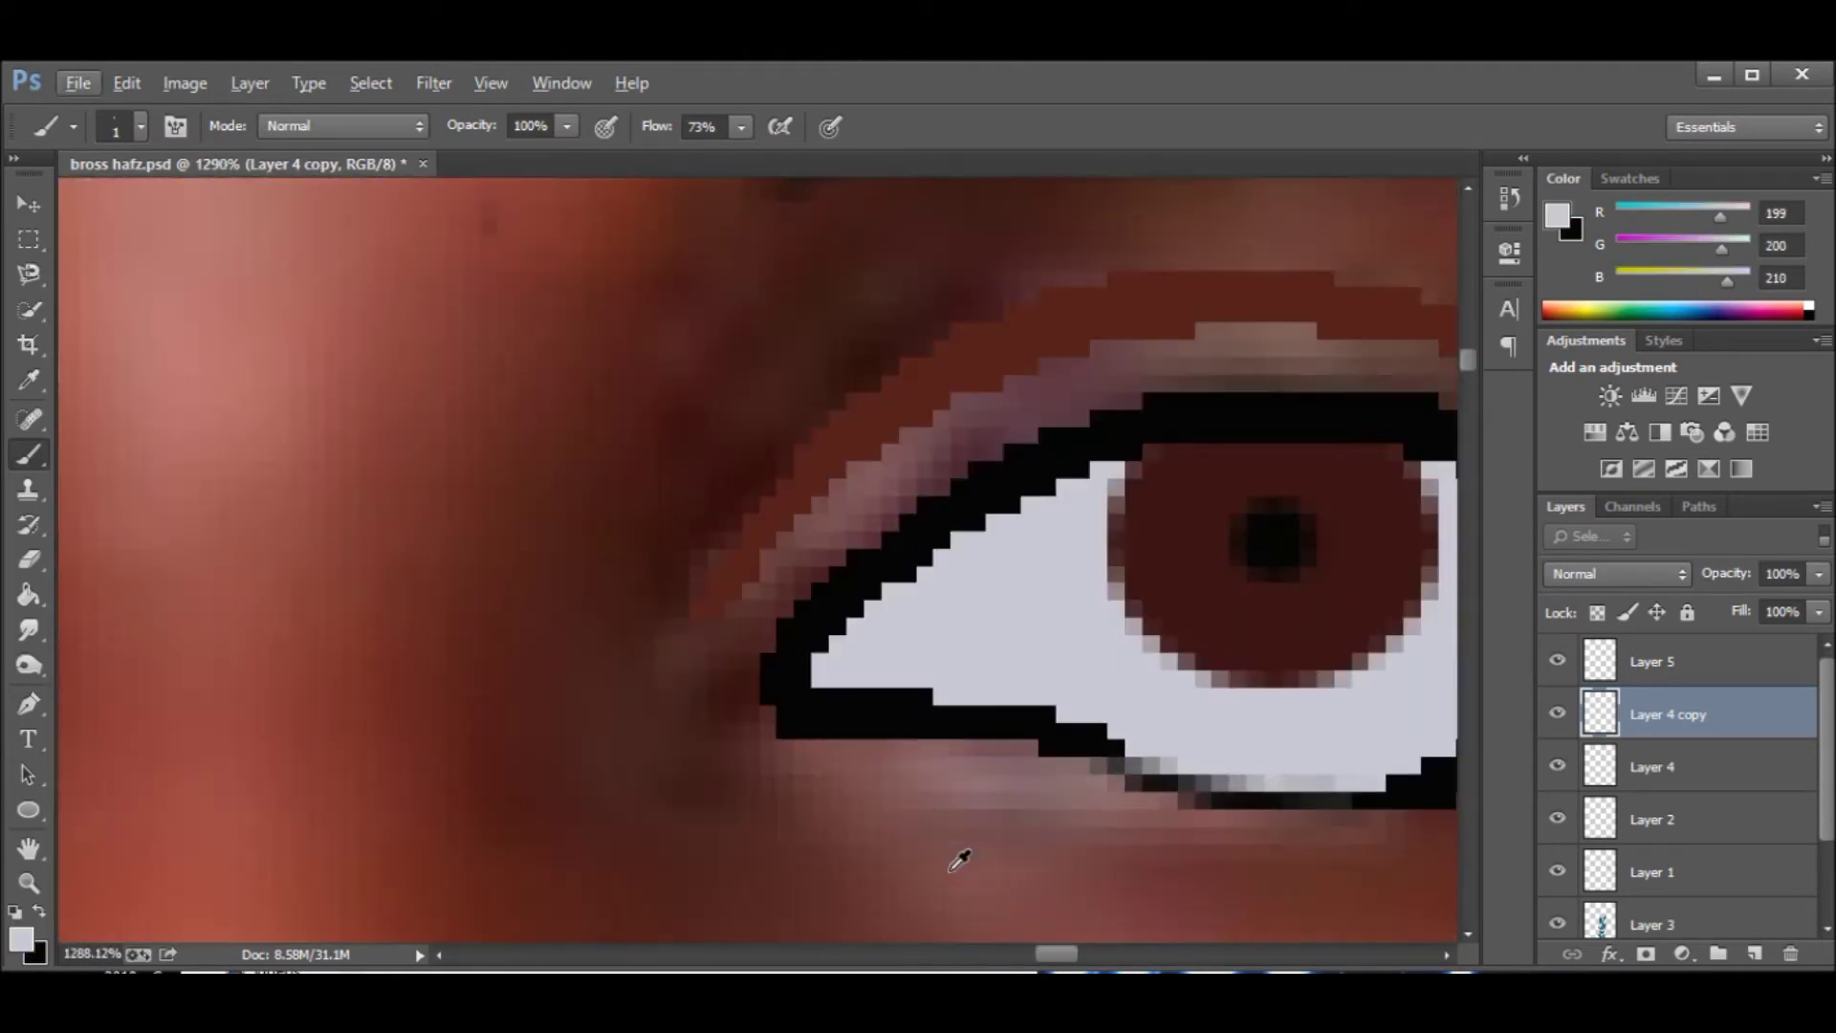
scroll(955, 857, "down", 5)
scroll(824, 708, "up", 6)
mouse_move(823, 709)
left_mouse_down()
mouse_move(794, 860)
mouse_move(698, 851)
left_mouse_up()
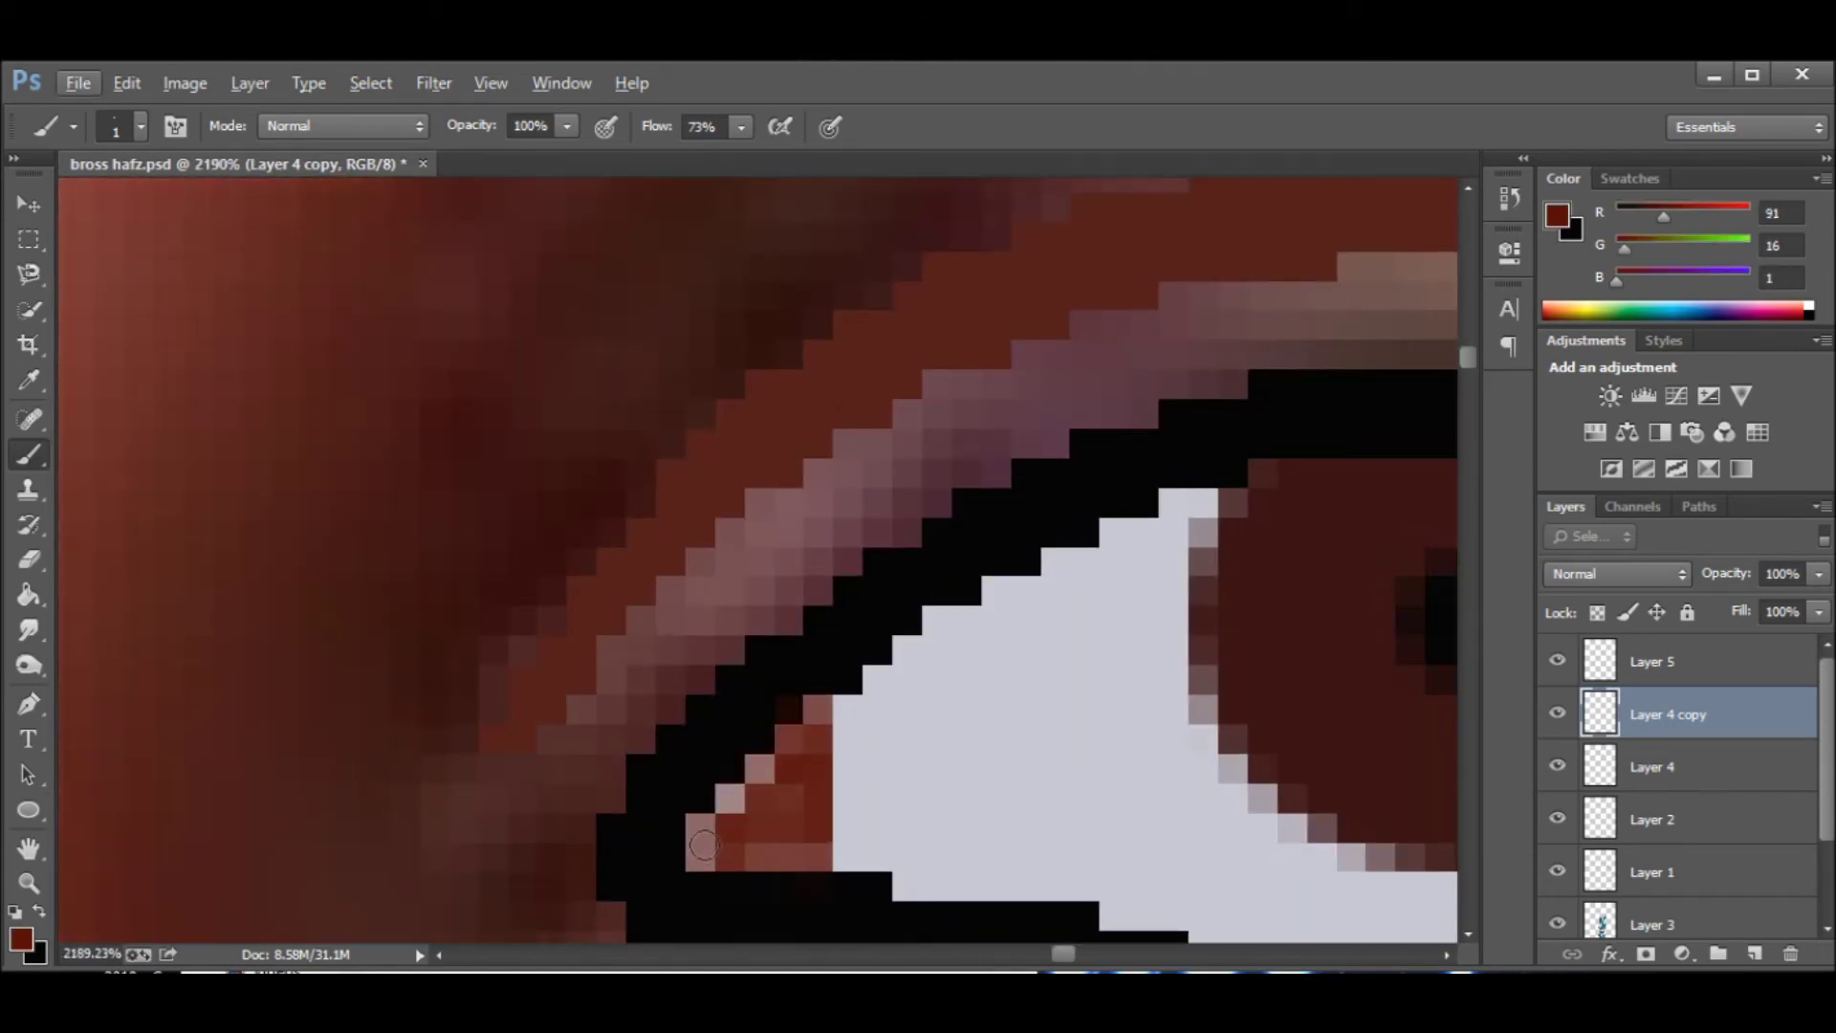
scroll(727, 822, "down", 5)
scroll(1674, 813, "down", 2)
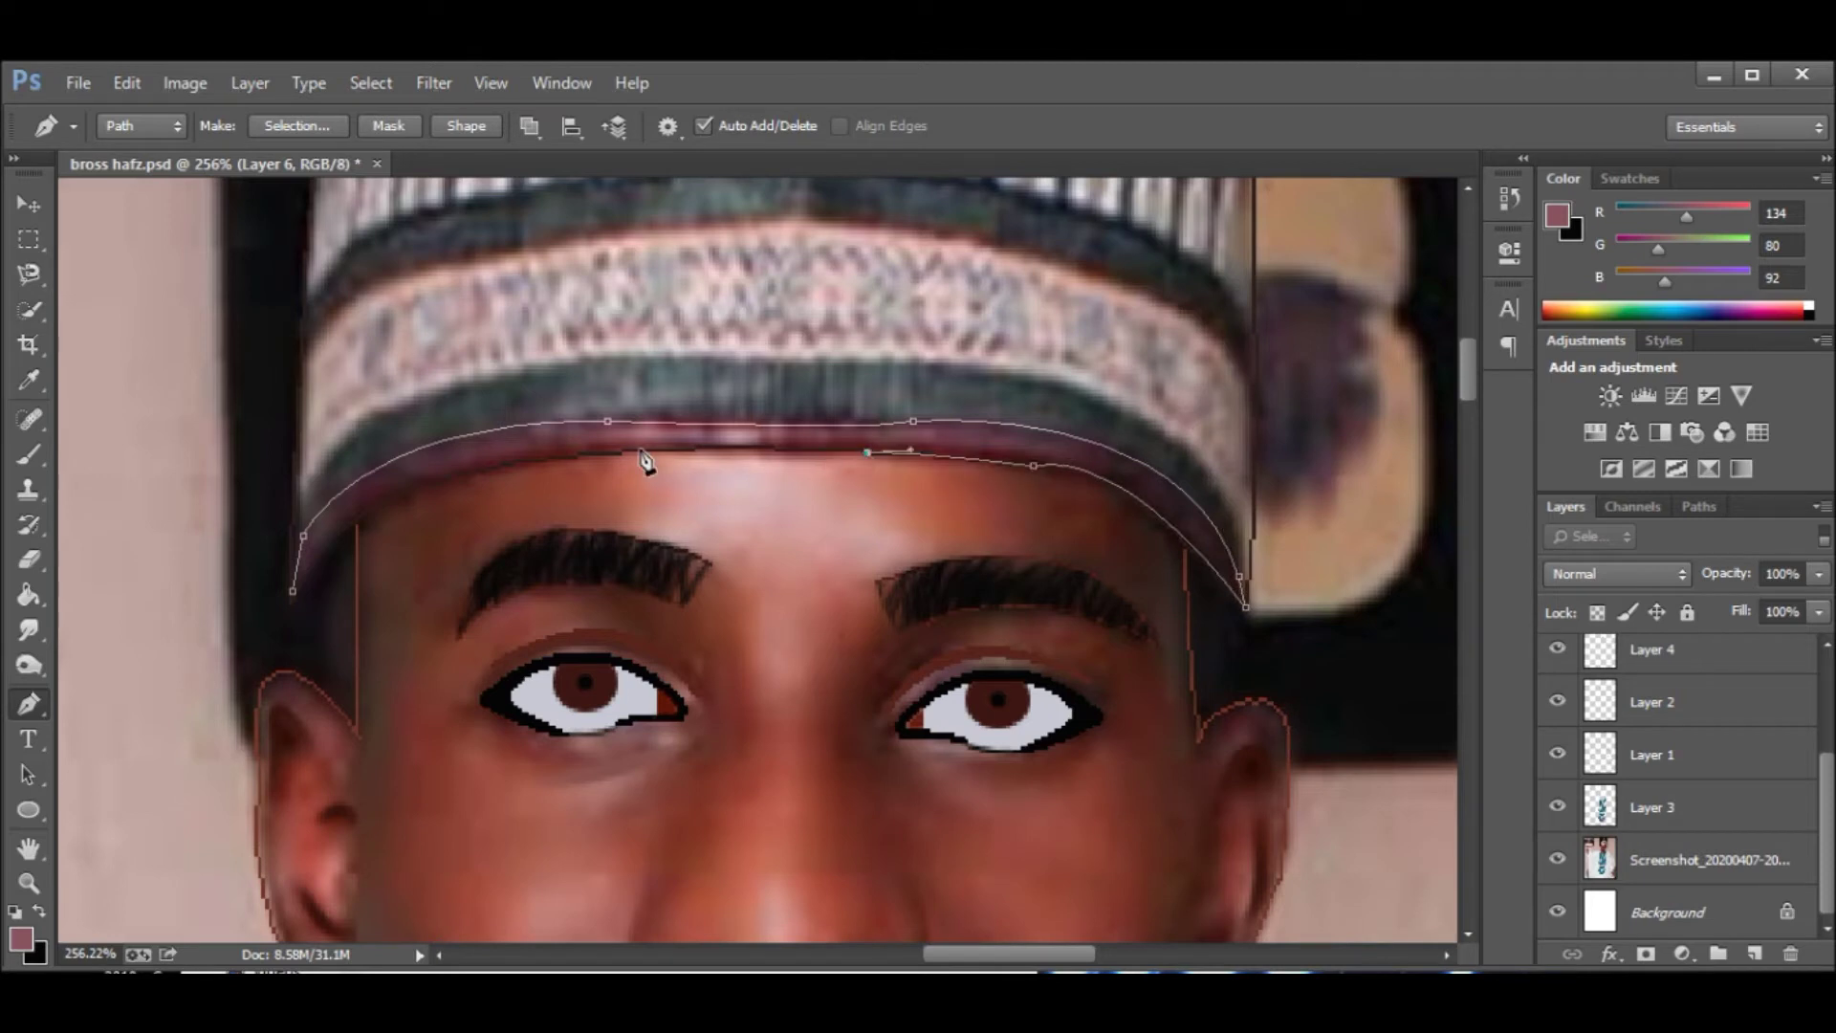
Outline the cap's lower band and fill it with maroon sampled from the cap edge.
scroll(356, 521, "up", 4)
left_click(361, 526)
left_click(218, 686)
right_click(212, 737)
key("i")
left_click(1075, 362)
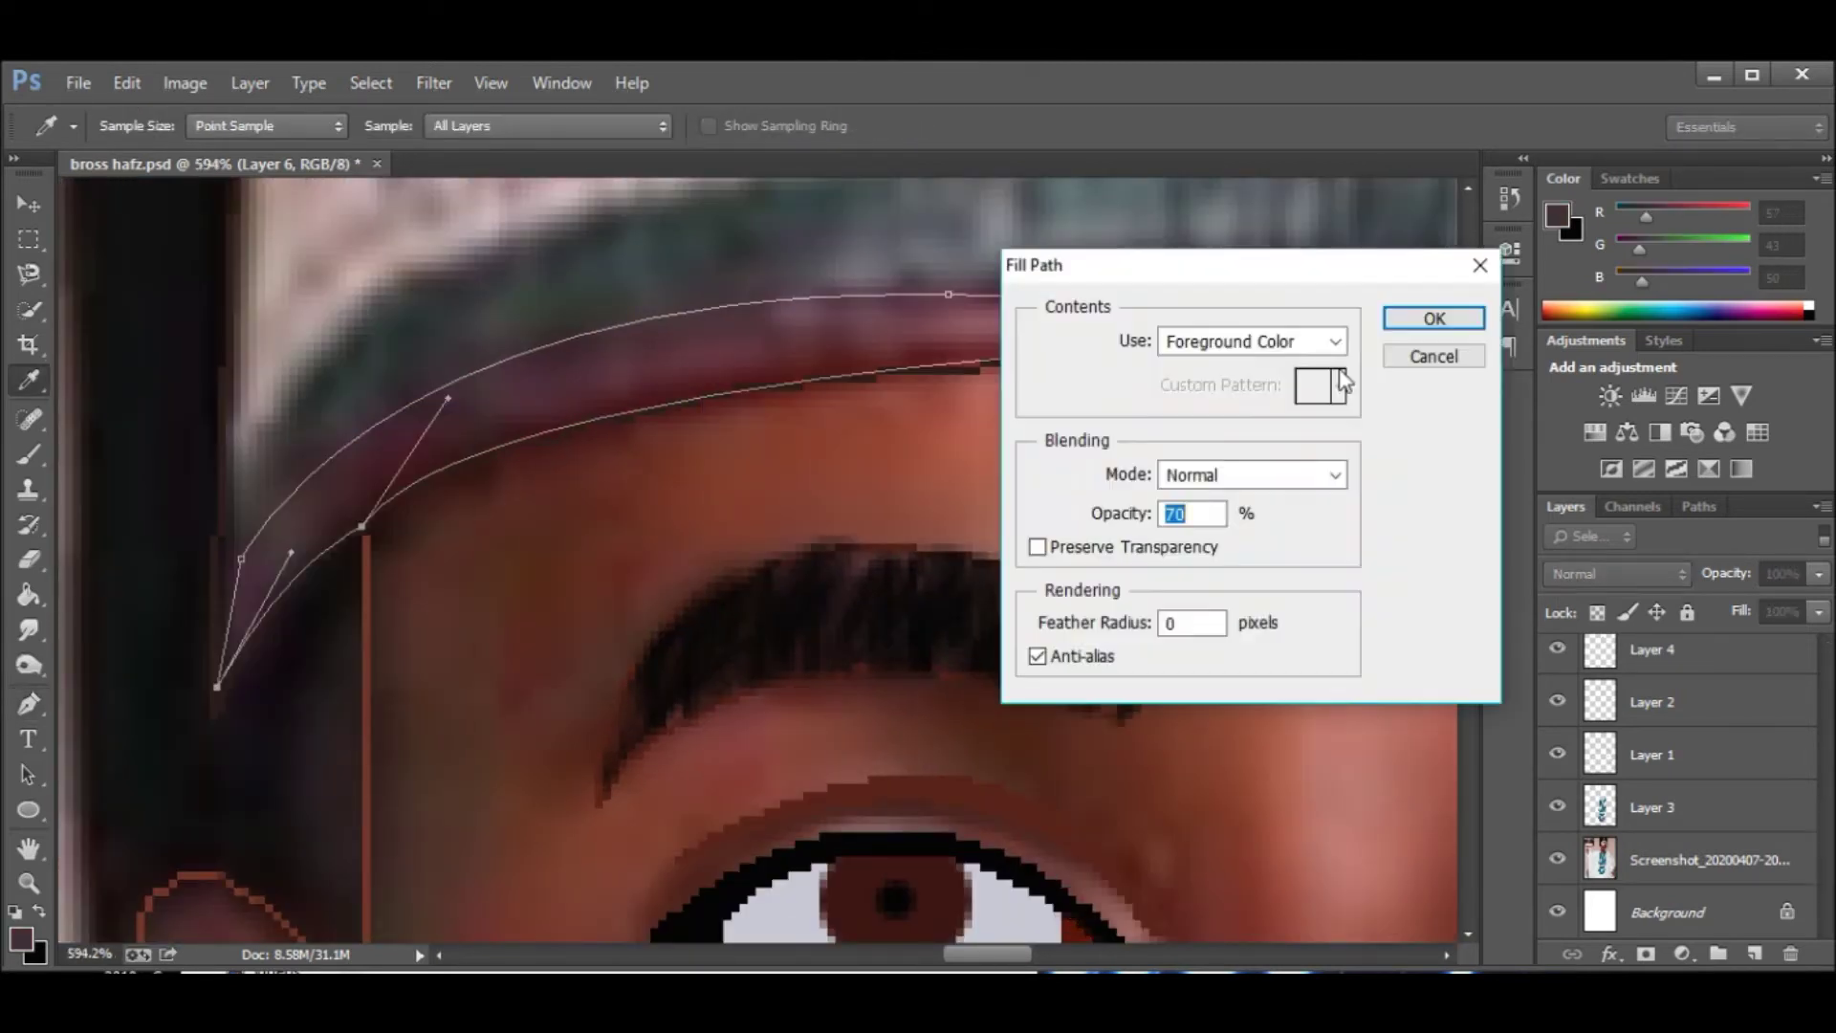
left_click(1433, 318)
key("p")
right_click(832, 337)
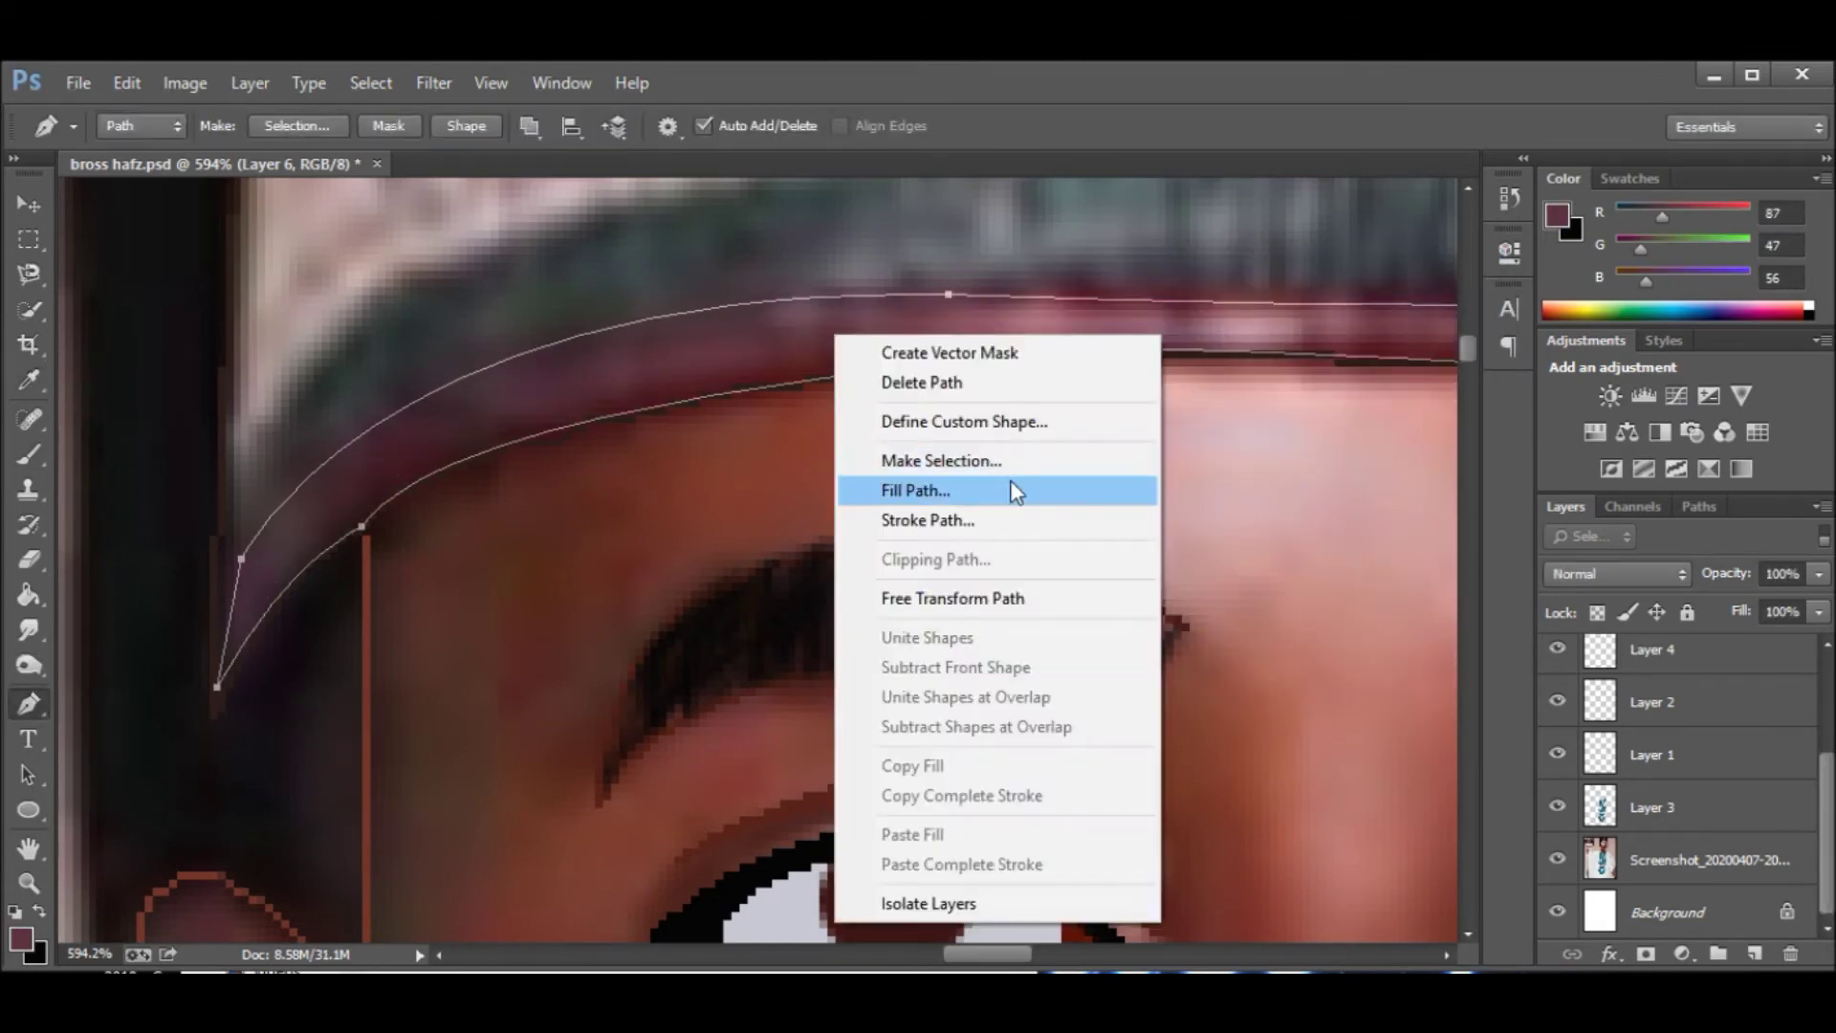
On Layer 4, trace the cap's dark band and fill it with dark grey.
scroll(1015, 492, "down", 3)
scroll(1148, 422, "down", 2)
key("alt+[")
scroll(512, 656, "up", 5)
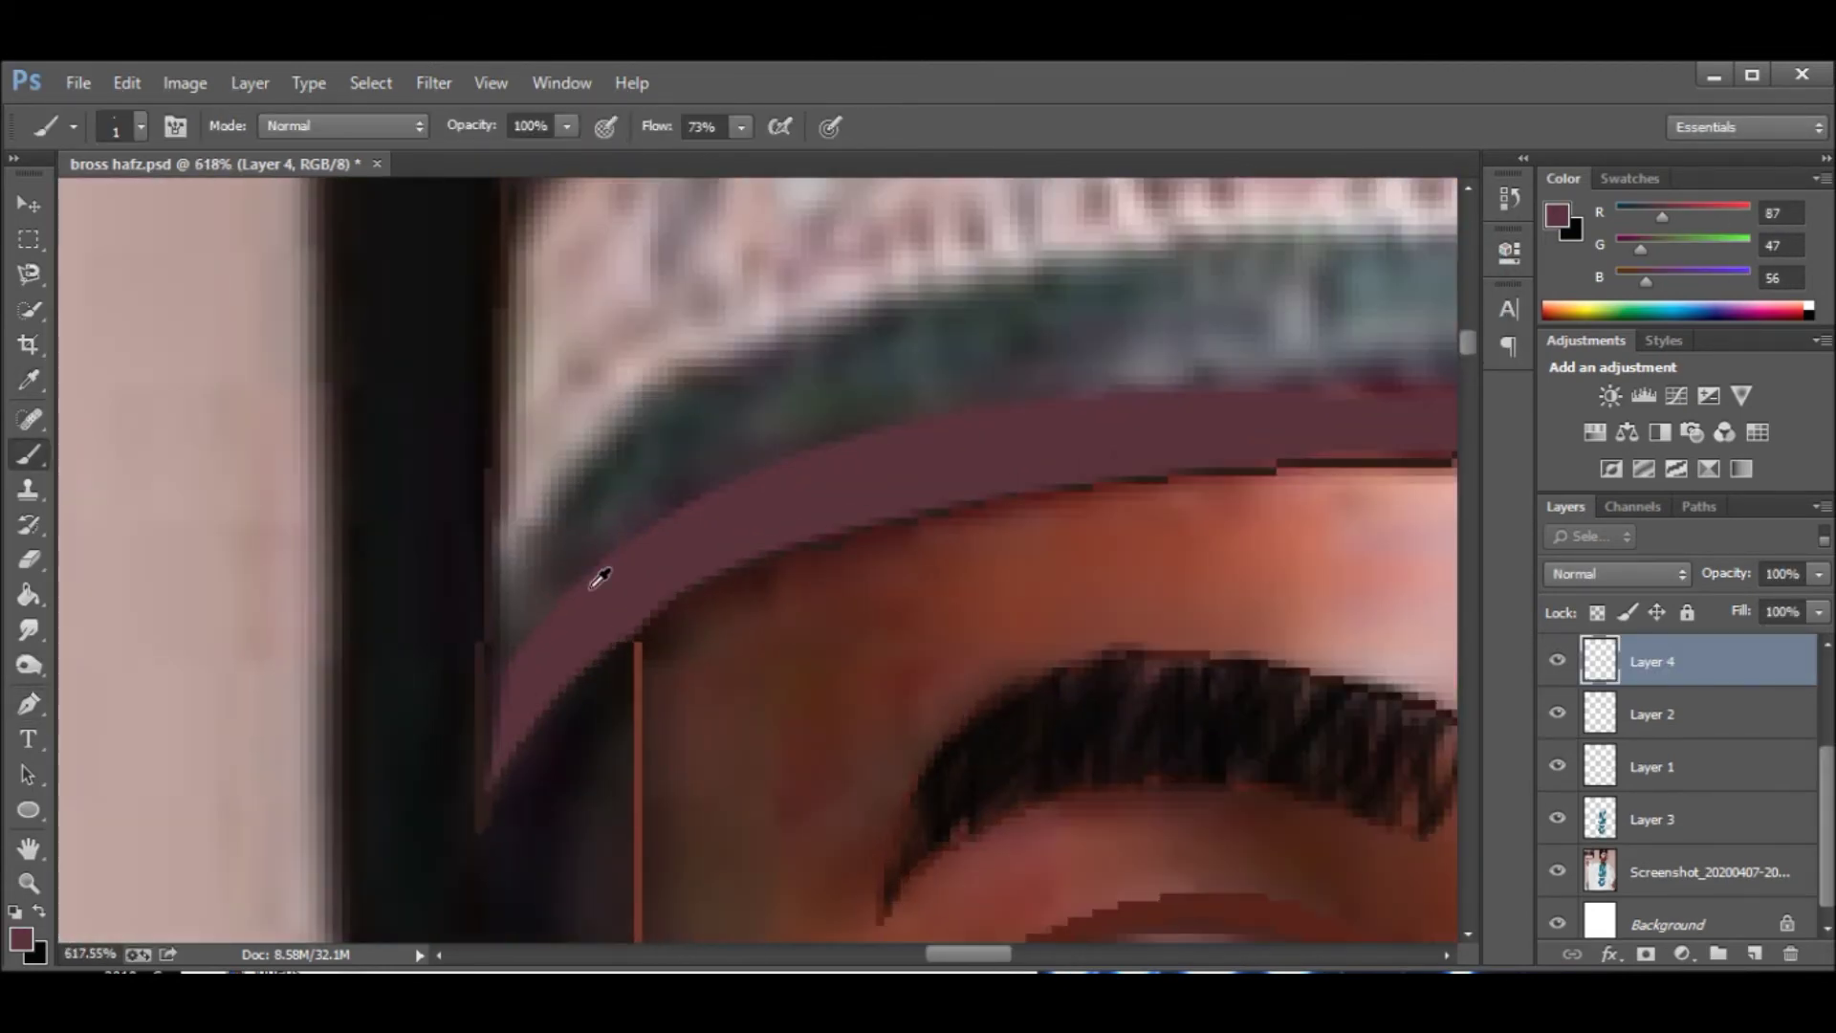
scroll(891, 198, "down", 3)
scroll(790, 422, "up", 3)
left_click_drag(790, 421, 1386, 349)
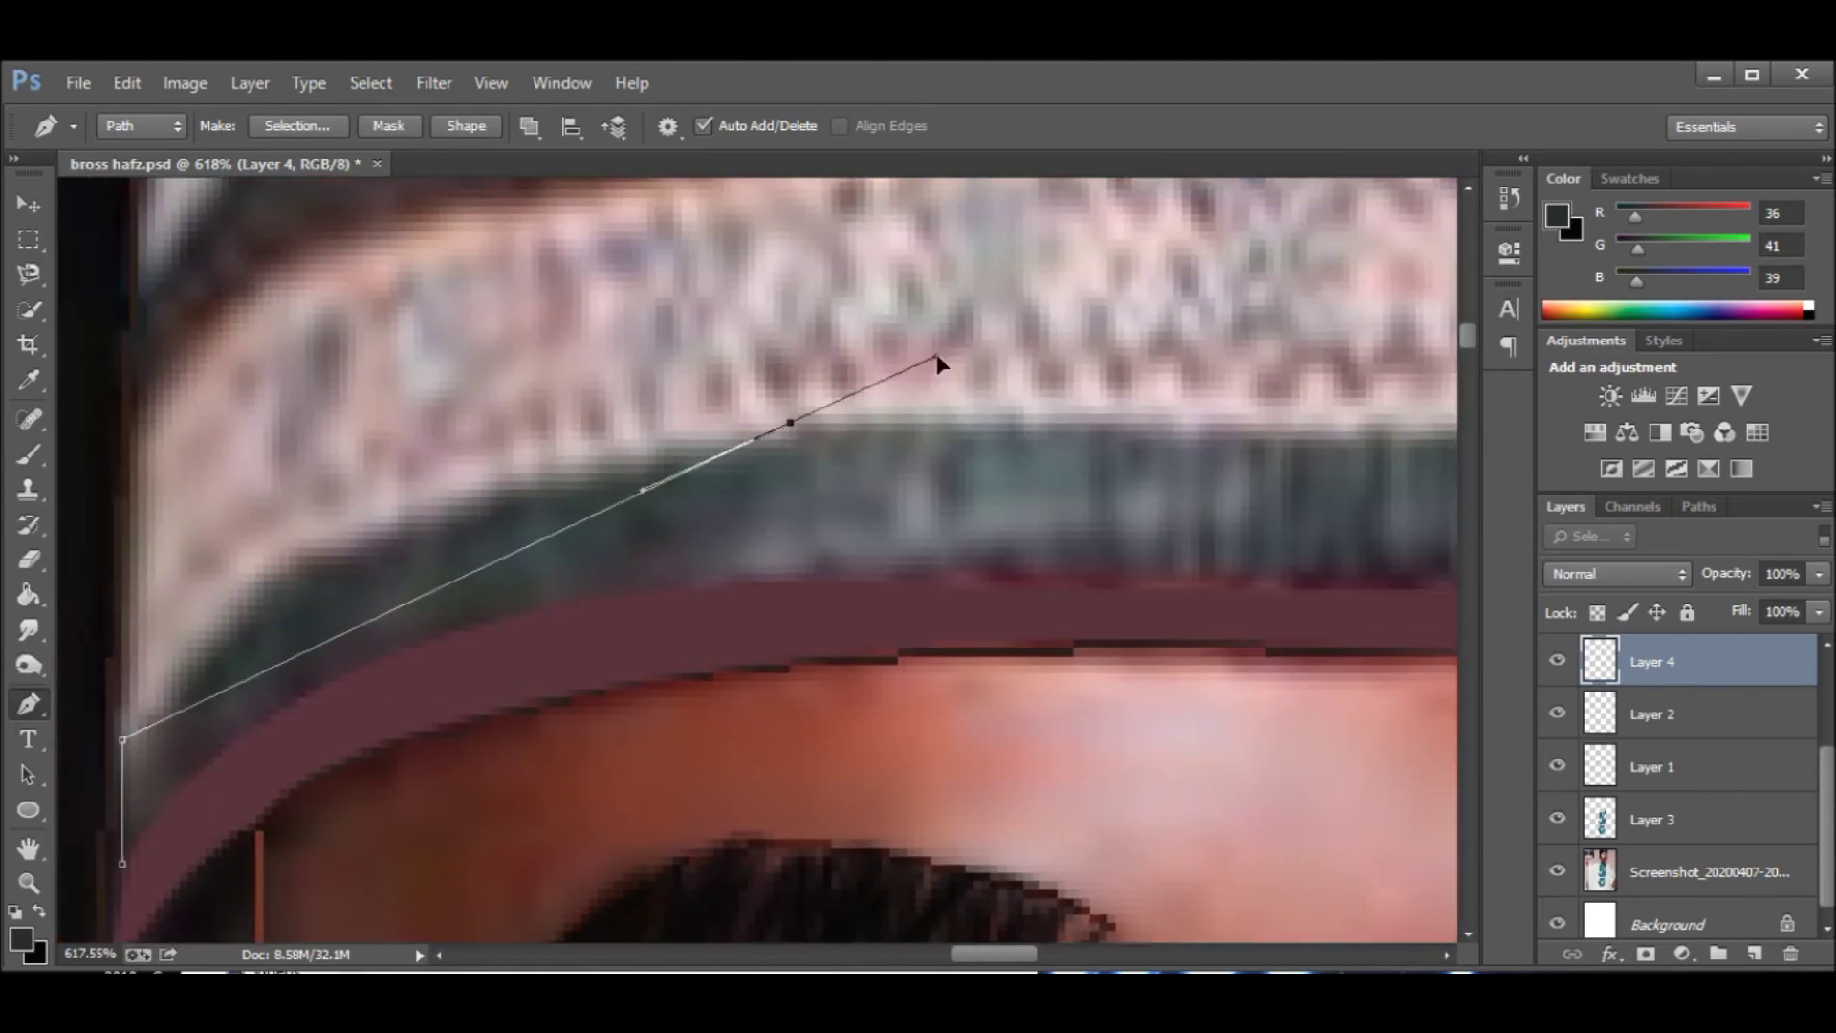
scroll(799, 430, "down", 2)
scroll(800, 430, "down", 3)
scroll(1427, 443, "down", 2)
scroll(794, 325, "up", 5)
scroll(324, 392, "up", 3)
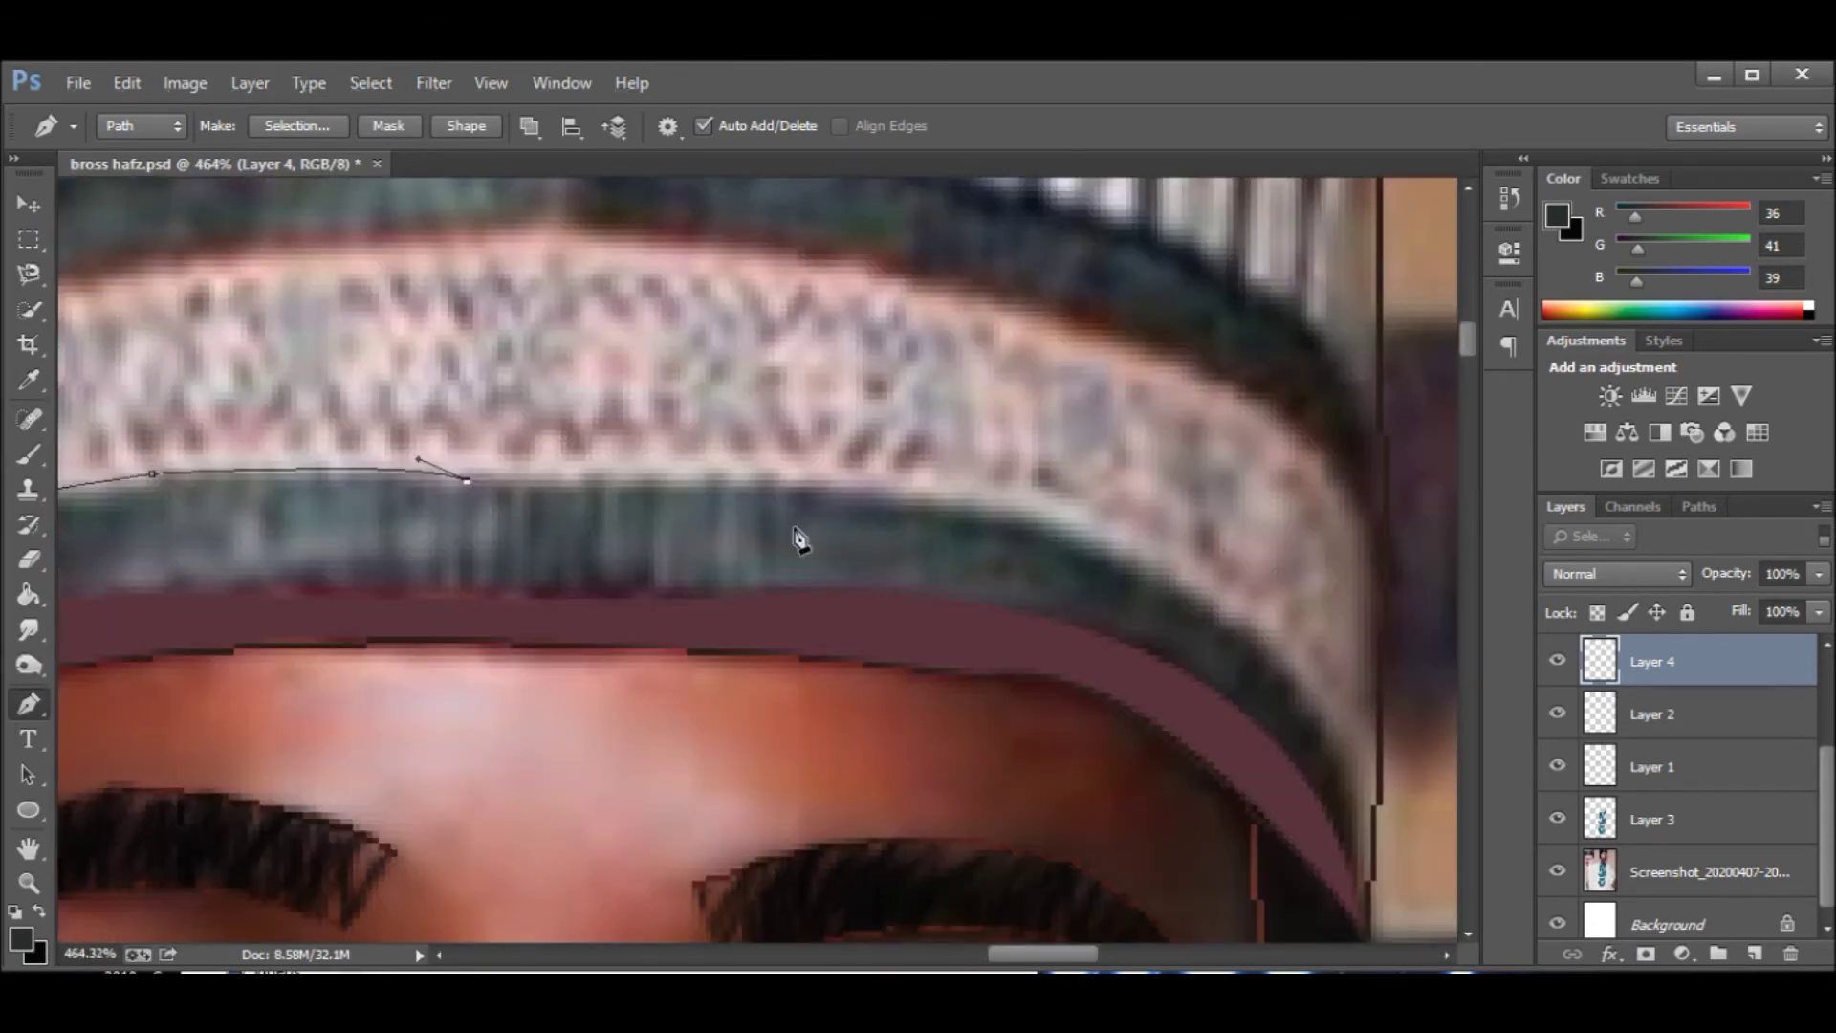
scroll(1366, 899, "down", 1)
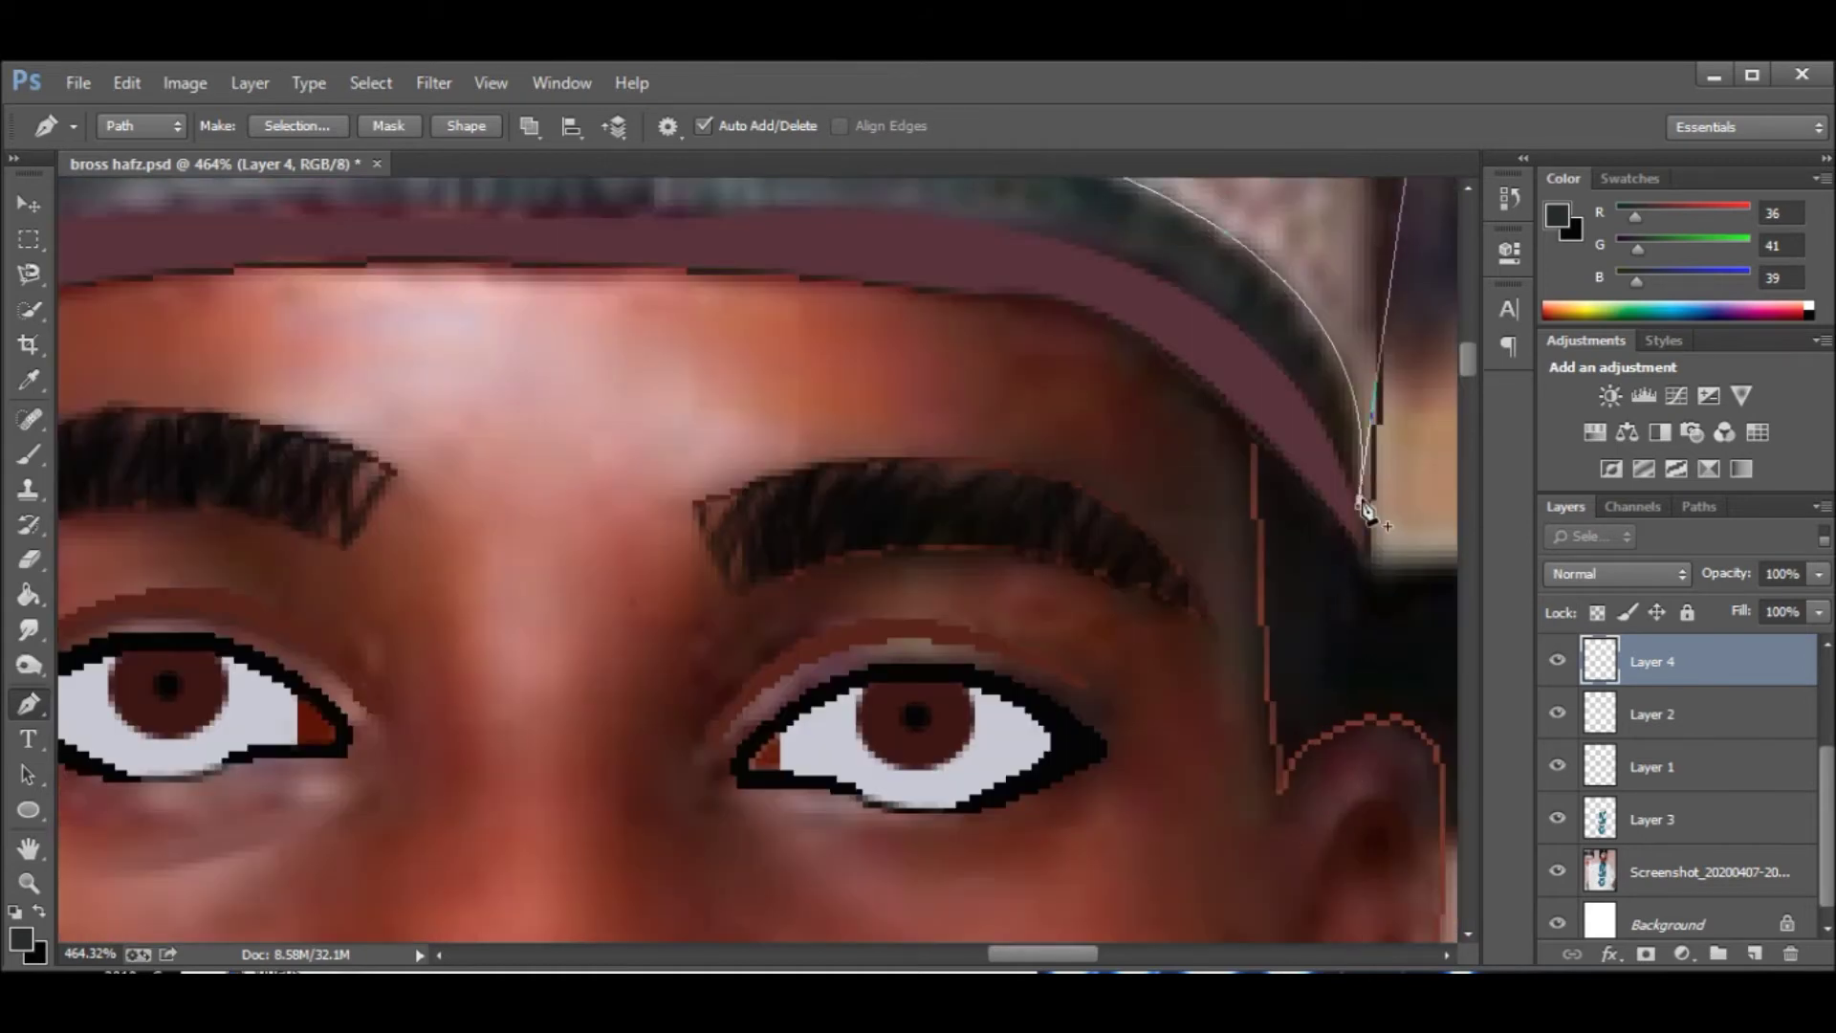
scroll(1356, 535, "down", 1)
scroll(995, 349, "up", 1)
scroll(994, 349, "down", 1)
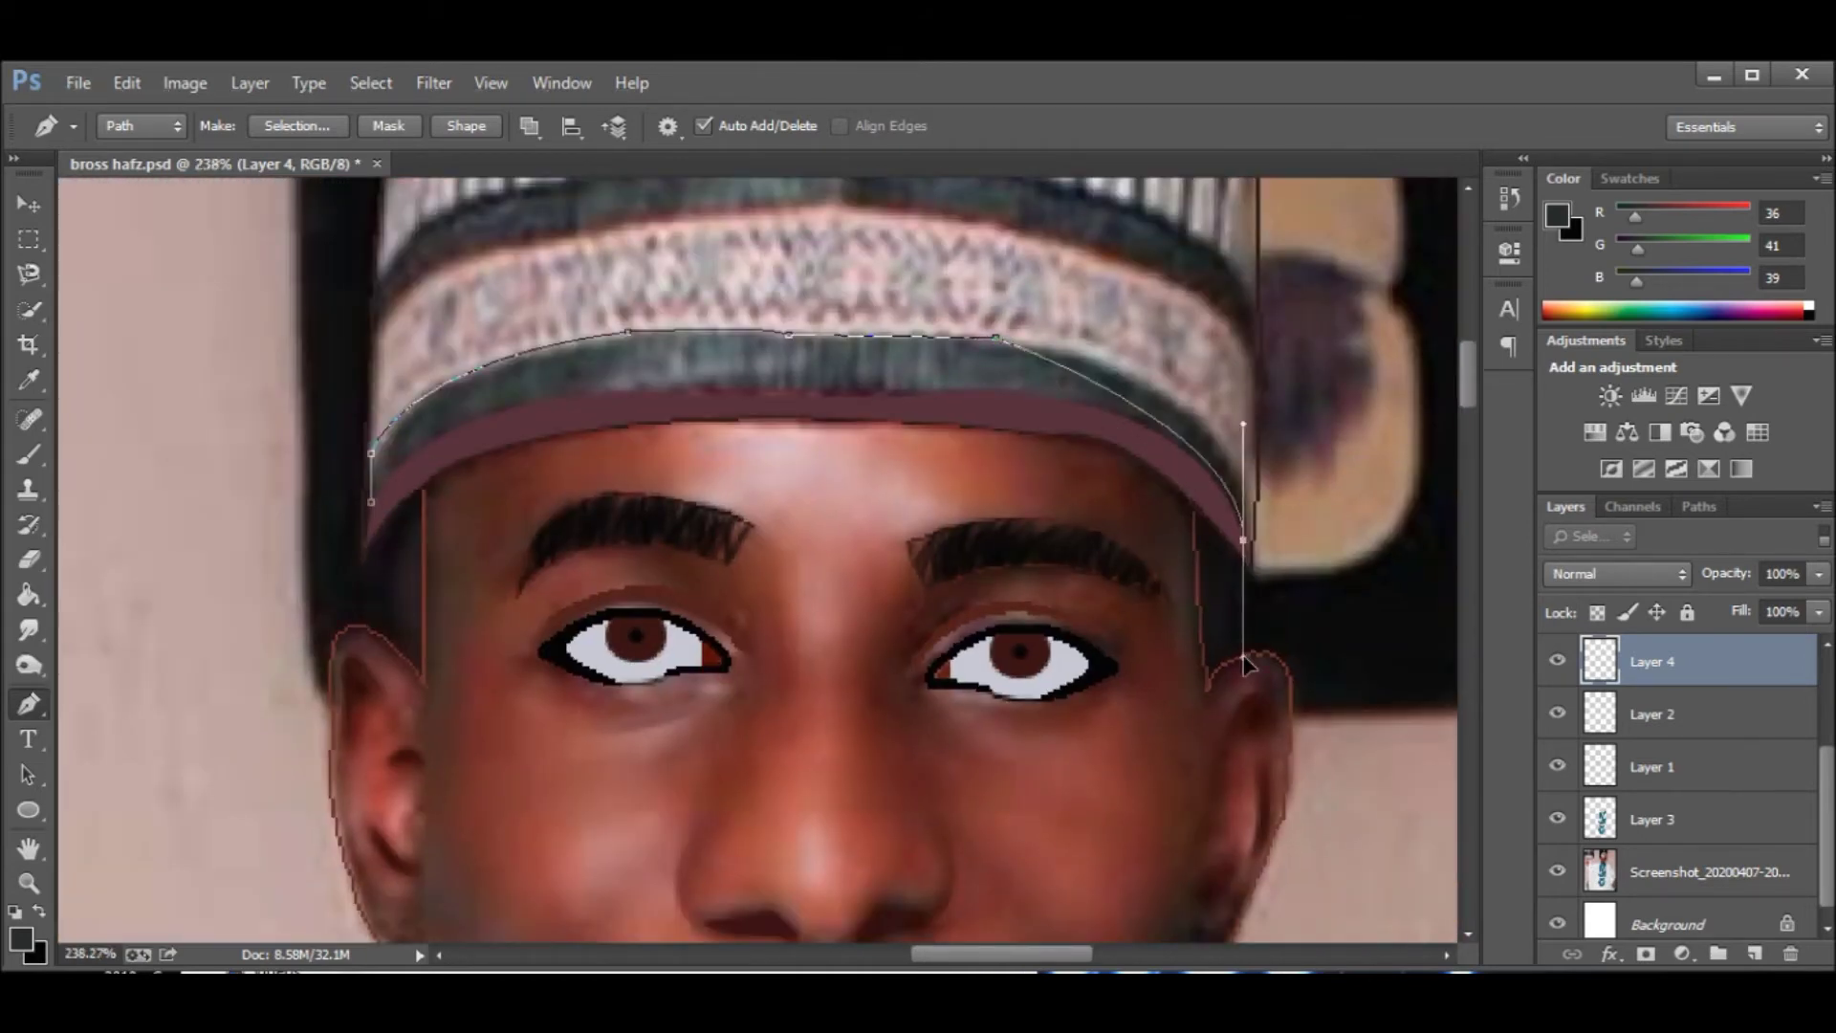
left_click_drag(919, 396, 623, 429)
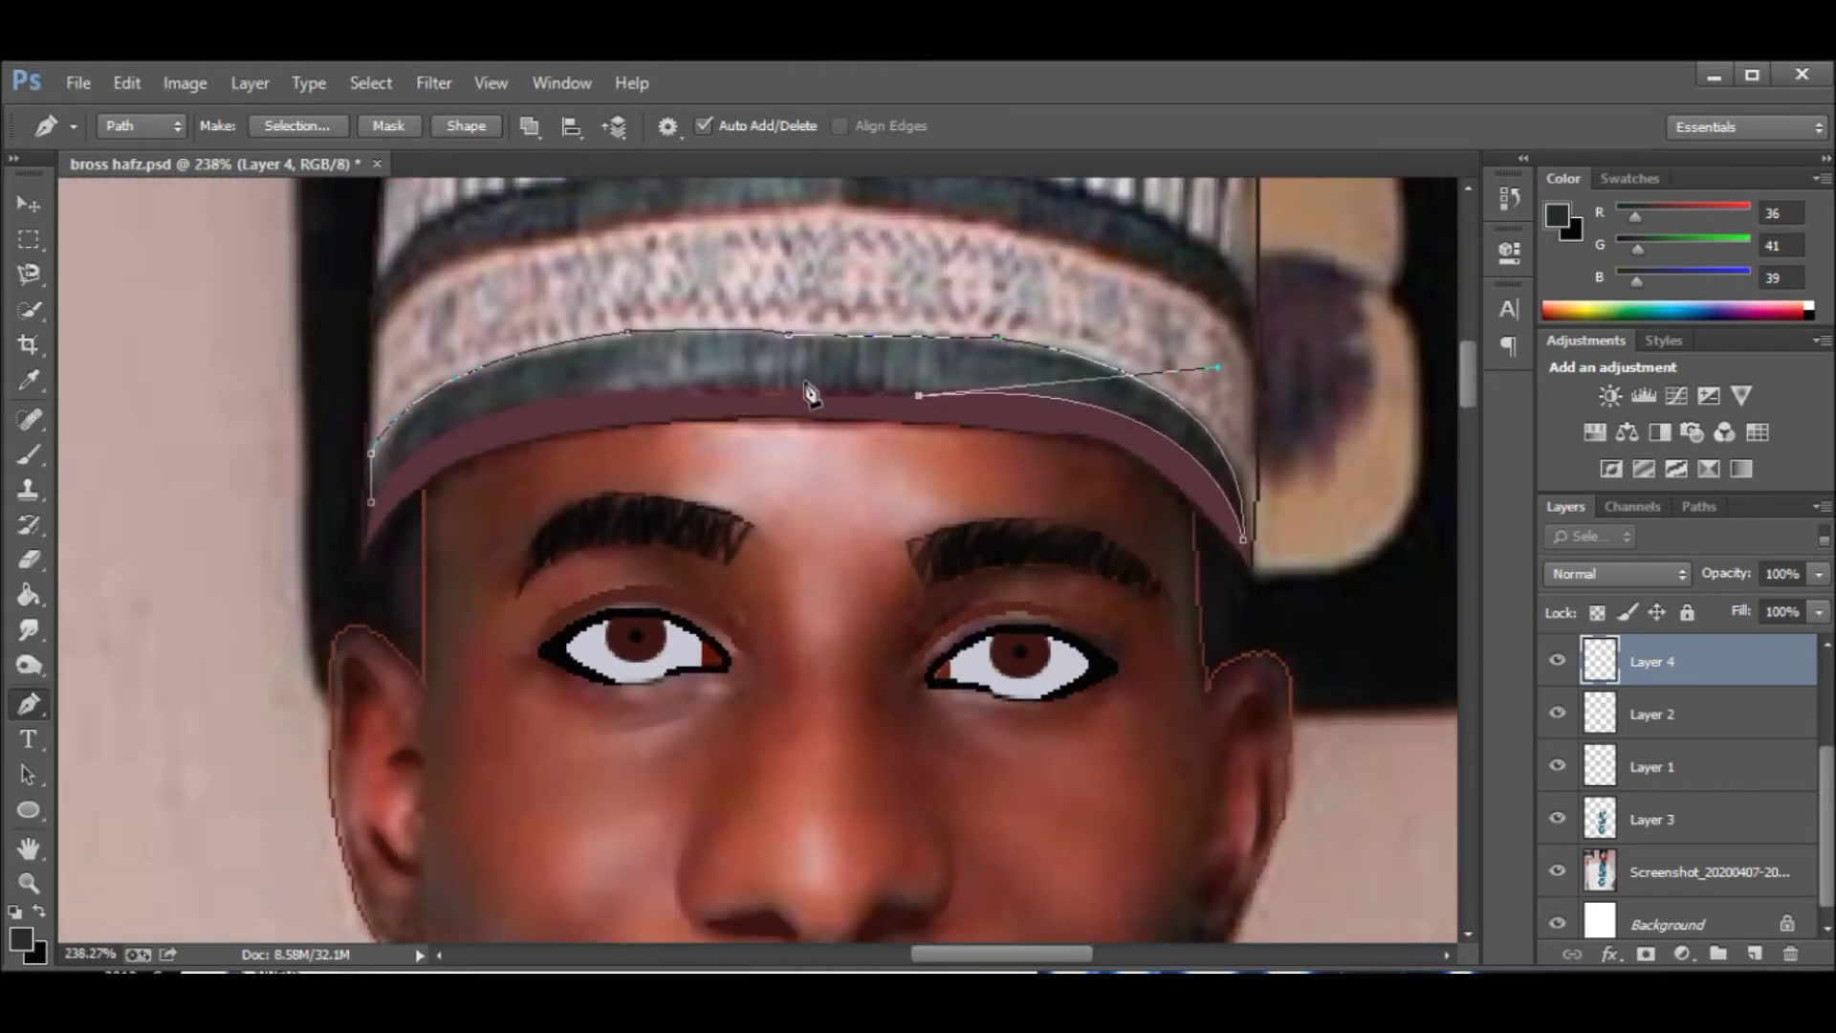
right_click(376, 612)
left_click(411, 622)
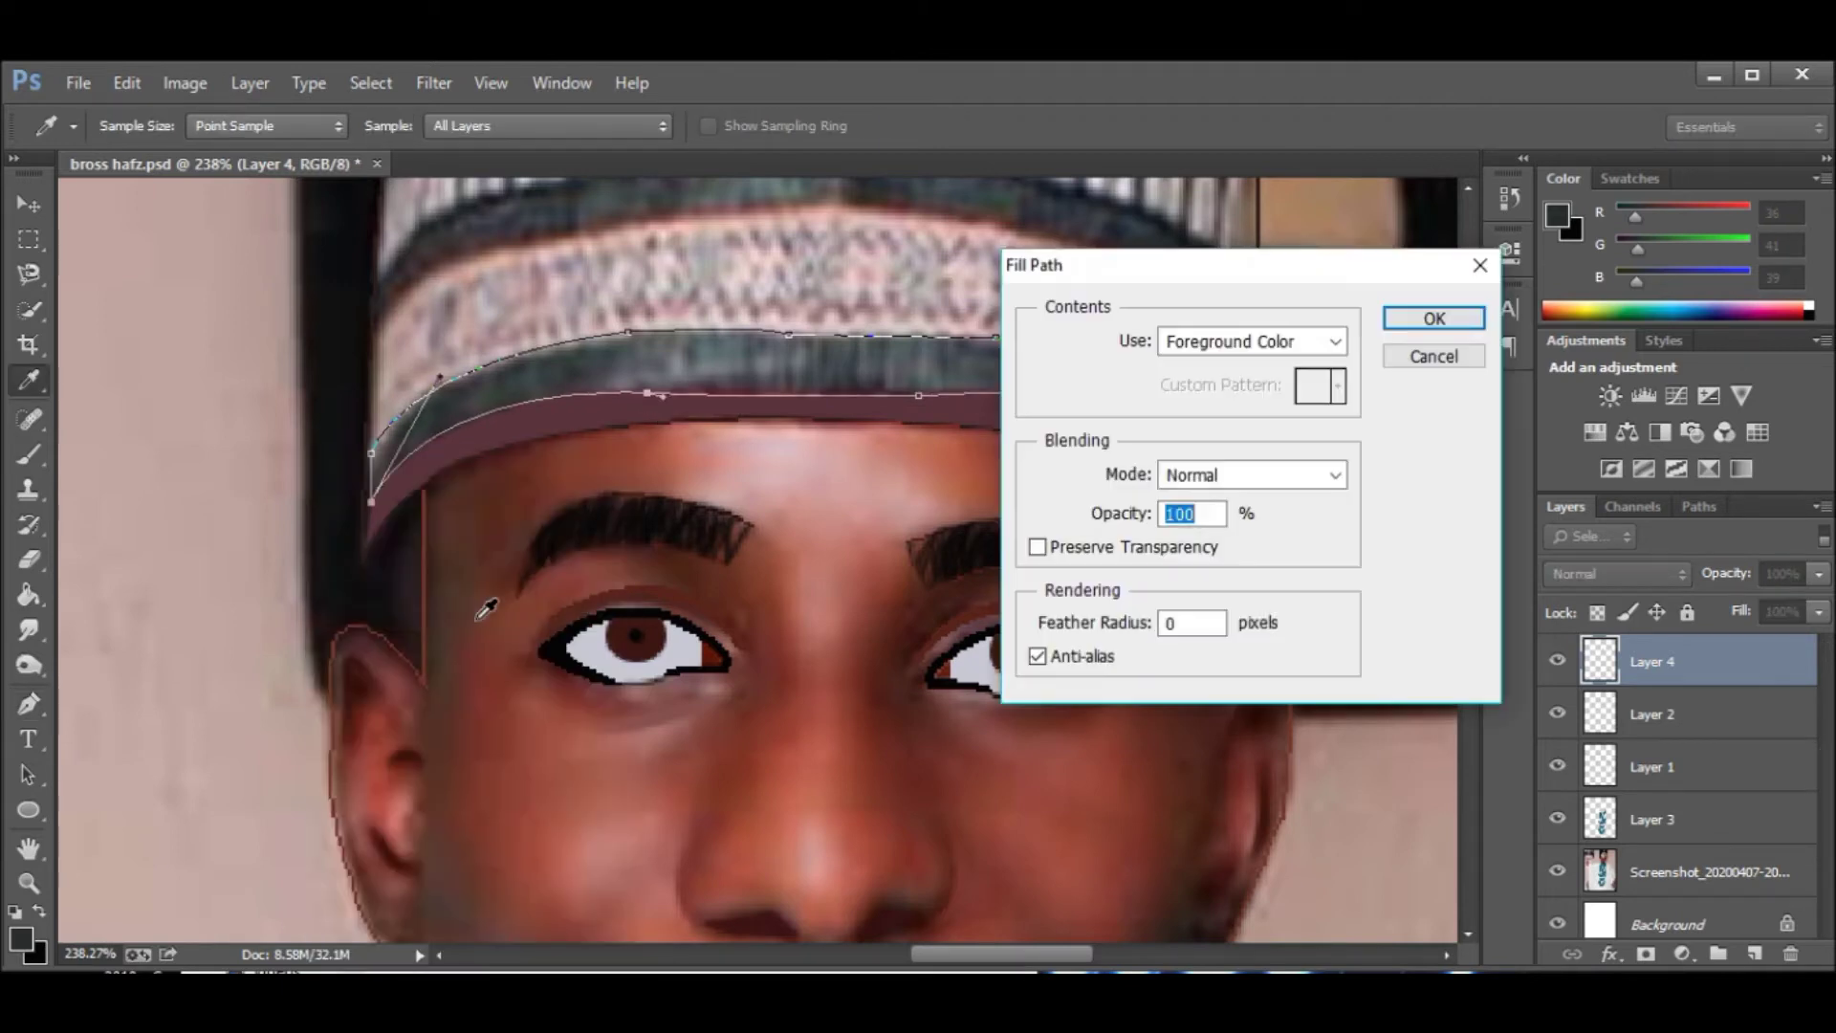
key("Return")
Trace a curved outline along the upper patterned cap band.
scroll(481, 631, "up", 3)
left_click_drag(799, 555, 1243, 533)
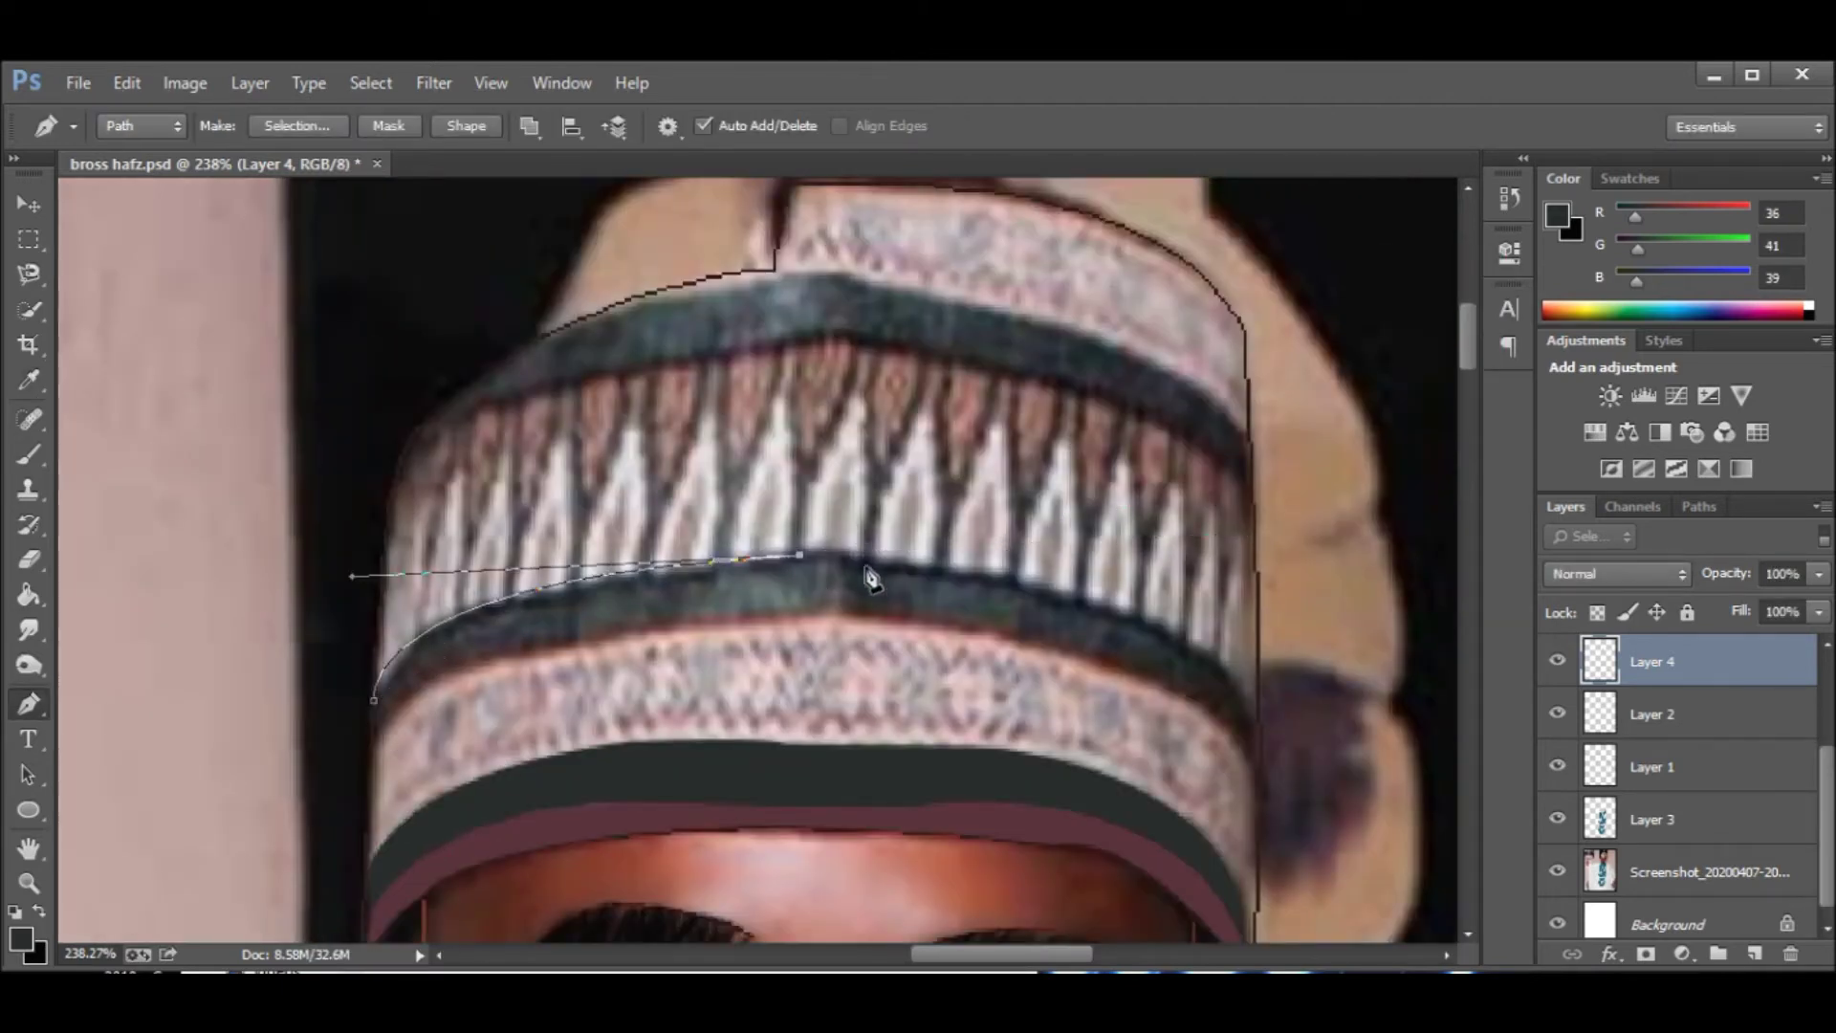
scroll(1243, 924, "down", 3)
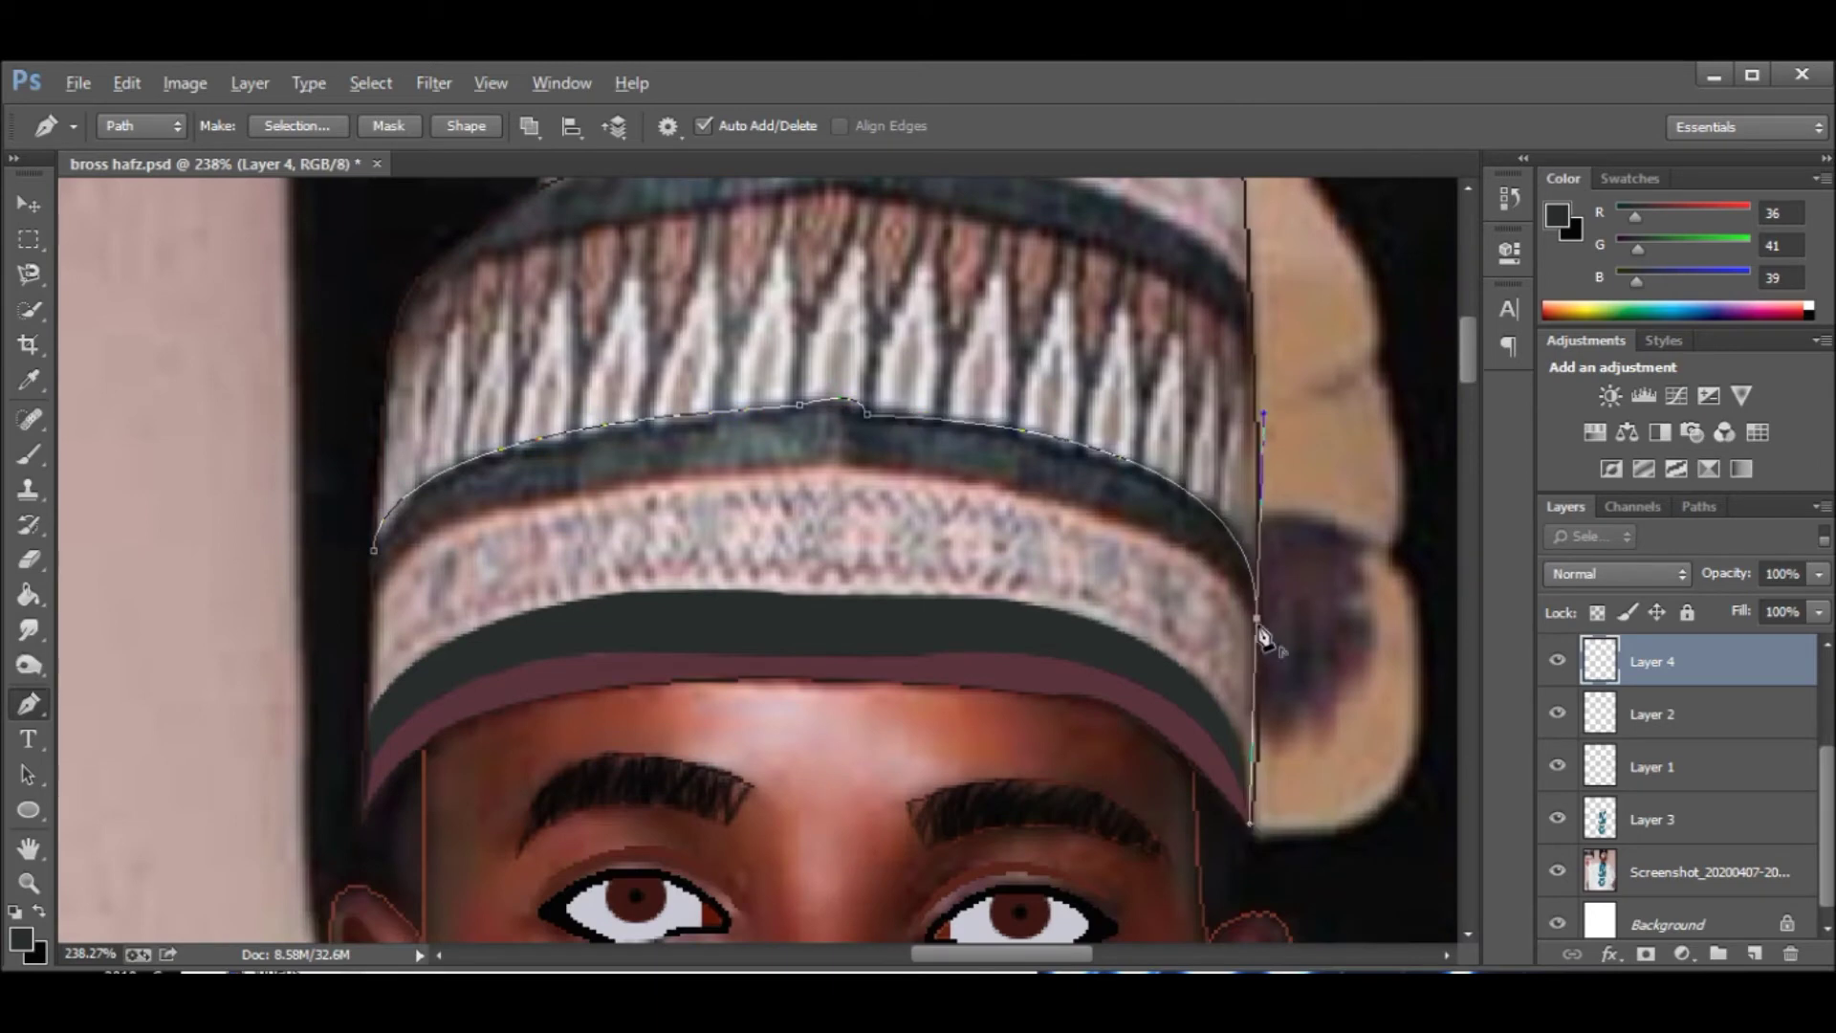
left_click_drag(645, 459, 467, 458)
left_click(835, 467, "alt")
right_click(394, 669)
key("Escape")
scroll(493, 627, "up", 6)
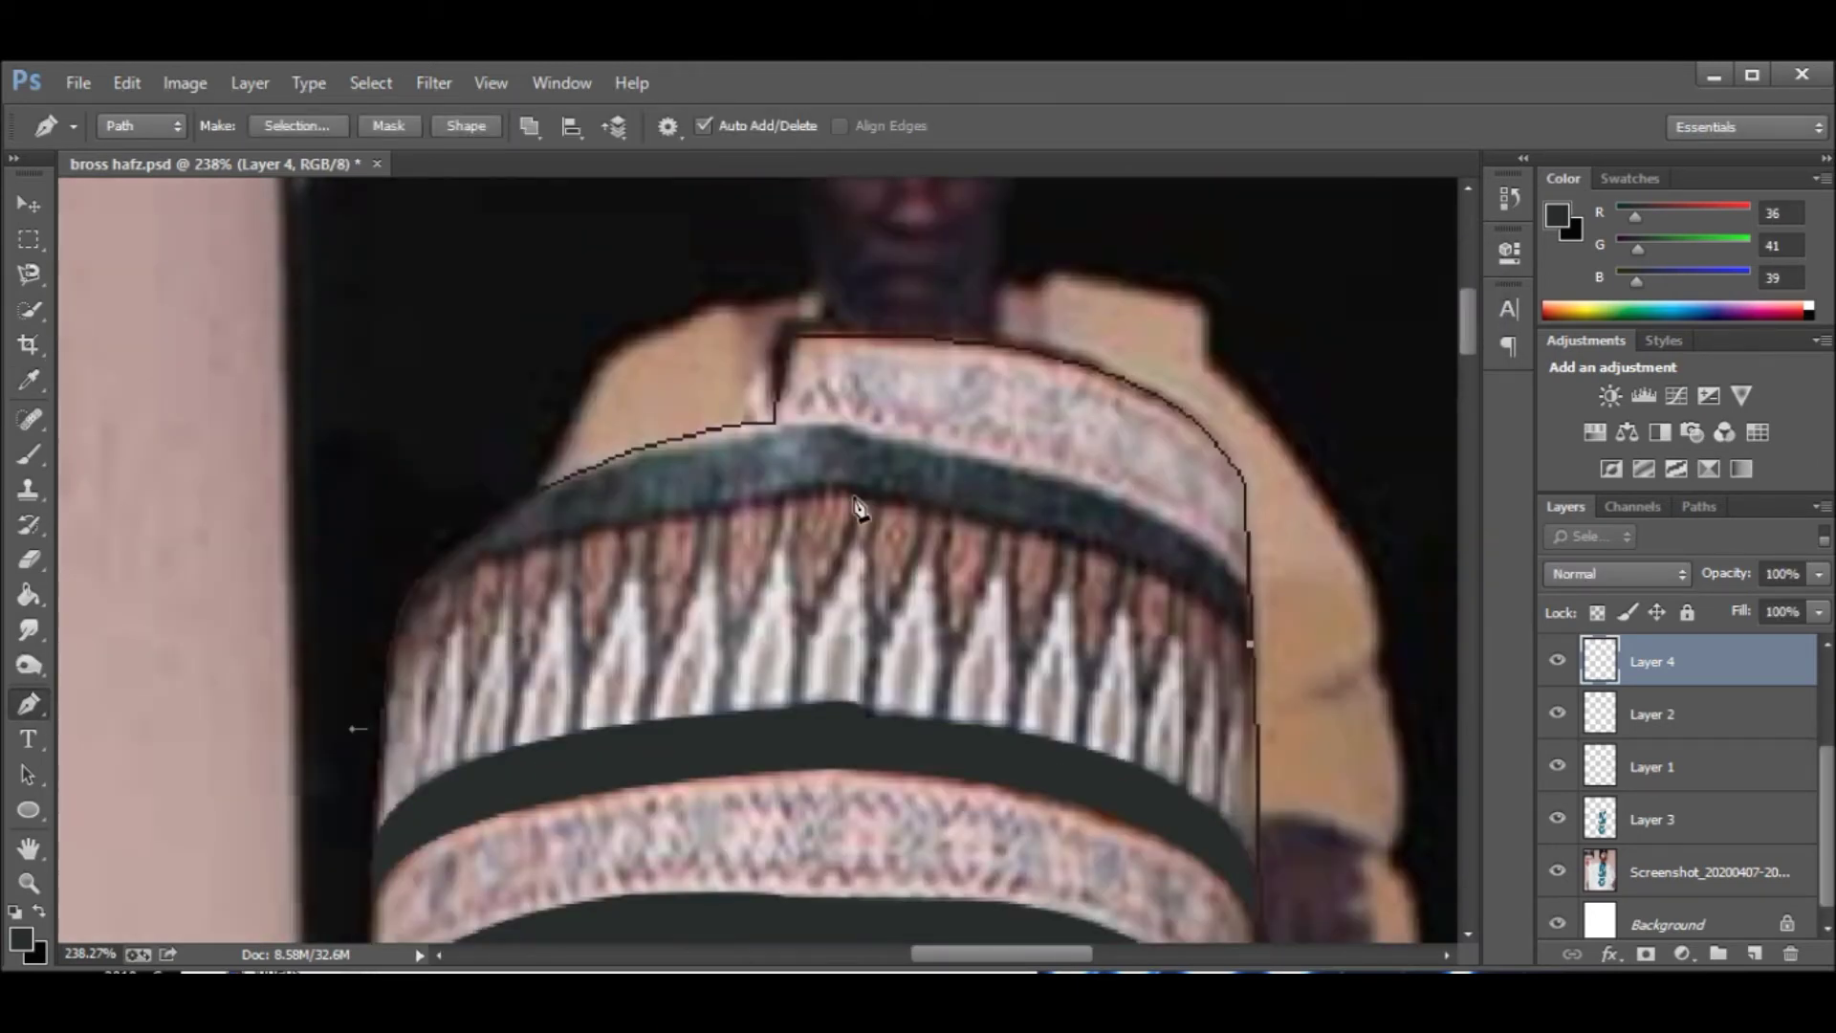
left_click_drag(603, 490, 673, 516)
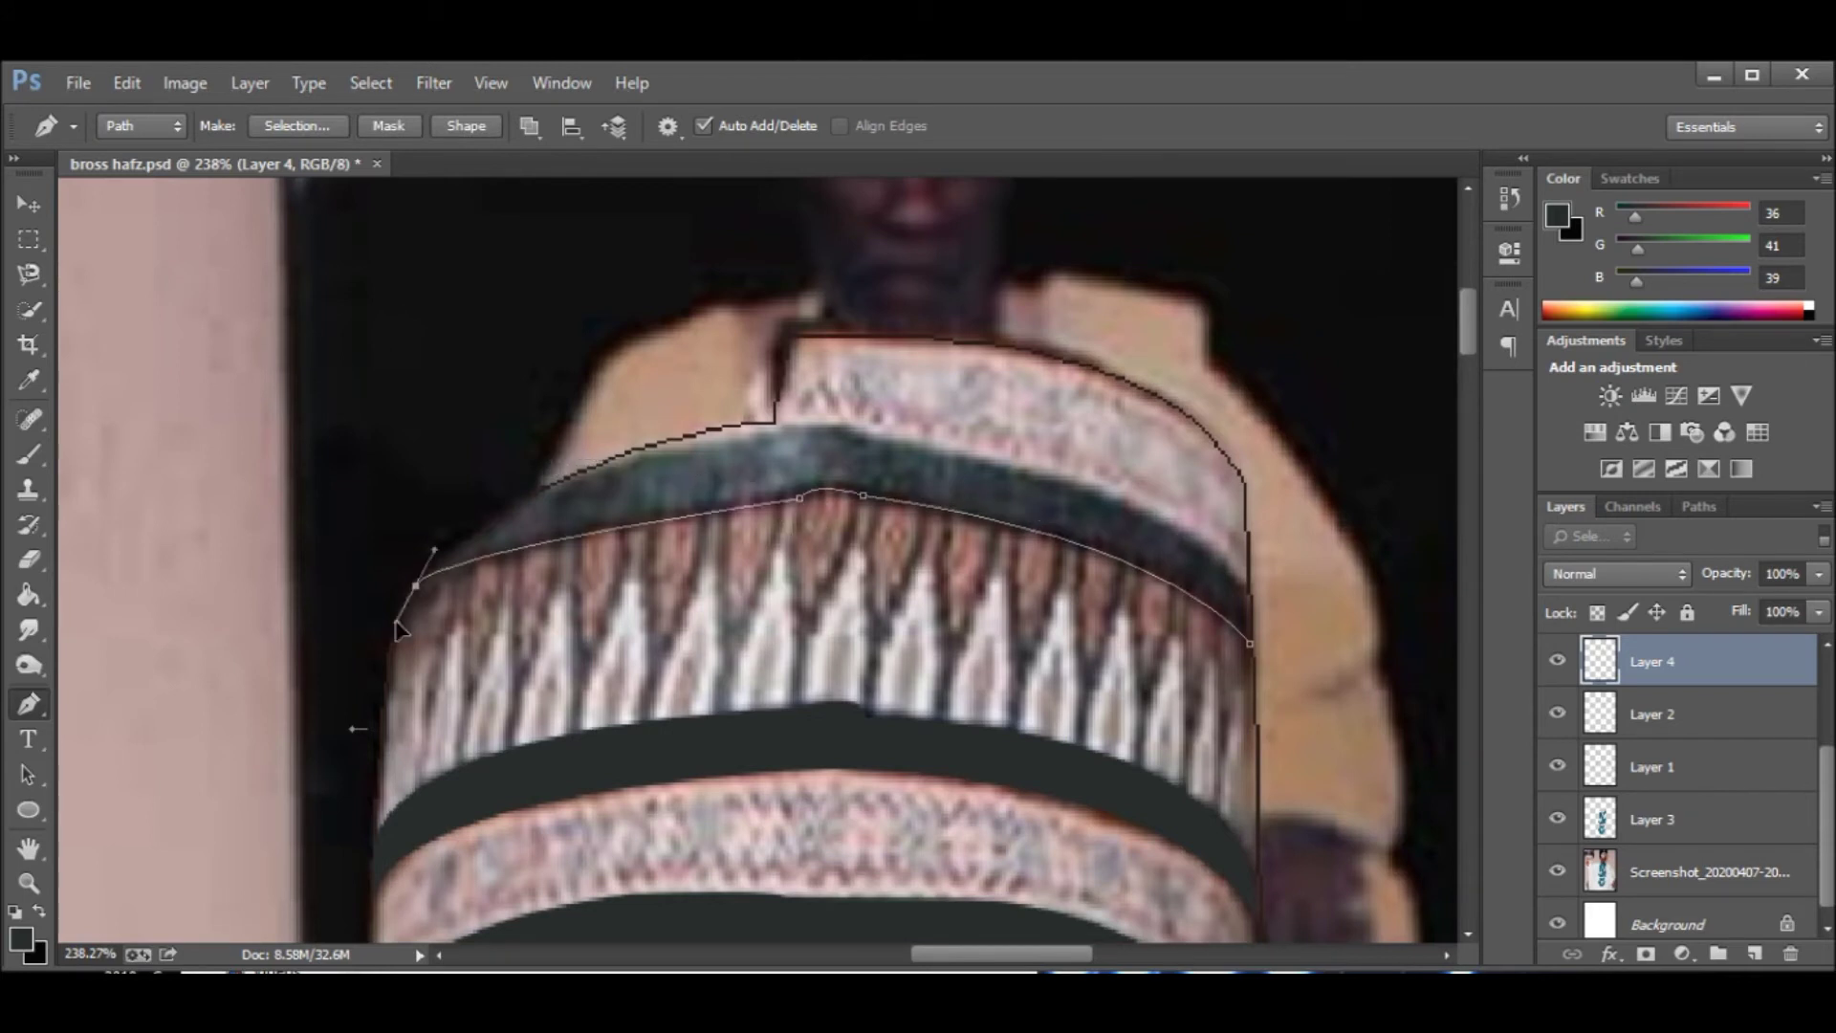
left_click_drag(978, 426, 1050, 387)
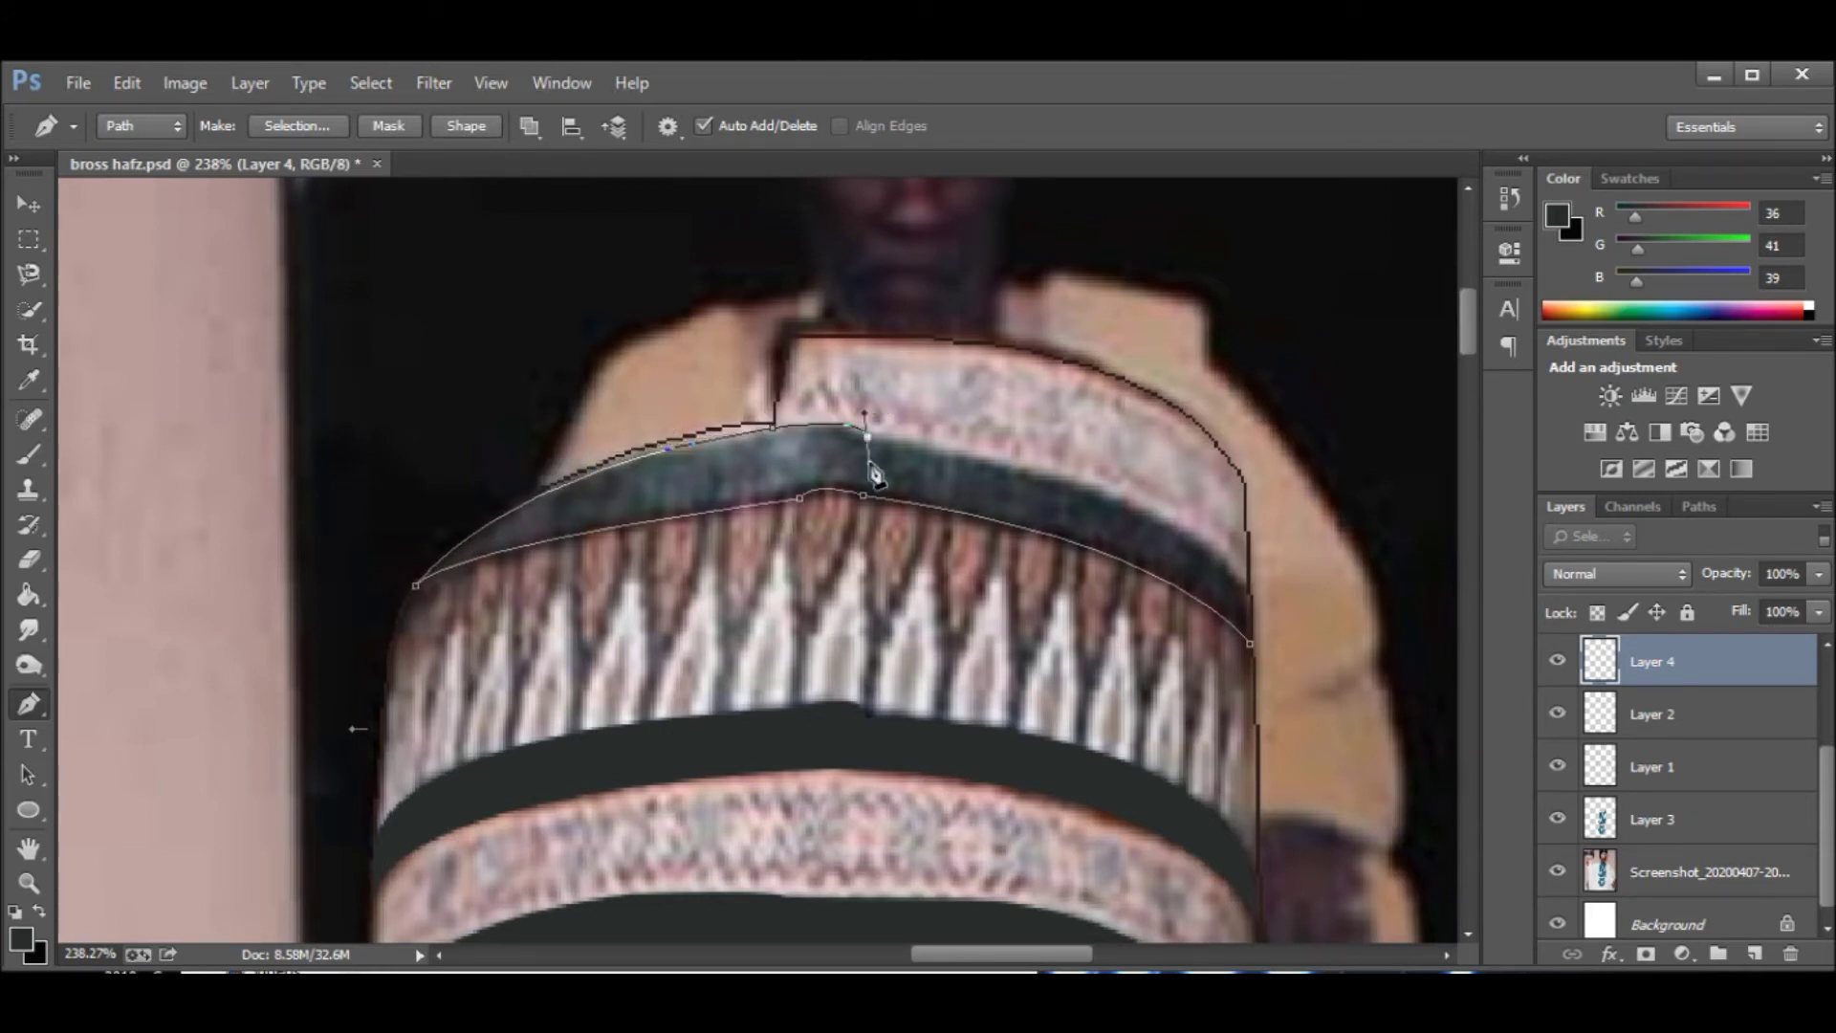
right_click(1252, 603)
key("Escape")
Fit the image in view and add Layer 7 beneath Layer 4.
key("ctrl+0")
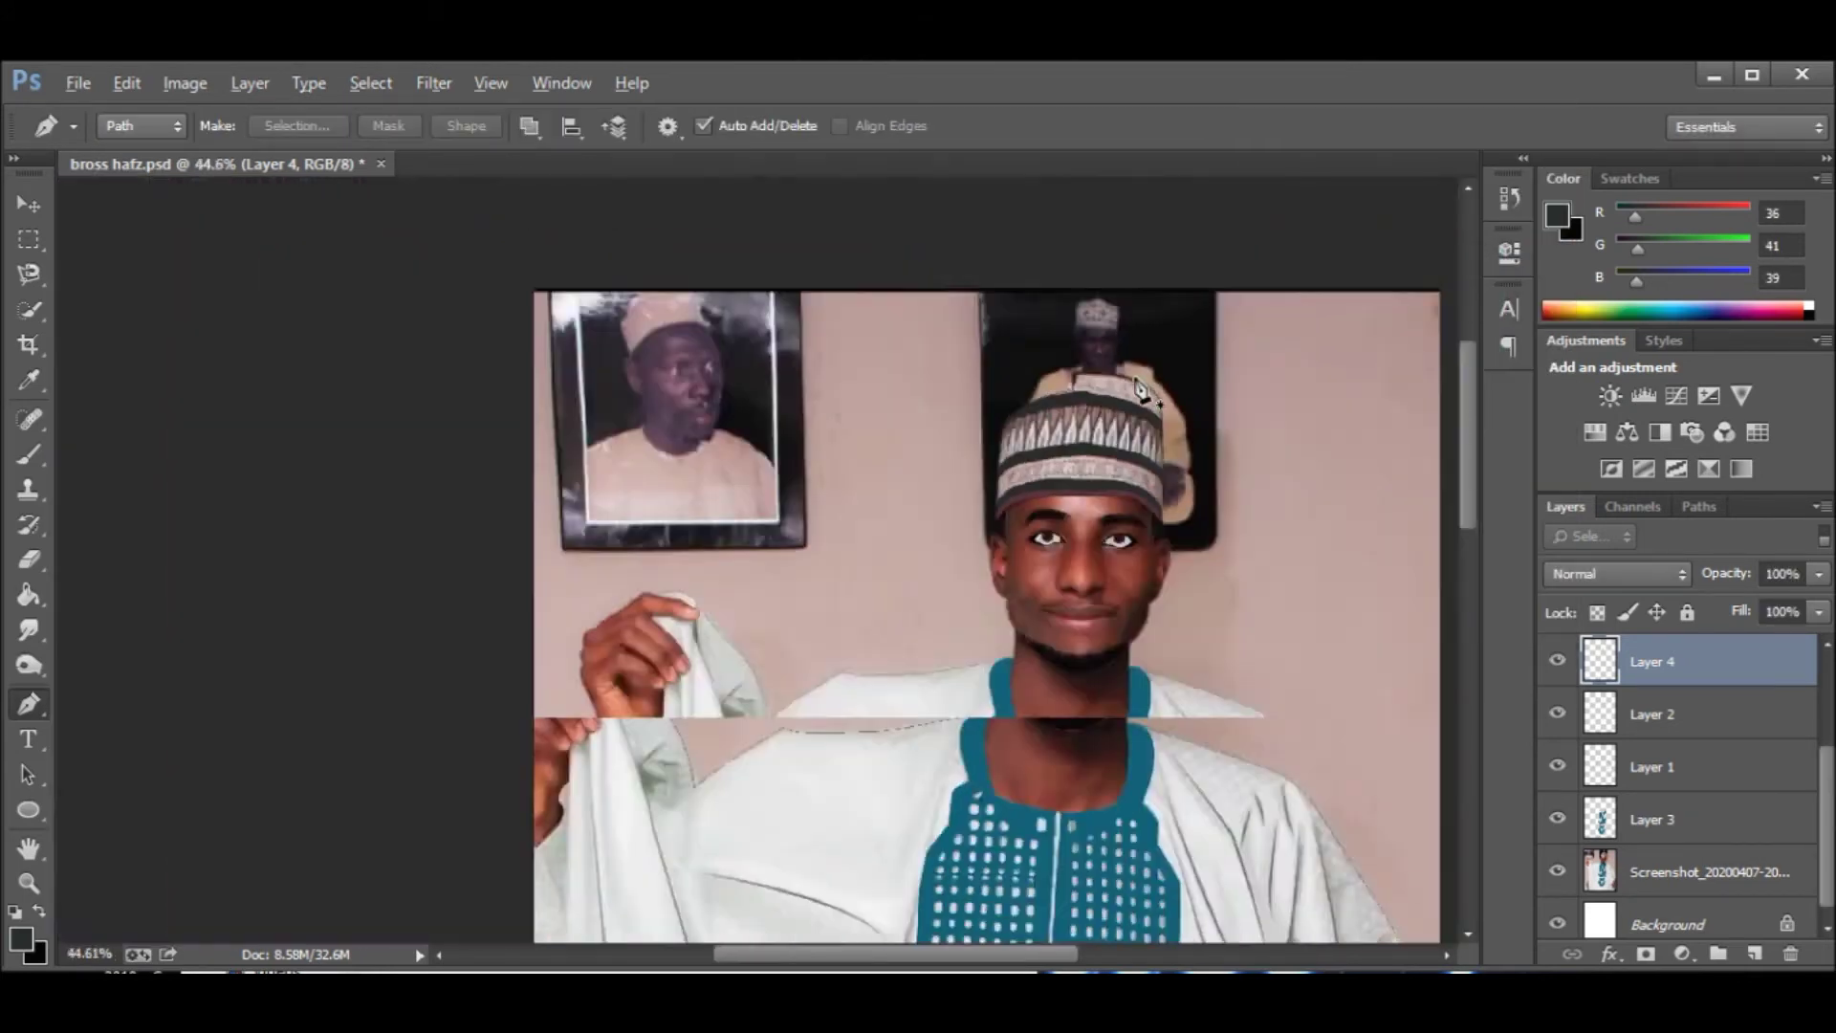
left_click(1755, 953)
left_click_drag(1744, 666, 1744, 741)
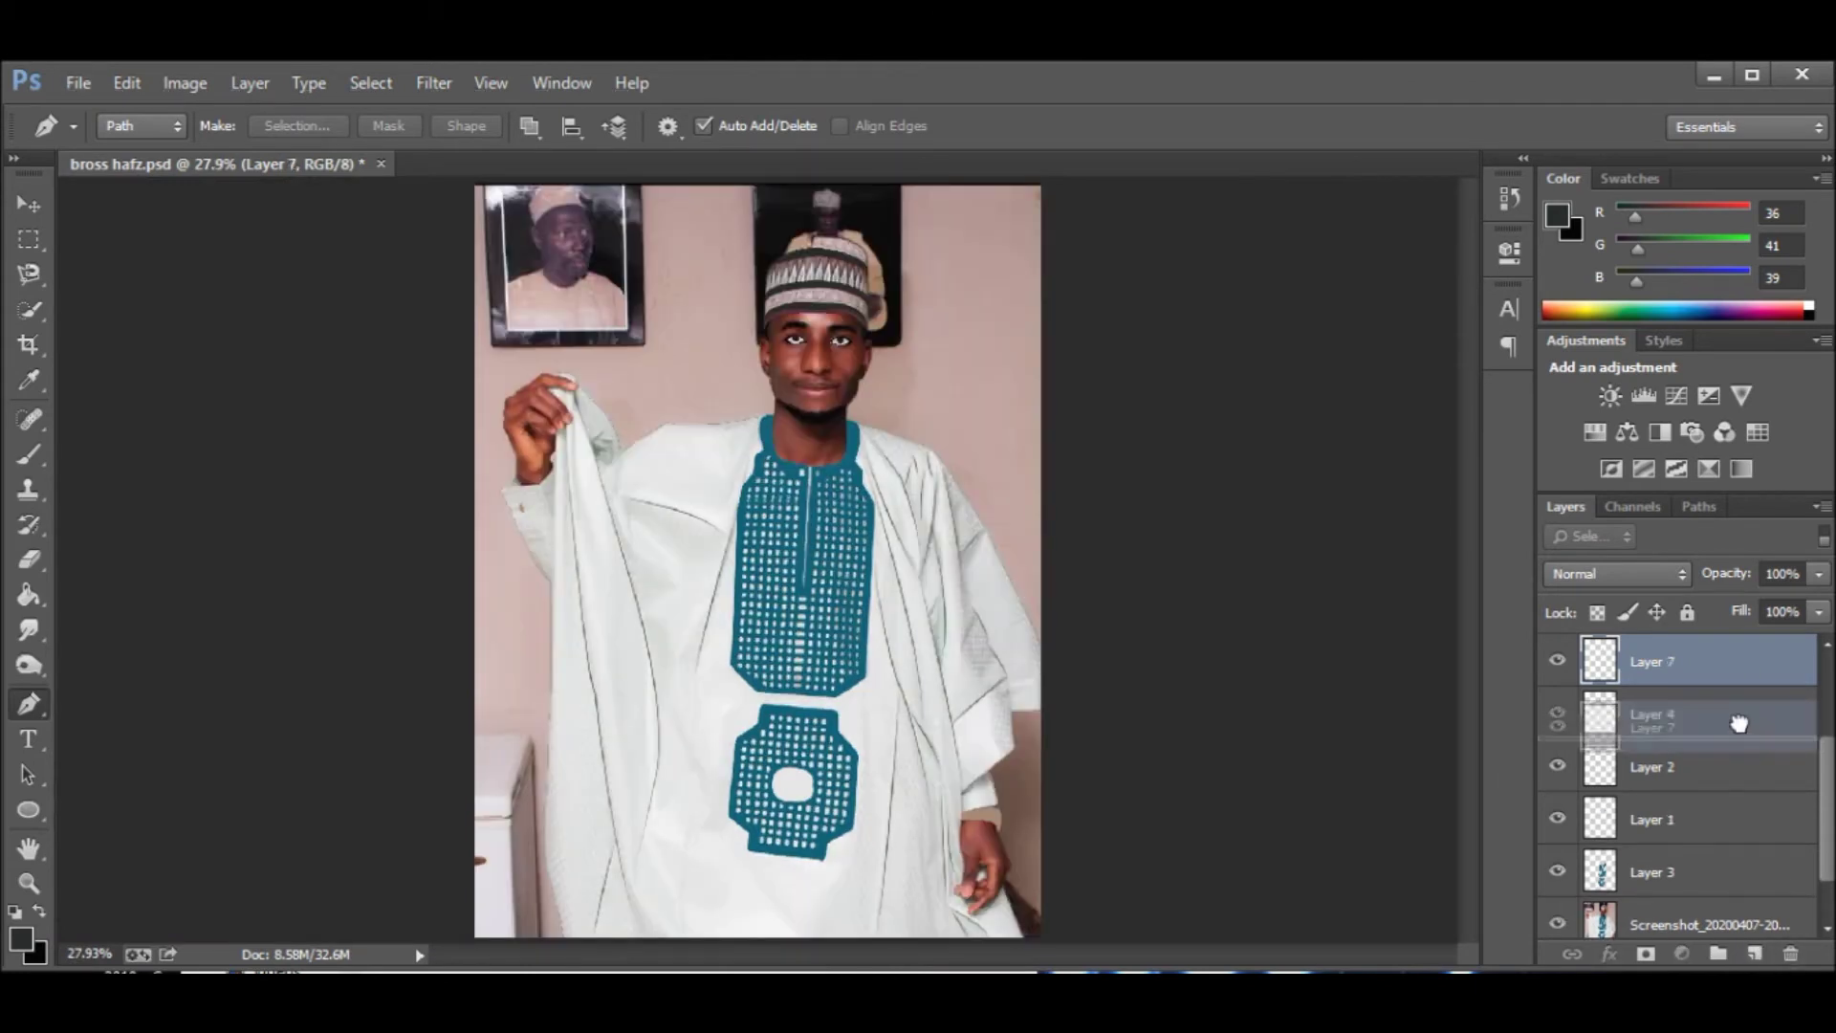
Make Layer 7 active and start the face outline down the side of the face.
scroll(1641, 709, "up", 3)
left_click(1657, 767)
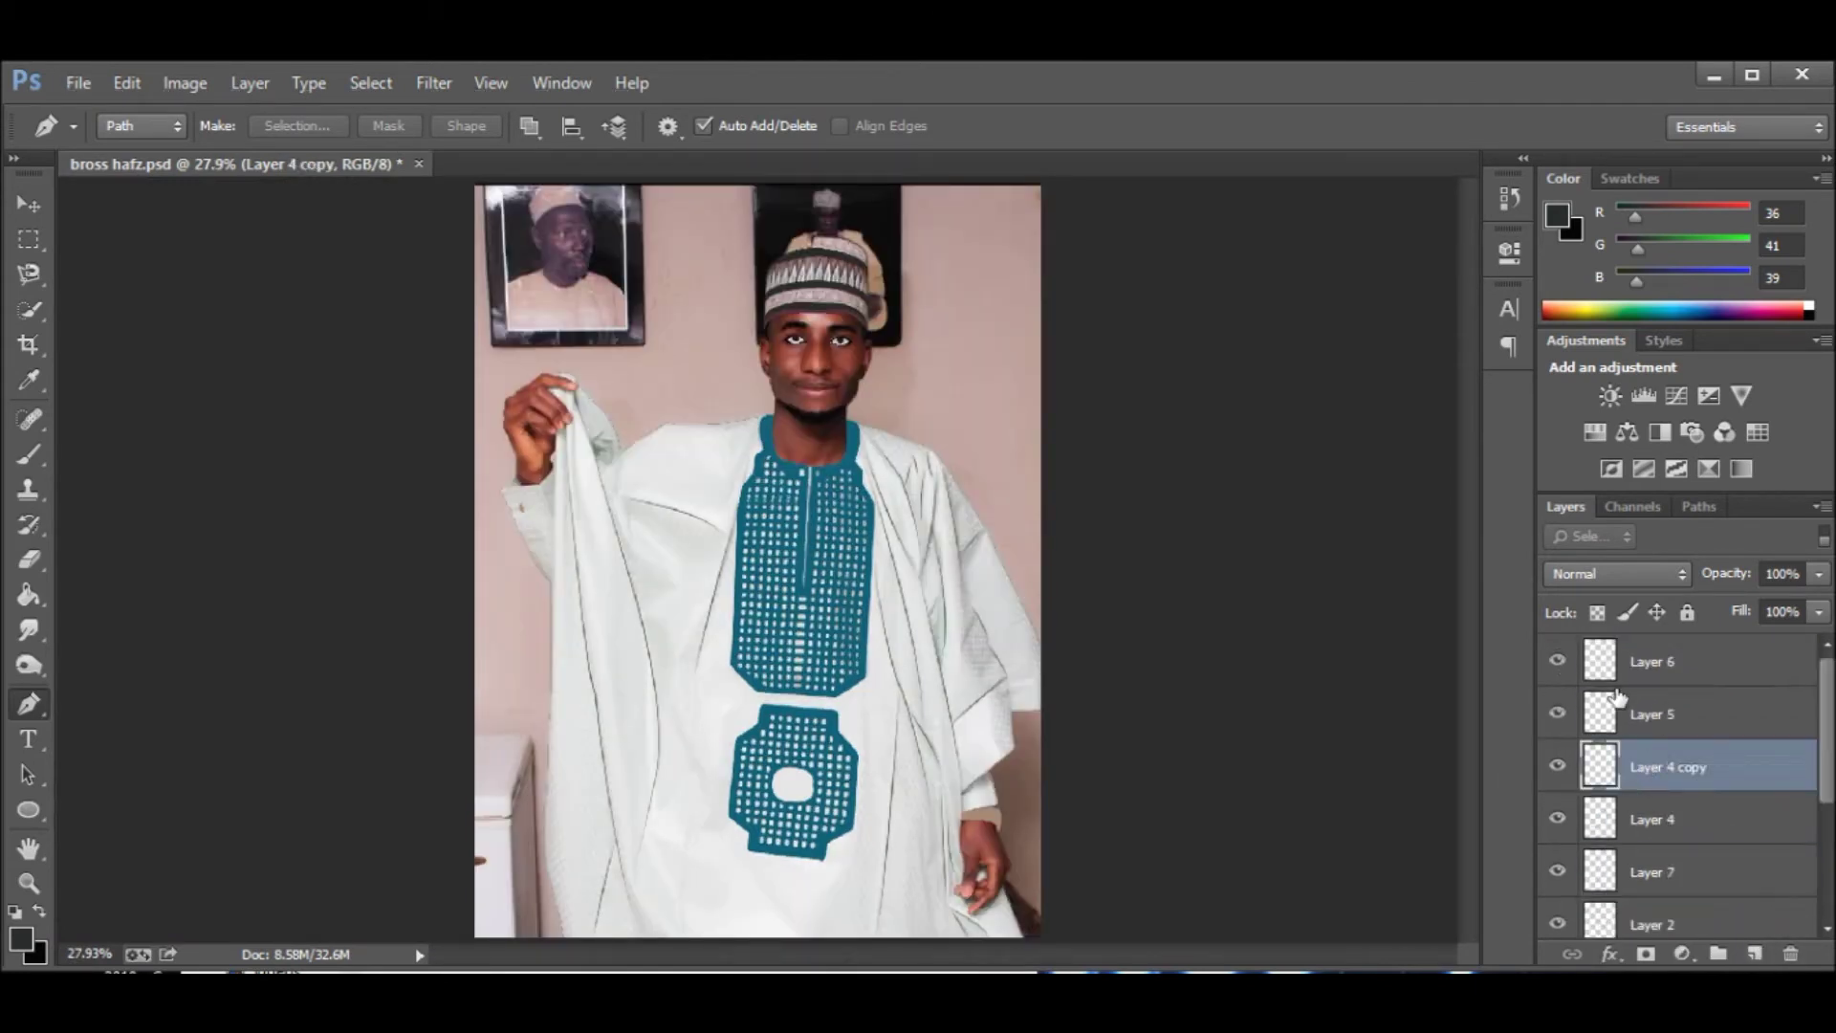
left_click(1652, 871)
scroll(819, 425, "up", 1)
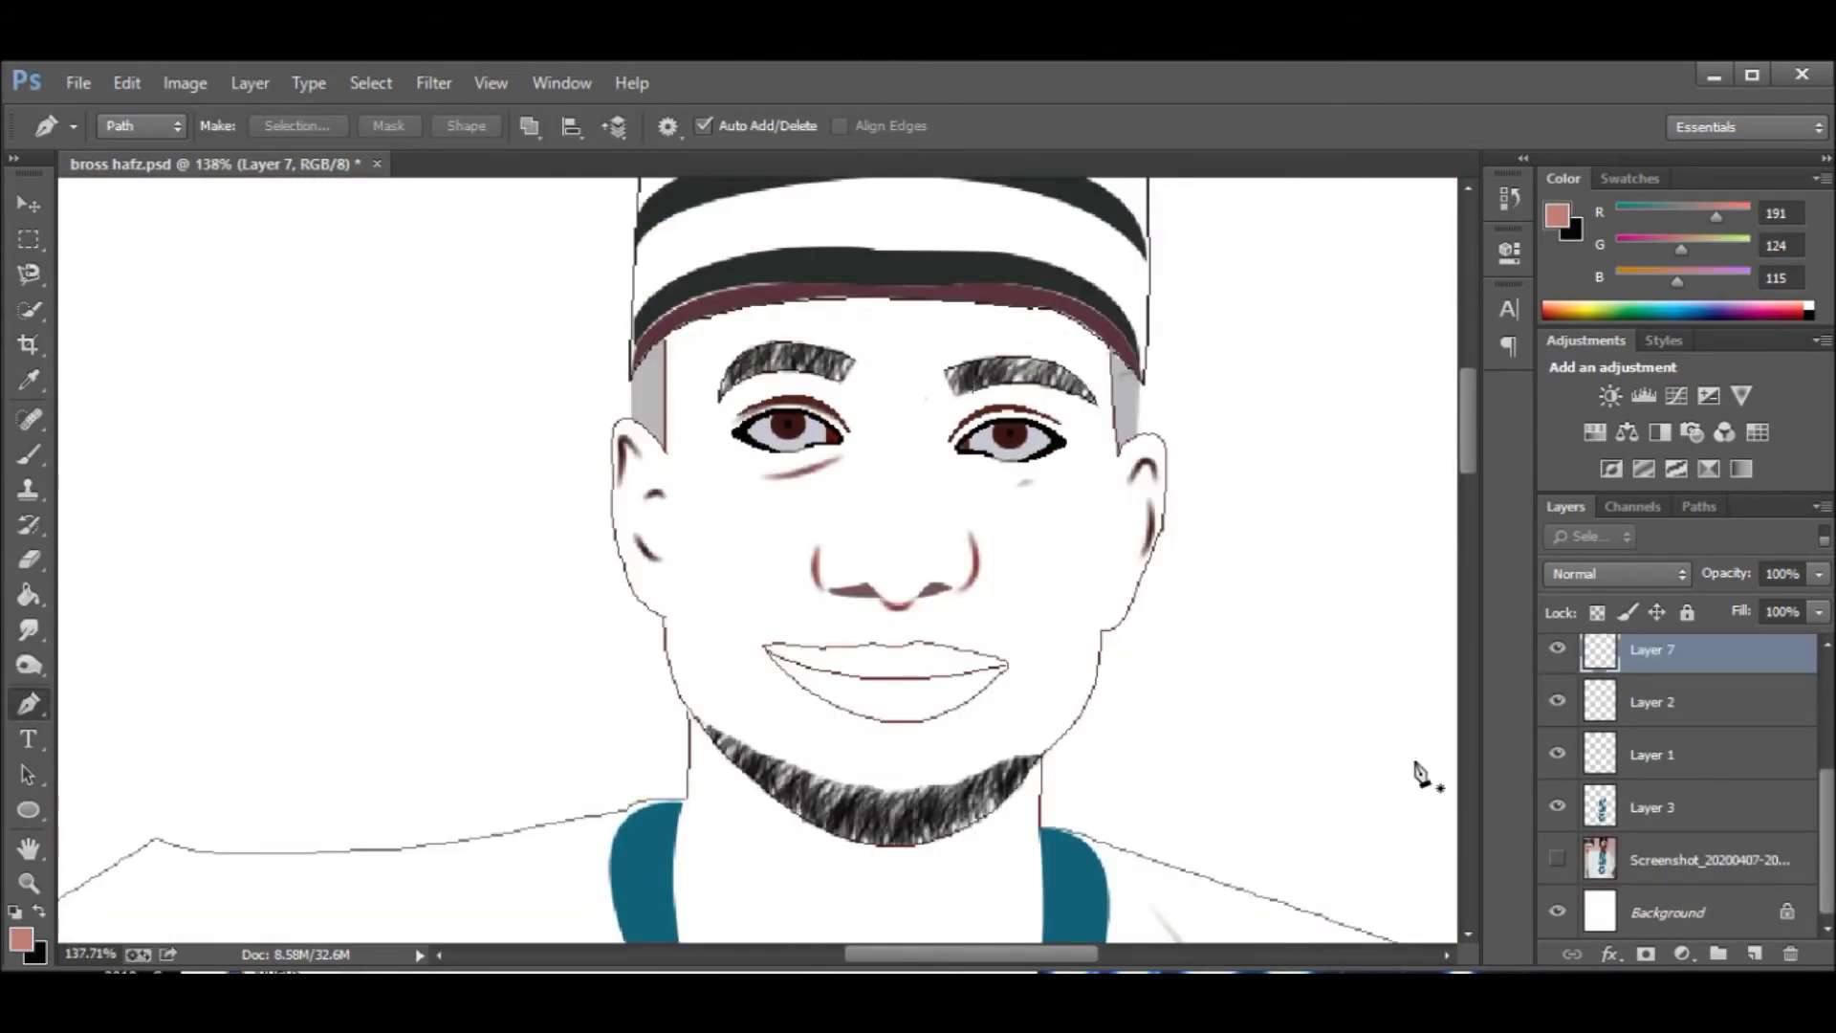
scroll(658, 392, "up", 2)
scroll(727, 316, "up", 3)
left_click(709, 724)
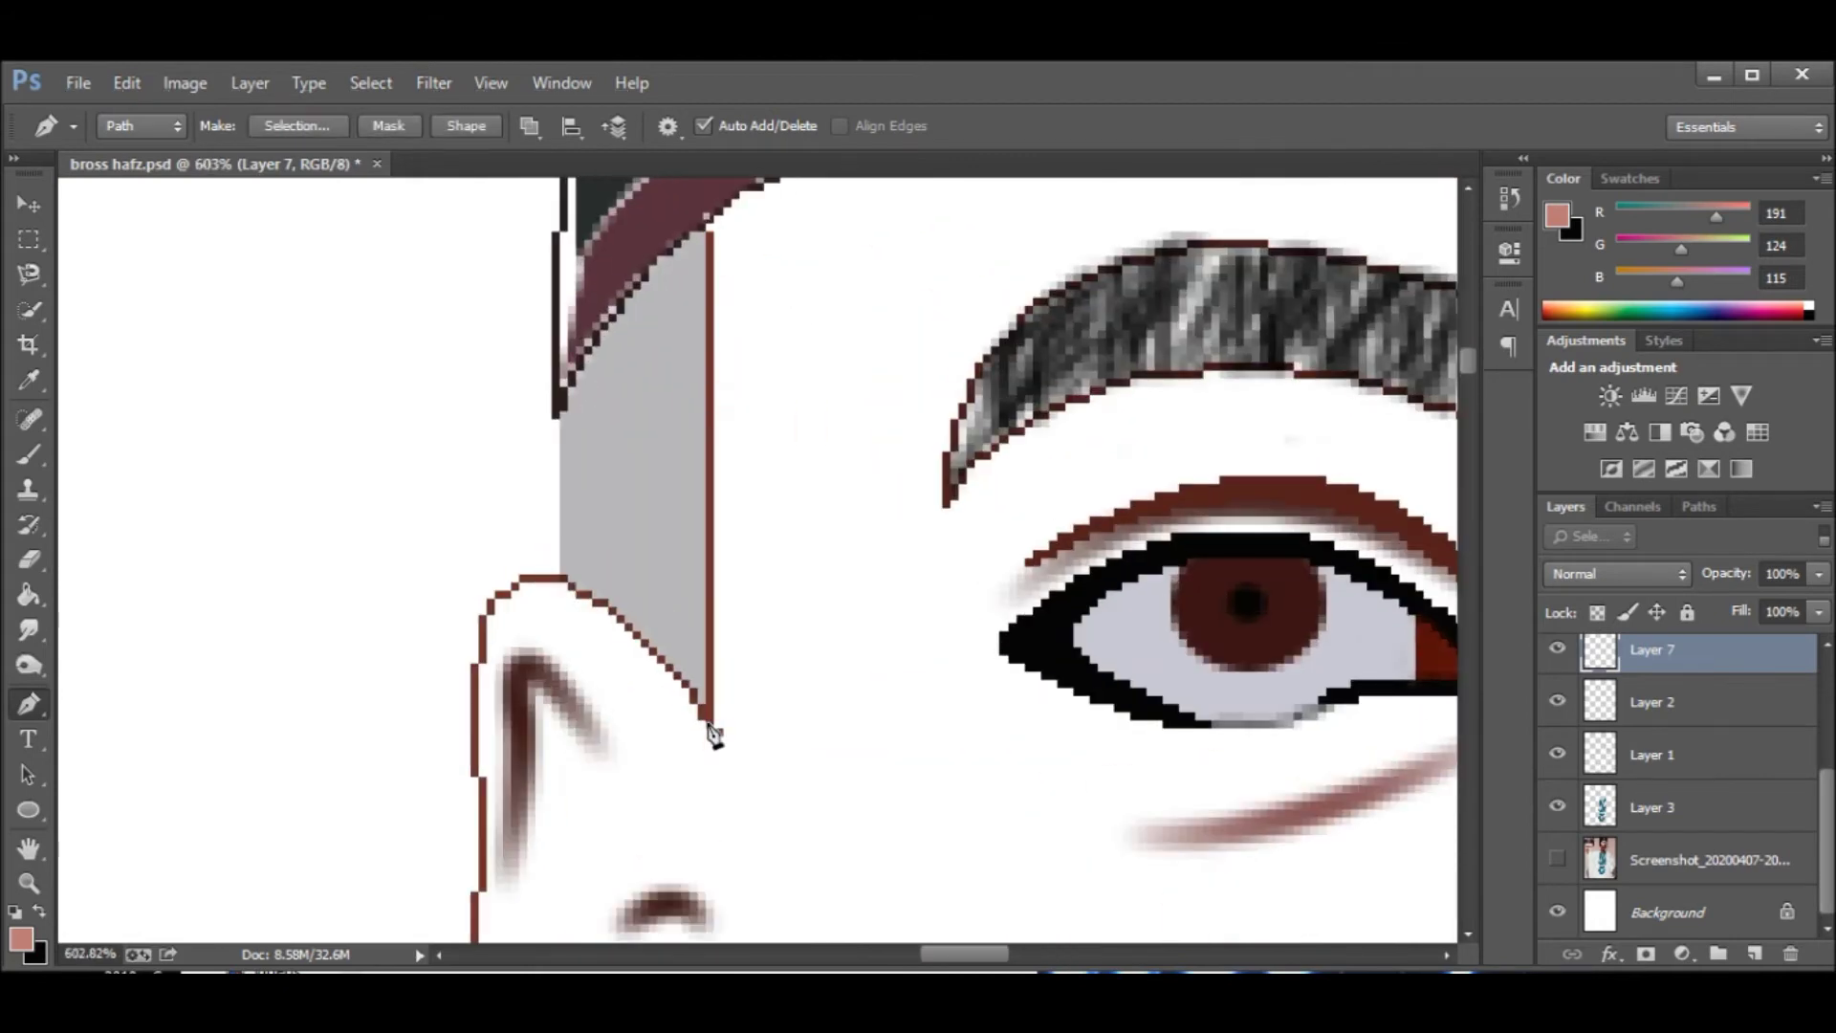
scroll(488, 591, "down", 2)
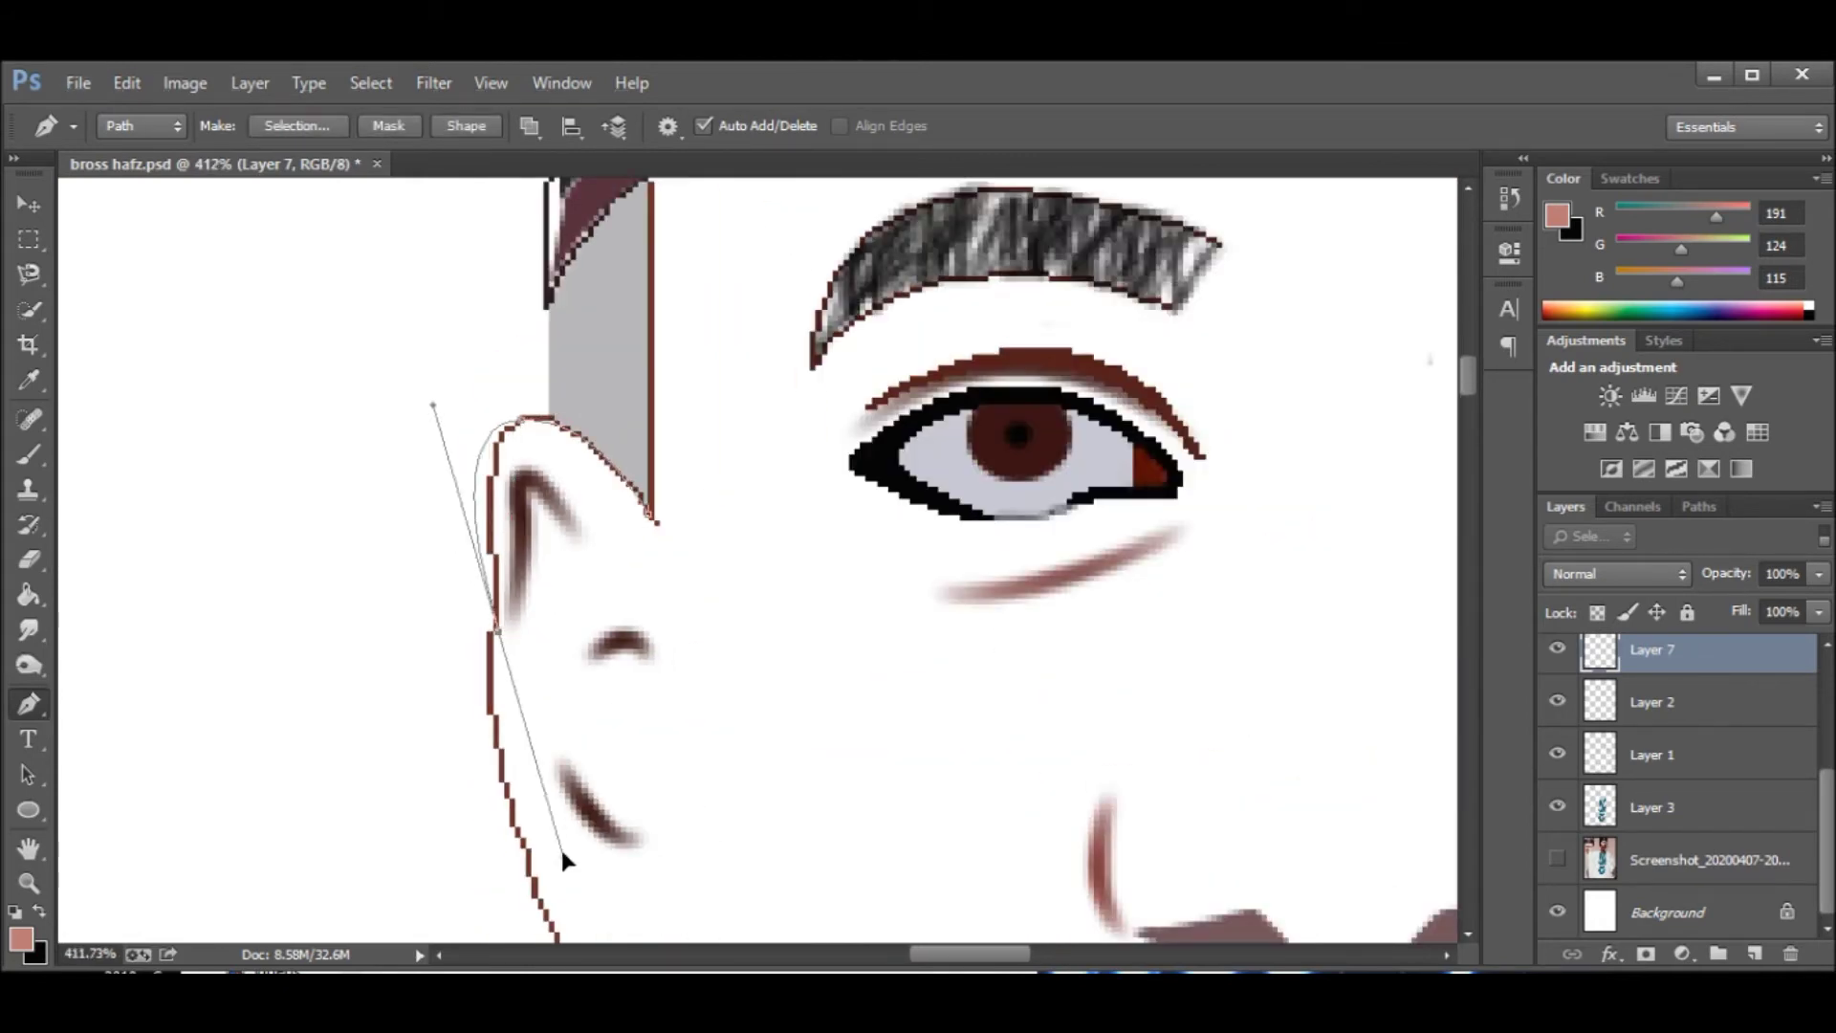
scroll(499, 648, "down", 3)
left_click_drag(643, 774, 830, 831)
scroll(811, 943, "down", 3)
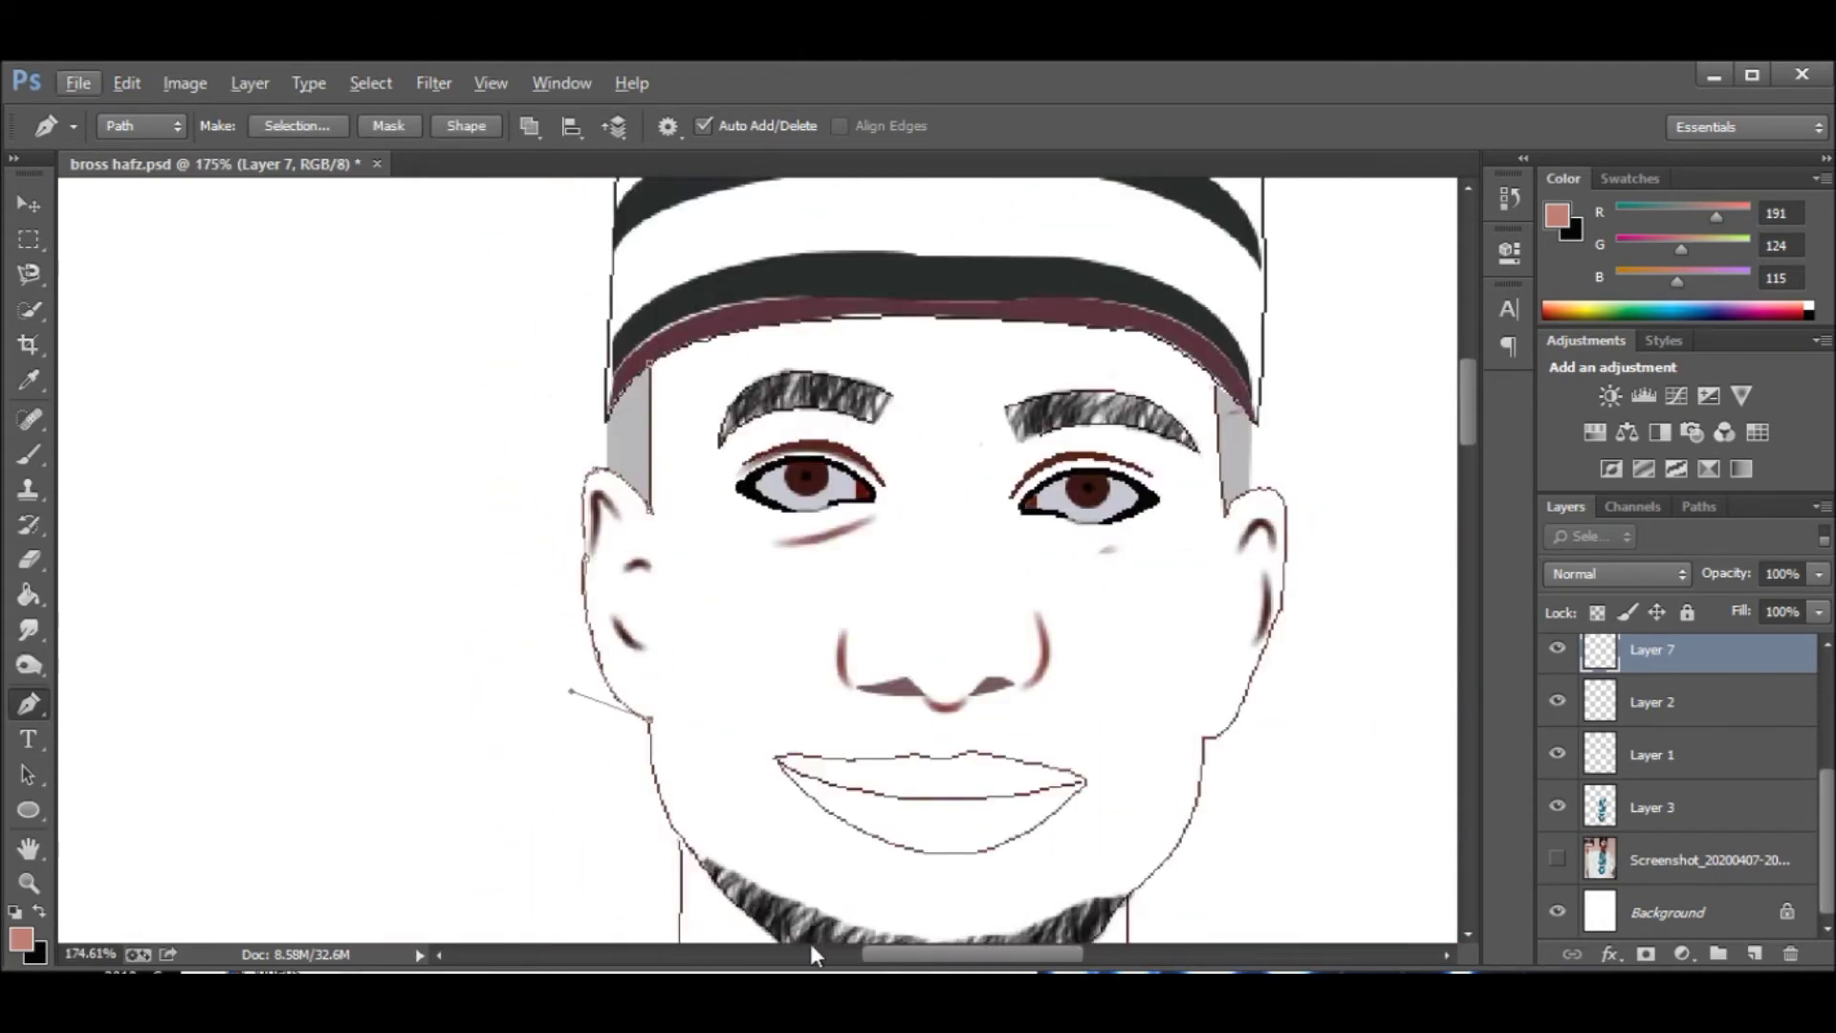
scroll(647, 811, "up", 2)
scroll(636, 620, "up", 2)
scroll(602, 536, "up", 1)
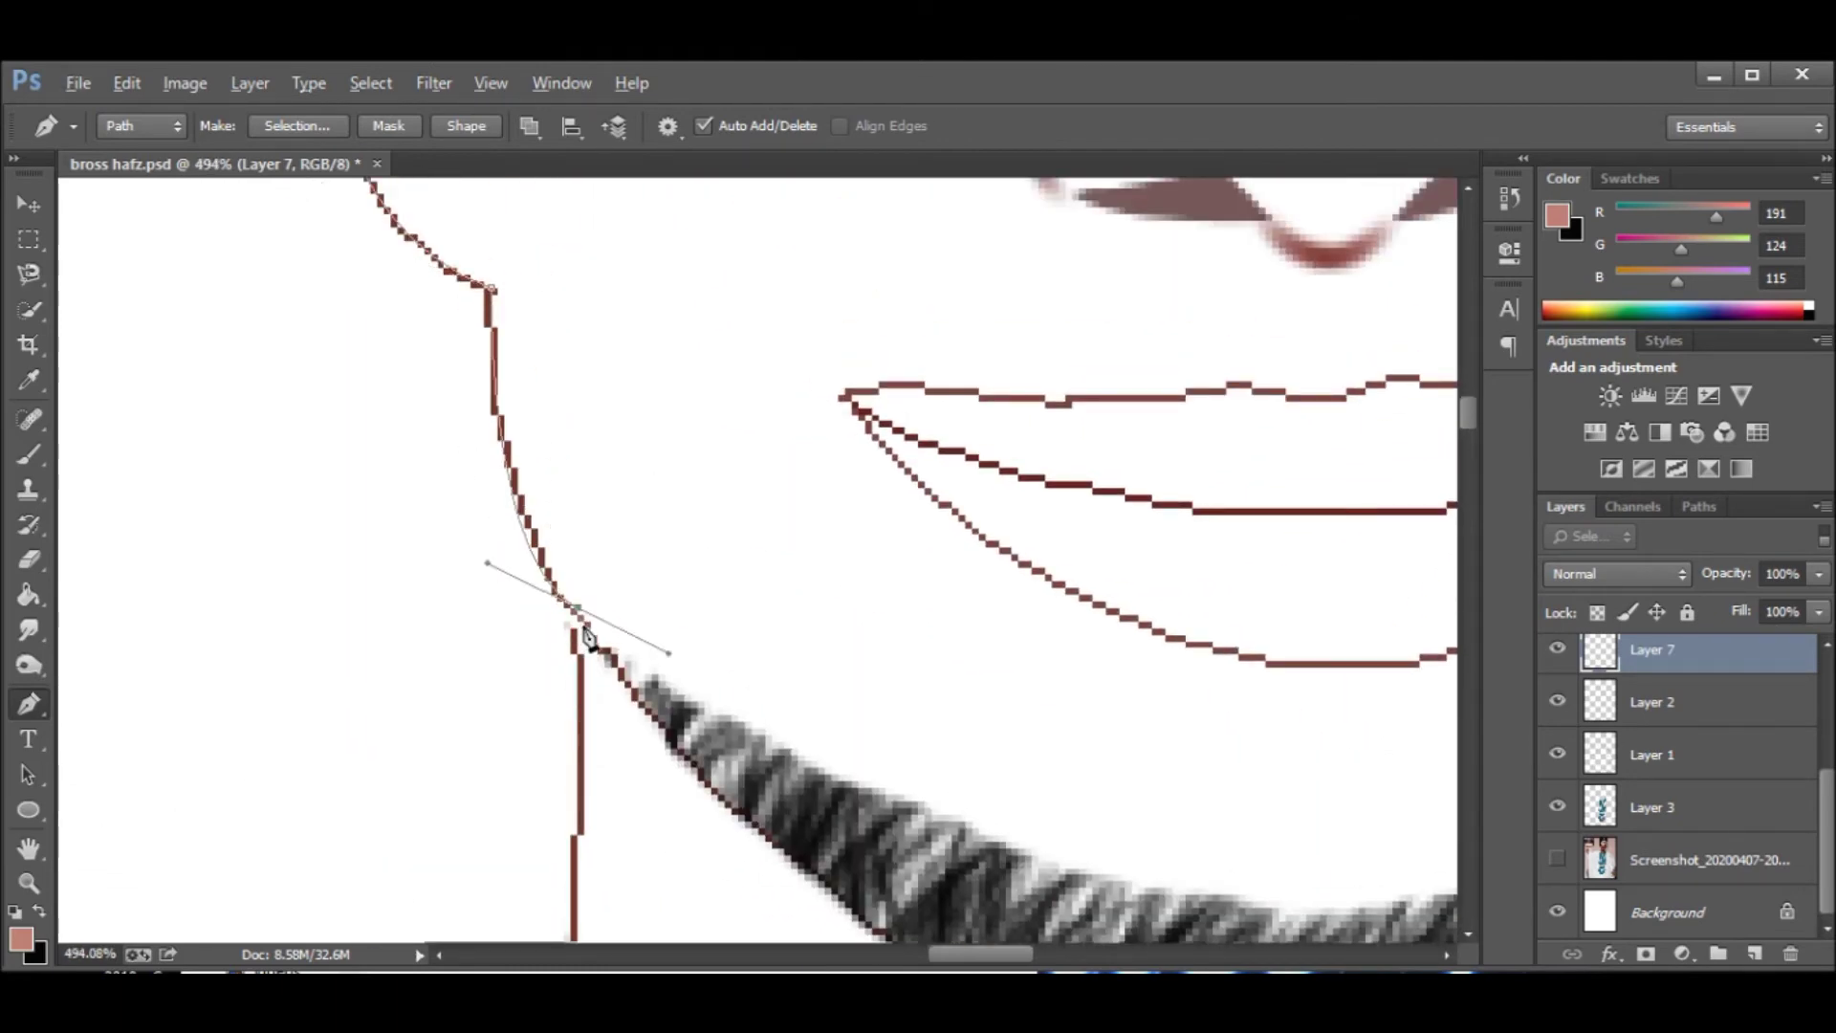
scroll(581, 838, "down", 2)
scroll(560, 842, "down", 4)
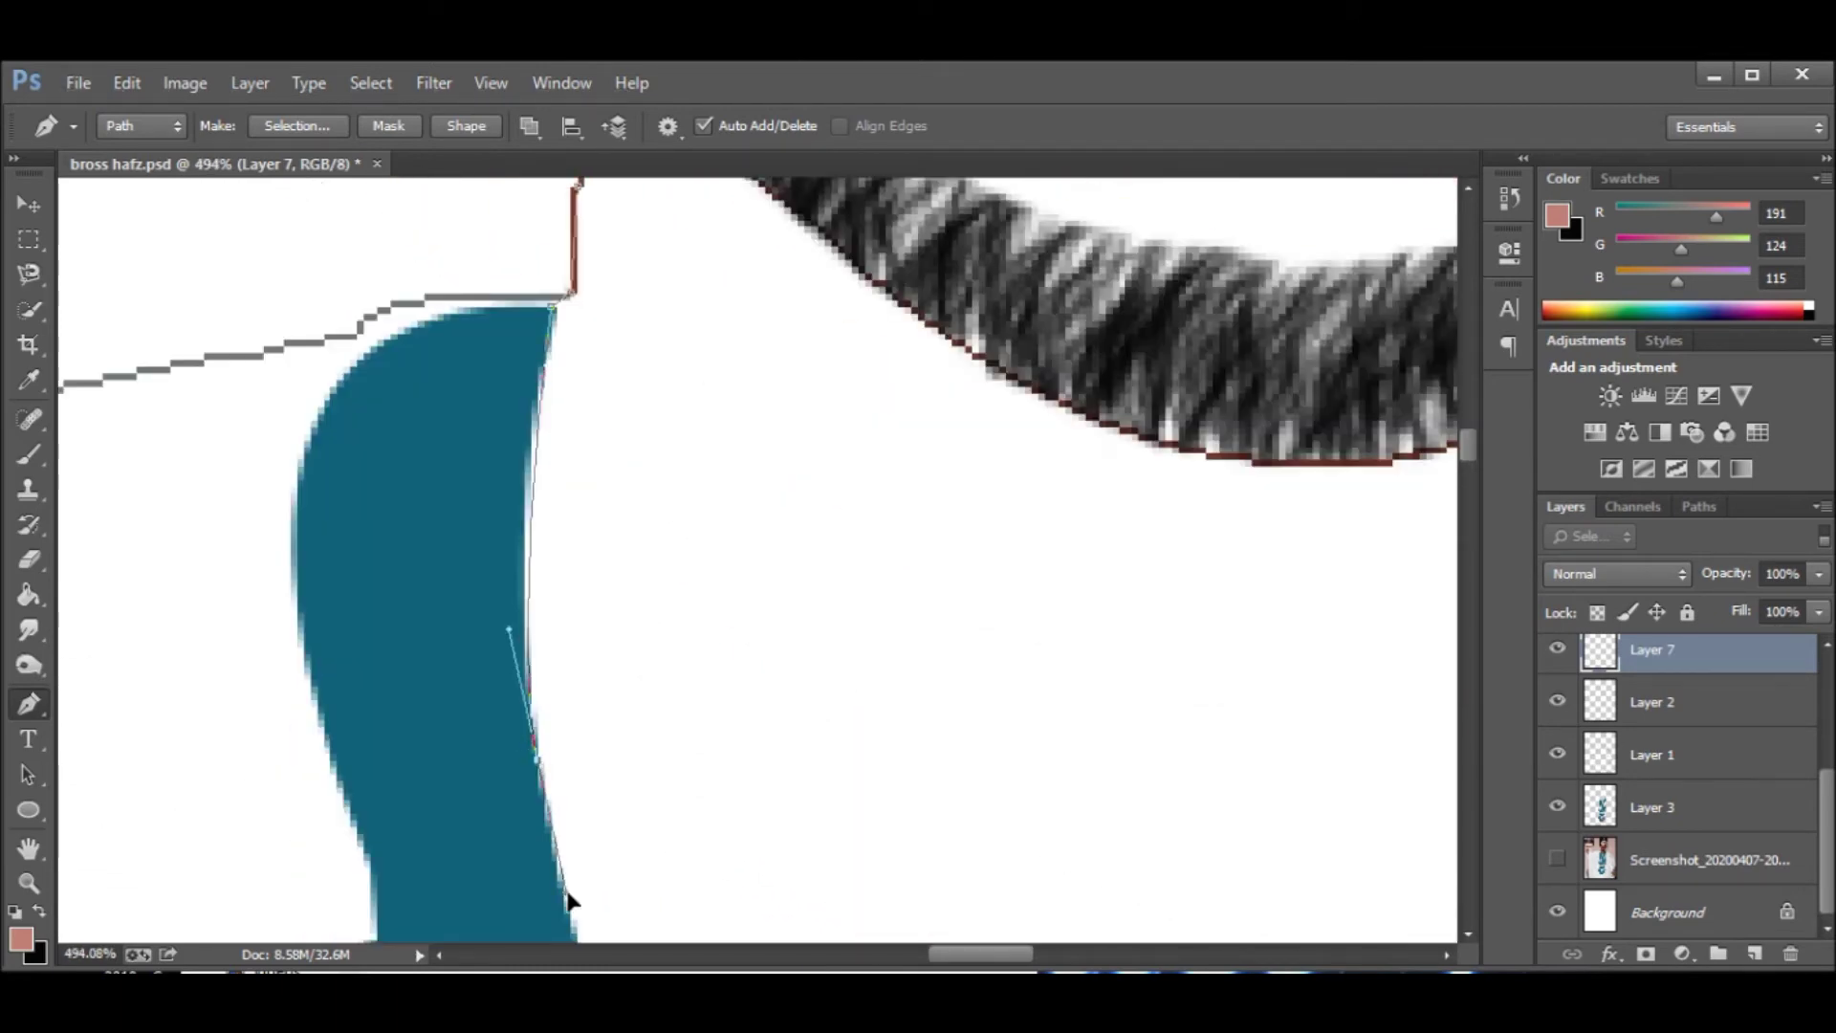
scroll(562, 937, "down", 2)
scroll(562, 942, "down", 2)
scroll(683, 897, "up", 2)
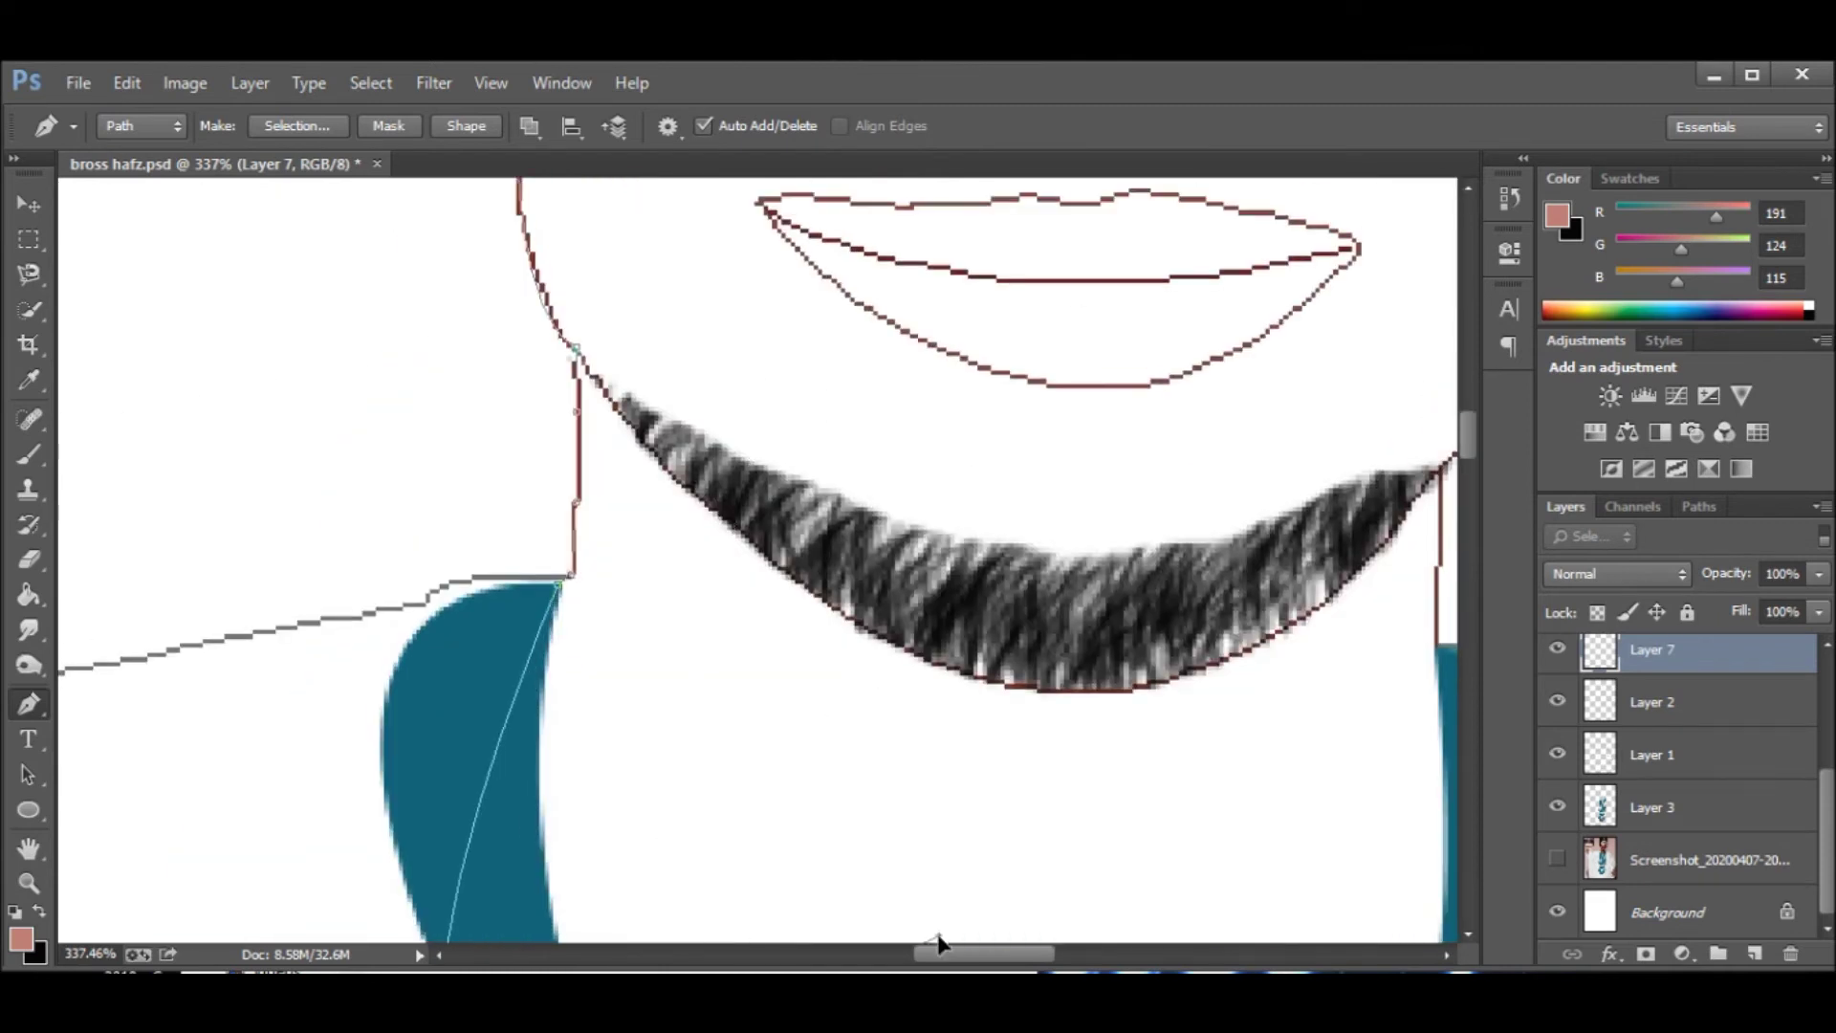
scroll(745, 918, "down", 4)
scroll(722, 920, "down", 1)
scroll(778, 635, "down", 2)
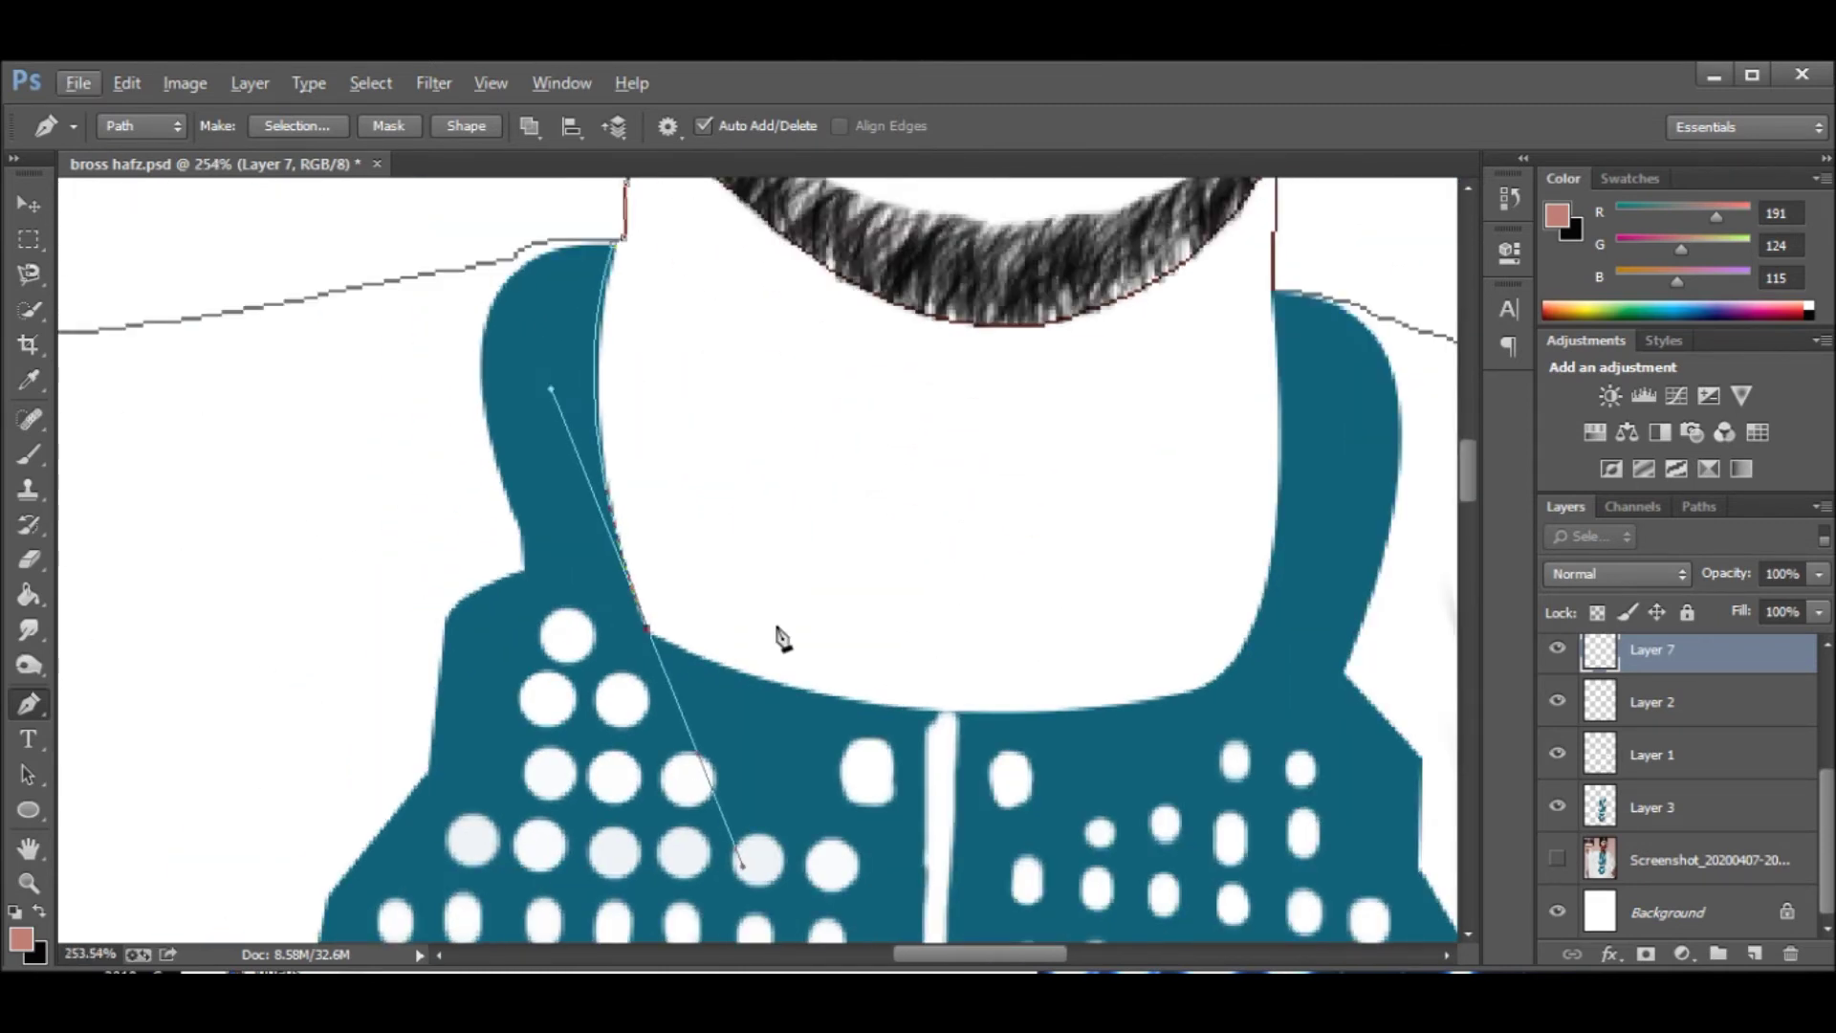
Continue the face outline along the neckline and up the right jaw.
left_click_drag(940, 716, 1009, 710)
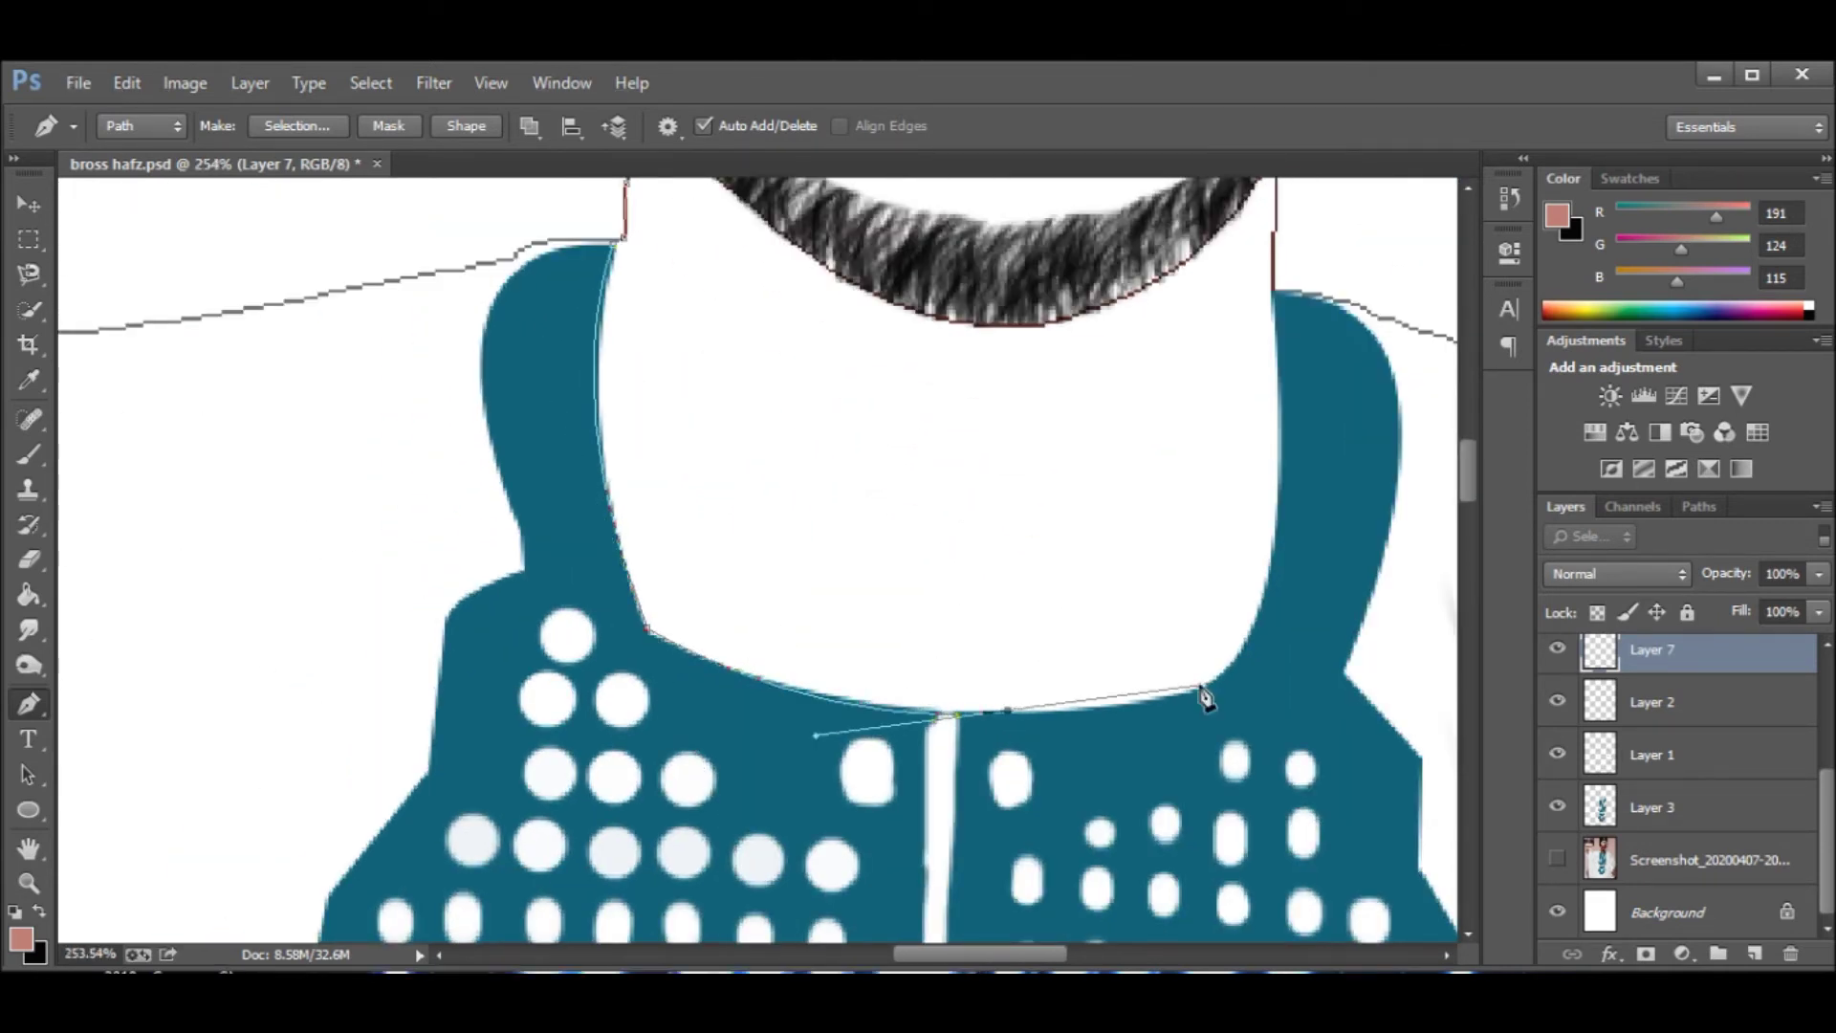
left_click(1273, 568)
left_click_drag(1272, 292, 1212, 194)
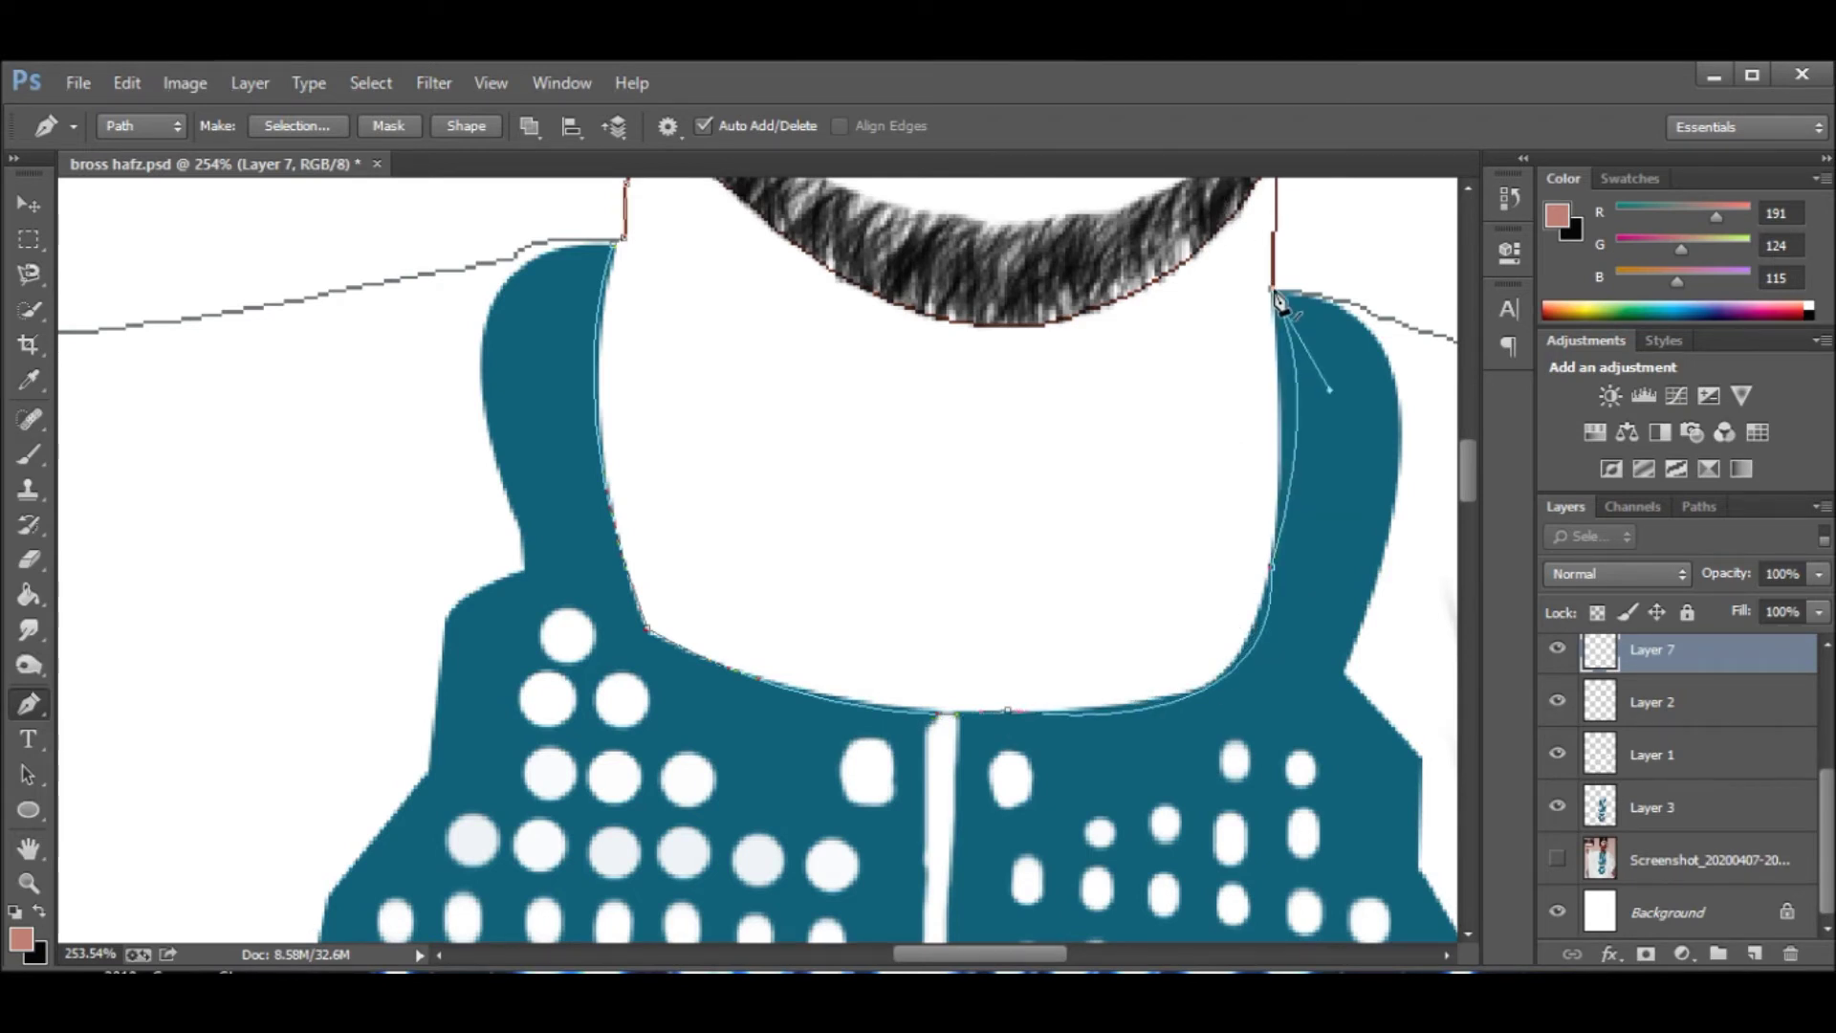
scroll(1279, 301, "up", 3)
scroll(1386, 382, "up", 2)
left_click_drag(1386, 368, 1358, 202)
scroll(1374, 325, "up", 1)
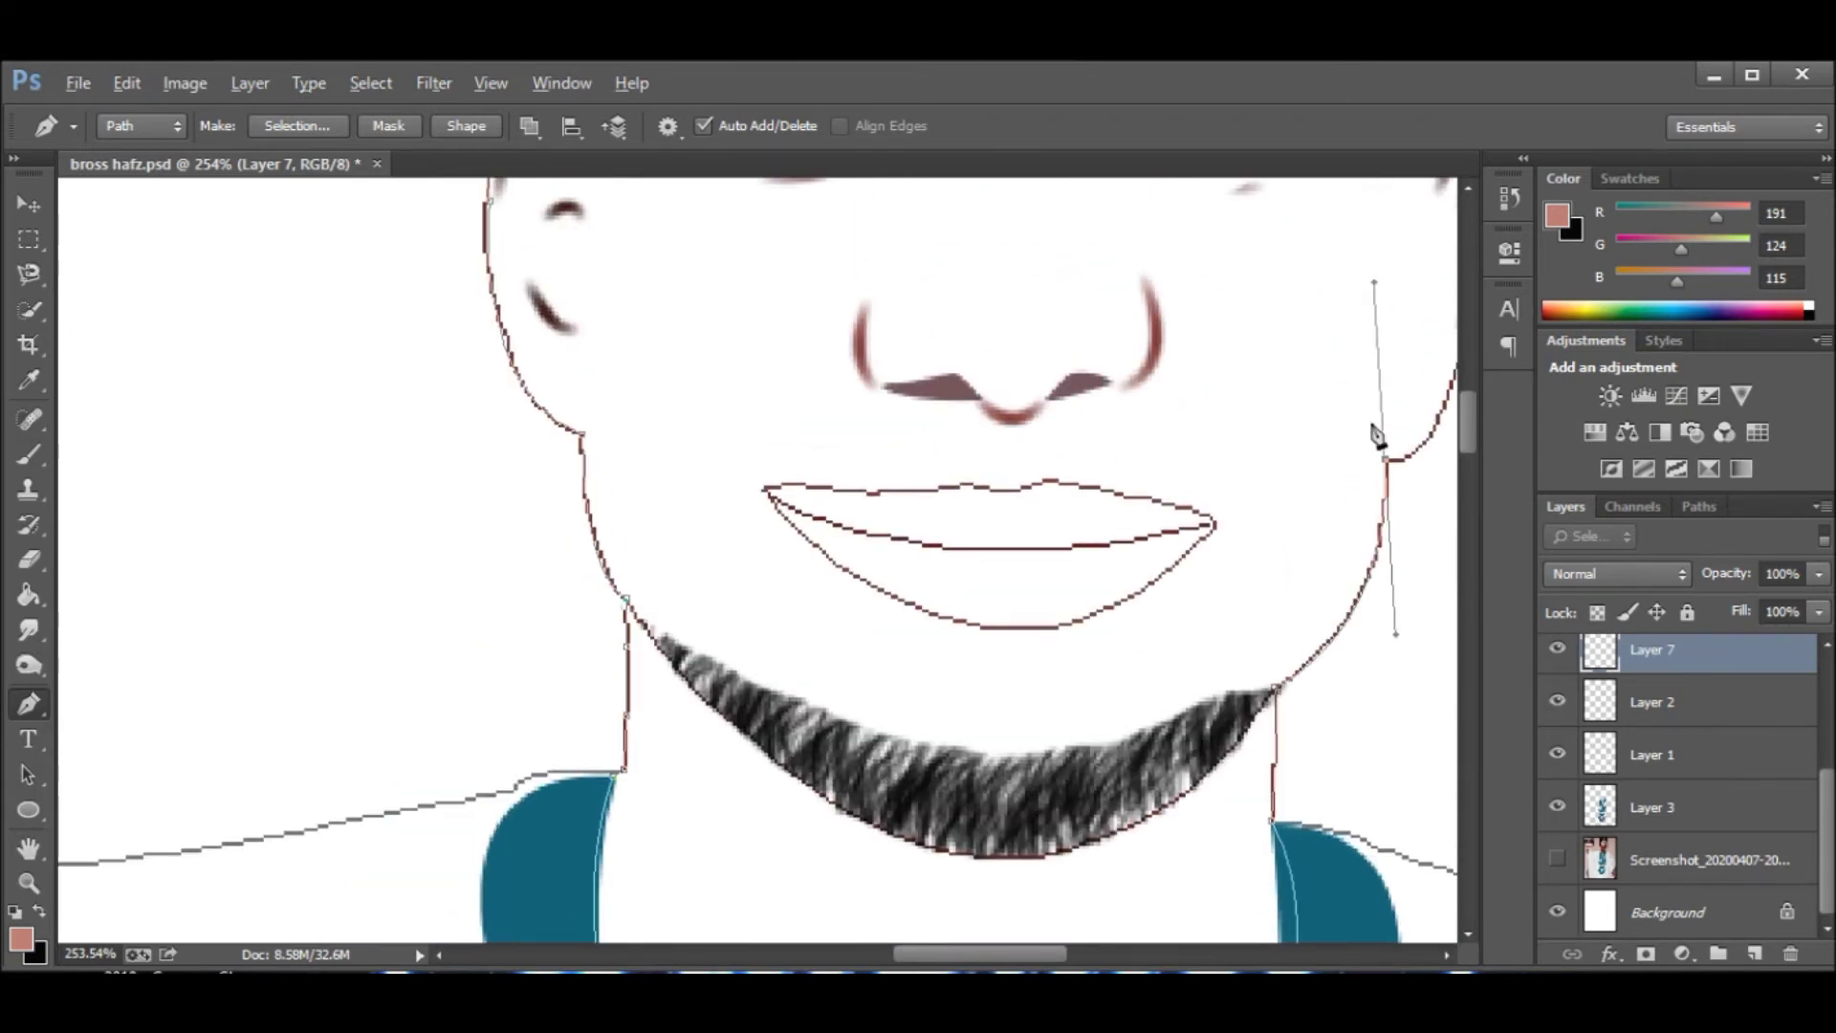
scroll(1374, 325, "down", 5)
scroll(540, 633, "up", 5)
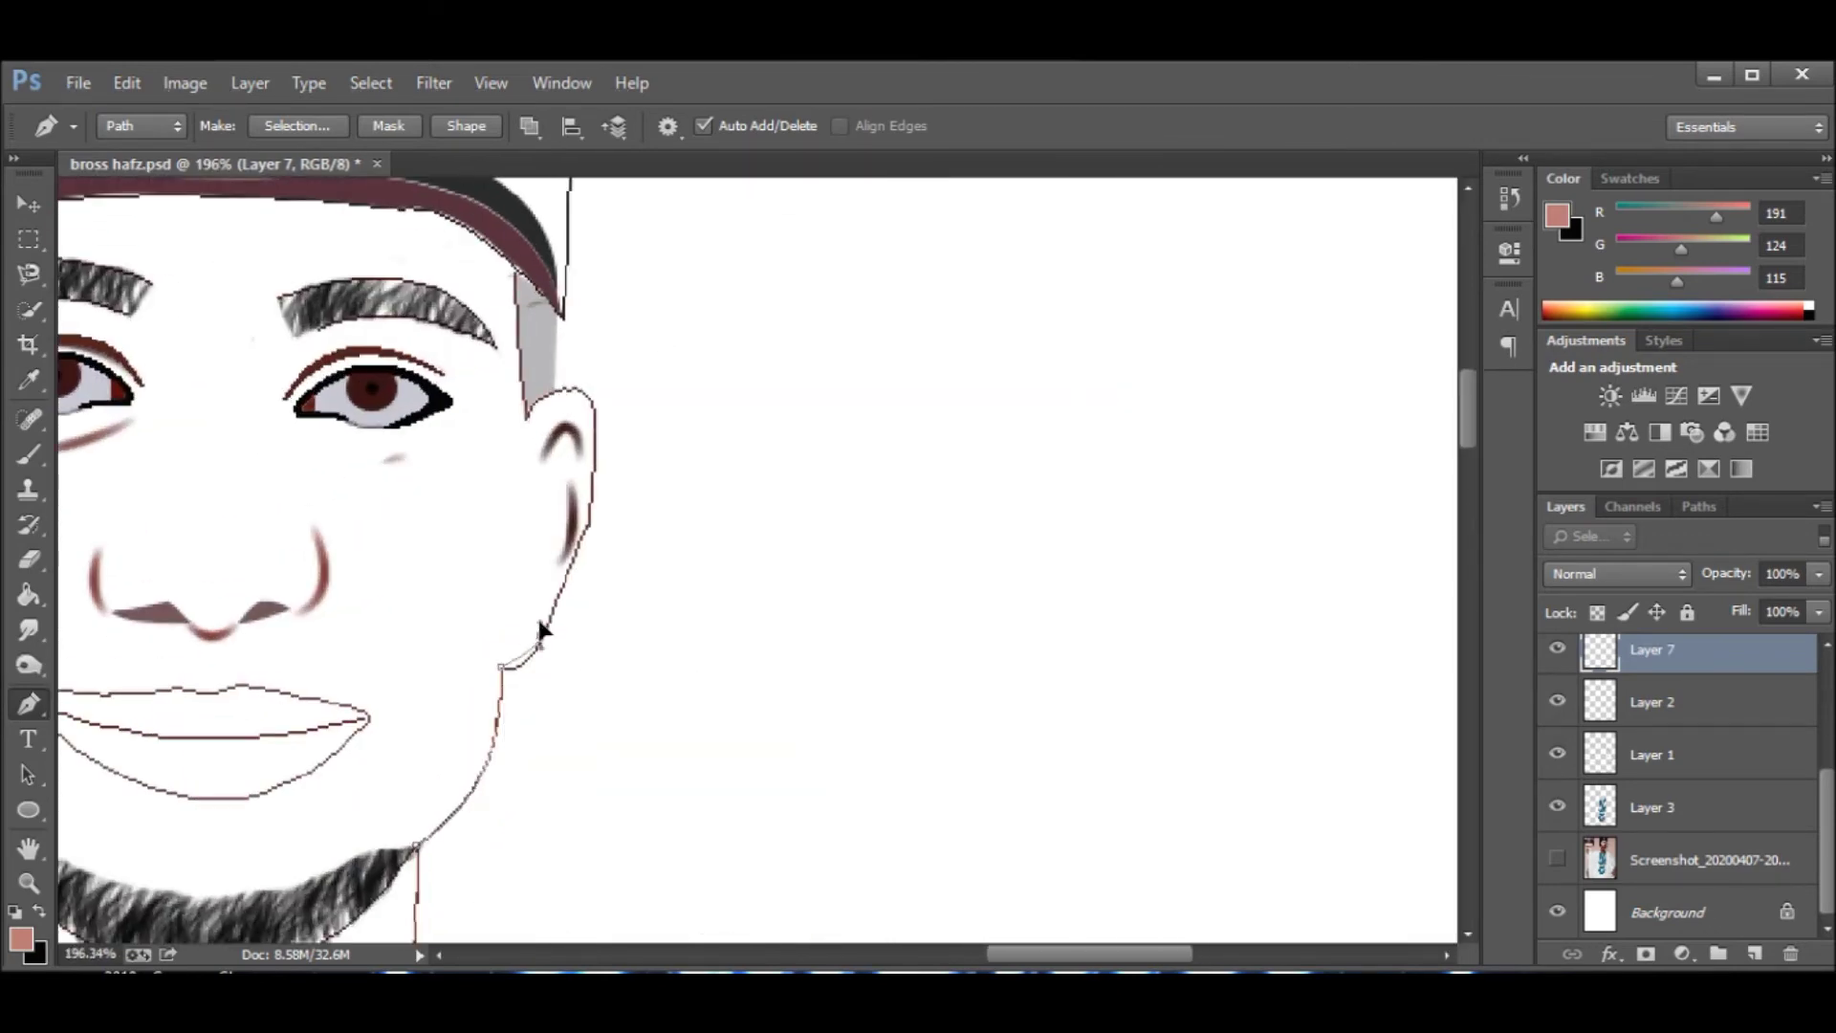
left_click_drag(470, 507, 412, 519)
scroll(412, 210, "down", 4)
scroll(698, 293, "up", 5)
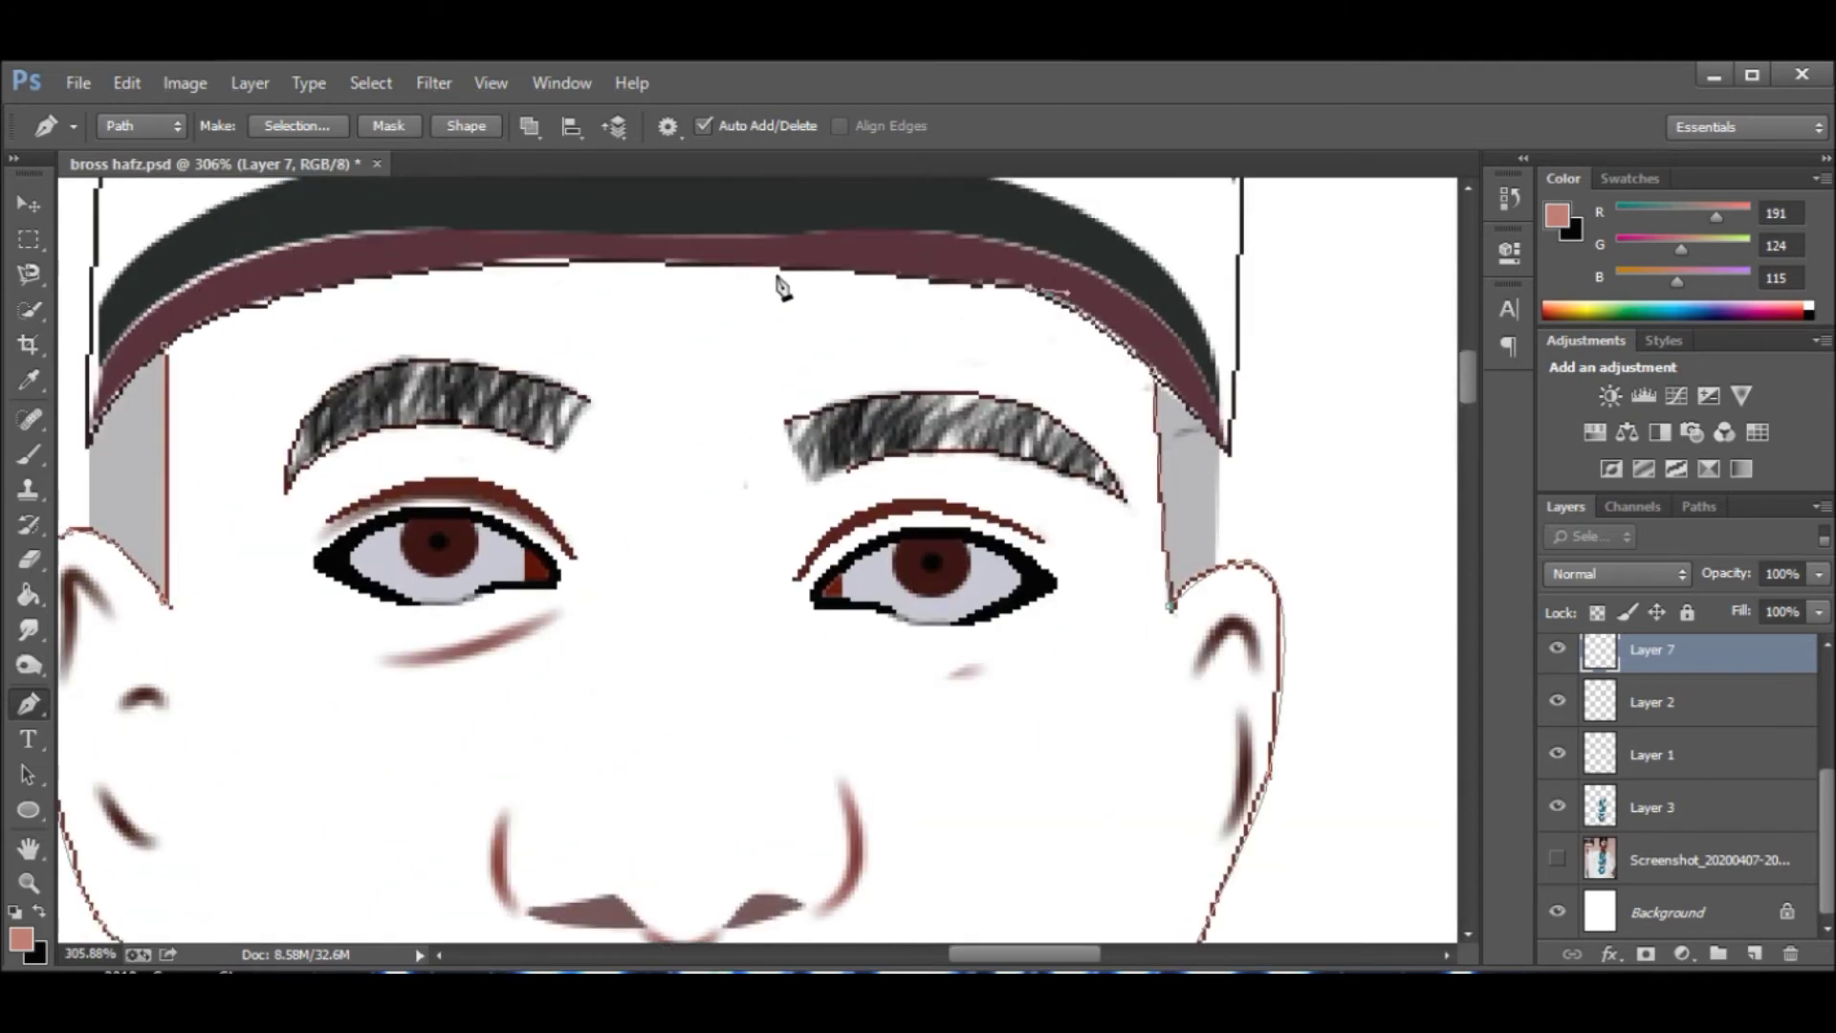
Fill the face path with the skin colour and move Layer 7 below Layer 2.
right_click(250, 448)
left_click(306, 550)
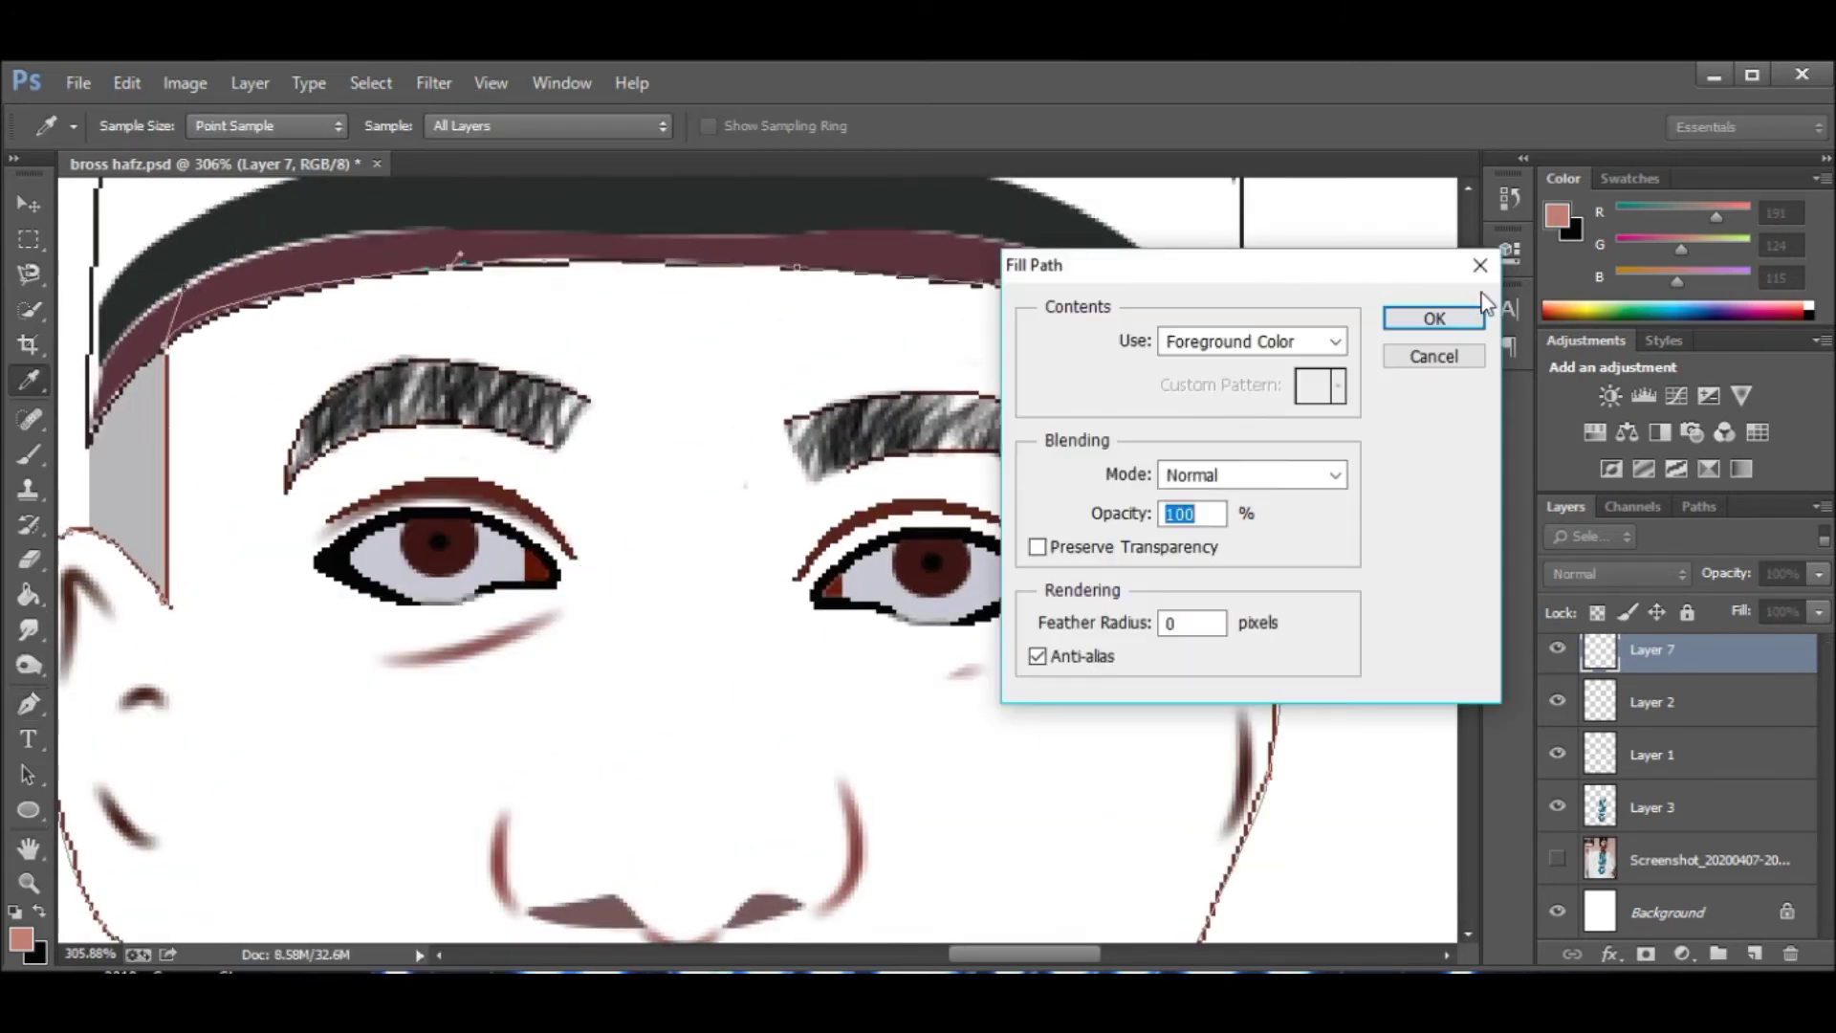
left_click(1426, 315)
scroll(1140, 393, "down", 2)
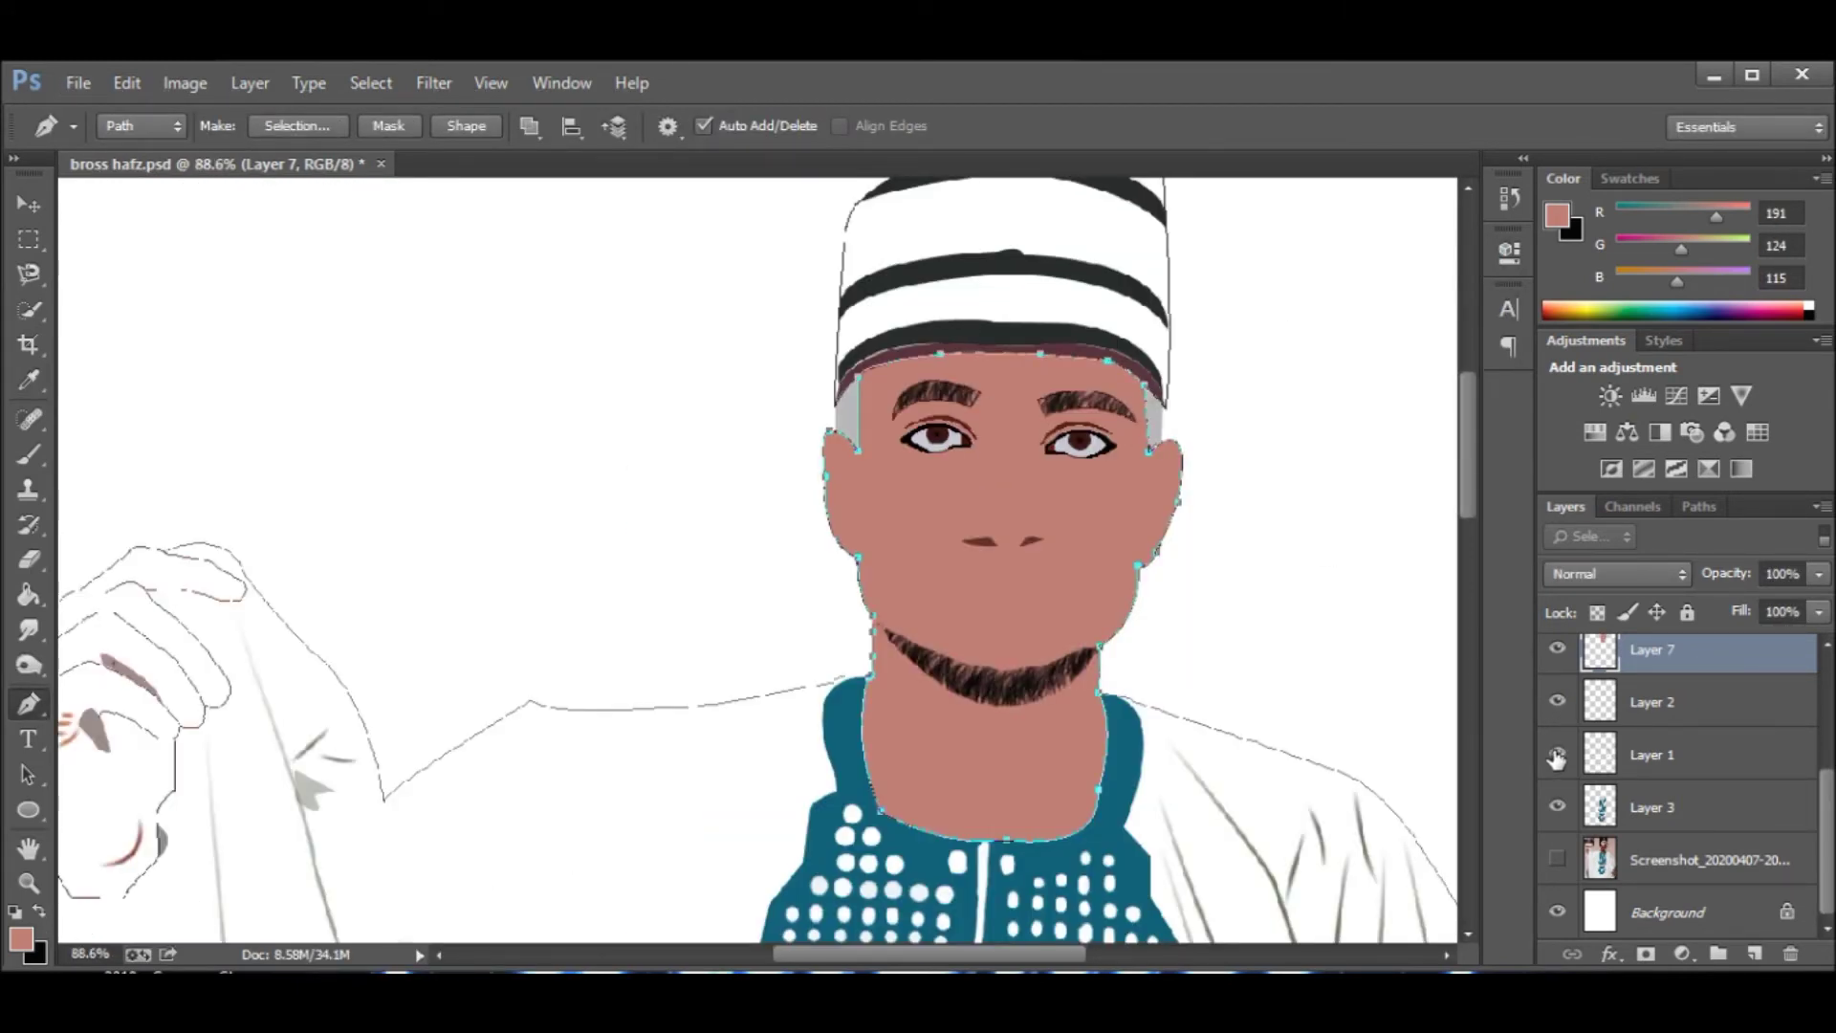
scroll(1557, 758, "up", 3)
left_click_drag(1643, 875, 1664, 942)
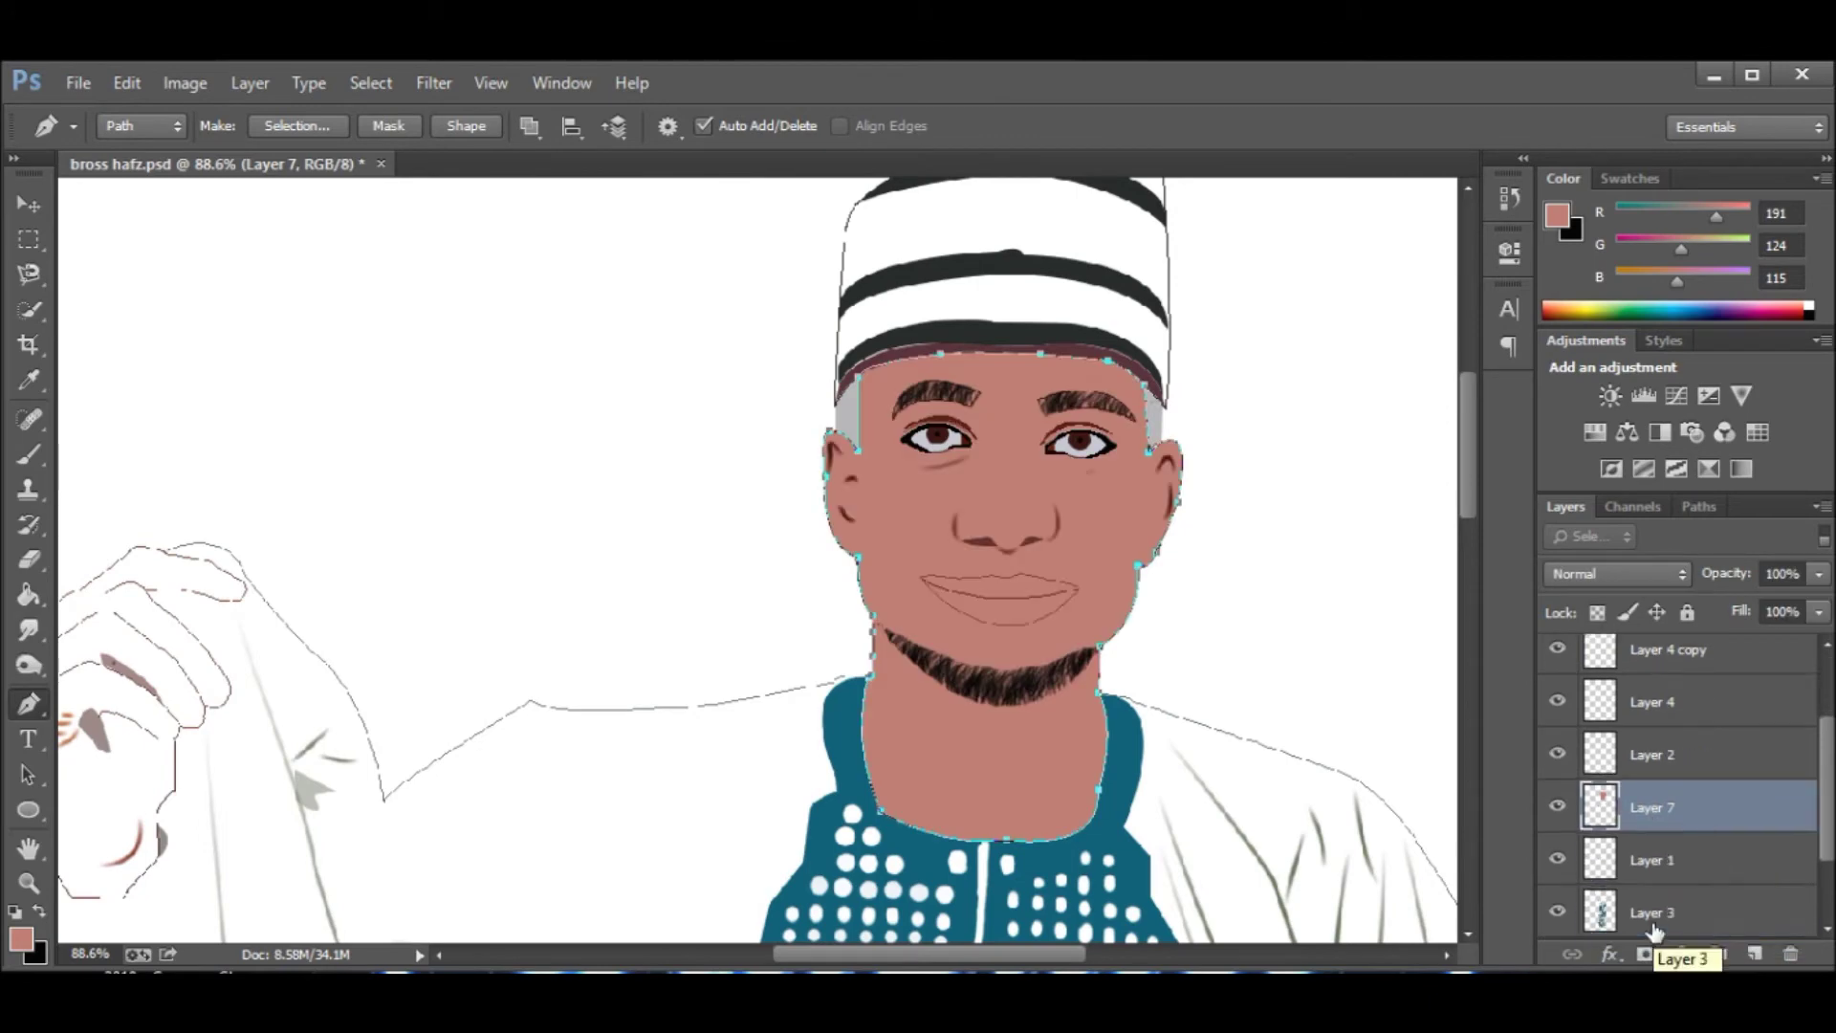
scroll(841, 383, "up", 4)
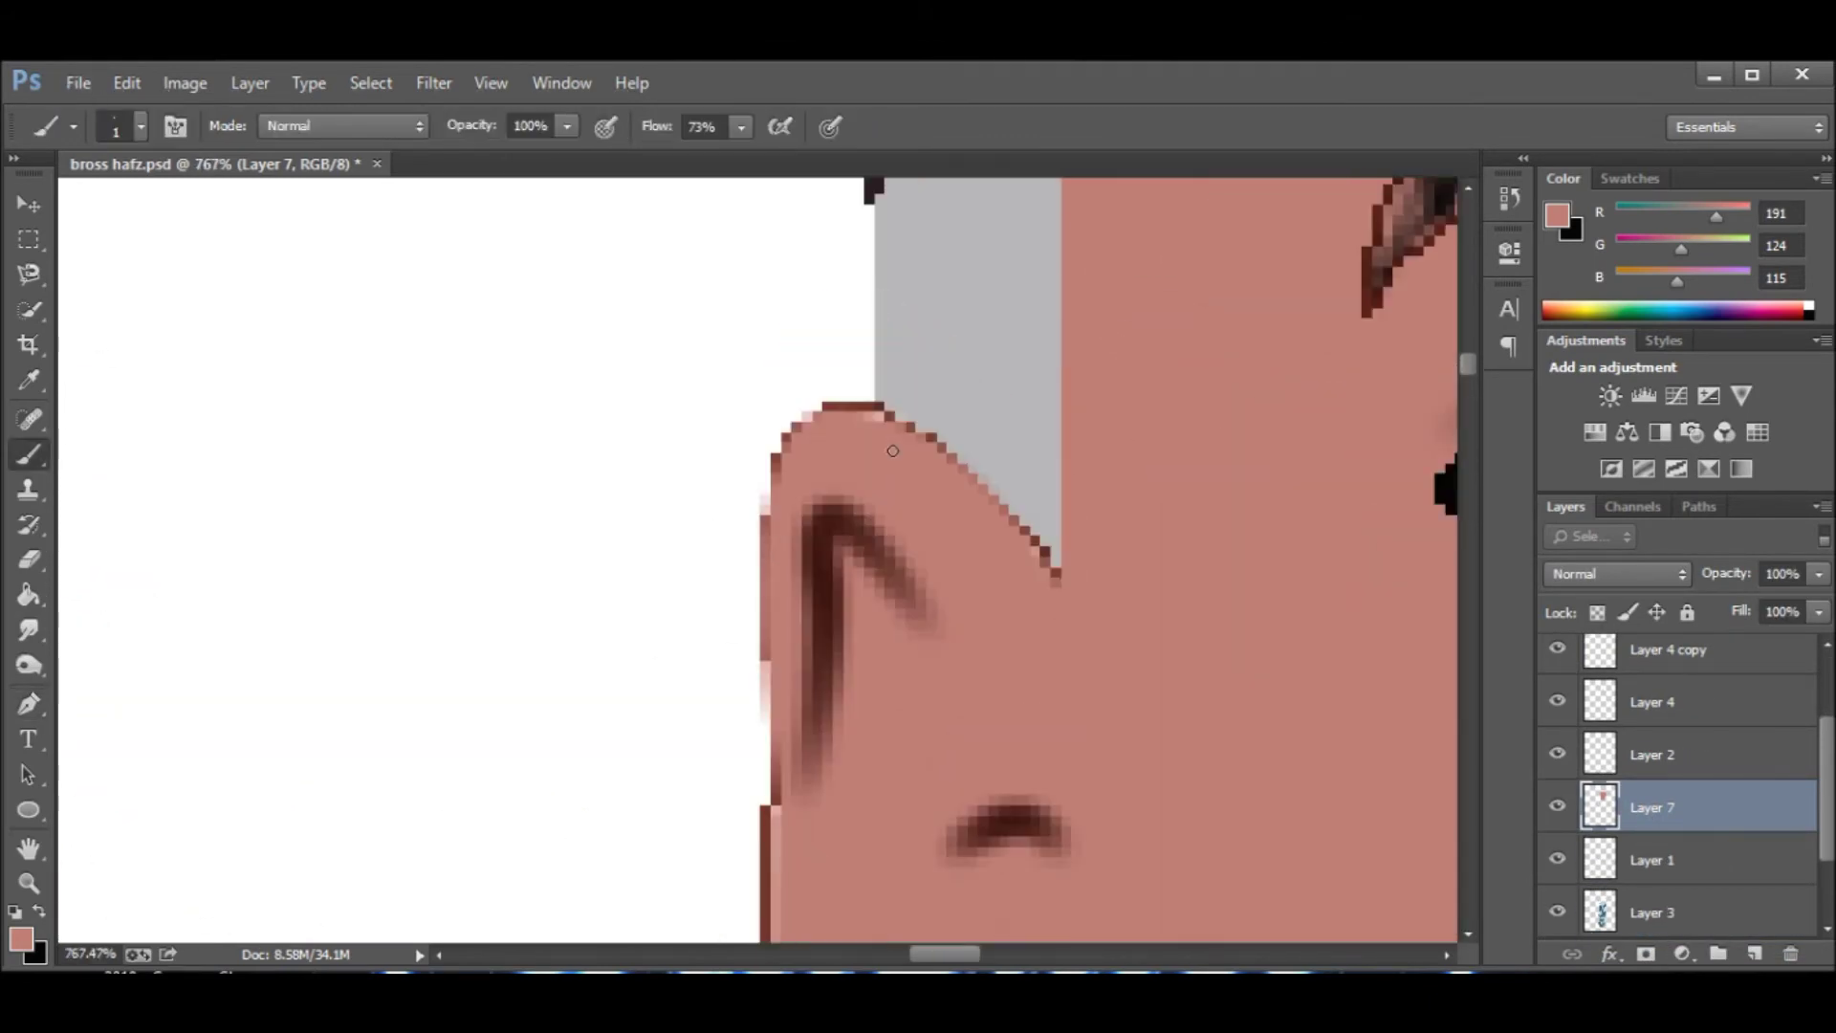
Tidy the skin around the ear edge and move Layer 7 below Layer 1.
key("e")
scroll(553, 459, "down", 3)
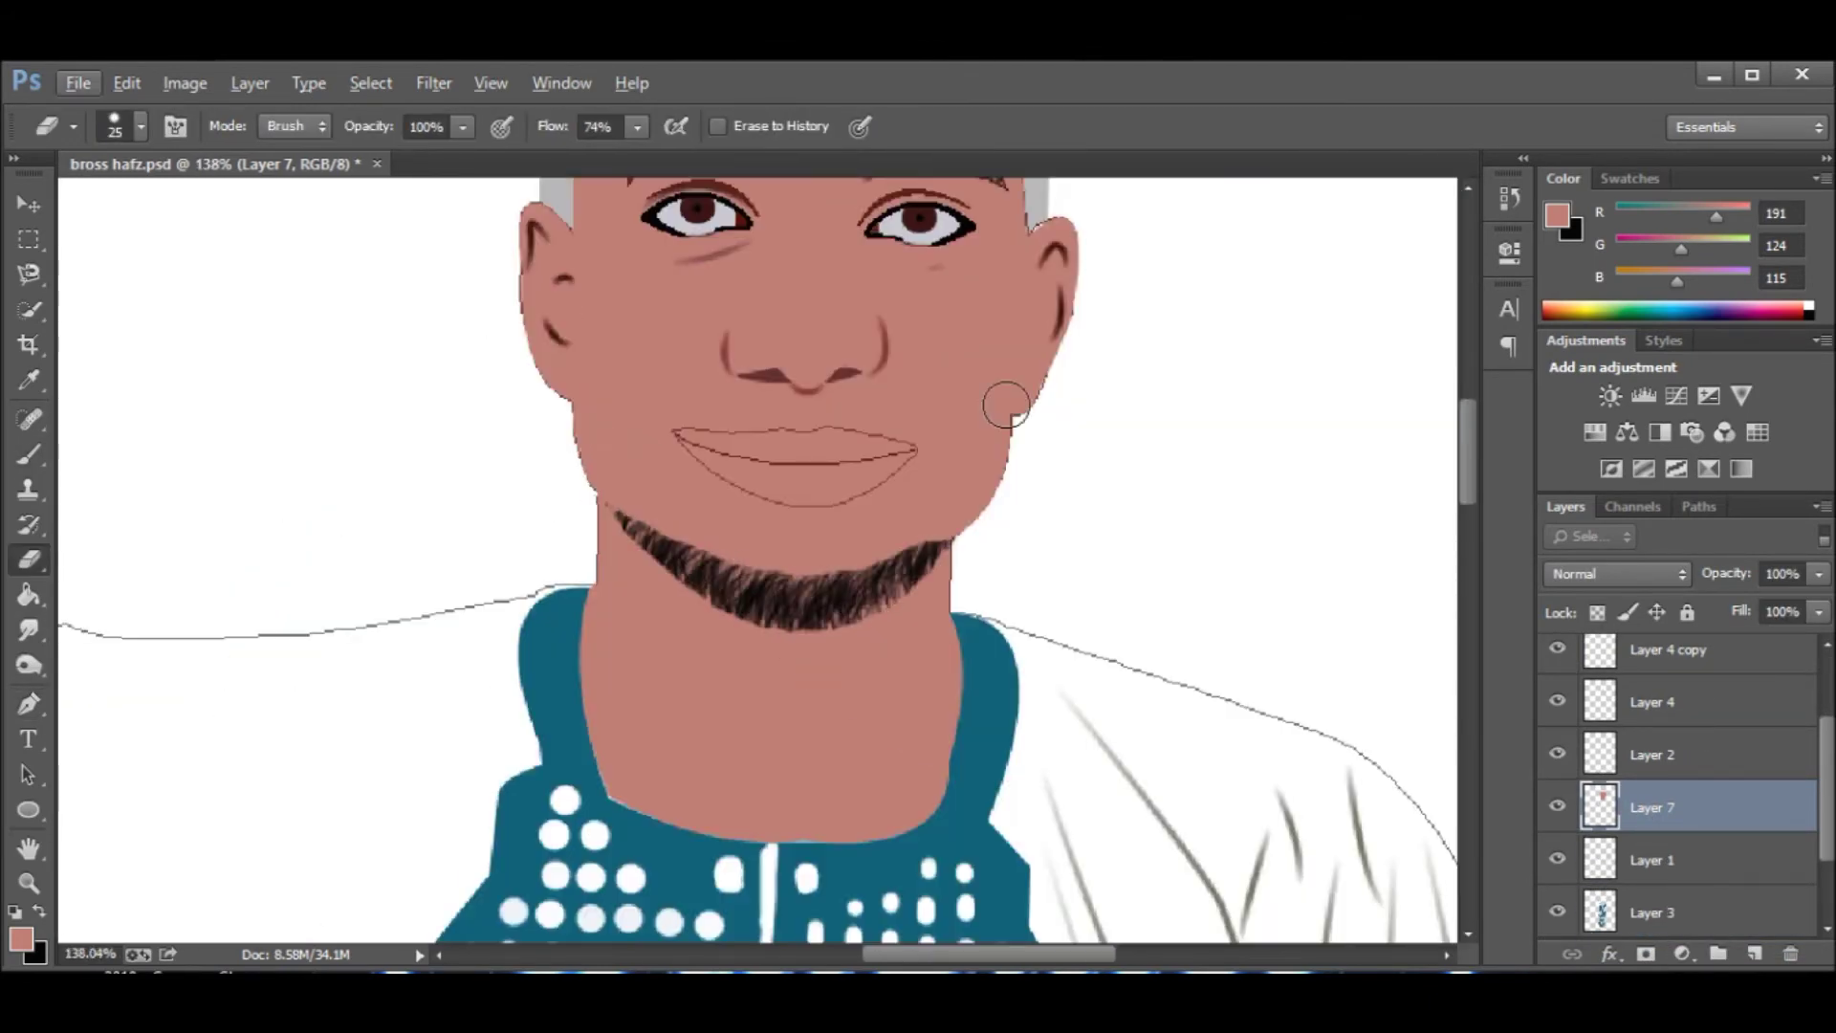
scroll(1004, 398, "up", 5)
key("b")
scroll(780, 608, "down", 3)
scroll(861, 438, "up", 4)
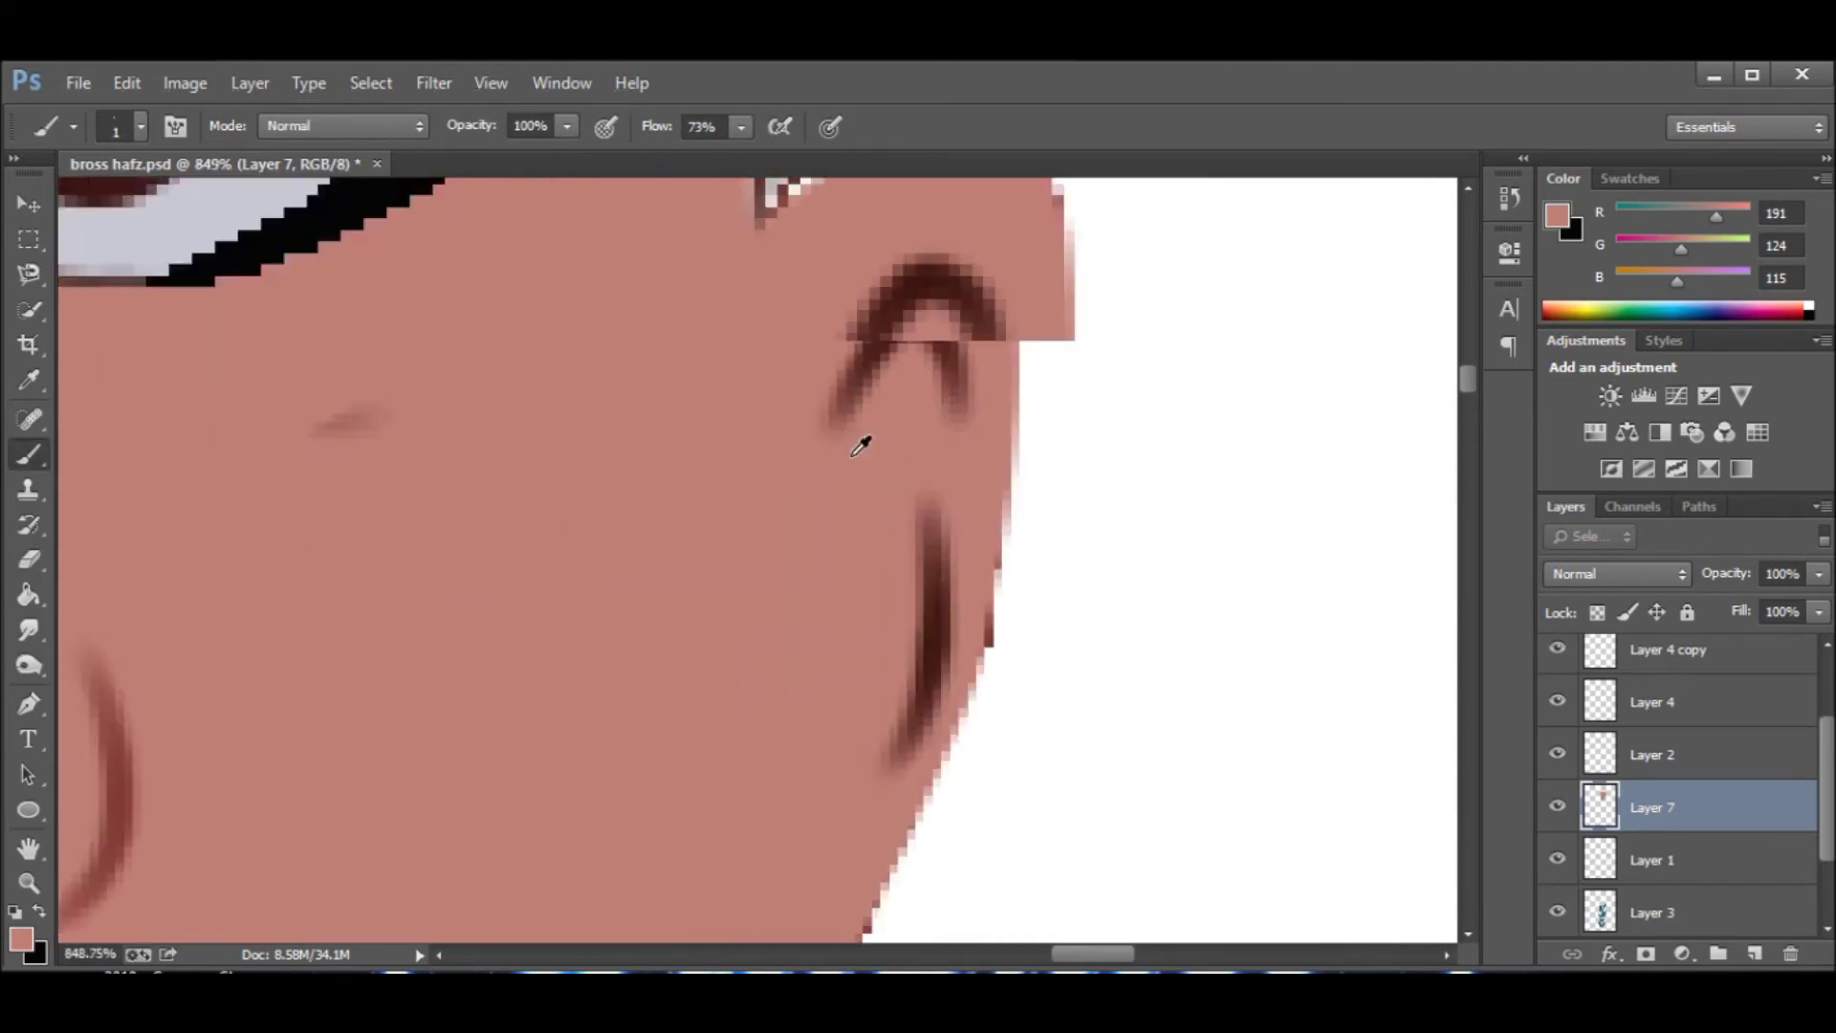
scroll(873, 328, "up", 2)
scroll(873, 328, "down", 1)
scroll(873, 328, "up", 1)
key("ctrl+bracketleft")
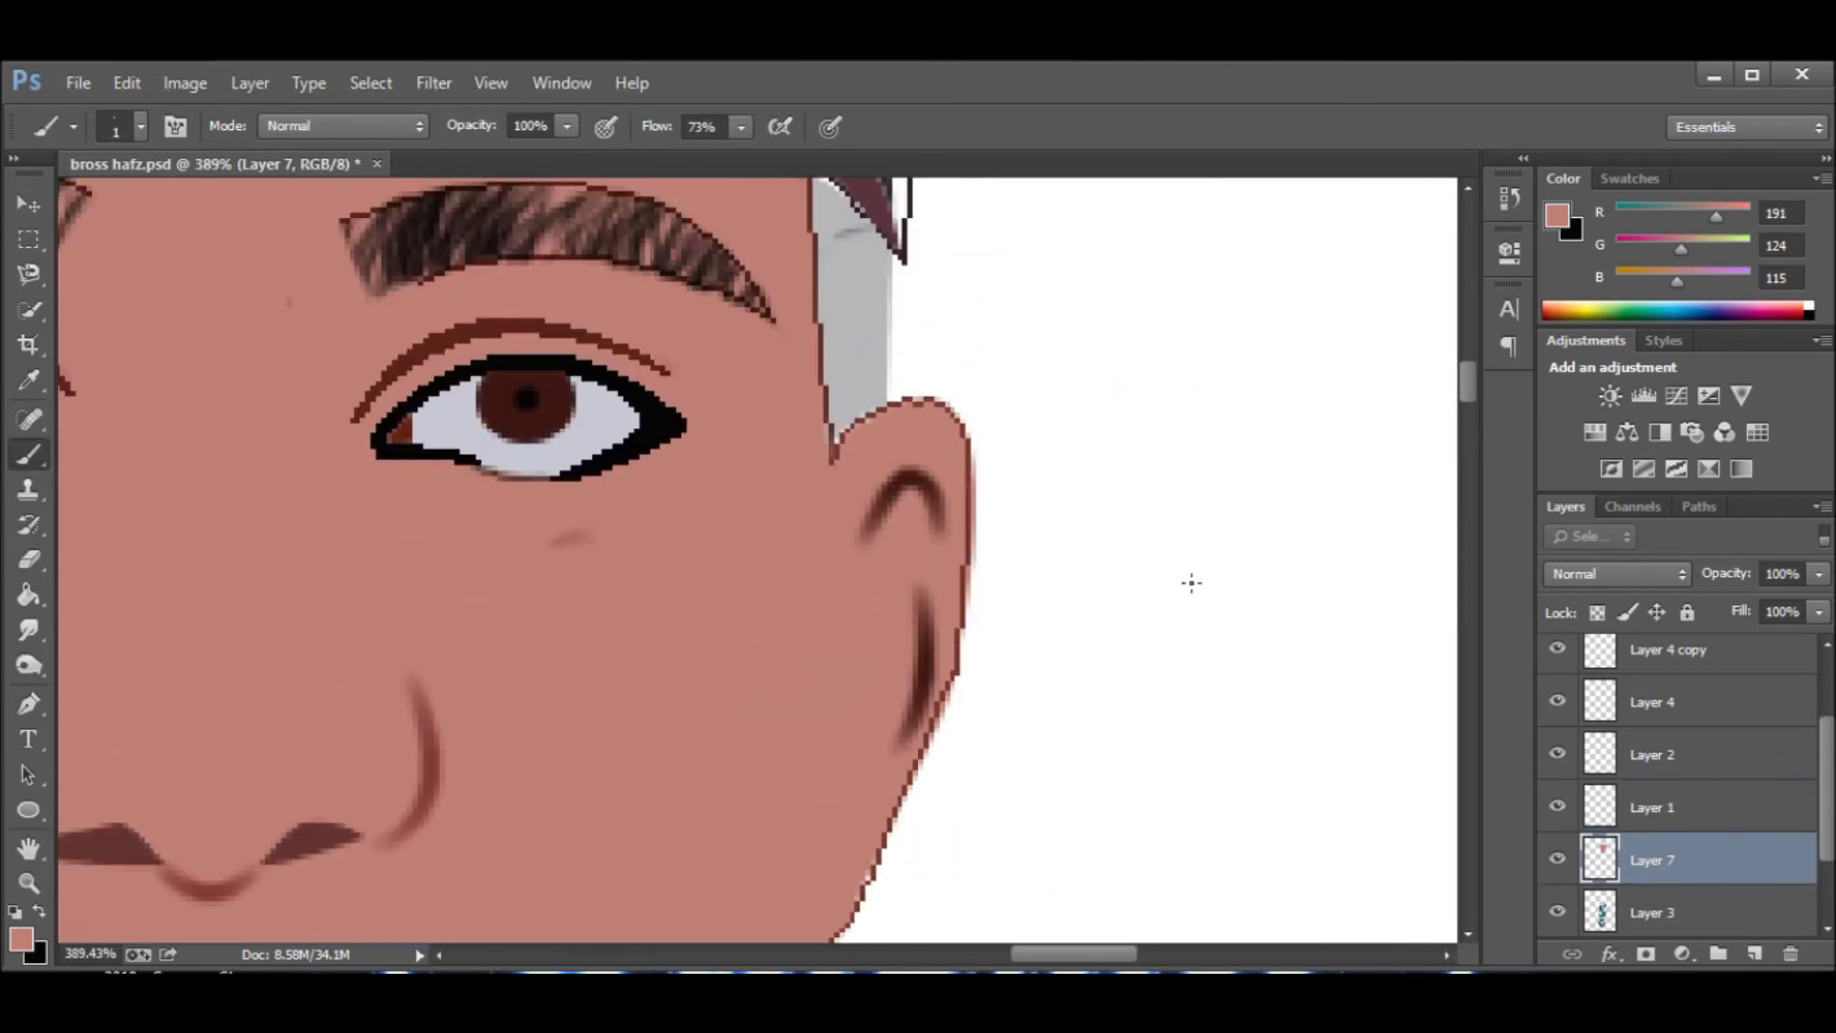
key("e")
scroll(961, 850, "down", 5)
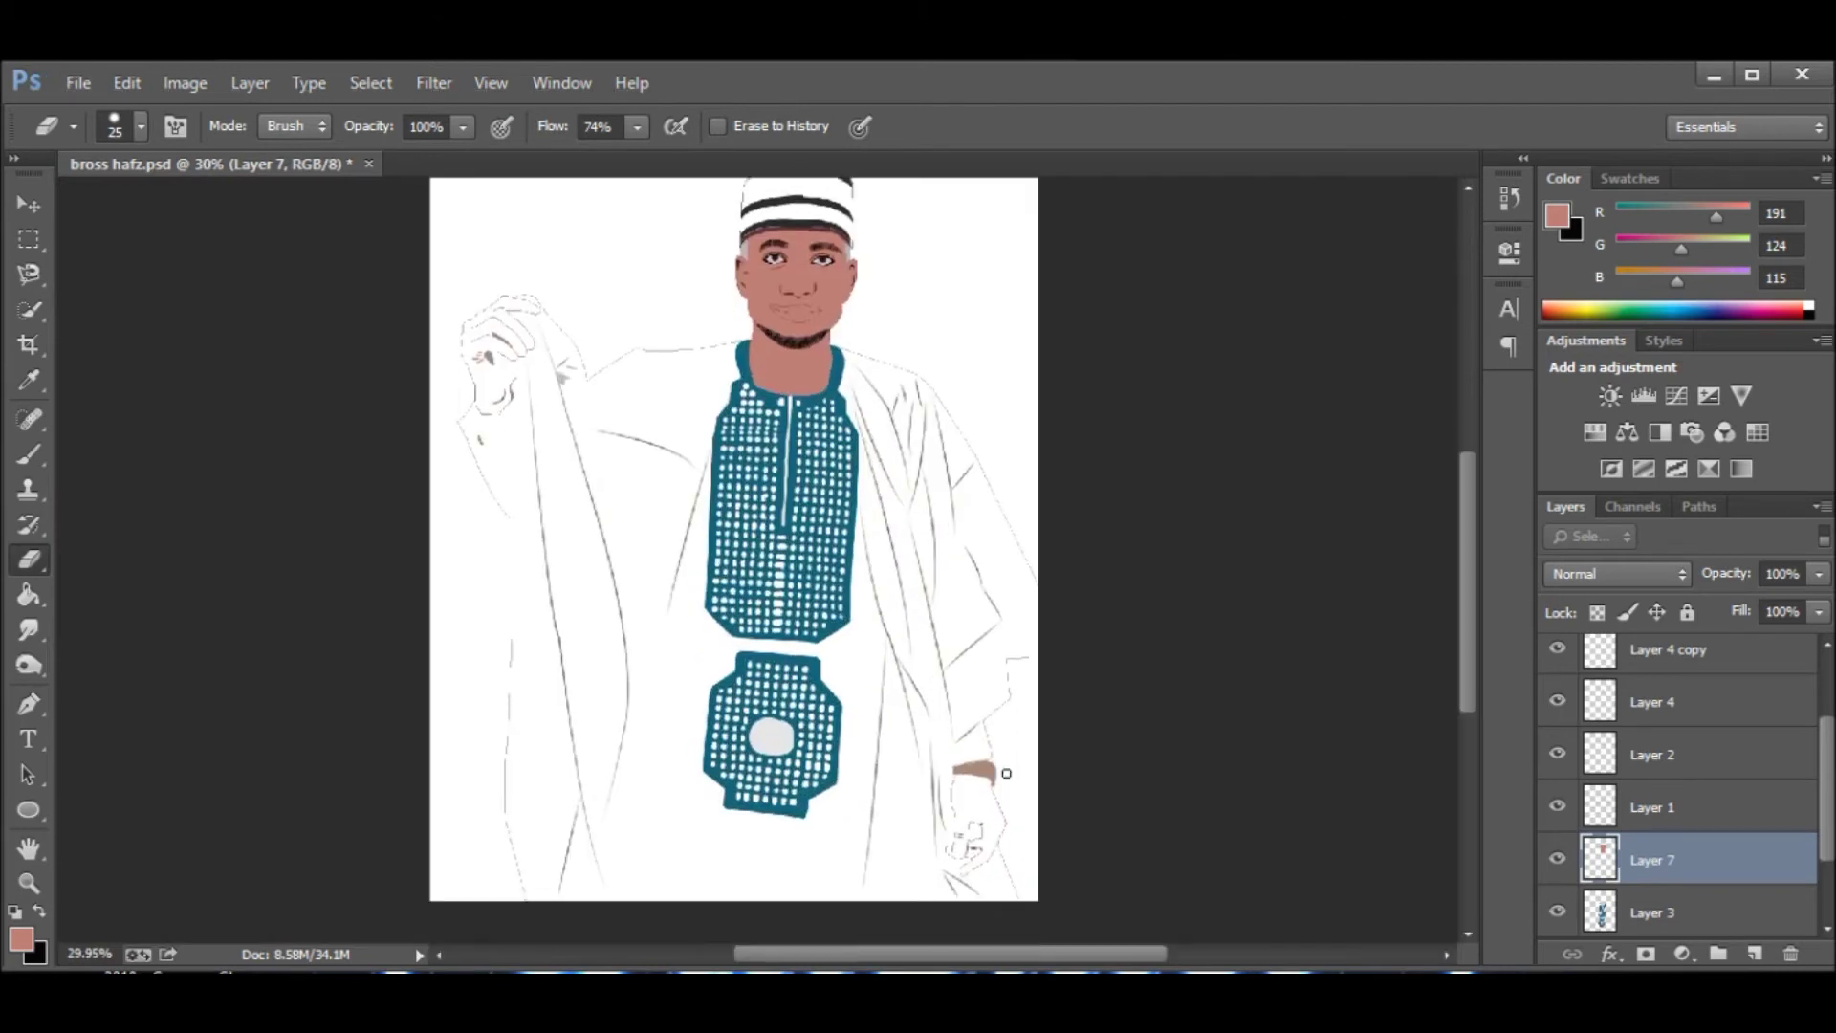
scroll(1008, 779, "up", 4)
Start the hand outline with the Pen tool at the wristband.
key("p")
left_click(1557, 859)
scroll(899, 805, "up", 1)
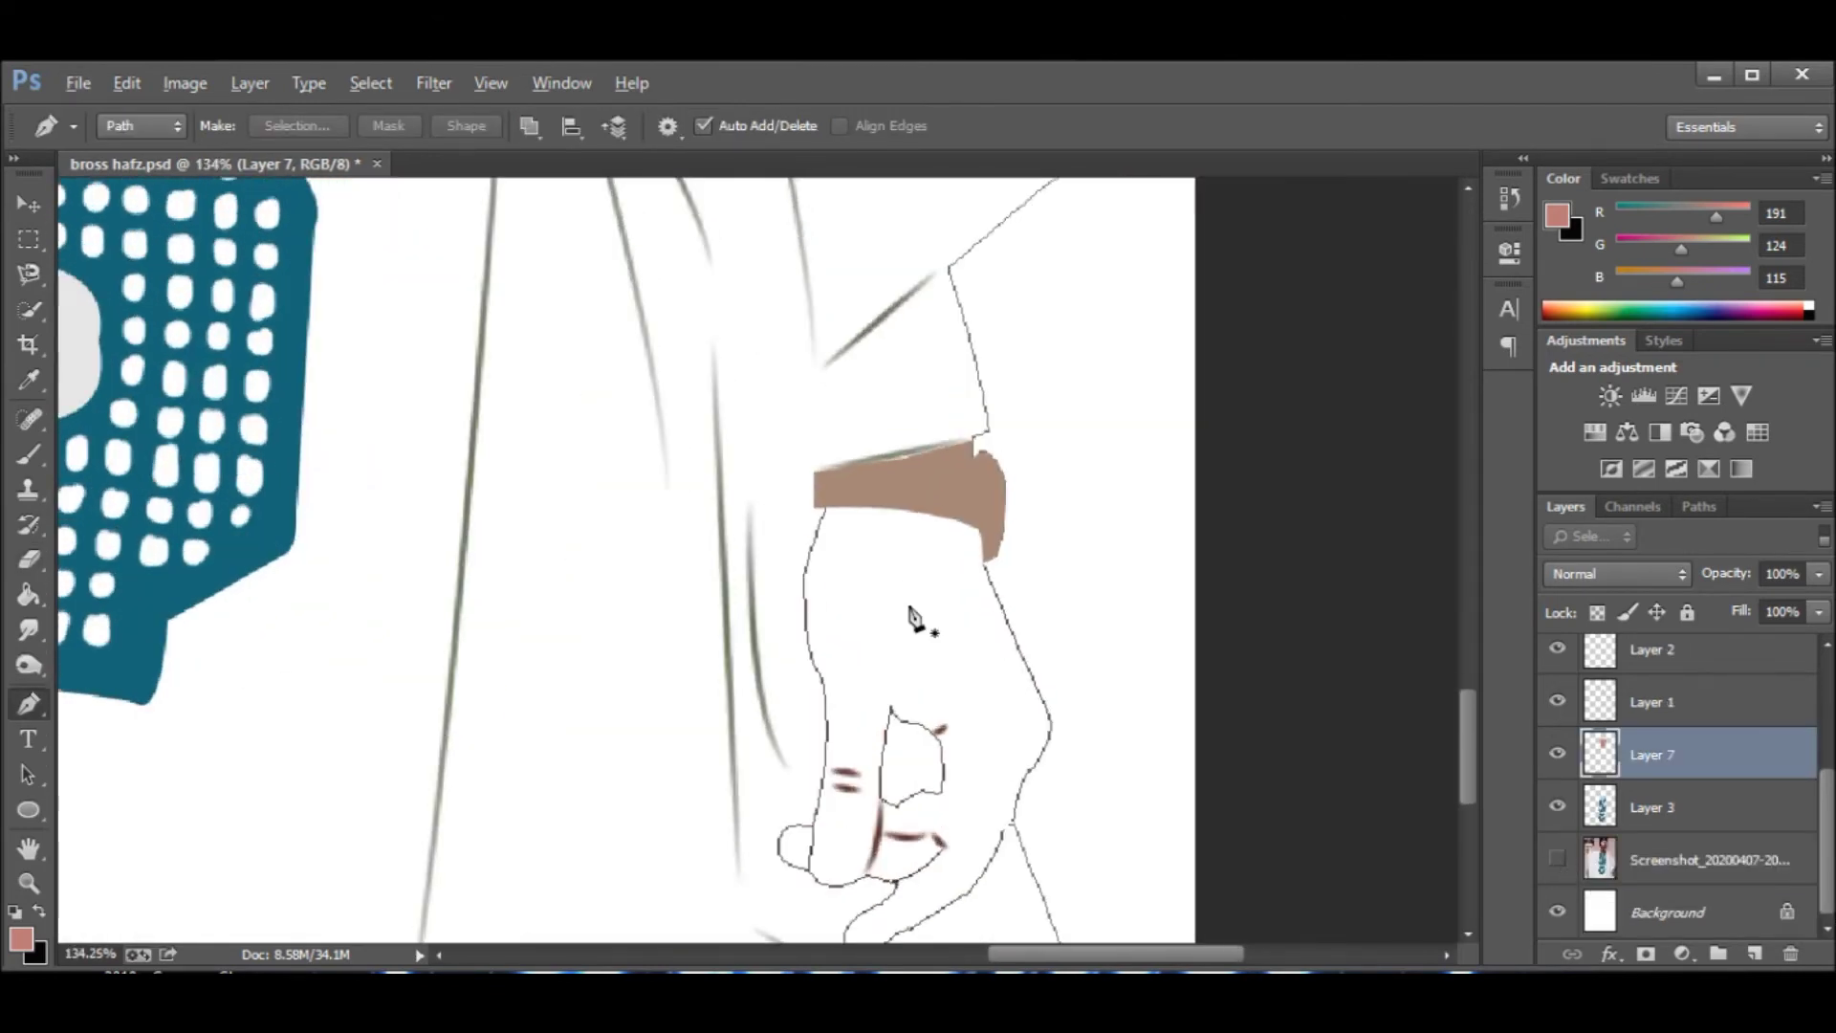
Complete the hand outline along the wristband and fill it with the skin colour.
left_click(827, 440)
left_click(973, 442)
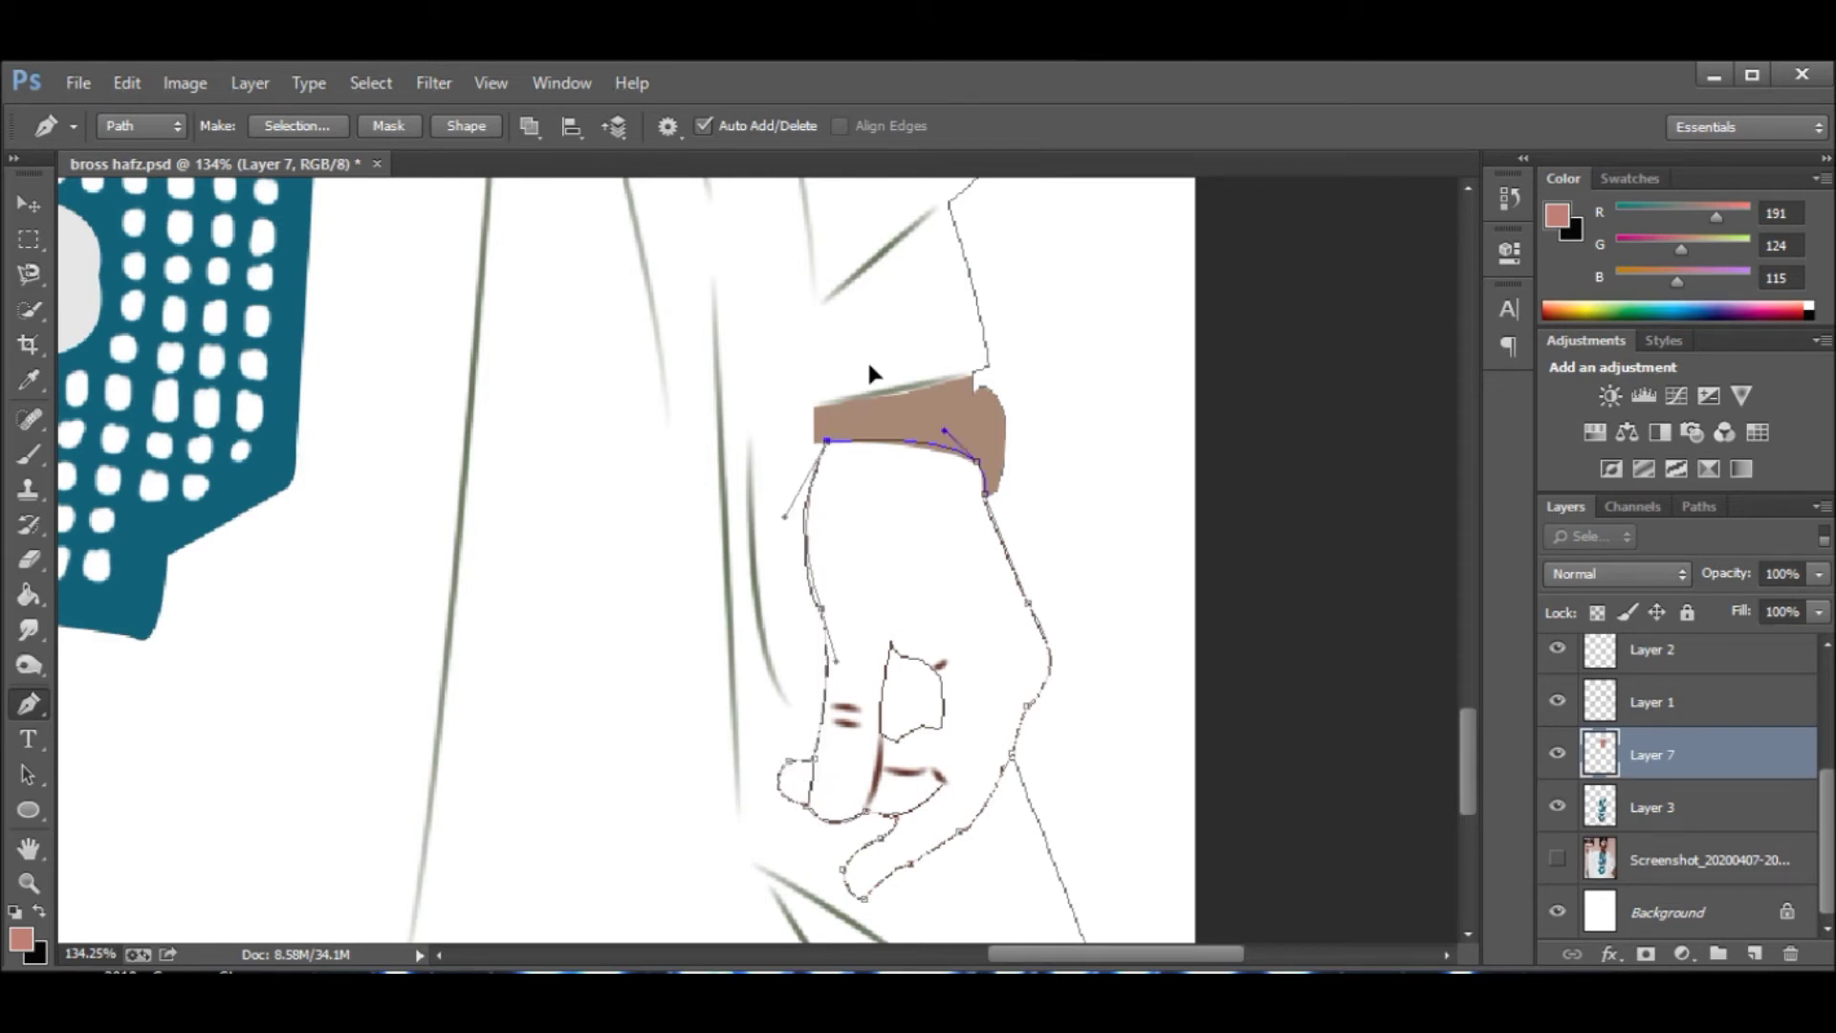
right_click(903, 451)
left_click(985, 605)
key("Return")
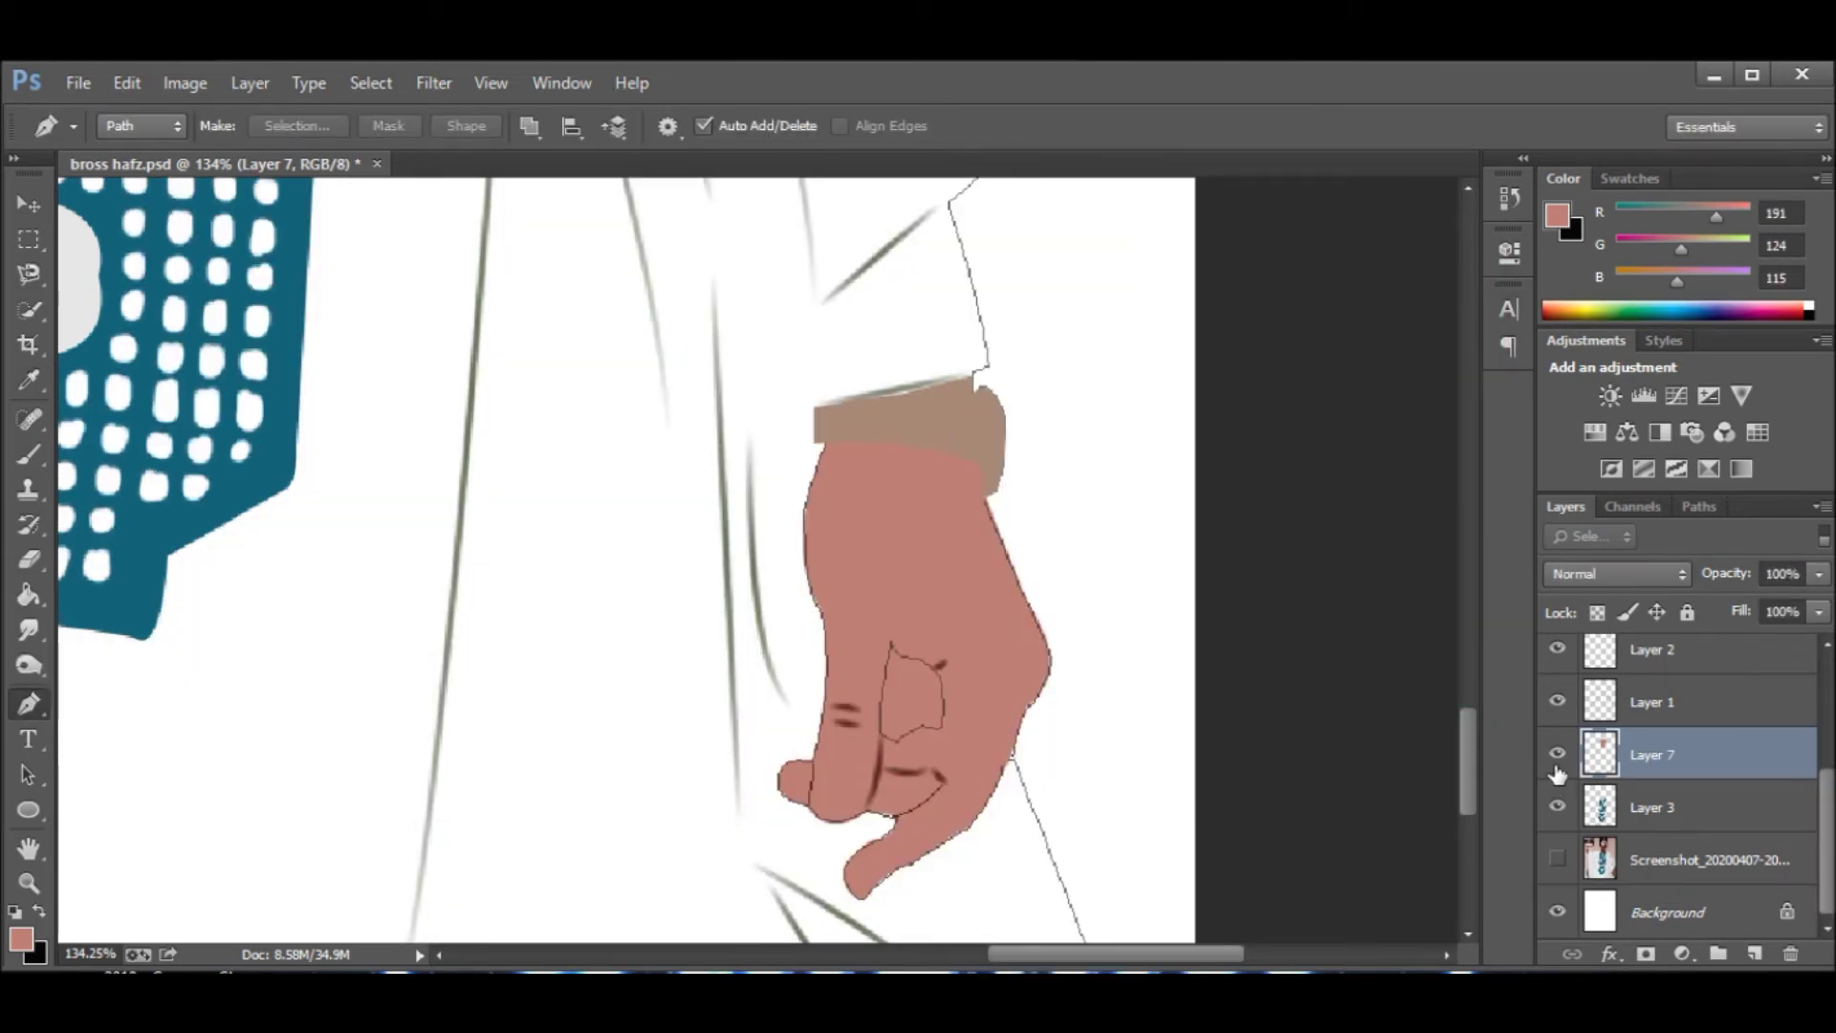
Check the reference photo under the skin layer, then stroke the finger line path.
left_click(1556, 754)
left_click(1557, 859)
left_click(1557, 754)
right_click(1006, 725)
left_click(1081, 309)
key("Return")
Stroke another finger crease in dark brown sampled from the photo.
key("b")
left_click(908, 772, "alt")
key("p")
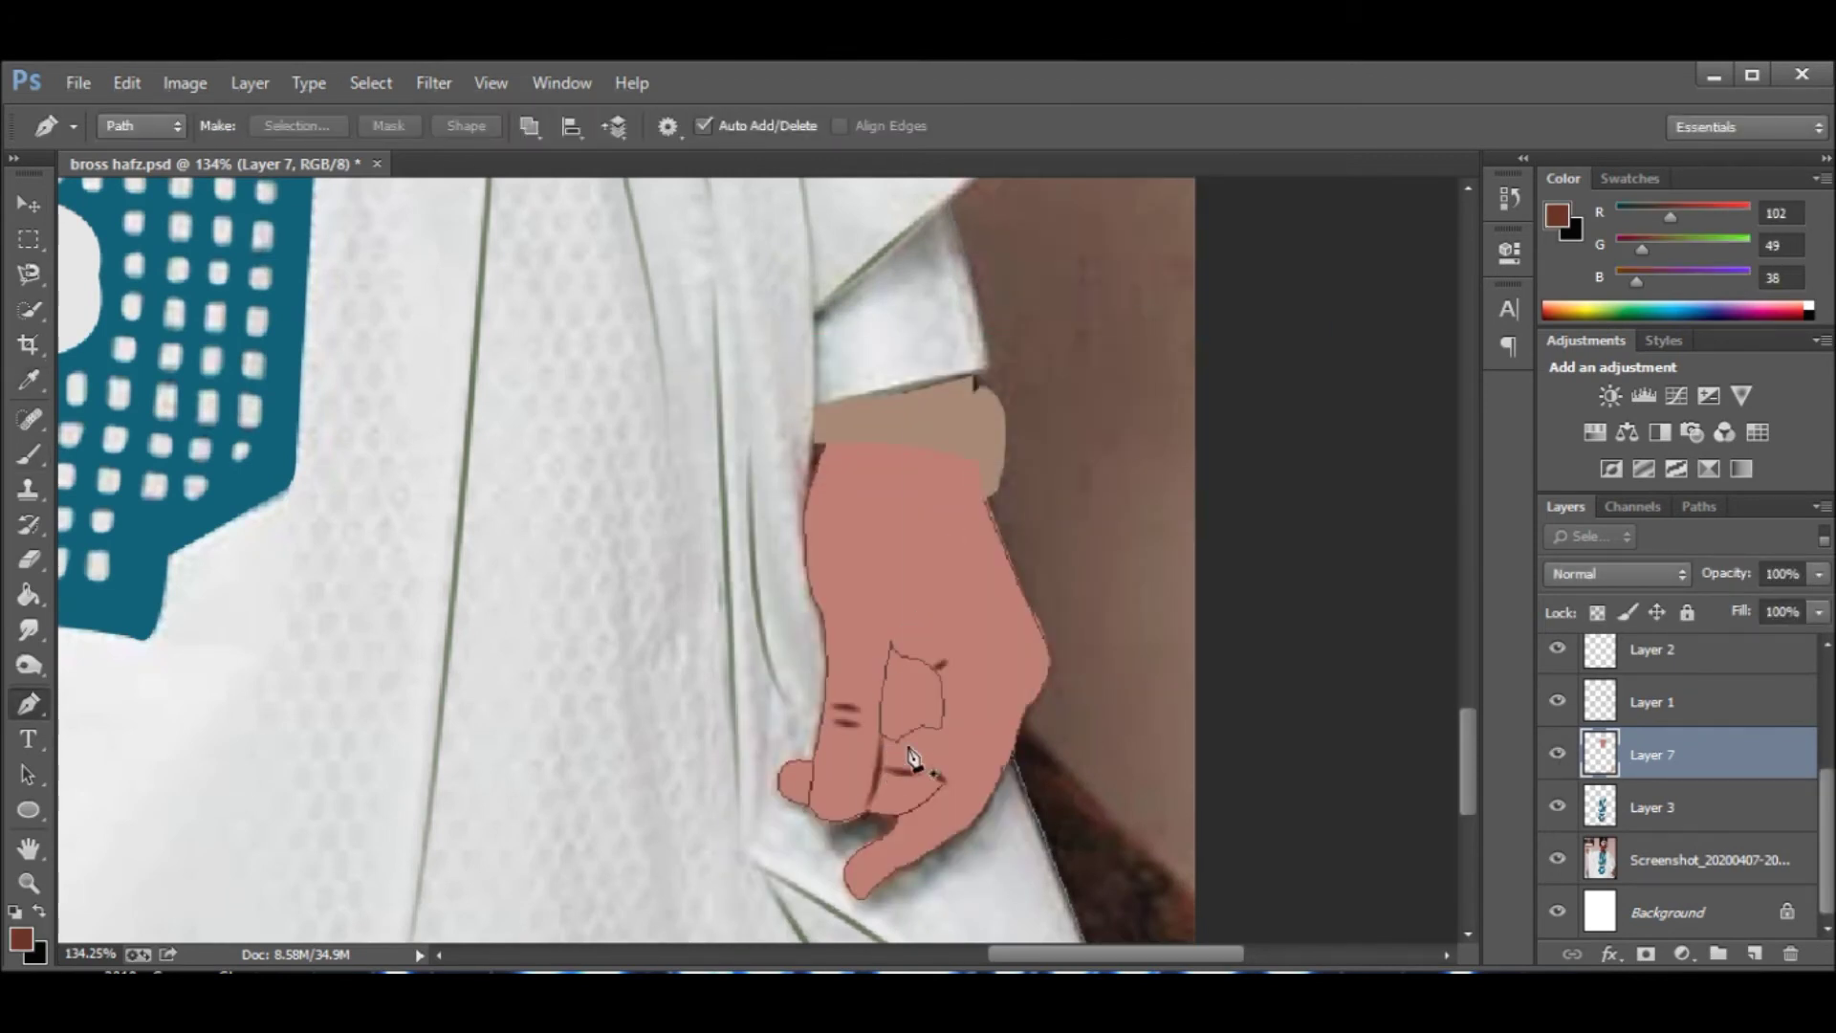
left_click(897, 742)
right_click(904, 779)
key("Return")
key("ctrl+minus")
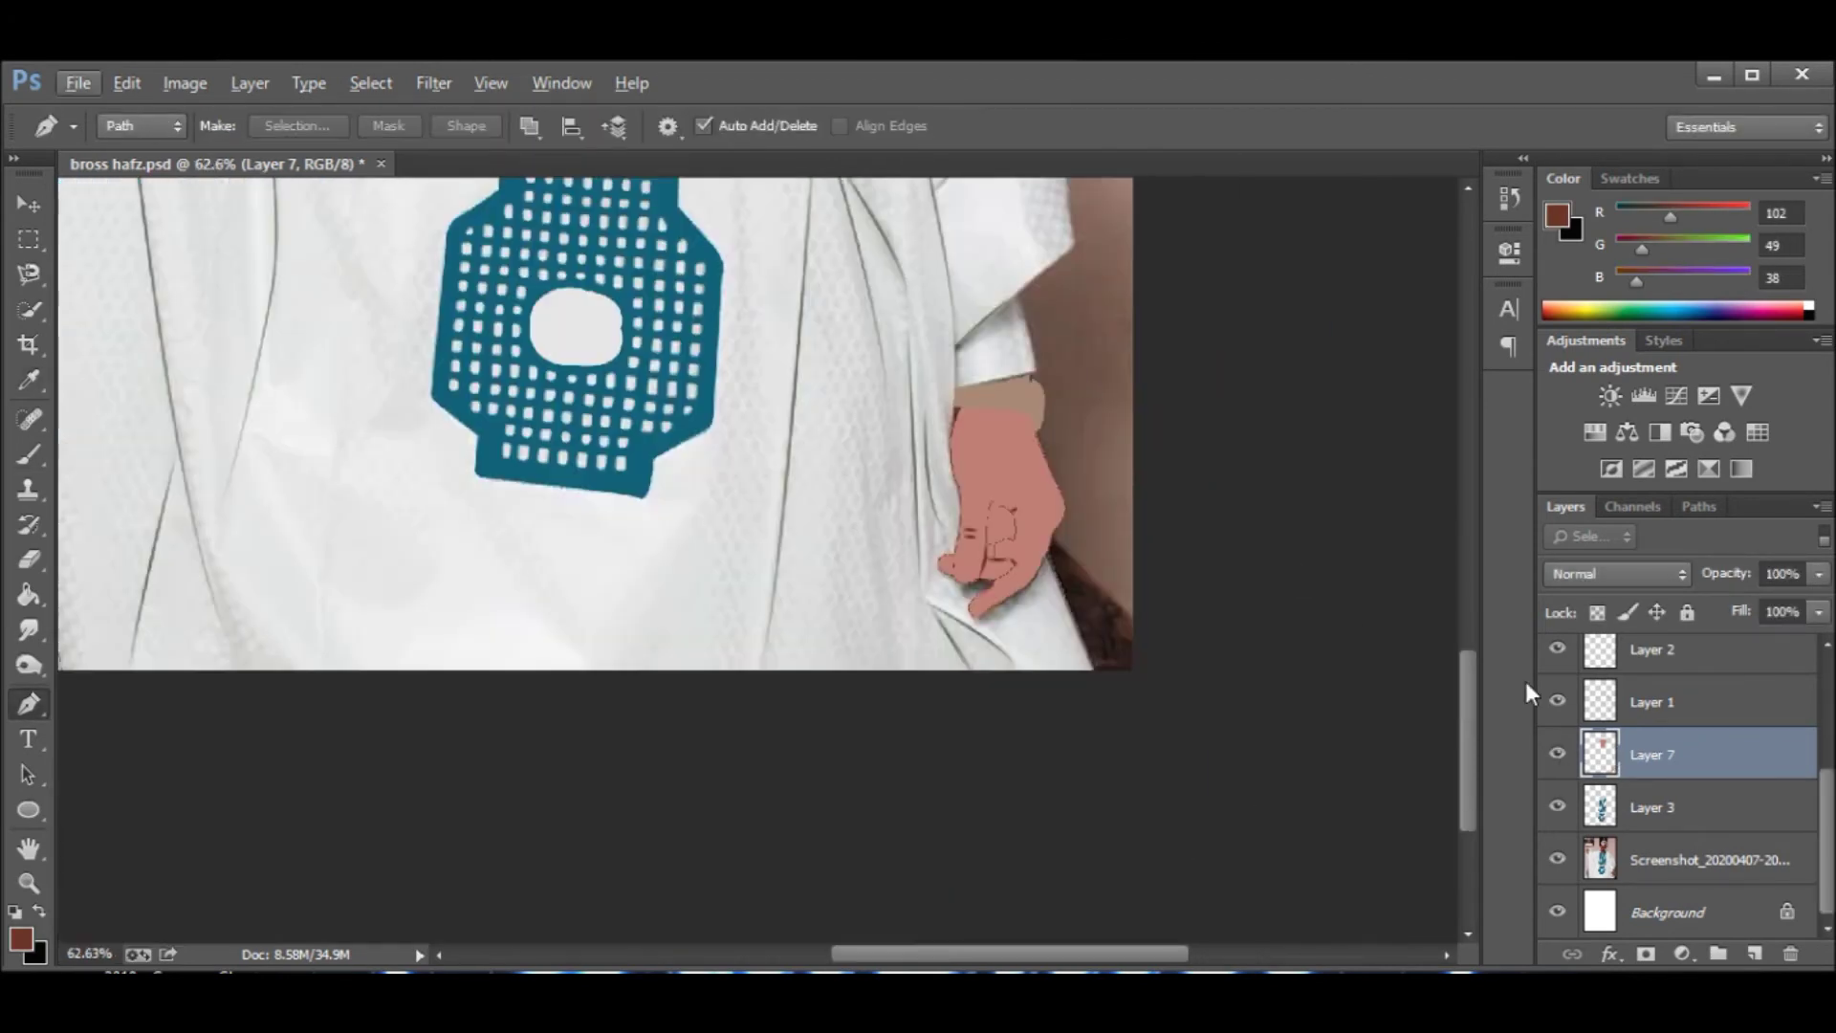
scroll(991, 520, "up", 5)
Erase the grey patch on the hand.
key("e")
mouse_move(1138, 660)
left_mouse_down()
mouse_move(1150, 765)
mouse_move(1209, 697)
mouse_move(1197, 653)
mouse_move(1224, 741)
left_mouse_up()
key("p")
key("e")
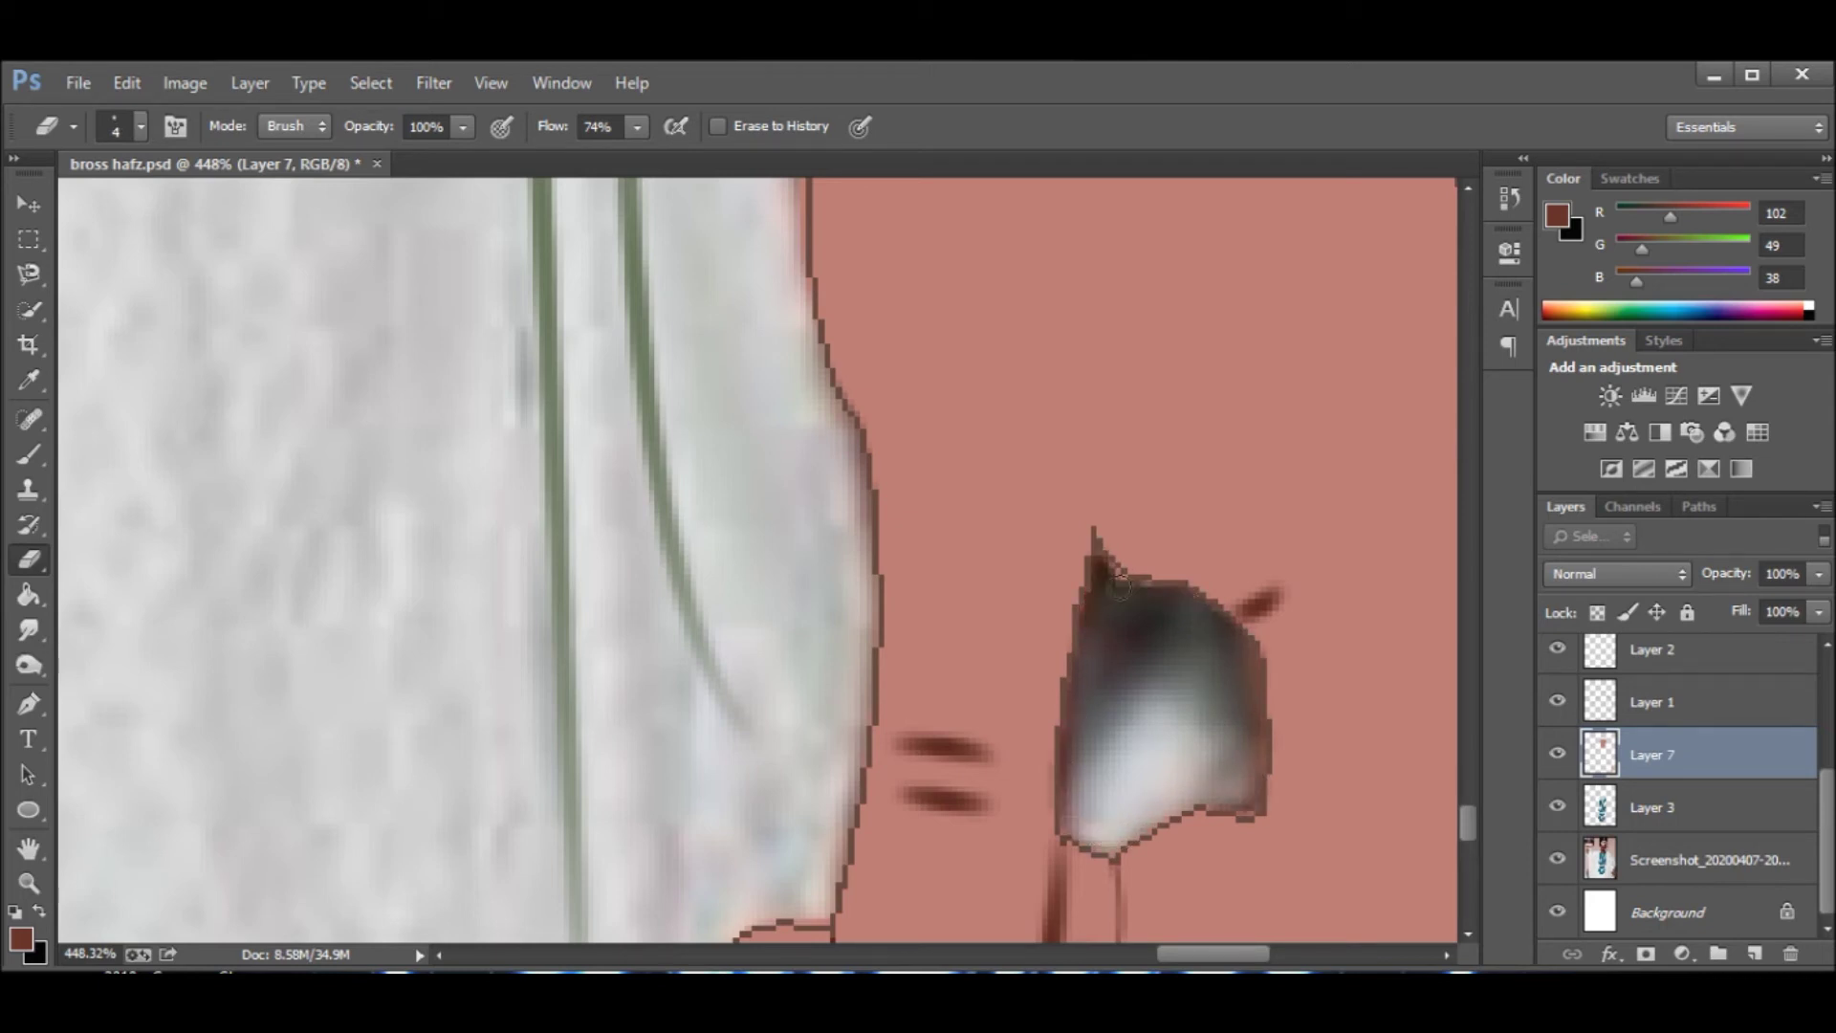
scroll(1253, 675, "down", 5)
scroll(1136, 722, "down", 5)
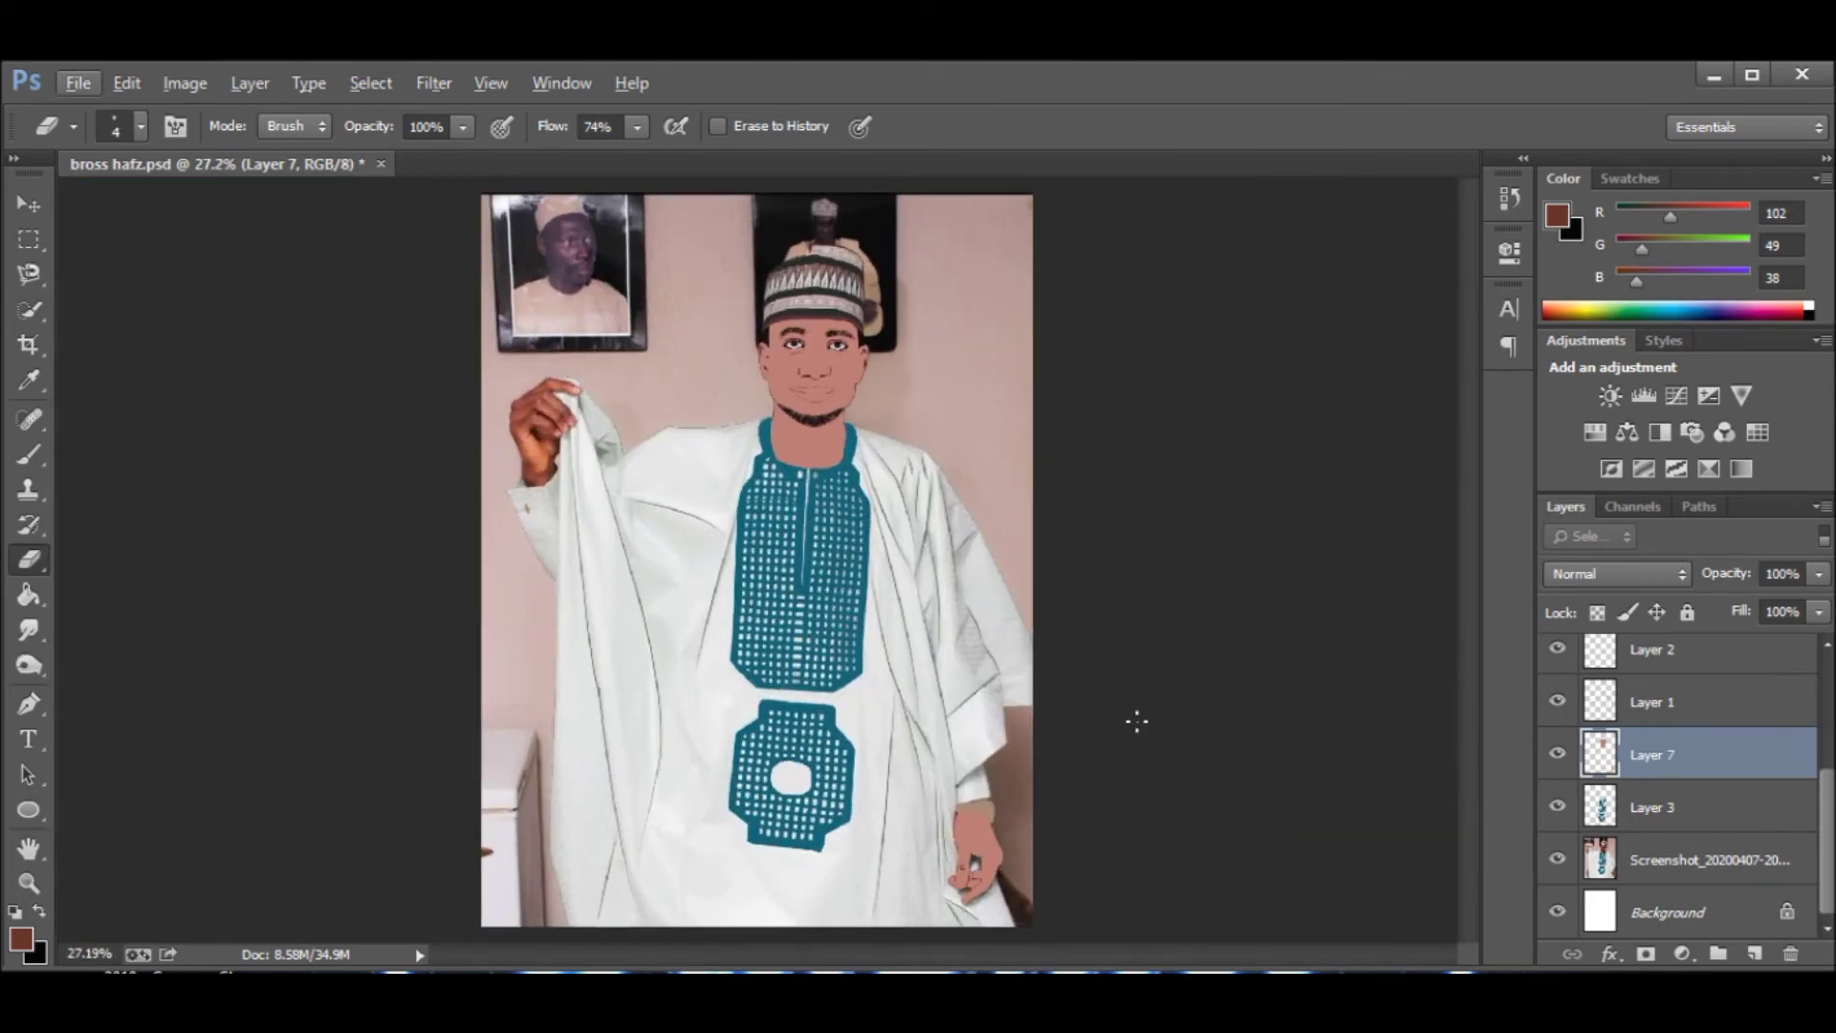
scroll(808, 363, "up", 5)
Lower Layer 7's opacity to about 62% and add Layer 8 above it.
mouse_move(1819, 574)
left_mouse_down()
mouse_move(1754, 604)
mouse_move(1822, 811)
left_mouse_up()
scroll(956, 478, "down", 3)
scroll(1136, 240, "up", 4)
scroll(1136, 241, "down", 5)
scroll(1790, 628, "up", 5)
left_click(1753, 954)
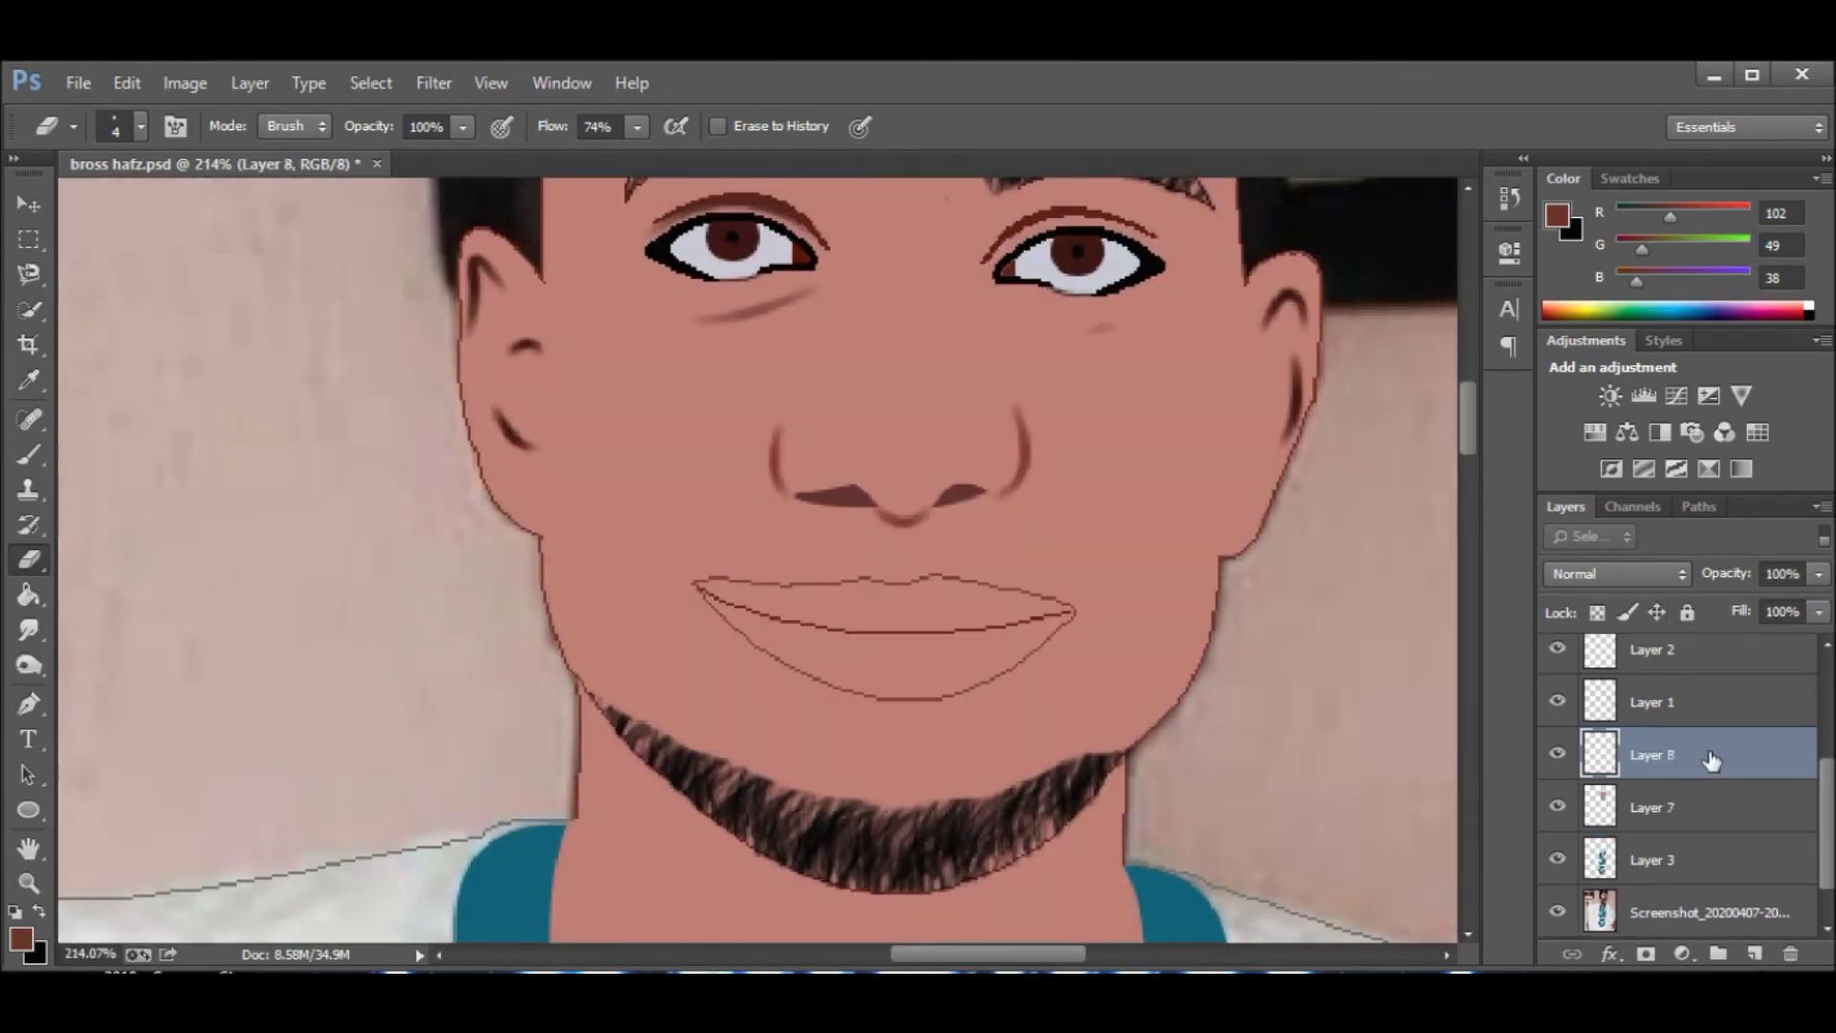
Sample the lip colour from the photo and paint the lower lip pink.
left_click(1558, 911)
left_click(1558, 807)
left_click(1558, 912)
key("b")
left_click(897, 651, "alt")
left_click(1558, 806)
scroll(947, 669, "up", 2)
scroll(774, 624, "up", 2)
mouse_move(660, 612)
left_mouse_down()
mouse_move(738, 657)
mouse_move(1329, 573)
left_mouse_up()
scroll(1336, 542, "down", 2)
left_click_drag(897, 532, 755, 459)
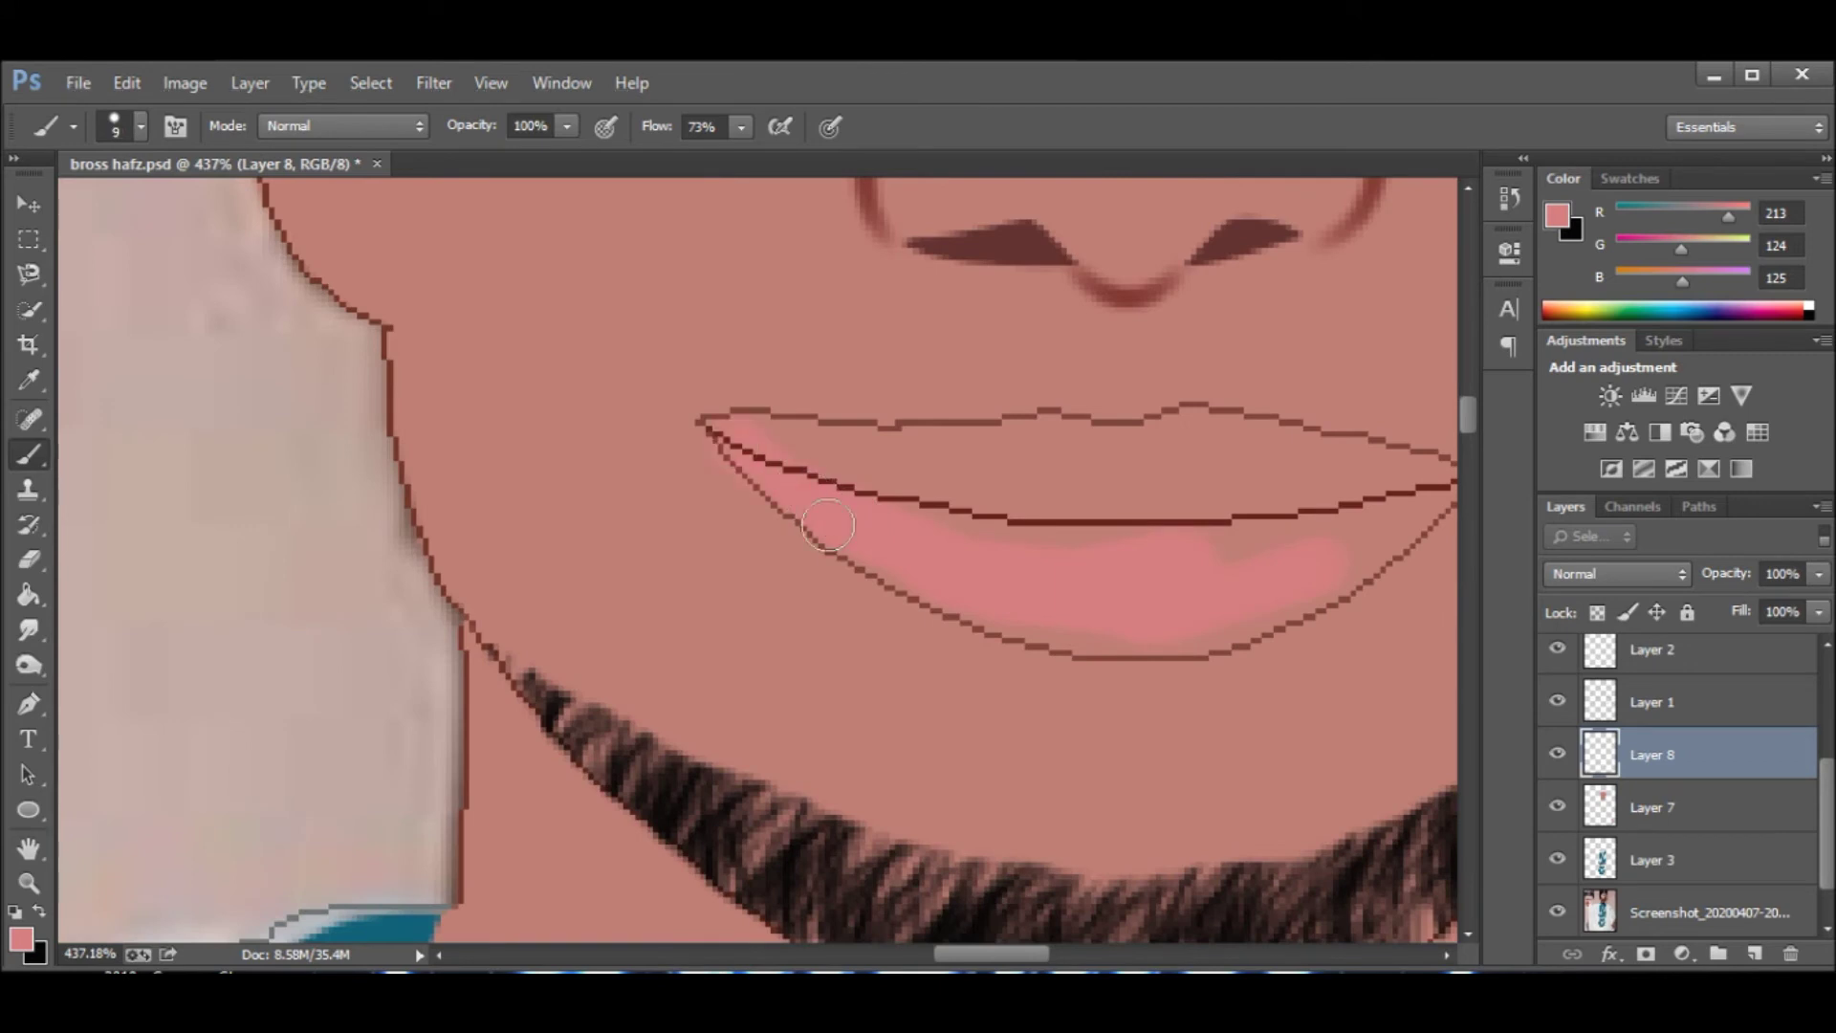
scroll(1338, 535, "up", 1)
key("bracketleft")
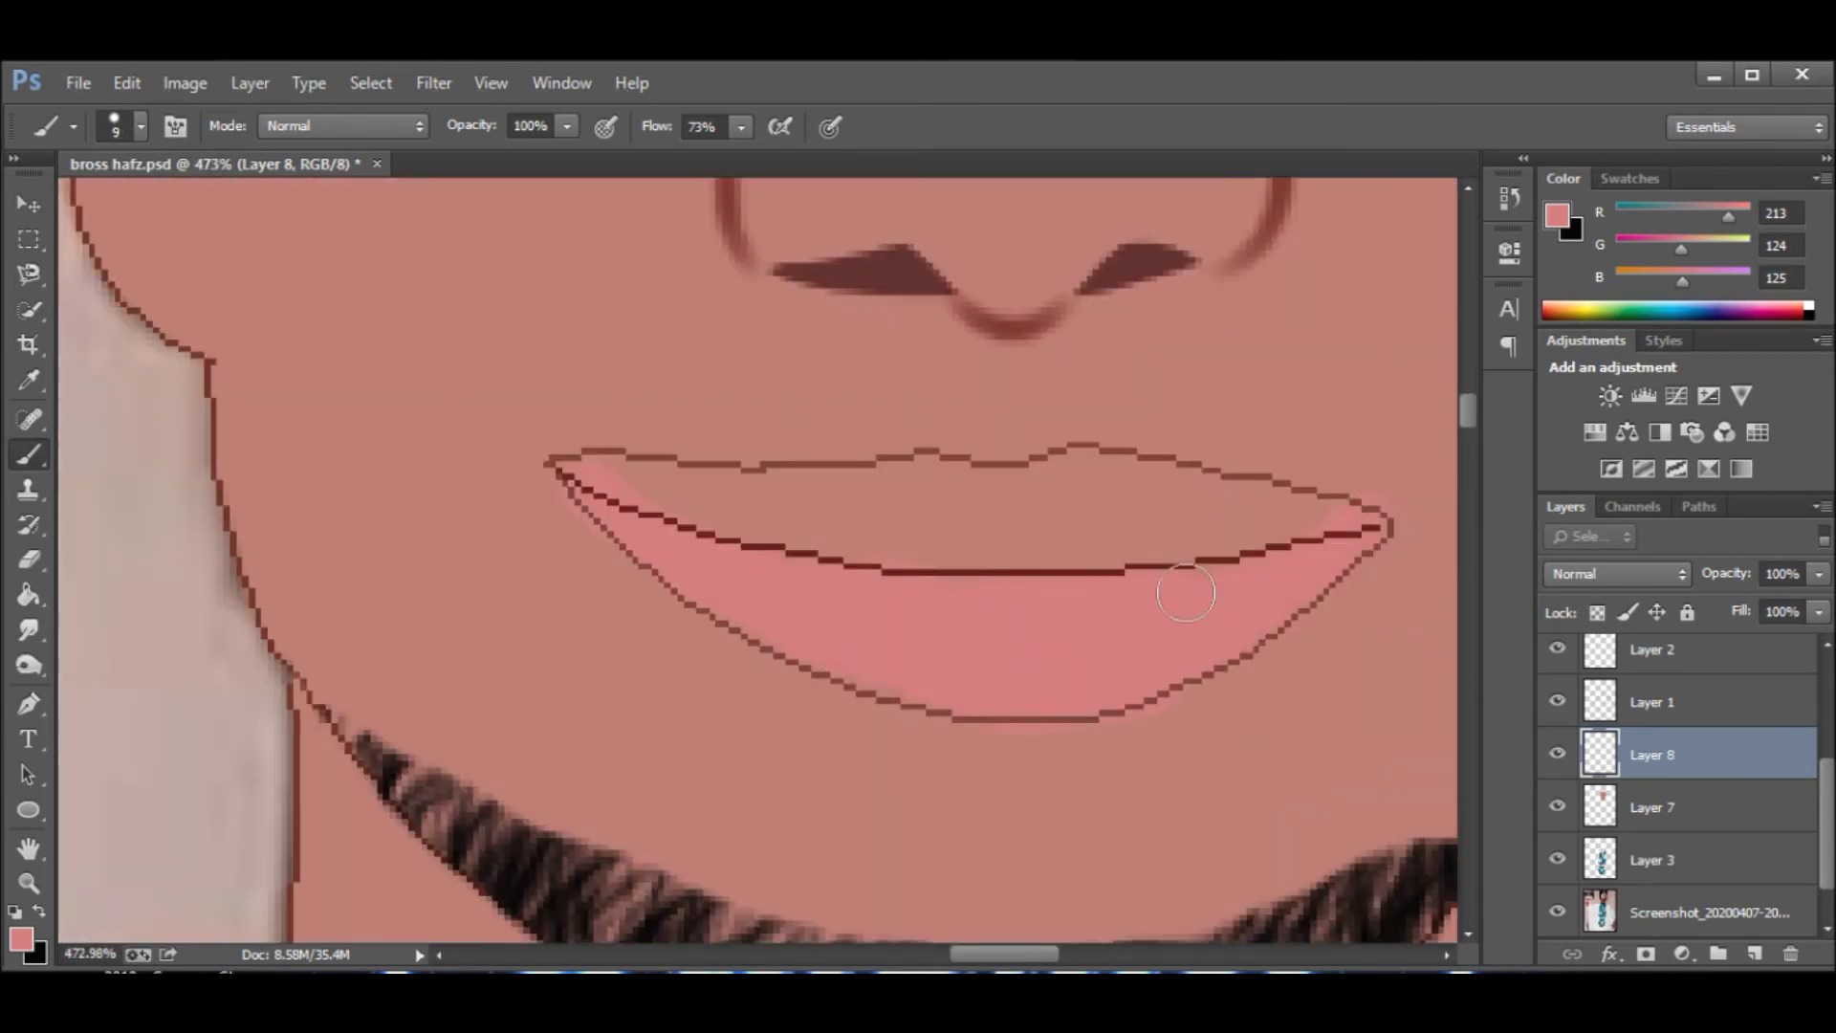
Erase the pink overspill around the lower lip.
key("e")
scroll(697, 545, "up", 10)
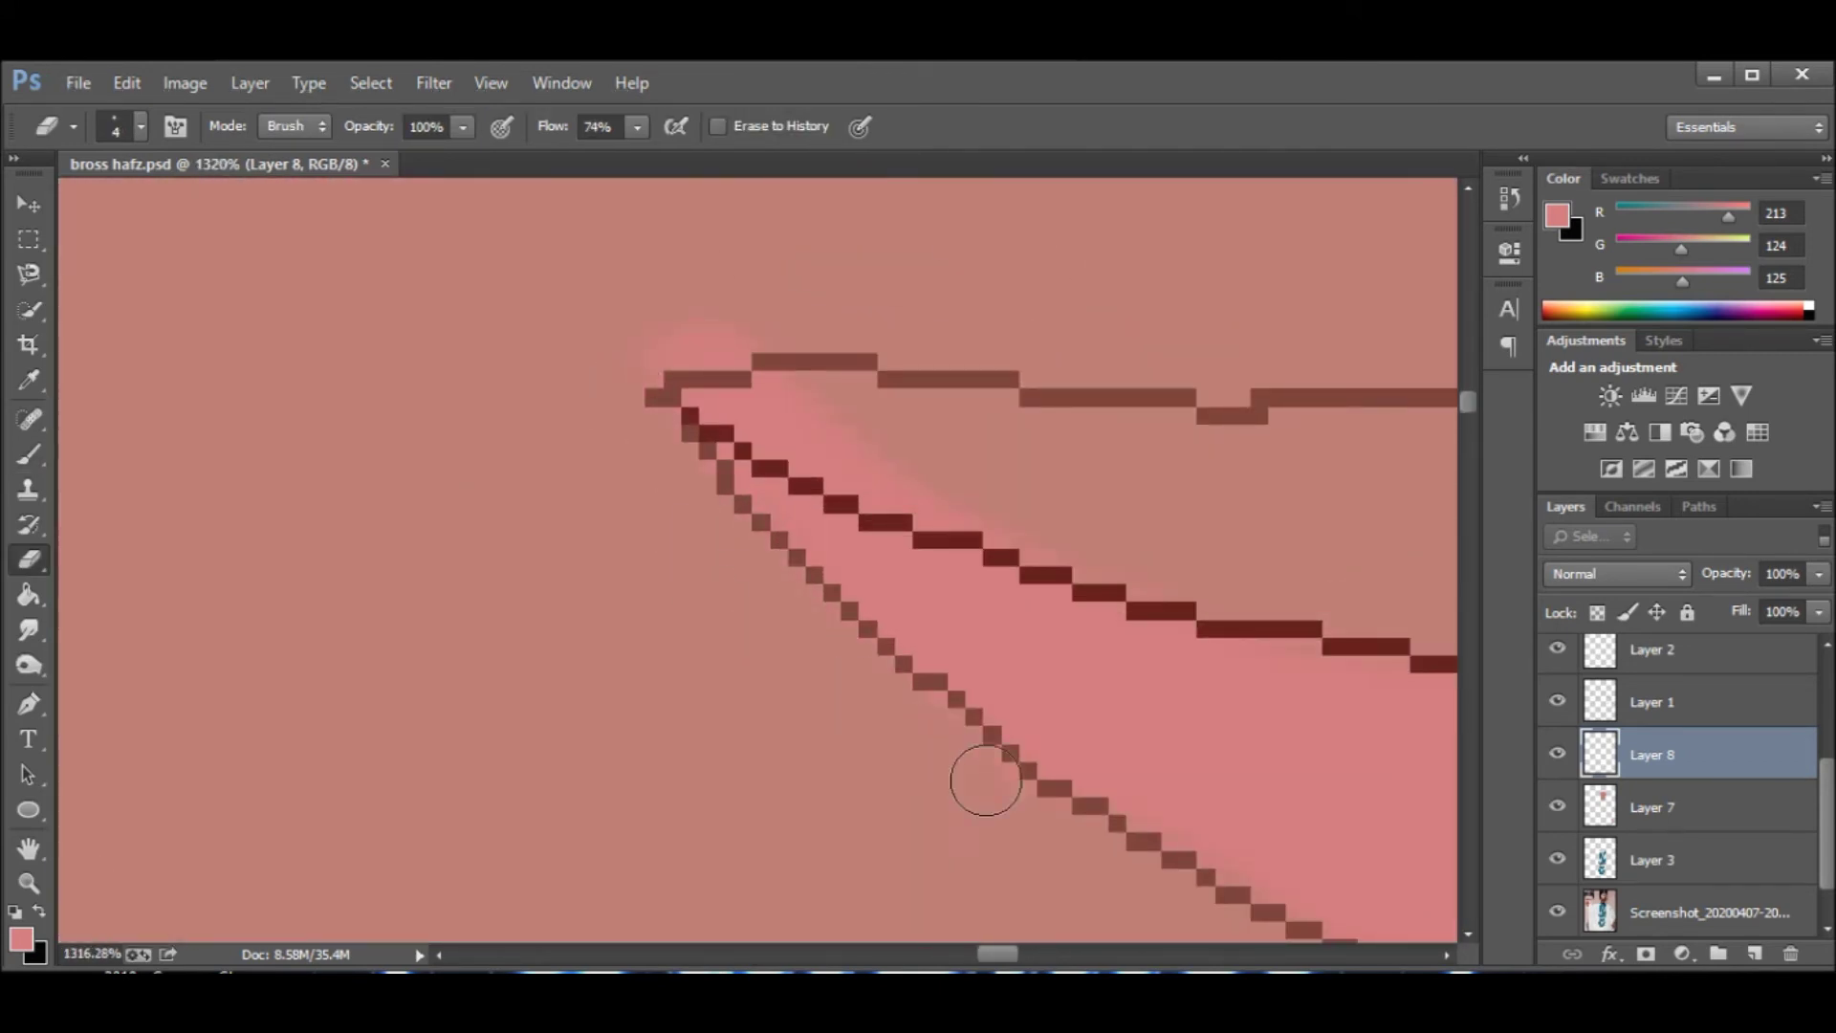
scroll(615, 346, "down", 10)
scroll(755, 335, "up", 10)
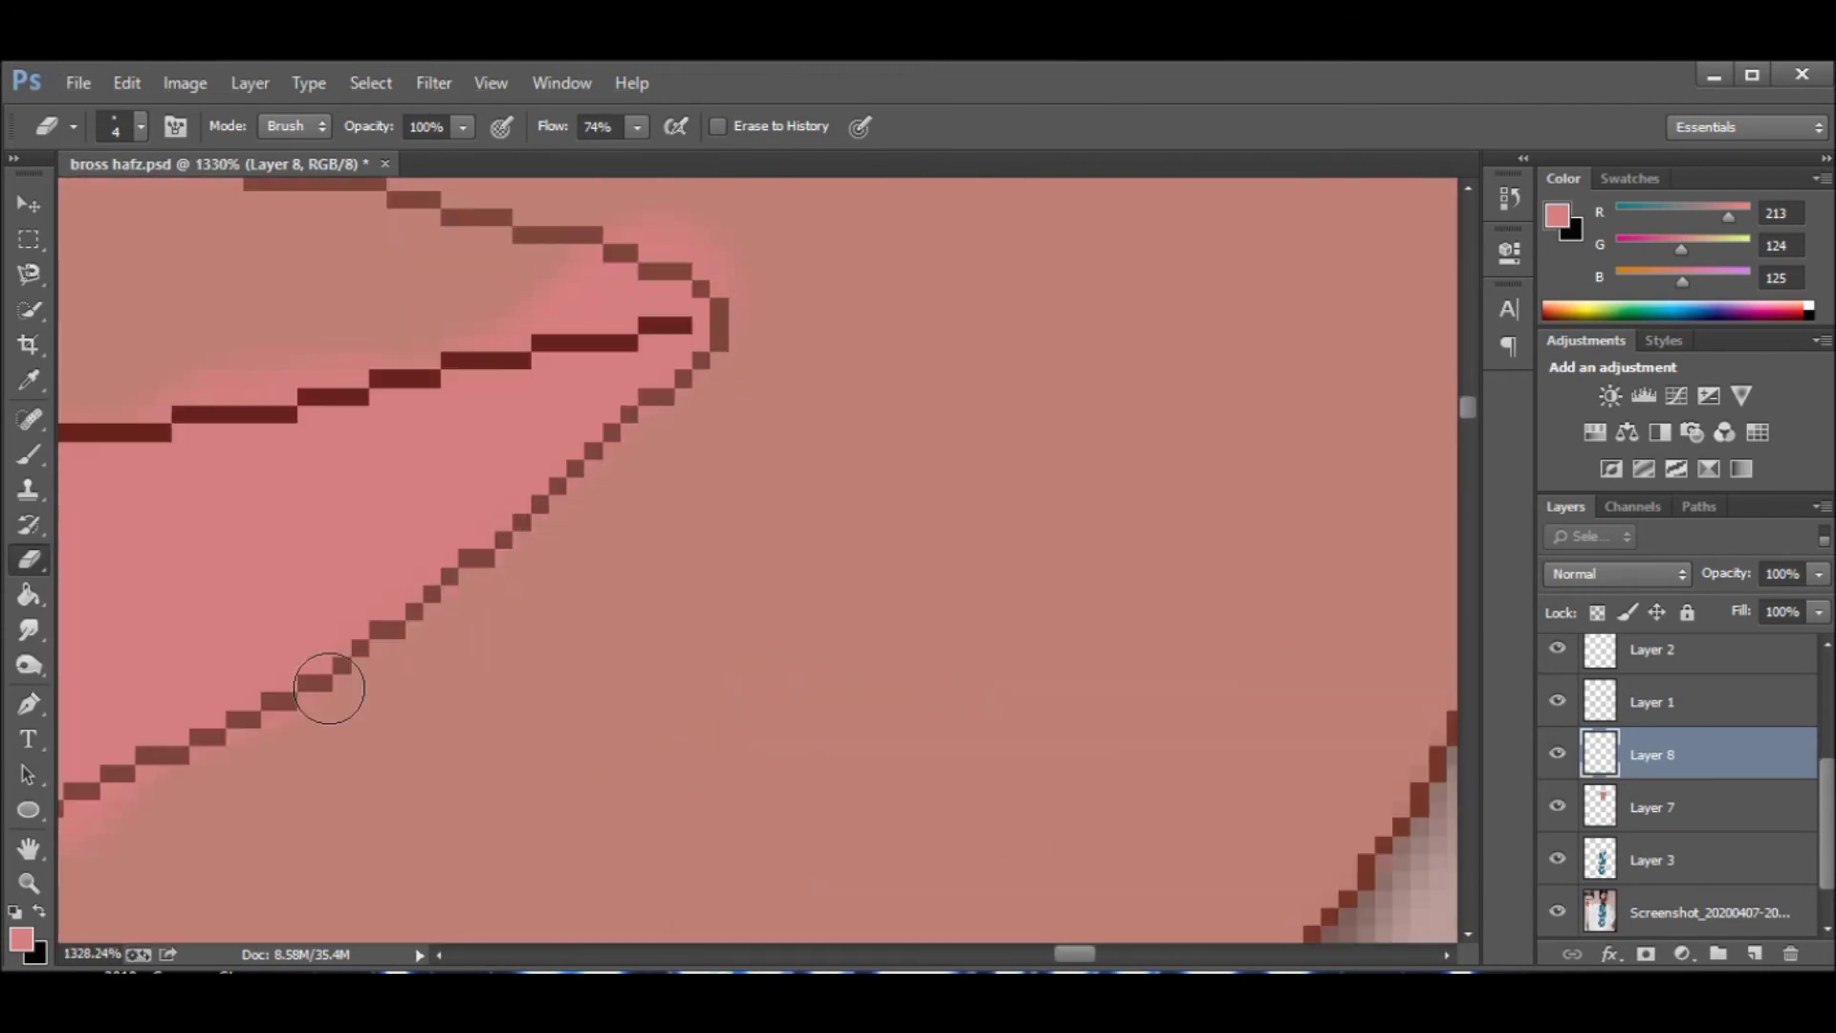
scroll(328, 685, "down", 12)
scroll(93, 848, "up", 12)
scroll(383, 592, "down", 6)
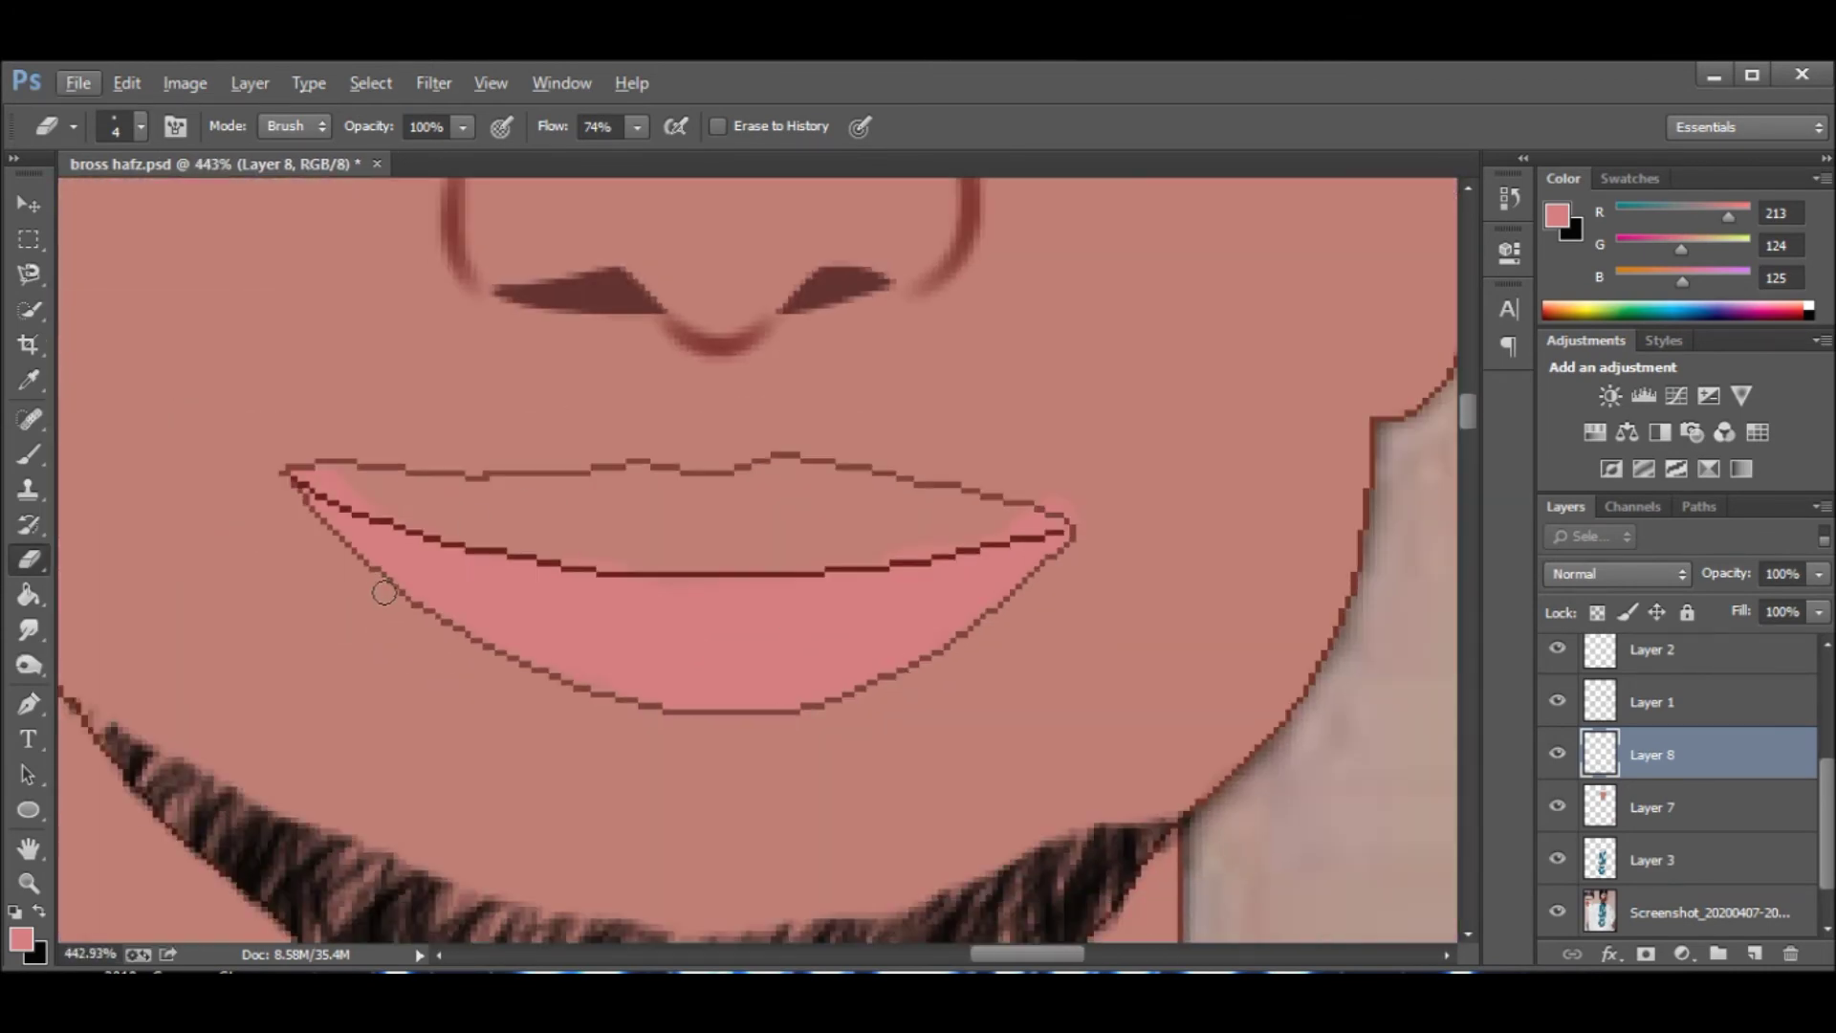
scroll(333, 477, "up", 6)
scroll(565, 647, "down", 10)
scroll(1097, 758, "up", 8)
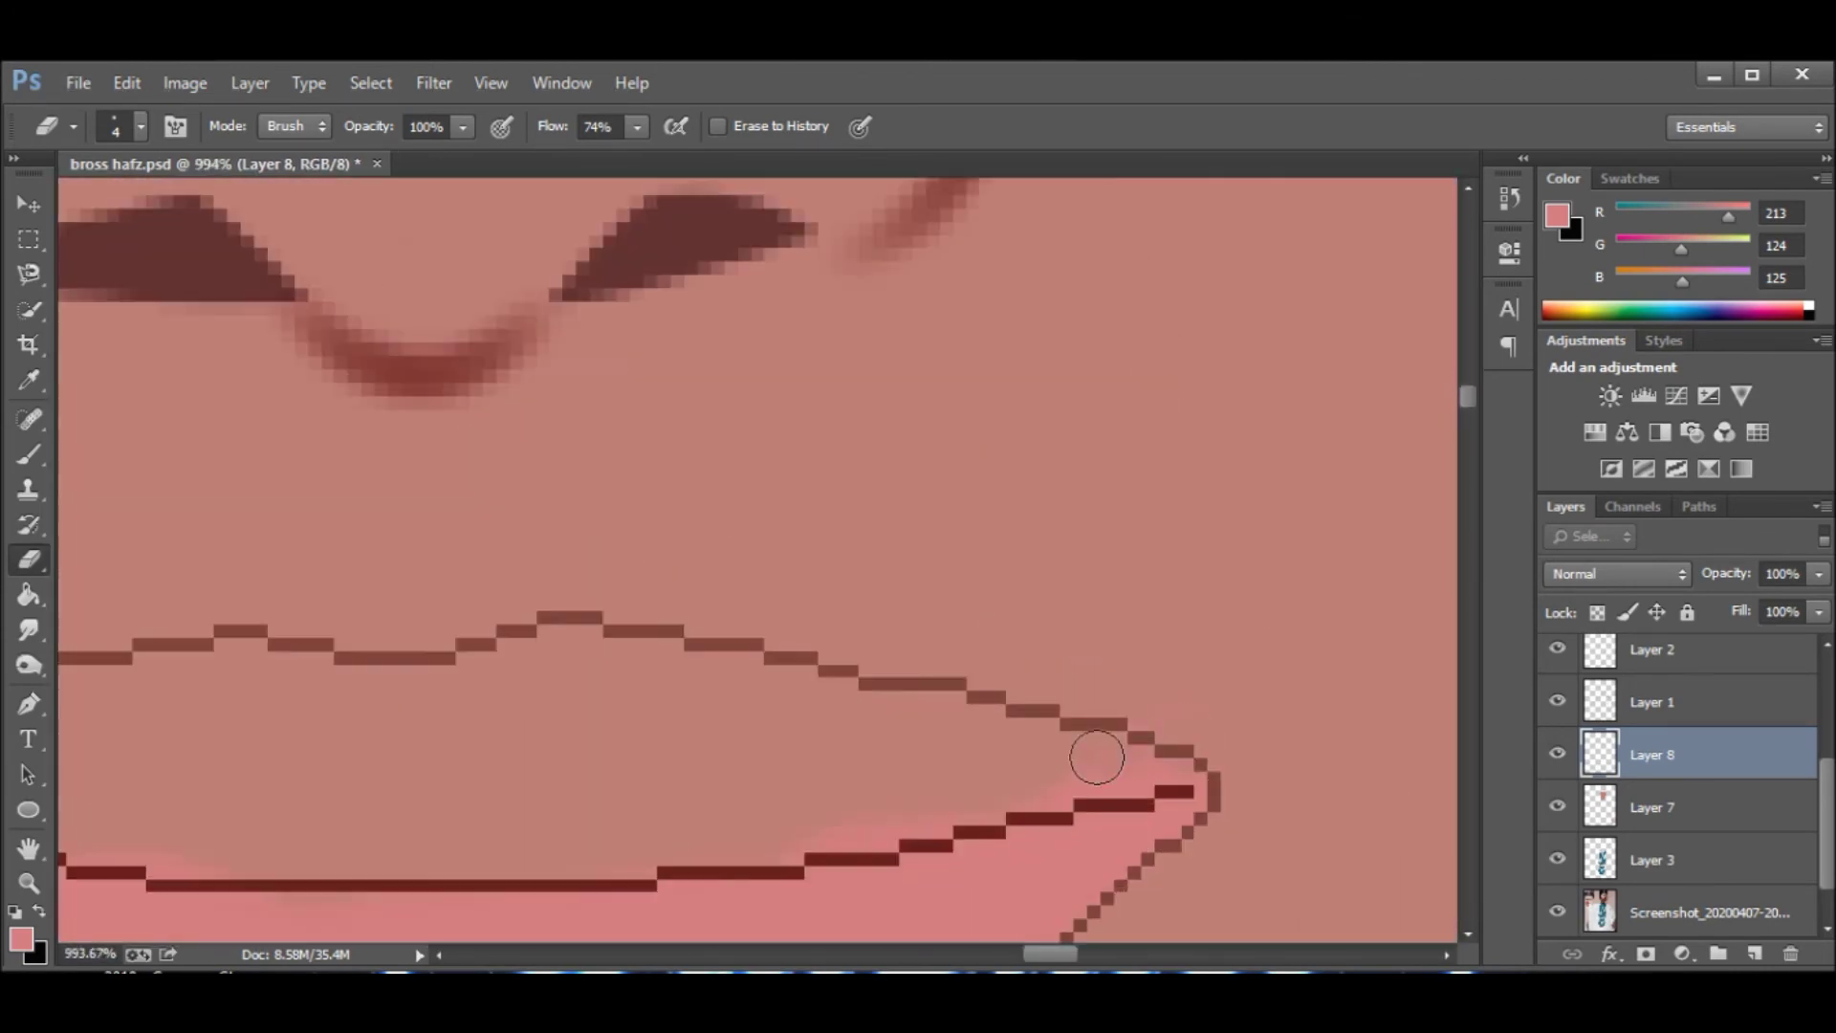
scroll(848, 824, "down", 15)
scroll(606, 840, "up", 1)
Paint the upper lip dark brown below the lower-lip layer and erase its blurry top edge.
left_click(1558, 806)
scroll(681, 494, "up", 6)
scroll(681, 494, "up", 6)
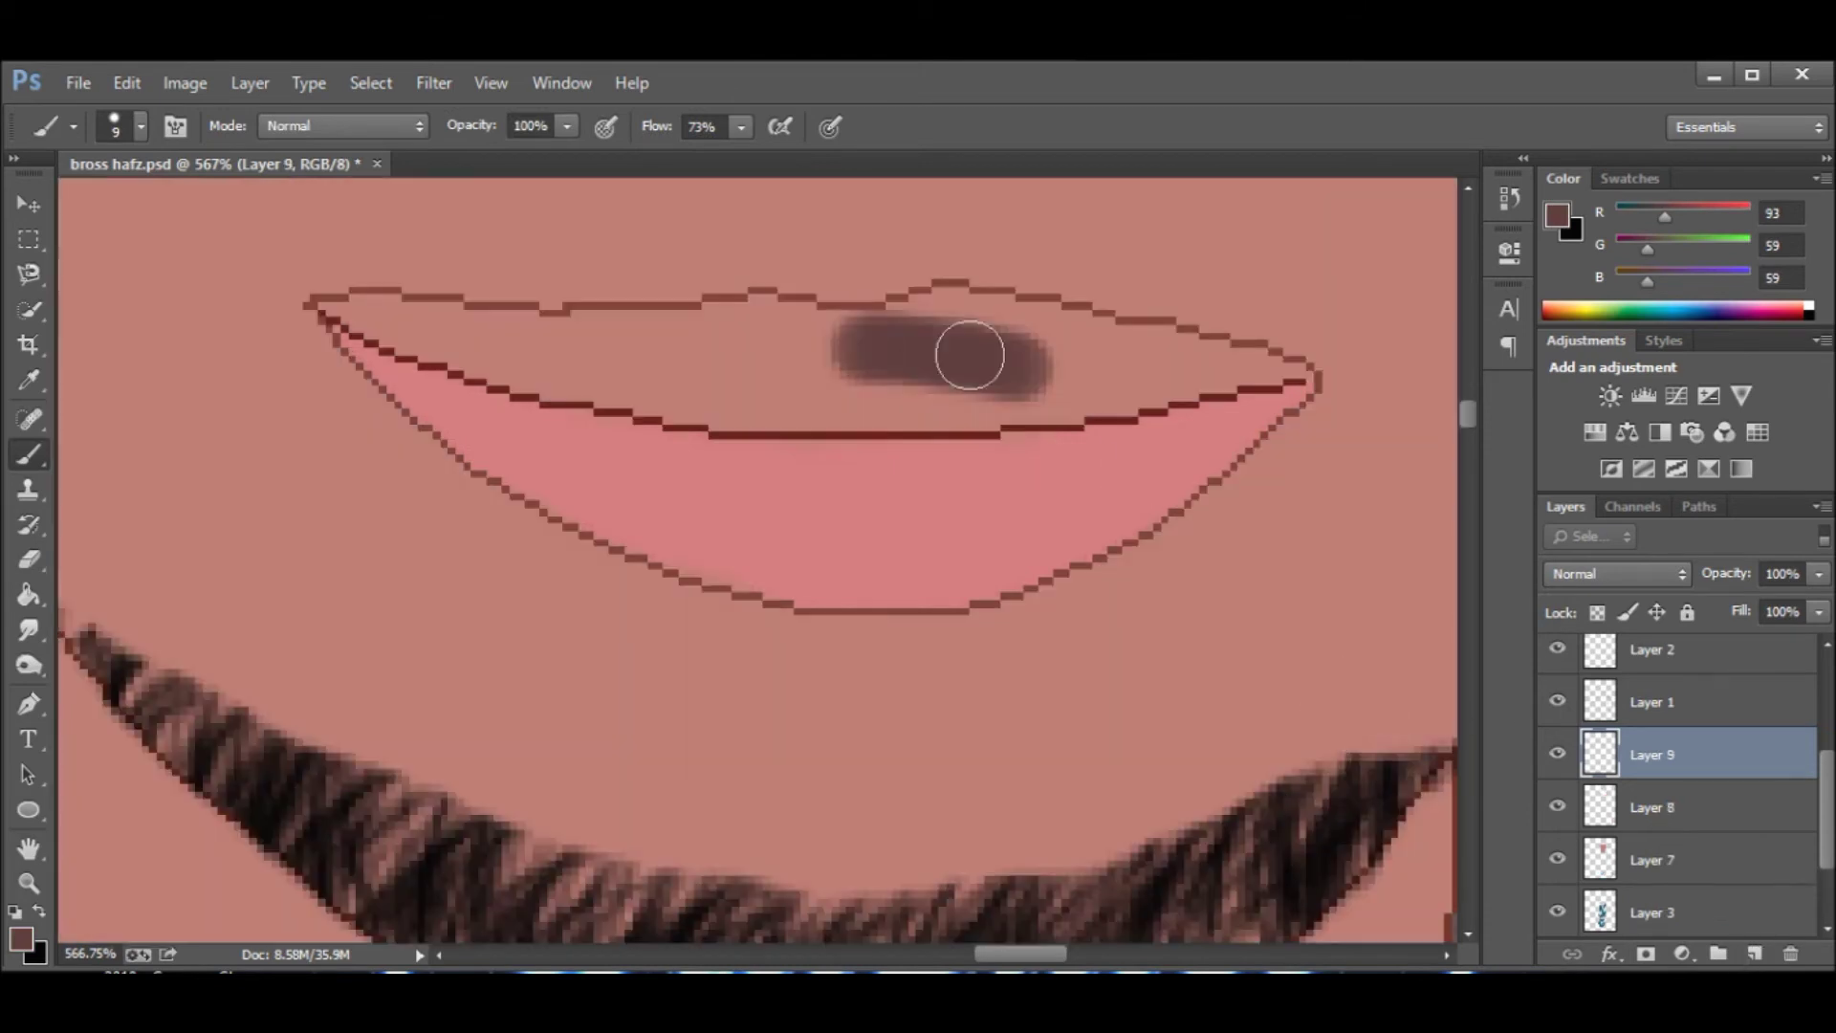
mouse_move(967, 351)
left_mouse_down()
mouse_move(628, 361)
mouse_move(1012, 381)
mouse_move(733, 414)
mouse_move(963, 328)
mouse_move(830, 337)
left_mouse_up()
left_click_drag(1664, 754, 1664, 830)
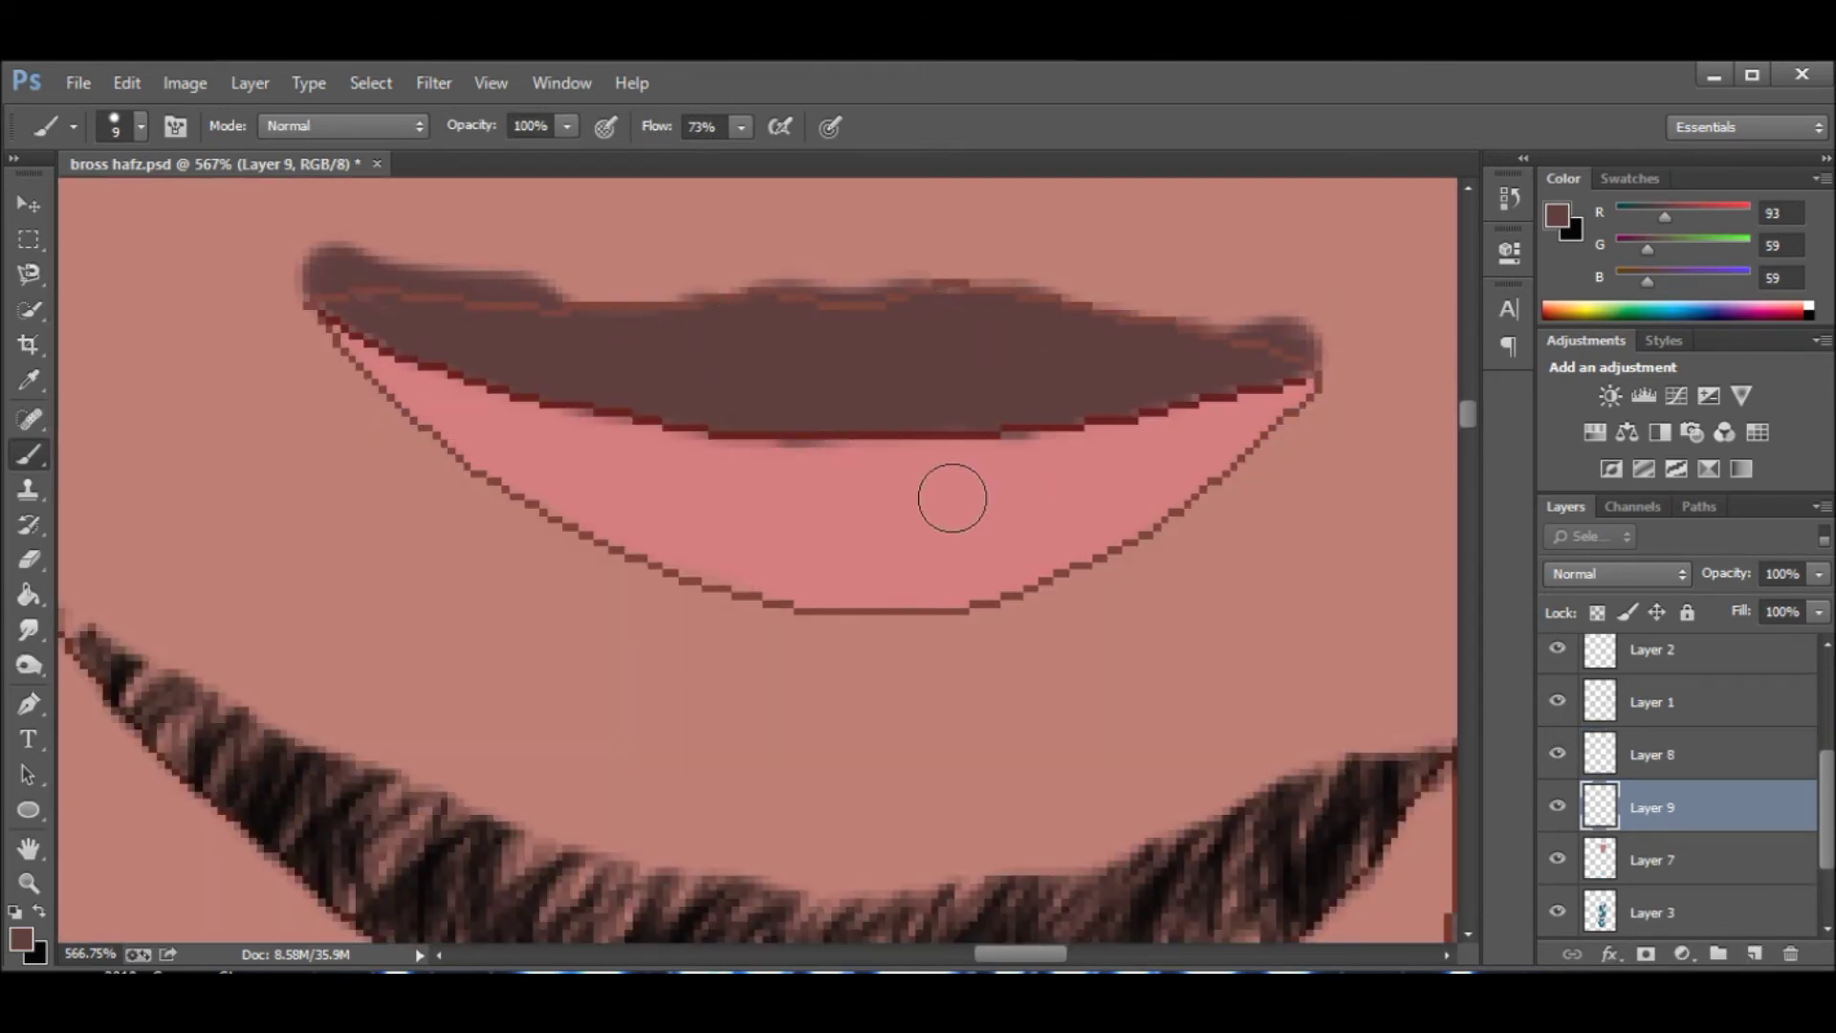
key("e")
key("bracketright")
mouse_move(574, 258)
left_mouse_down()
mouse_move(278, 262)
mouse_move(1078, 274)
mouse_move(1053, 237)
left_mouse_up()
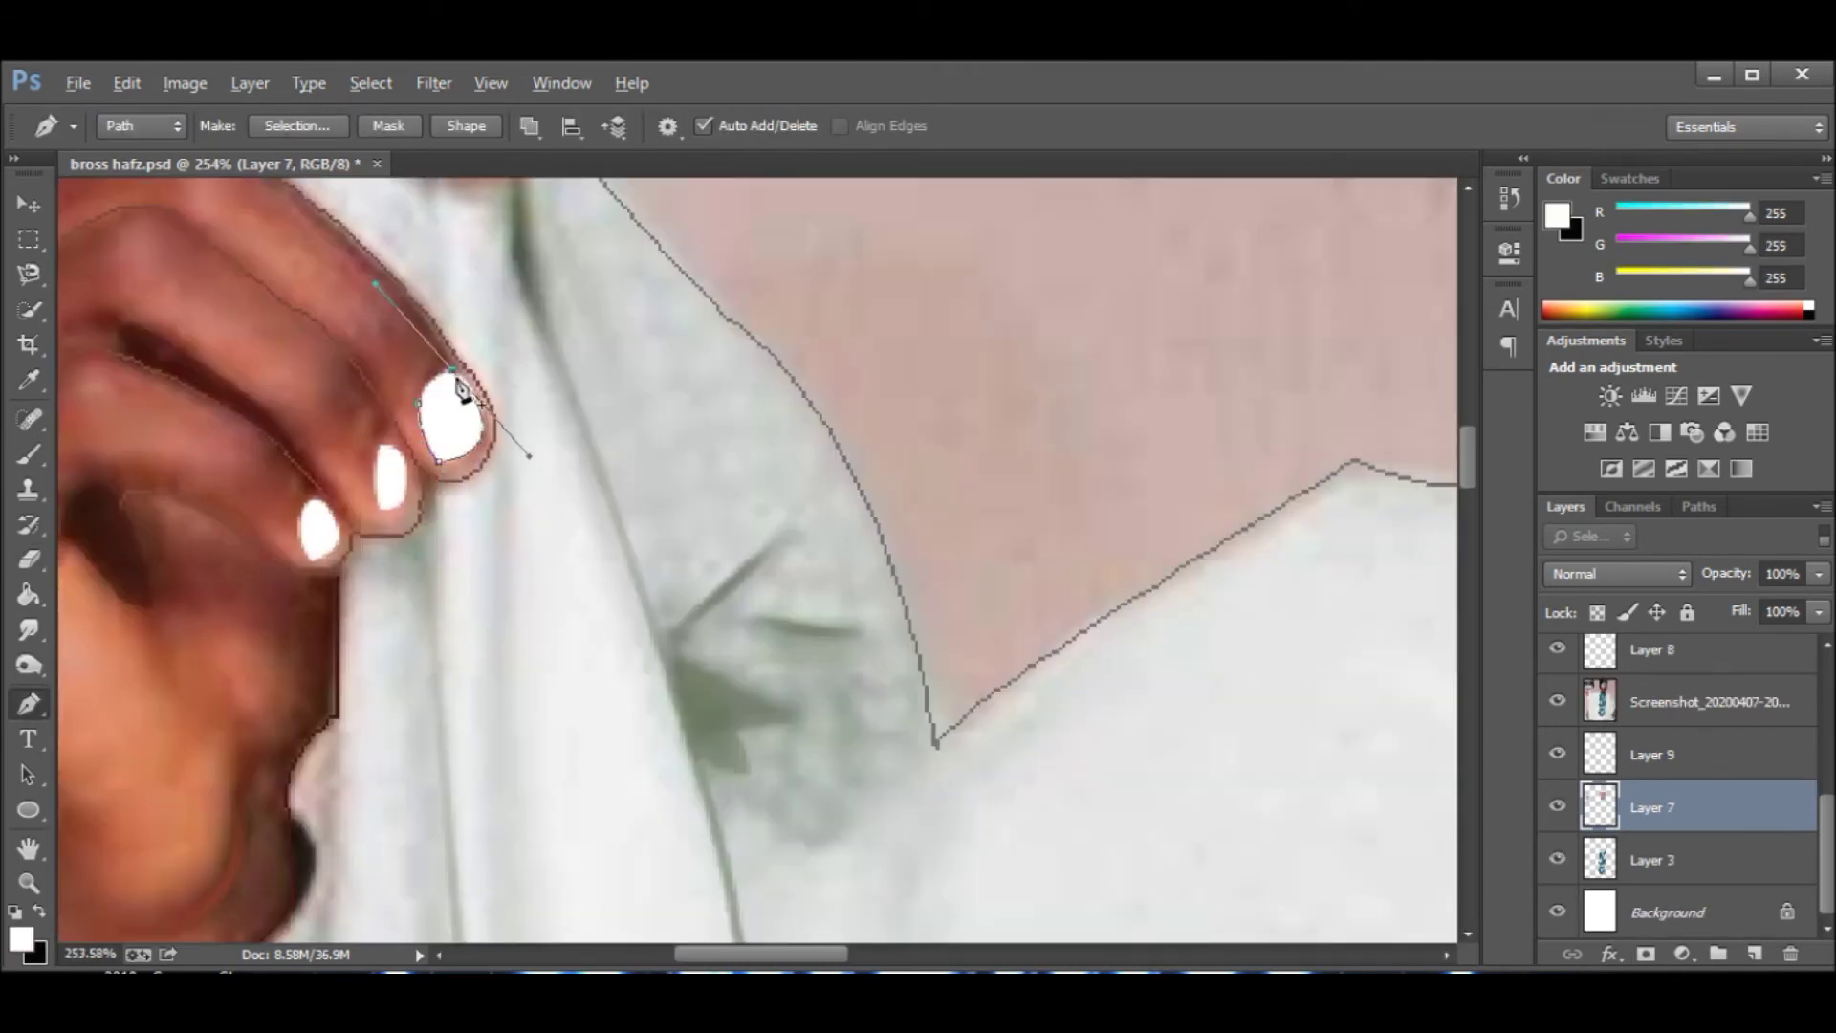
Outline the second and third fingernails and the lower hand's thumbnail with the Pen tool, then hide the reference photo.
left_click(377, 448)
left_click_drag(376, 505, 387, 521)
left_click_drag(377, 448, 302, 431)
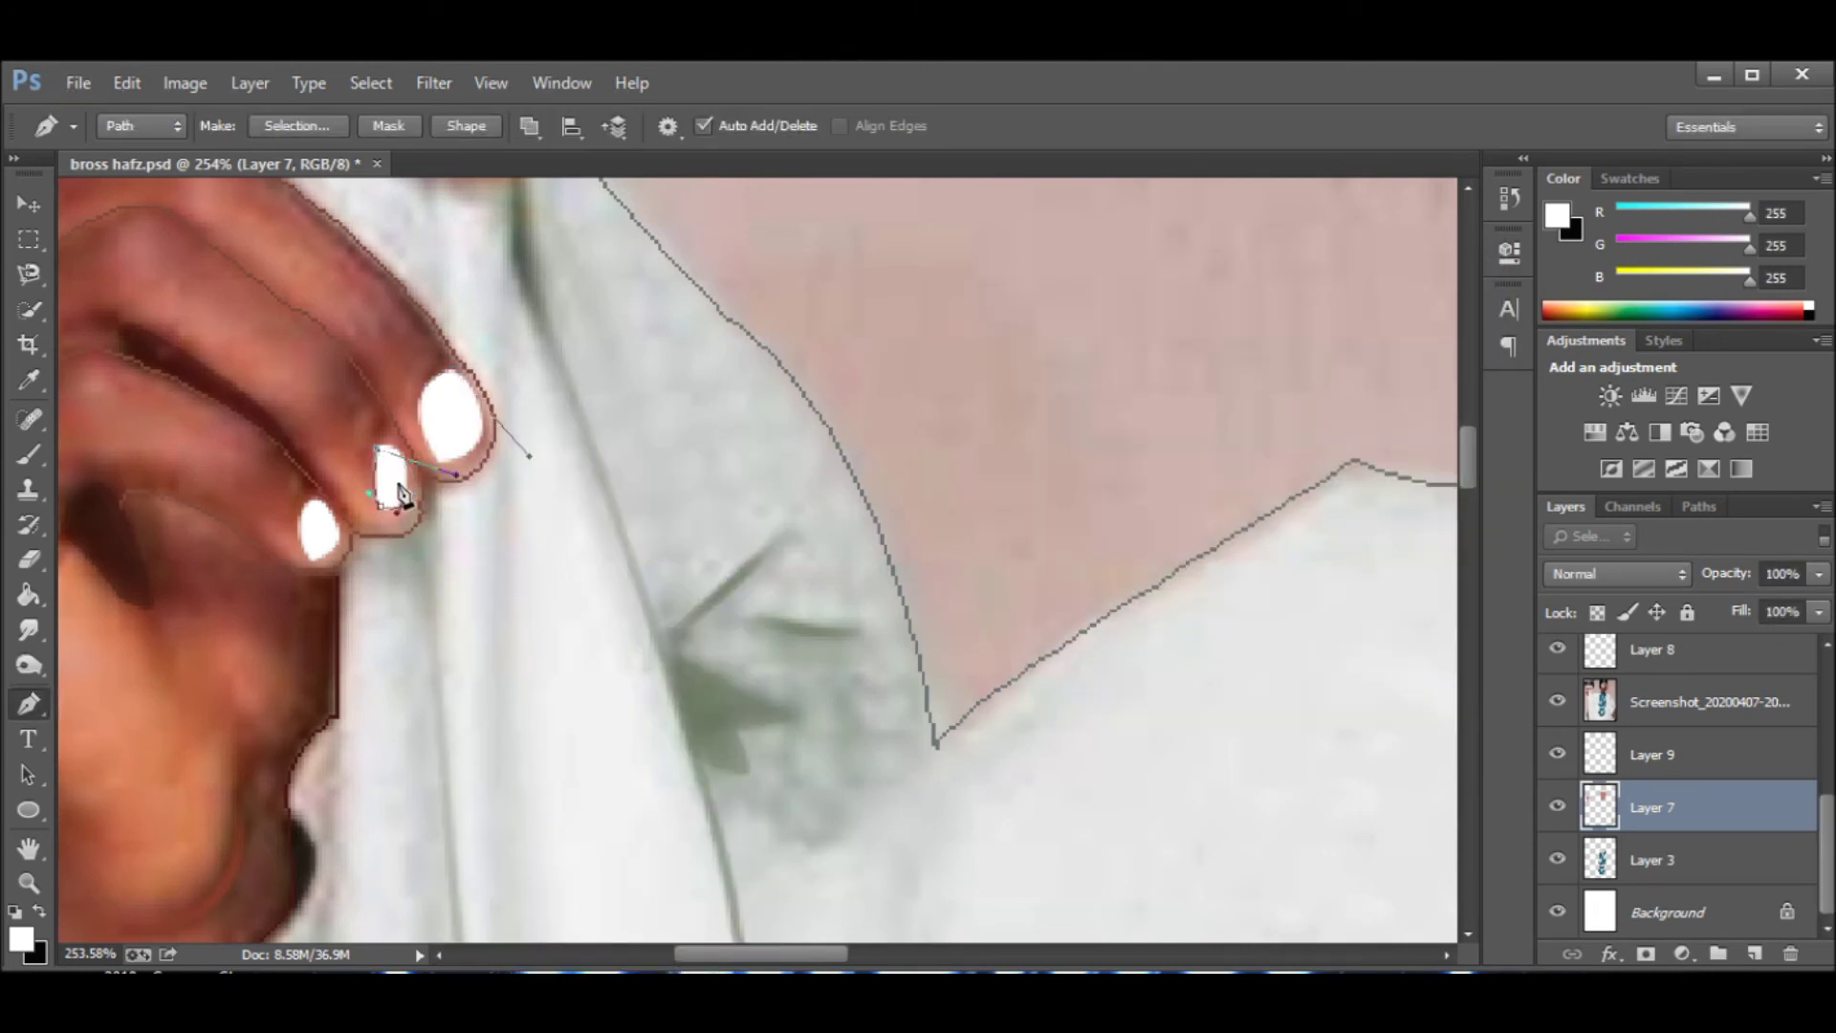
left_click(300, 510)
left_click_drag(311, 562, 328, 577)
scroll(322, 532, "down", 5)
scroll(322, 532, "down", 3)
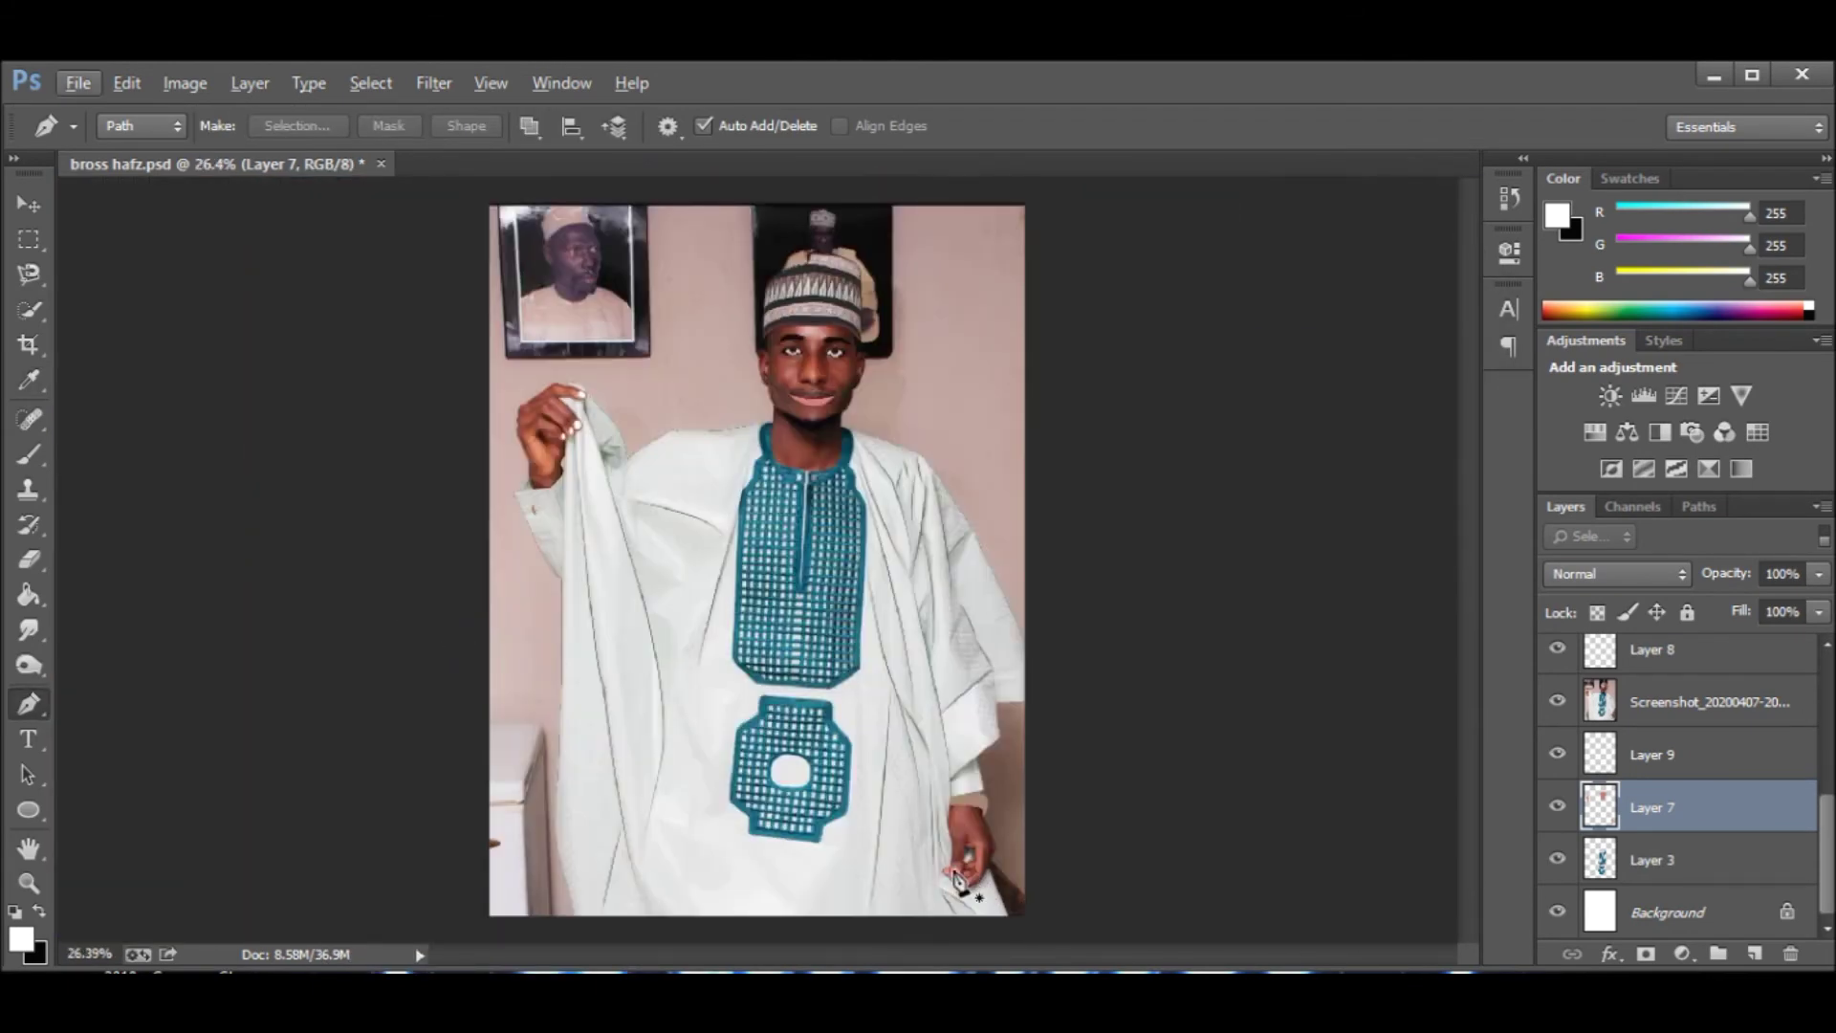
scroll(1012, 586, "up", 8)
left_click(991, 525)
left_click_drag(1087, 541, 1106, 574)
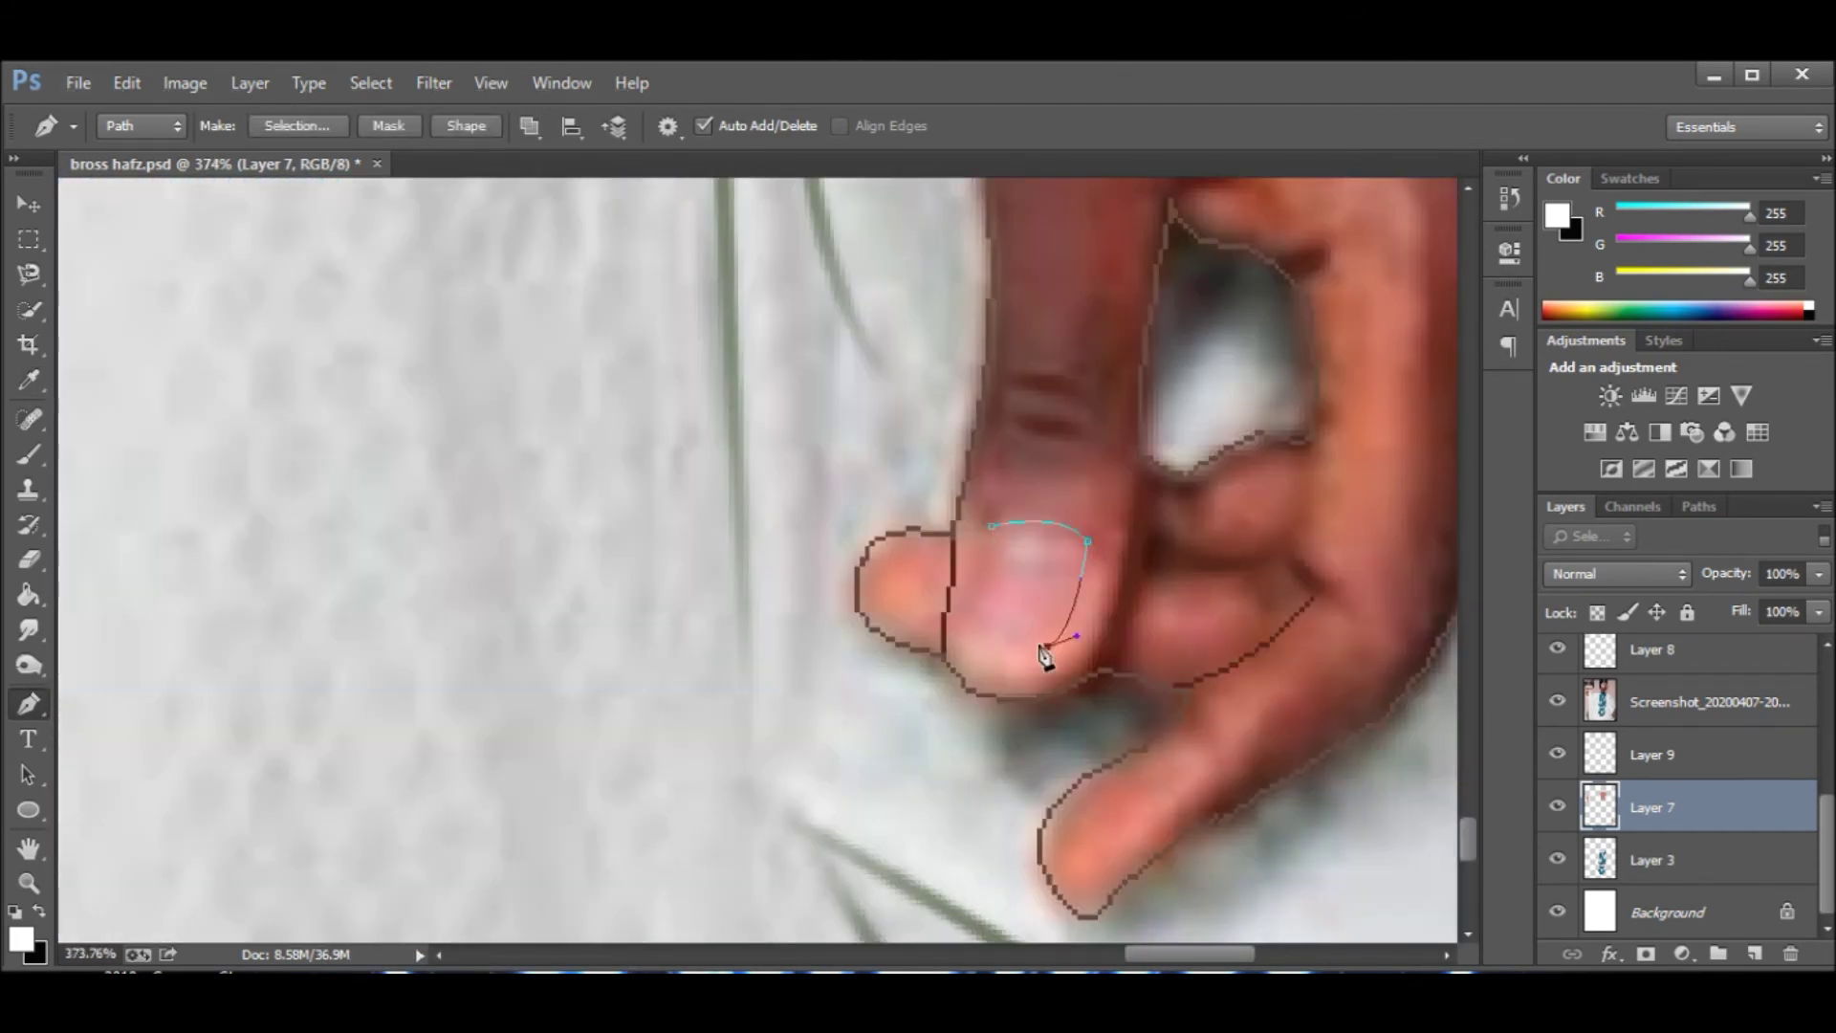
scroll(1111, 635, "down", 4)
scroll(1222, 677, "down", 4)
left_click(1557, 701)
Add a new empty layer placed just above the Background.
left_click(1754, 954)
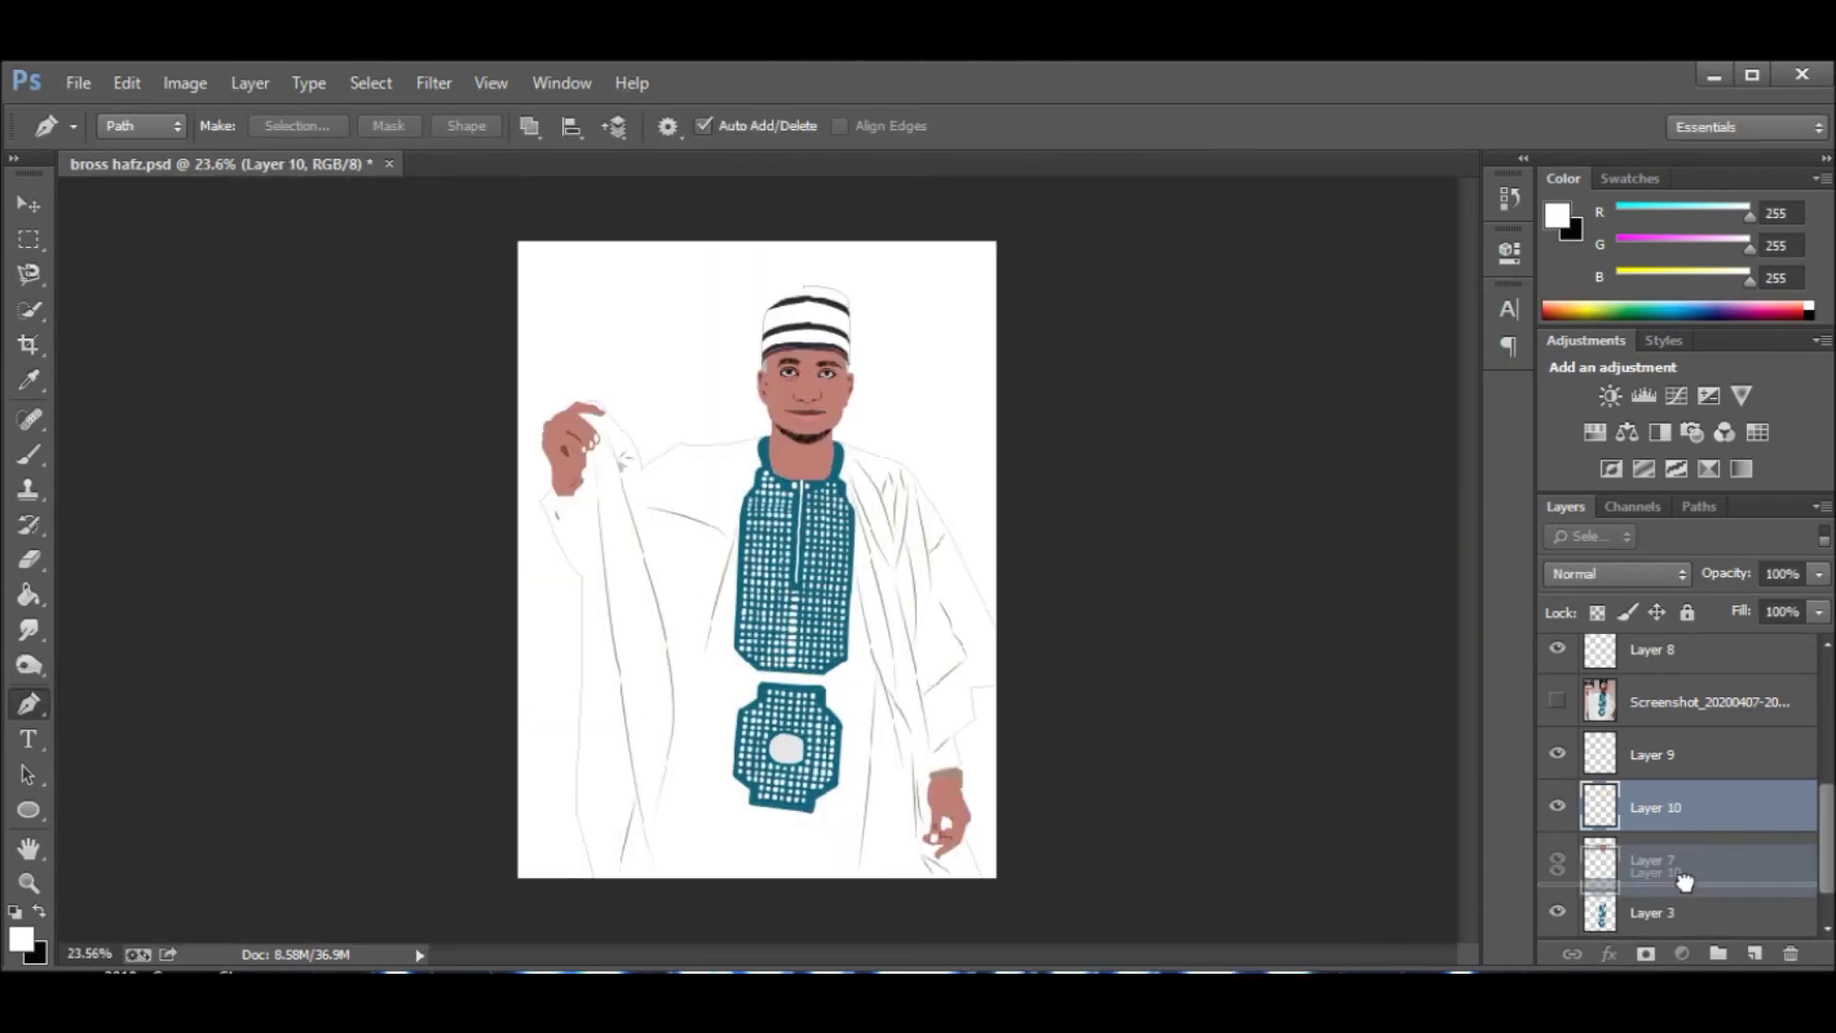
left_click_drag(1654, 808, 1654, 894)
left_click(1557, 648)
left_click(1557, 650)
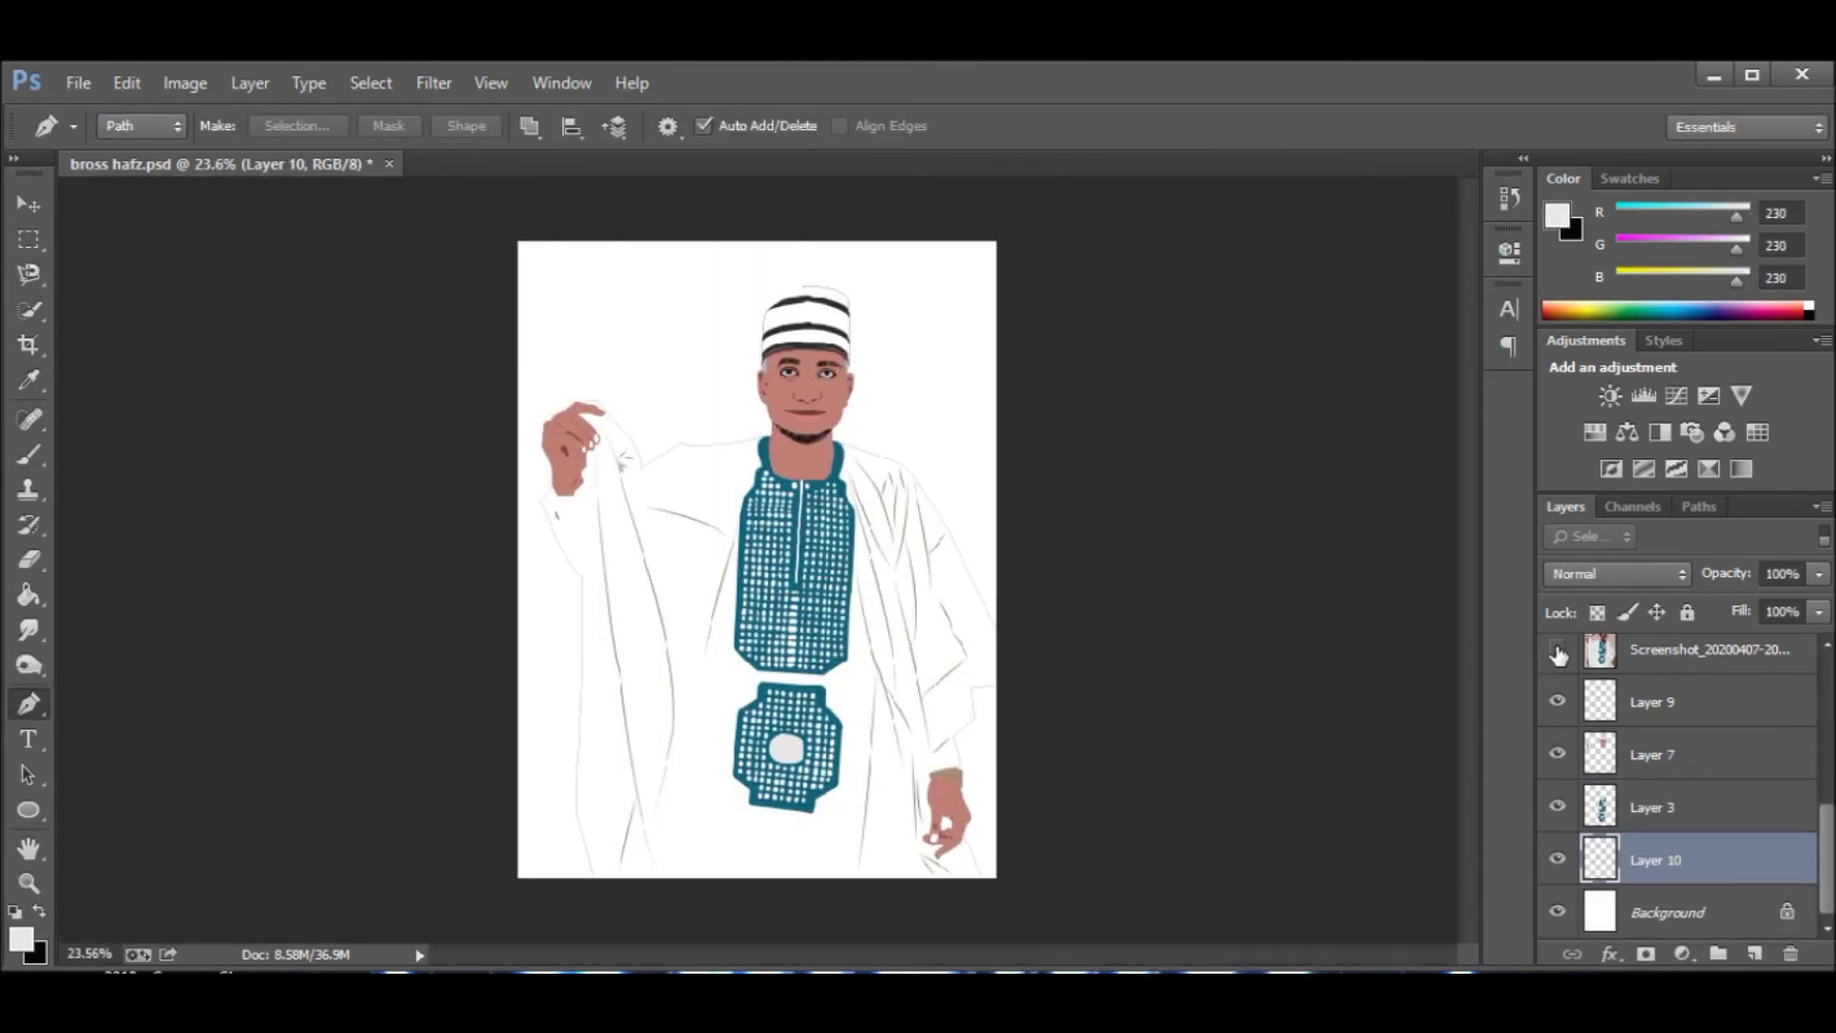
Trace the robe outline from the neck over the shoulder and down the left sleeve to the bottom-left corner.
scroll(786, 571, "up", 3)
left_click(720, 378)
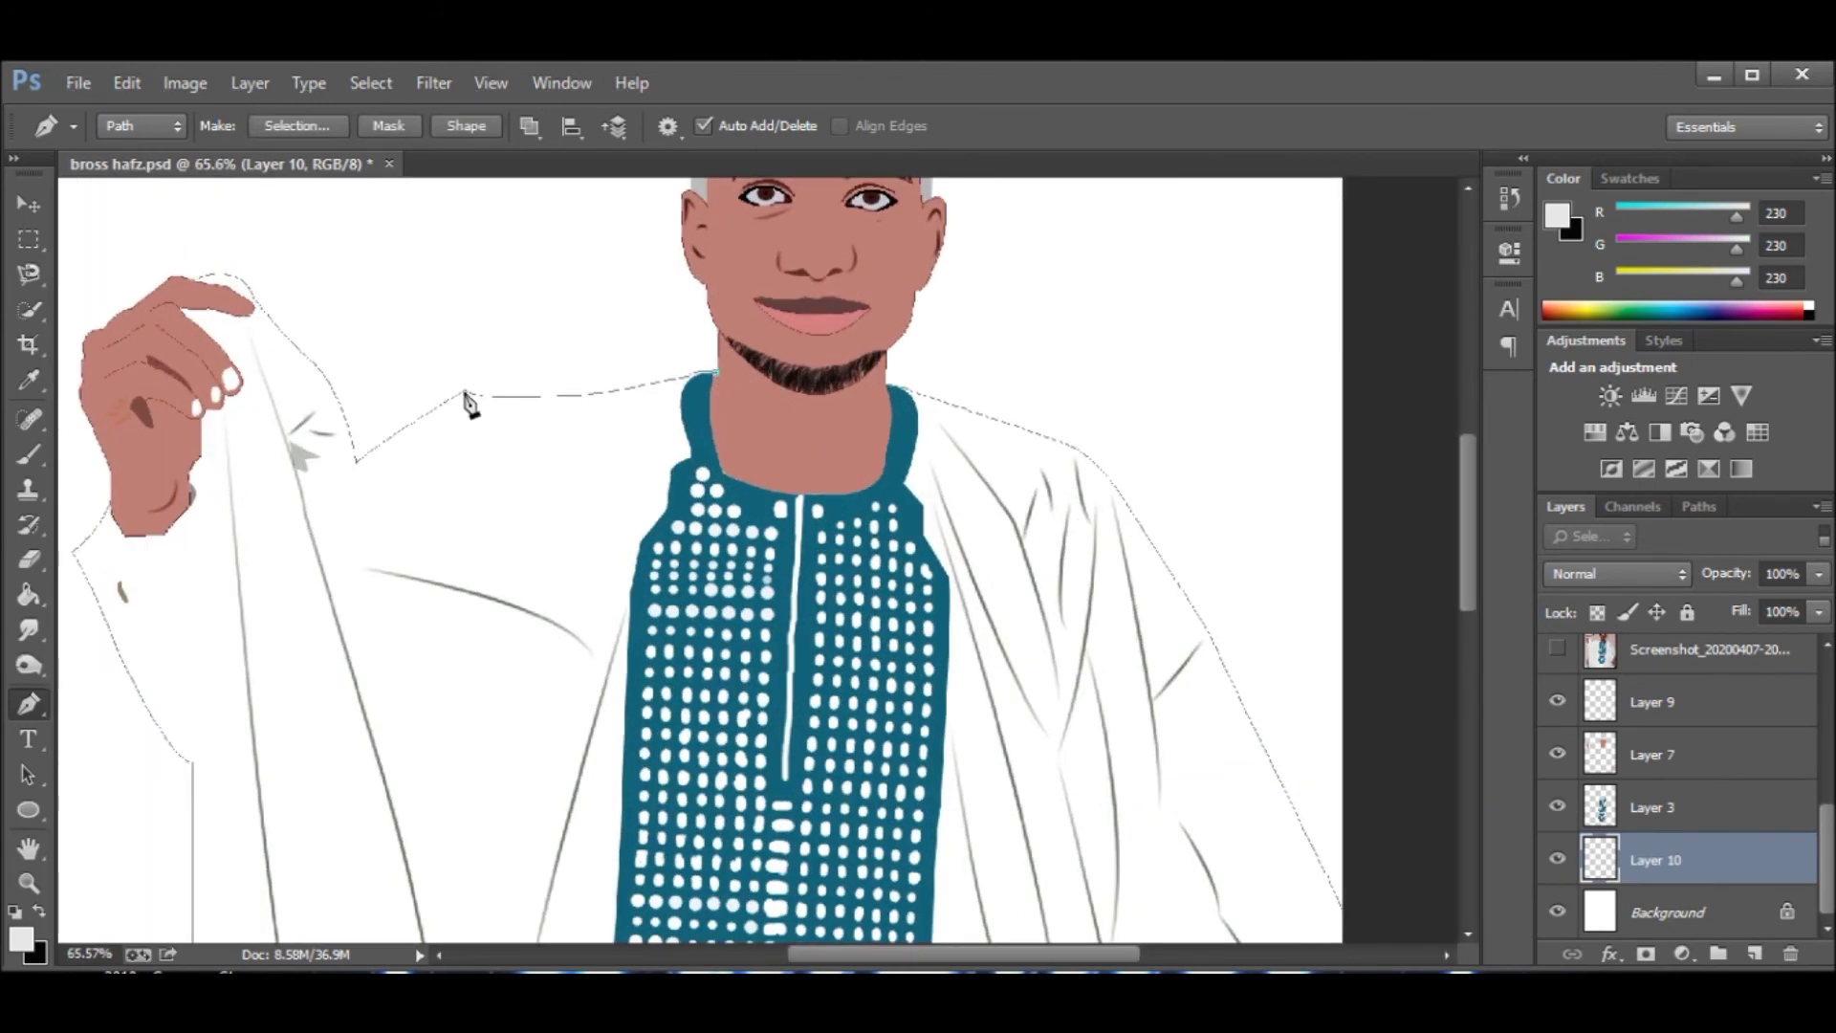
scroll(674, 433, "up", 4)
scroll(649, 463, "down", 3)
left_click_drag(282, 475, 184, 452)
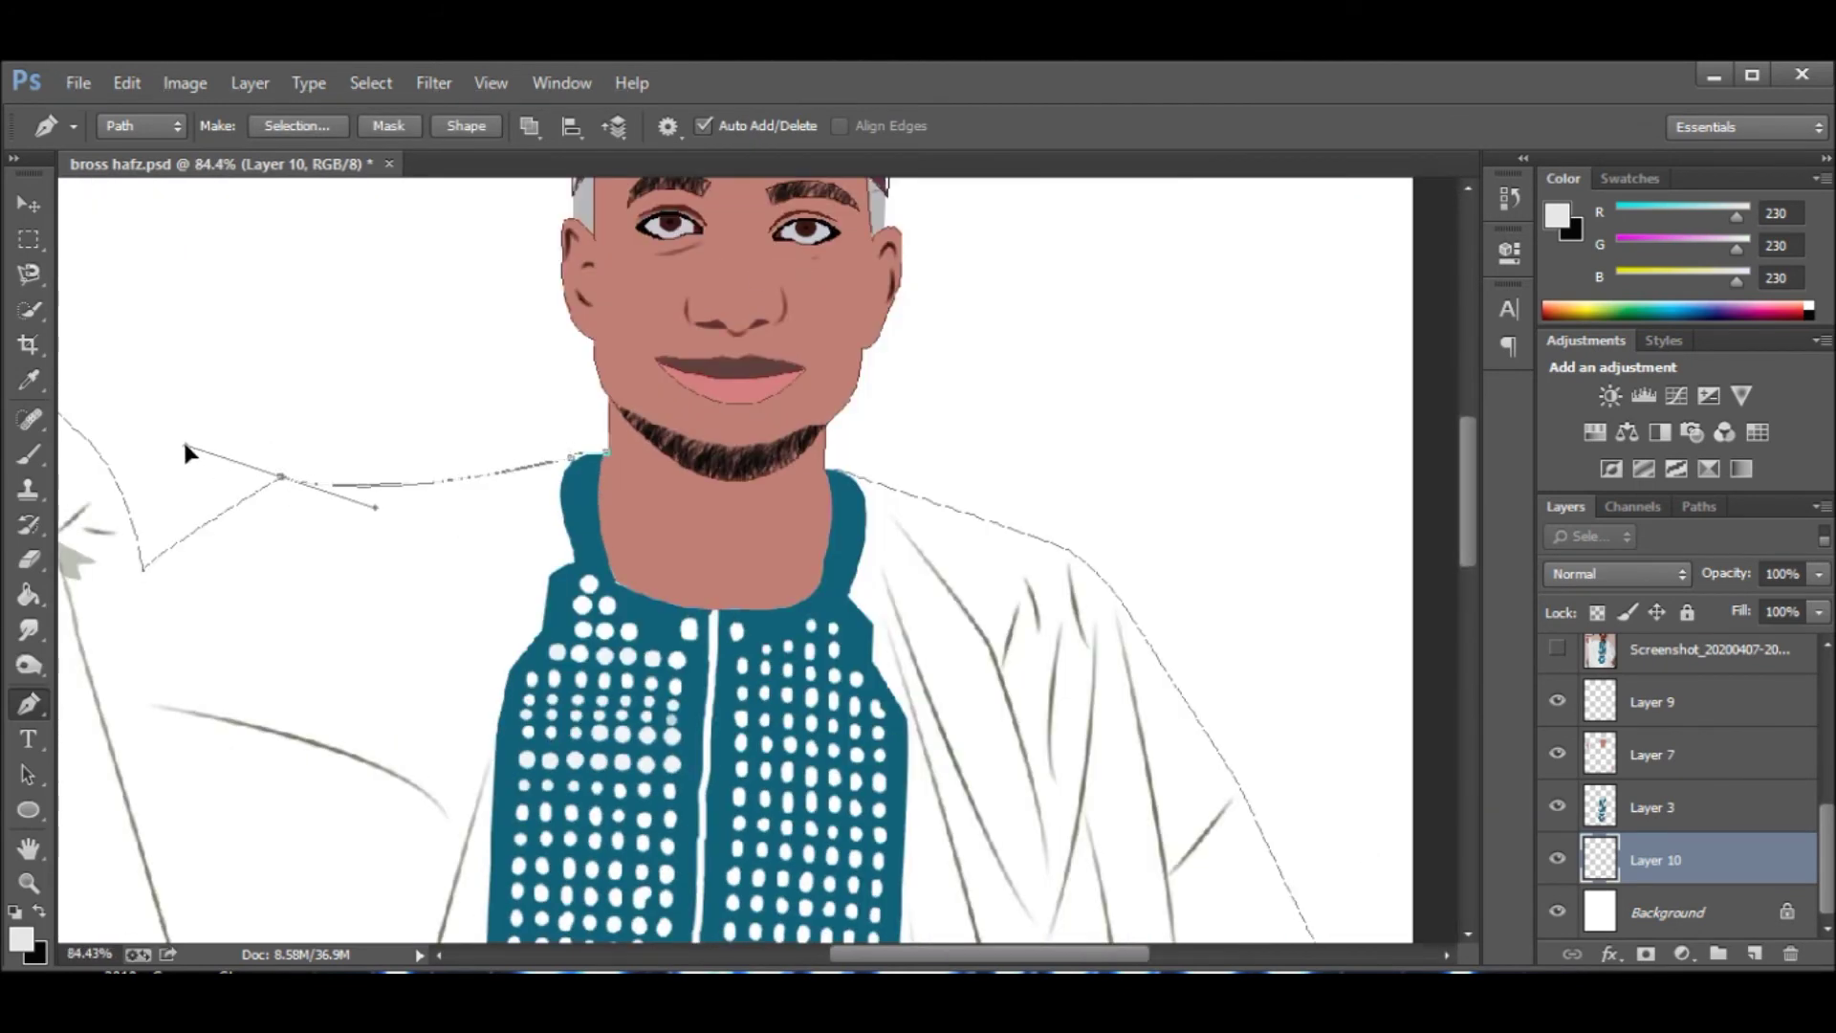
scroll(148, 583, "down", 3)
scroll(670, 574, "down", 2)
left_click(1557, 650)
scroll(670, 430, "up", 3)
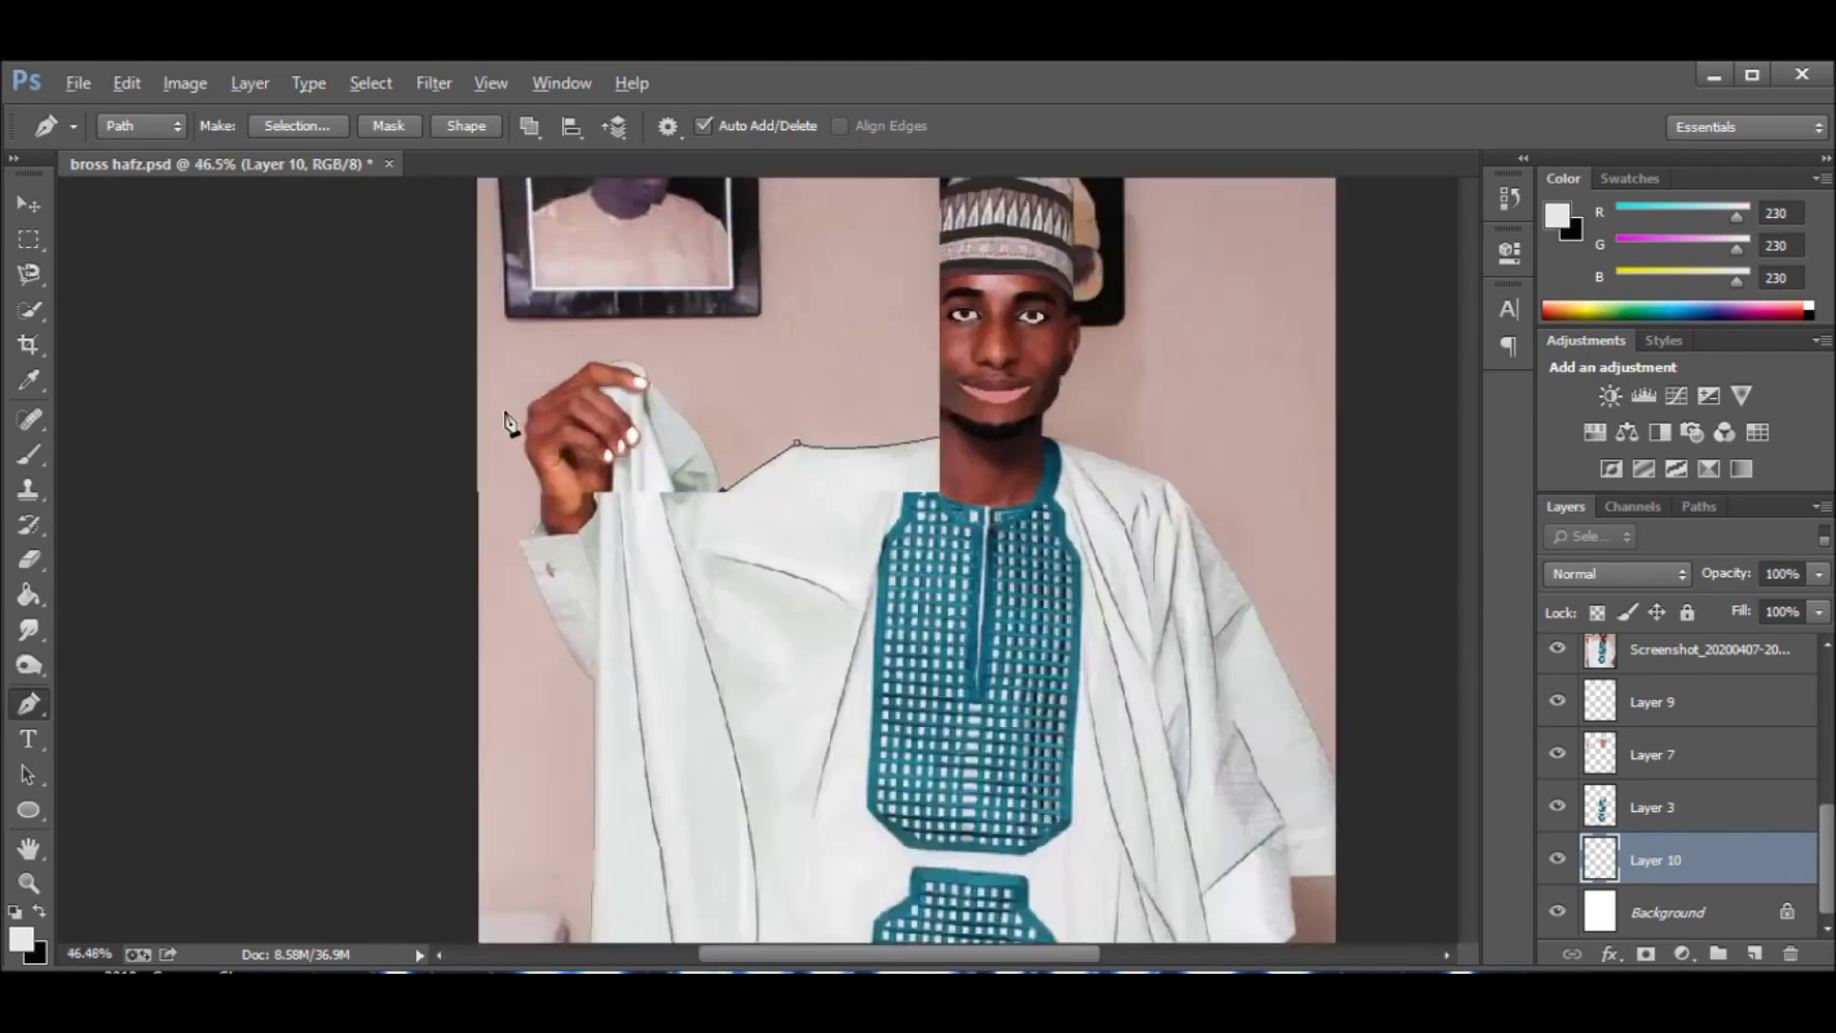
scroll(902, 443, "up", 4)
left_click_drag(894, 427, 828, 390)
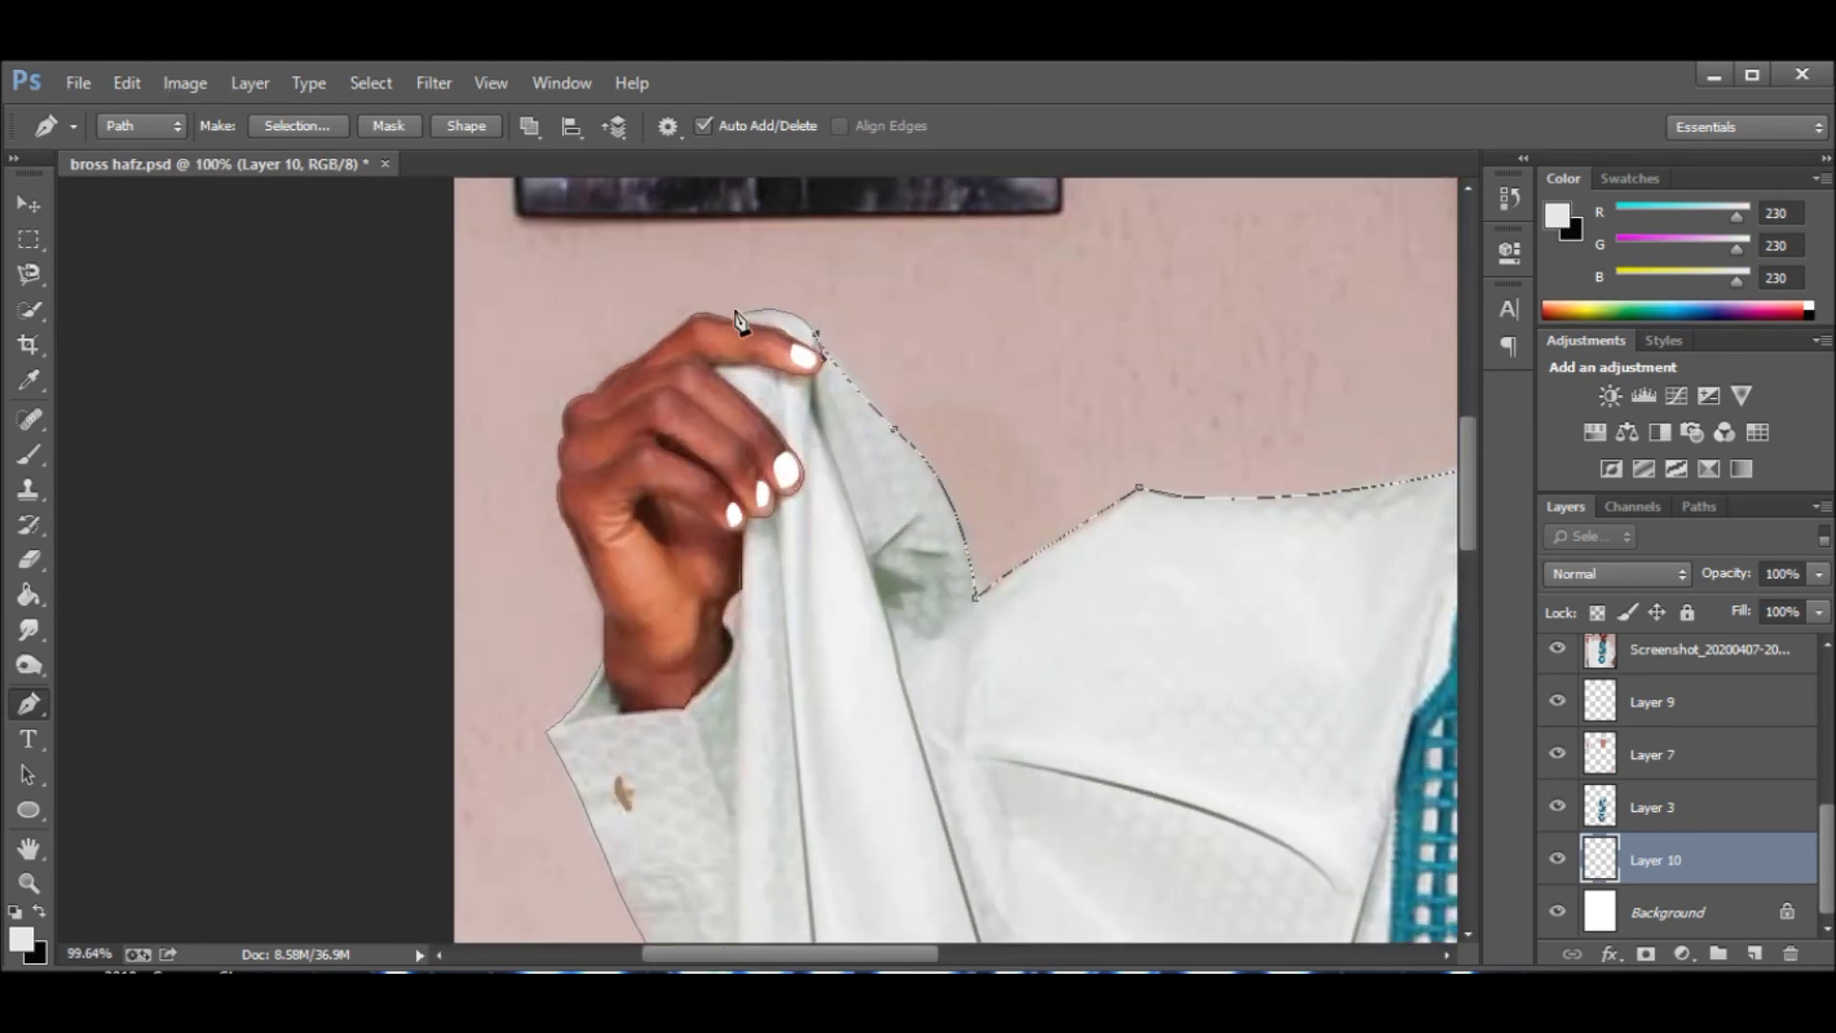
key("ctrl+z")
left_click_drag(545, 750, 483, 756)
scroll(550, 750, "down", 5)
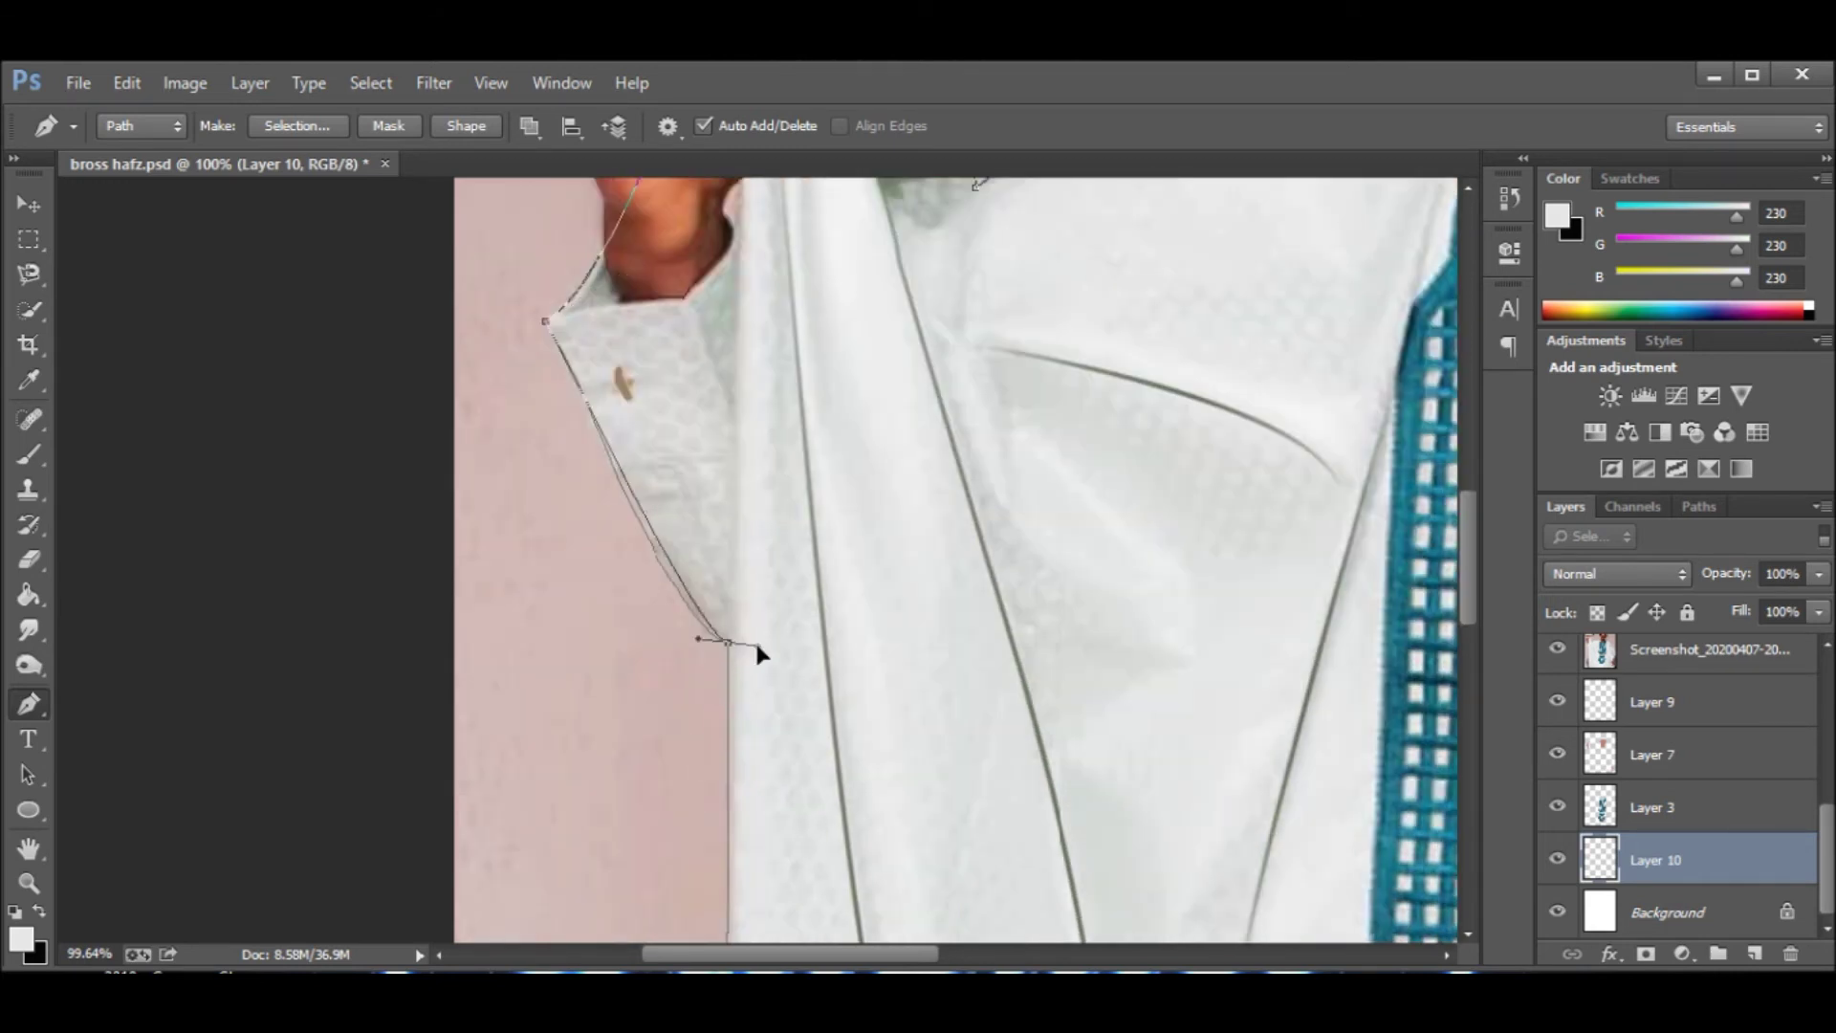
scroll(733, 650, "down", 4)
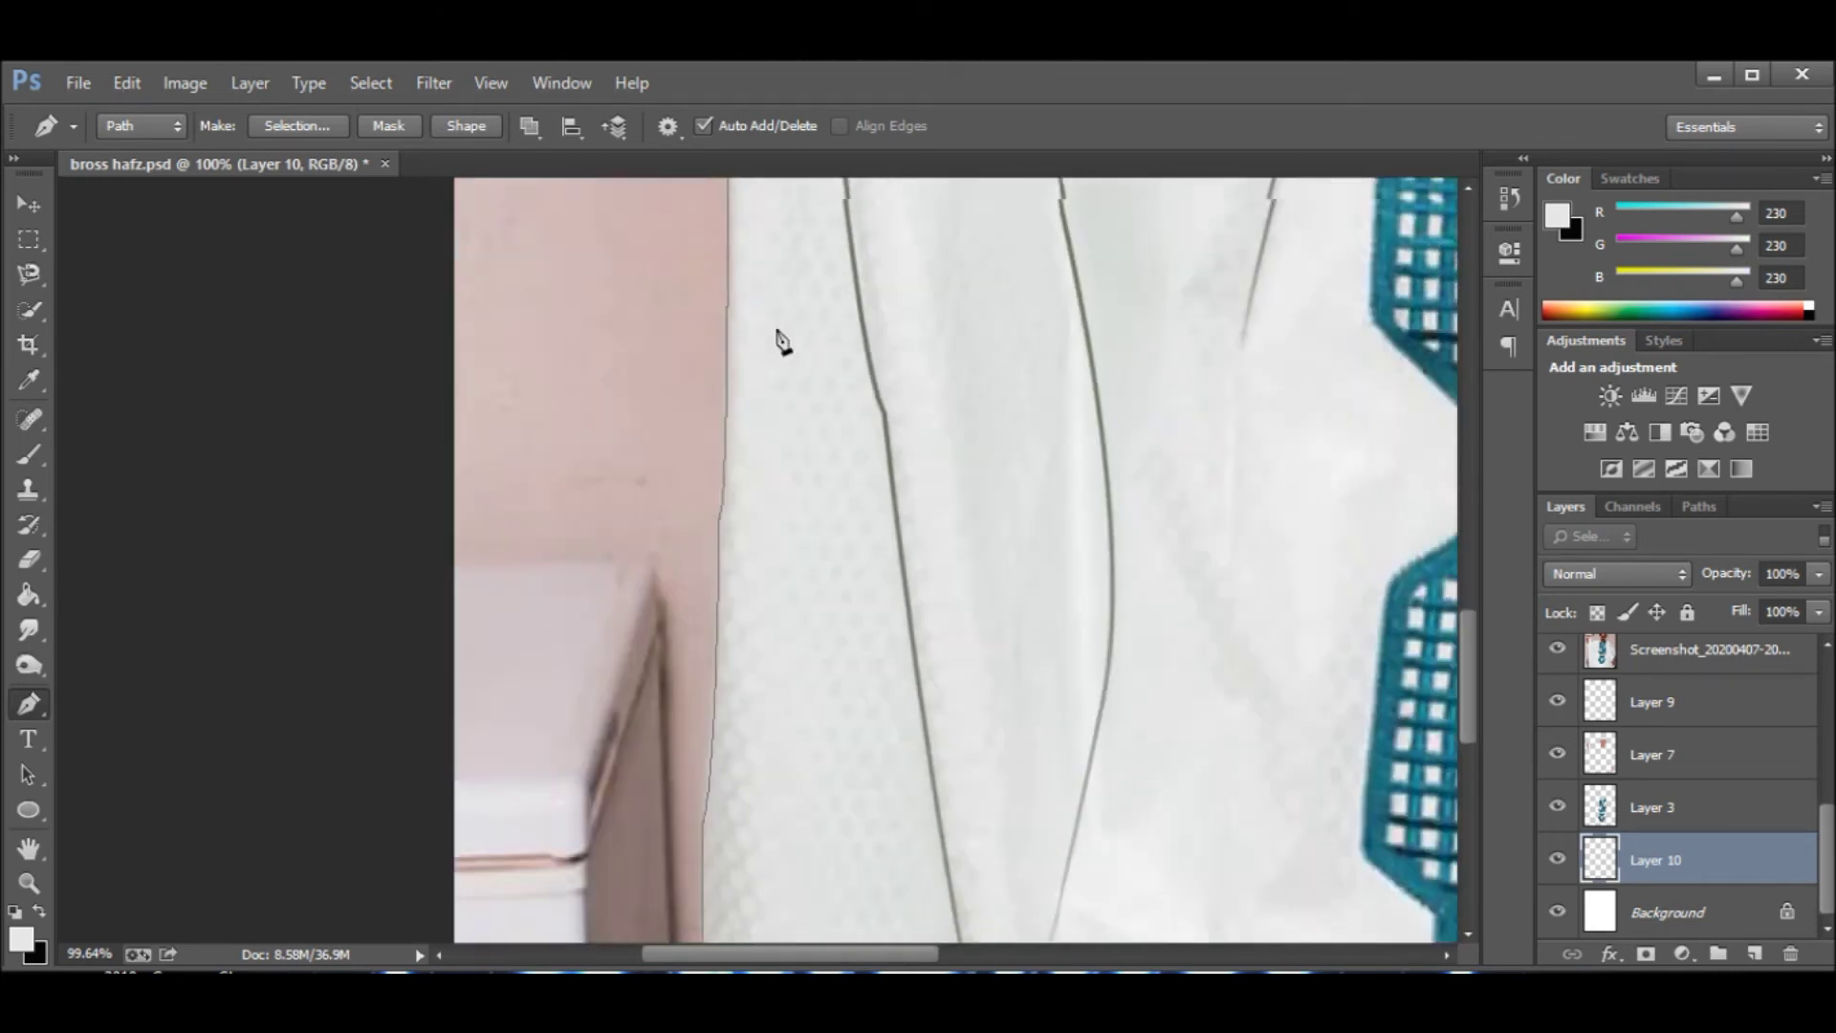
left_click(706, 623)
scroll(706, 623, "down", 4)
left_click(698, 478)
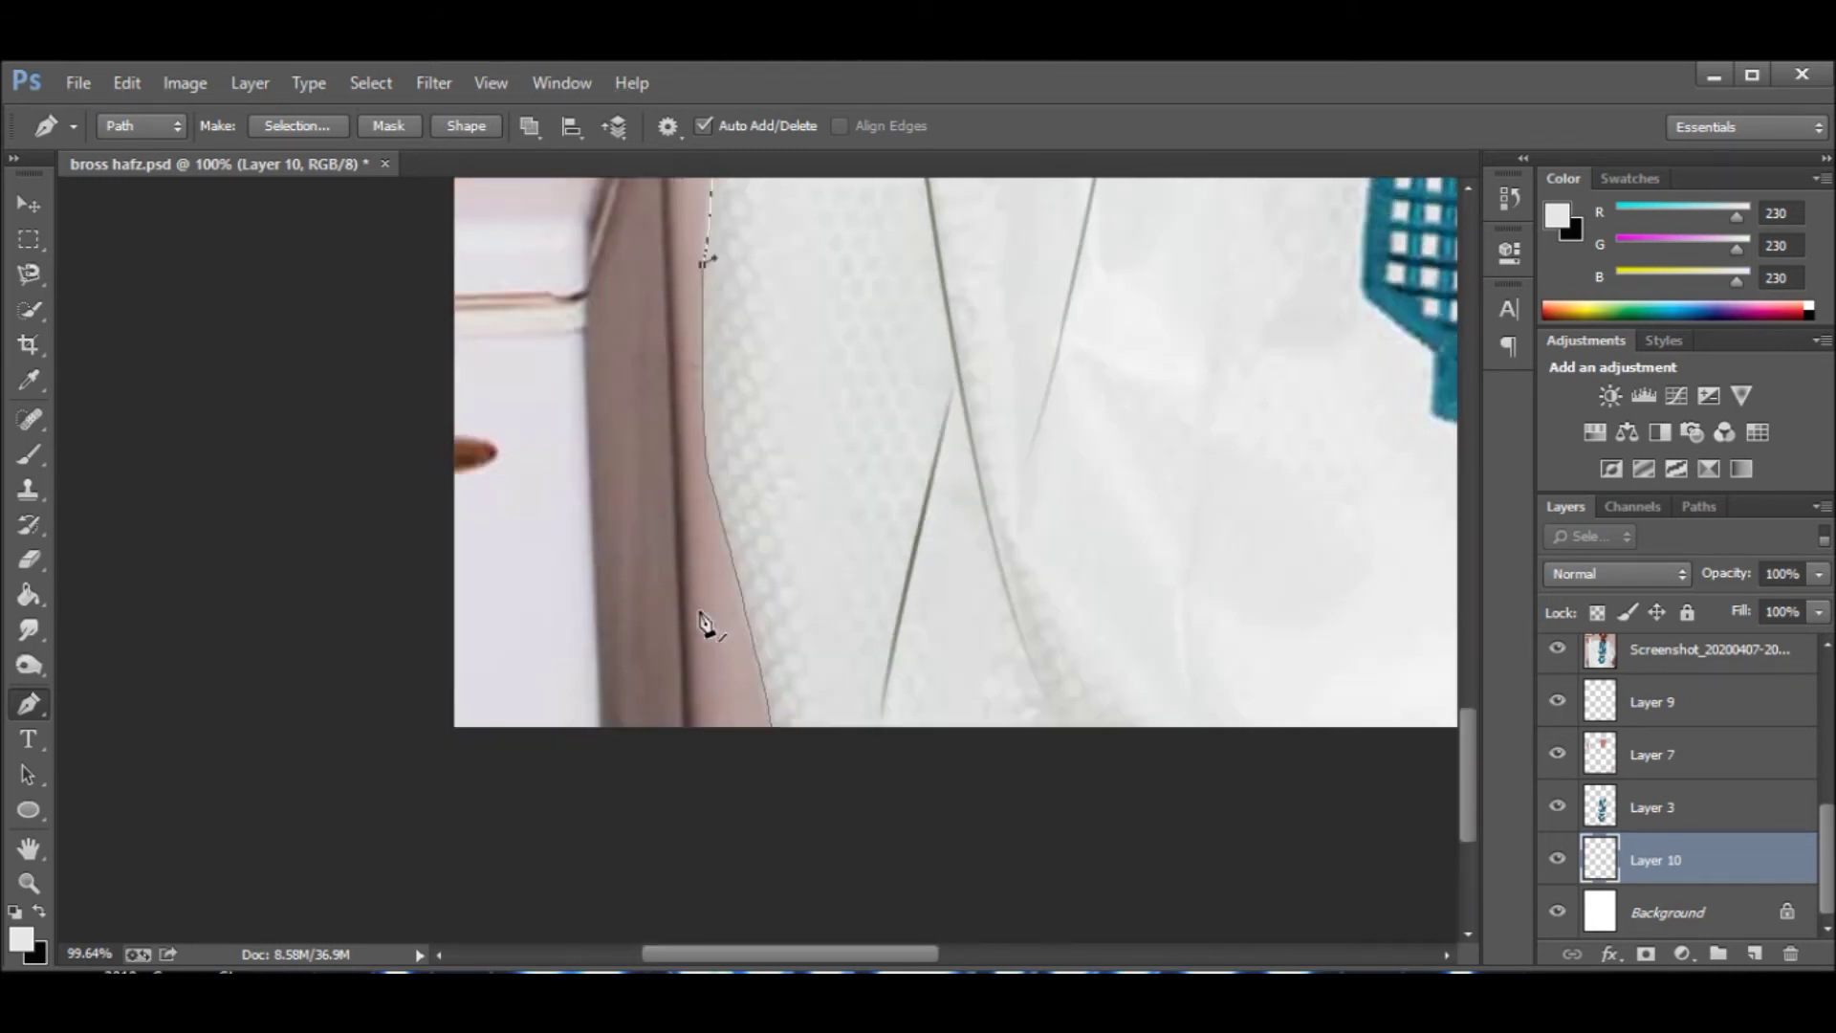
left_click_drag(773, 753, 789, 772)
Continue the outline along the bottom edge, right cuff, sleeve and shoulder, closing it at the collar.
scroll(789, 772, "up", 1)
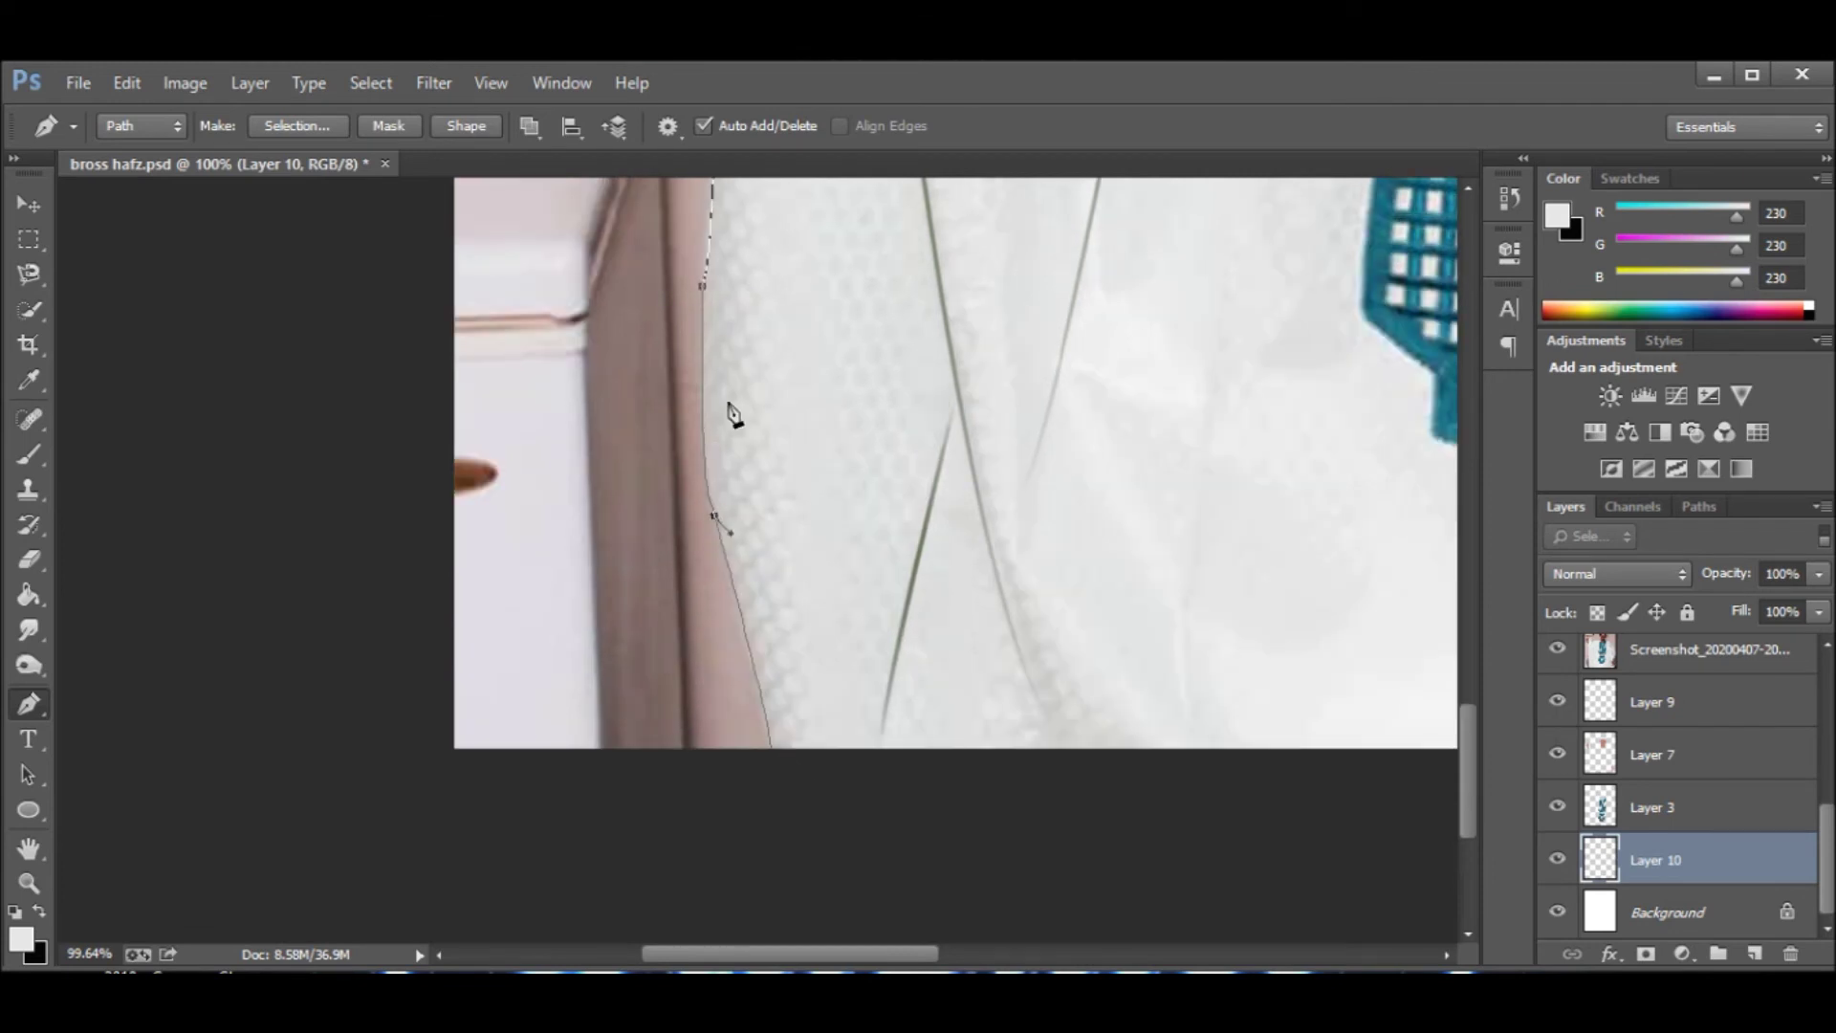
scroll(776, 758, "down", 5)
scroll(889, 823, "down", 2)
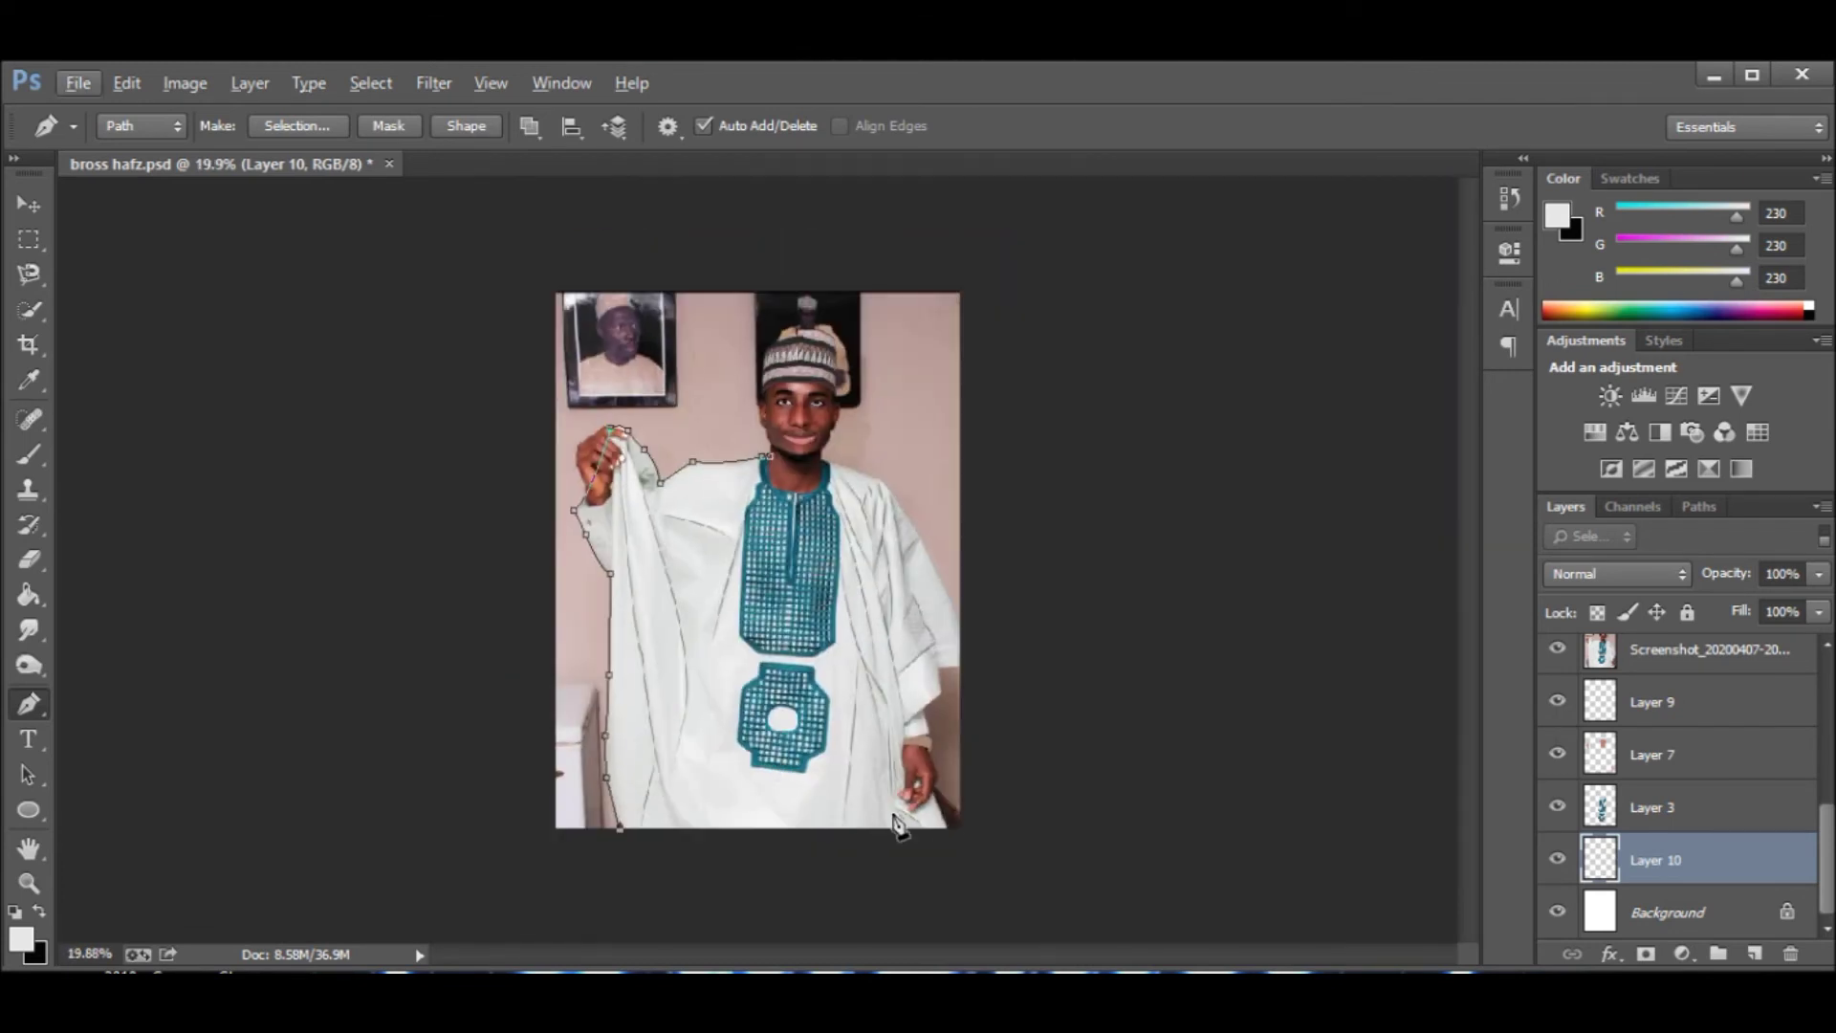
scroll(890, 822, "up", 4)
left_click(1059, 749)
scroll(1064, 759, "up", 4)
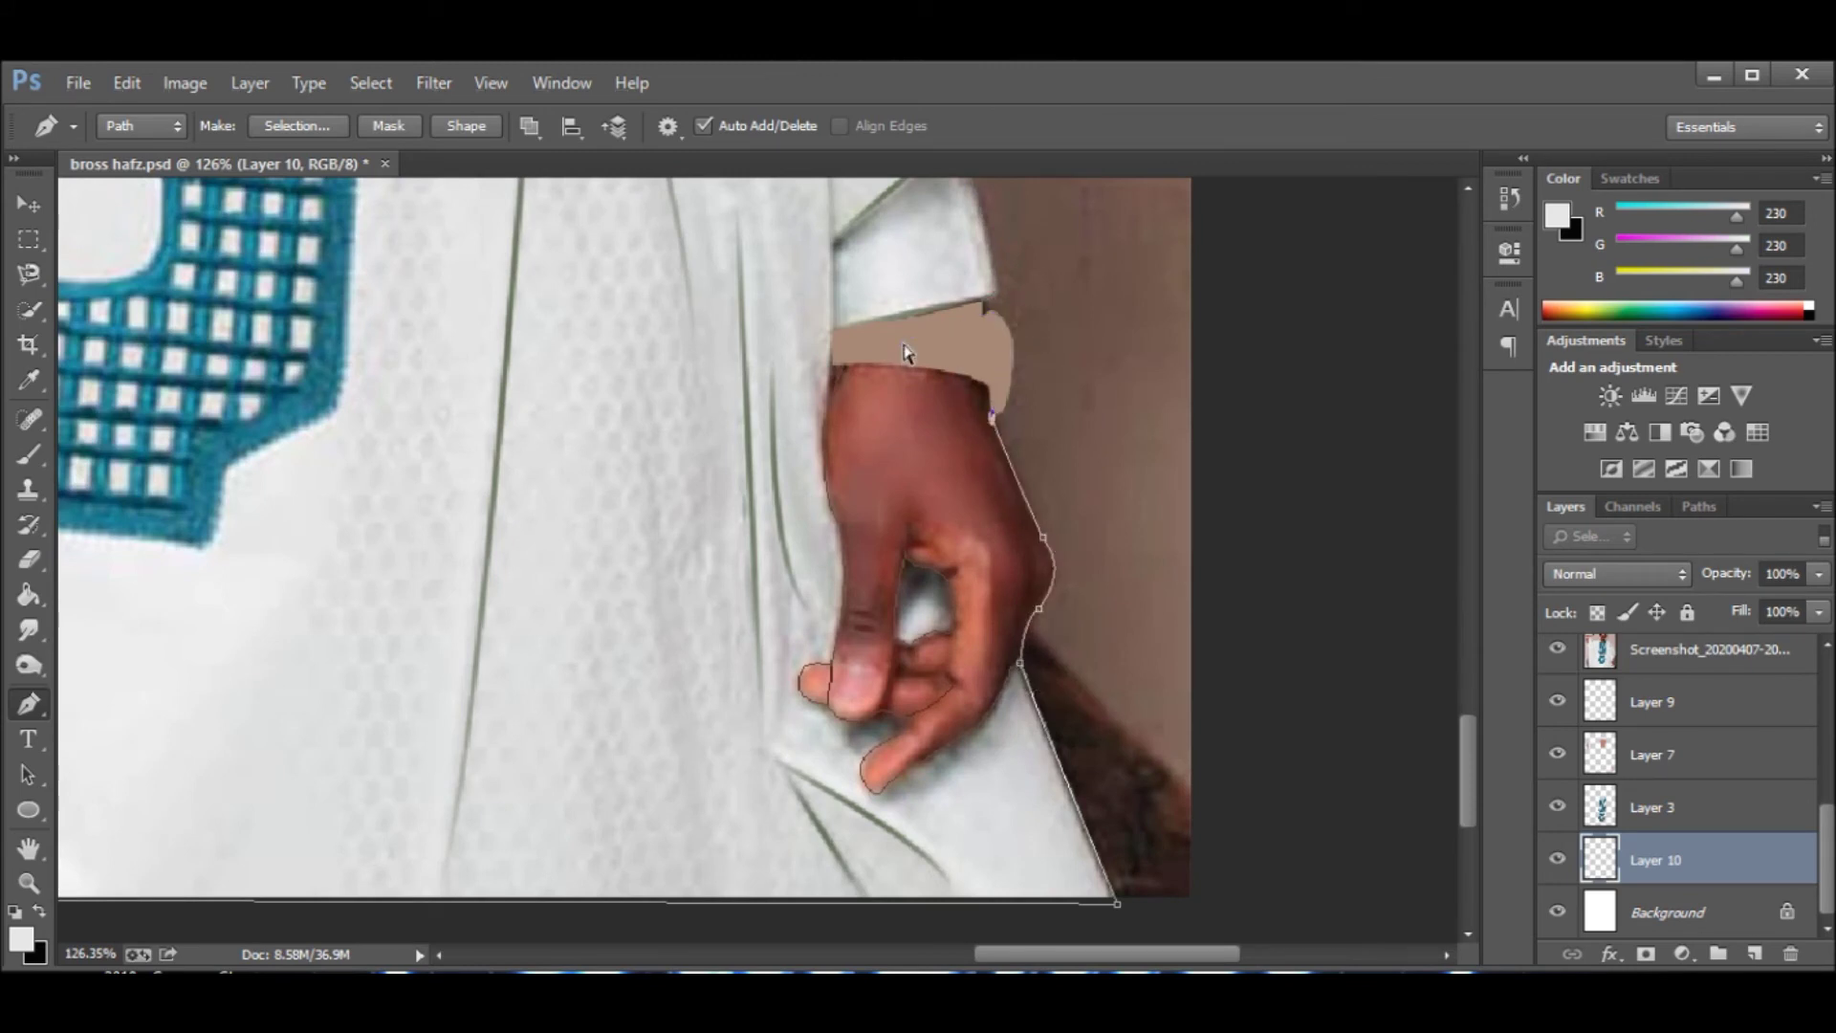
left_click_drag(982, 316, 1026, 283)
scroll(1009, 304, "up", 3)
left_click(963, 306)
left_click(1076, 228)
scroll(1190, 311, "up", 3)
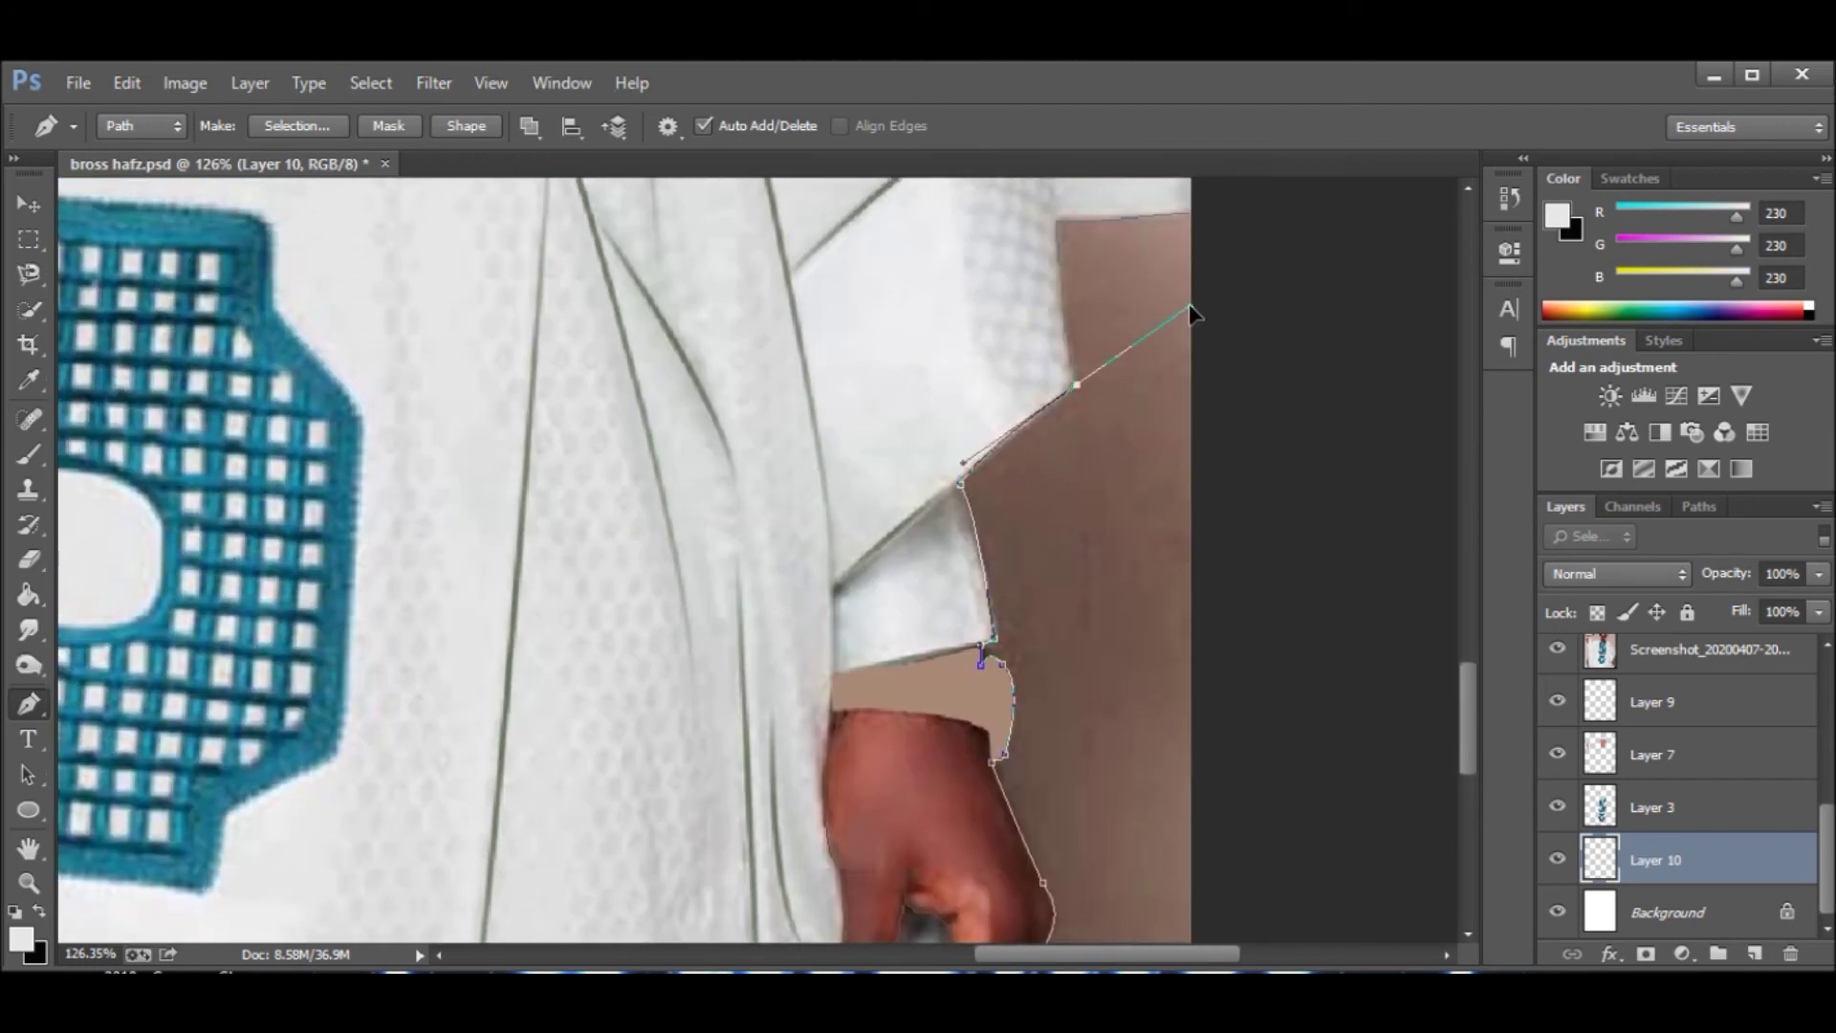
scroll(1047, 320, "up", 2)
left_click(1192, 377)
scroll(1195, 421, "up", 3)
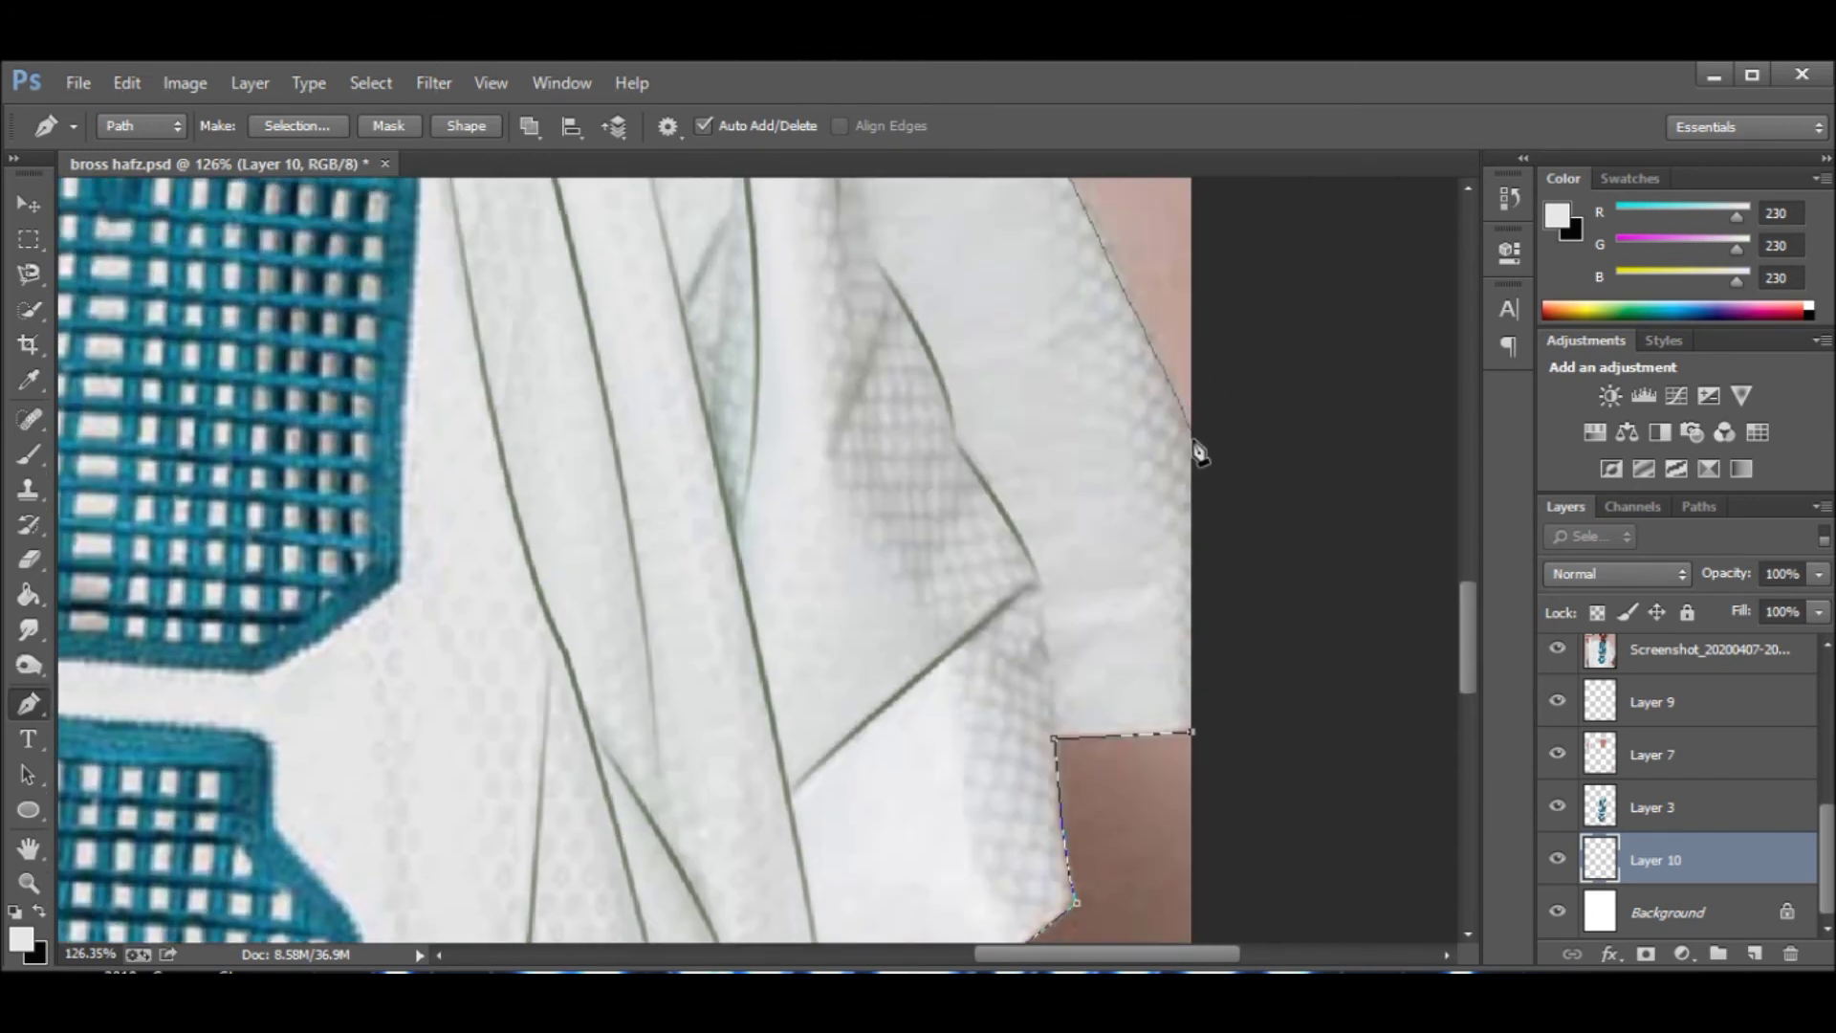
scroll(1197, 450, "up", 3)
scroll(913, 286, "up", 3)
mouse_move(736, 330)
left_mouse_down()
mouse_move(525, 262)
mouse_move(535, 250)
left_mouse_up()
scroll(574, 249, "up", 1)
left_click(304, 284)
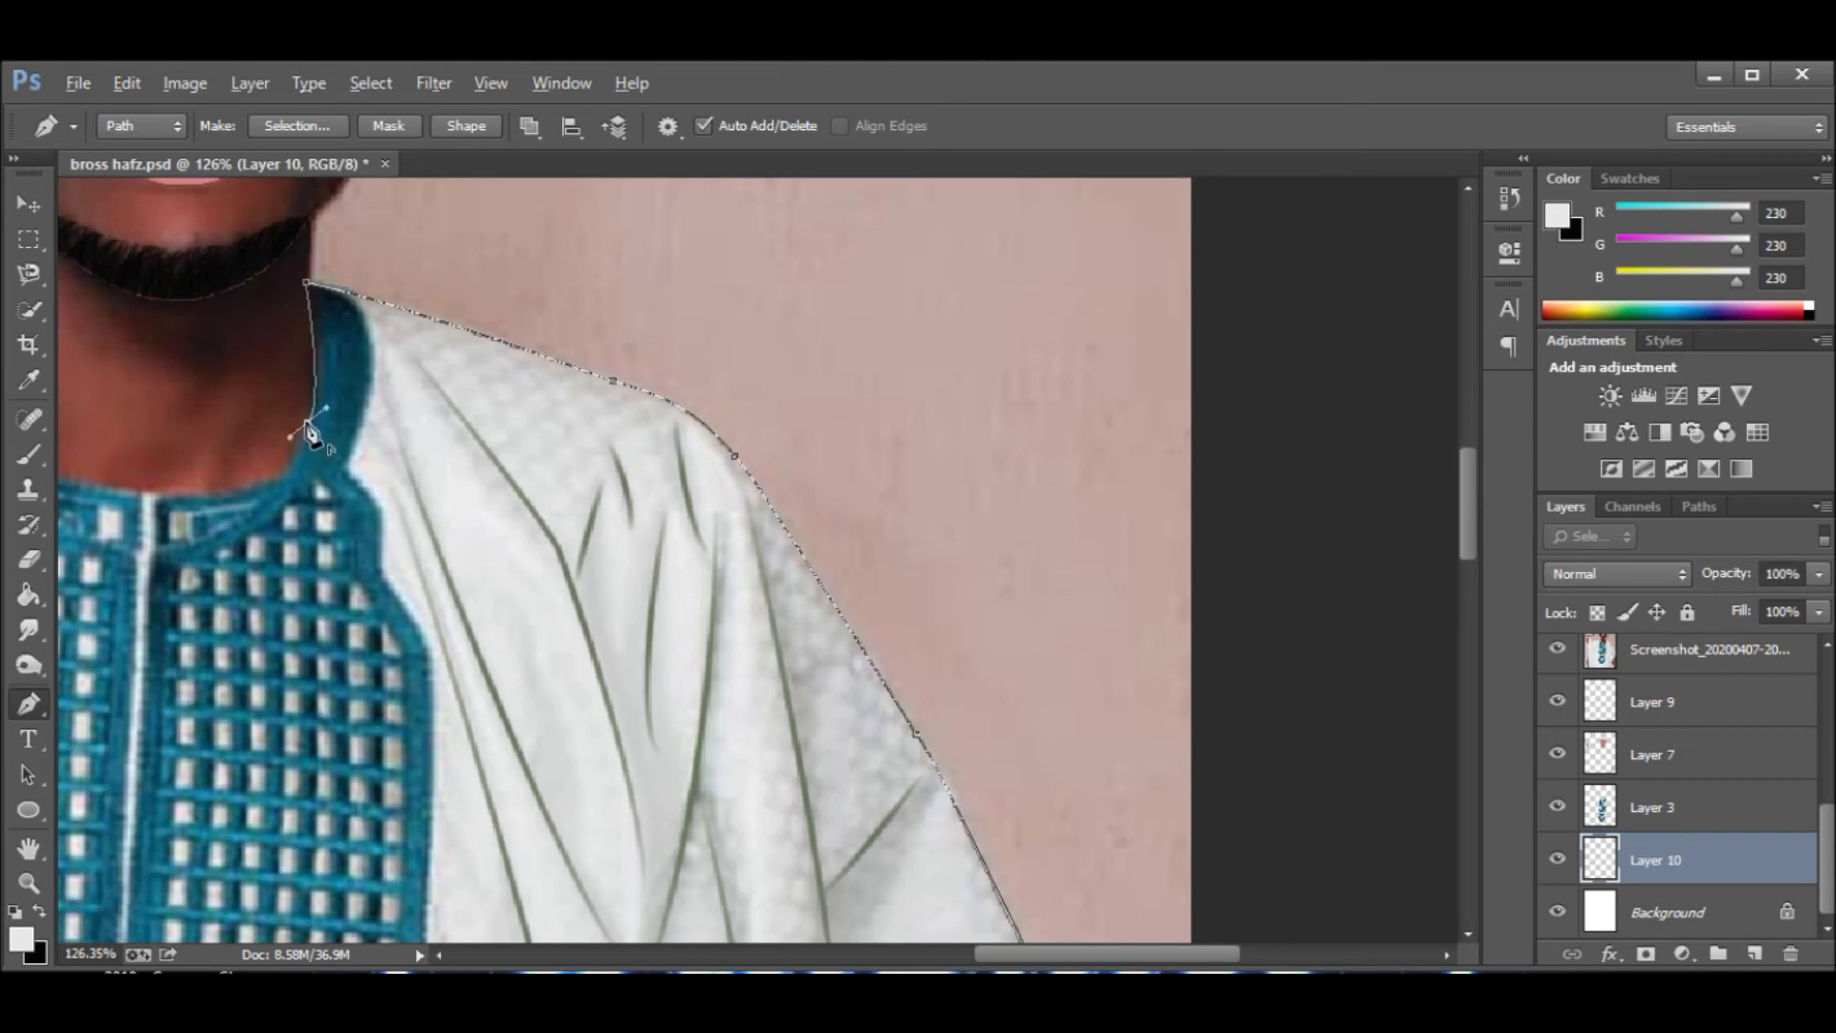
scroll(78, 496, "down", 3)
scroll(670, 478, "down", 2)
scroll(822, 491, "up", 8)
left_click_drag(823, 490, 798, 409)
scroll(822, 363, "up", 5)
scroll(848, 307, "down", 4)
Fill the closed robe path with the light grey foreground colour, then select Layer 1.
right_click(844, 343)
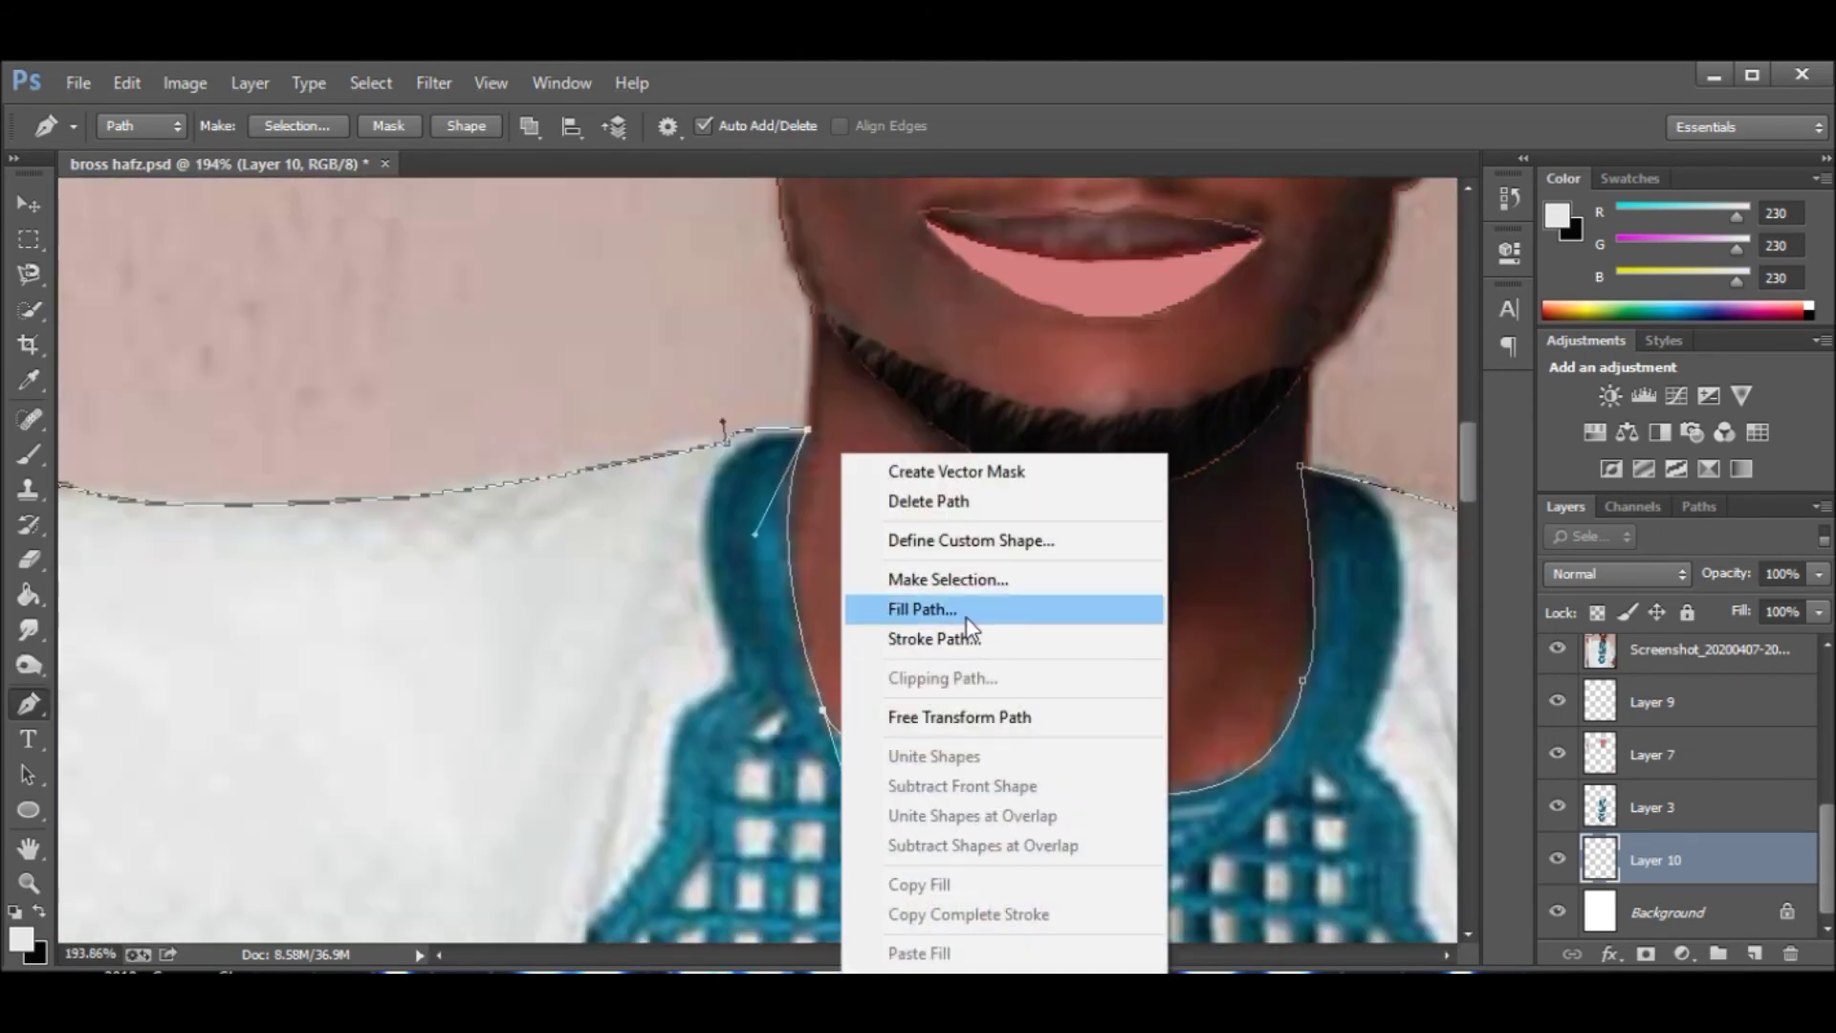
left_click(942, 606)
key("Return")
scroll(966, 626, "down", 5)
scroll(953, 606, "up", 2)
scroll(286, 704, "down", 2)
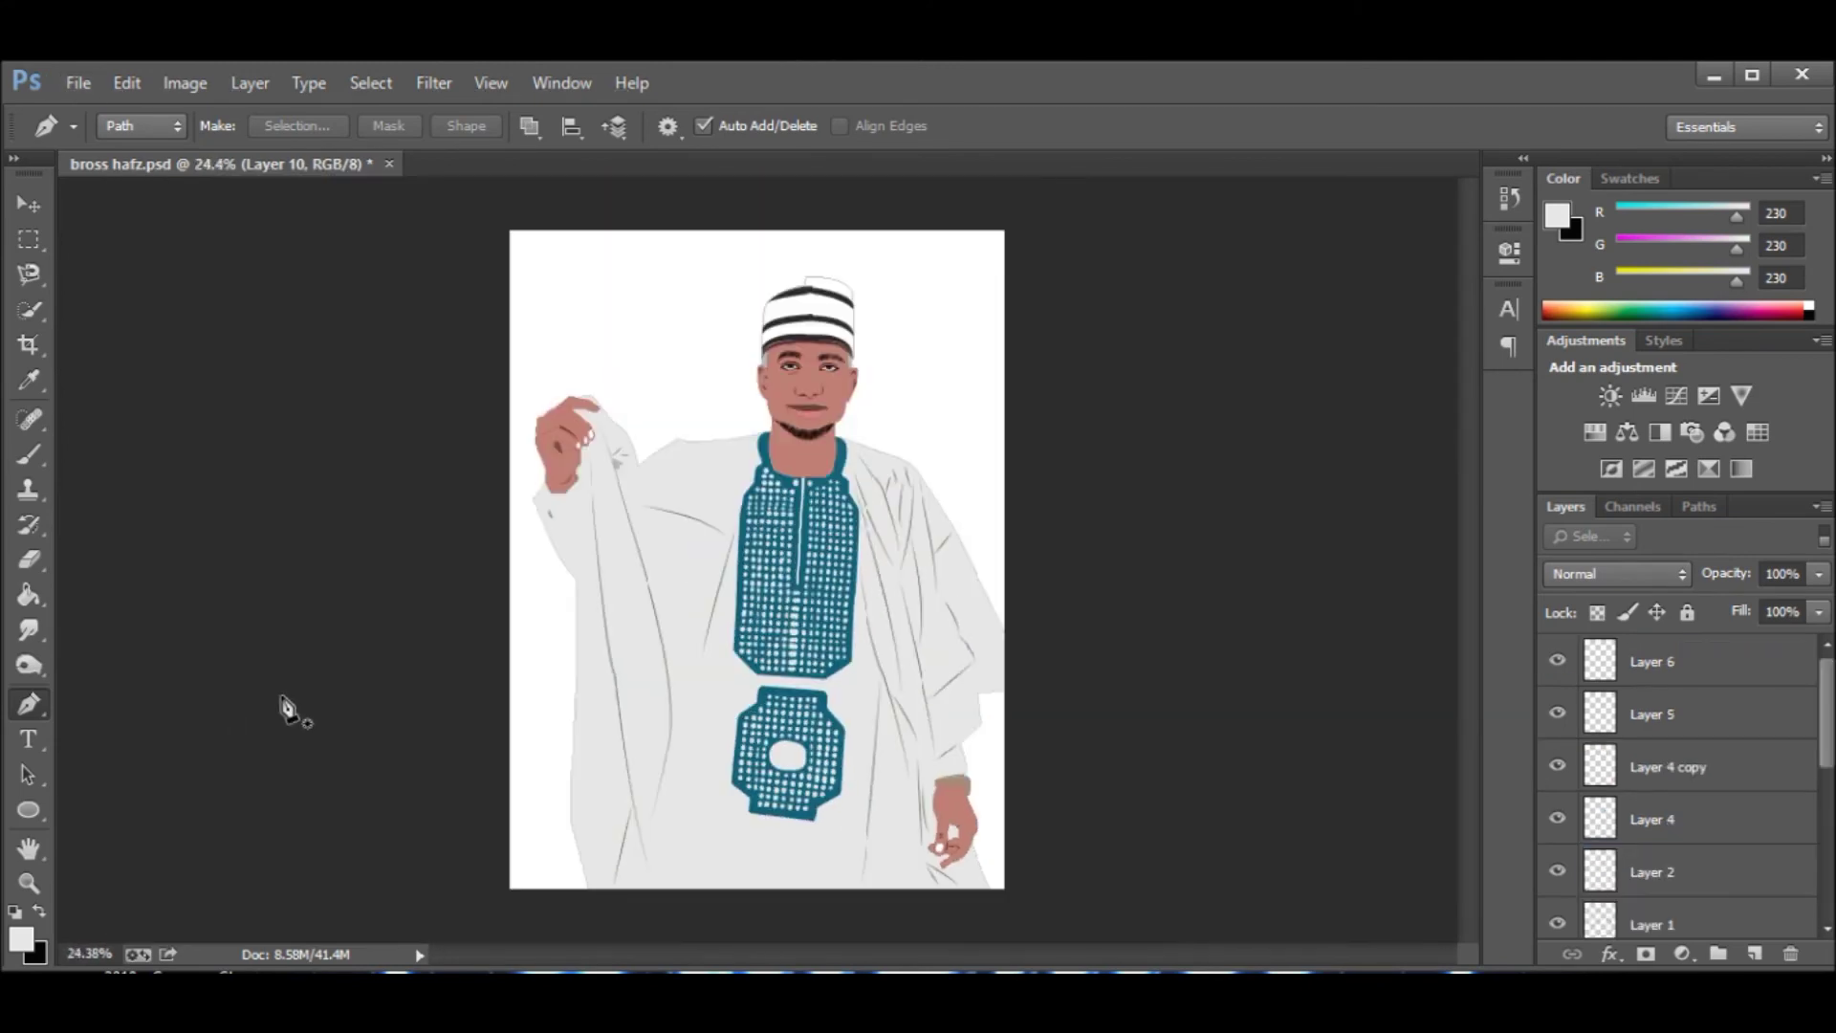
scroll(770, 526, "up", 2)
scroll(1004, 389, "up", 5)
scroll(1004, 389, "up", 2)
scroll(1004, 389, "down", 4)
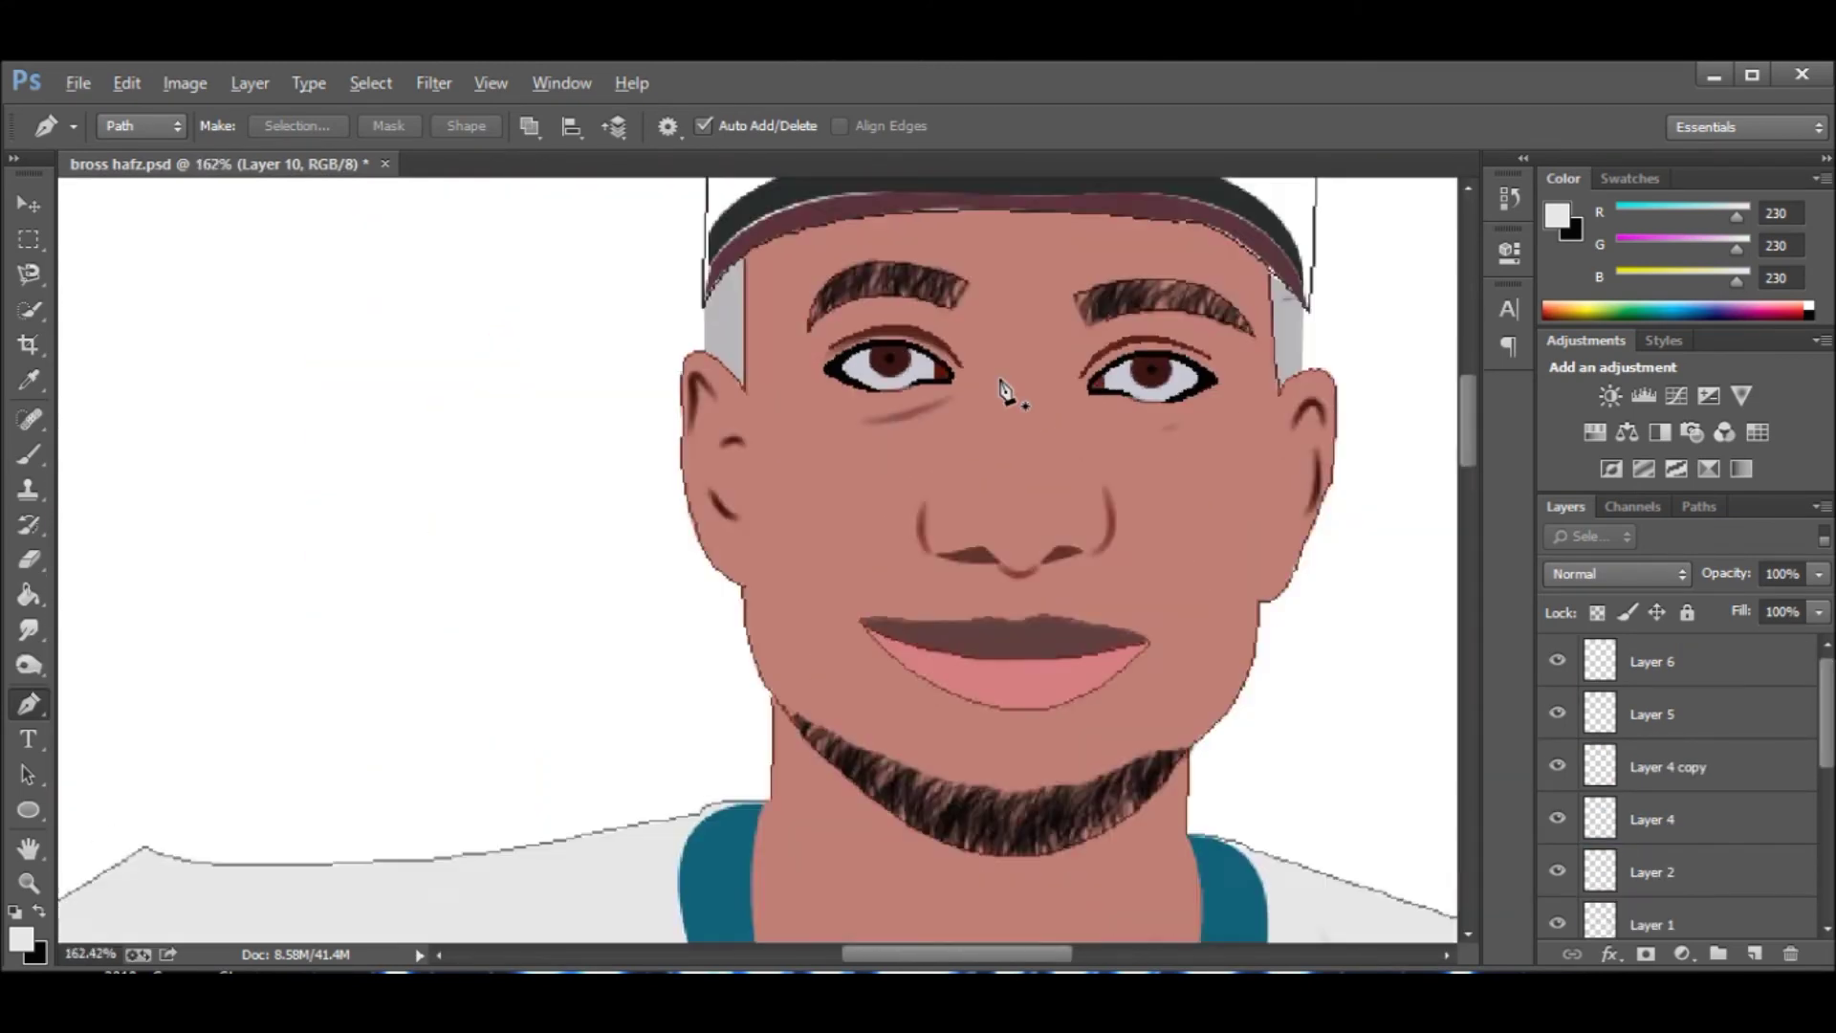
scroll(1004, 389, "down", 1)
scroll(1766, 661, "down", 3)
left_click(1682, 742)
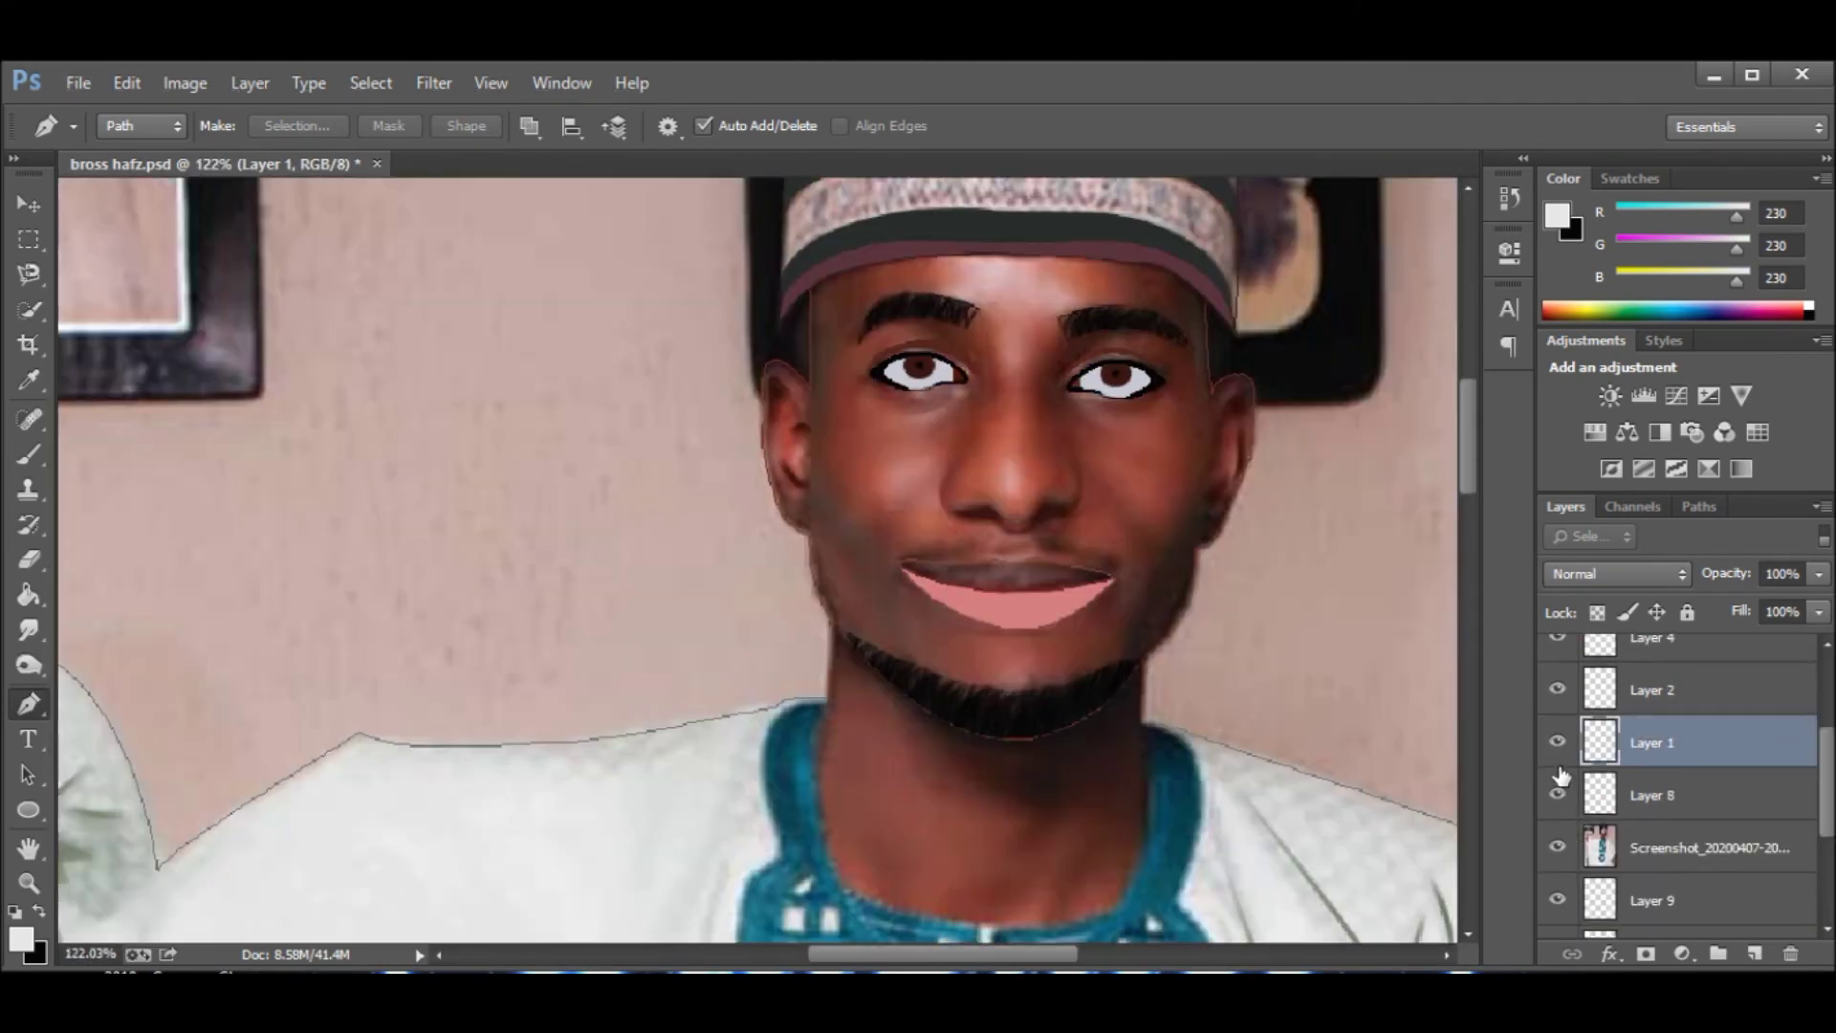
Start a Pen path curving beneath the right eye.
key("b")
scroll(1119, 463, "down", 1)
scroll(1119, 464, "up", 5)
key("p")
left_click(945, 341)
left_click_drag(1110, 464, 1143, 462)
Undo the last path segment and sample the darker skin tone for the shadow.
key("e")
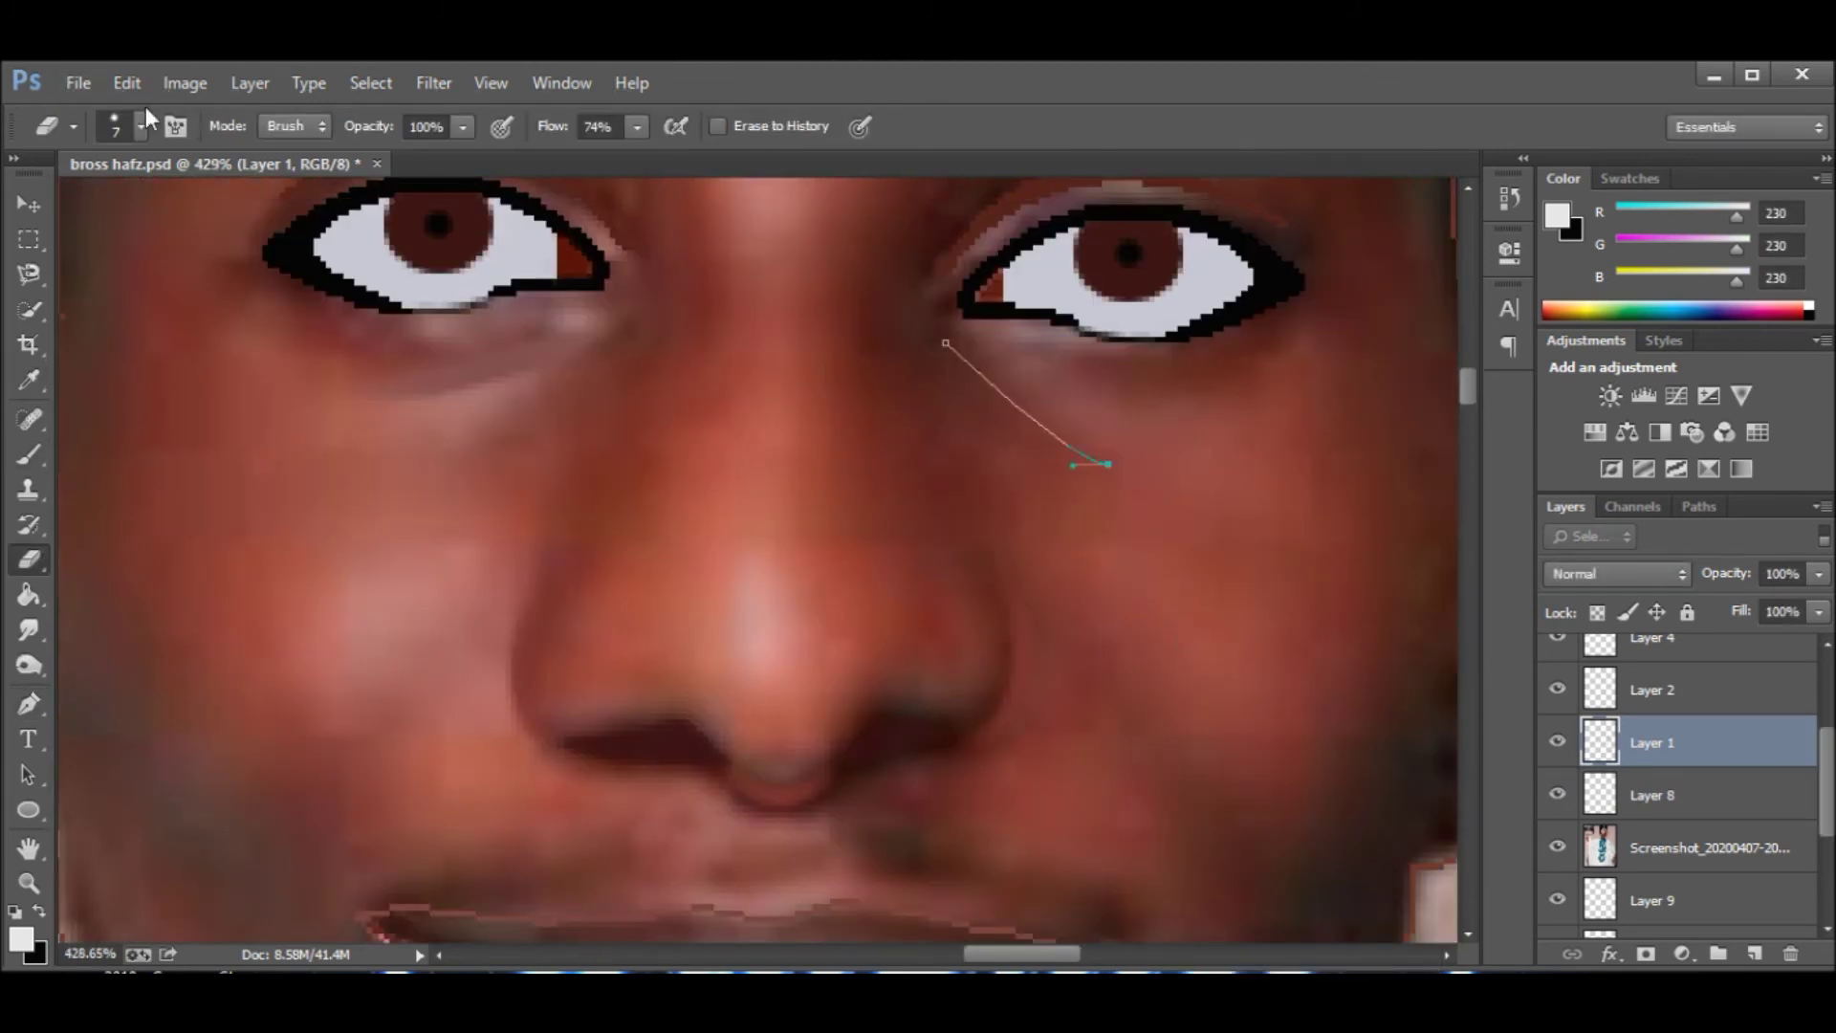
key("p")
key("ctrl+z")
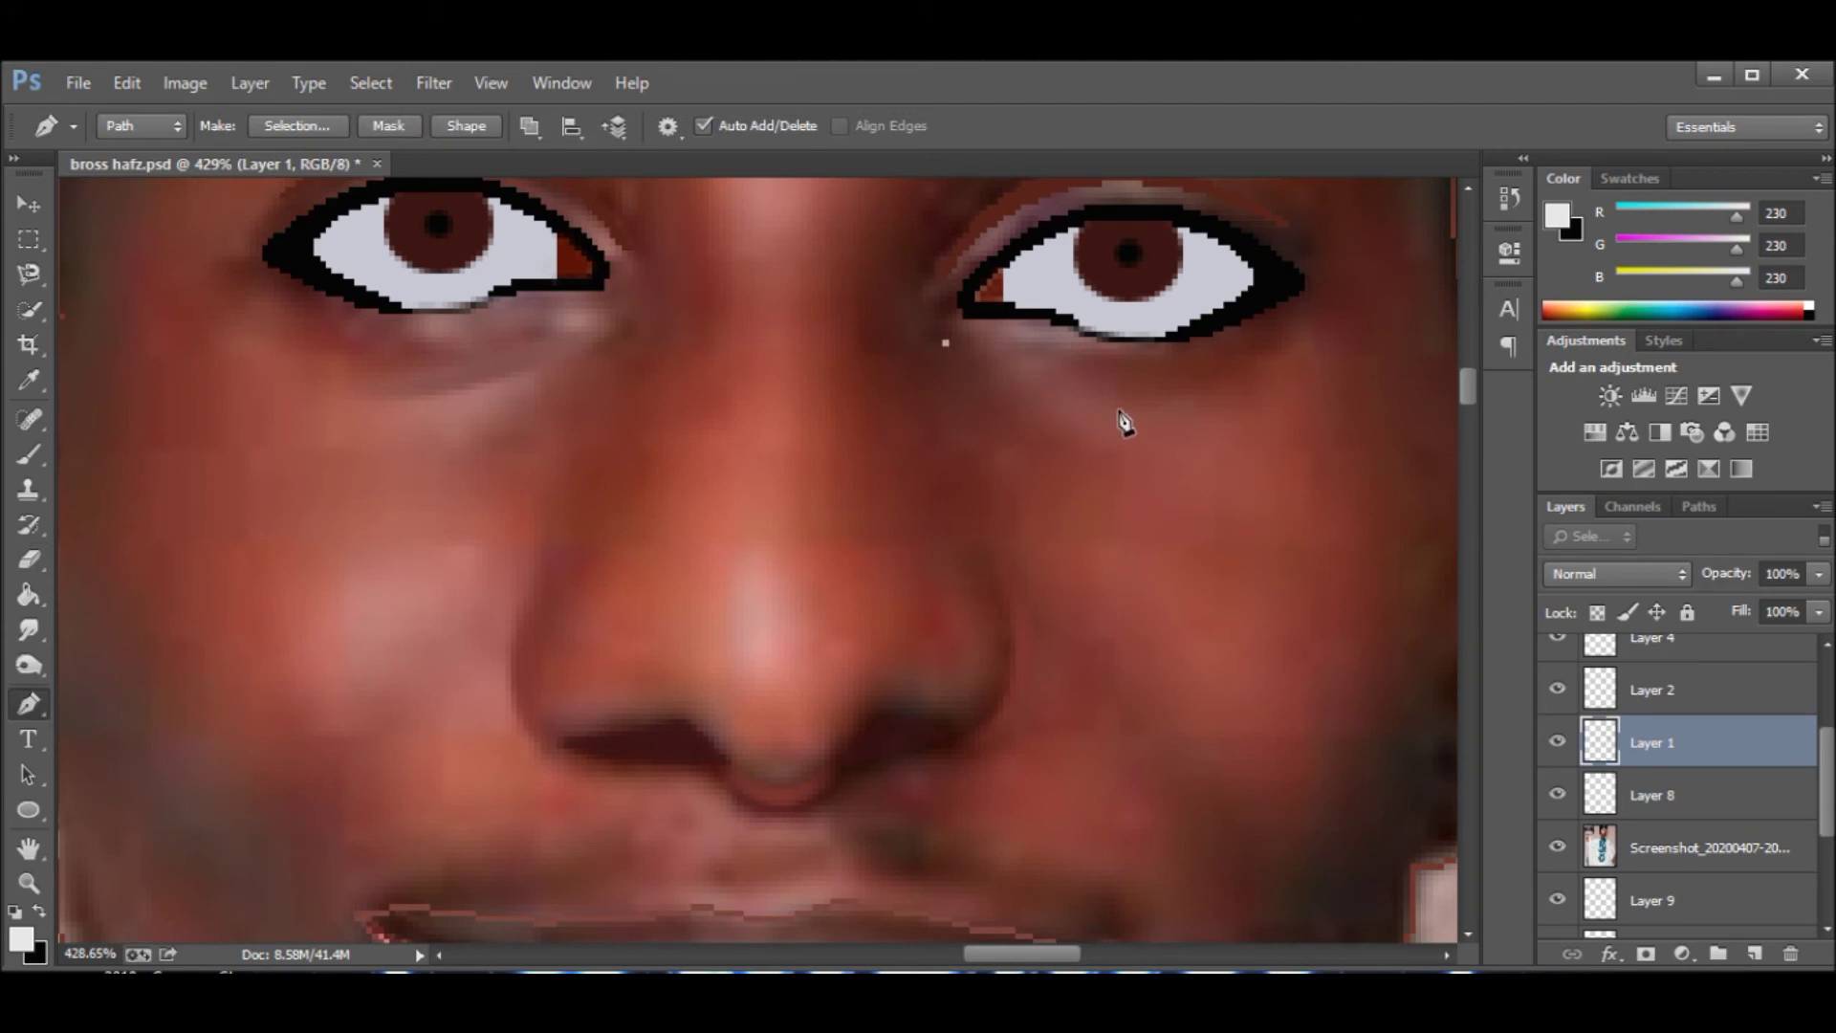
key("i")
left_click(550, 390)
right_click(1106, 565)
key("Return")
Redraw the curve beneath the right eye and stroke it as a soft brush line.
left_click_drag(1143, 447, 1169, 440)
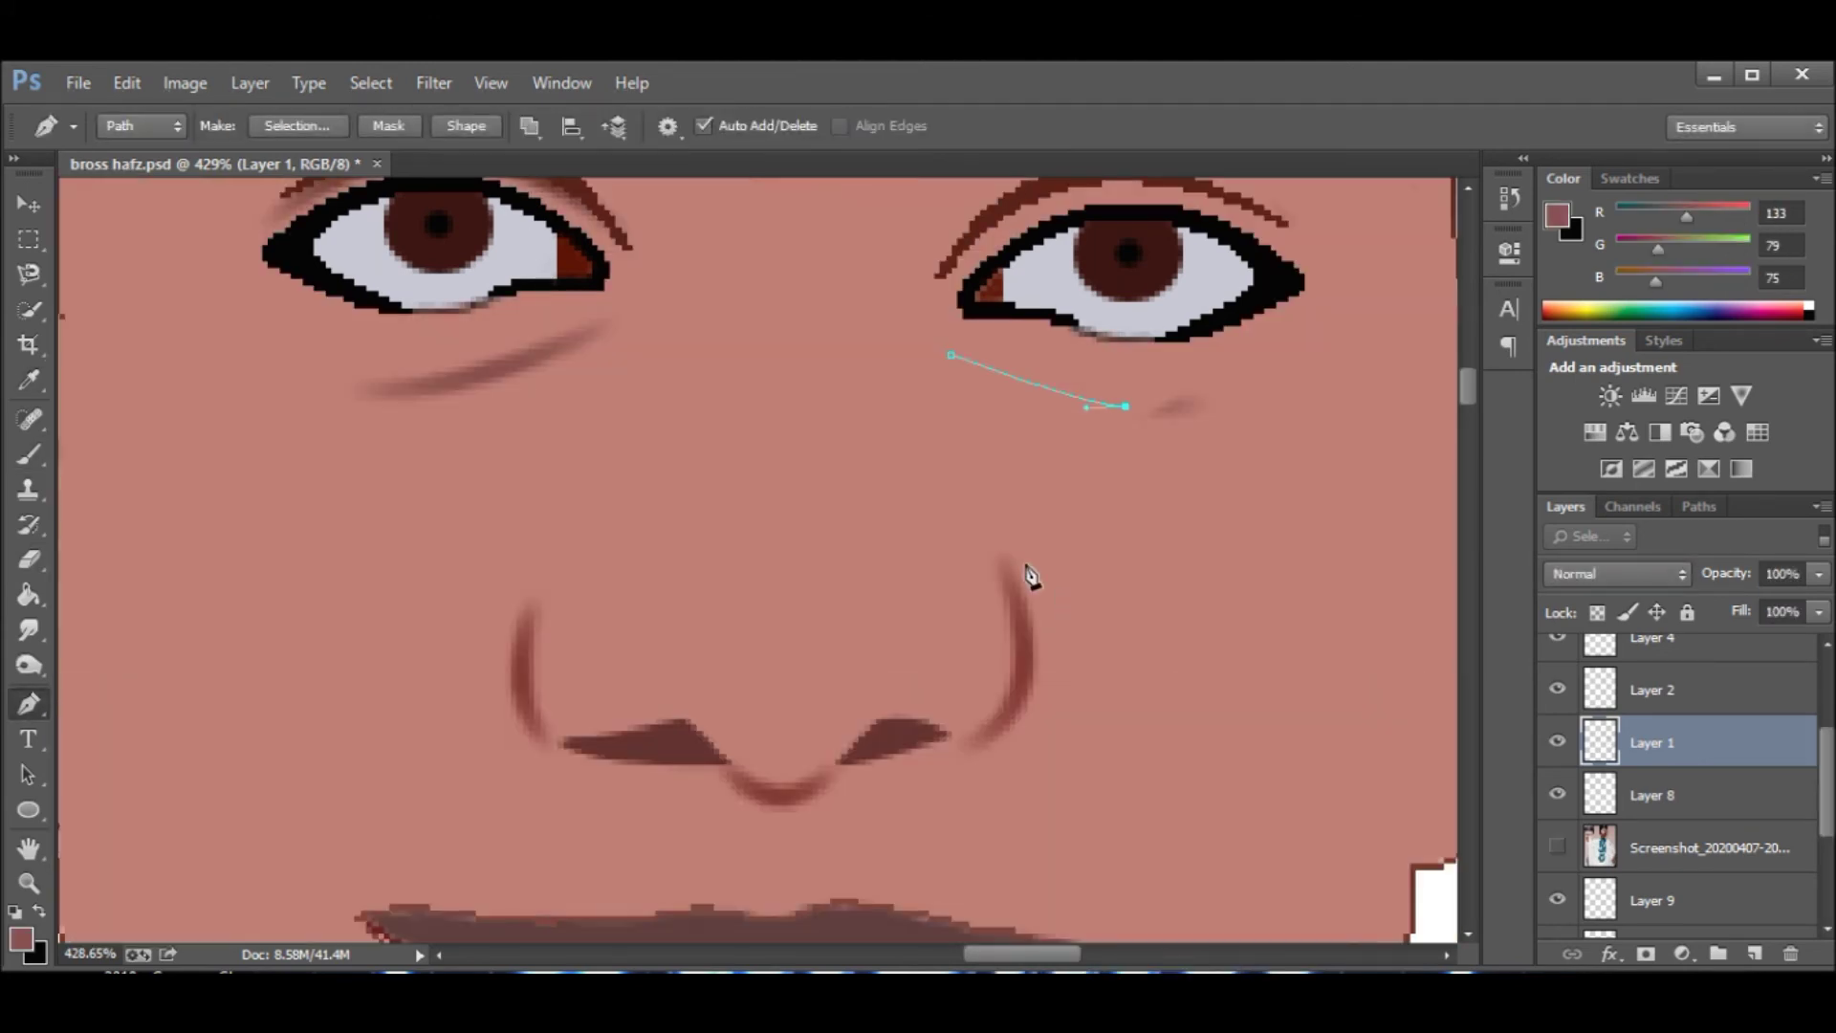
right_click(1075, 383)
key("Escape")
key("b")
key("p")
right_click(1065, 586)
key("Return")
Make Layer 2 the working layer and show the reference photo again.
key("e")
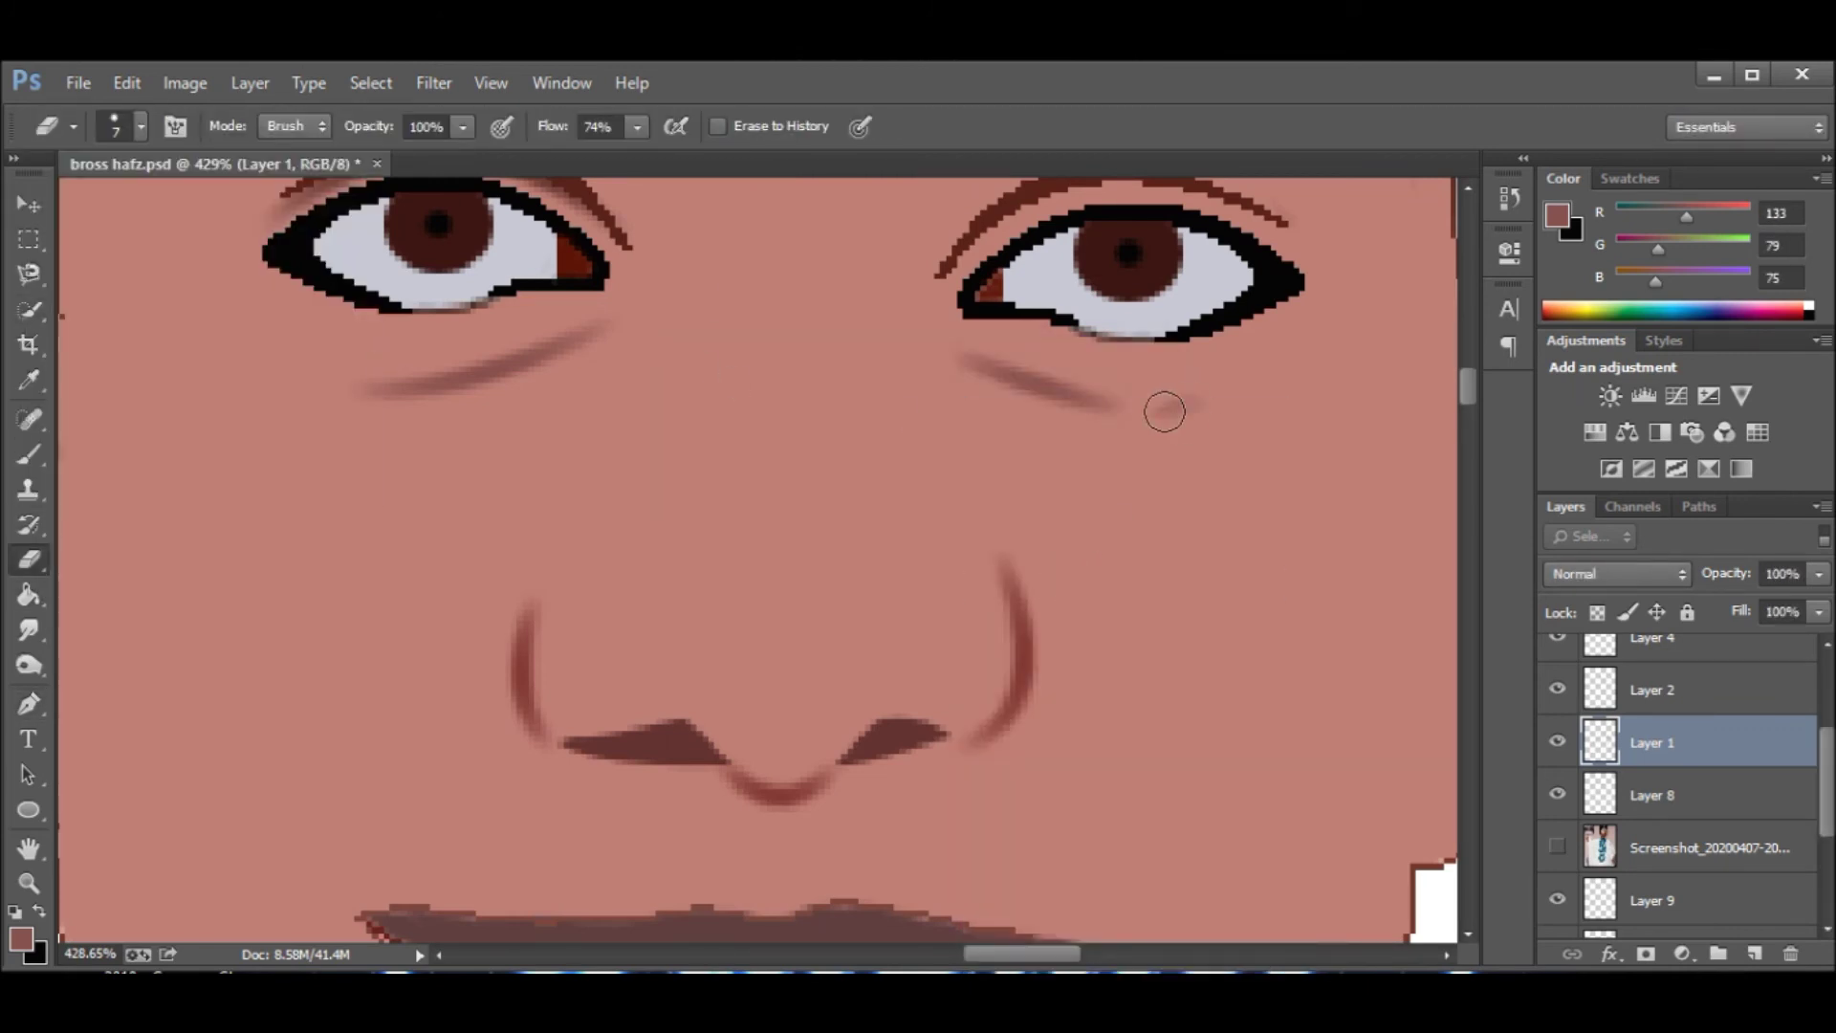
key("alt+]")
scroll(1052, 402, "down", 3)
scroll(650, 402, "down", 5)
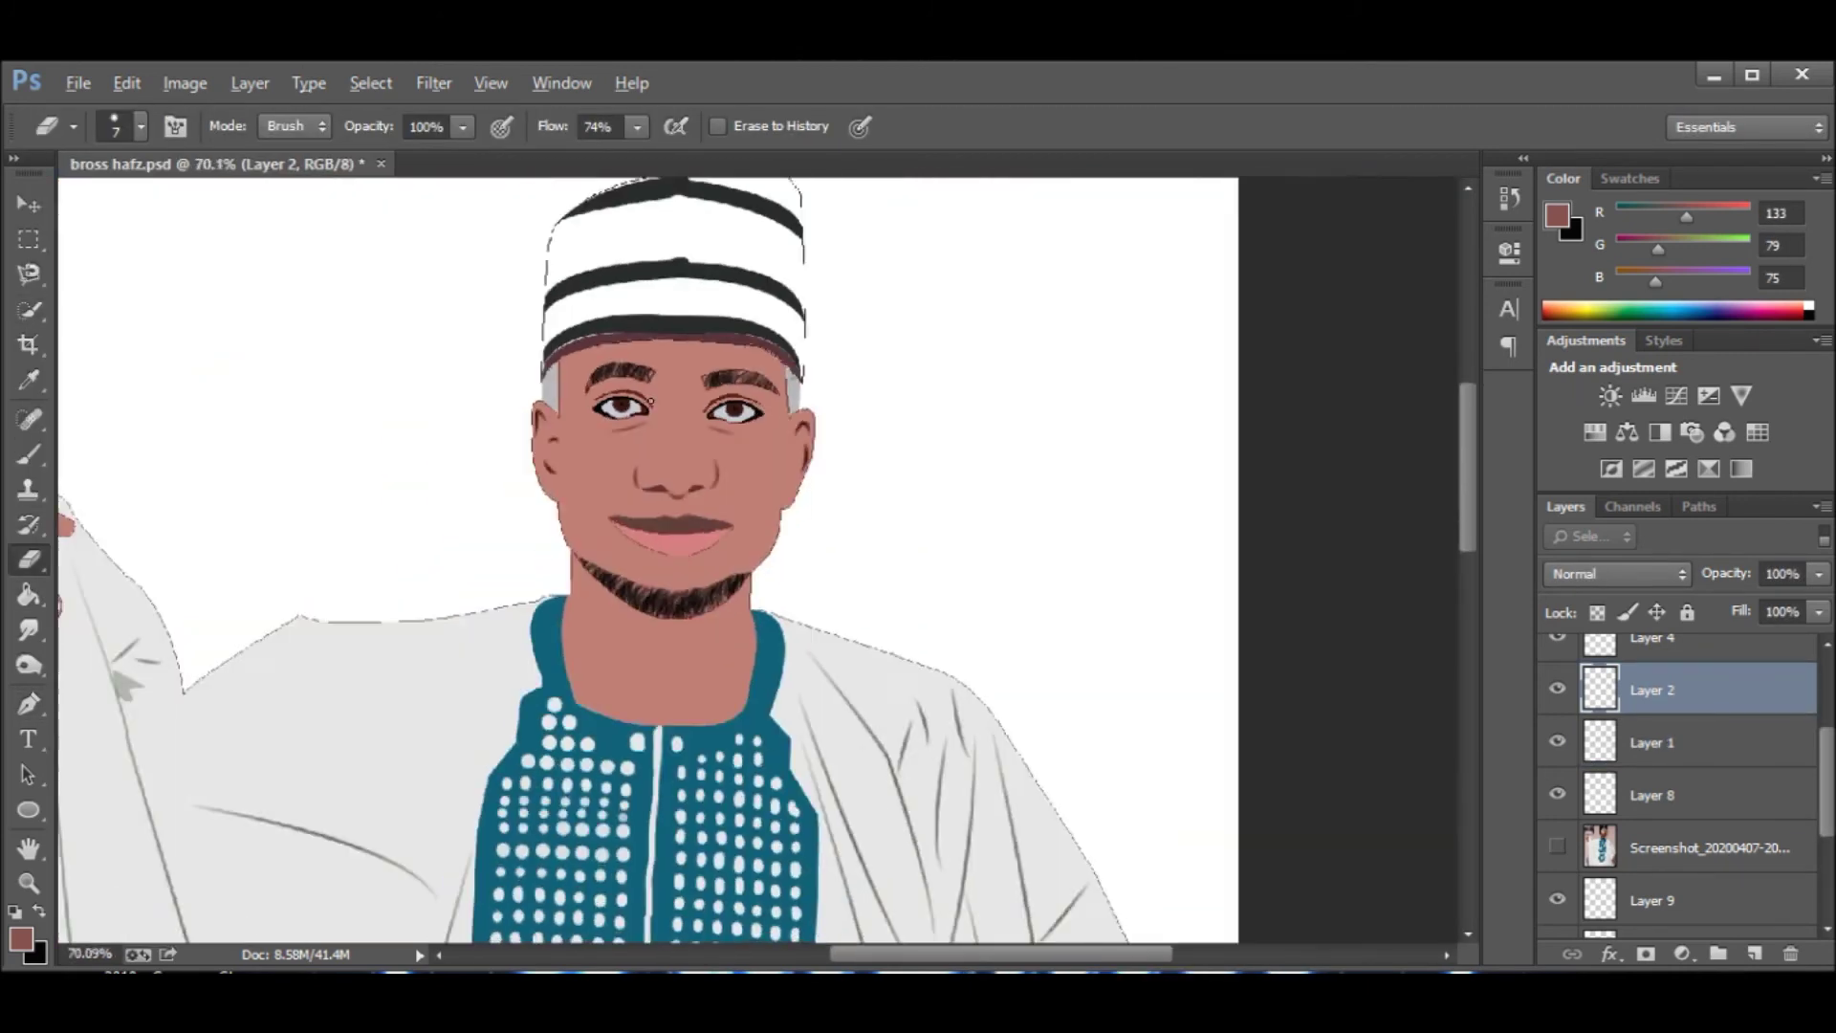
left_click(1557, 845)
scroll(717, 492, "up", 5)
Draw a Pen path along the cheek, then hide the reference photo.
key("p")
left_click(770, 419)
left_click(868, 656)
right_click(866, 415)
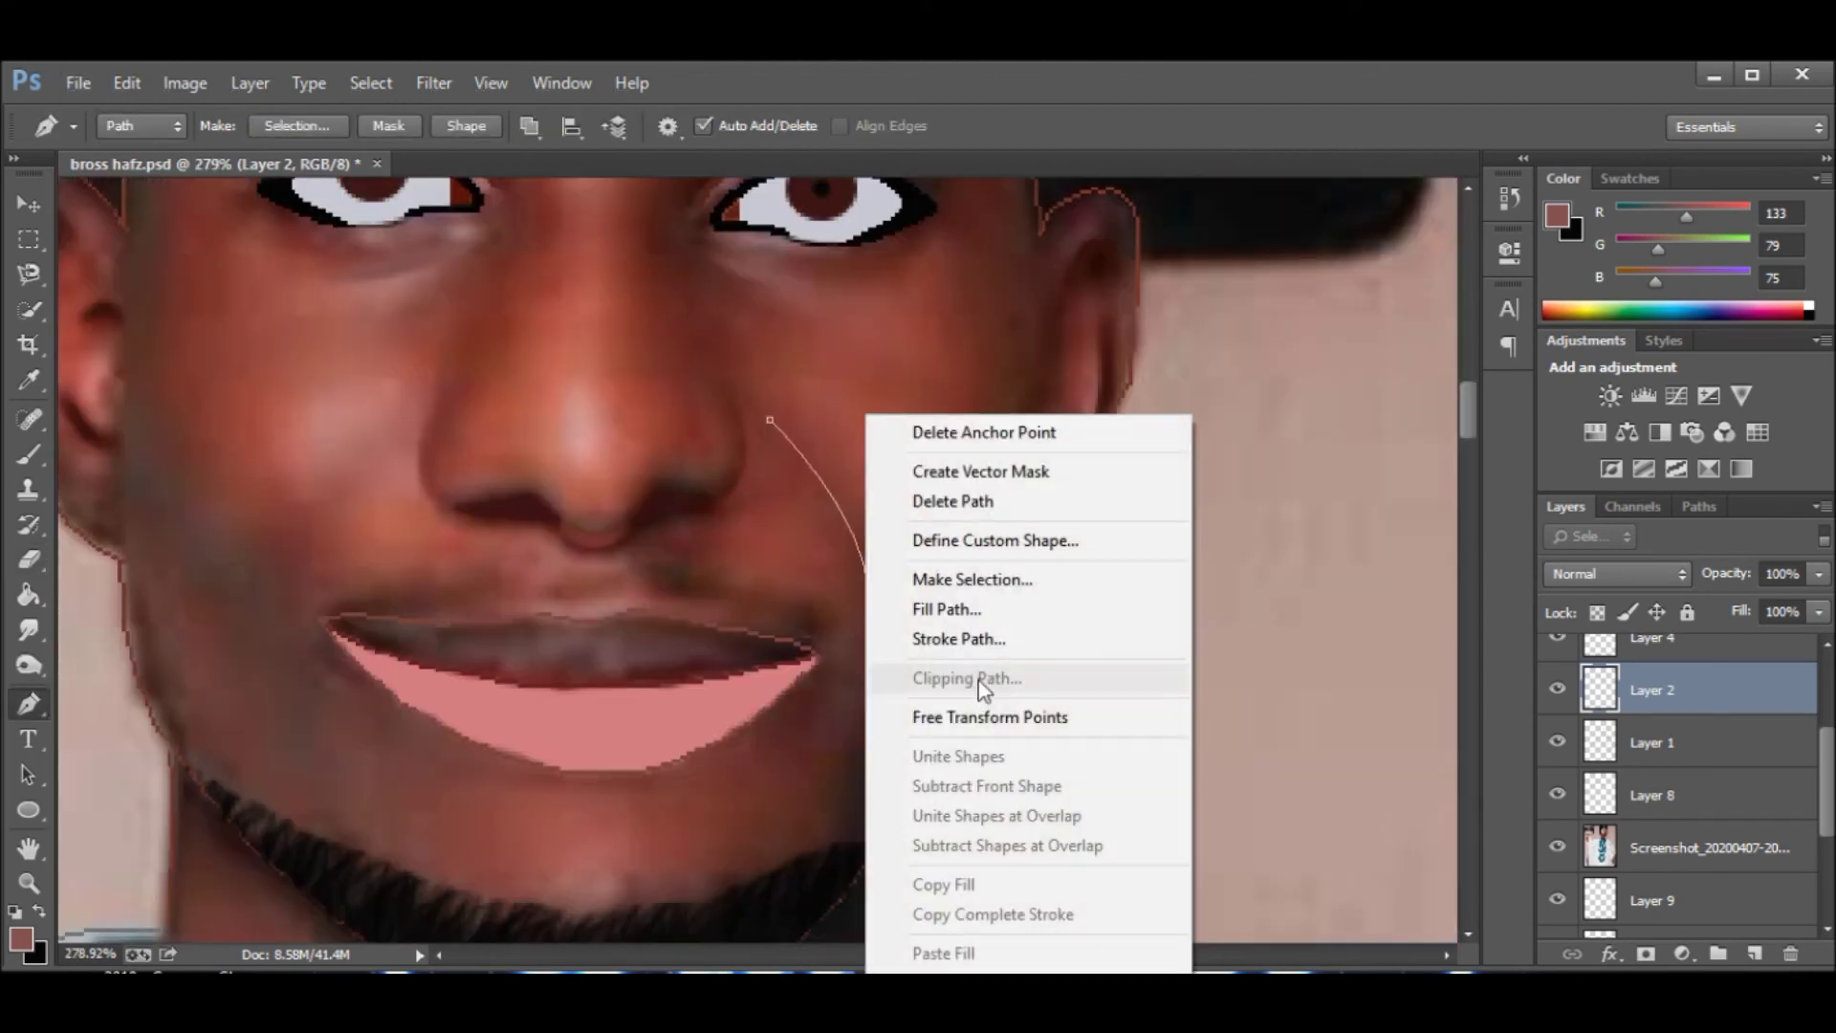
key("Escape")
scroll(984, 687, "down", 5)
left_click(1557, 845)
Show the reference photo and select Layer 7 with the hand details.
scroll(1241, 540, "down", 4)
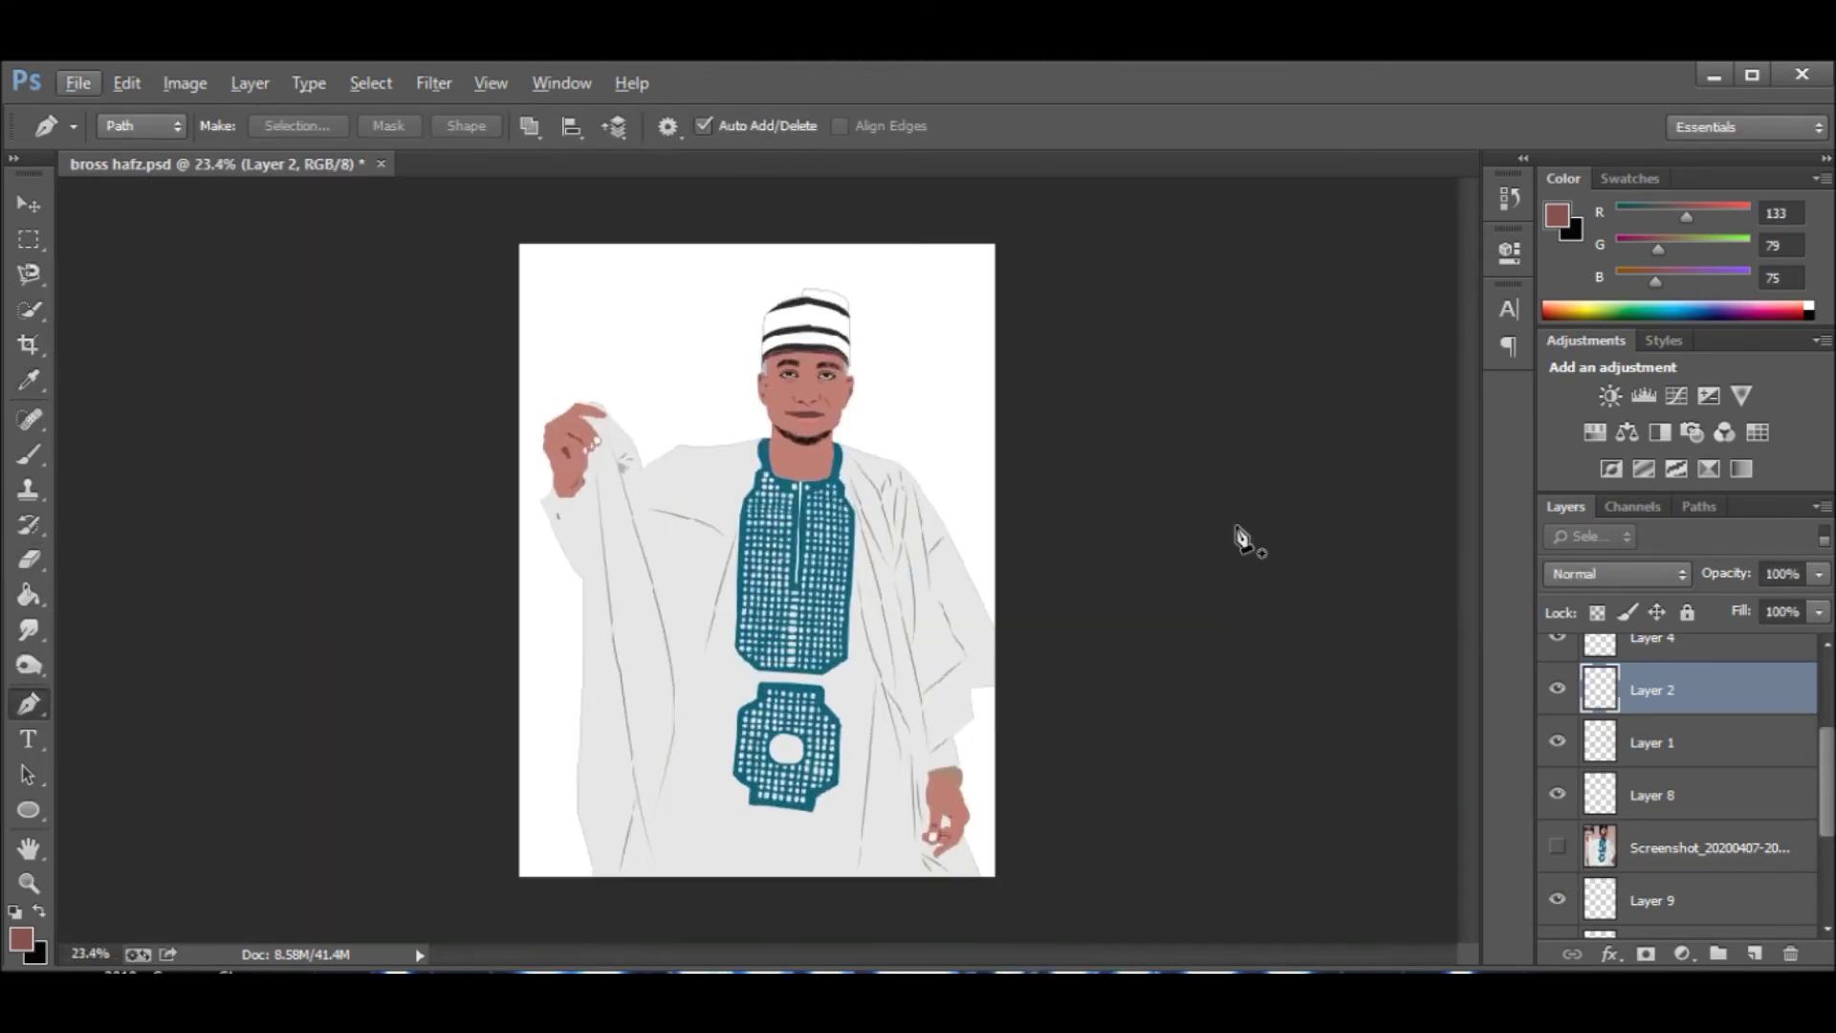
scroll(1240, 540, "up", 1)
scroll(768, 499, "up", 3)
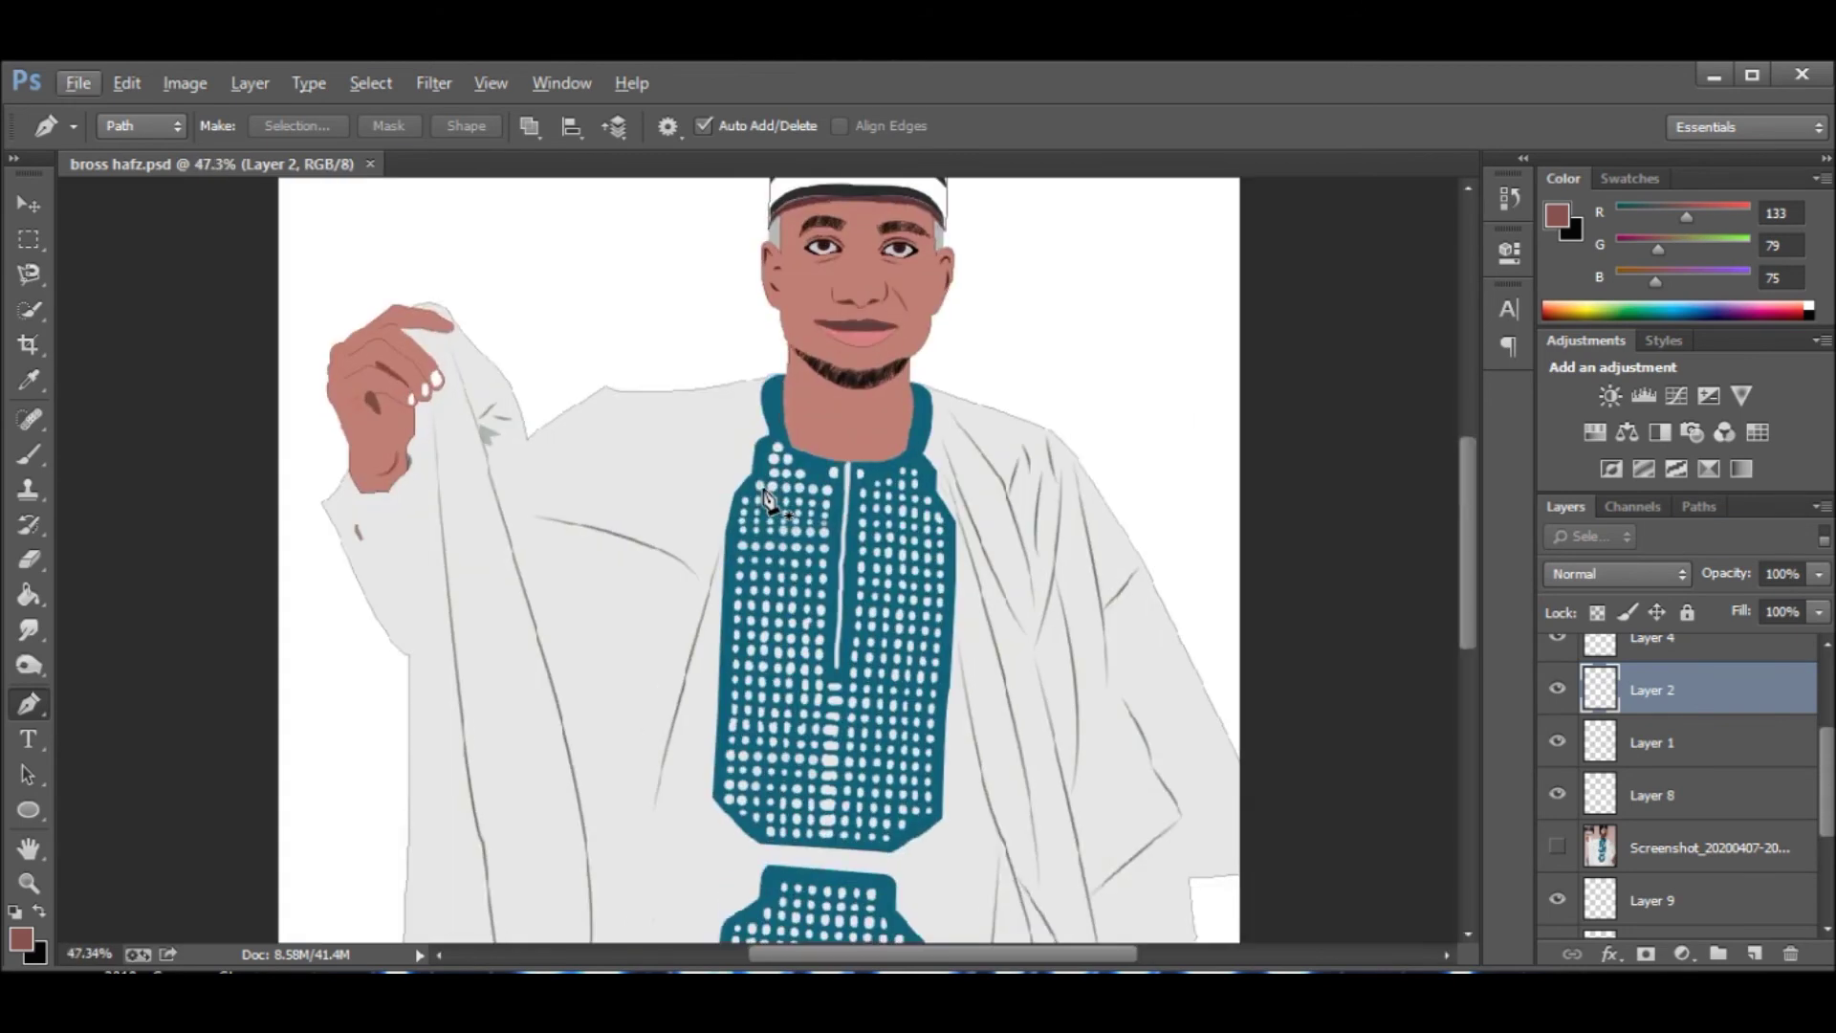
scroll(532, 449, "down", 1)
scroll(532, 448, "up", 7)
left_click_drag(1827, 786, 1827, 860)
left_click(1557, 755)
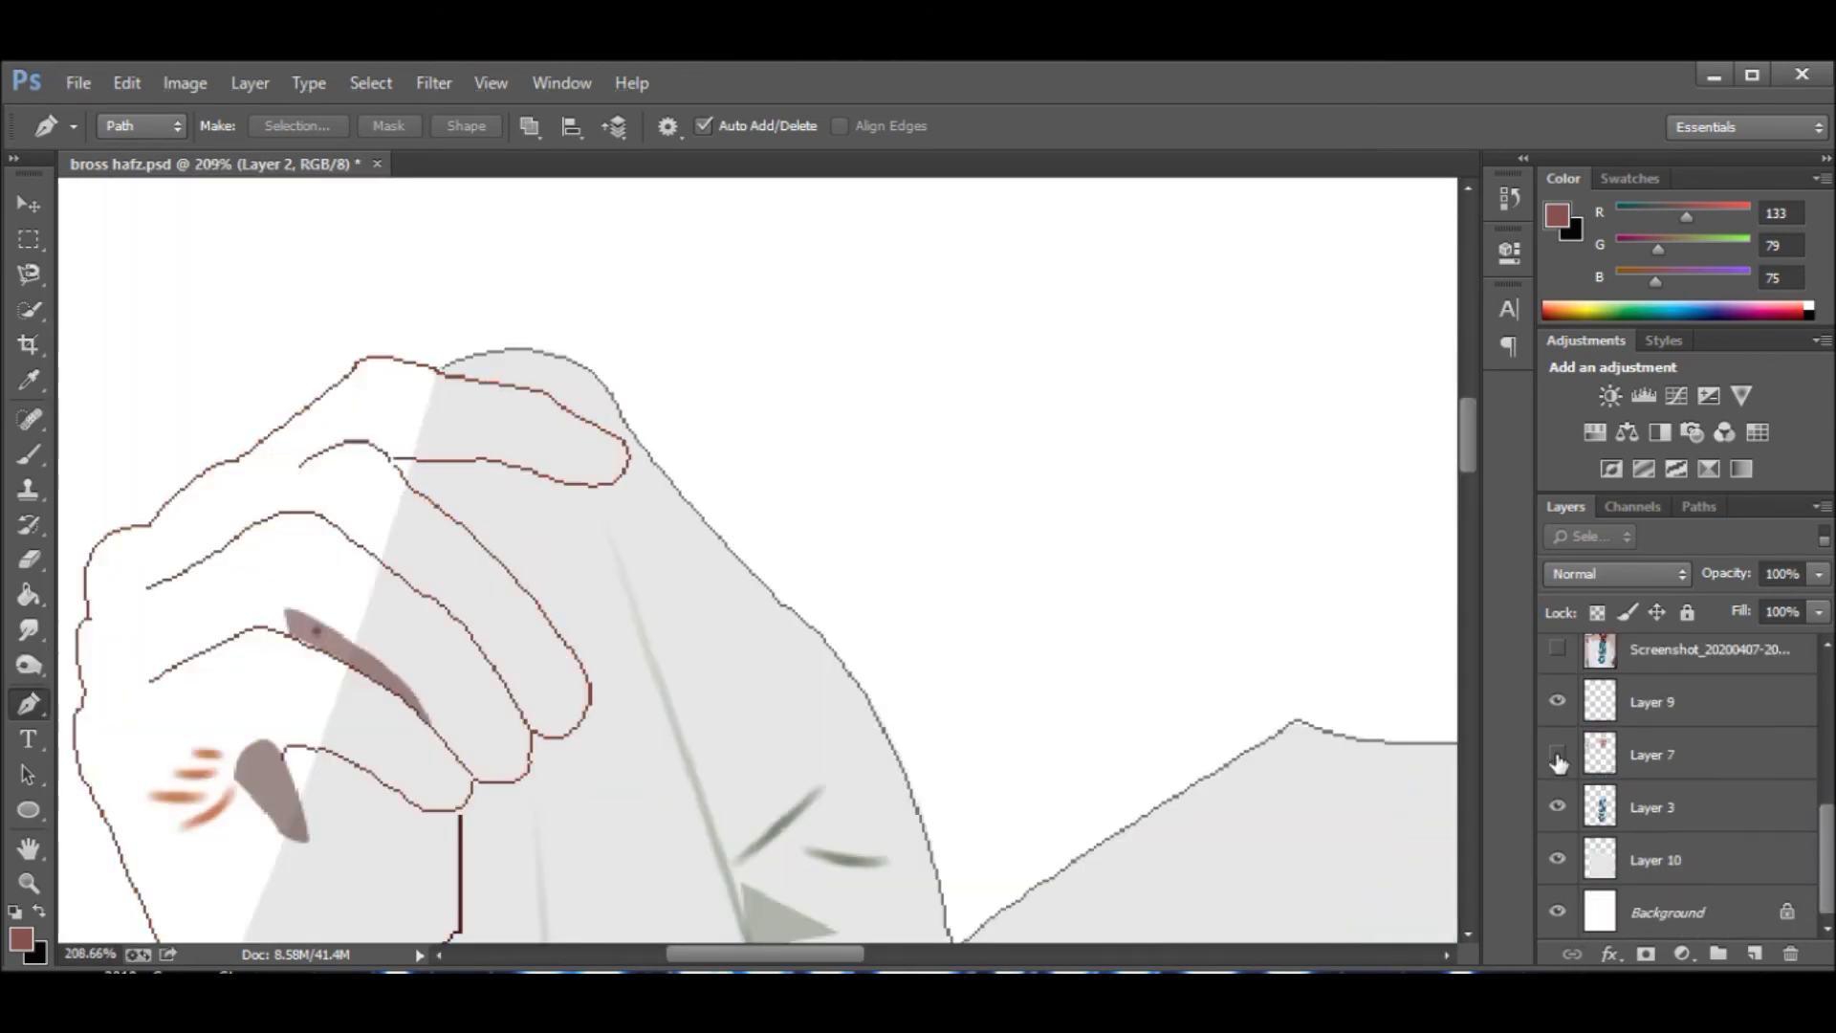
left_click(1557, 649)
Trace a path around the top fingernail and add Layer 1 to the selected layers.
left_click(1683, 755)
scroll(837, 468, "up", 3)
left_click(563, 420)
left_click_drag(623, 507, 688, 521)
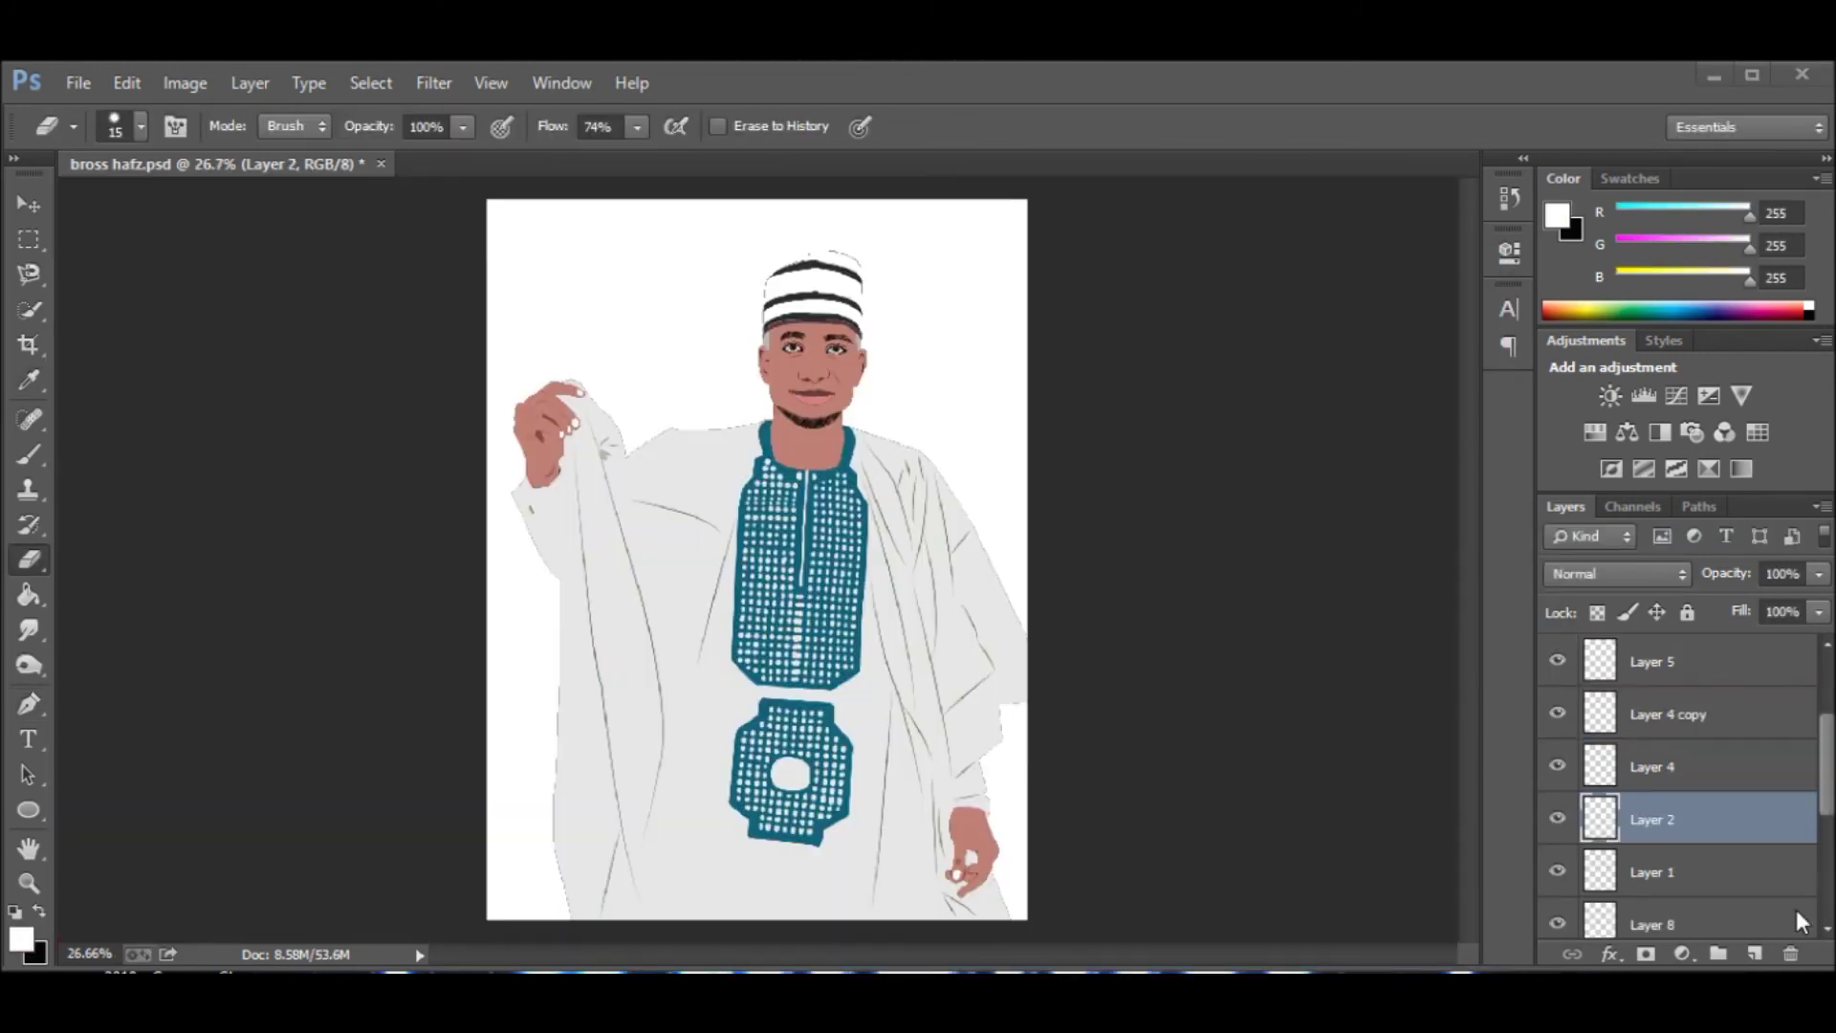
left_click(1701, 872, "shift")
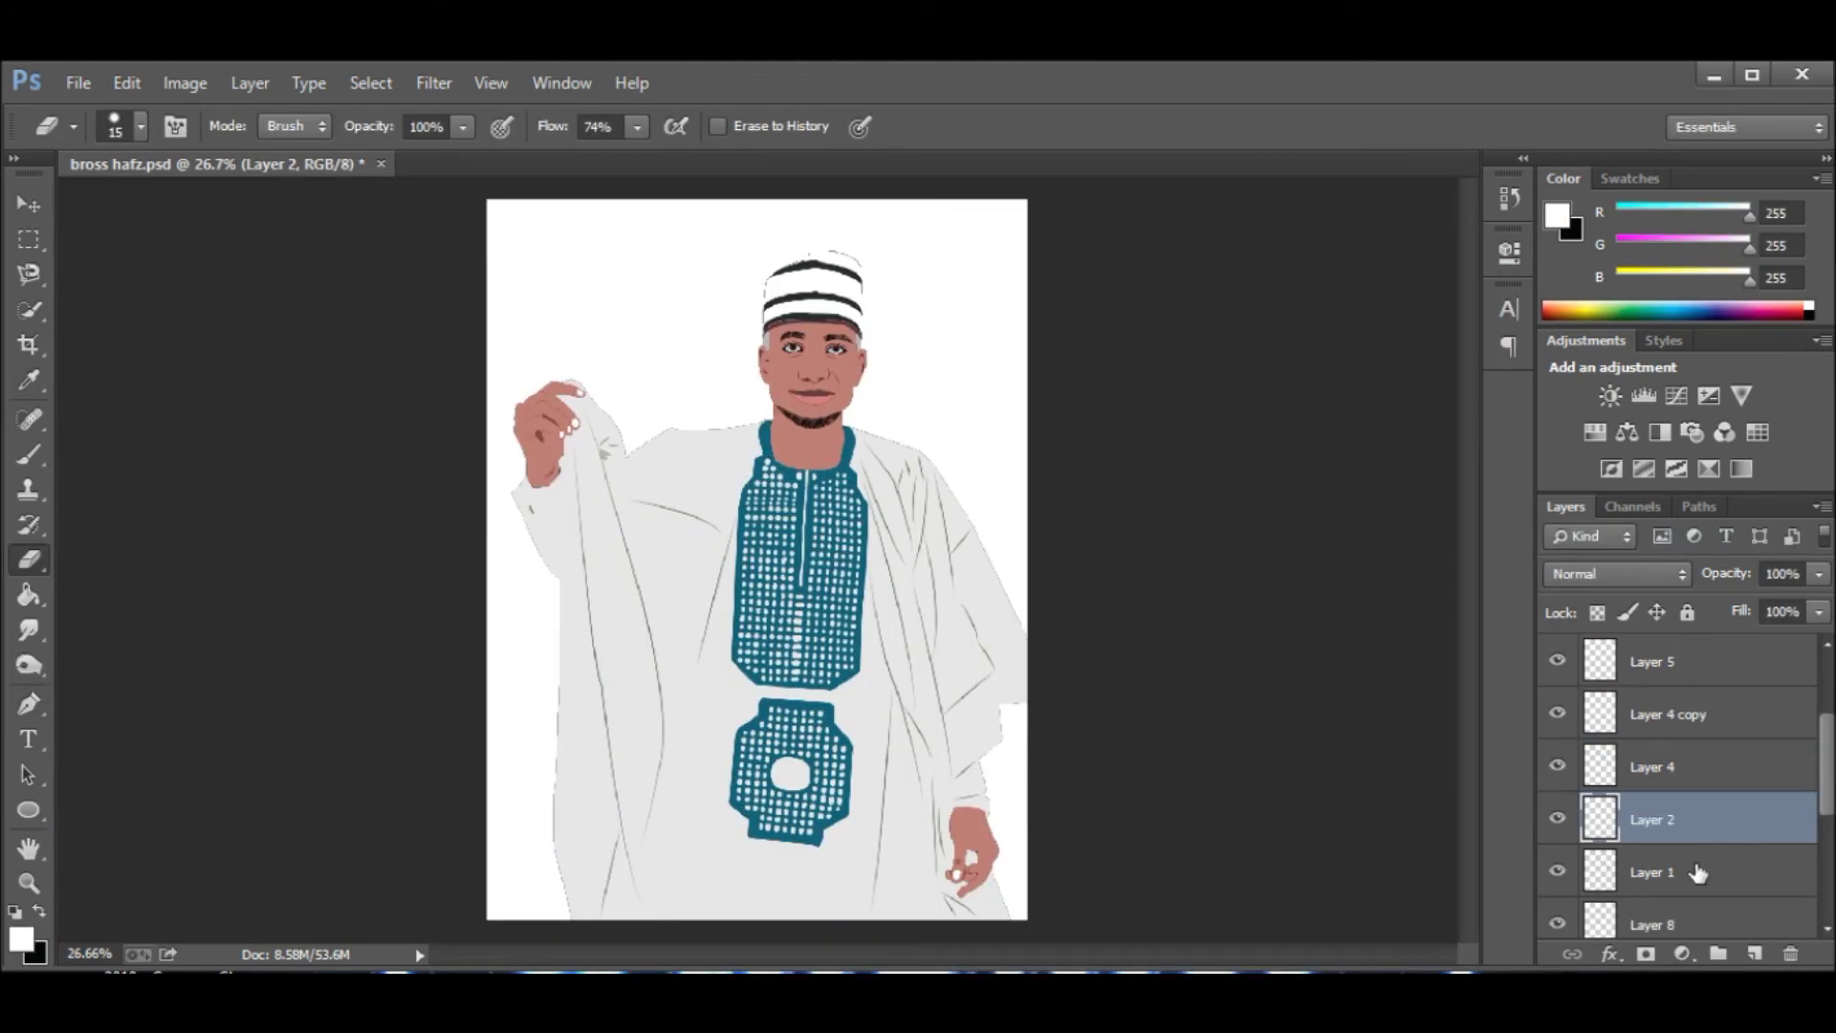
Merge Layer 1 into Layer 2 and move Layer 2 to the top of the stack.
right_click(1701, 872)
left_click(1422, 832)
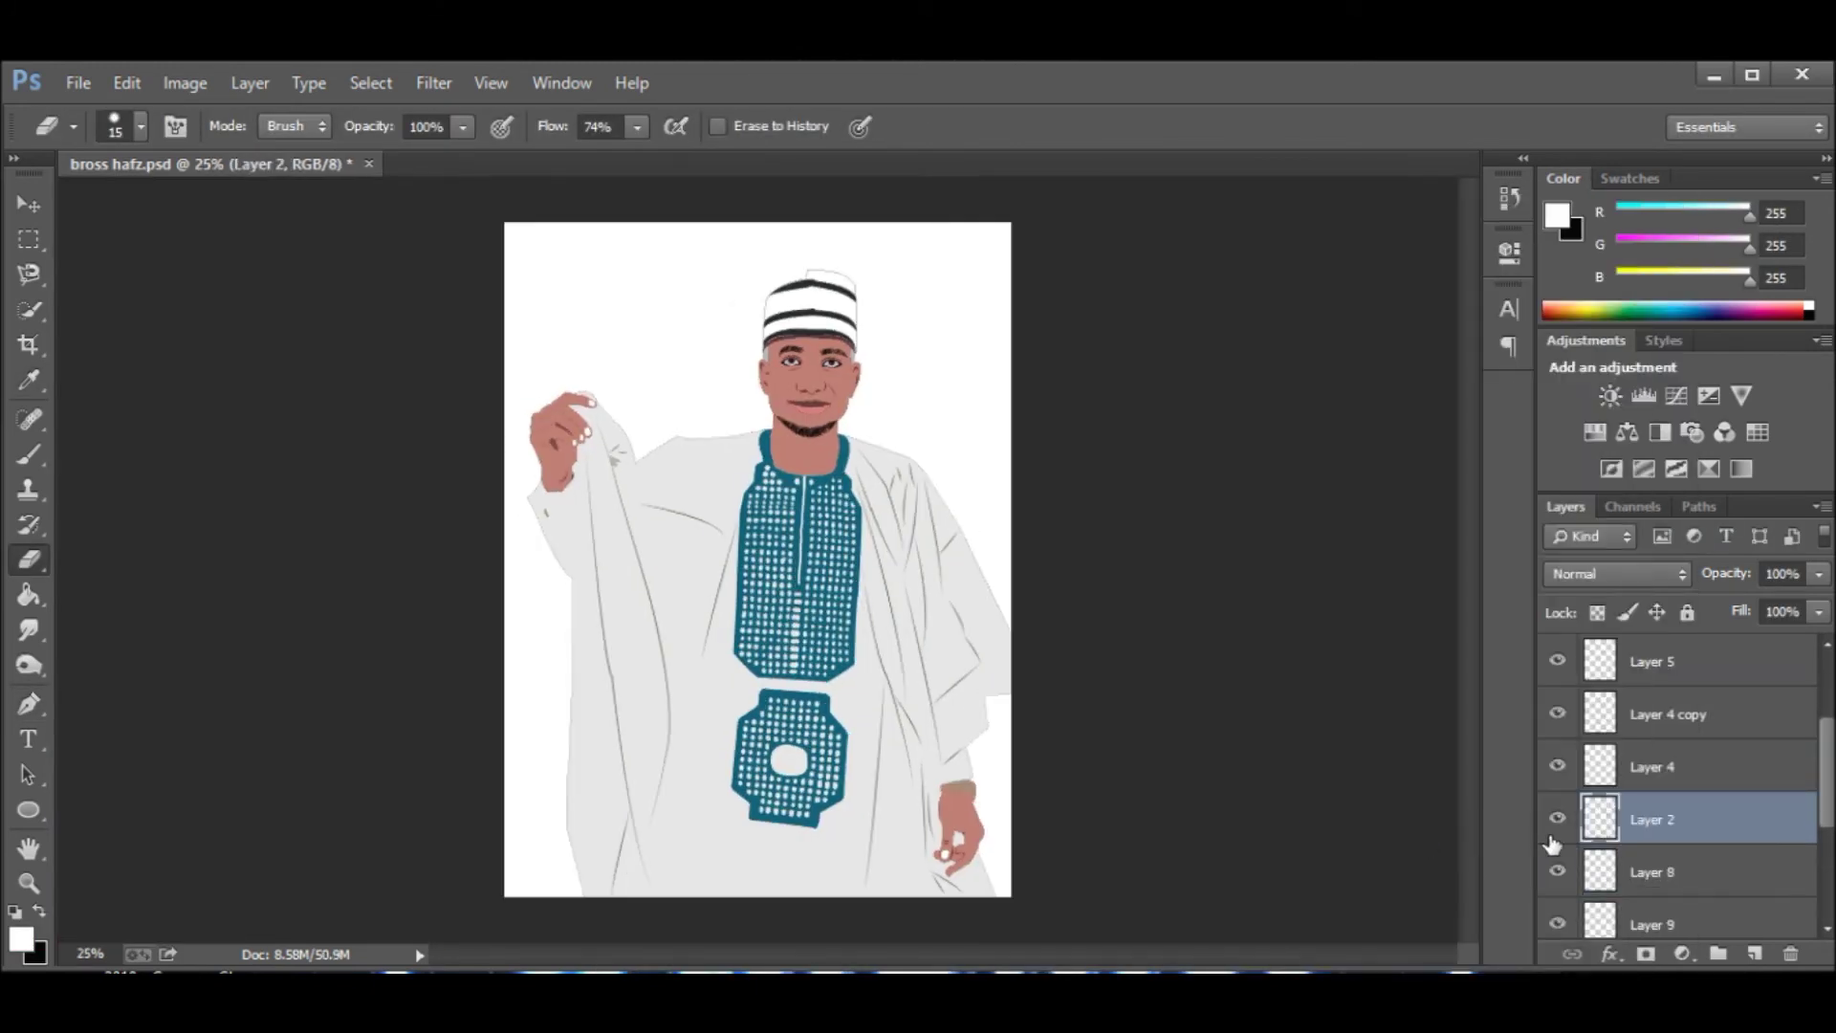
left_click_drag(1681, 818, 1764, 660)
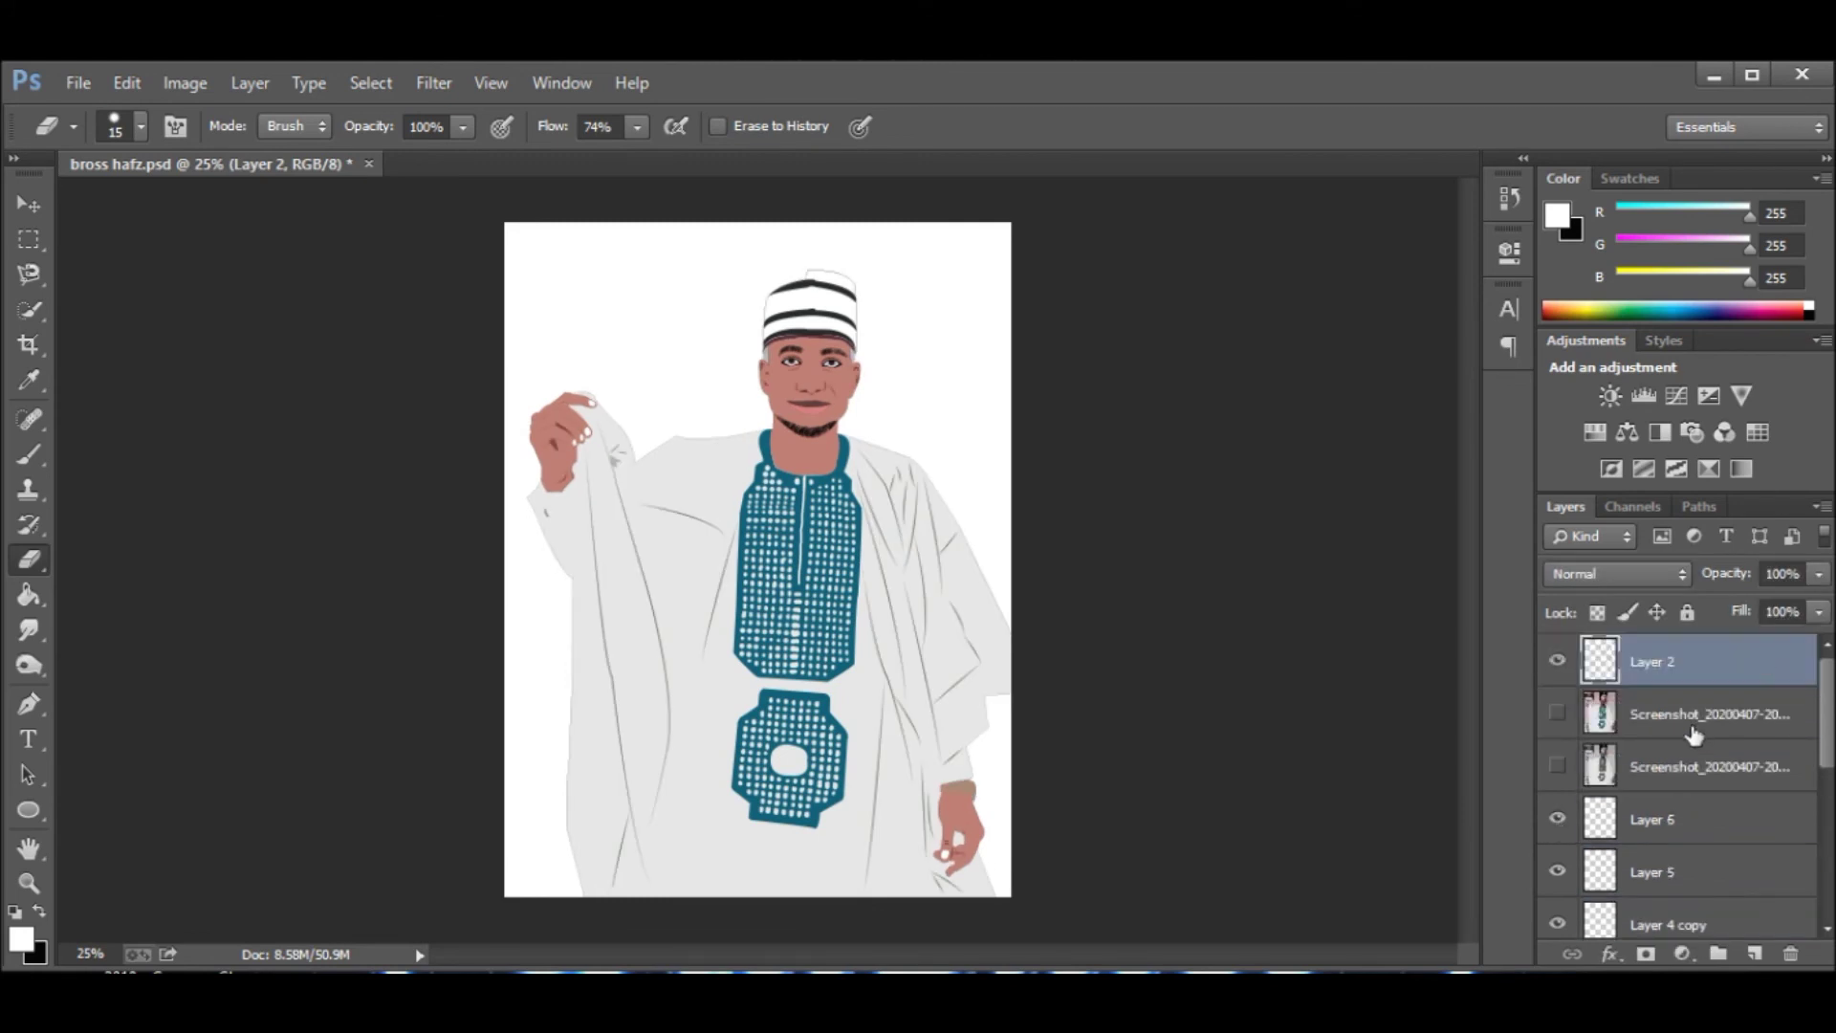
Select Layers 6 through 9 along with Layer 1 and merge them into Layer 2.
left_click(1658, 830)
left_click(1659, 925, "shift")
scroll(1753, 799, "down", 1)
left_click(1796, 878, "shift")
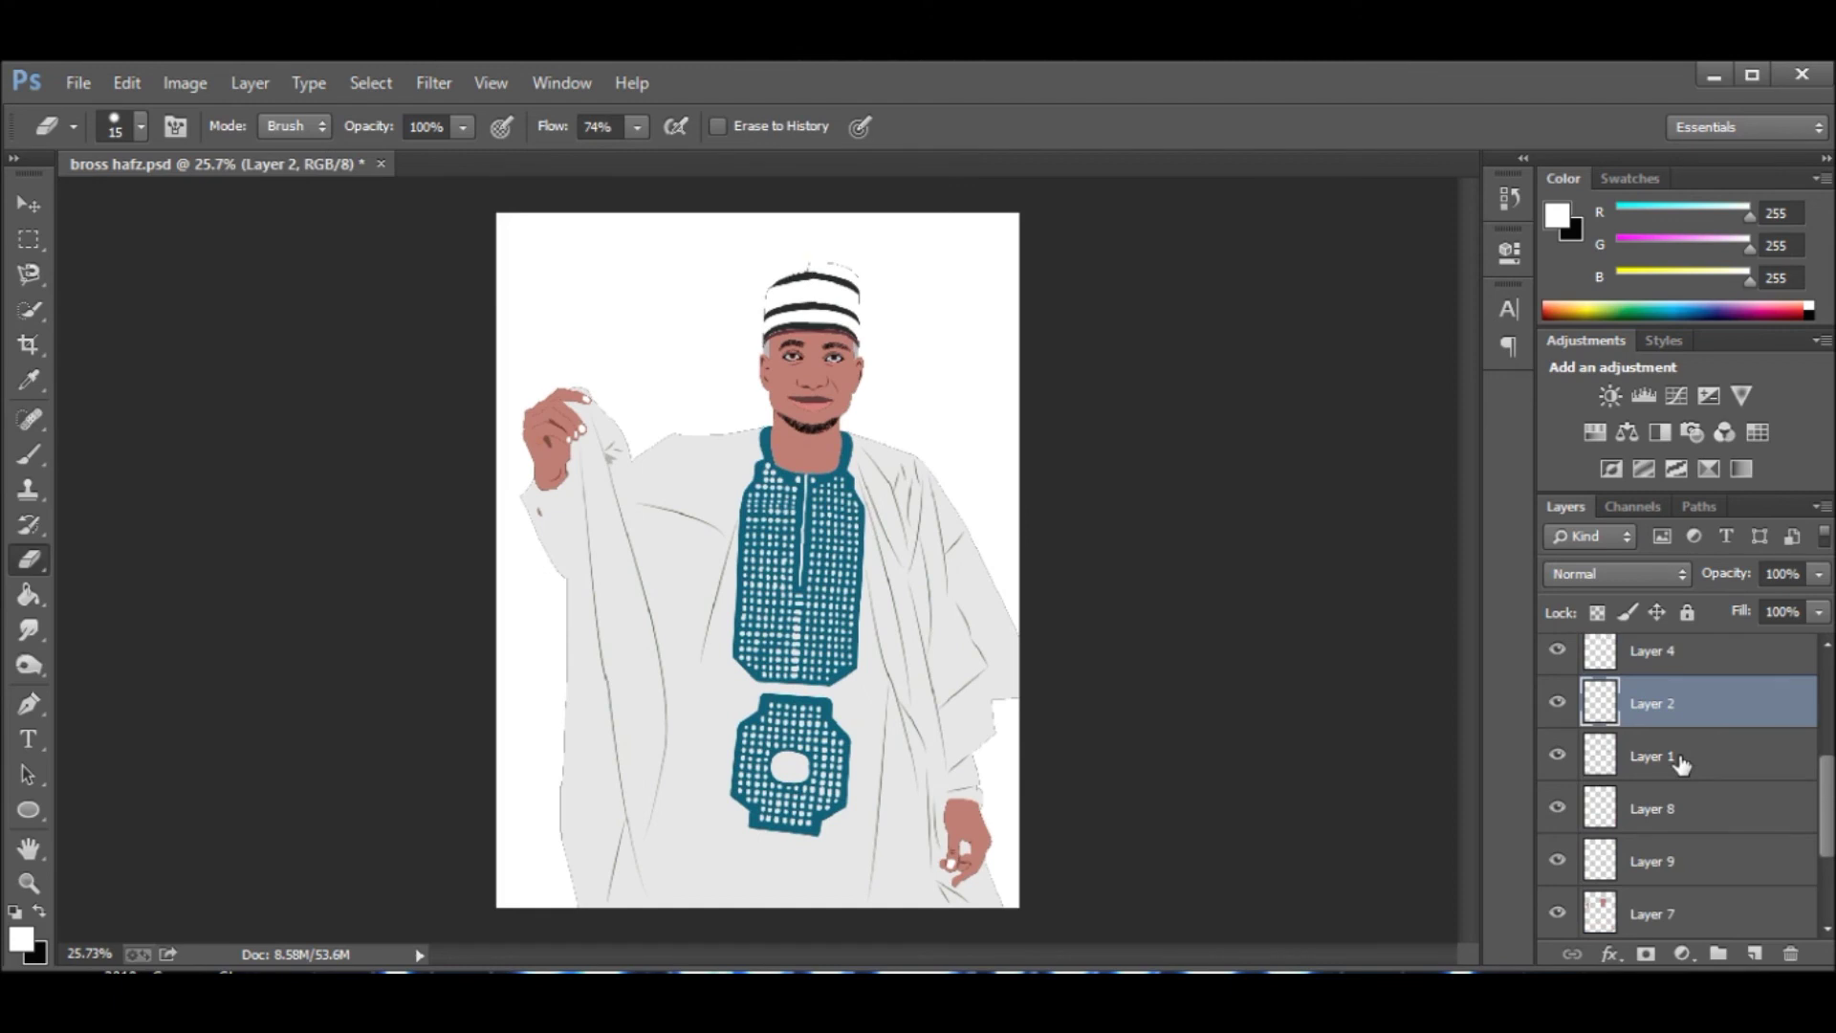
left_click(1681, 763, "shift")
scroll(1702, 765, "down", 2)
scroll(1712, 765, "up", 2)
right_click(1726, 760)
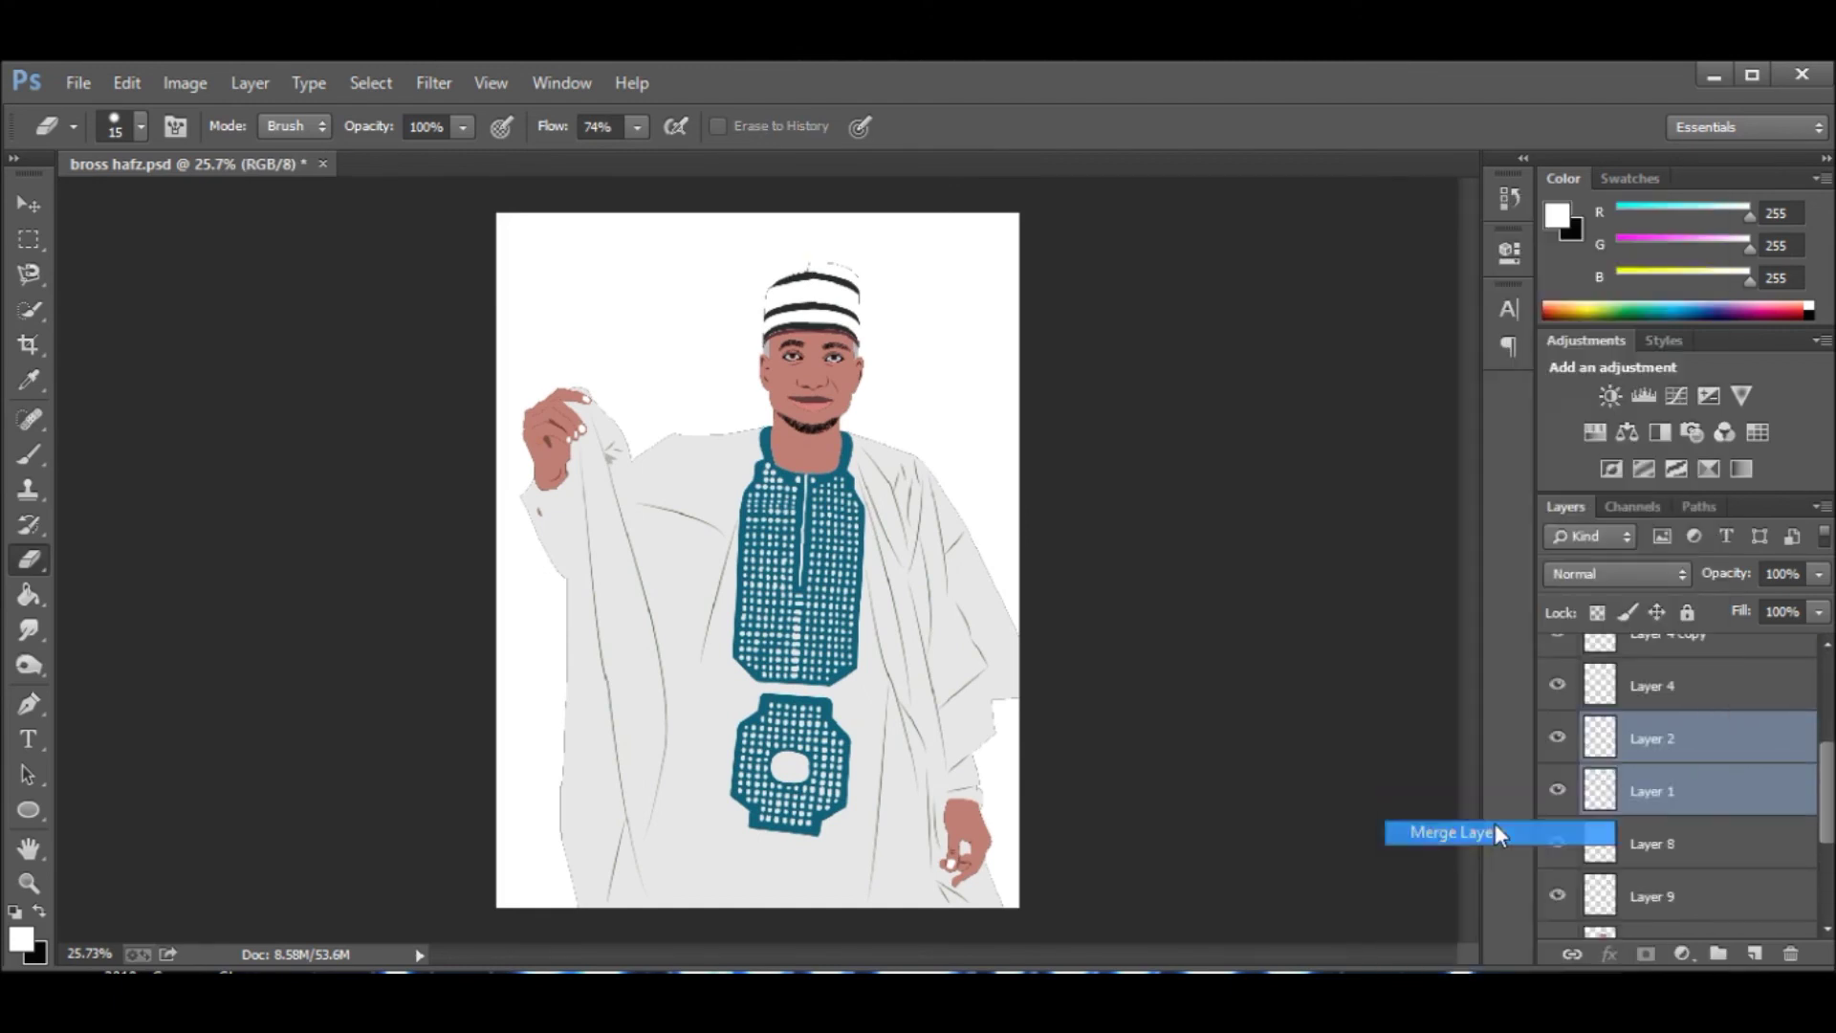
left_click(1498, 832)
Merge the remaining drawing layers into Layer 6 and place it above both photo layers.
scroll(1760, 703, "up", 2)
scroll(1760, 703, "up", 1)
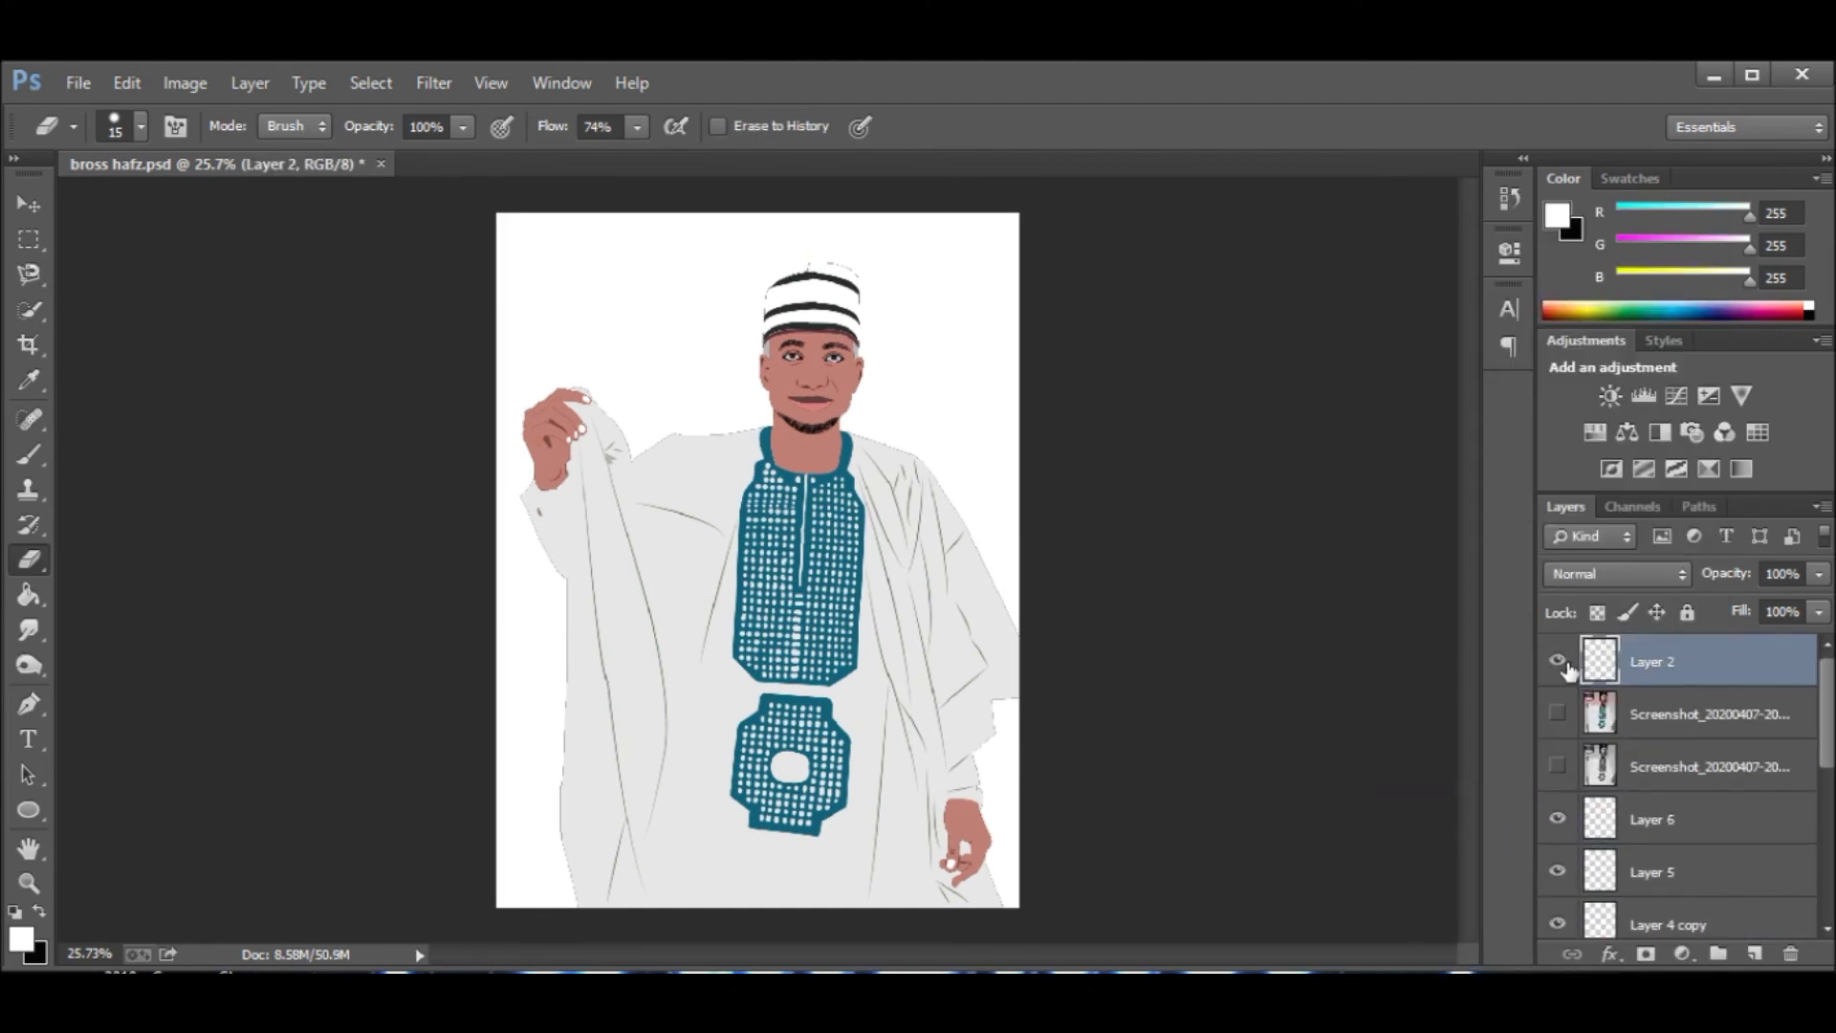
scroll(1829, 749, "down", 2)
scroll(1829, 749, "up", 2)
left_click(1683, 819)
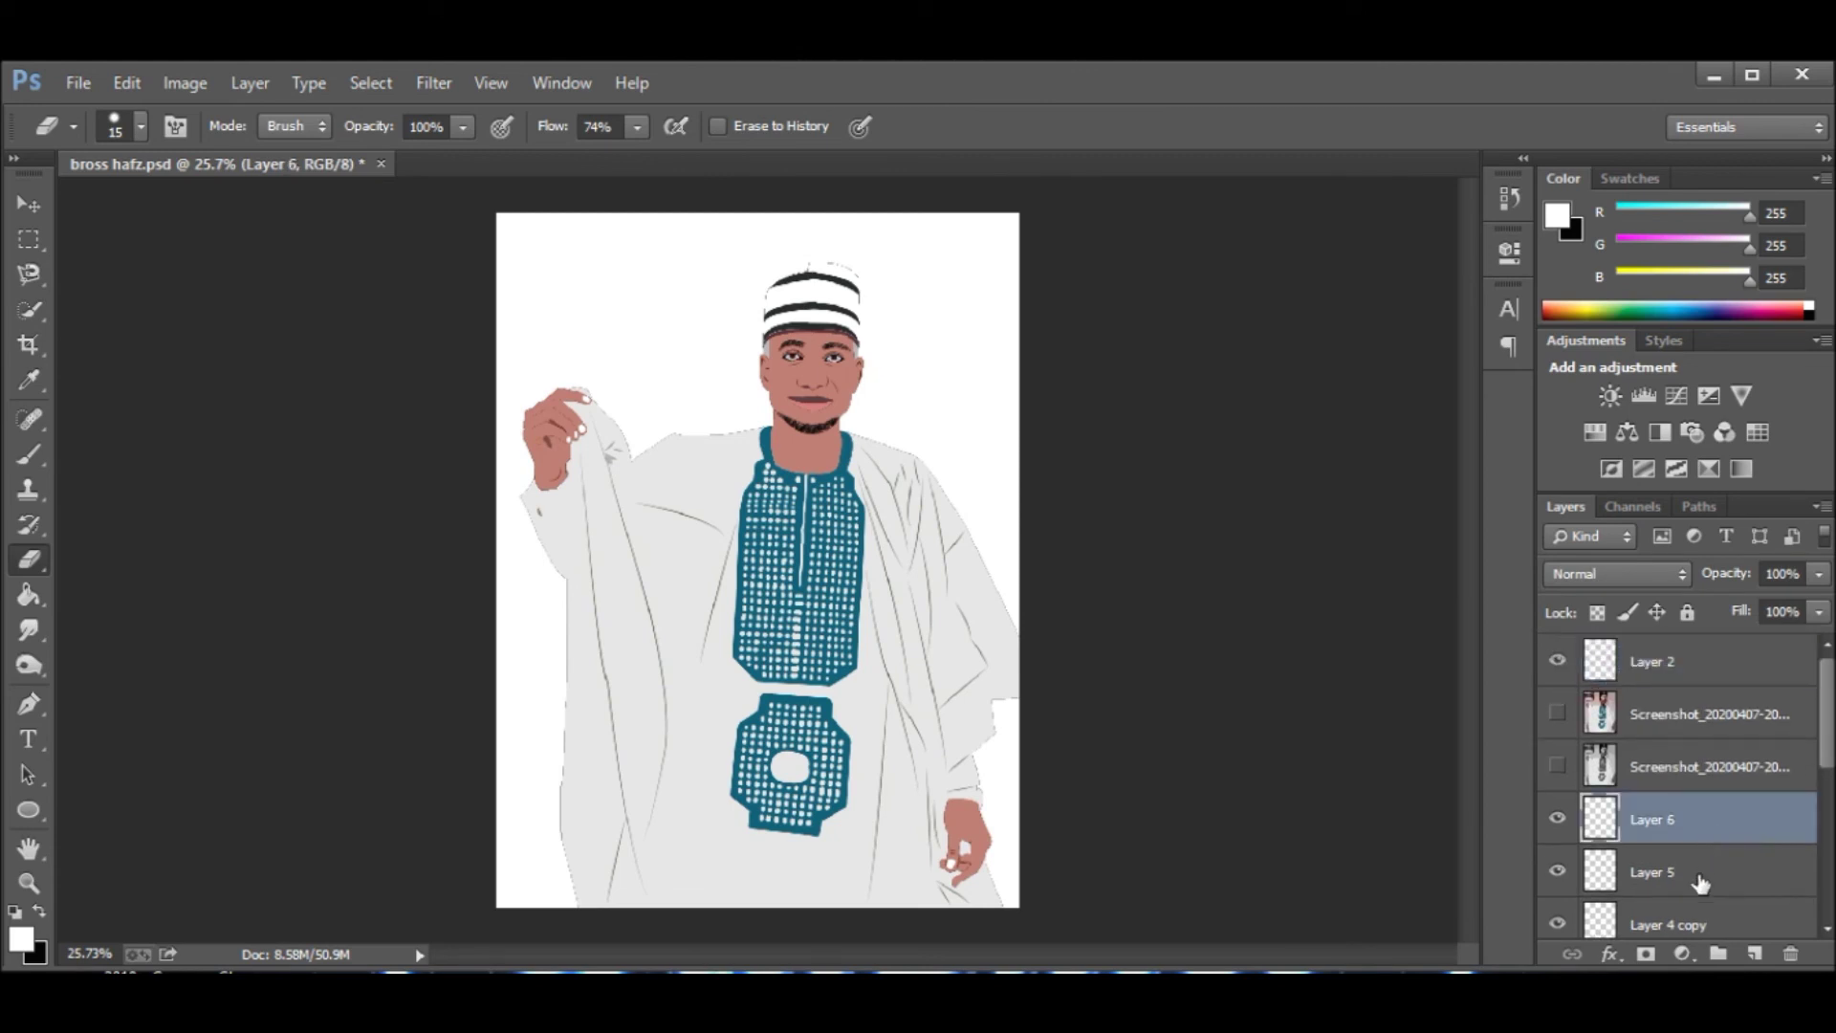
left_click(1702, 875, "shift")
left_click_drag(1826, 765, 1824, 840)
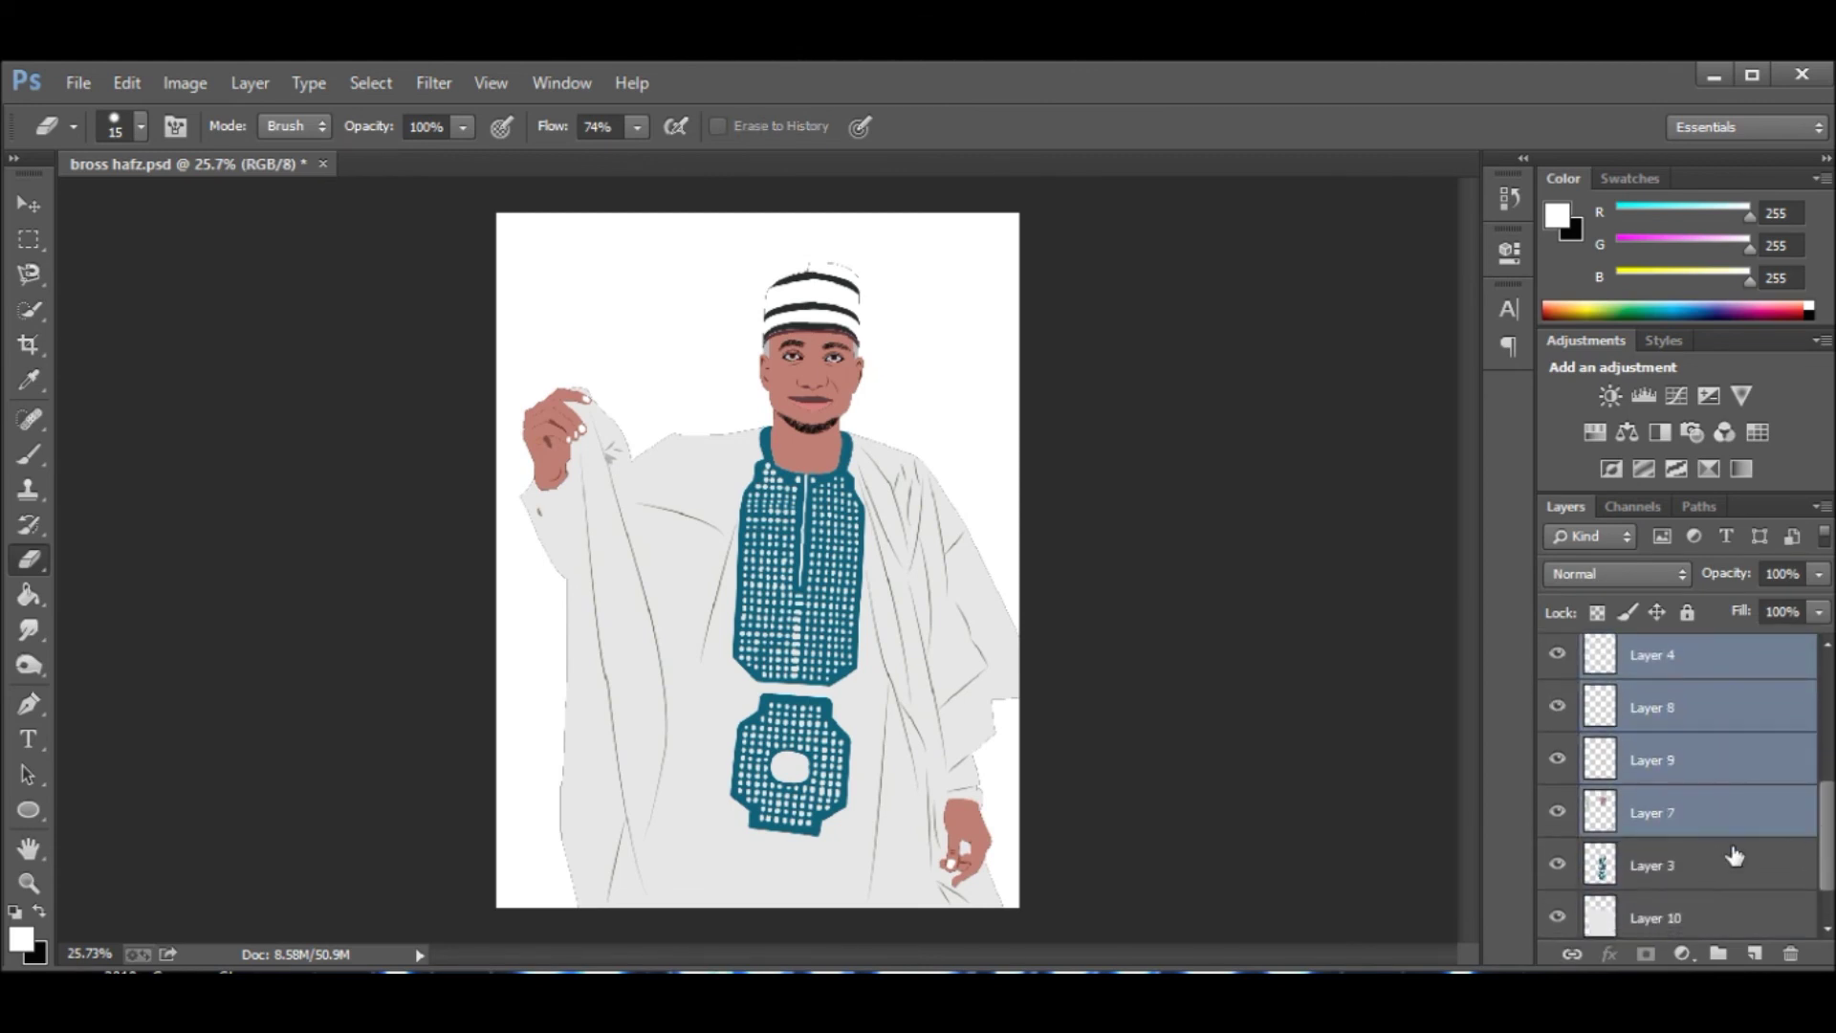
left_click(1711, 922, "shift")
right_click(1712, 923)
left_click(1540, 697)
left_click_drag(1719, 824, 1653, 719)
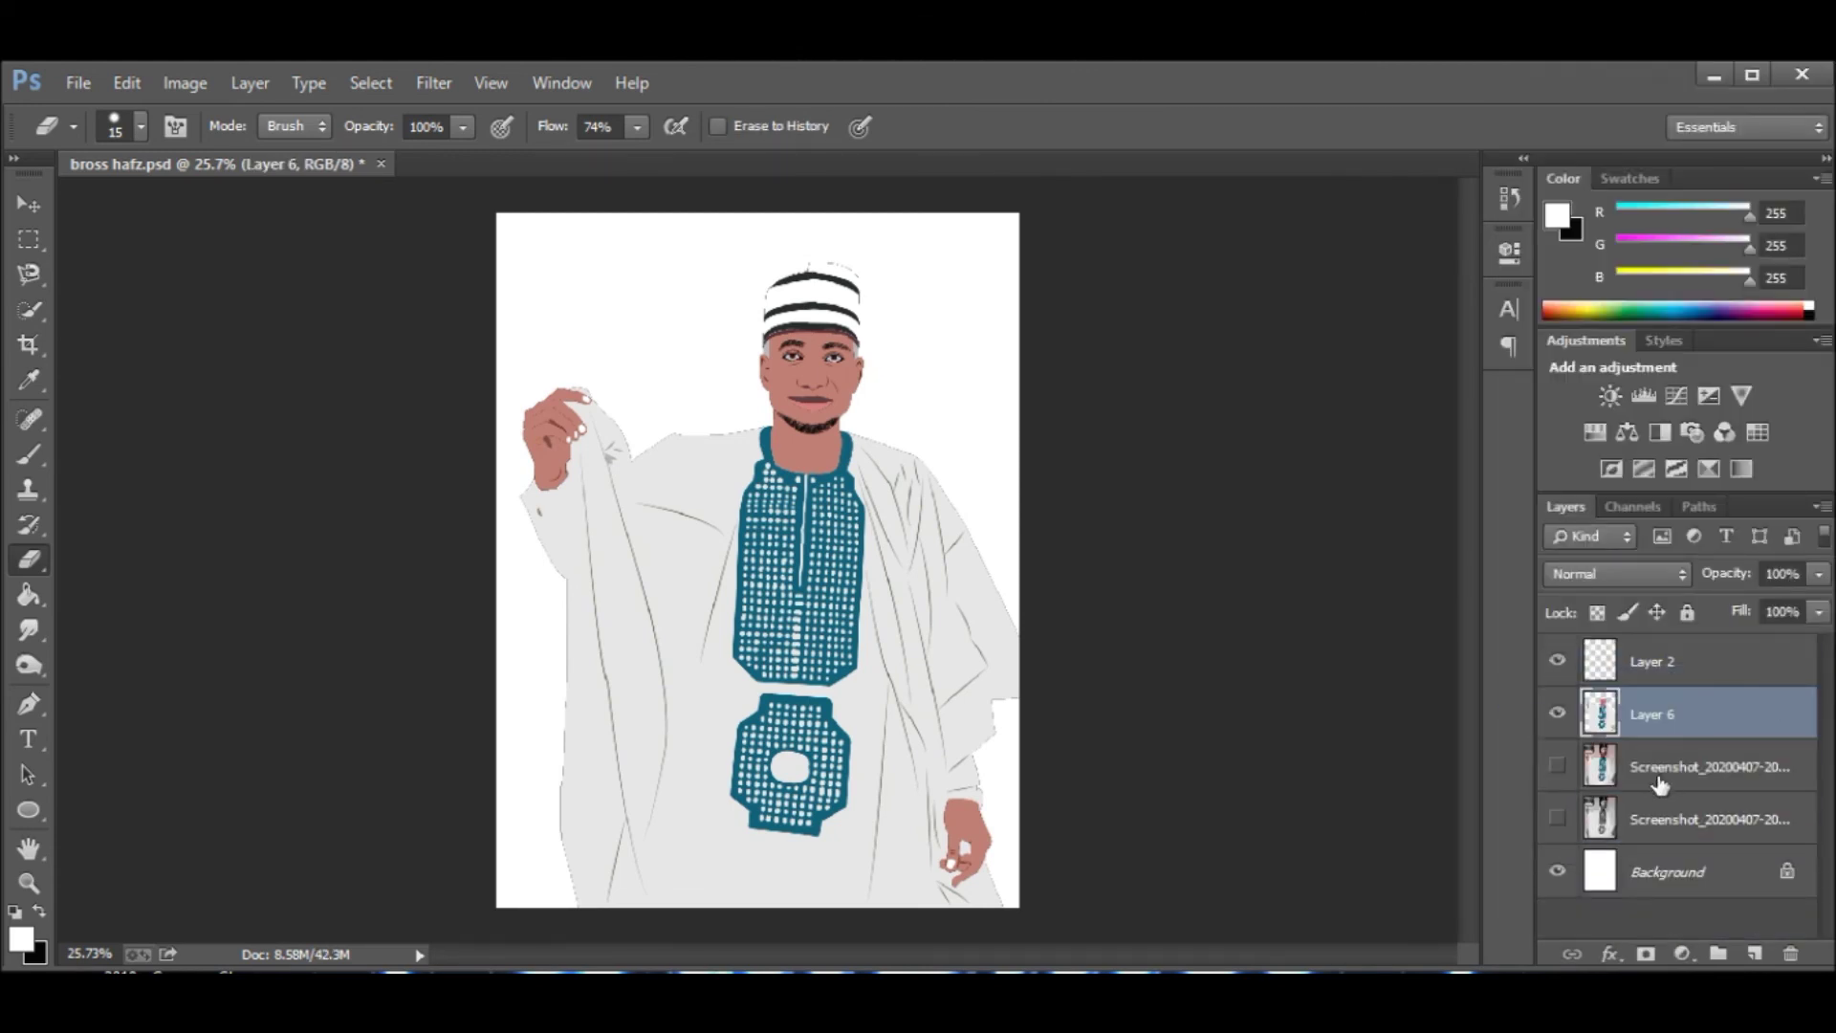
Lower Layer 6's opacity to 71% so the photo shows through.
left_click_drag(1819, 585, 1794, 608)
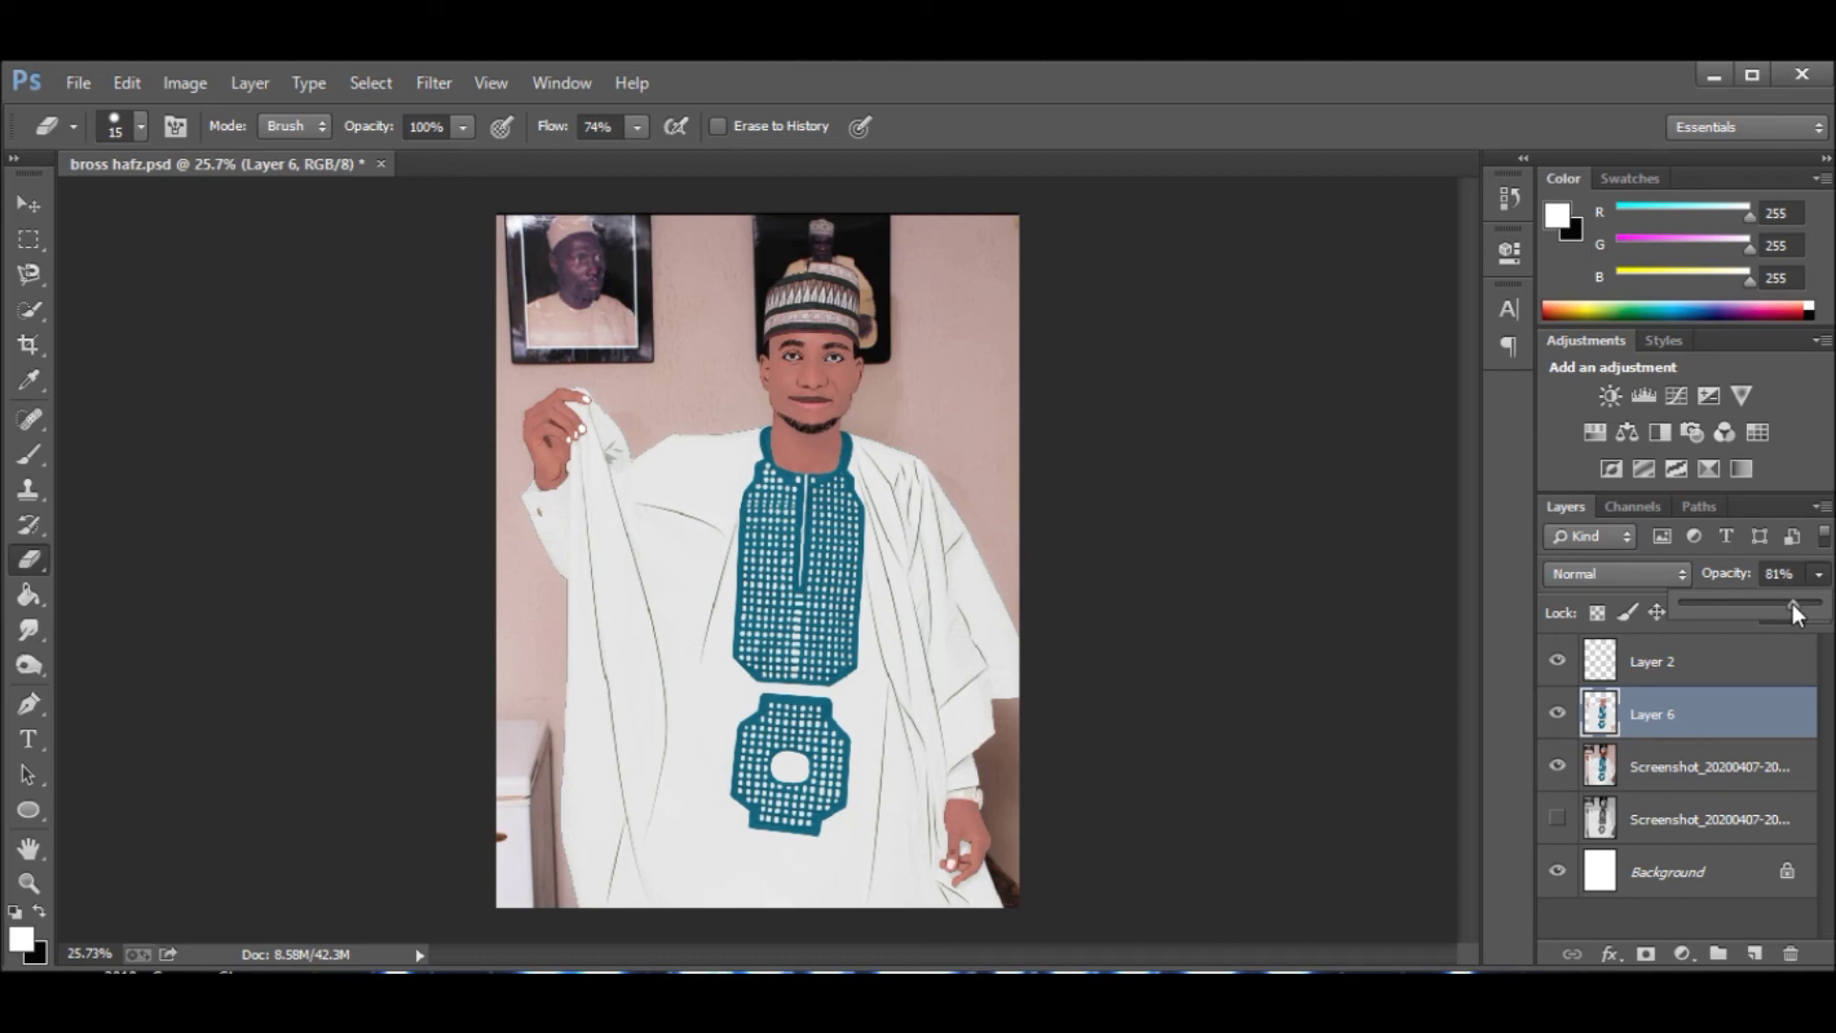
left_click_drag(1780, 605, 1777, 604)
scroll(851, 440, "up", 5)
scroll(873, 511, "down", 3)
scroll(873, 511, "down", 2)
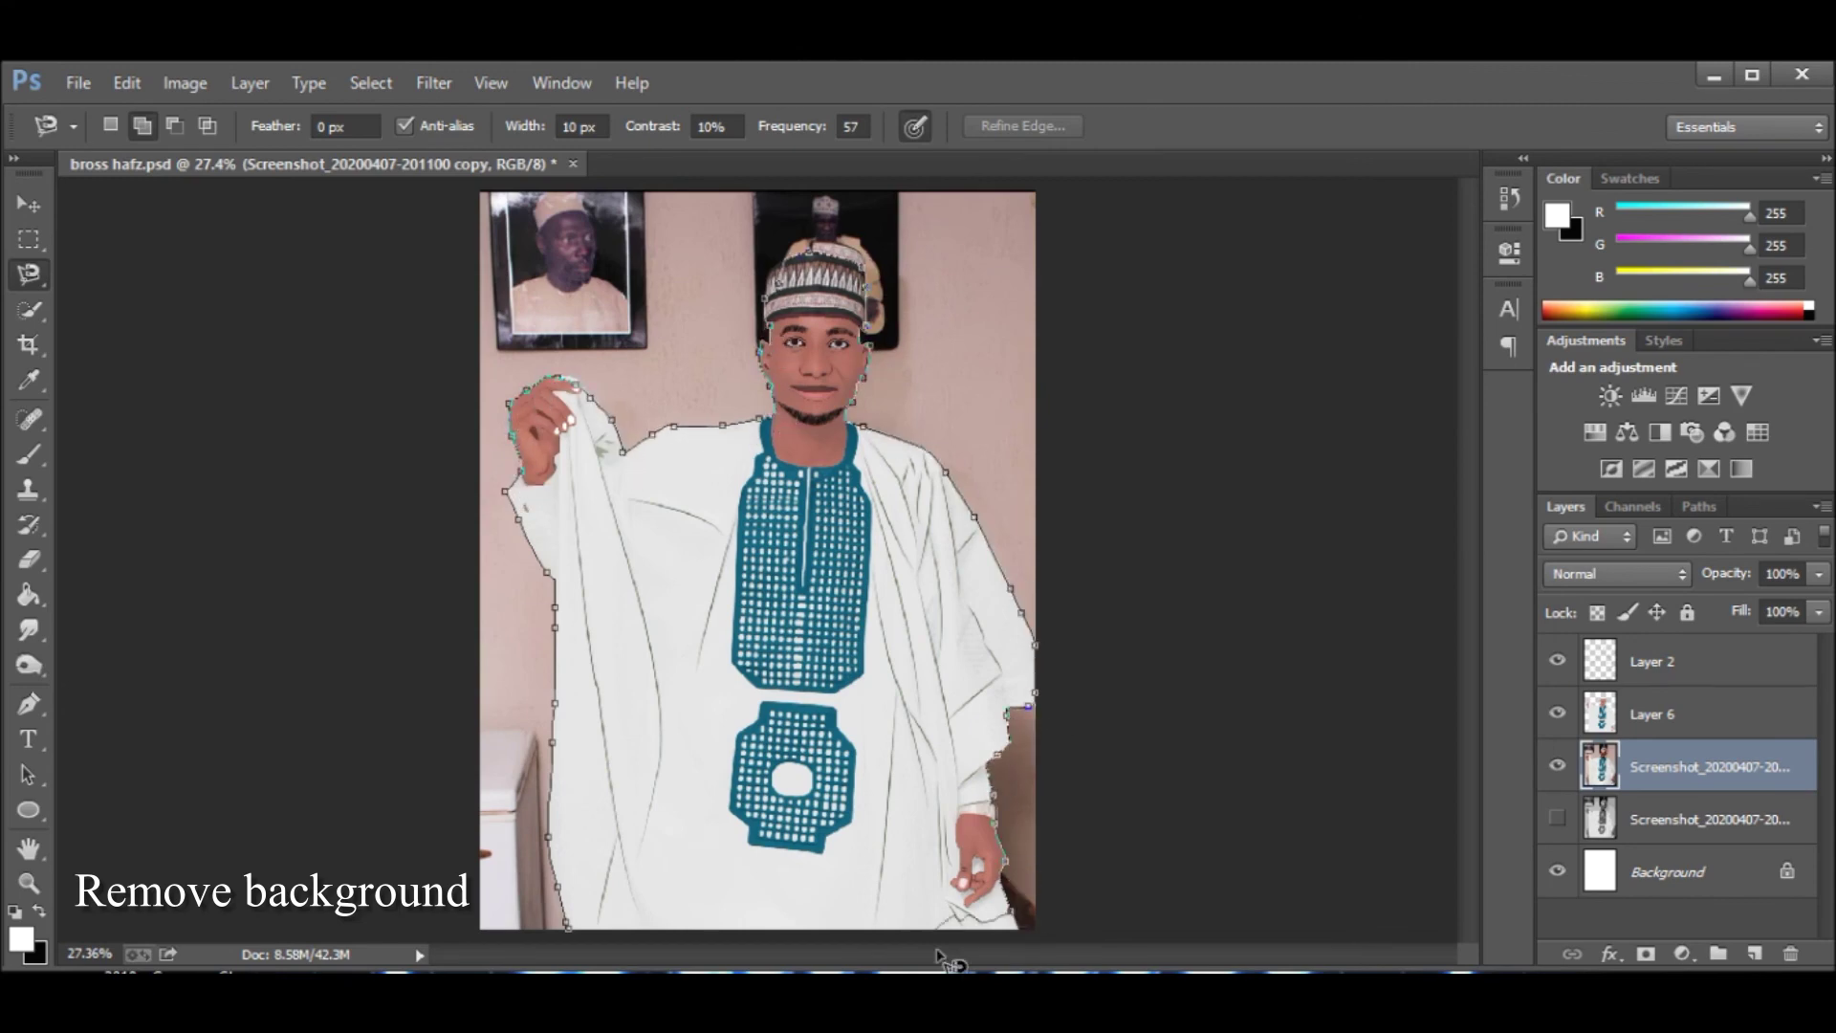
Close the lasso outline around the figure and begin a correction along the hand edge.
left_click(569, 932)
scroll(484, 360, "up", 5)
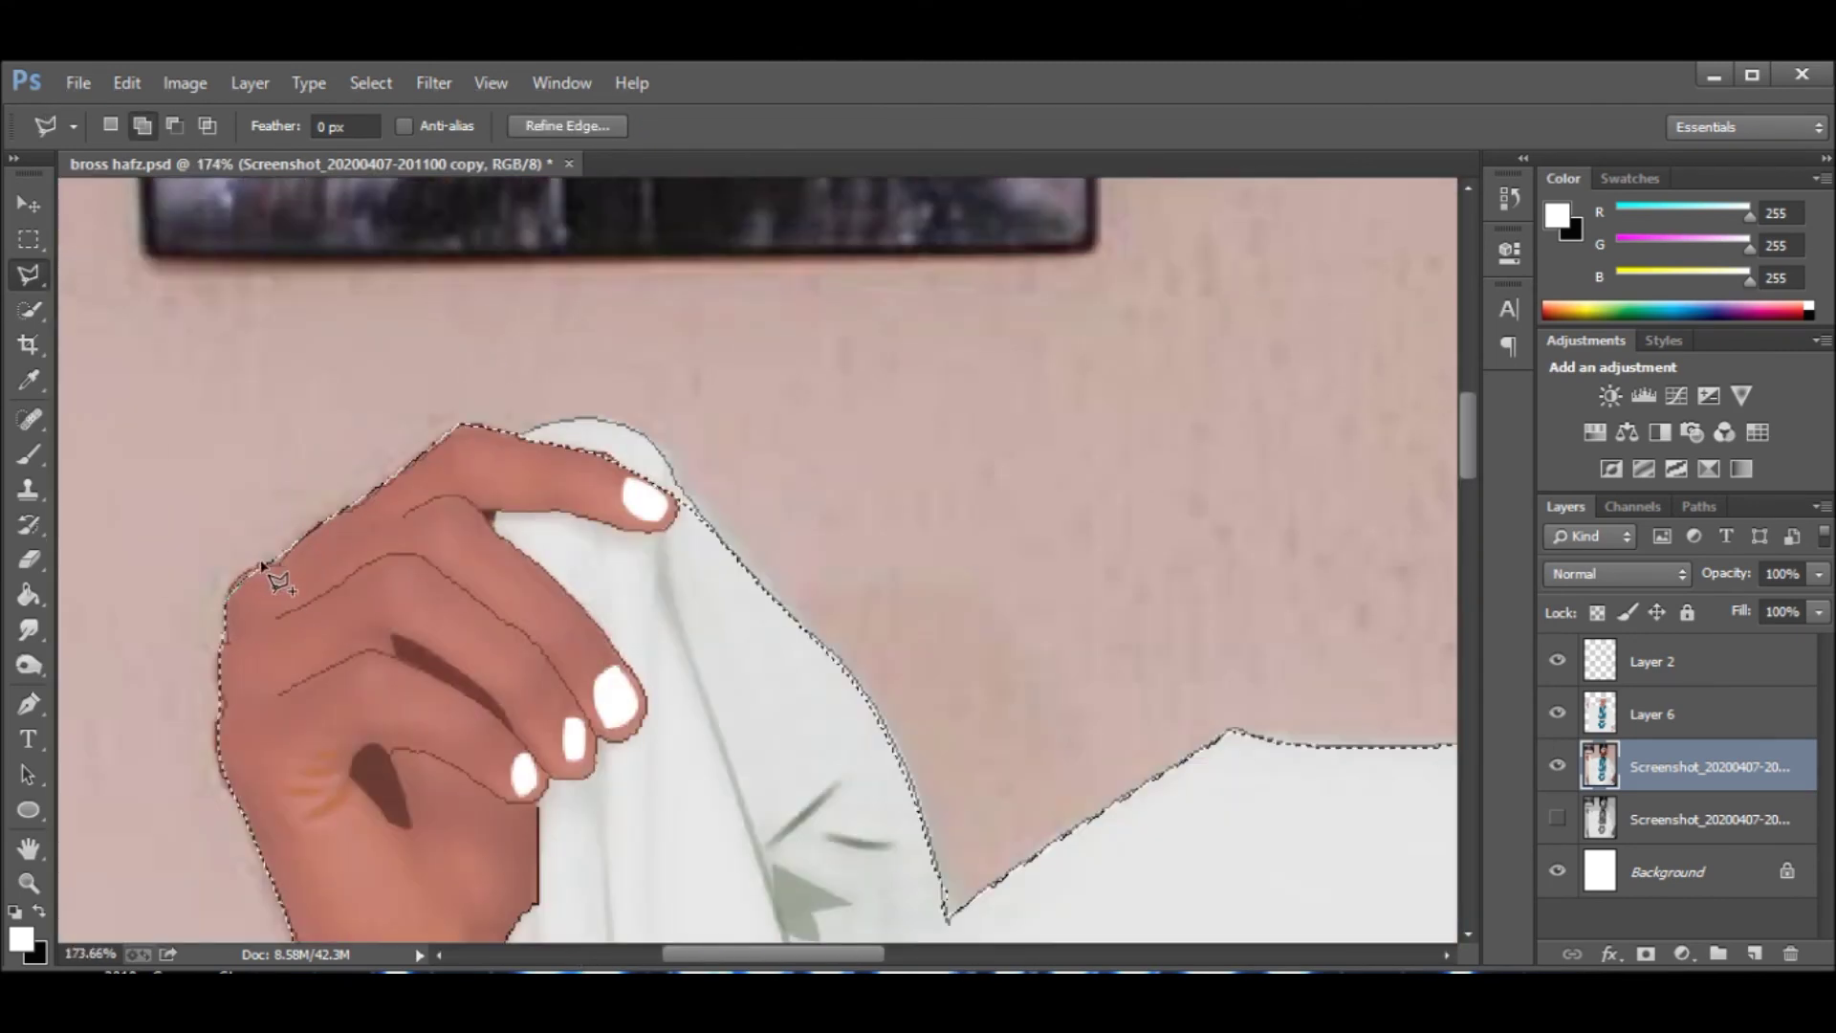
scroll(264, 749, "up", 5)
left_click(334, 555)
scroll(335, 555, "up", 3)
left_click(426, 553)
scroll(856, 220, "down", 5)
scroll(676, 226, "up", 4)
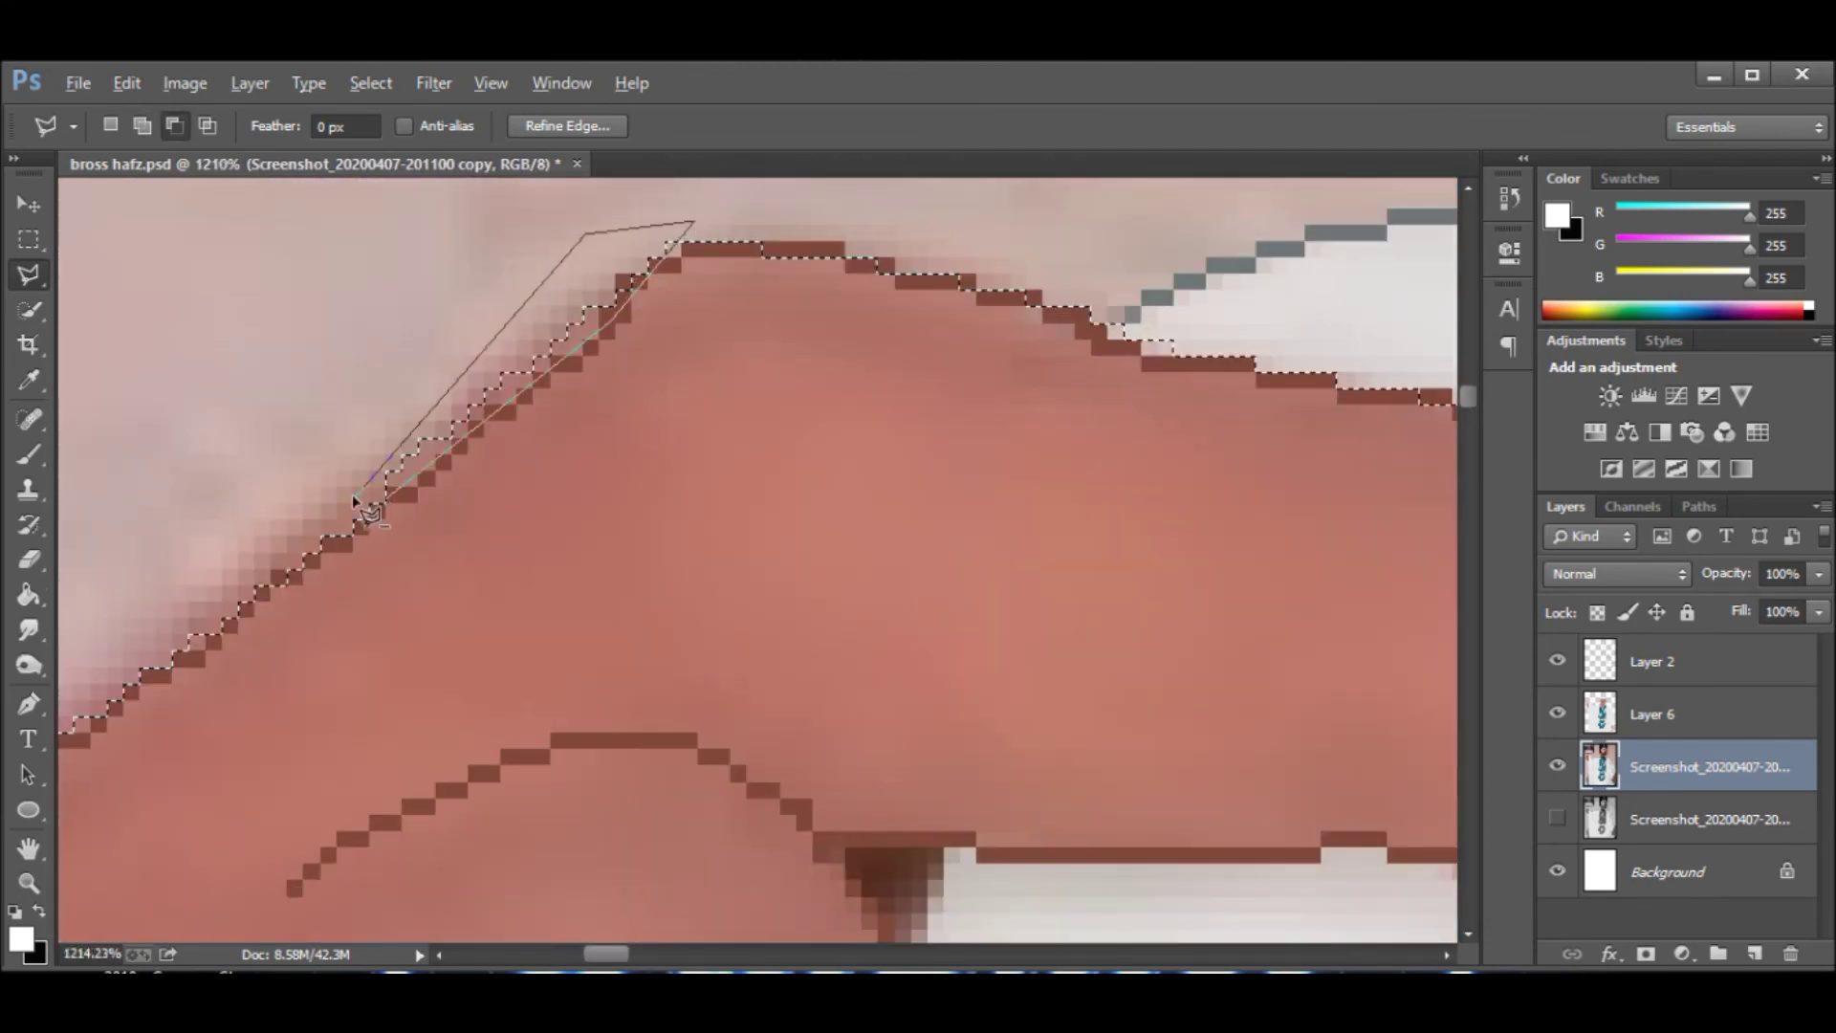
scroll(913, 471, "up", 2)
Add the fingertip area to the figure selection.
left_click(409, 392, "shift")
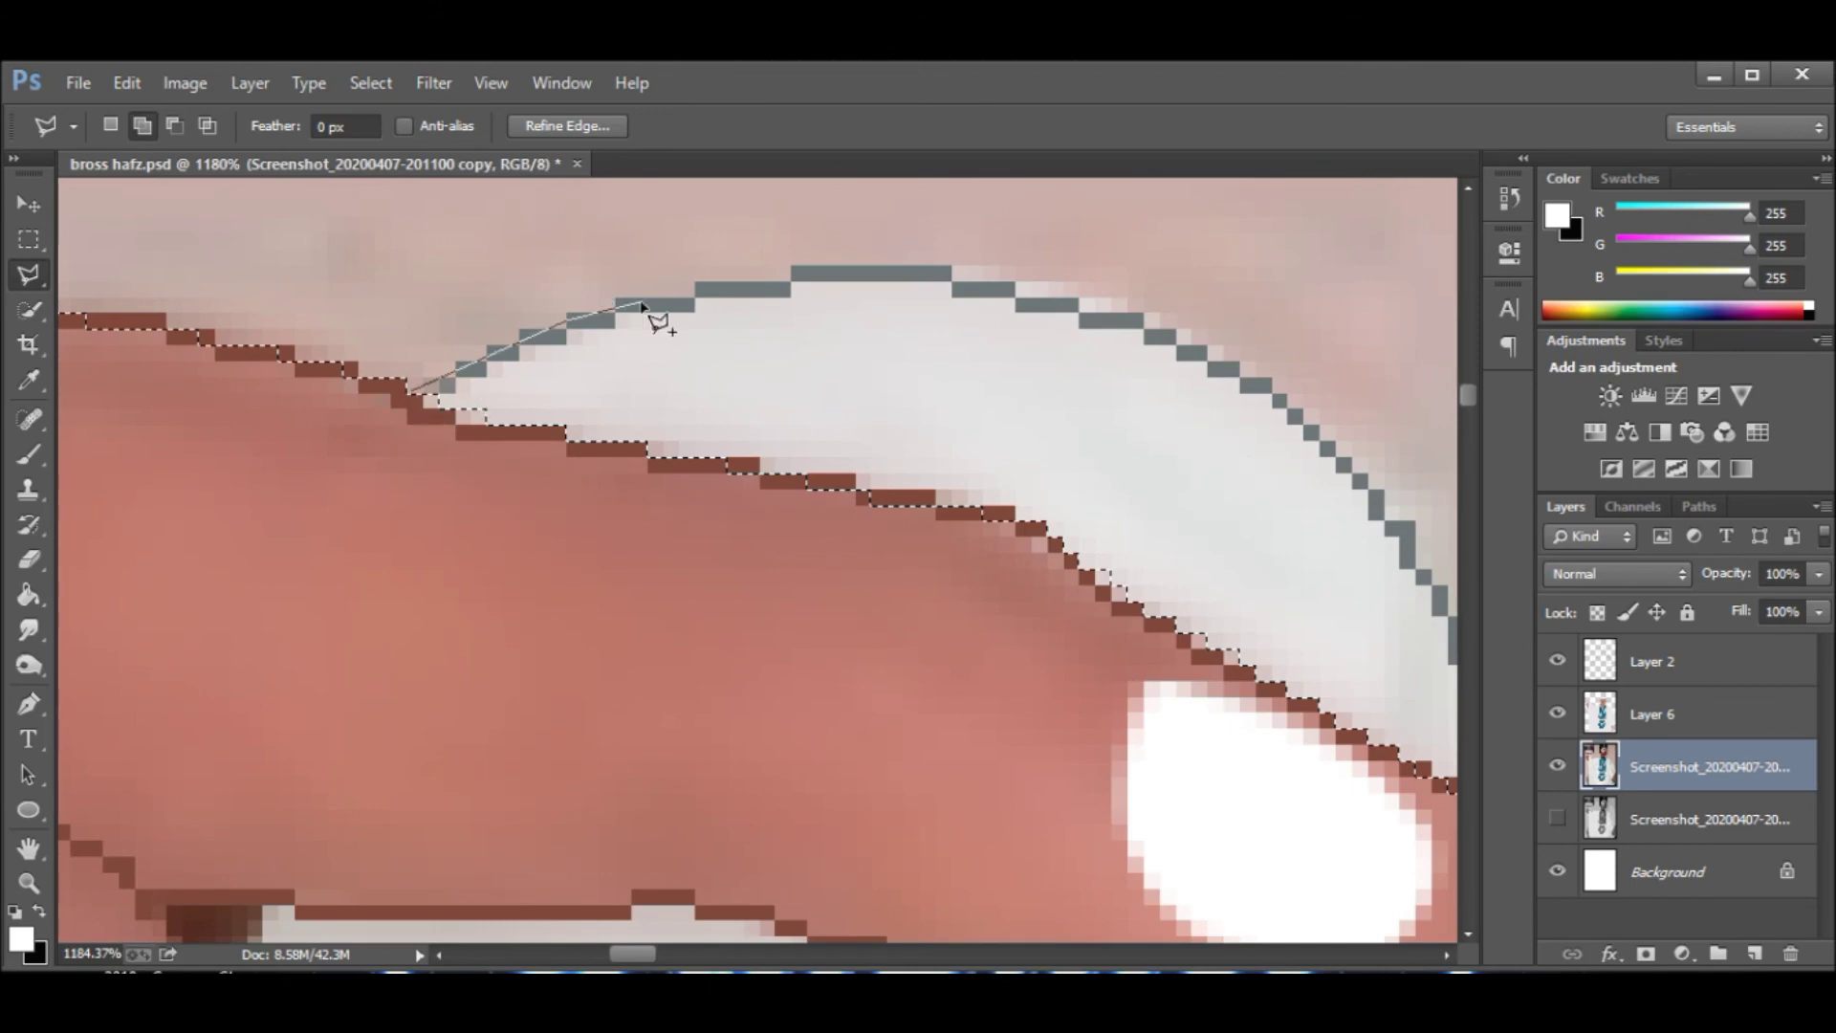
scroll(1217, 362, "down", 5)
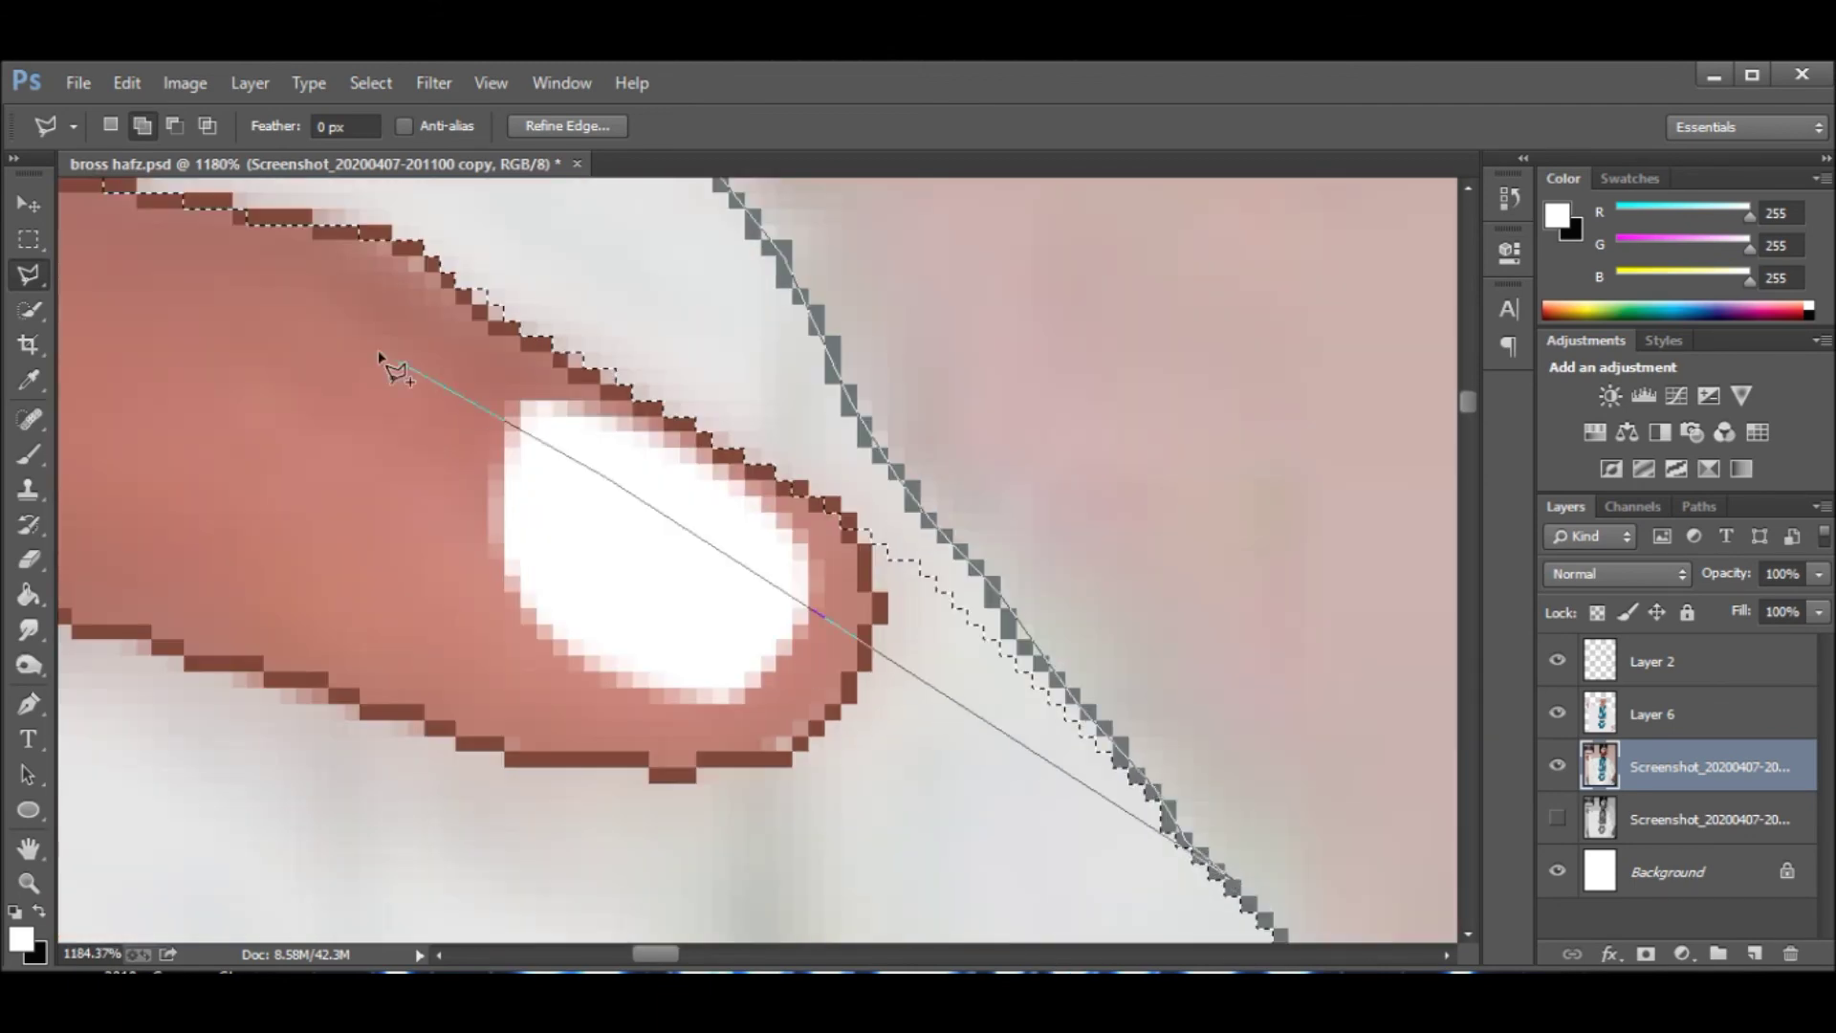
left_click(309, 304)
scroll(516, 432, "up", 5)
left_click(520, 432)
scroll(519, 432, "down", 6)
scroll(492, 325, "up", 4)
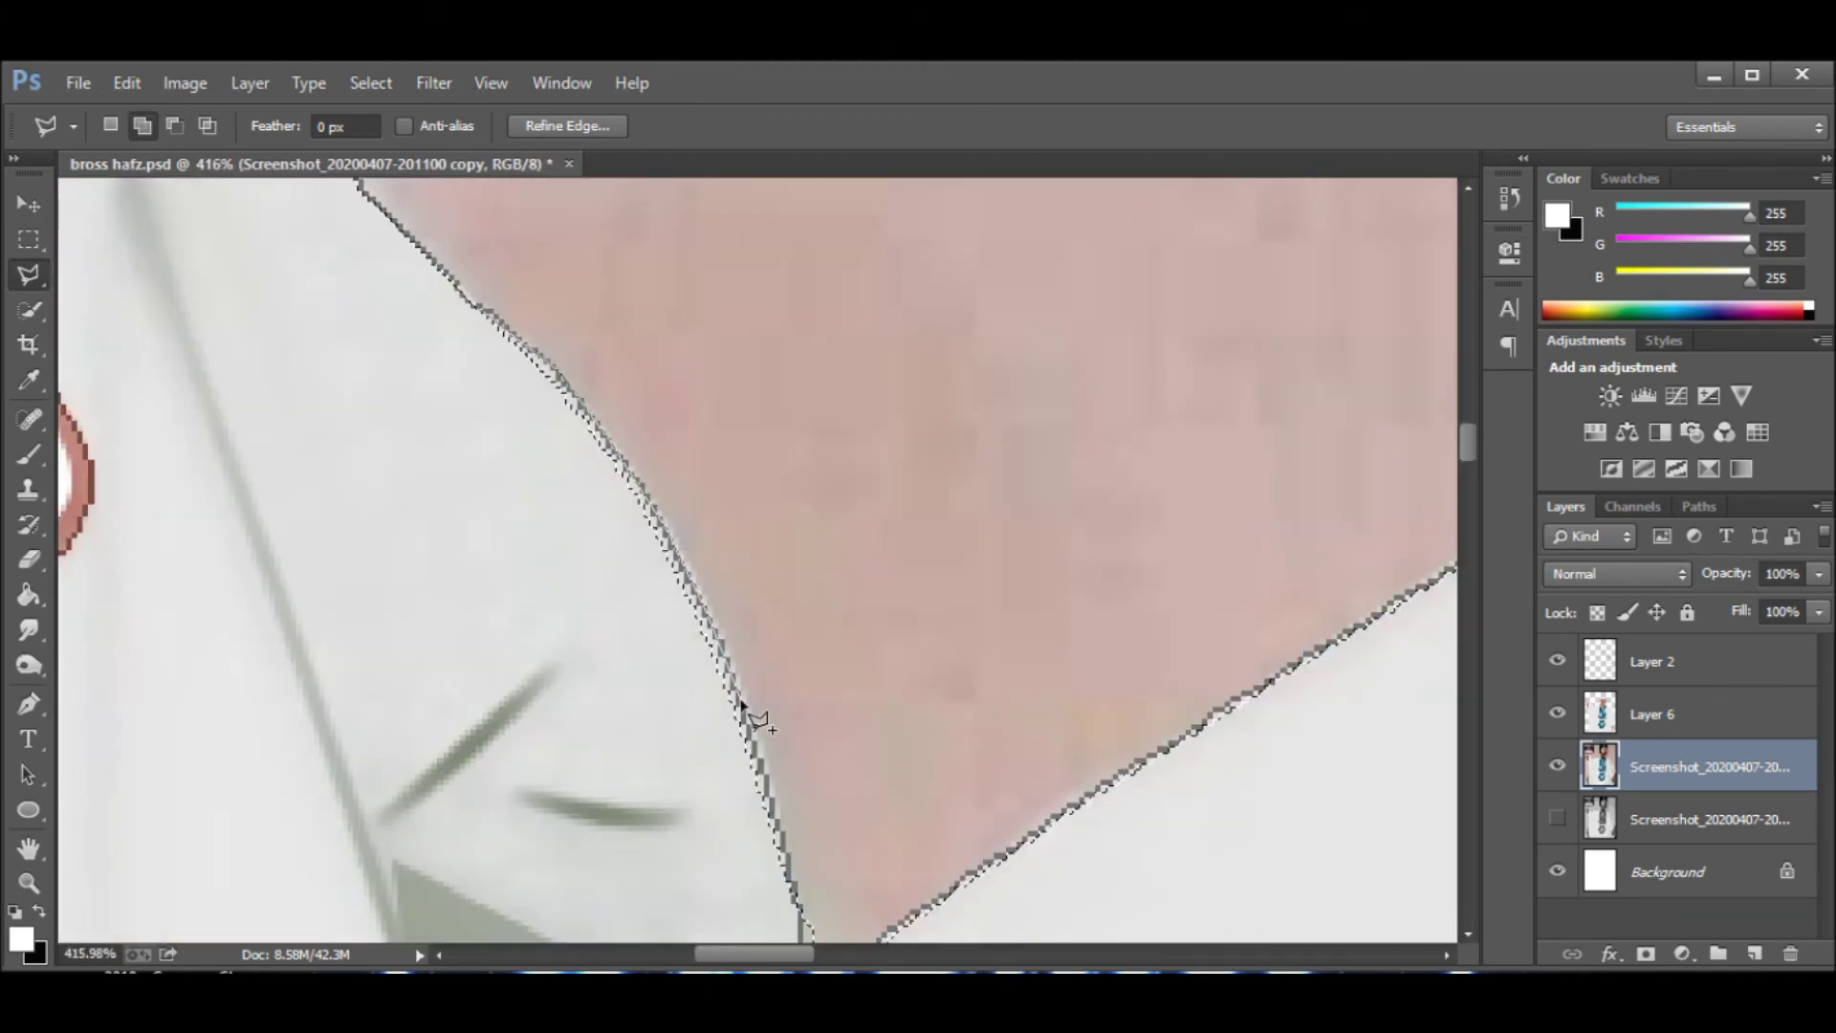
scroll(670, 478, "down", 3)
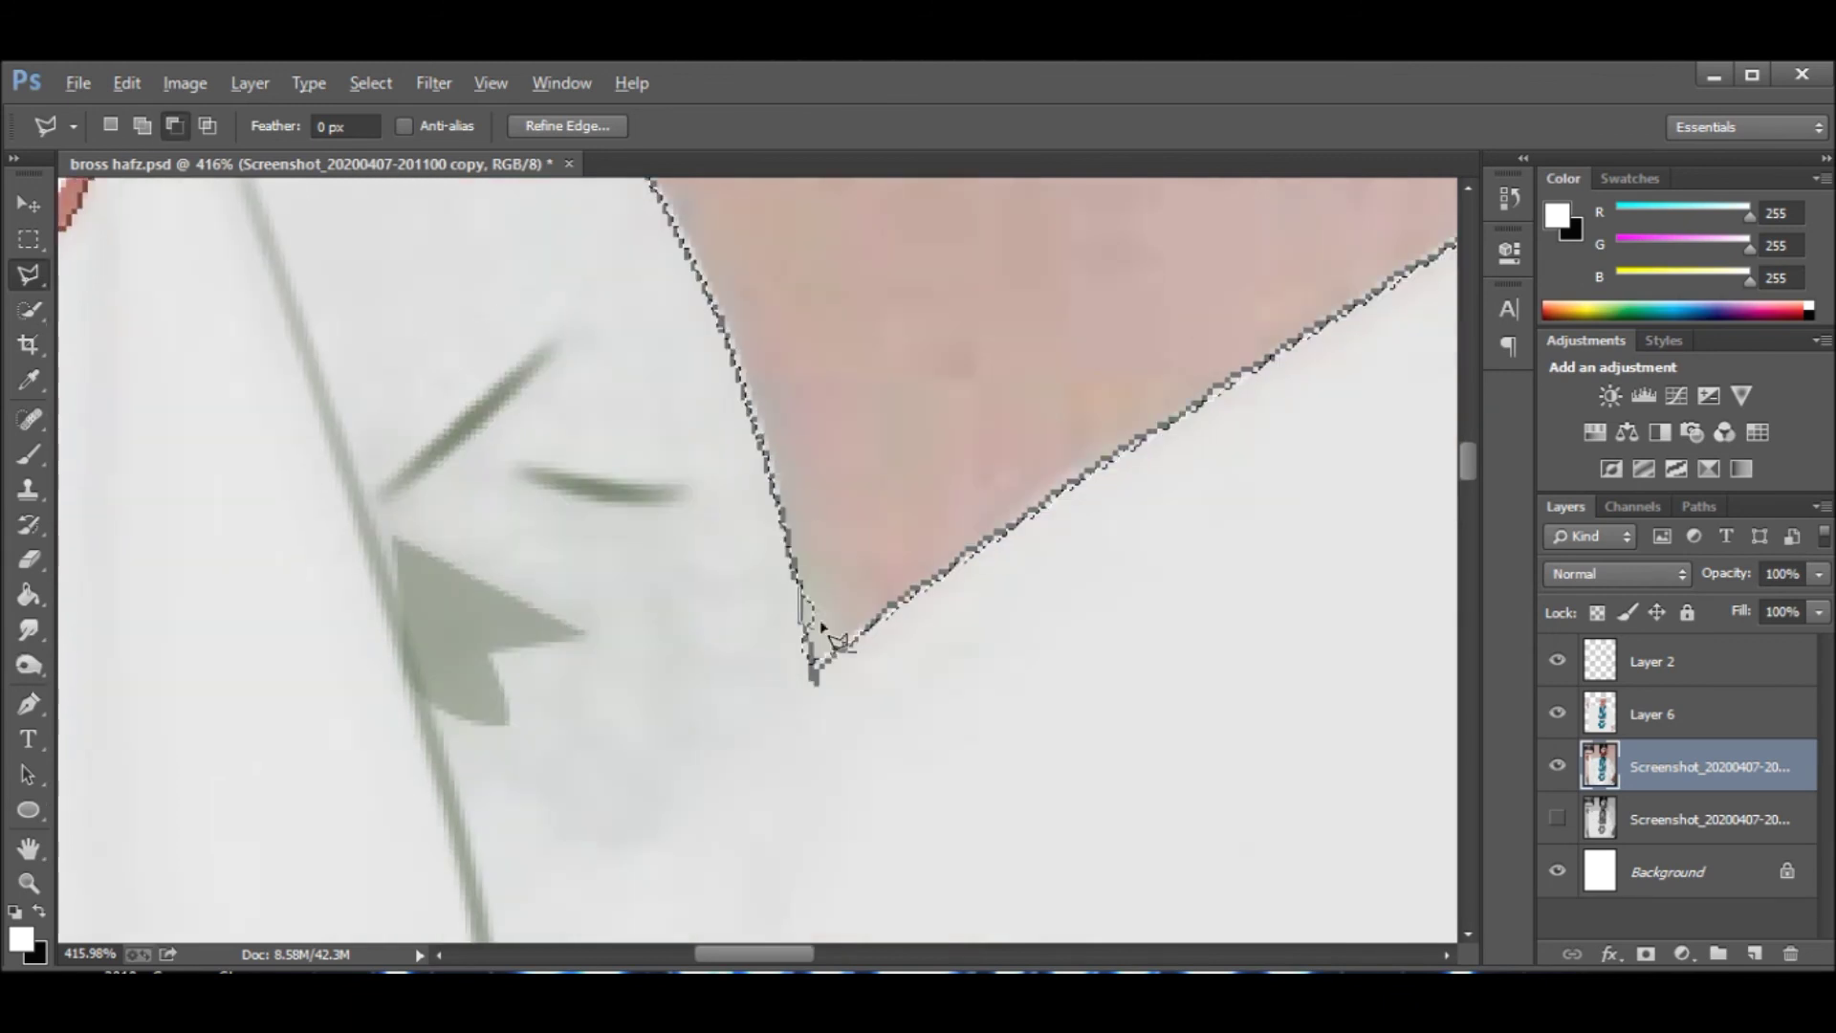
scroll(1222, 476, "up", 3)
scroll(842, 579, "down", 2)
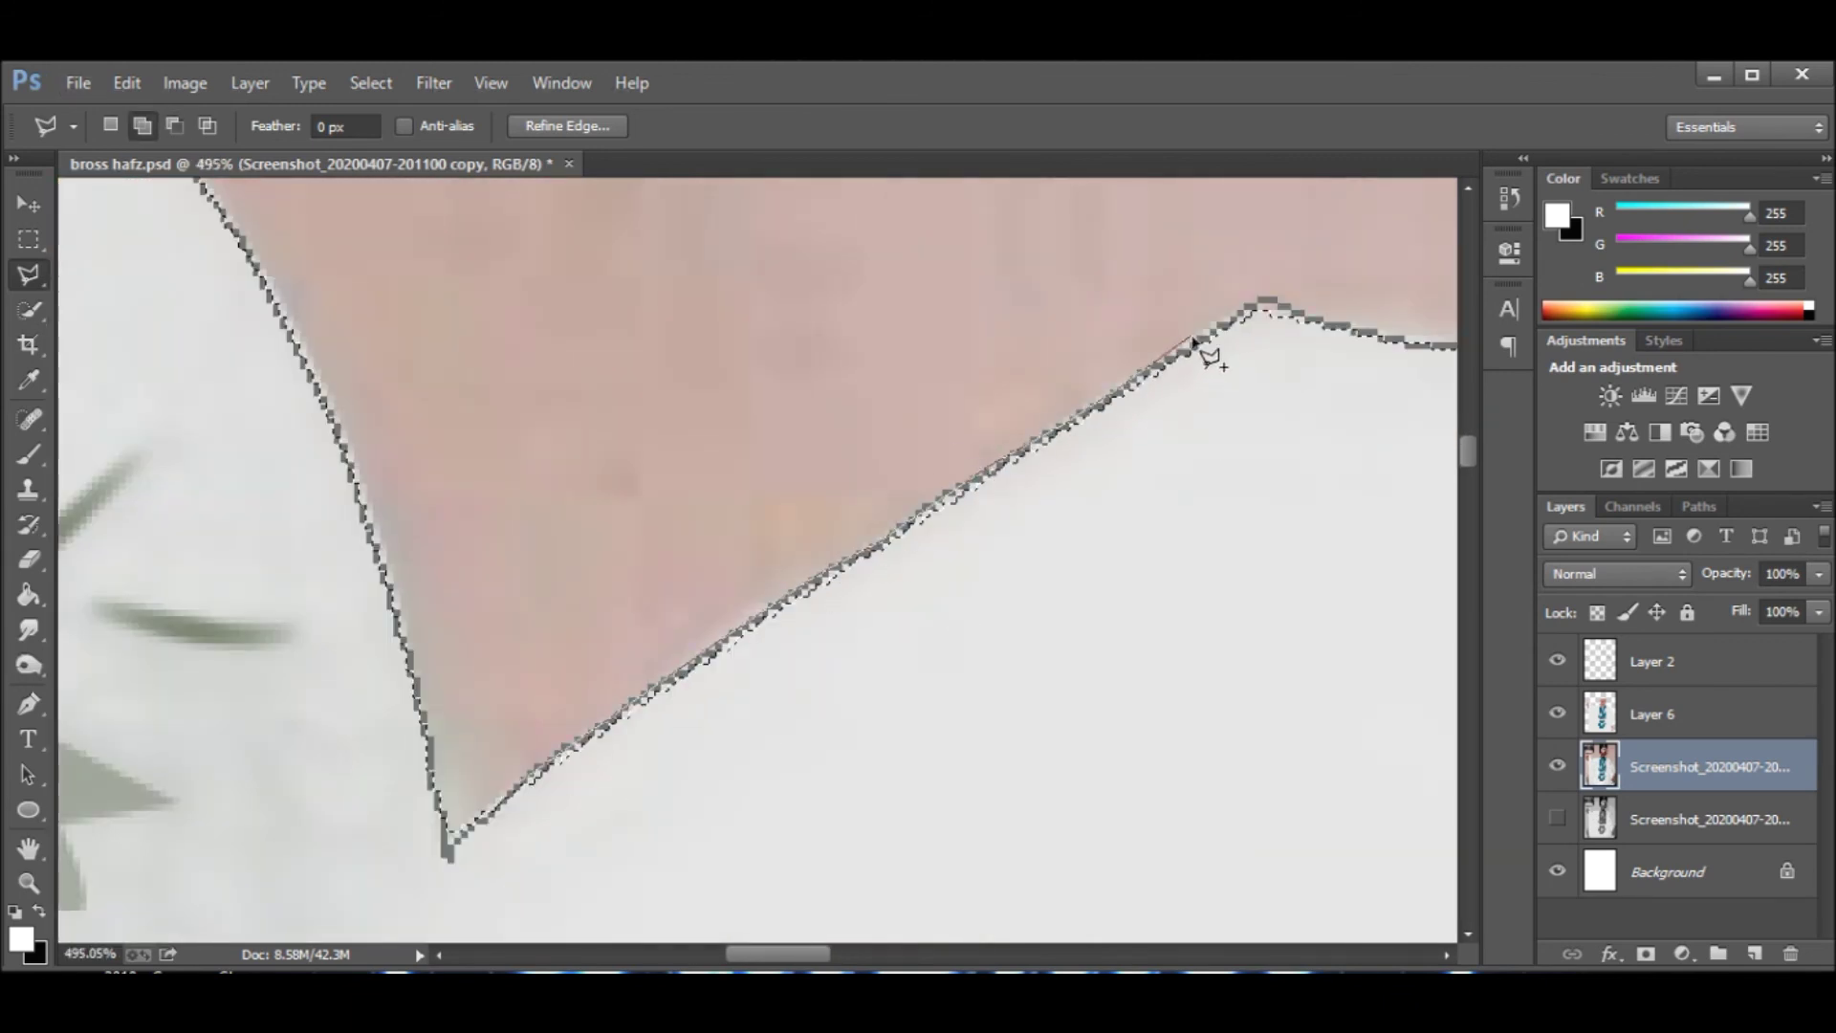
Extend the selection along the shoulder edge and add the cap outline.
left_click(1377, 337)
scroll(525, 791, "down", 2)
scroll(1064, 798, "up", 1)
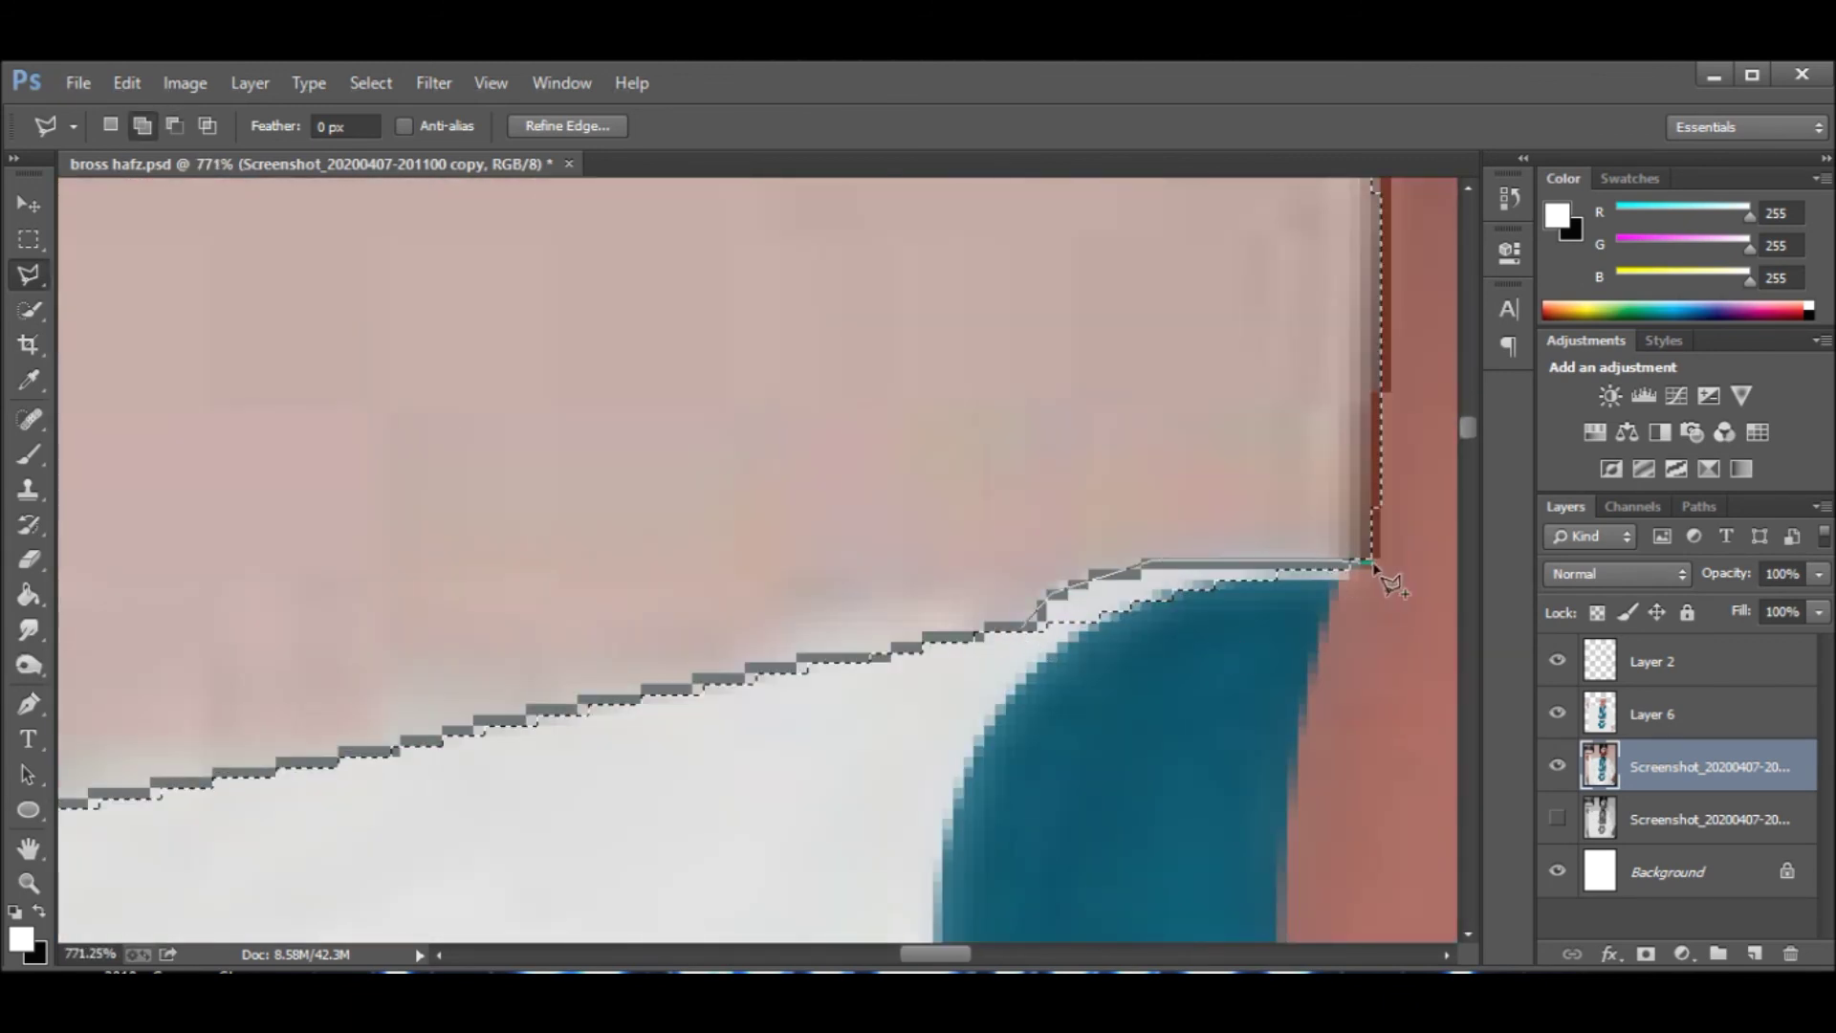
scroll(1064, 797, "down", 1)
scroll(1064, 797, "up", 1)
scroll(1064, 797, "down", 1)
scroll(1064, 798, "down", 3)
scroll(777, 633, "up", 2)
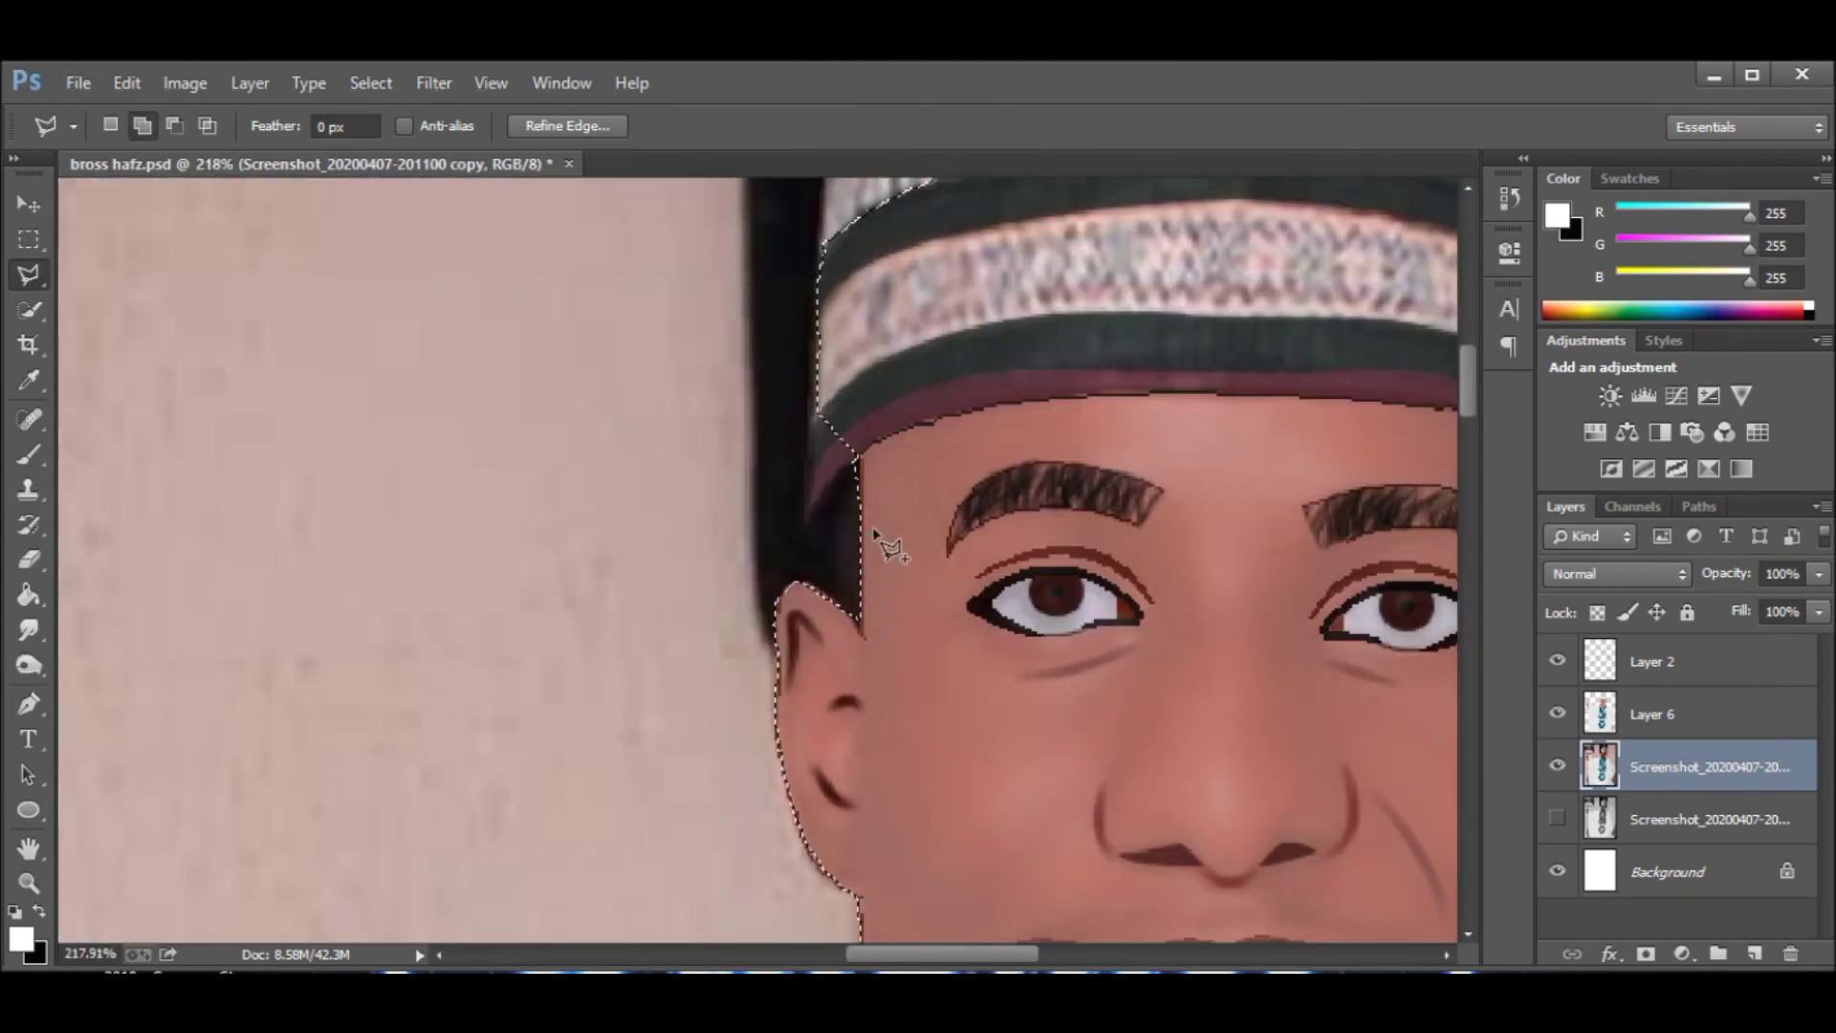
left_click(1556, 765)
scroll(824, 536, "up", 5)
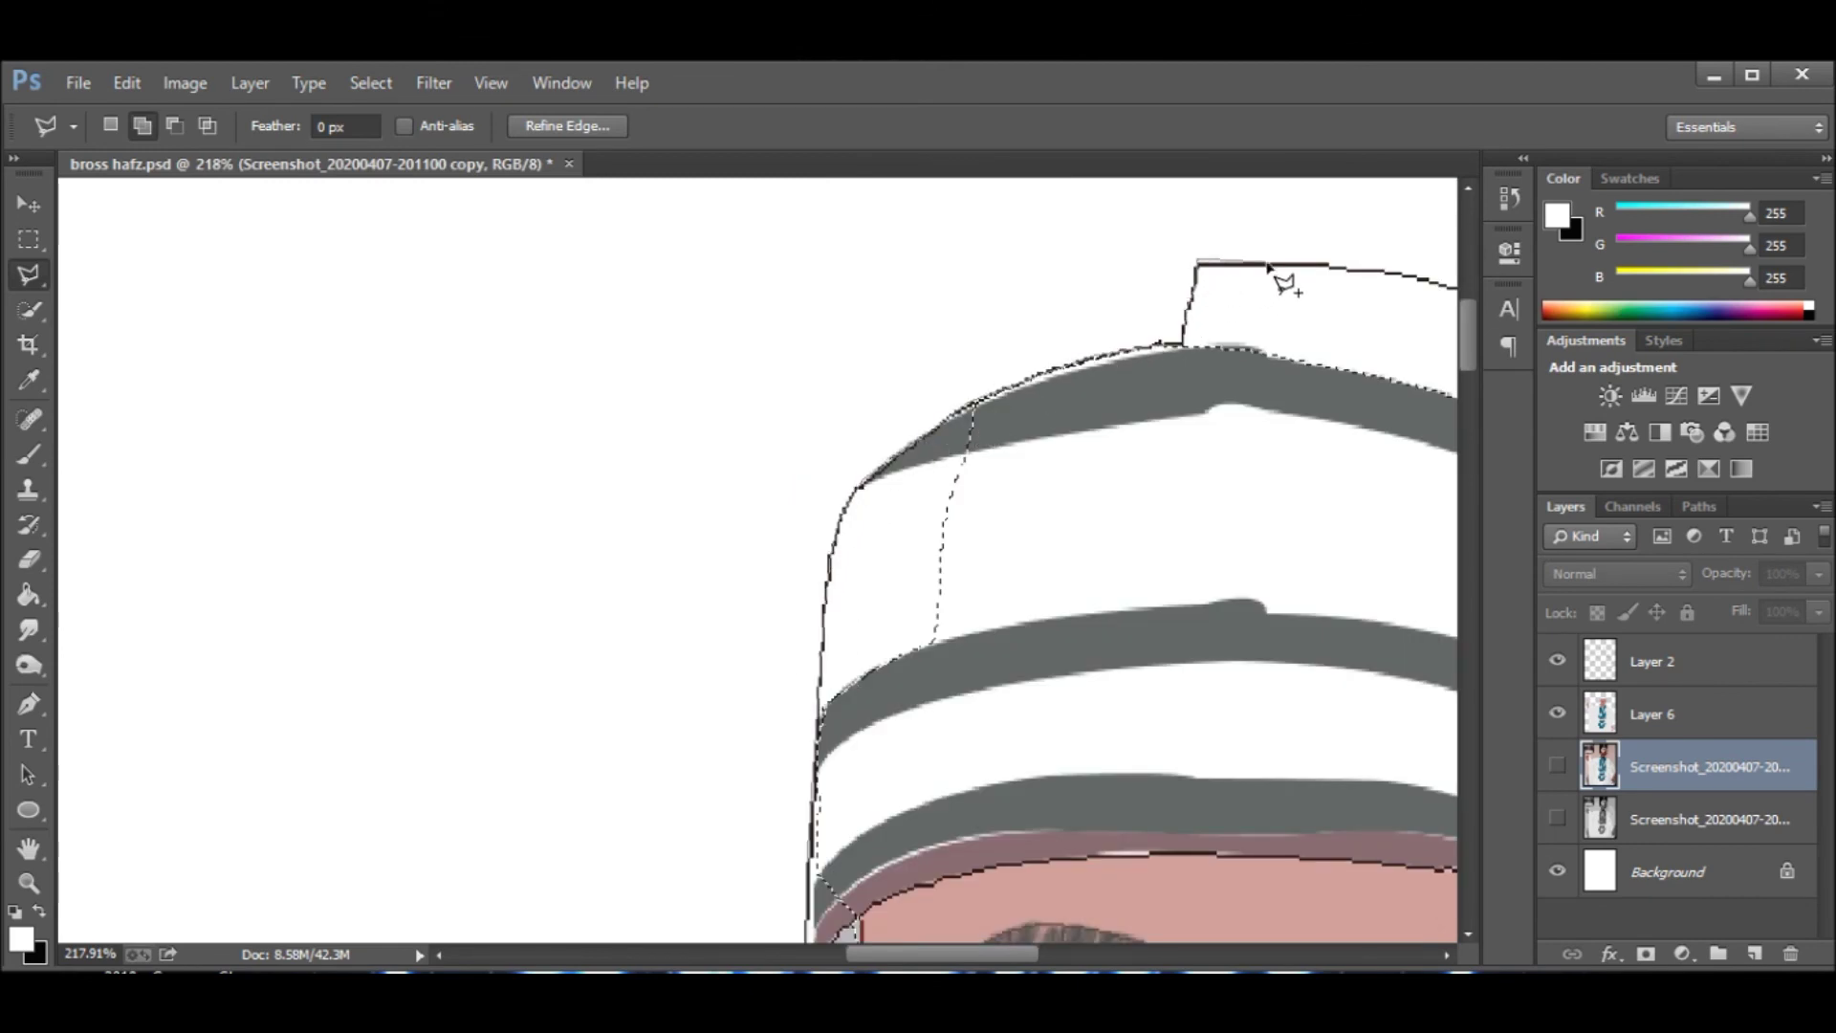
double_click(1252, 377)
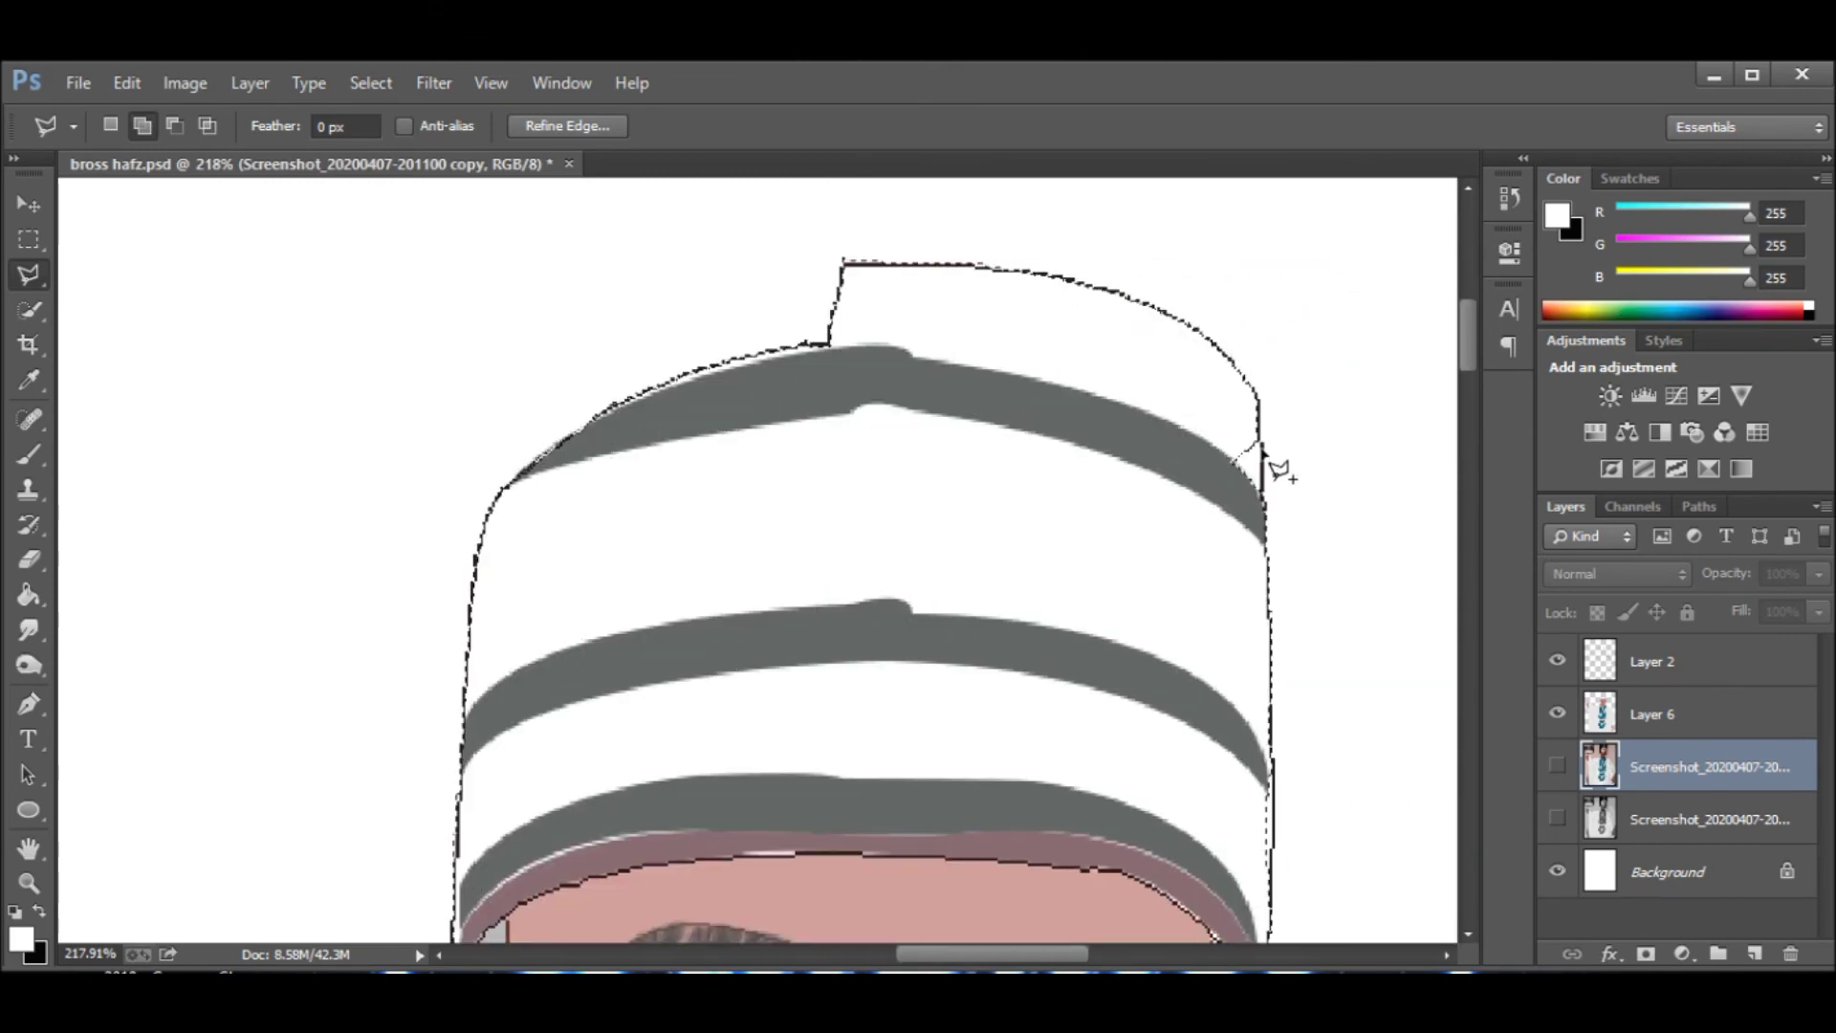
Zoom in and out around the figure to check the selection edges.
scroll(1240, 494, "down", 4)
scroll(1255, 535, "down", 2)
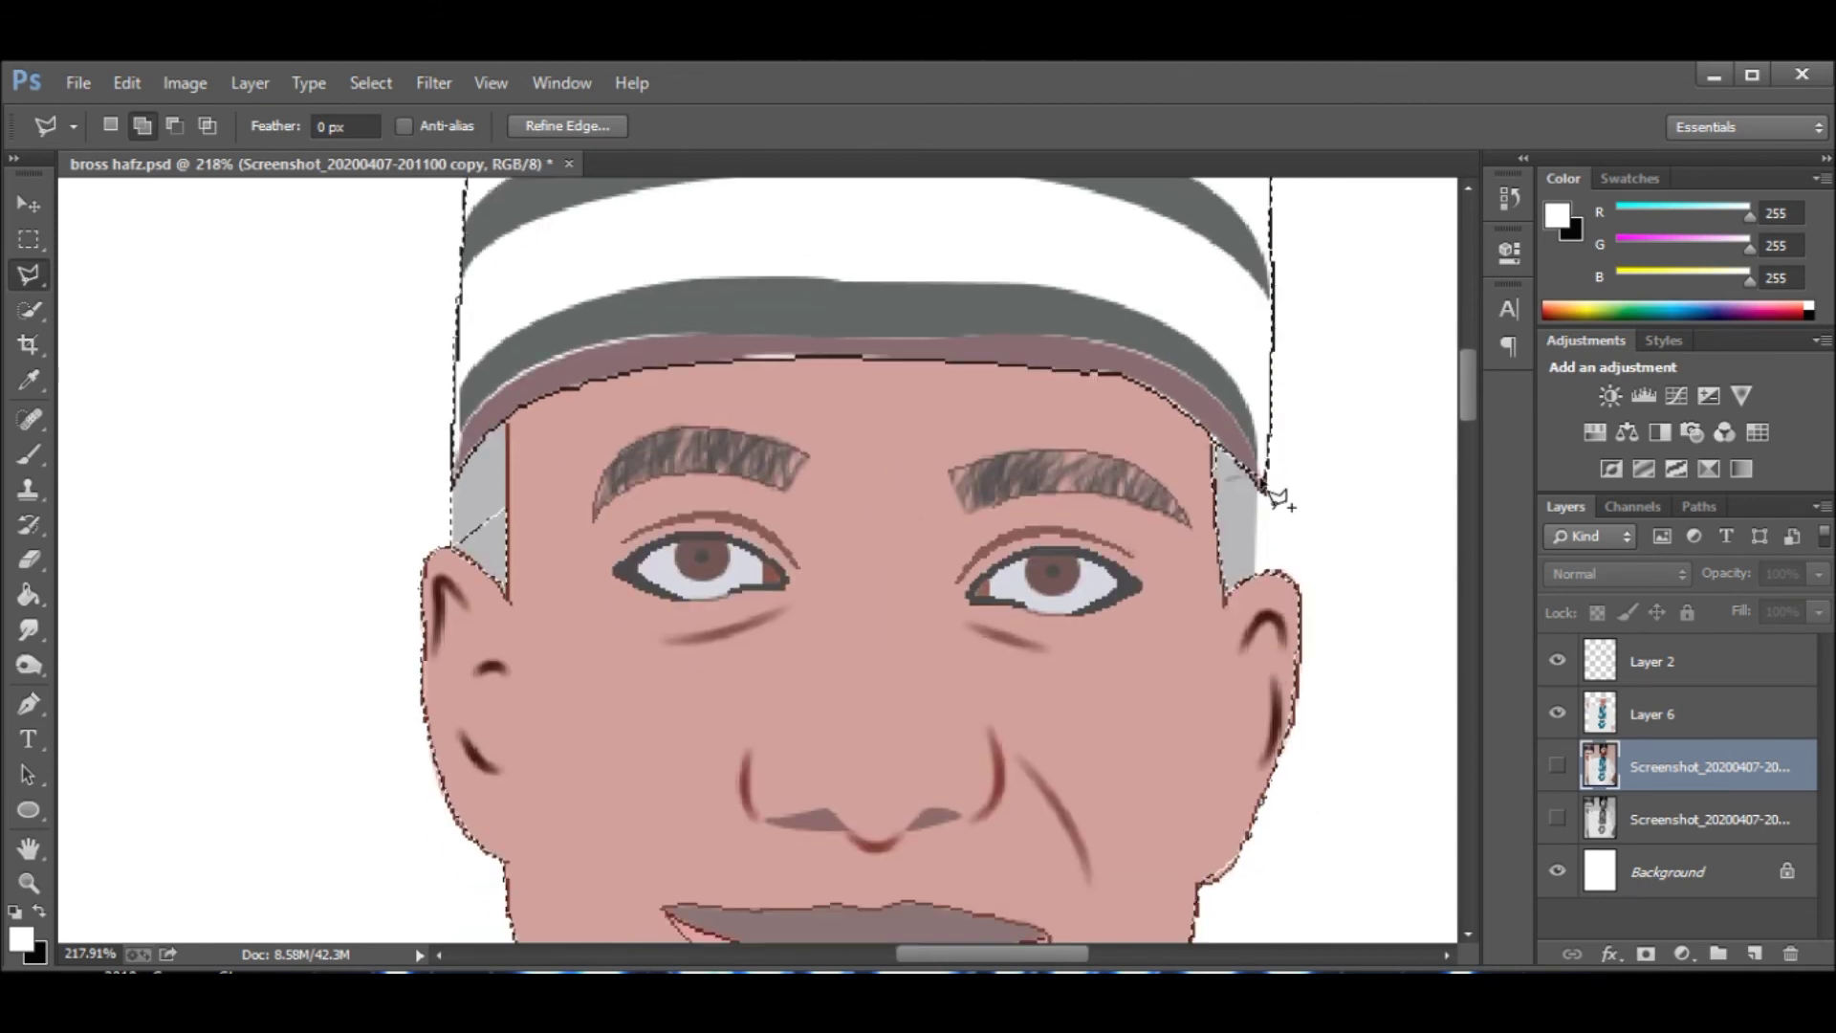
scroll(1269, 454, "up", 3)
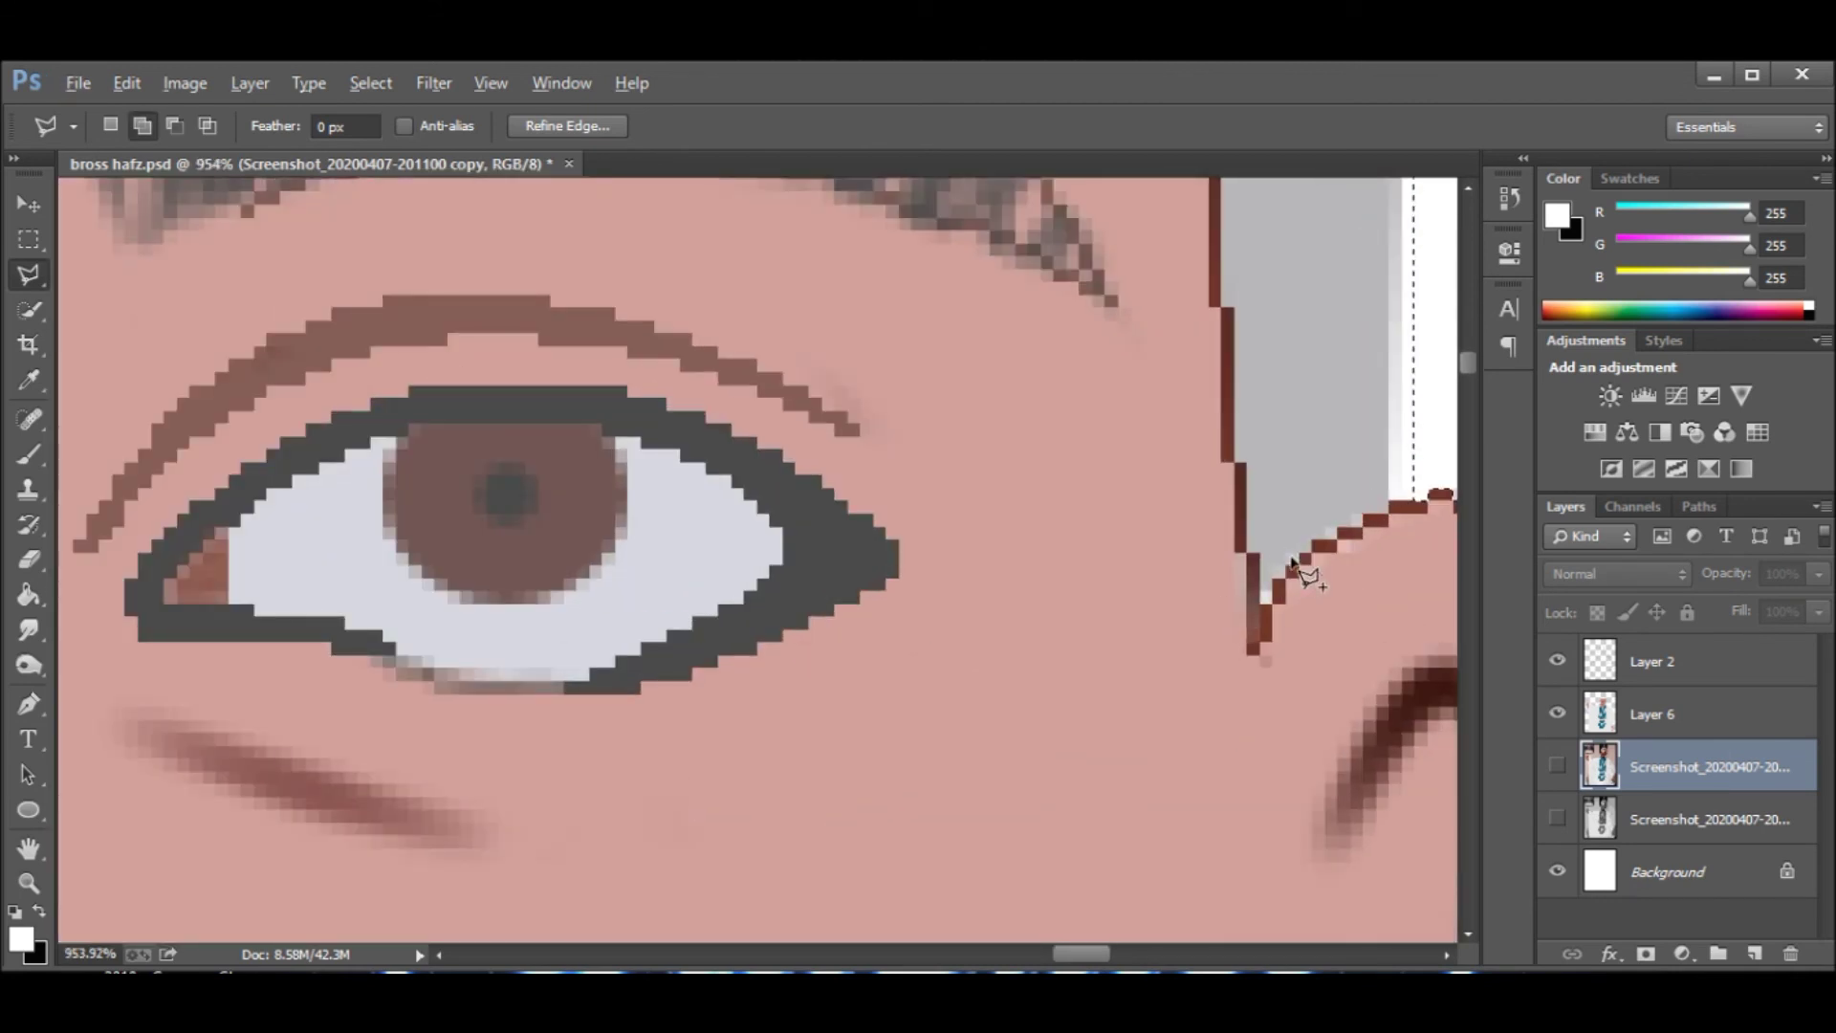
scroll(1312, 553, "down", 2)
scroll(1231, 547, "down", 3)
scroll(1050, 627, "down", 3)
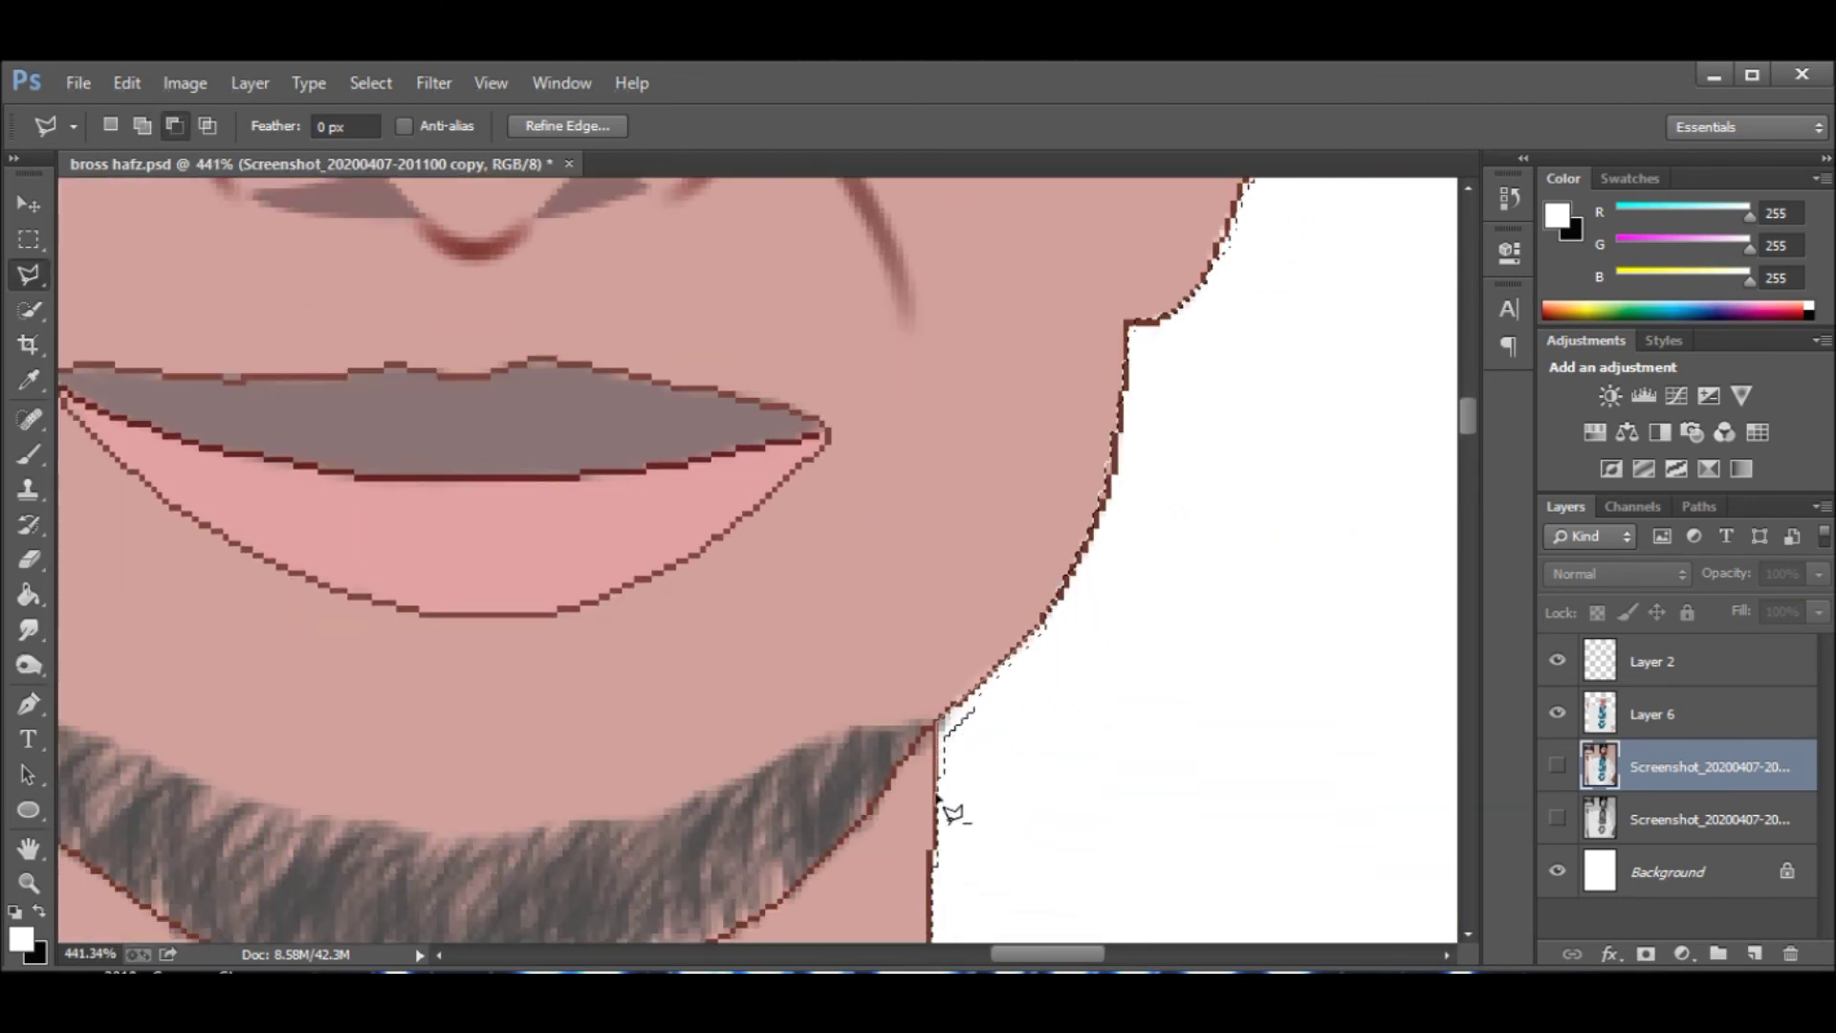
scroll(951, 813, "down", 4)
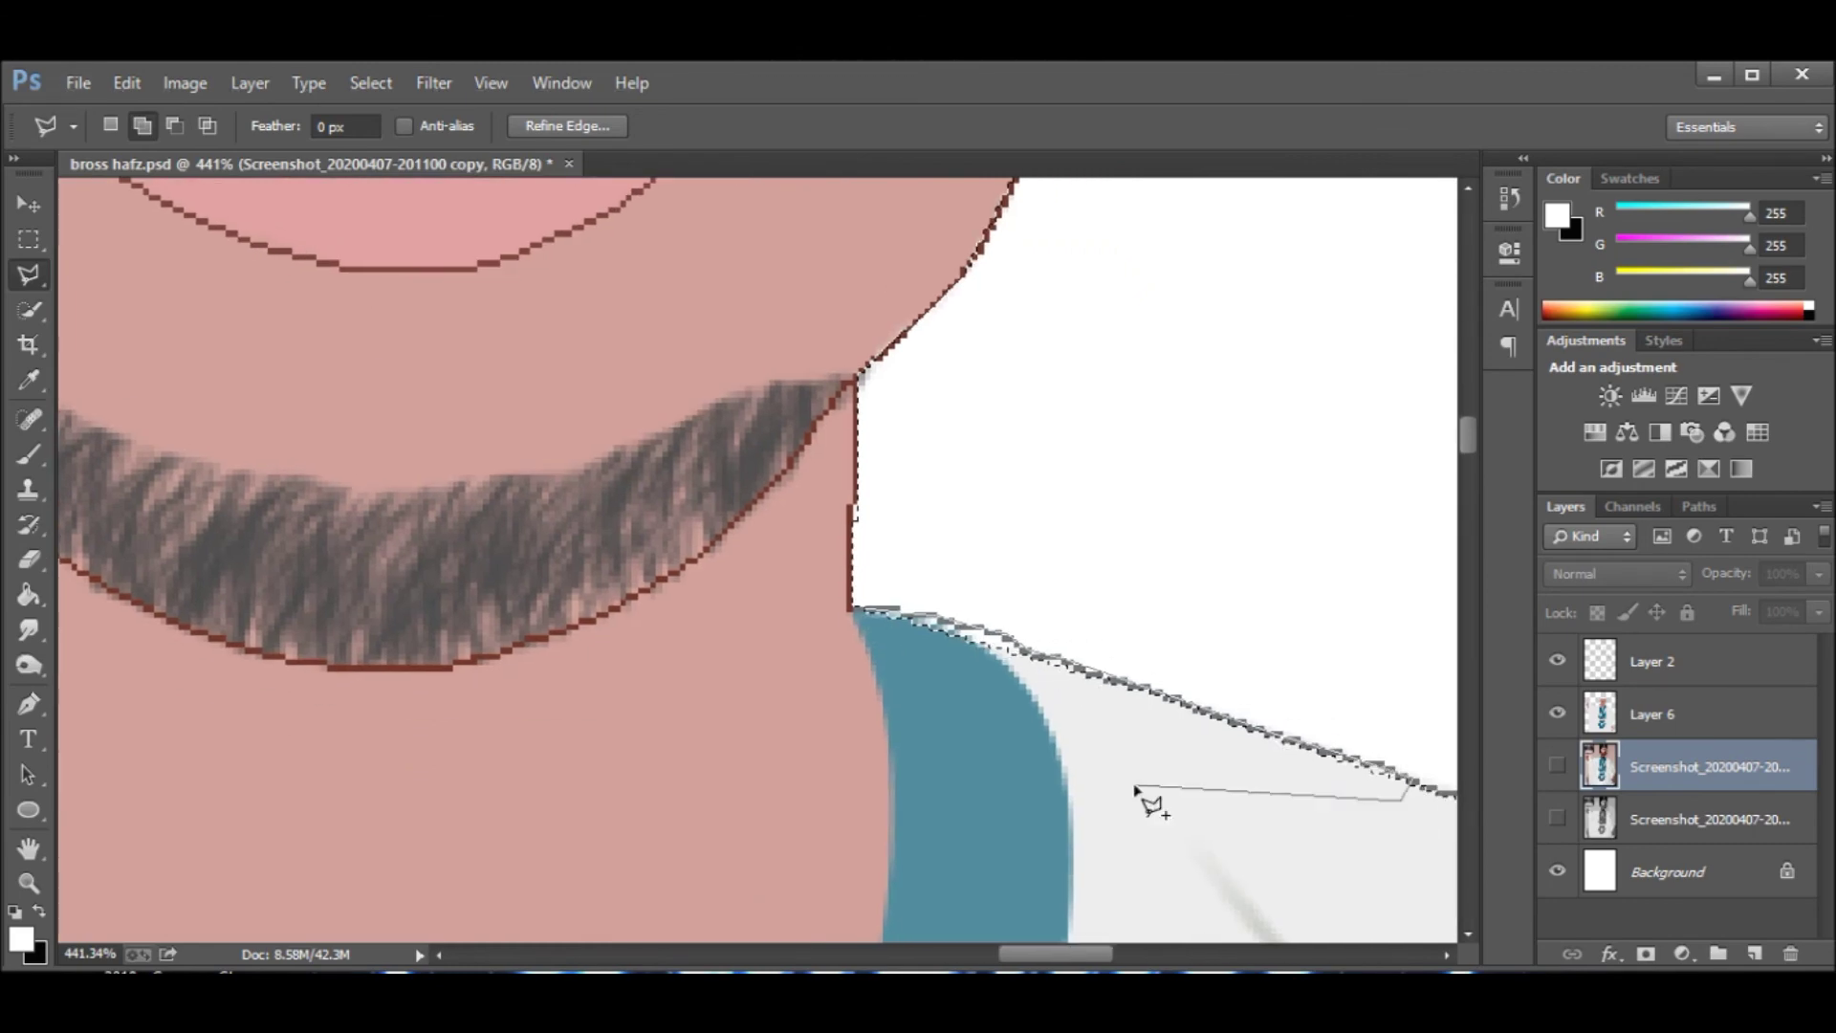
scroll(1004, 704, "down", 5)
scroll(586, 217, "up", 5)
scroll(444, 517, "down", 5)
scroll(444, 517, "up", 5)
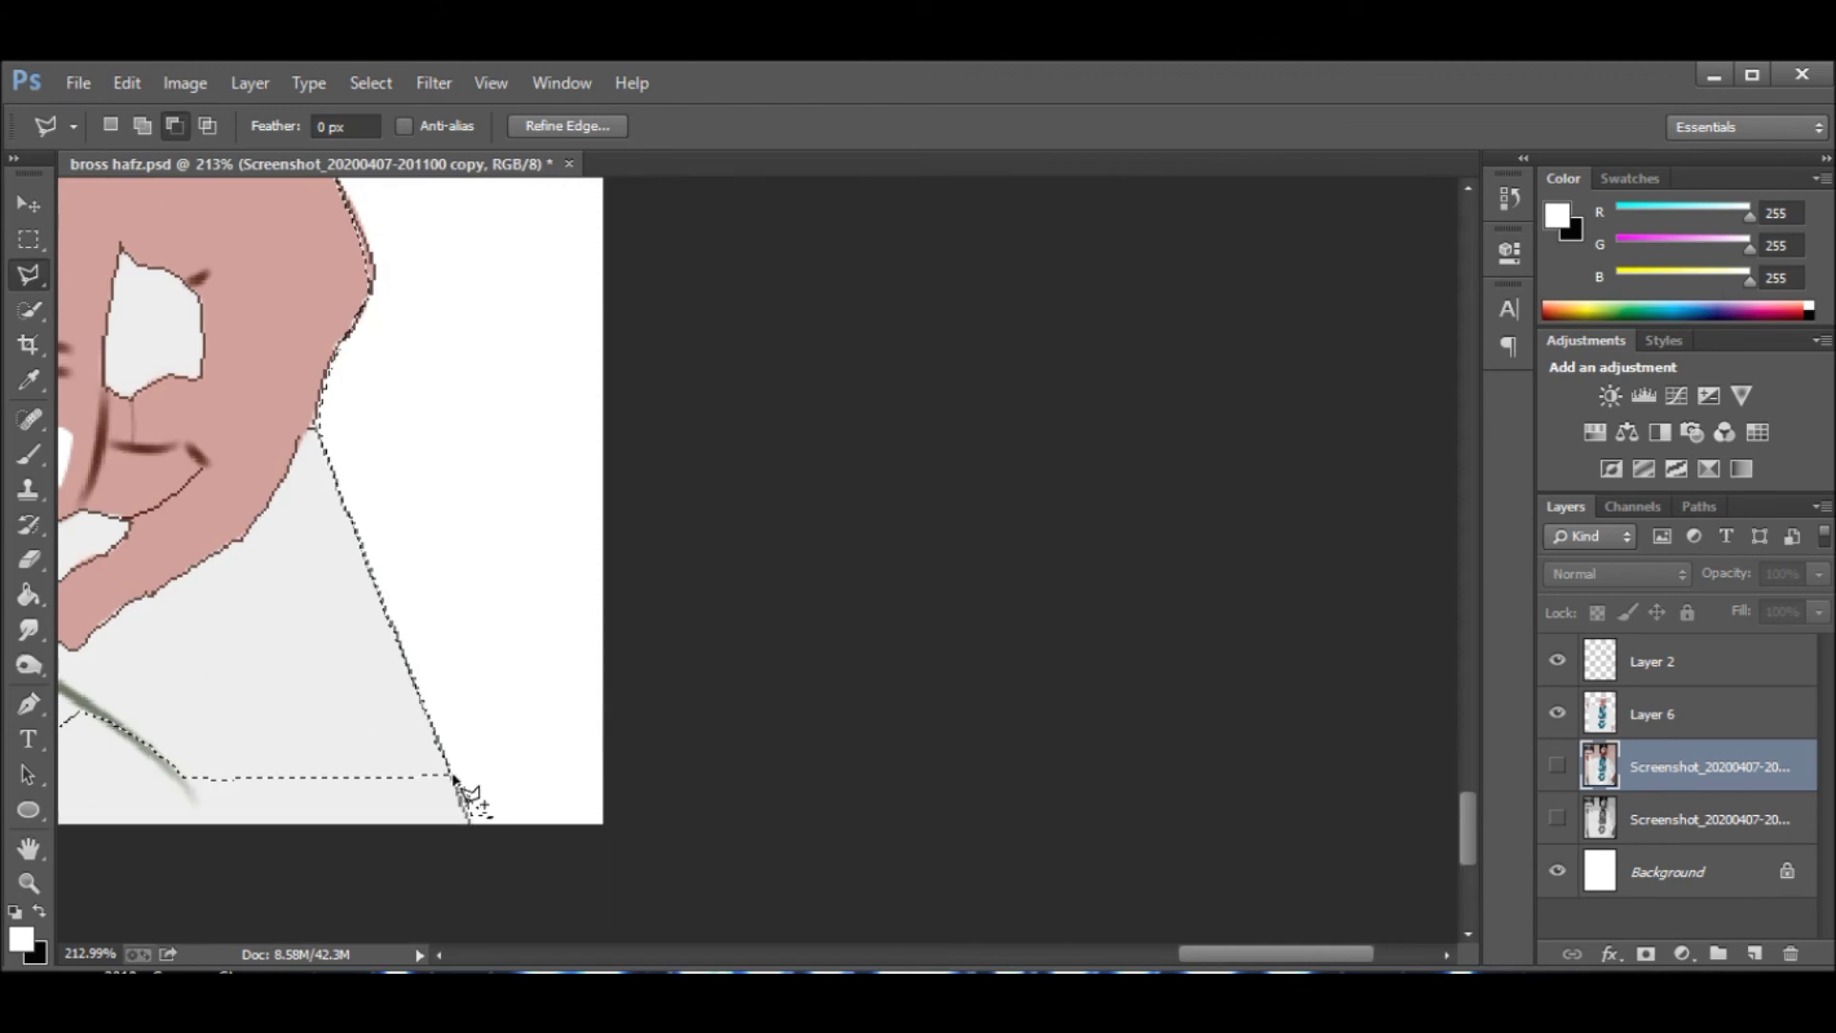
scroll(440, 822, "down", 5)
scroll(595, 882, "up", 2)
scroll(569, 885, "up", 1)
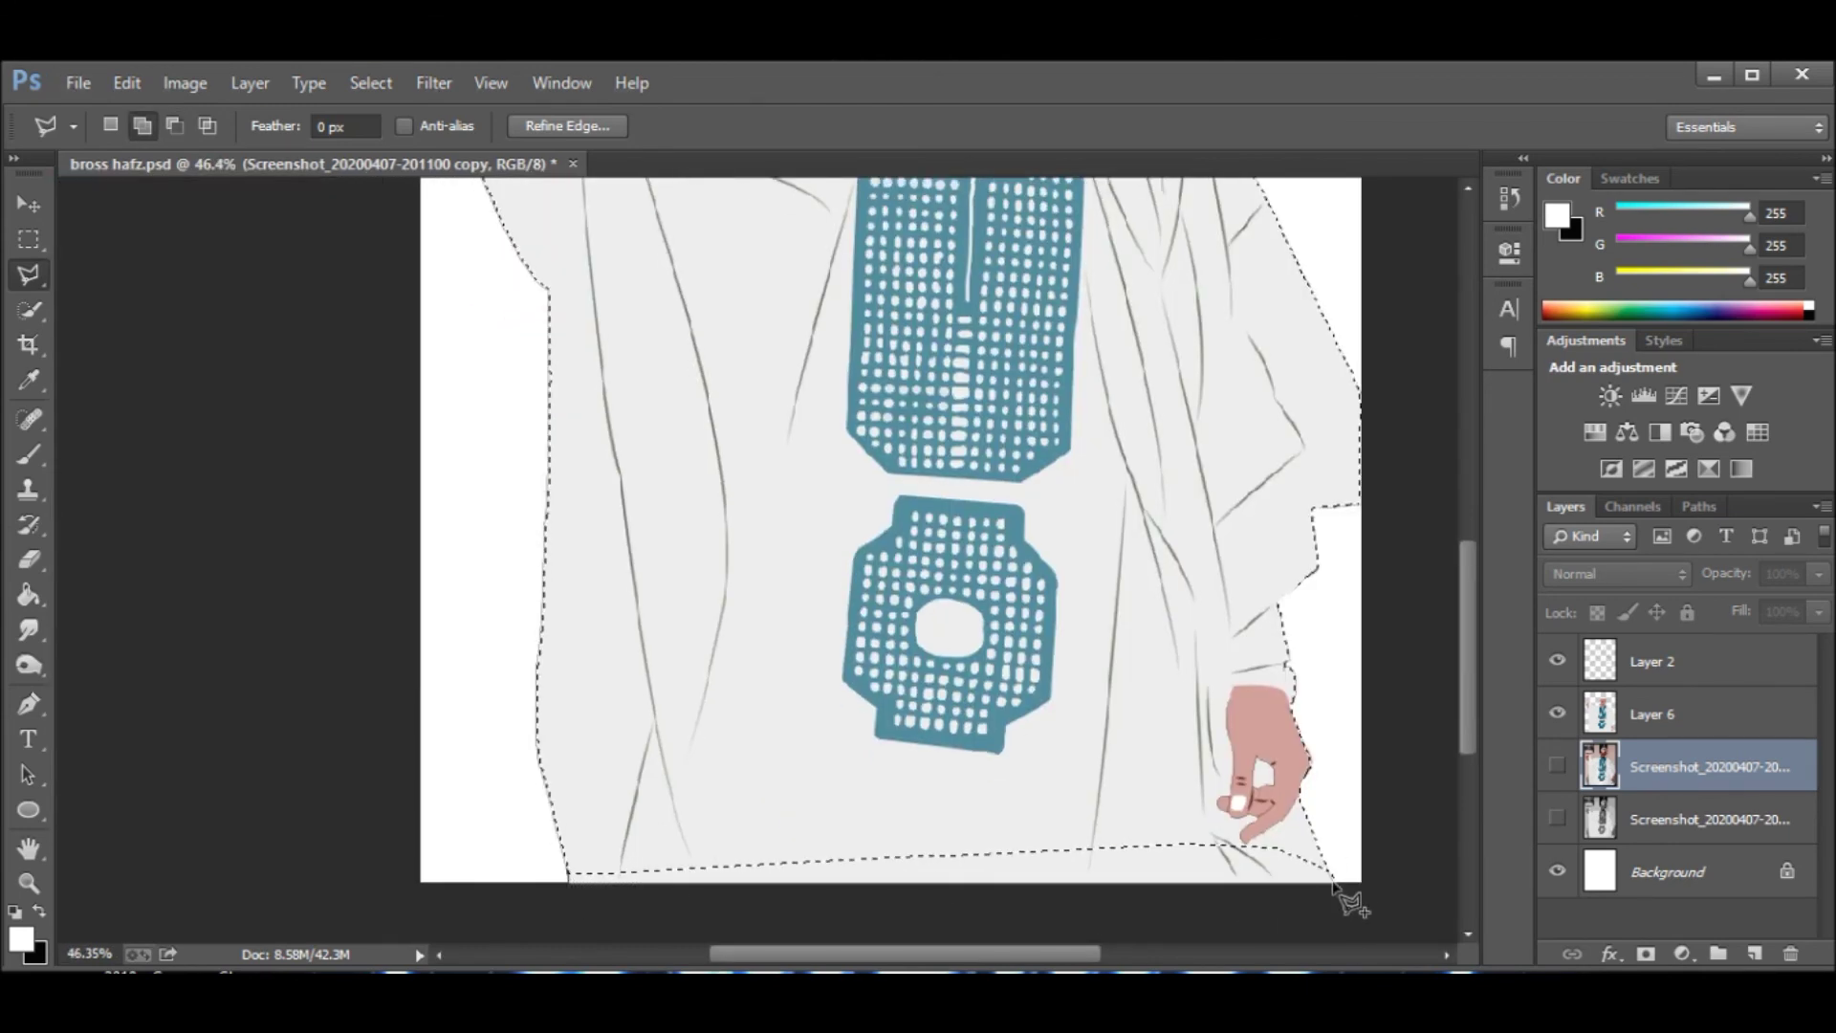
scroll(1329, 874, "up", 5)
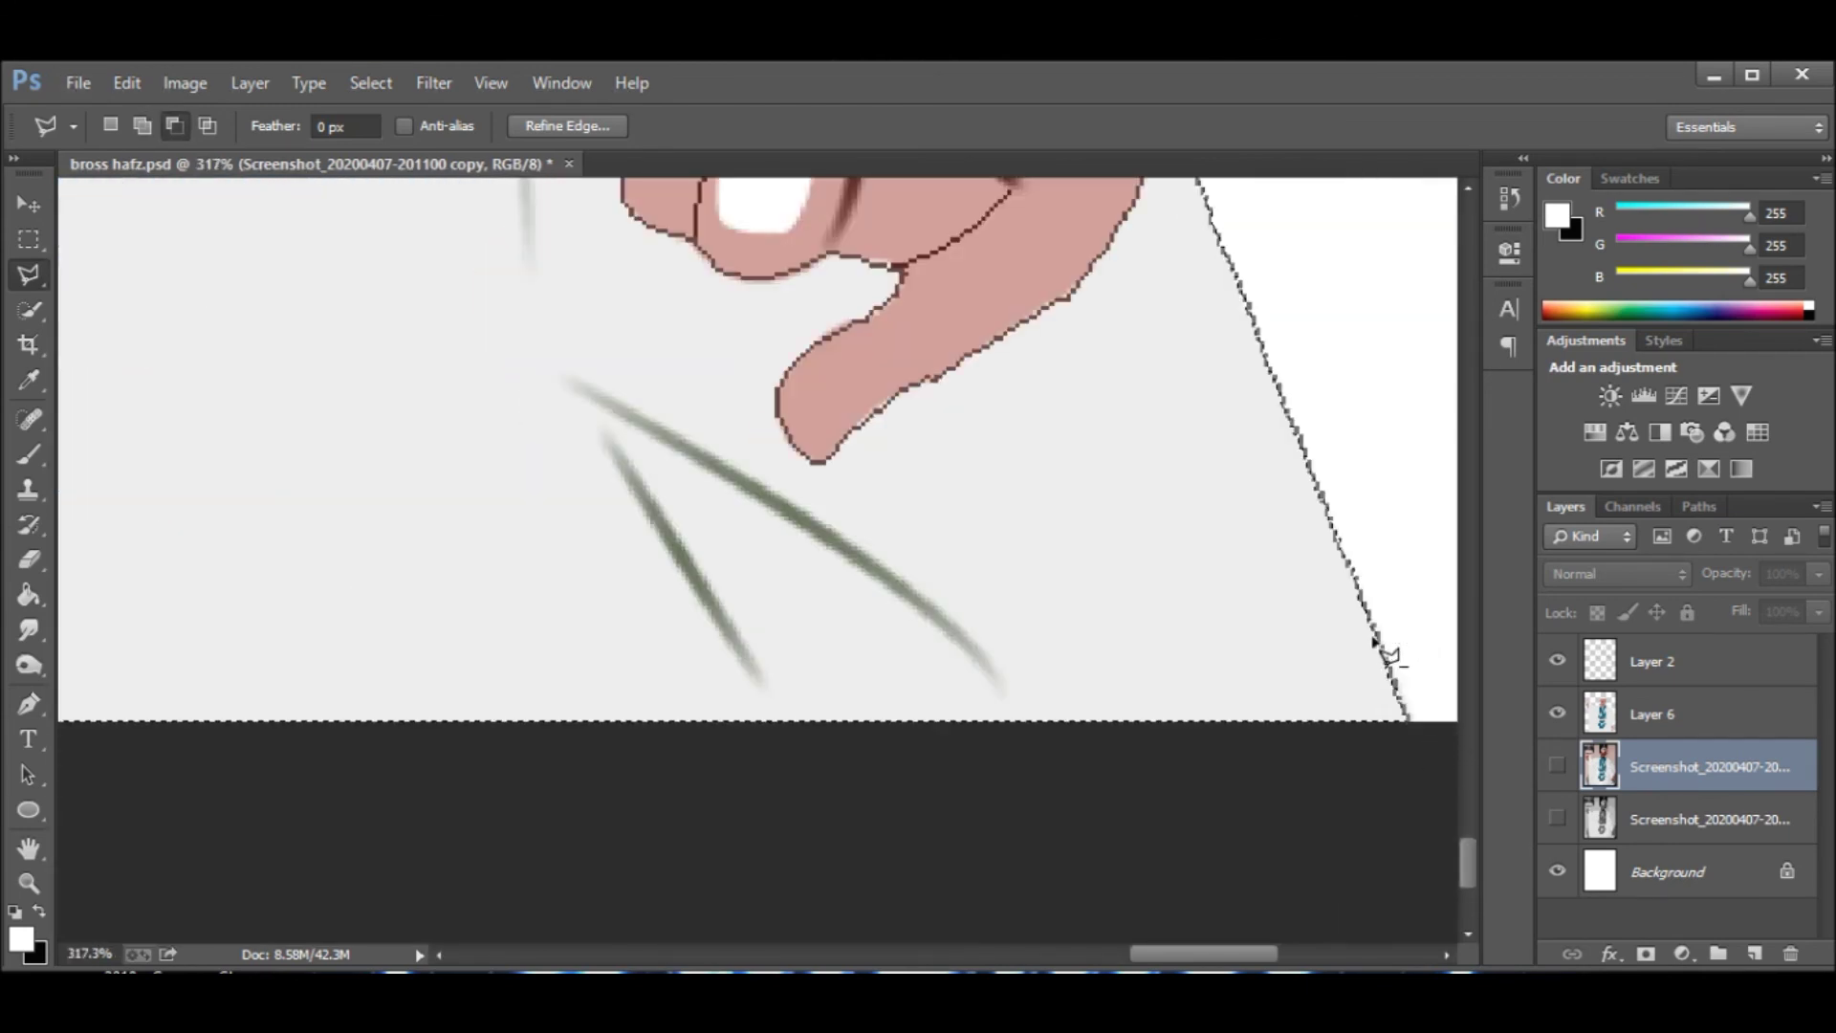
scroll(1385, 650, "up", 2)
scroll(1272, 815, "down", 3)
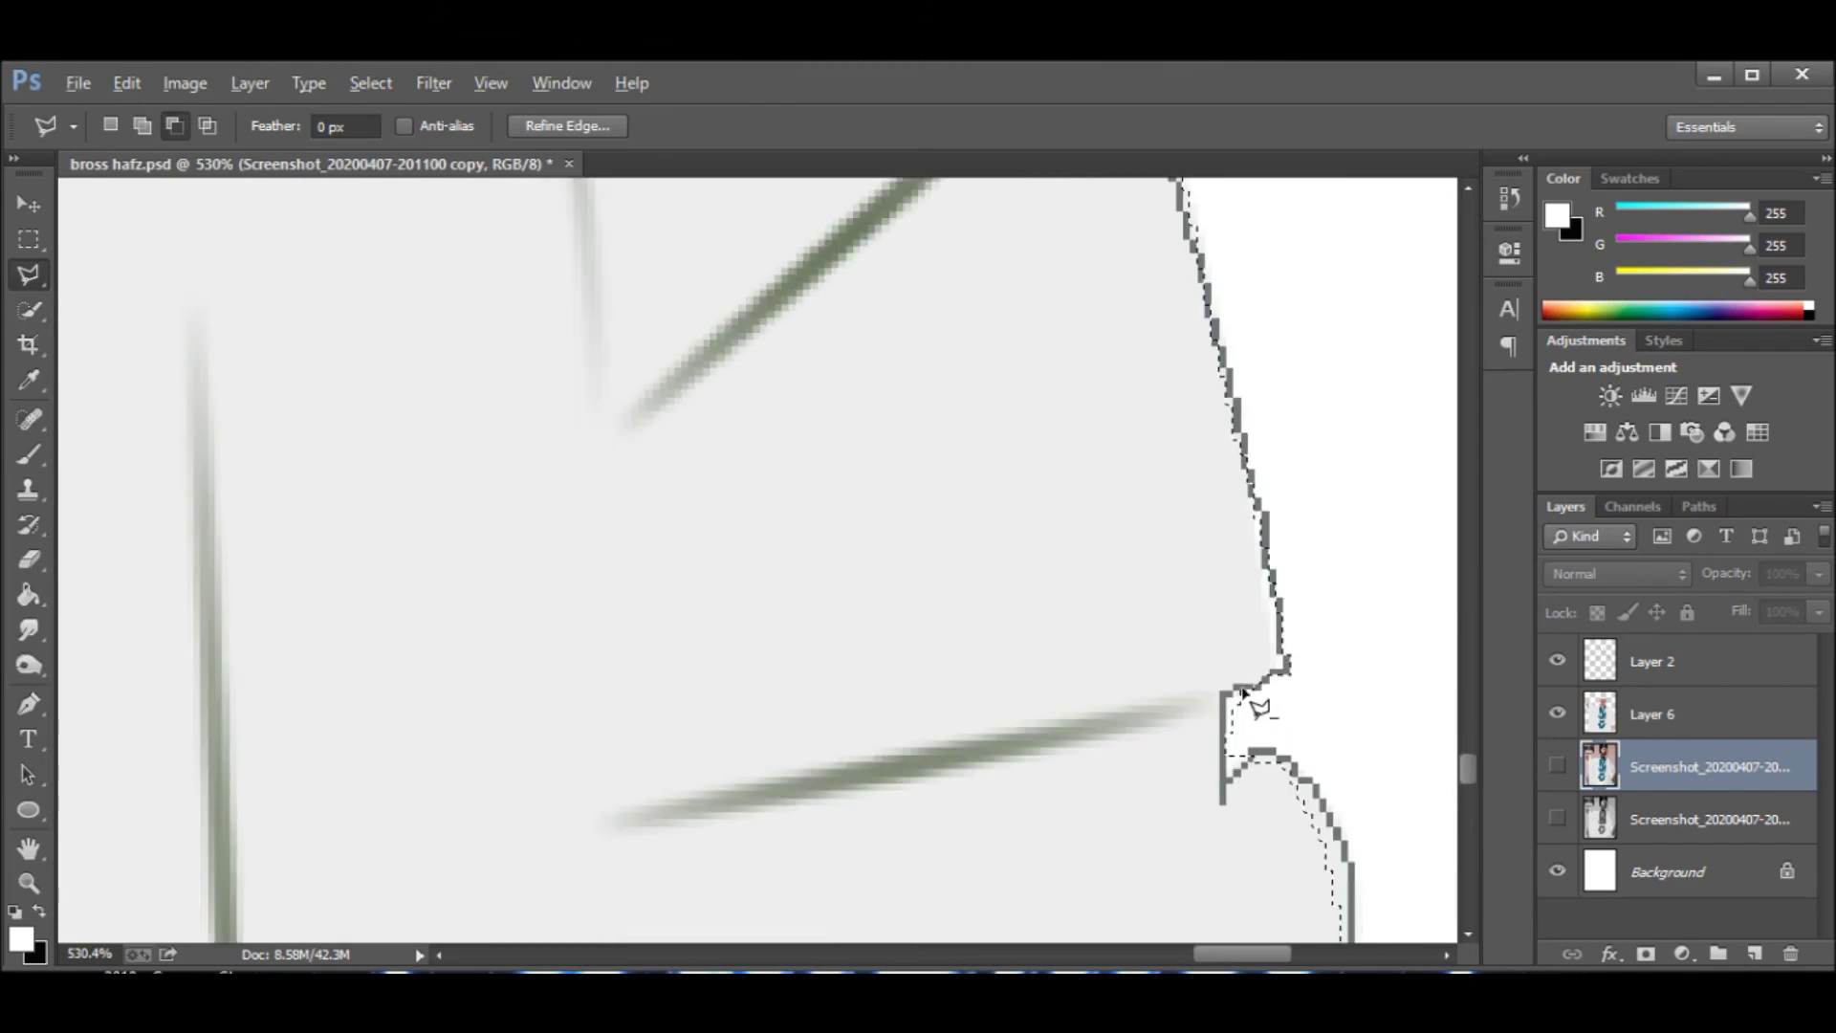
scroll(1283, 697, "down", 3)
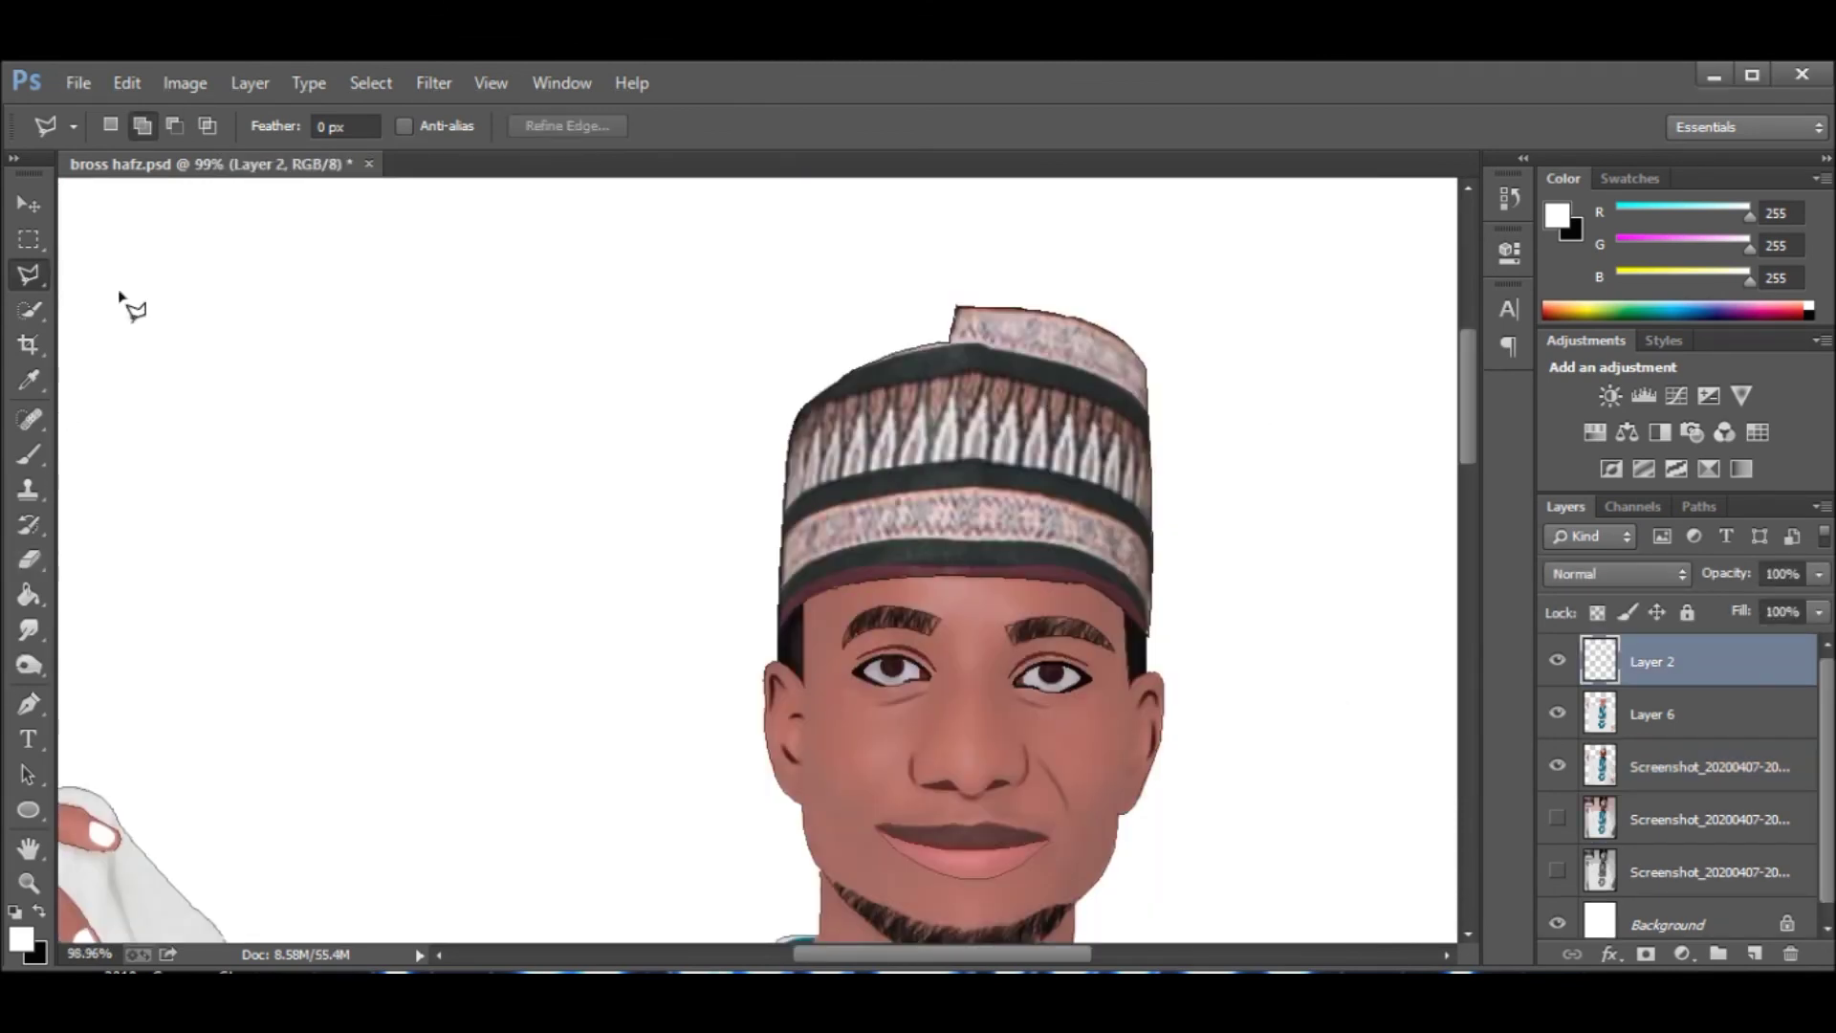
Set Layer 2's opacity to 79% and fit the whole portrait on screen with Ctrl+0.
mouse_move(1817, 595)
left_mouse_down()
mouse_move(1729, 608)
mouse_move(1794, 608)
left_mouse_up()
scroll(1095, 692, "down", 4)
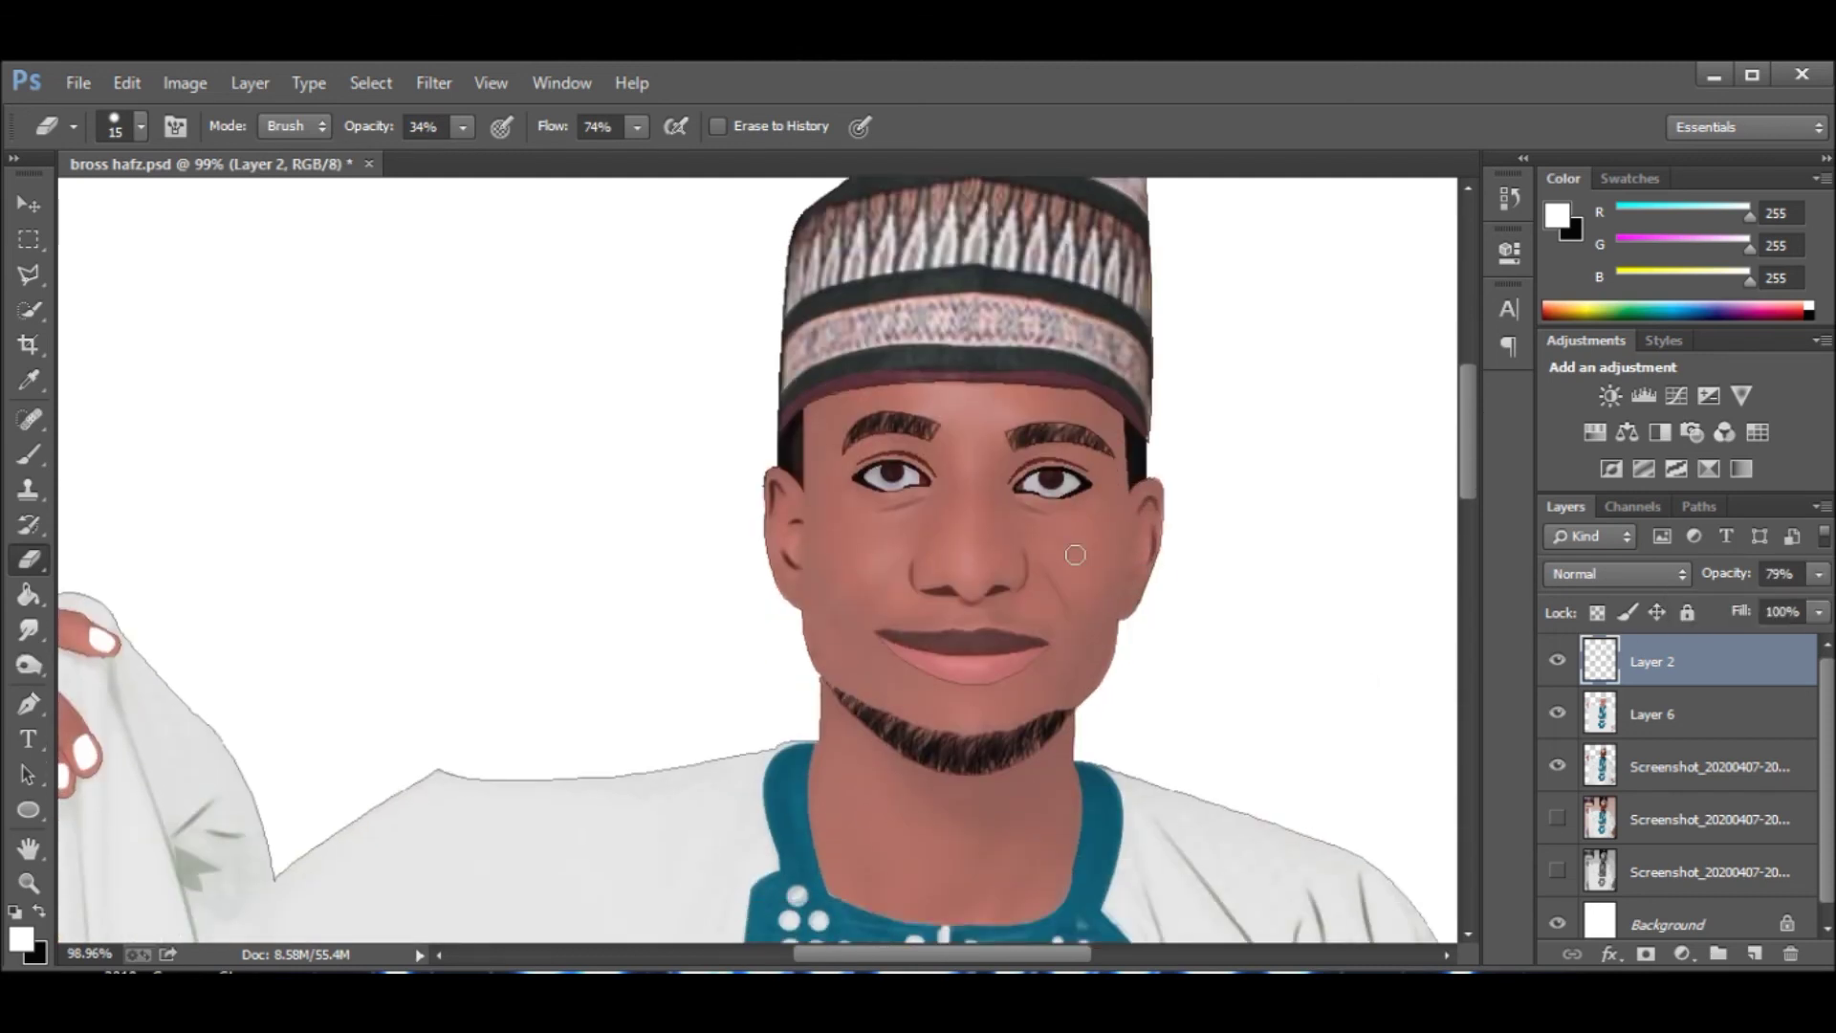
key("ctrl+0")
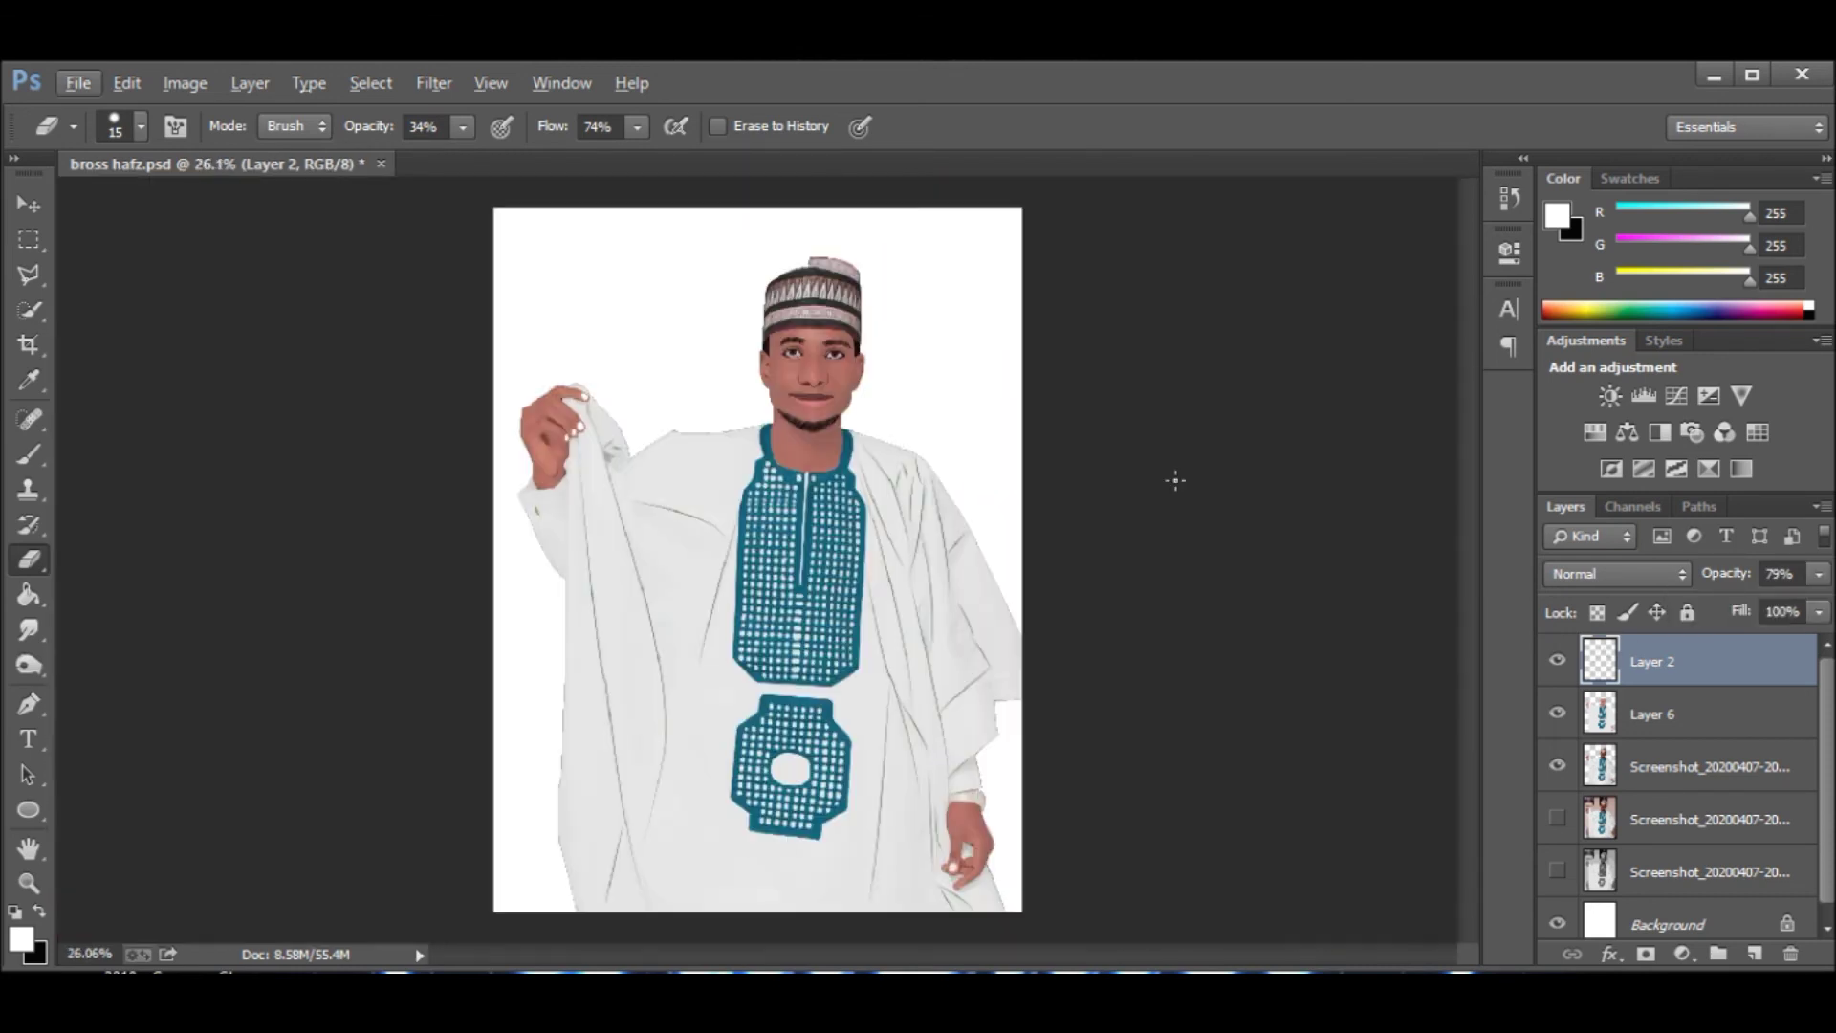